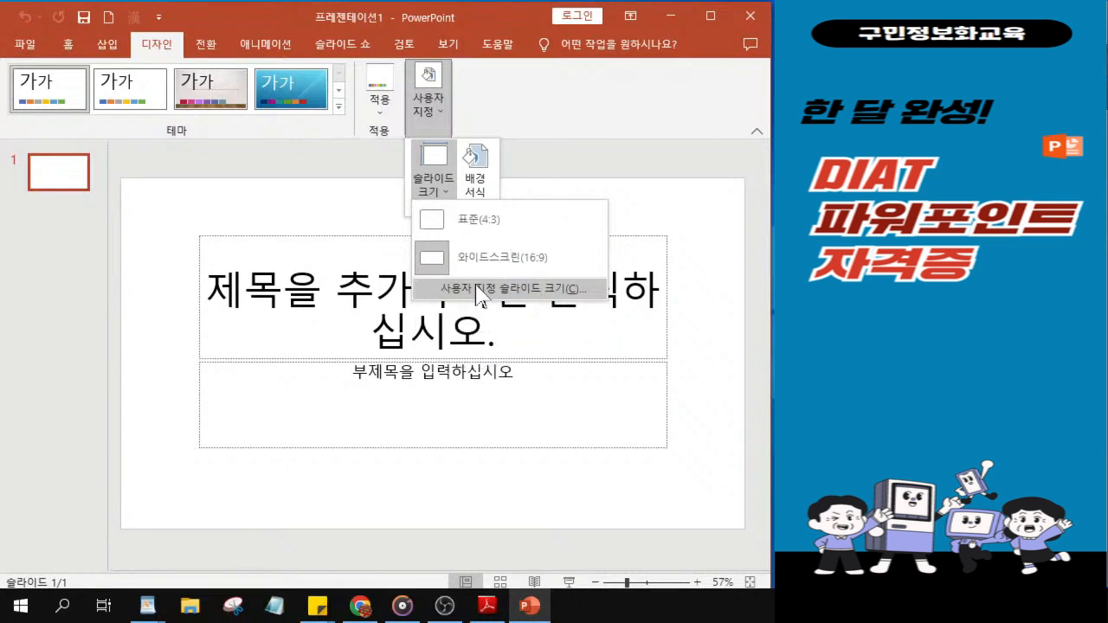
- Set a custom slide size of A4 (210x297mm) in landscape orientation, scaling the content with the ensure-fit option (맞춤 확인)
{"action": "left_click", "coordinate": [482, 293]}
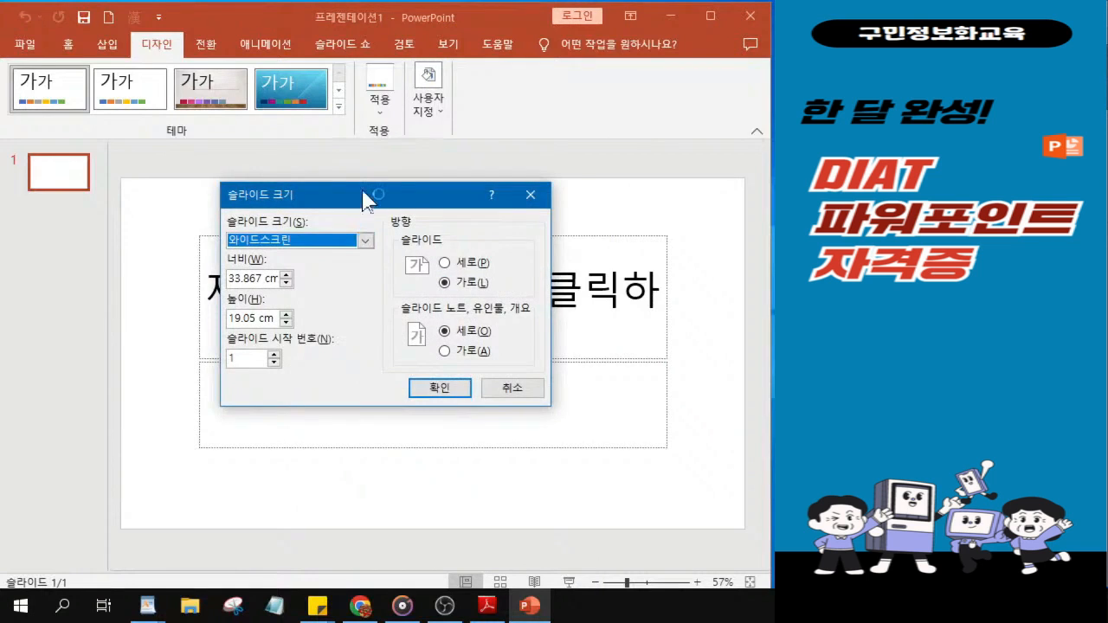
{"action": "left_click_drag", "start_coordinate": [363, 198], "coordinate": [375, 138]}
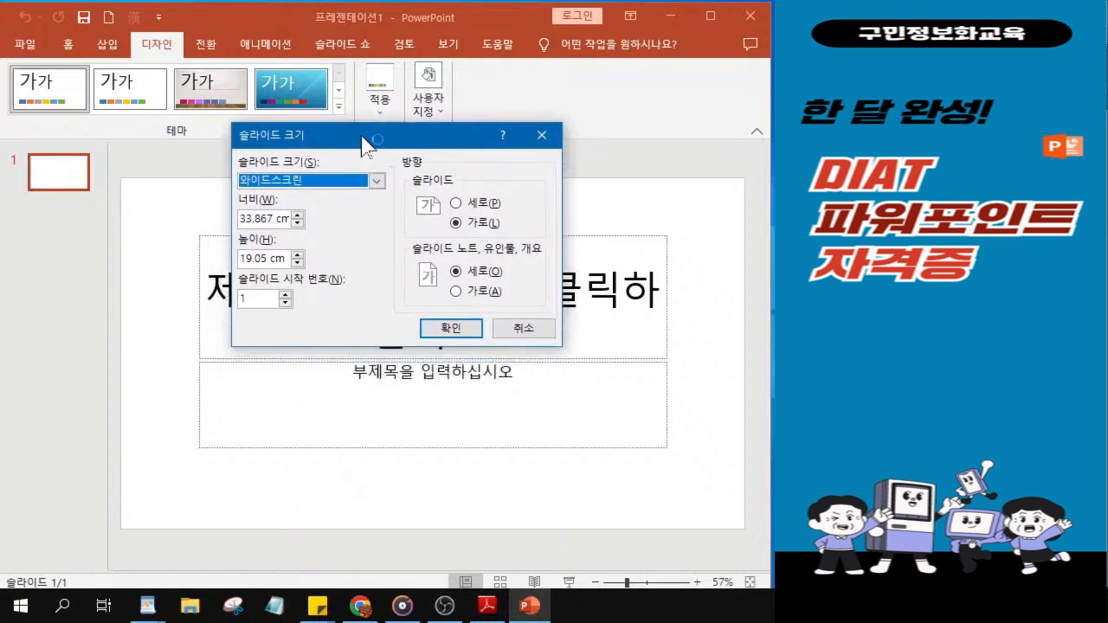
{"action": "left_click", "coordinate": [377, 184]}
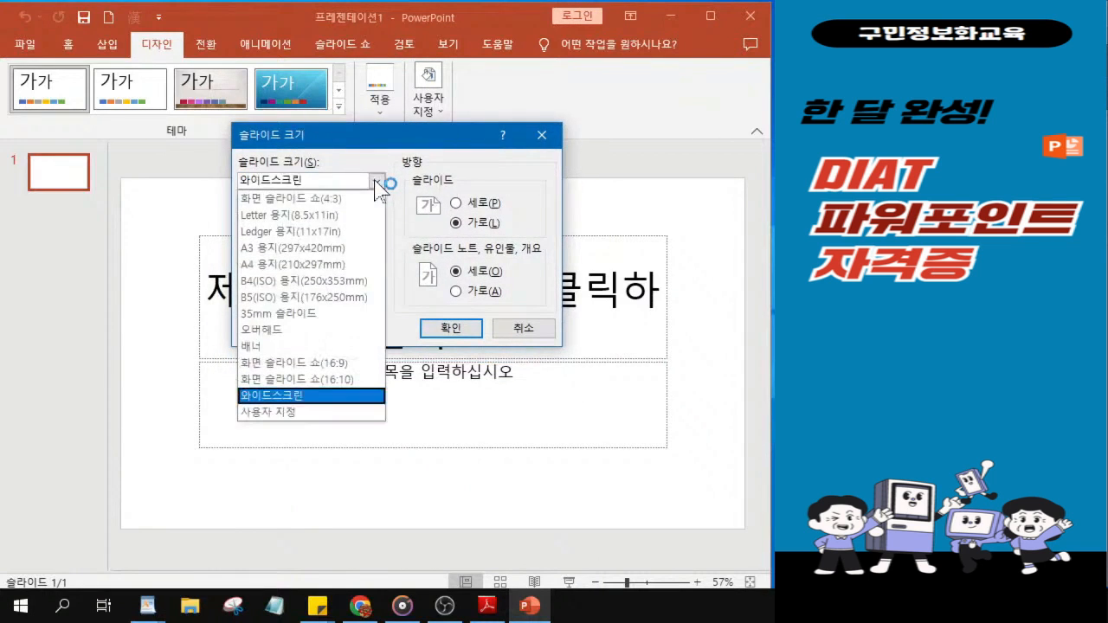
{"action": "left_click", "coordinate": [297, 268]}
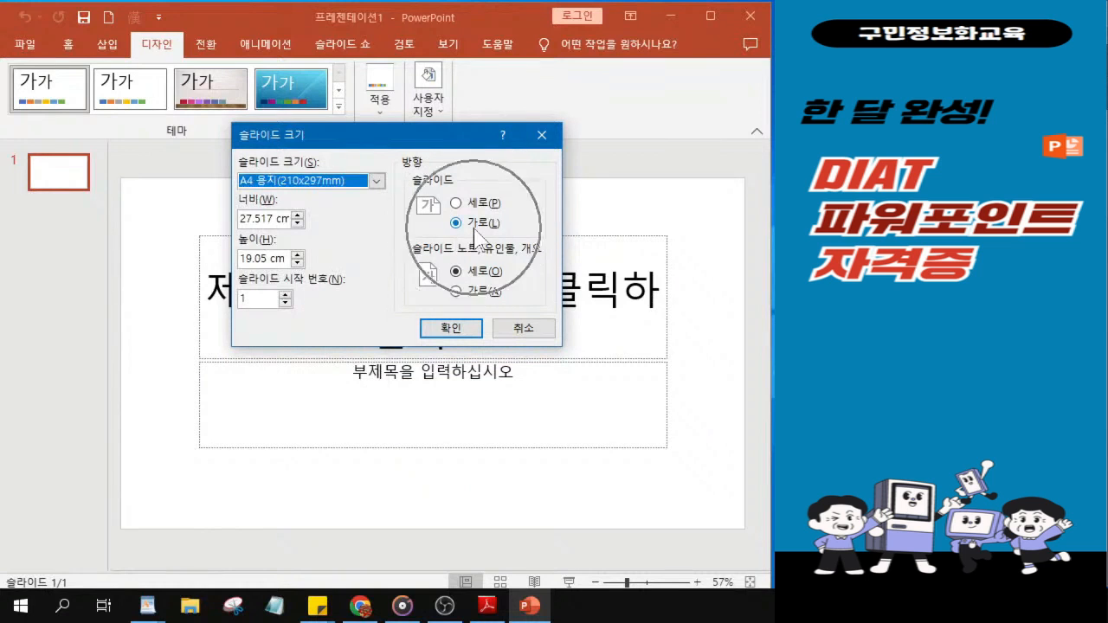
{"action": "left_click", "coordinate": [449, 333]}
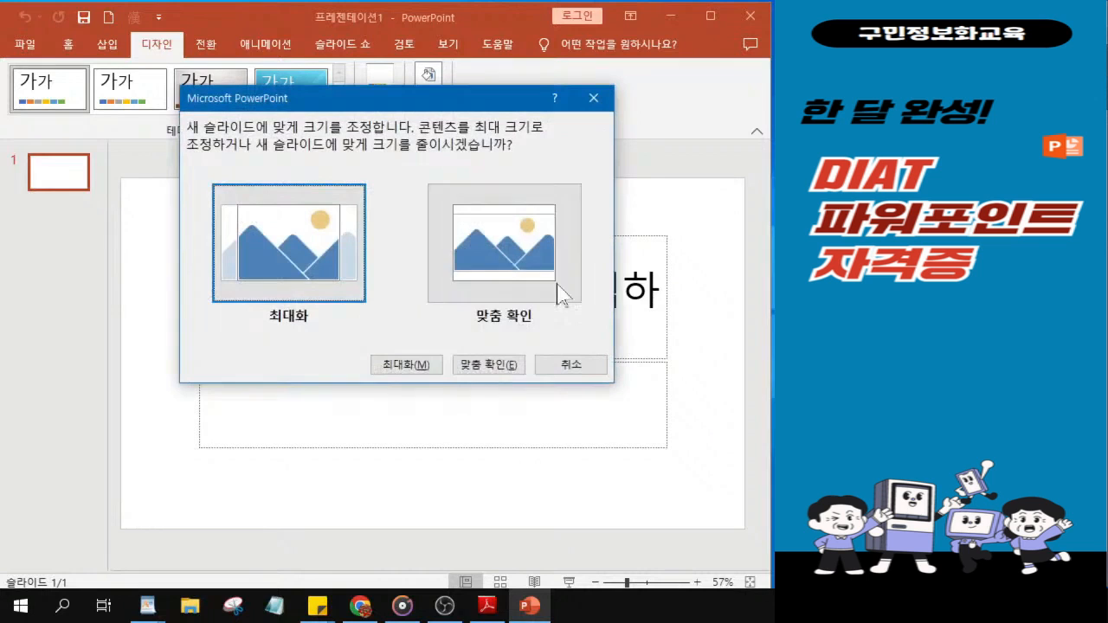
{"action": "left_click", "coordinate": [505, 253]}
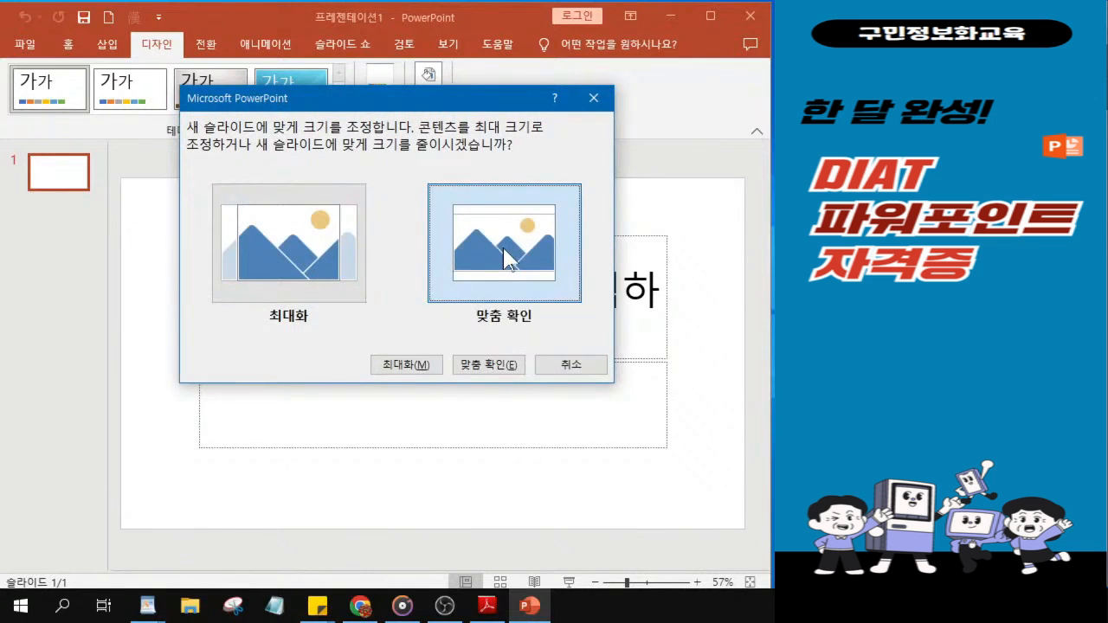
{"action": "left_click", "coordinate": [502, 251]}
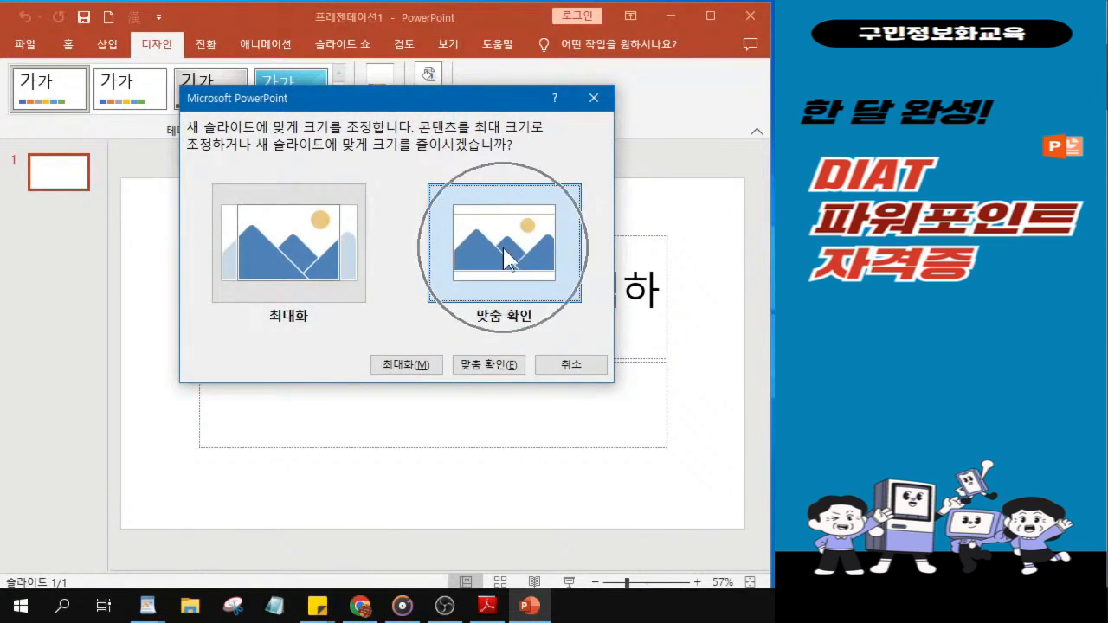
{"action": "left_click", "coordinate": [503, 254]}
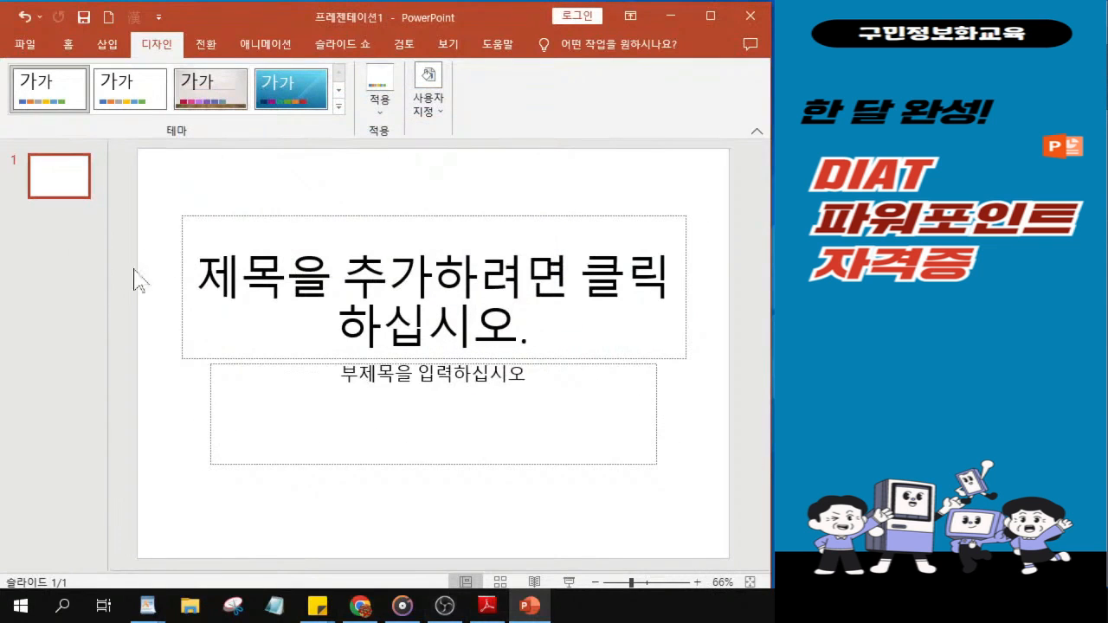
- Apply the plain white Office design theme, second in the theme gallery, to the presentation
{"action": "left_click", "coordinate": [127, 104]}
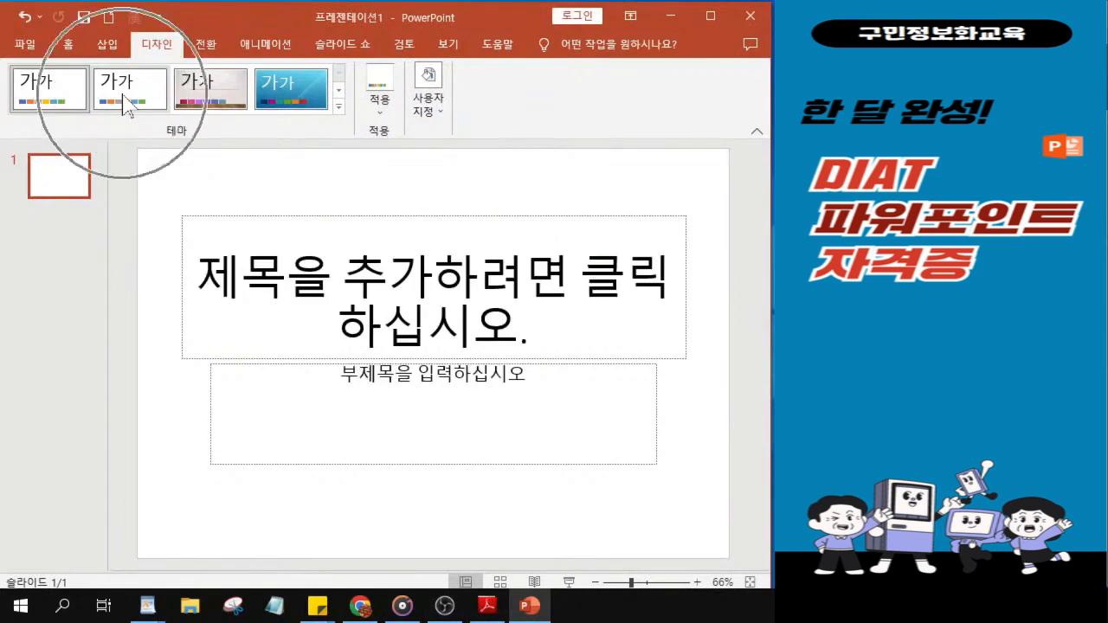
{"action": "left_click", "coordinate": [128, 104]}
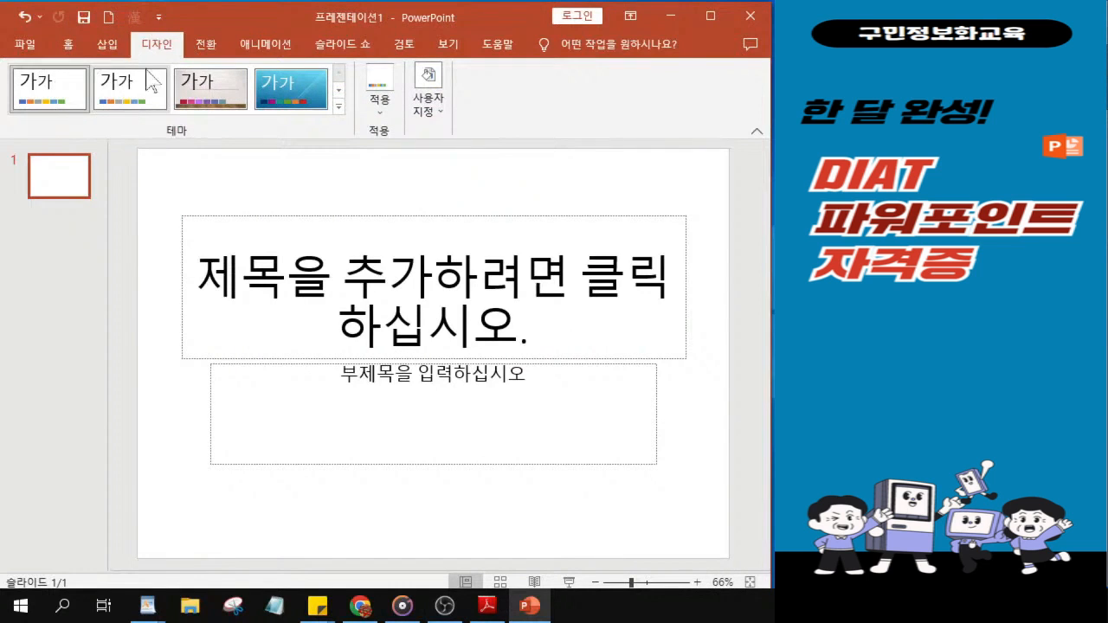
{"action": "left_click", "coordinate": [111, 92]}
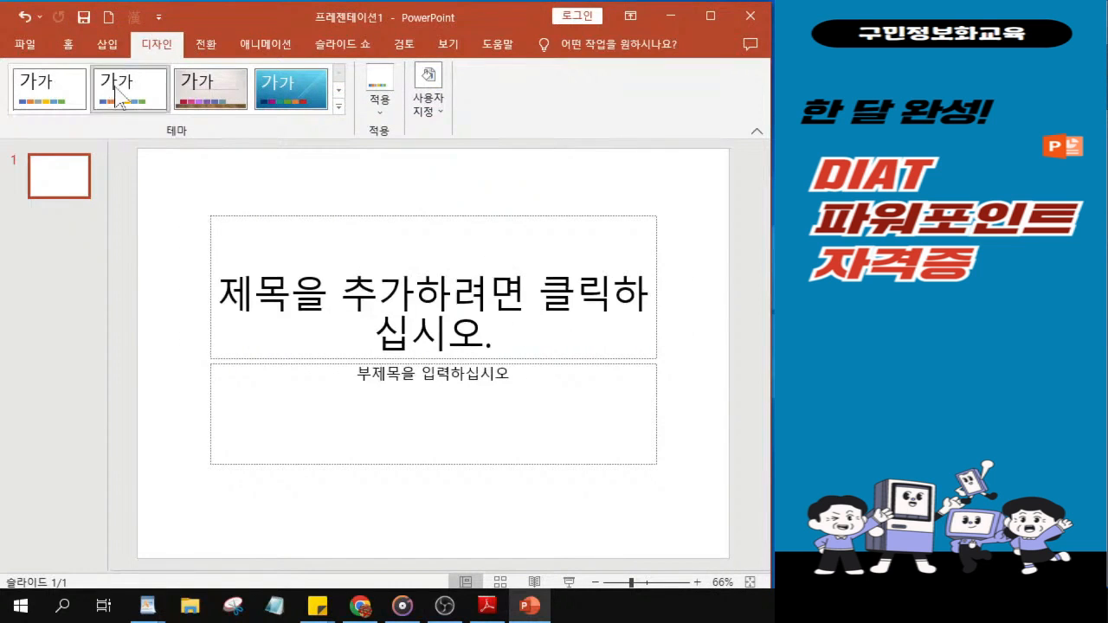
{"action": "left_click", "coordinate": [119, 95]}
{"action": "left_click", "coordinate": [121, 96]}
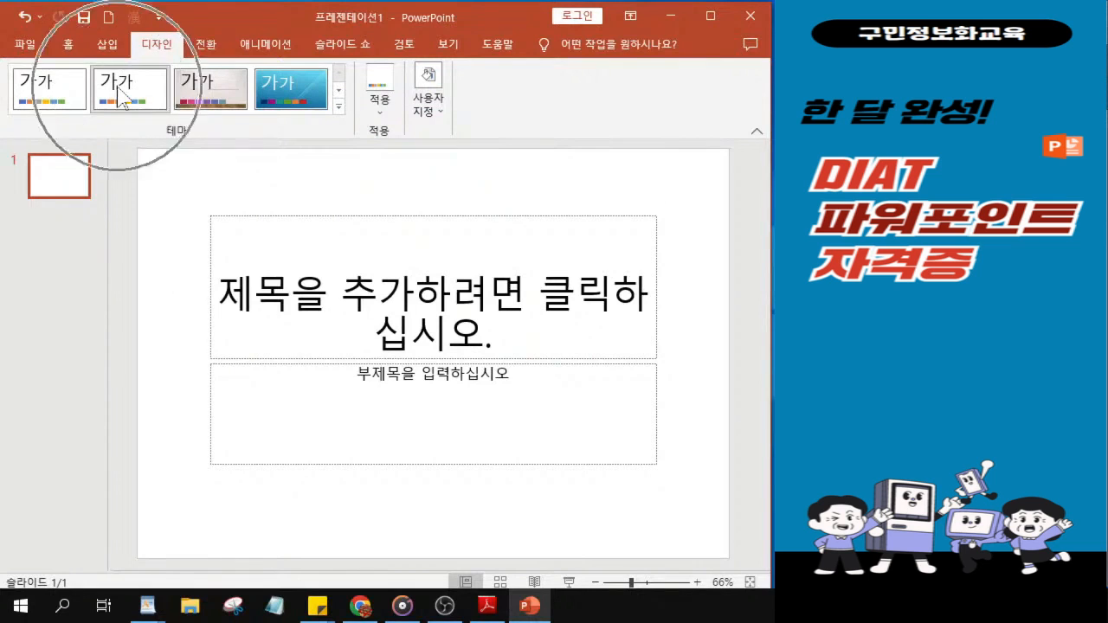
{"action": "left_click", "coordinate": [119, 95]}
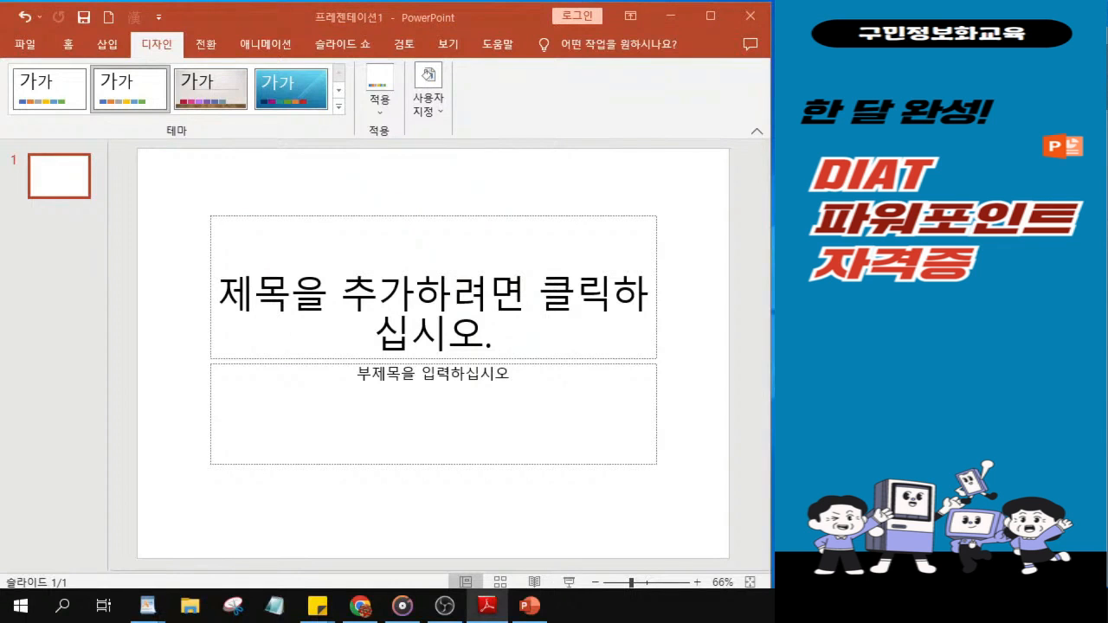
- Switch to the exam PDF in Adobe Reader and examine the slide master requirements and the slide 1 sample output
{"action": "left_click", "coordinate": [487, 606]}
{"action": "scroll", "coordinate": [523, 341], "scroll_direction": "down", "scroll_amount": 4}
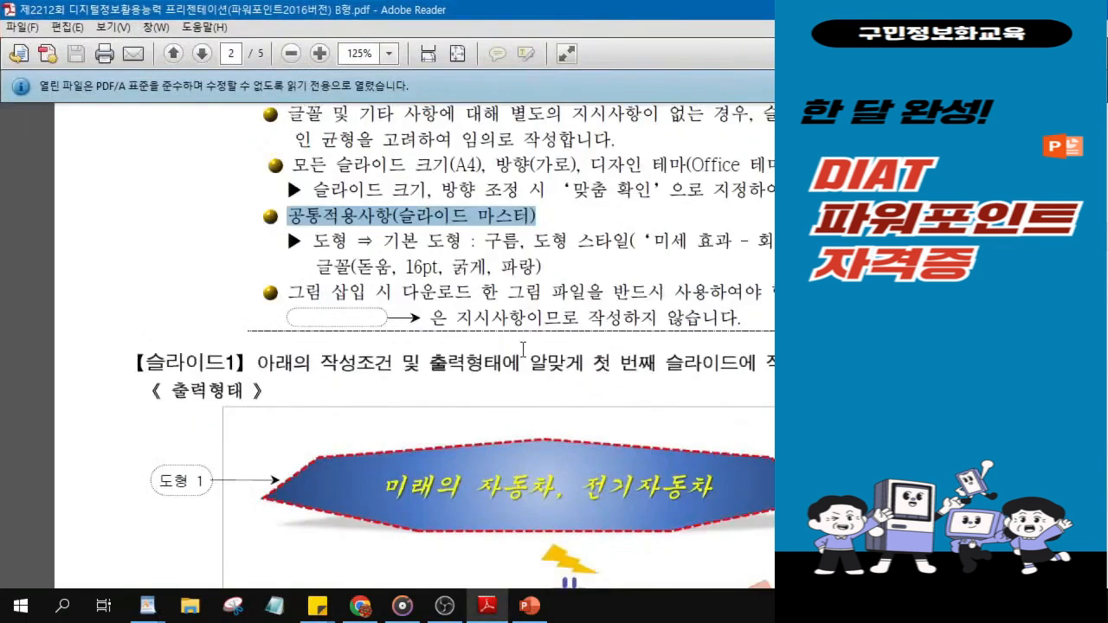
{"action": "scroll", "coordinate": [523, 341], "scroll_direction": "down", "scroll_amount": 4}
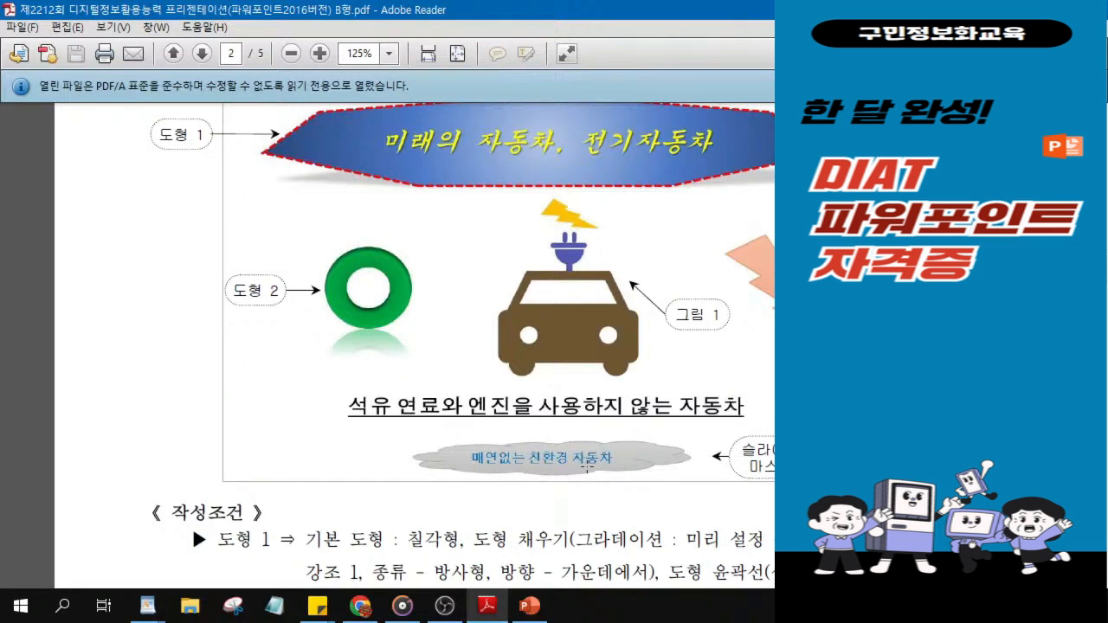
{"action": "left_click_drag", "start_coordinate": [722, 7], "coordinate": [954, 33]}
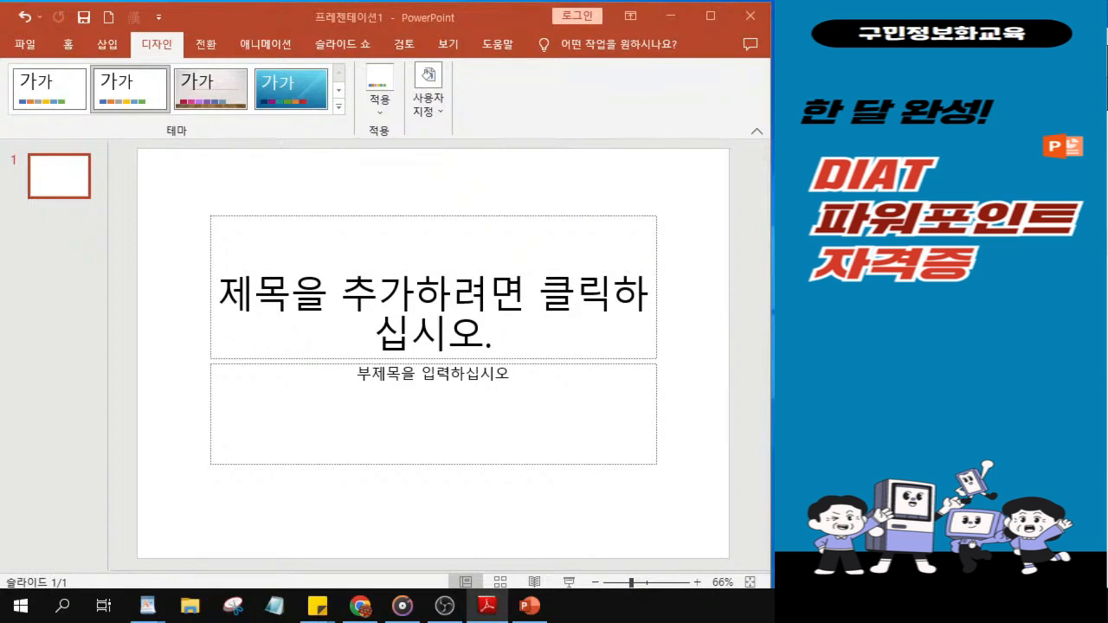
- Switch back to PowerPoint and open the slide master view
{"action": "left_click", "coordinate": [447, 44]}
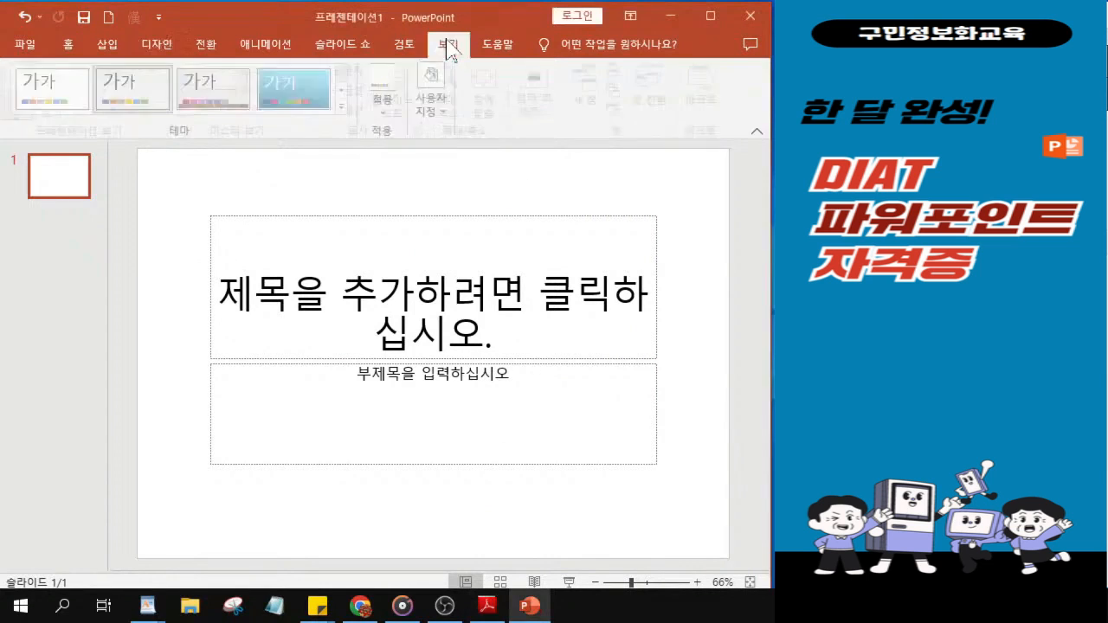
{"action": "left_click", "coordinate": [447, 48]}
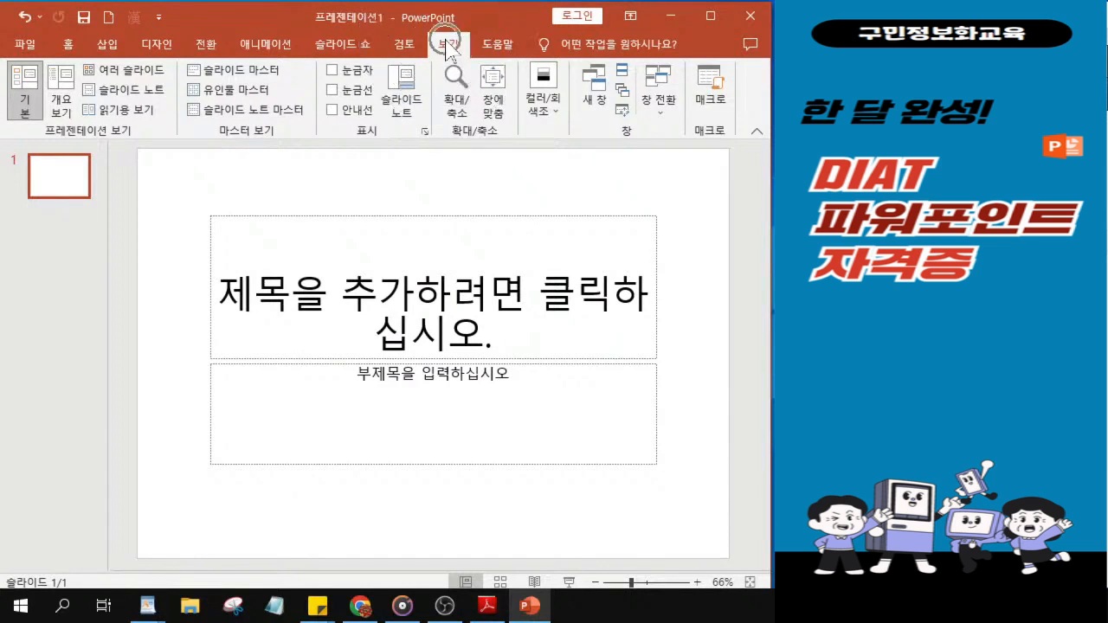
{"action": "left_click", "coordinate": [224, 76]}
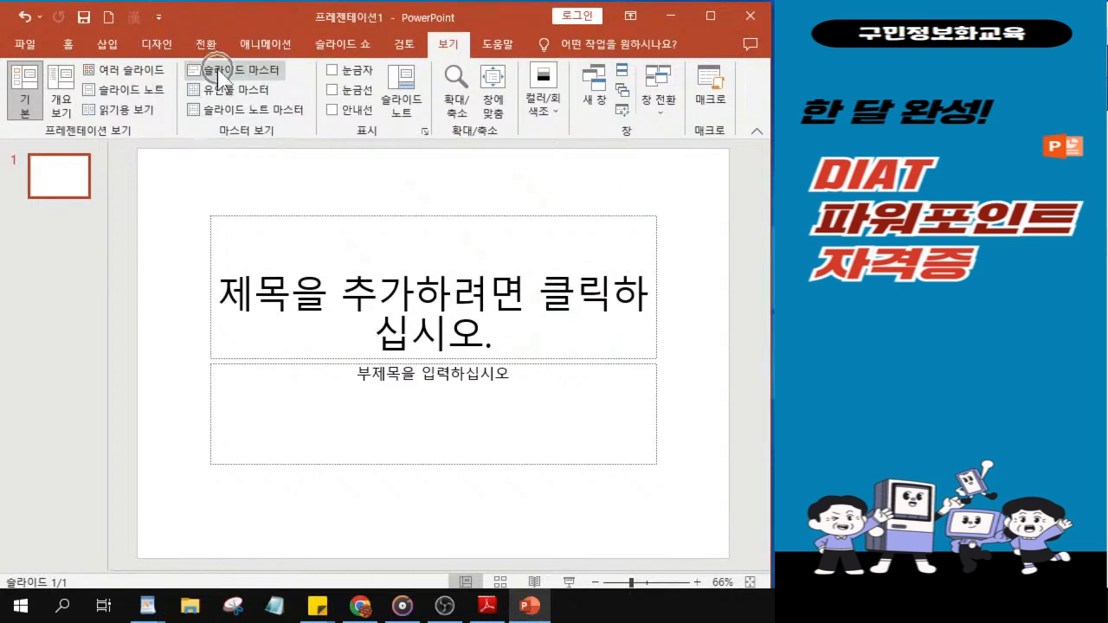
{"action": "left_click", "coordinate": [219, 72]}
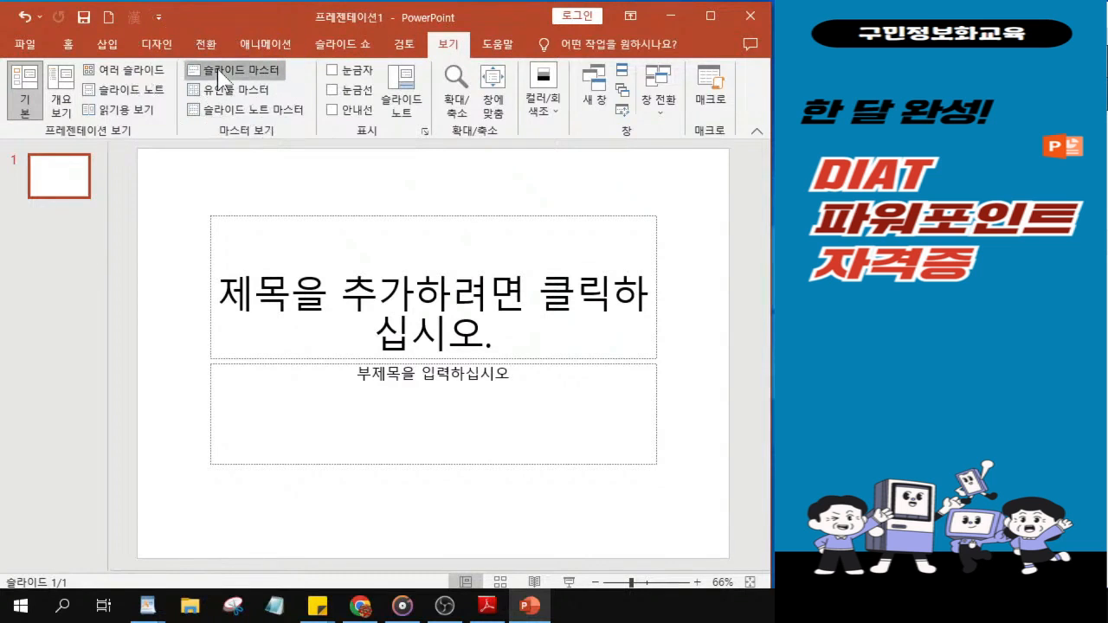
{"action": "left_click", "coordinate": [223, 76]}
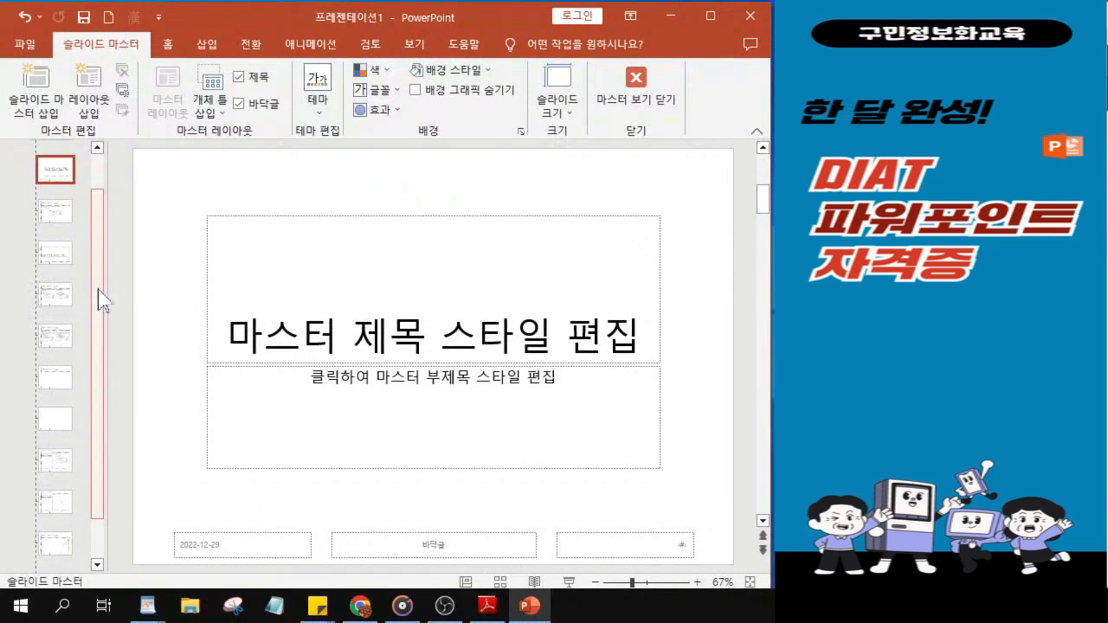
- Select the topmost slide master above its layouts, temporarily enlarging the thumbnails to identify it
{"action": "left_click_drag", "start_coordinate": [97, 298], "coordinate": [99, 217]}
{"action": "left_click_drag", "start_coordinate": [127, 309], "coordinate": [185, 309]}
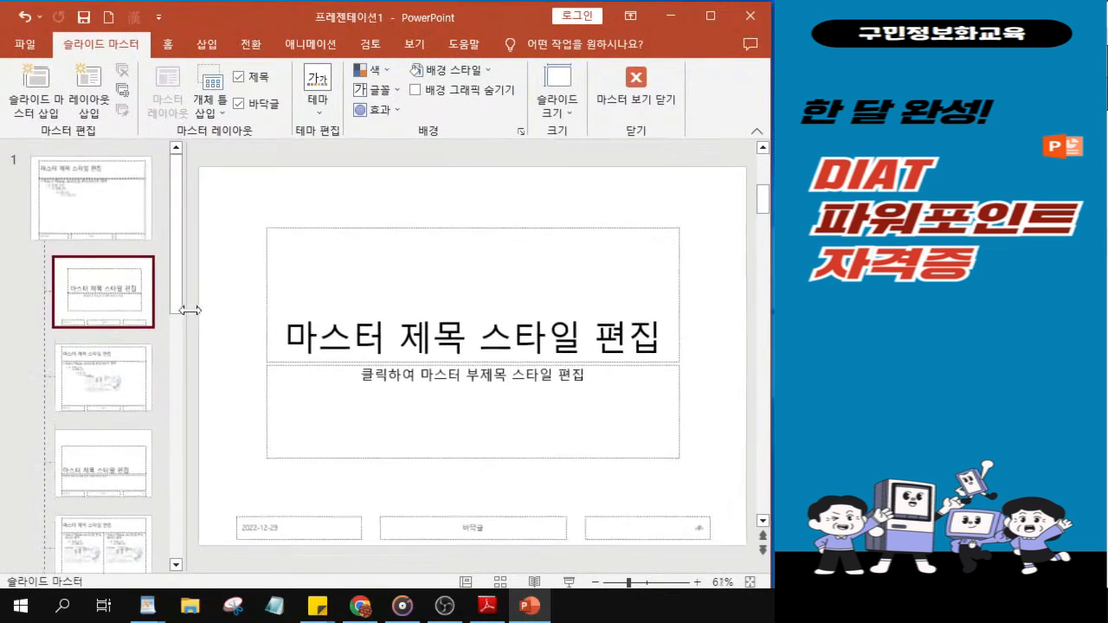
{"action": "left_click", "coordinate": [78, 201]}
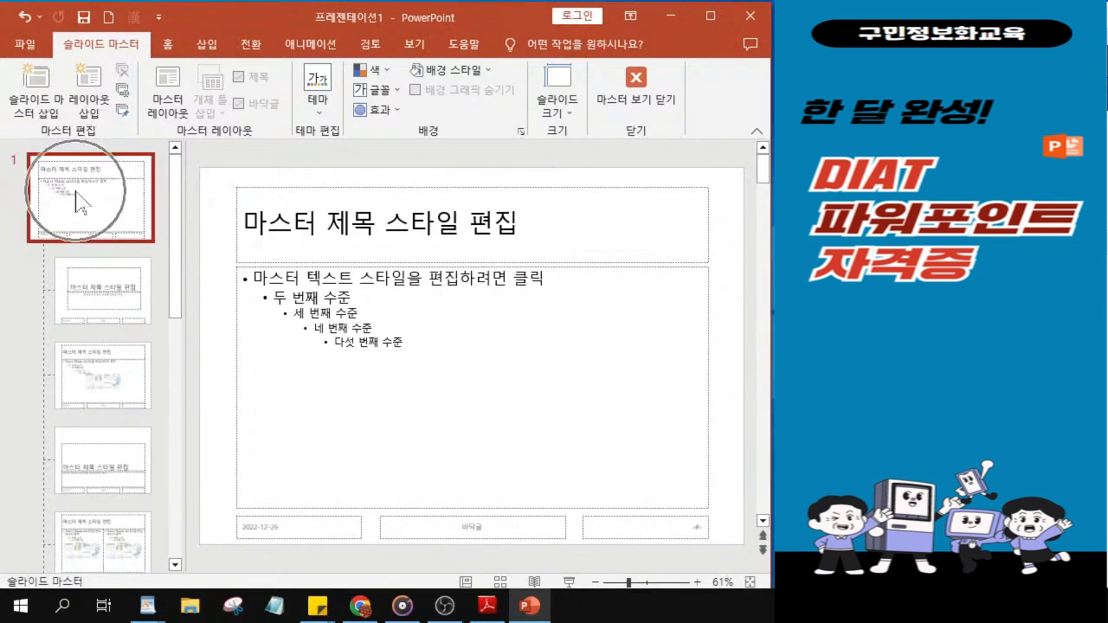
{"action": "left_click_drag", "start_coordinate": [184, 362], "coordinate": [129, 356]}
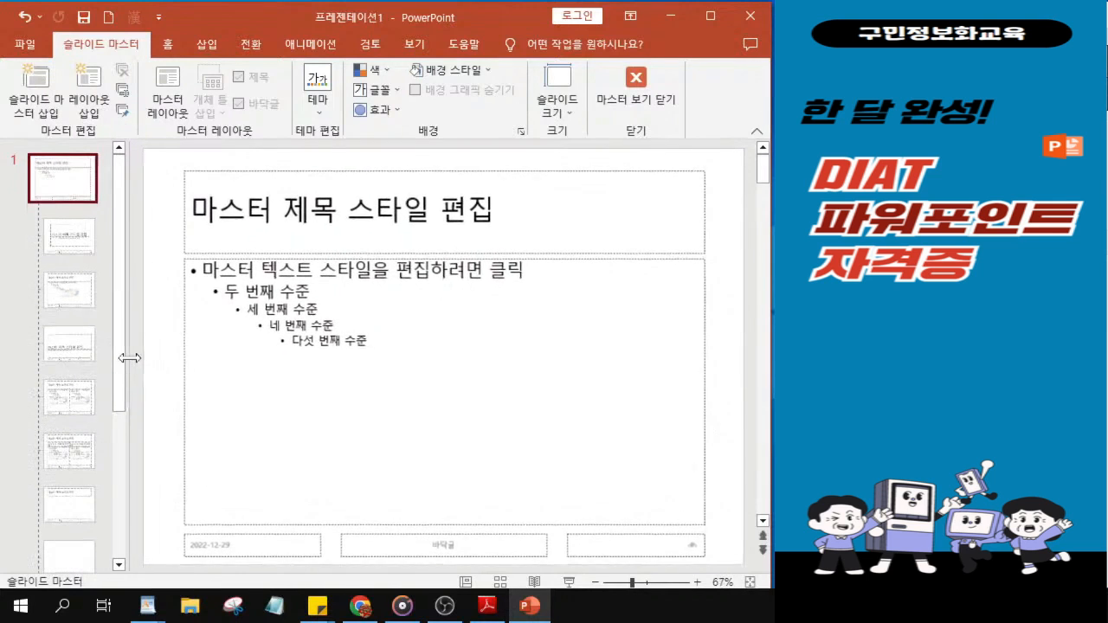
- Draw a wide, flat cloud (구름) from the basic shapes over the centre footer placeholder of the slide master
{"action": "left_click", "coordinate": [170, 50]}
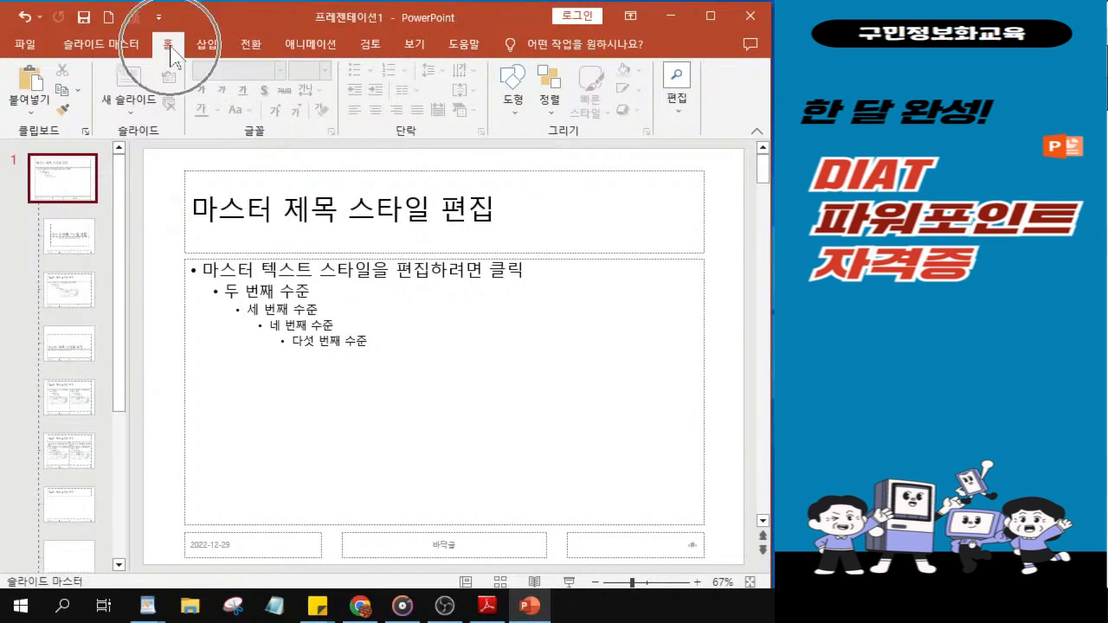
{"action": "left_click", "coordinate": [514, 121]}
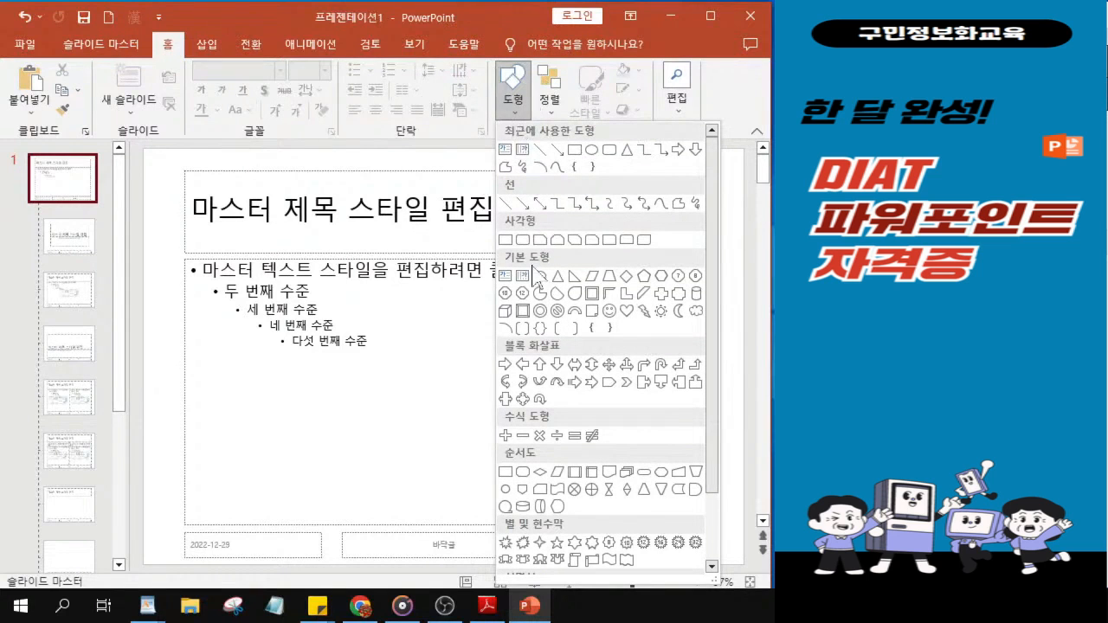
{"action": "key", "text": "ctrl"}
{"action": "key", "text": "ctrl"}
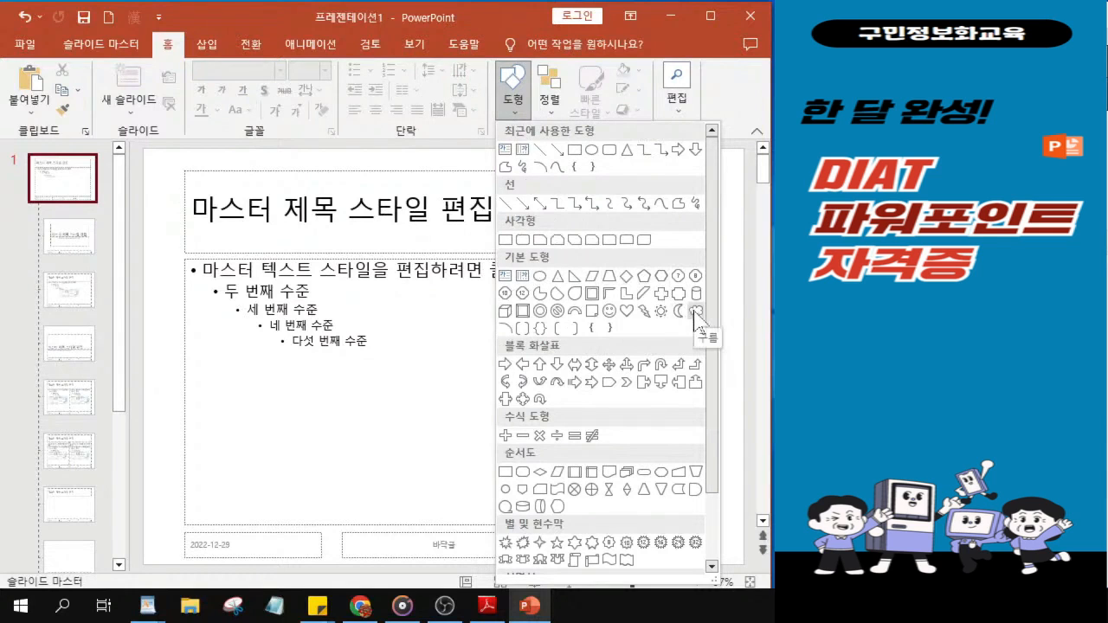
{"action": "key", "text": "ctrl"}
{"action": "key", "text": "ctrl"}
{"action": "key", "text": "ctrl"}
{"action": "key", "text": "ctrl"}
{"action": "key", "text": "ctrl"}
{"action": "key", "text": "ctrl"}
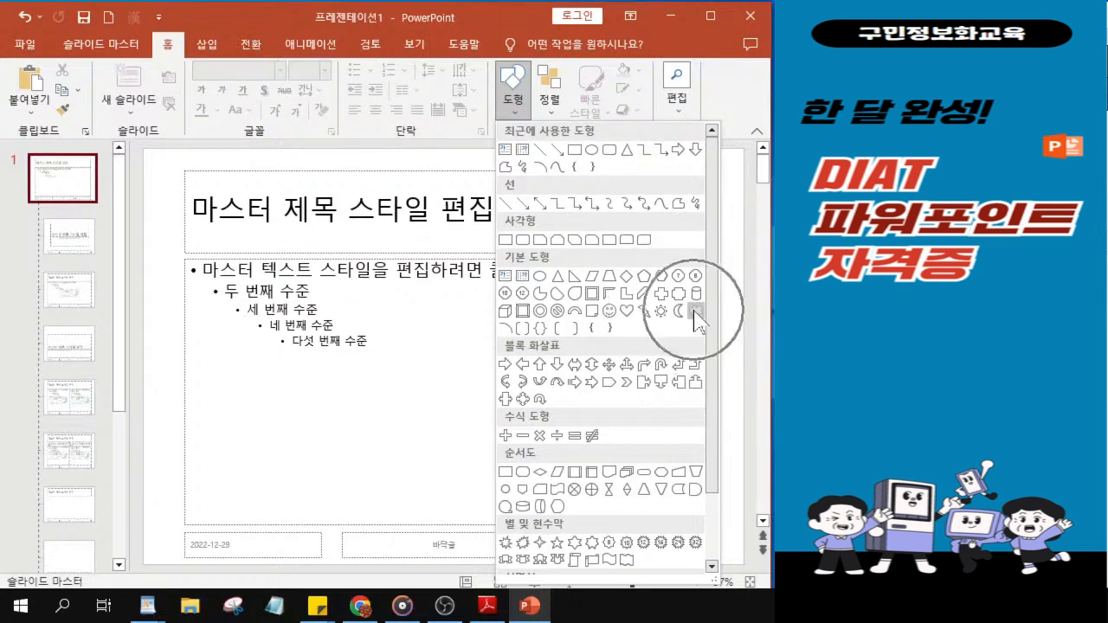
{"action": "key", "text": "ctrl"}
{"action": "key", "text": "ctrl"}
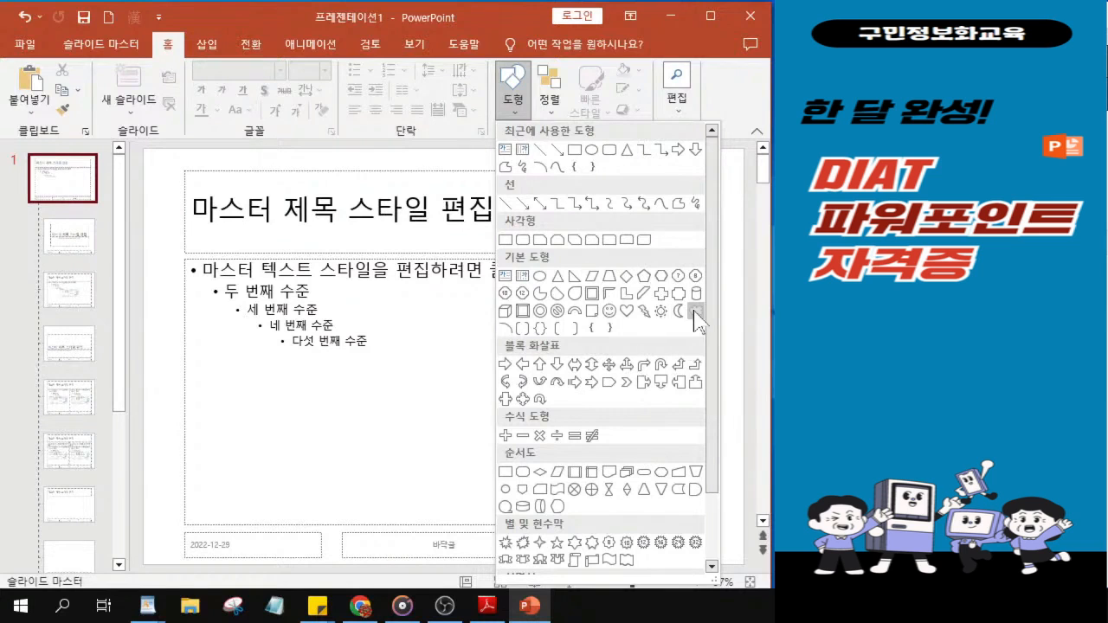
{"action": "left_click", "coordinate": [697, 318]}
{"action": "key", "text": "ctrl"}
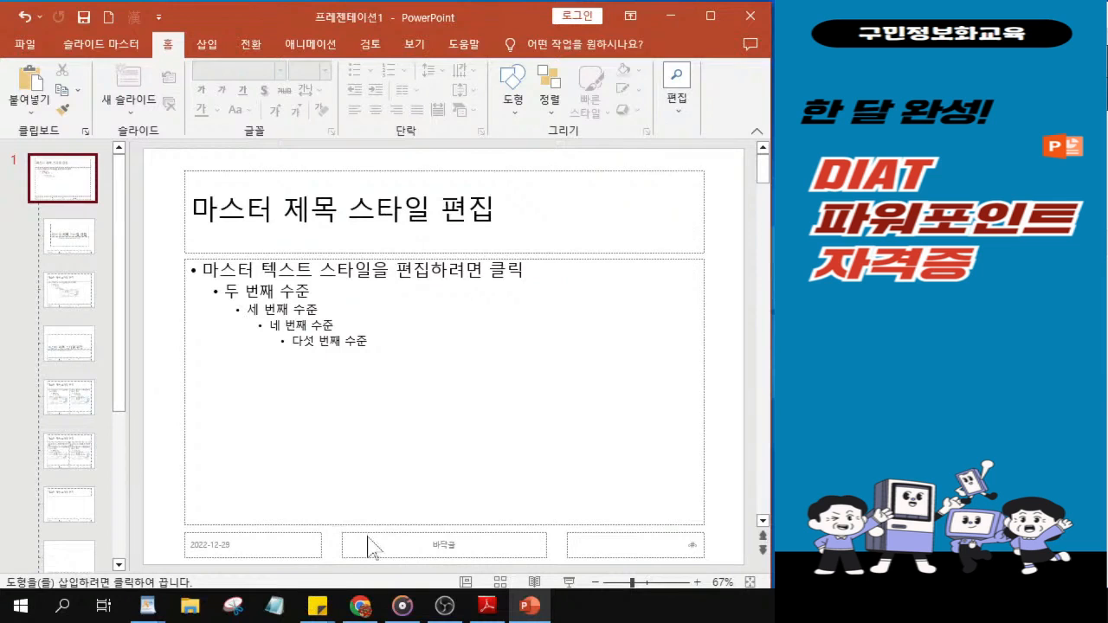
{"action": "left_click_drag", "start_coordinate": [350, 531], "coordinate": [536, 545]}
{"action": "left_click_drag", "start_coordinate": [452, 544], "coordinate": [462, 546]}
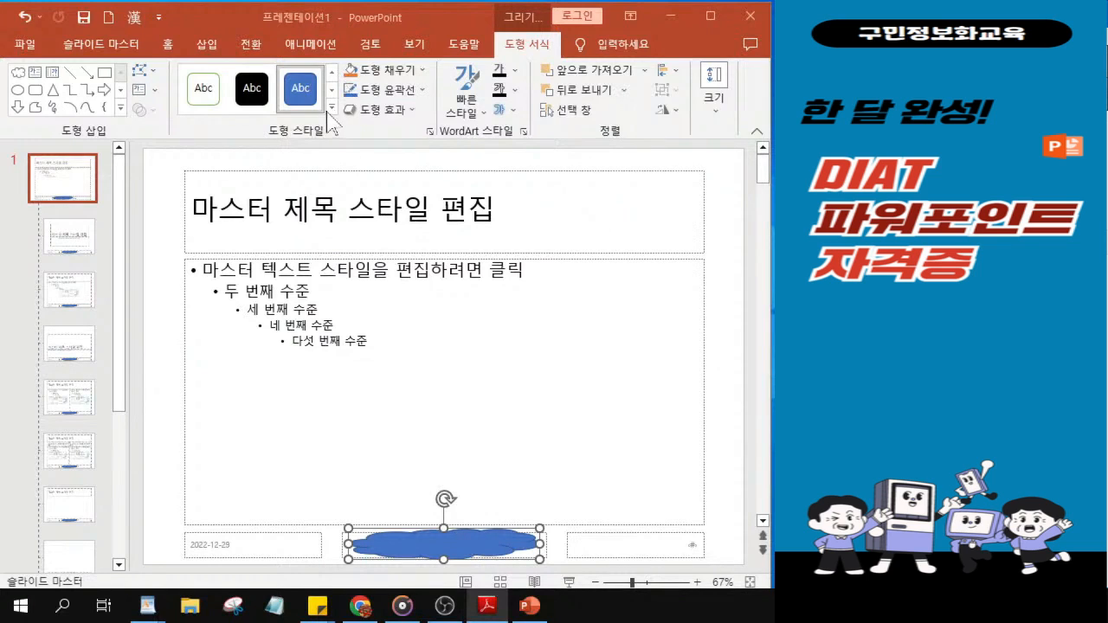
- Give the cloud the light grey gradient theme style (회색, 강조 3, fourth row) and widen it slightly on both sides
{"action": "key", "text": "ctrl"}
{"action": "key", "text": "ctrl"}
{"action": "key", "text": "ctrl"}
{"action": "left_click", "coordinate": [331, 105]}
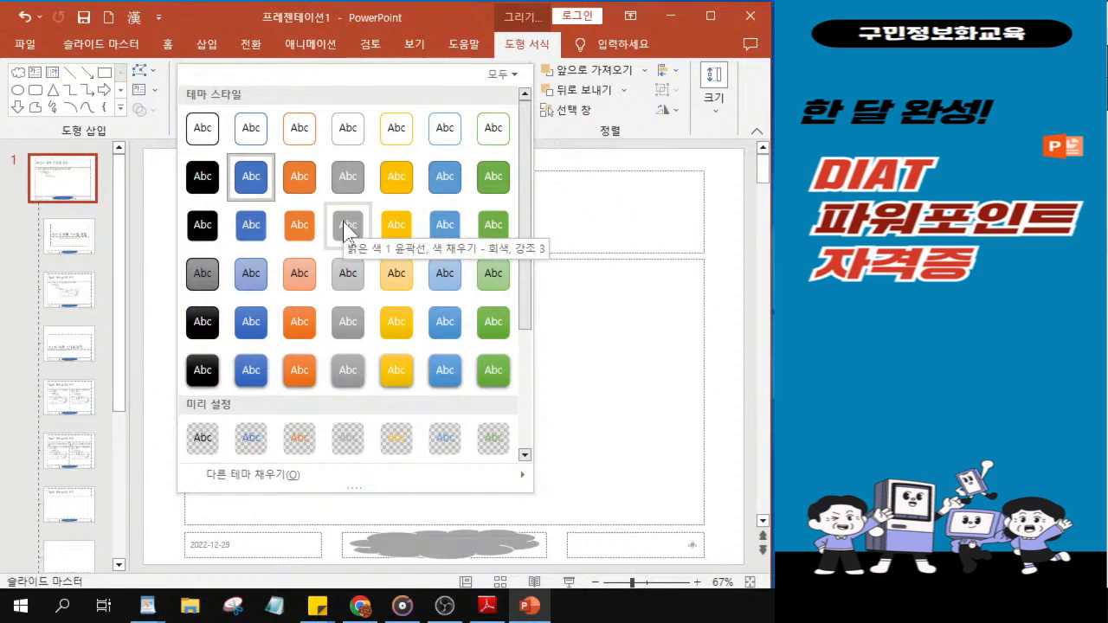
{"action": "scroll", "coordinate": [347, 387], "scroll_direction": "down", "scroll_amount": 3}
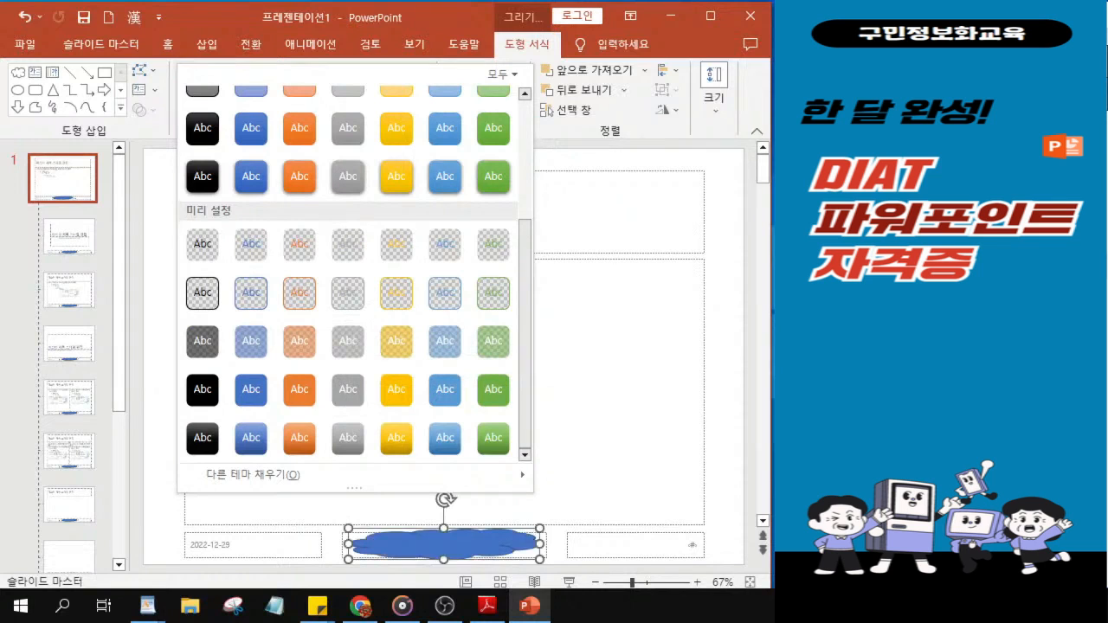
{"action": "key", "text": "Escape"}
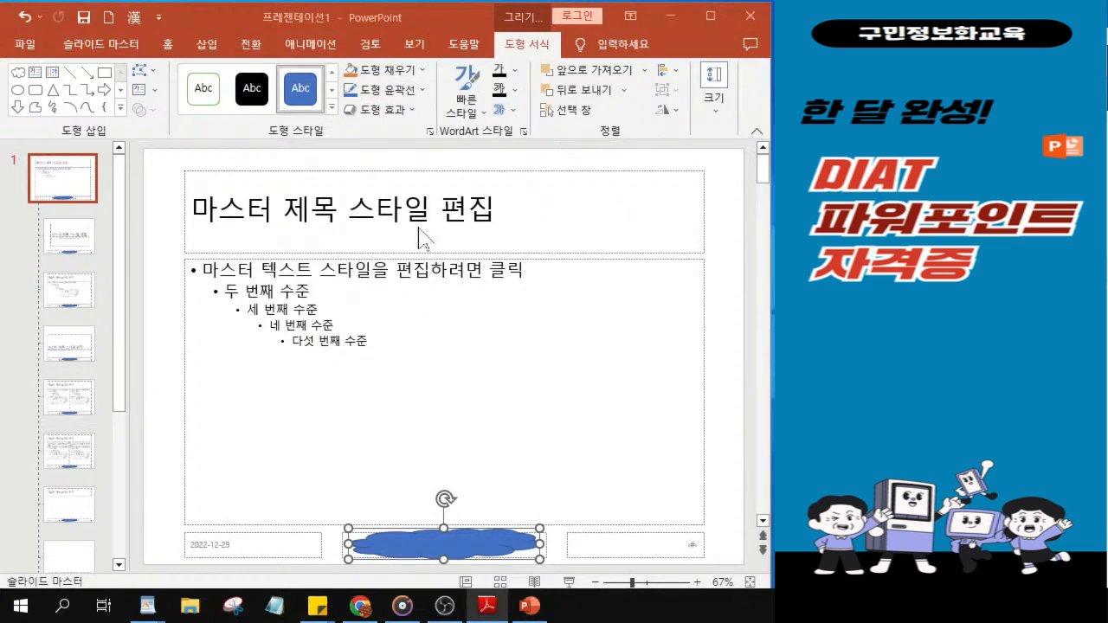
{"action": "left_click", "coordinate": [333, 105]}
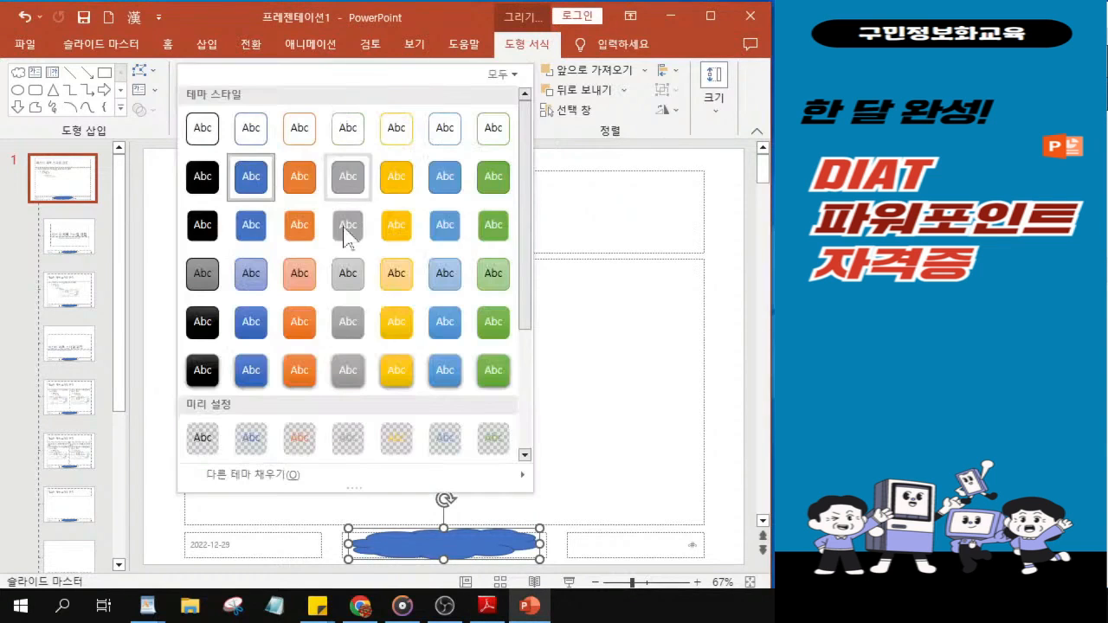
{"action": "left_click", "coordinate": [348, 274]}
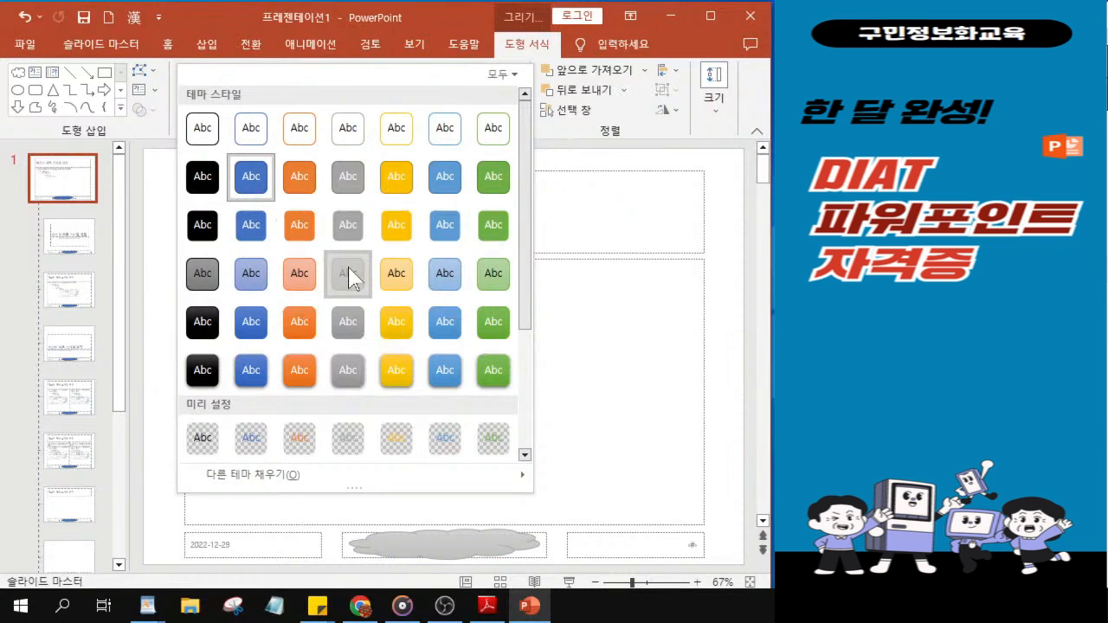
{"action": "left_click", "coordinate": [349, 275]}
{"action": "left_click_drag", "start_coordinate": [542, 546], "coordinate": [559, 545]}
{"action": "left_click_drag", "start_coordinate": [349, 546], "coordinate": [341, 547]}
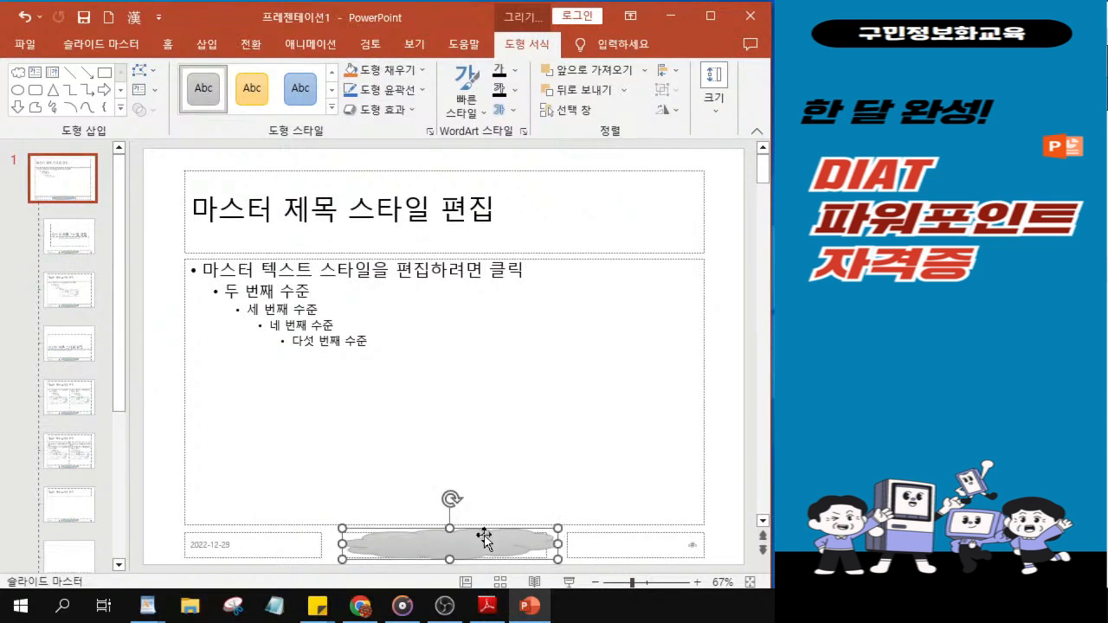
- Enter the text "매연없는 친환경 자동차" inside the cloud on the slide master
{"action": "scroll", "coordinate": [485, 536], "scroll_direction": "up", "scroll_amount": 5}
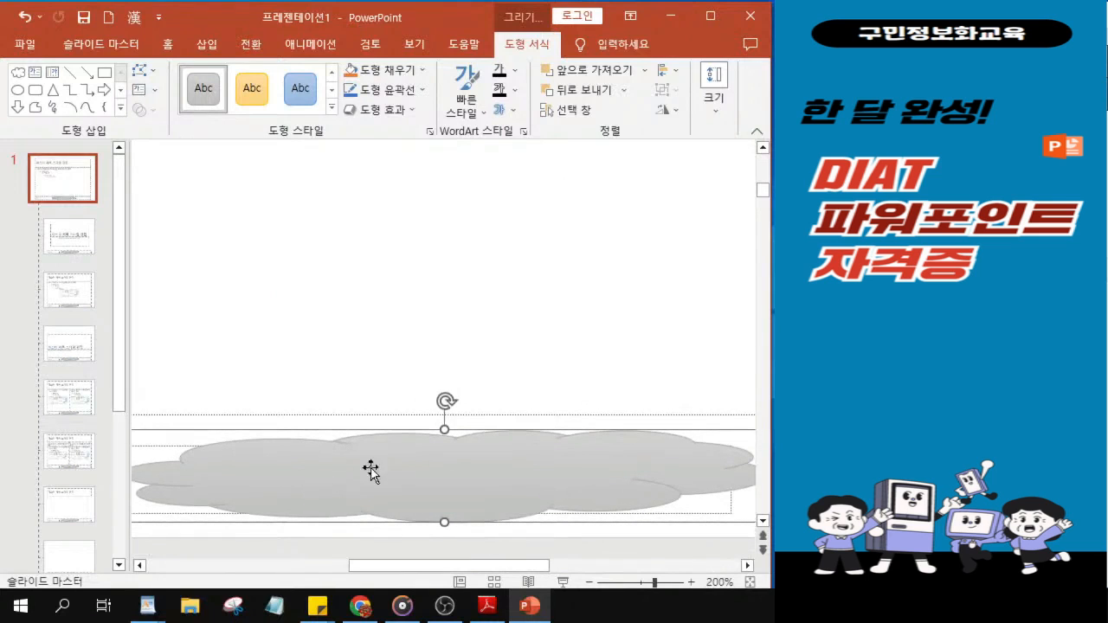
{"action": "type", "text": "매연ㅇ"}
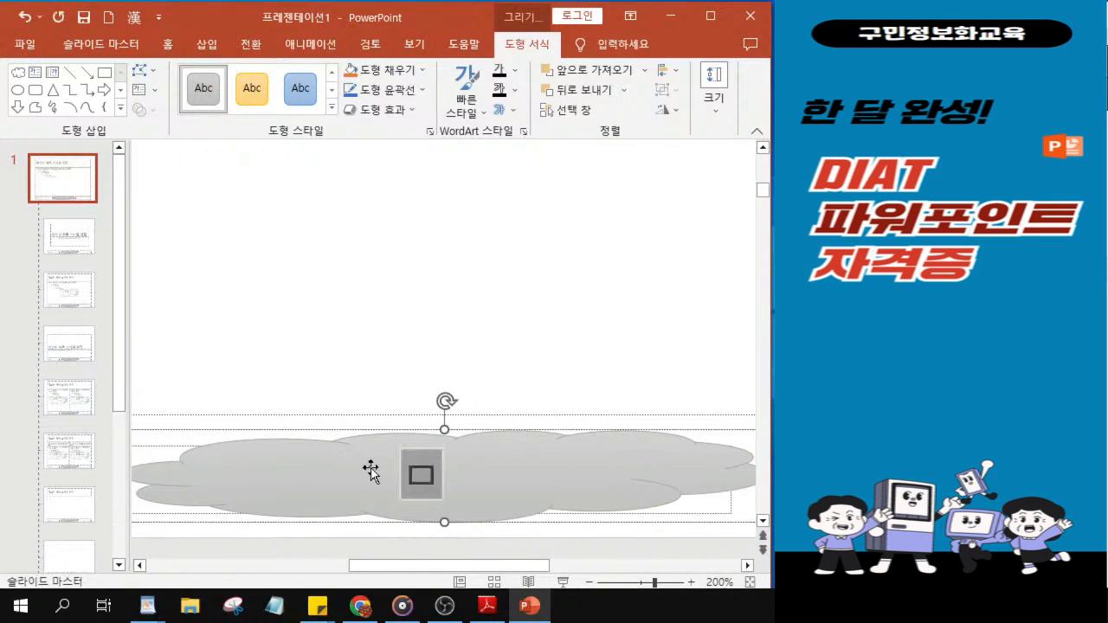
{"action": "type", "text": "ㅓㅁ"}
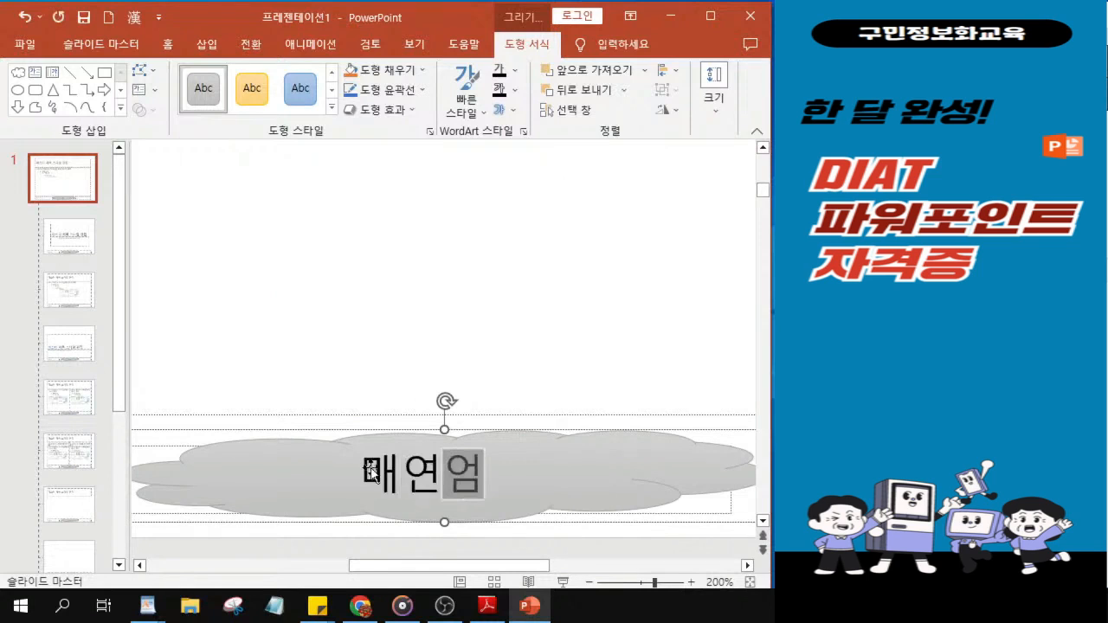
{"action": "key", "text": "BackSpace"}
{"action": "type", "text": "ㅂㅅㄴㅡㄴ"}
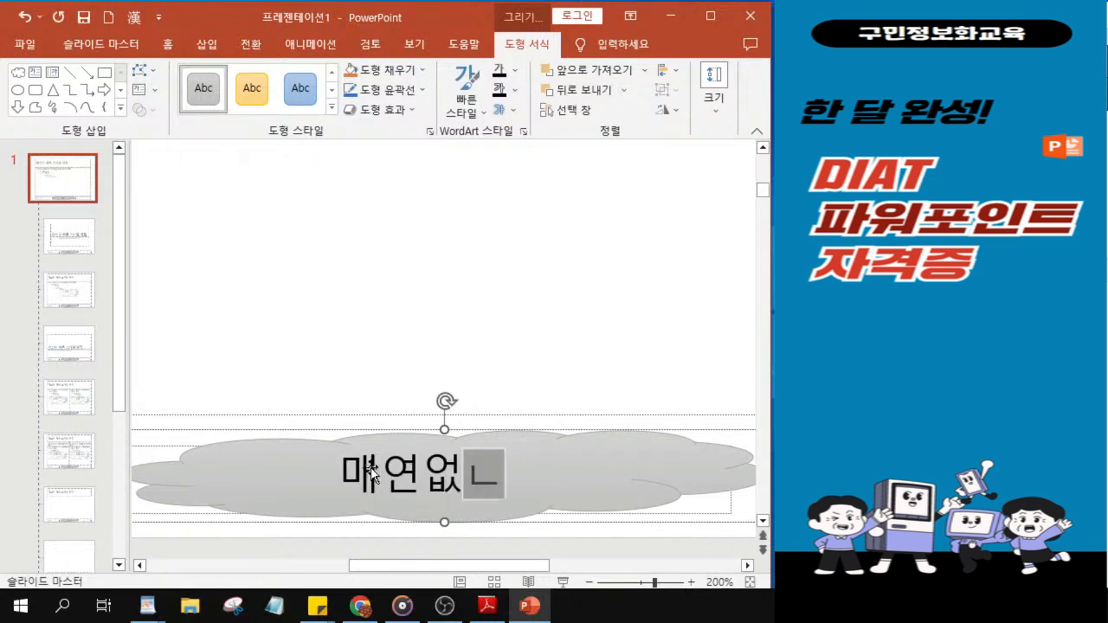
{"action": "type", "text": " 친"}
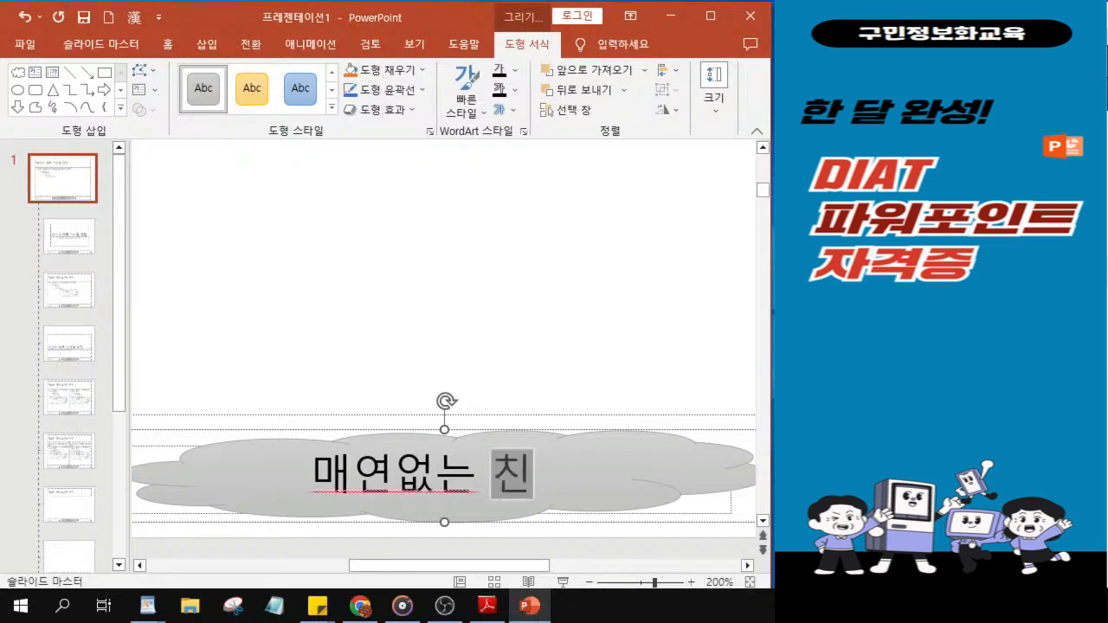
{"action": "type", "text": "화ㄴㄱㅕㅇ ㅈㅏㄴ"}
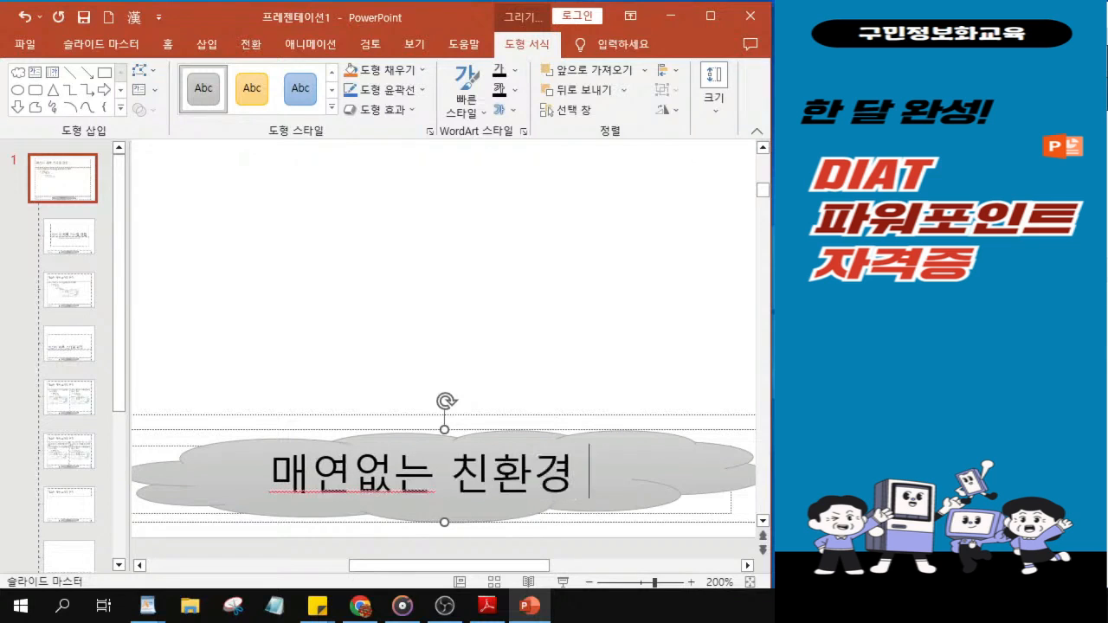
{"action": "key", "text": "BackSpace"}
{"action": "type", "text": "ㄷㅗㅇㅊㅏ"}
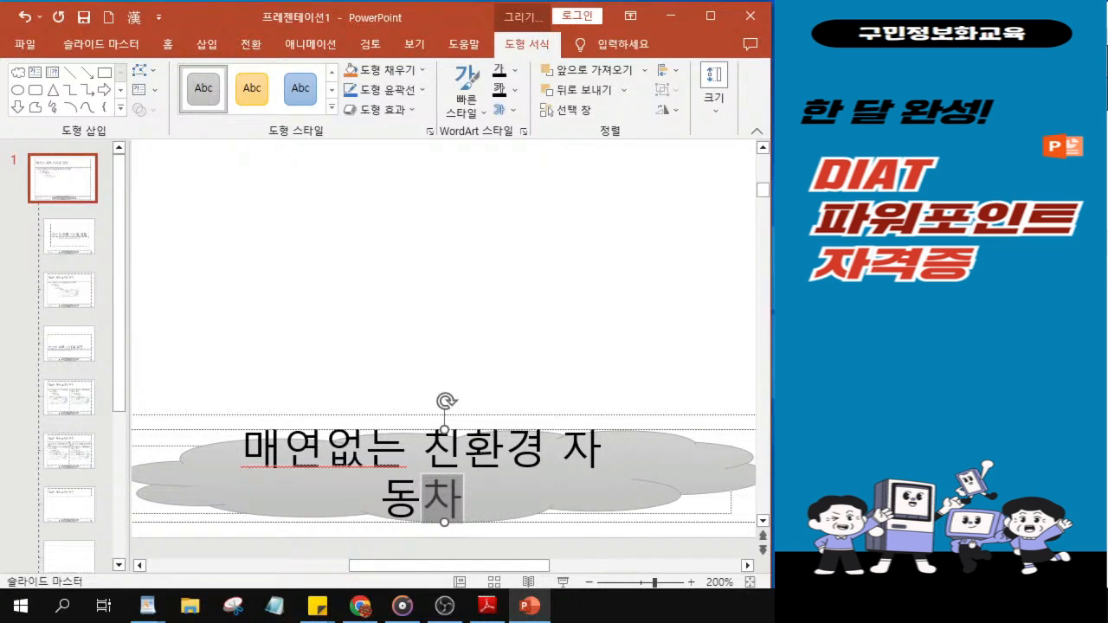
- Narrow the pane with the slide master thumbnails to give the editing area more room
{"action": "key", "text": "alt+Tab"}
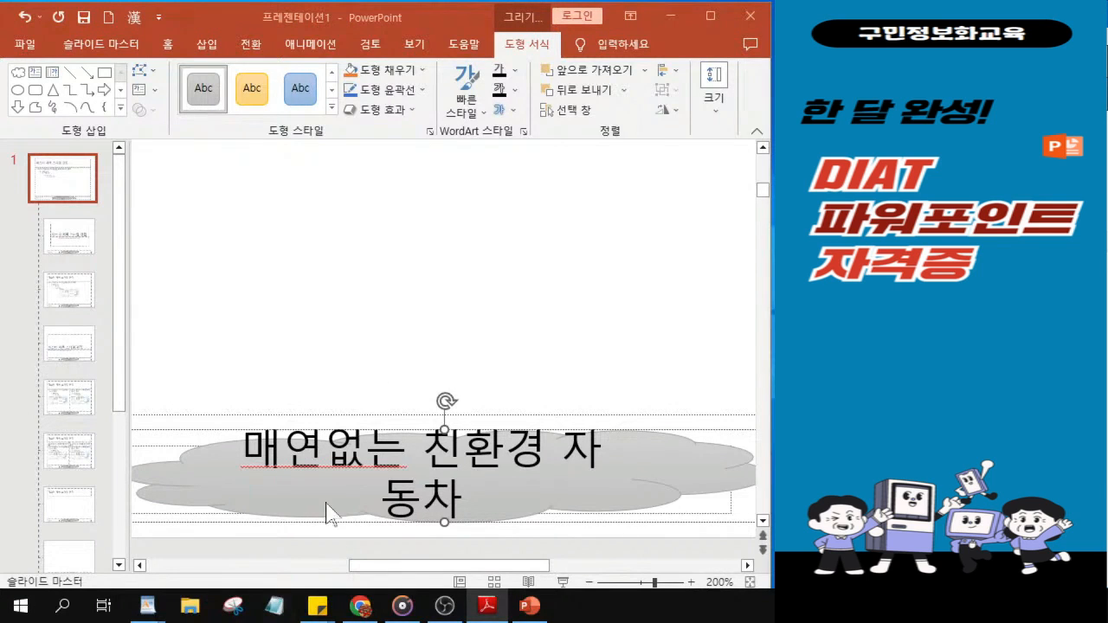
{"action": "left_click", "coordinate": [134, 385]}
{"action": "left_click_drag", "start_coordinate": [129, 376], "coordinate": [103, 371]}
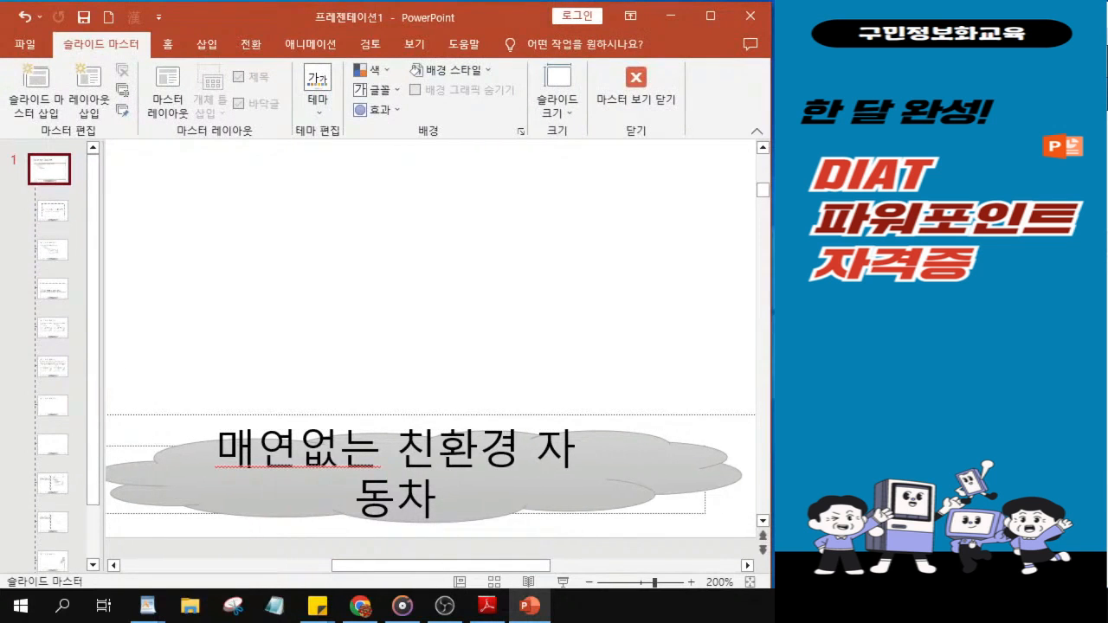
- Select the whole cloud by its outline and set its text font to 돋움
{"action": "left_click", "coordinate": [434, 517]}
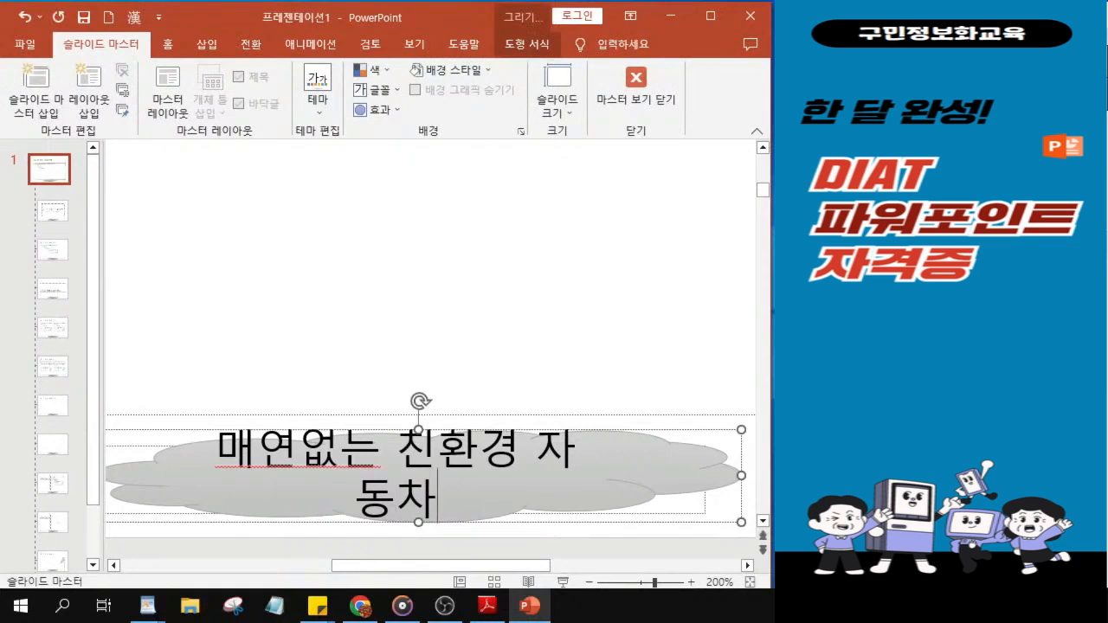
{"action": "left_click", "coordinate": [547, 518]}
{"action": "left_click", "coordinate": [464, 519]}
{"action": "left_click", "coordinate": [587, 428]}
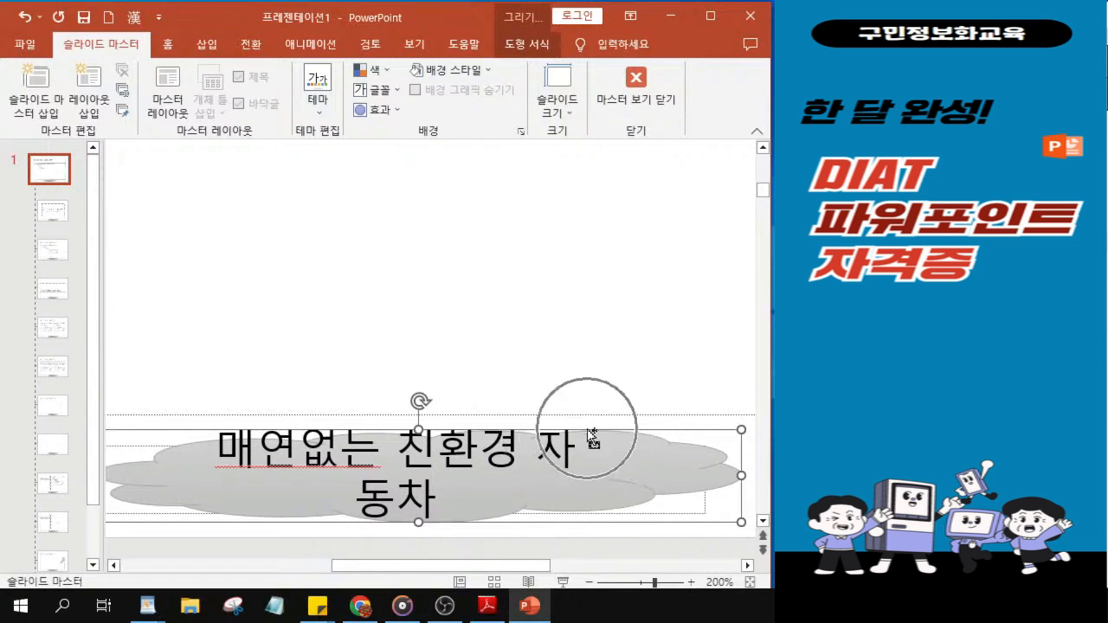
{"action": "key", "text": "ctrl"}
{"action": "key", "text": "ctrl"}
{"action": "key", "text": "ctrl"}
{"action": "key", "text": "ctrl"}
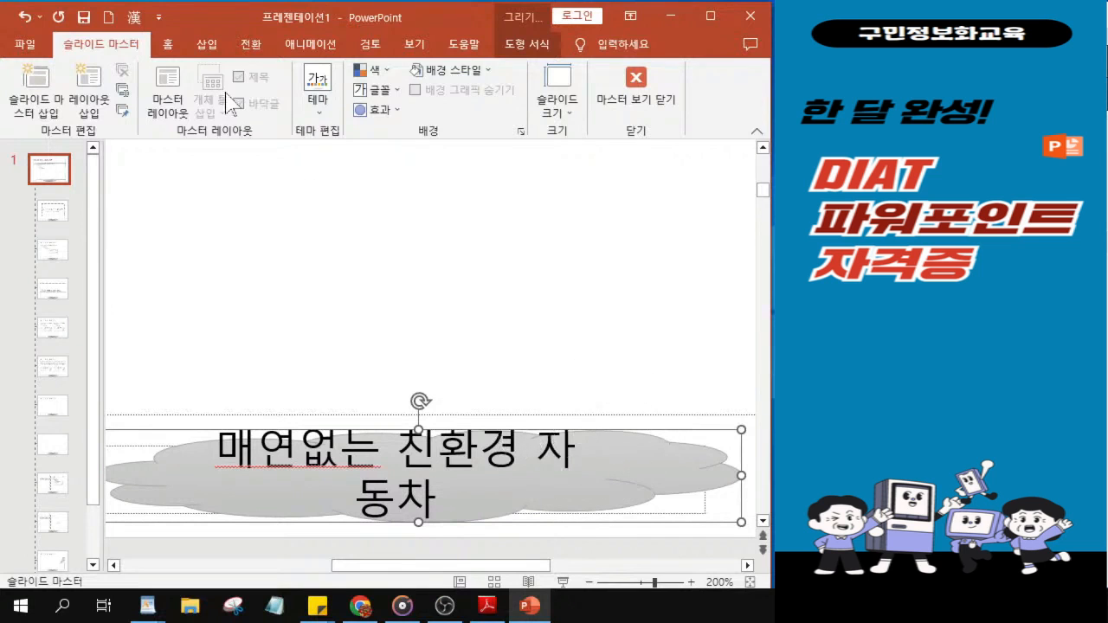
{"action": "left_click", "coordinate": [168, 47]}
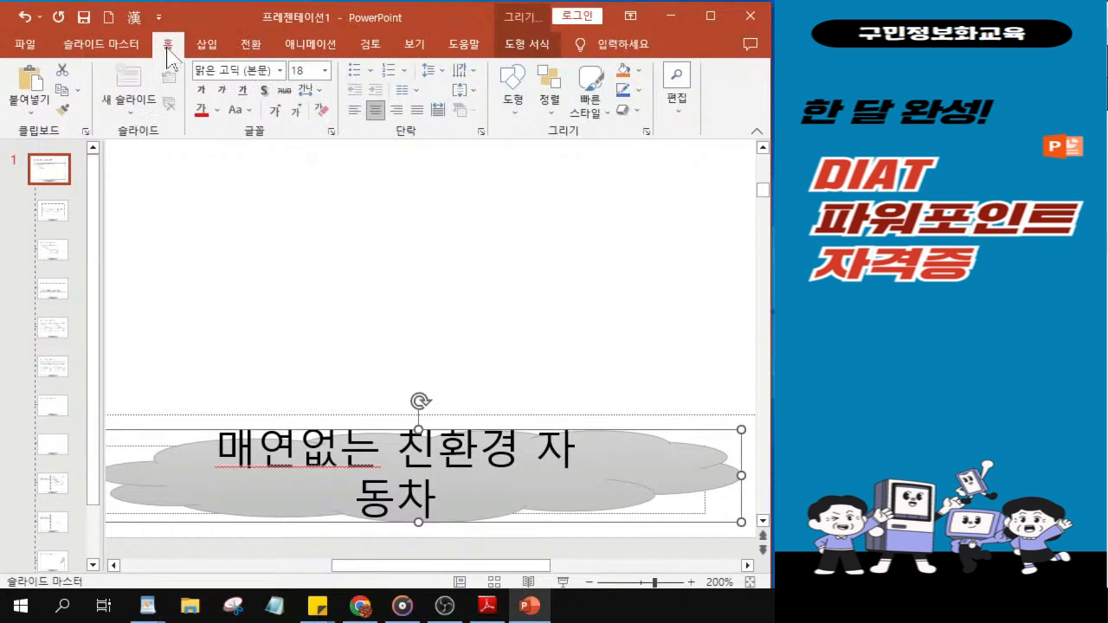
{"action": "key", "text": "ctrl"}
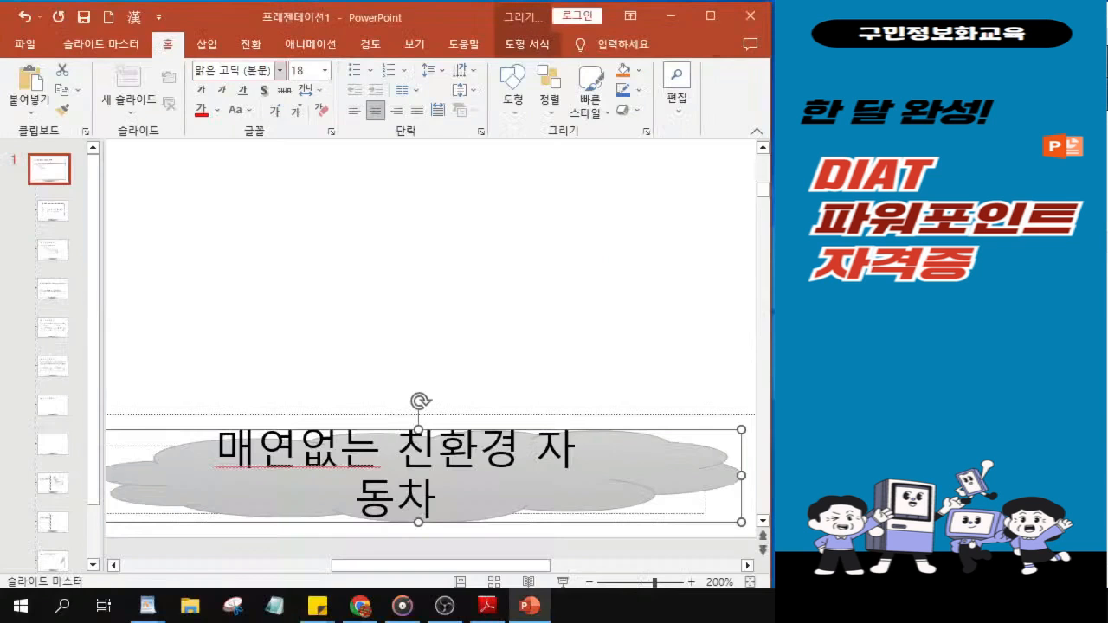
{"action": "left_click", "coordinate": [246, 141]}
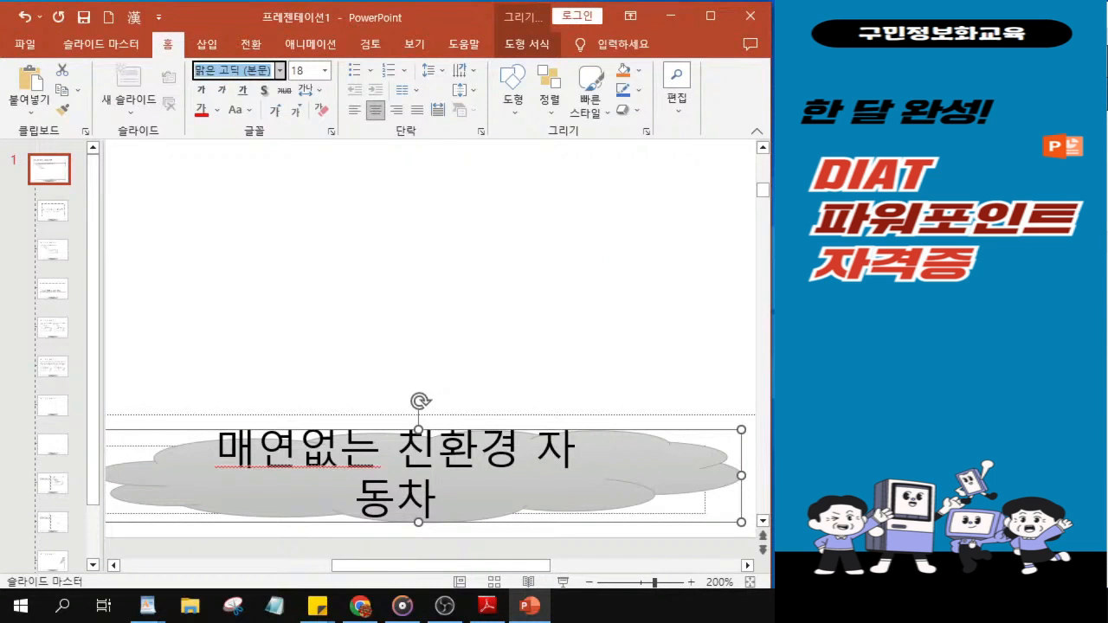
{"action": "key", "text": "BackSpace"}
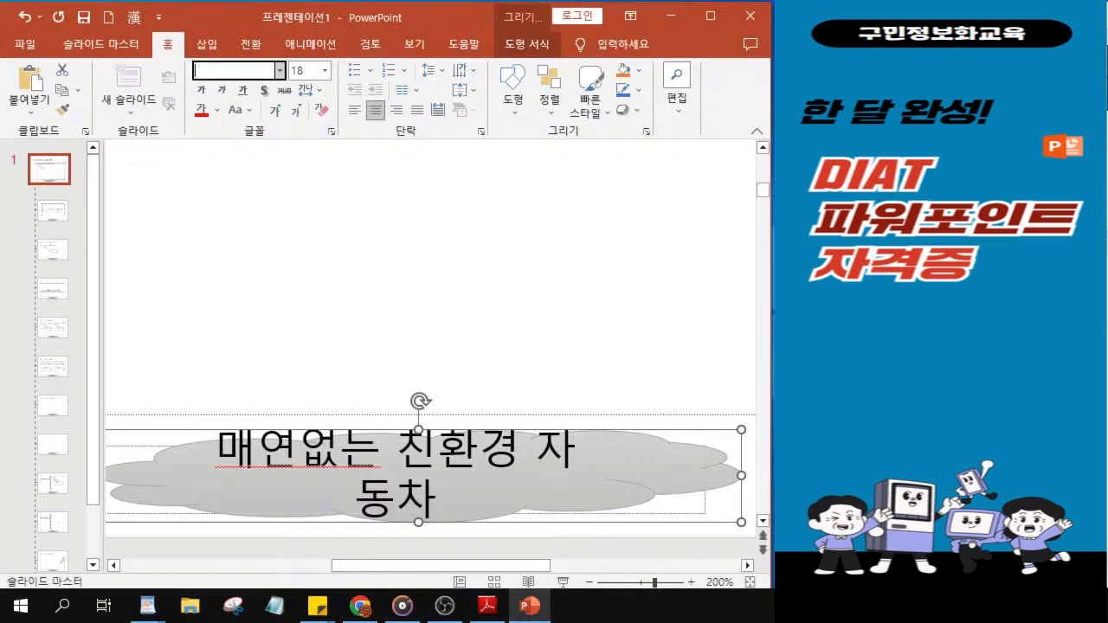
{"action": "type", "text": "돋ㅇ"}
{"action": "key", "text": "Return"}
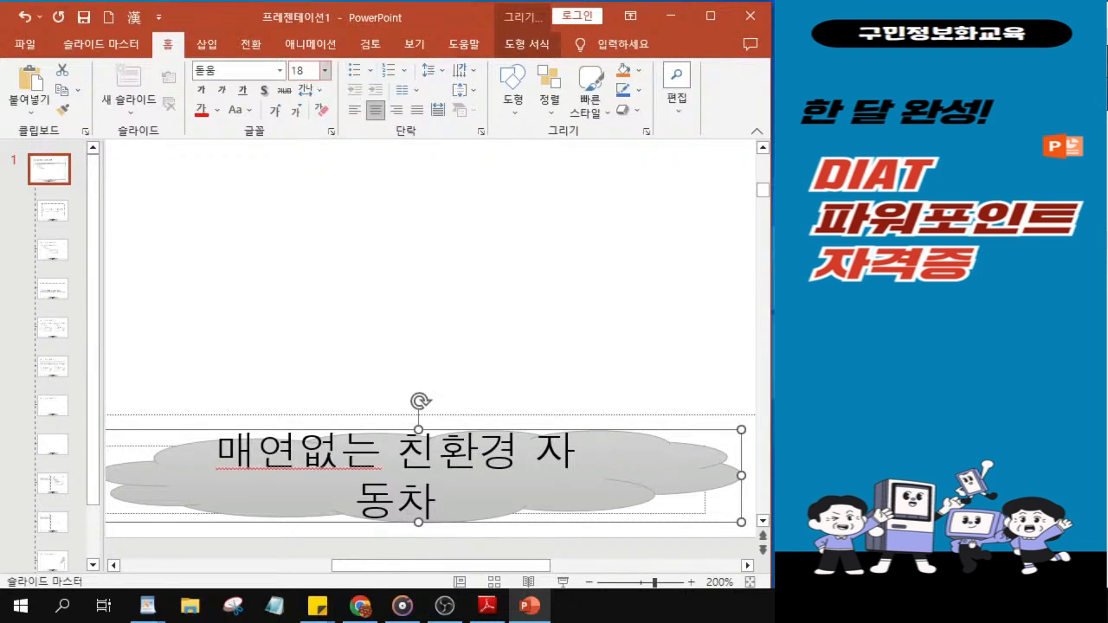
- Make the cloud's text 16 pt and bold, with the standard blue font colour
{"action": "left_click", "coordinate": [302, 71]}
{"action": "type", "text": "16"}
{"action": "key", "text": "Return"}
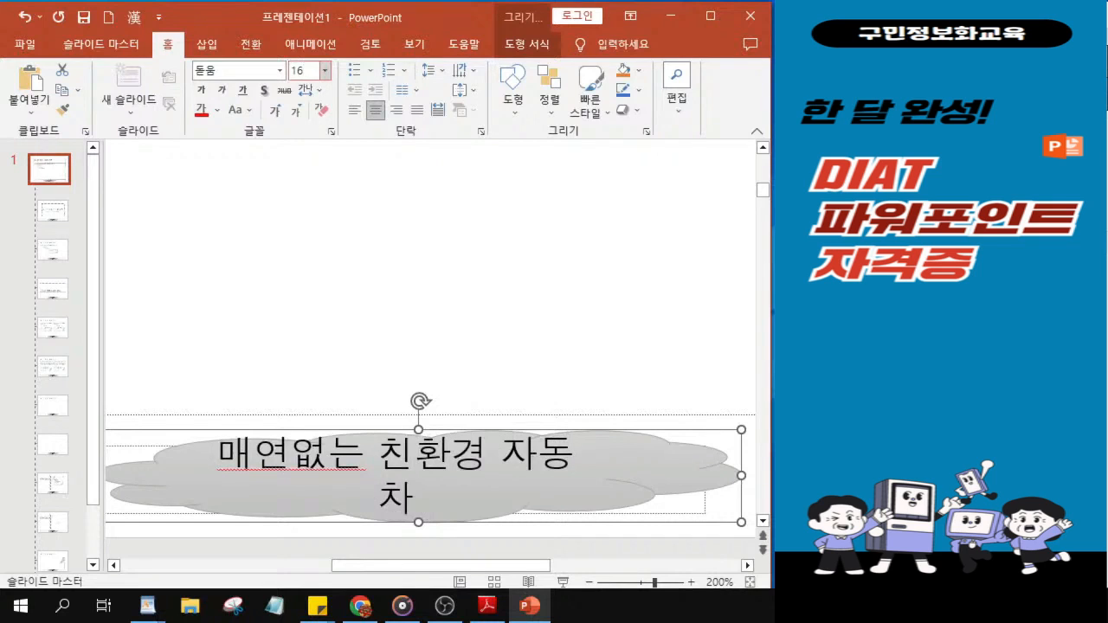
{"action": "left_click", "coordinate": [203, 91]}
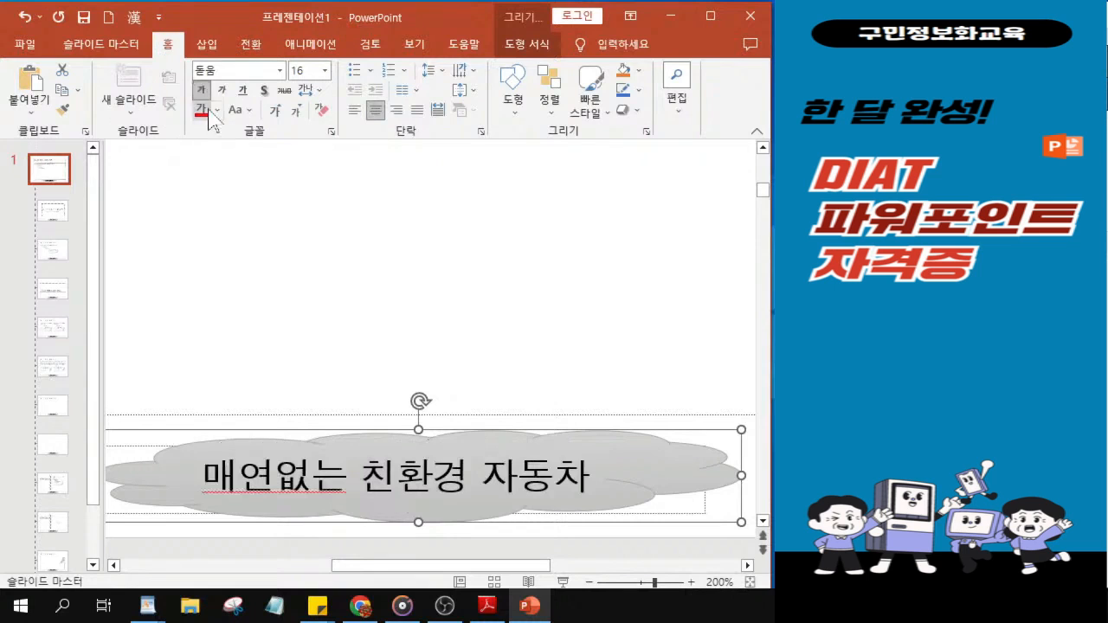
{"action": "left_click", "coordinate": [217, 110]}
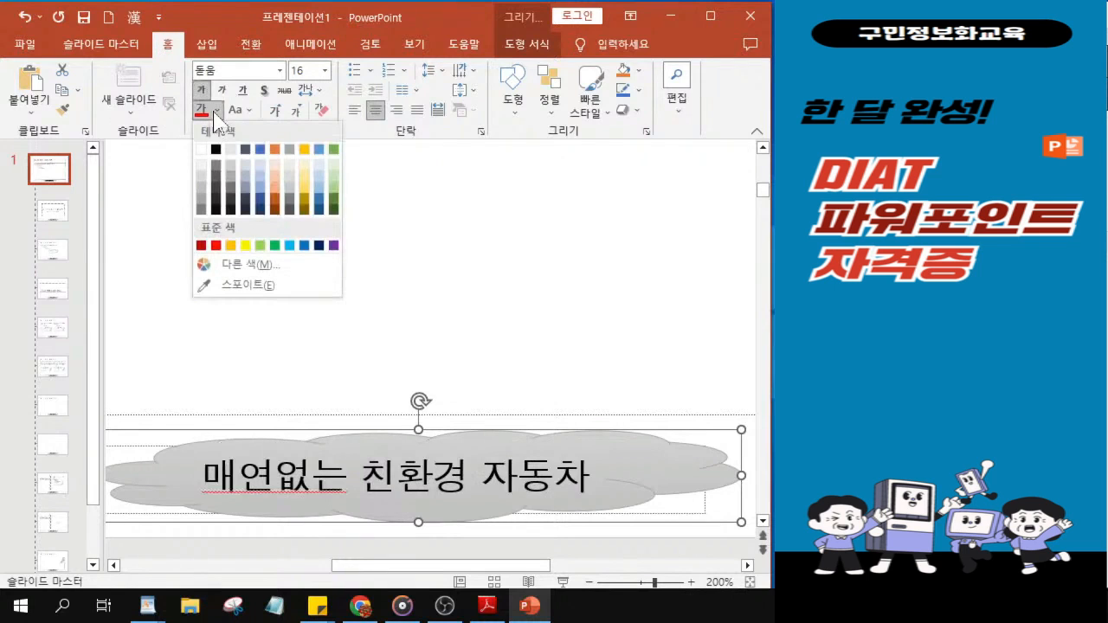
{"action": "left_click", "coordinate": [304, 246]}
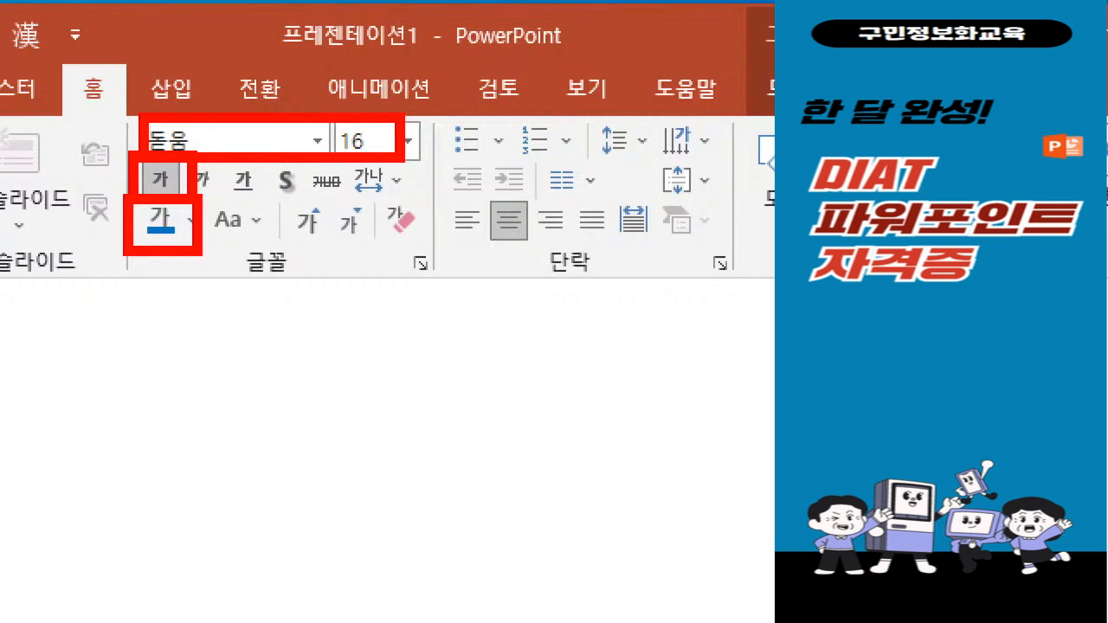
{"action": "mouse_move", "coordinate": [460, 237]}
{"action": "left_mouse_down"}
{"action": "mouse_move", "coordinate": [373, 201]}
{"action": "mouse_move", "coordinate": [400, 233]}
{"action": "mouse_move", "coordinate": [424, 219]}
{"action": "left_mouse_up"}
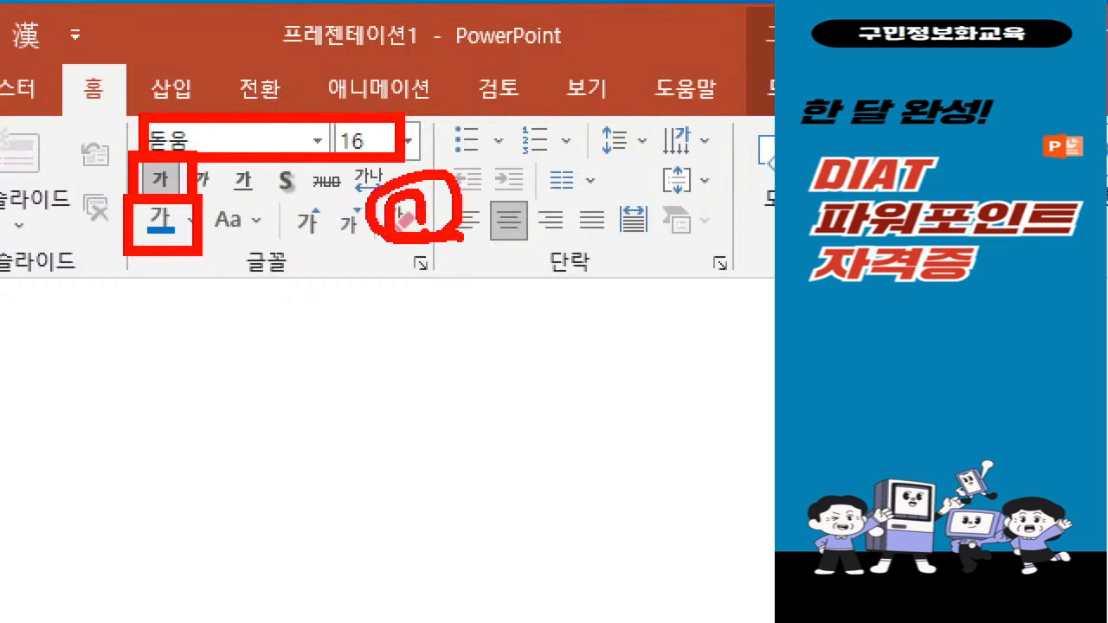
{"action": "key", "text": "Escape"}
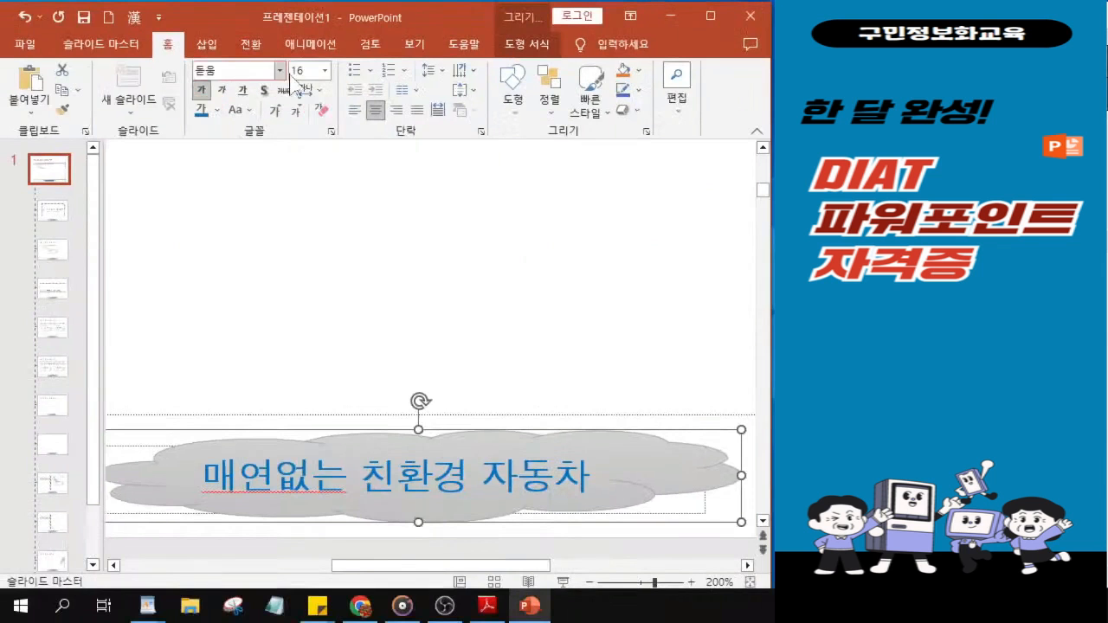
- Fine-tune the width of the cloud over the centre footer placeholder with the whole slide in view
{"action": "key", "text": "ctrl"}
{"action": "key", "text": "ctrl"}
{"action": "scroll", "coordinate": [415, 343], "scroll_direction": "down", "scroll_amount": 5}
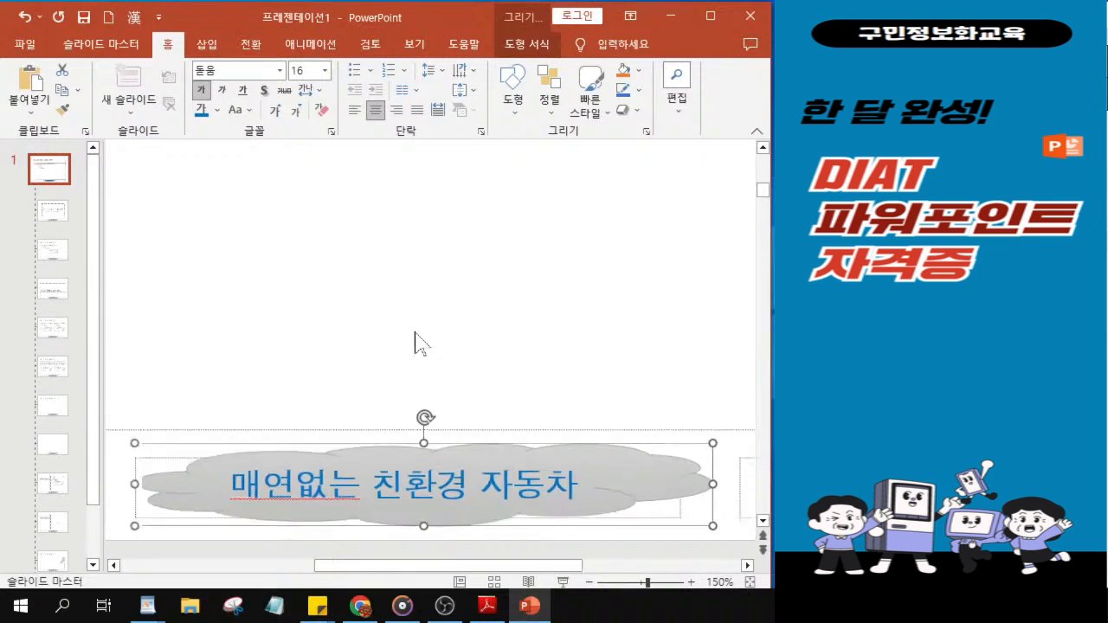
{"action": "scroll", "coordinate": [415, 343], "scroll_direction": "down", "scroll_amount": 1}
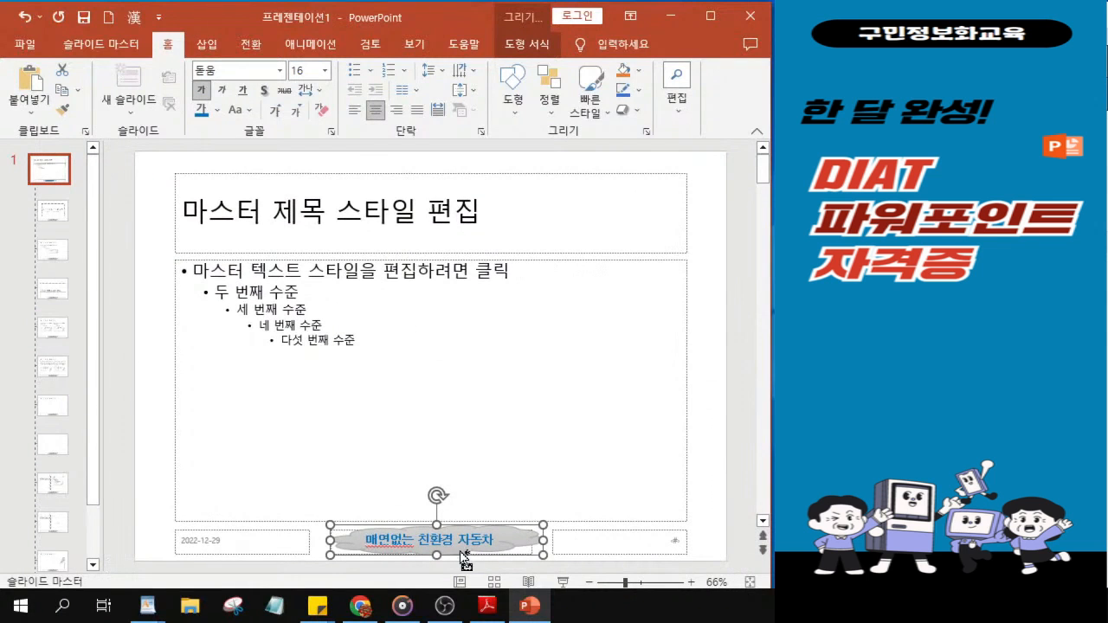
{"action": "key", "text": "ctrl"}
{"action": "mouse_move", "coordinate": [544, 541]}
{"action": "left_mouse_down"}
{"action": "mouse_move", "coordinate": [555, 544]}
{"action": "mouse_move", "coordinate": [543, 540]}
{"action": "left_mouse_up"}
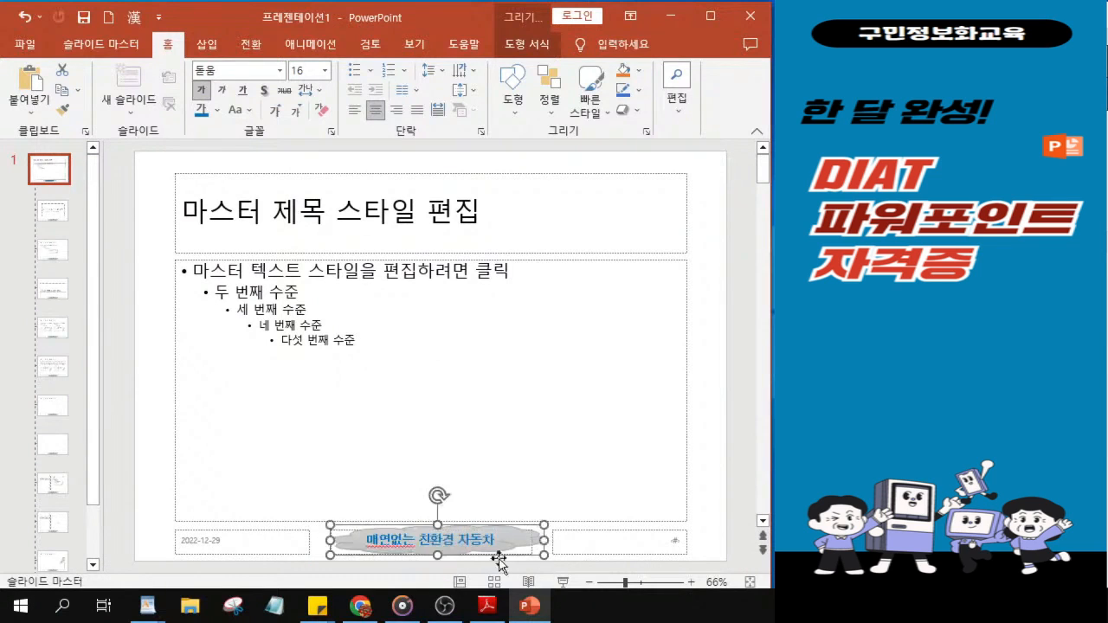
- Deselect the cloud and close the slide master view
{"action": "scroll", "coordinate": [494, 527], "scroll_direction": "down", "scroll_amount": 1}
{"action": "scroll", "coordinate": [465, 525], "scroll_direction": "up", "scroll_amount": 1}
{"action": "key", "text": "ctrl"}
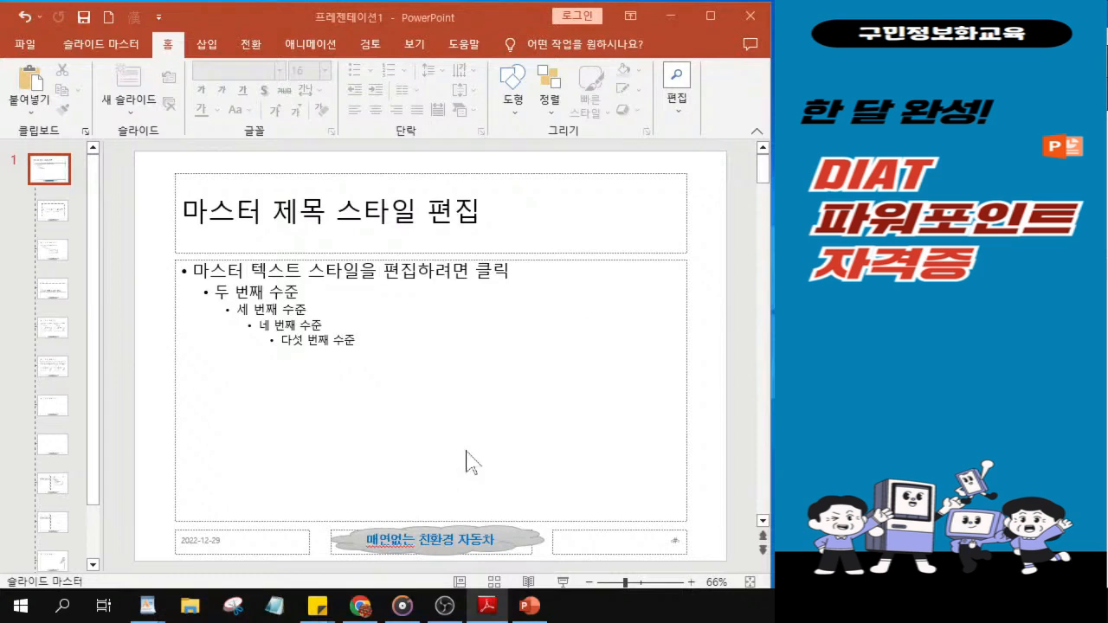
{"action": "left_click", "coordinate": [109, 48]}
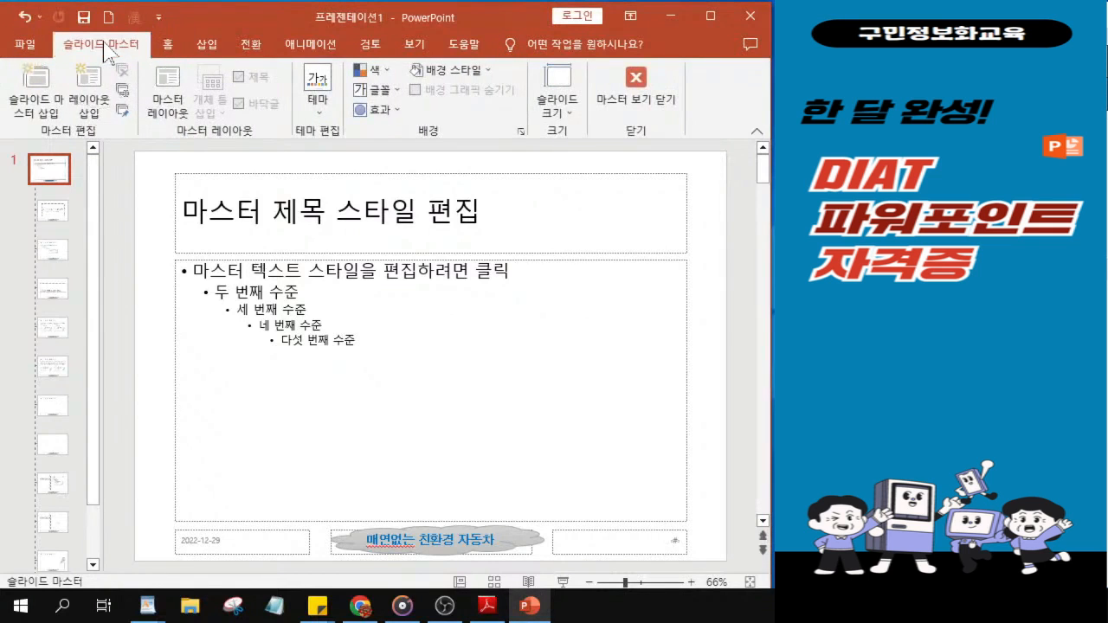
{"action": "left_click", "coordinate": [633, 92]}
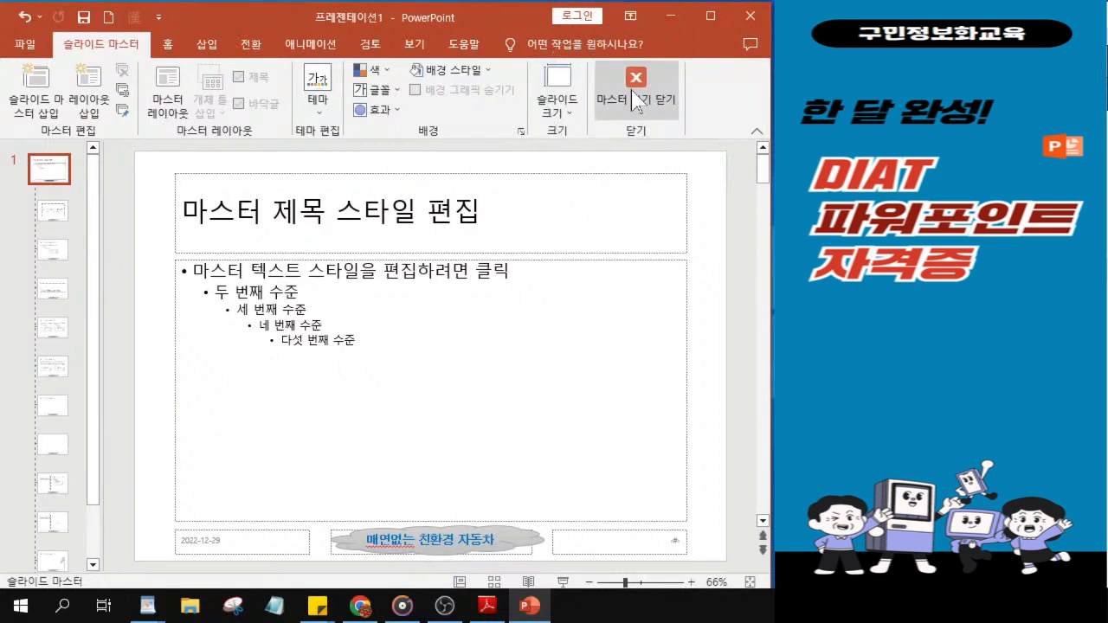
- Return from the slide master to the normal slide view
{"action": "left_click", "coordinate": [632, 90]}
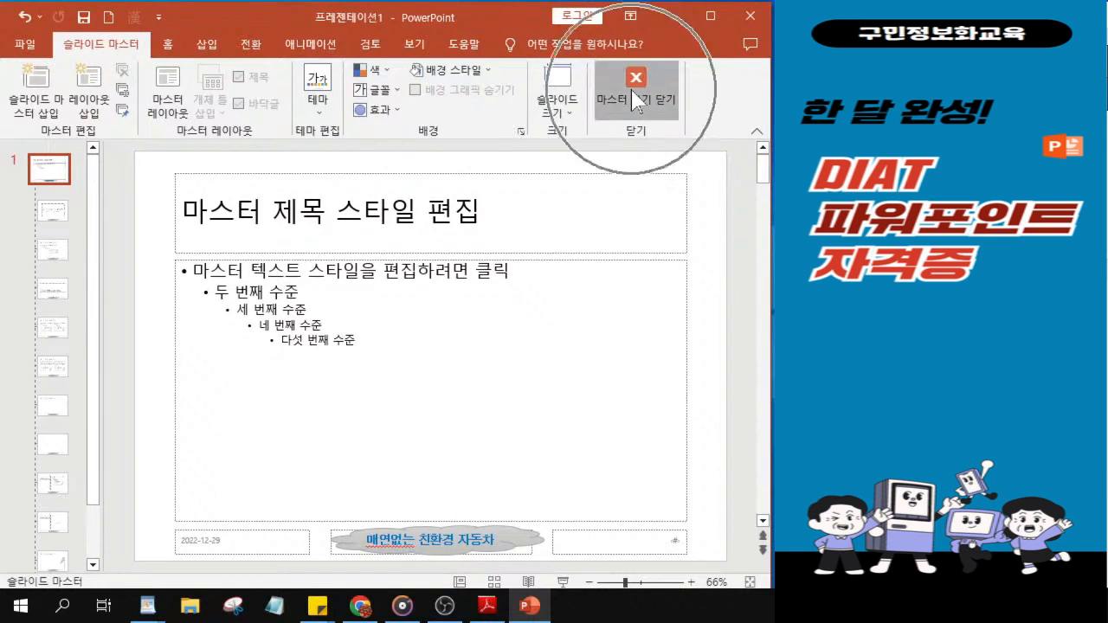
{"action": "left_click", "coordinate": [630, 89]}
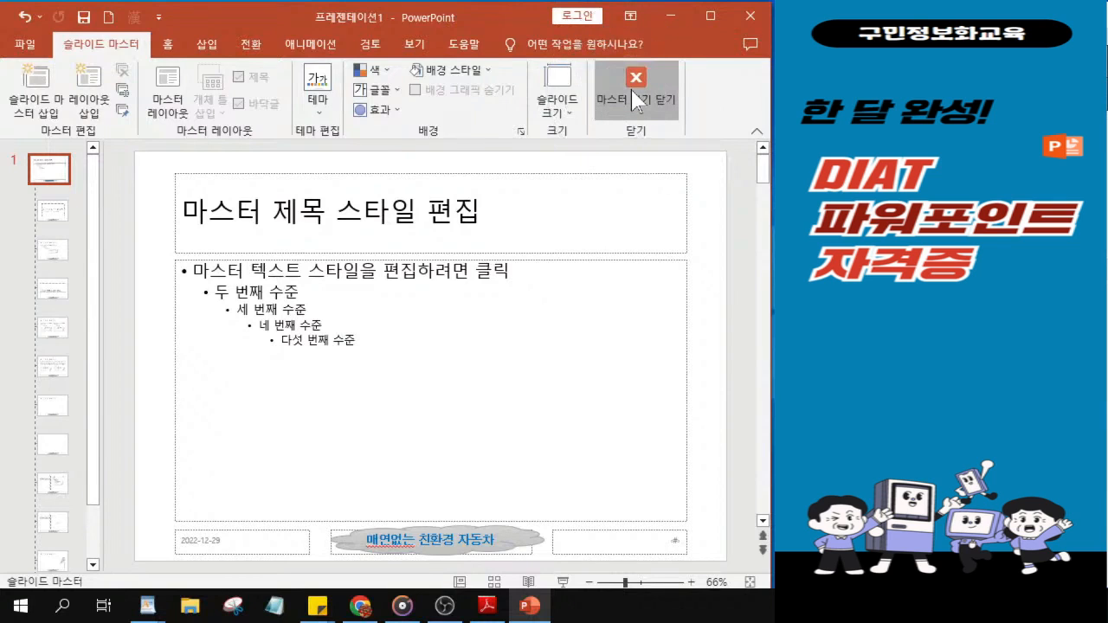
{"action": "left_click", "coordinate": [107, 50]}
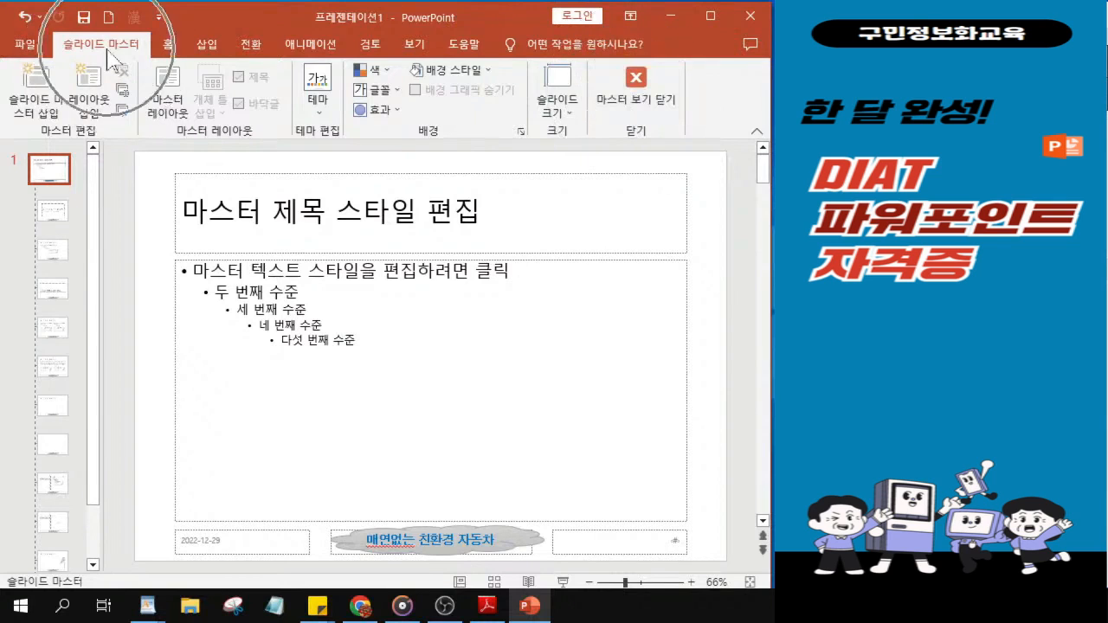
{"action": "left_click", "coordinate": [627, 102]}
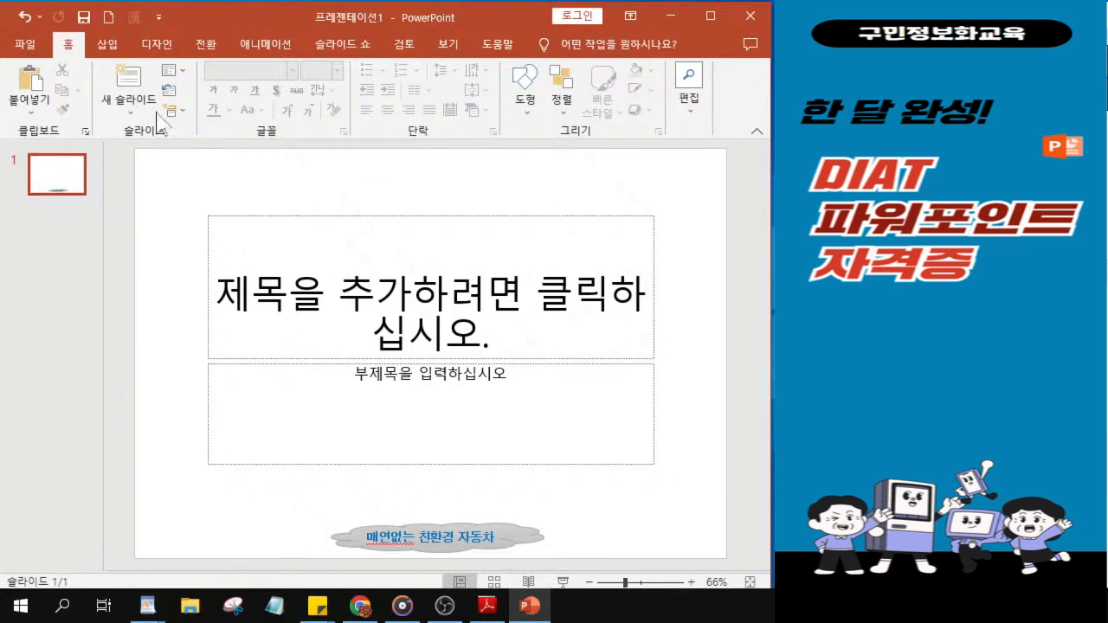
- Change the layout of slide 1 to the blank 빈 화면 layout
{"action": "left_click", "coordinate": [171, 72]}
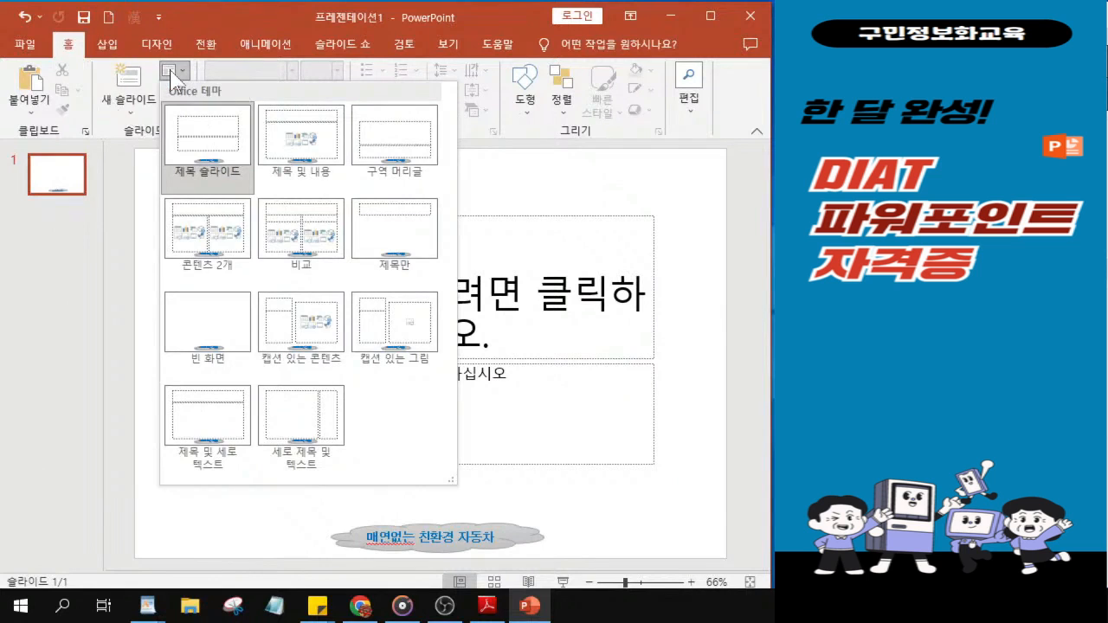
{"action": "left_click", "coordinate": [172, 73]}
{"action": "left_click", "coordinate": [171, 73]}
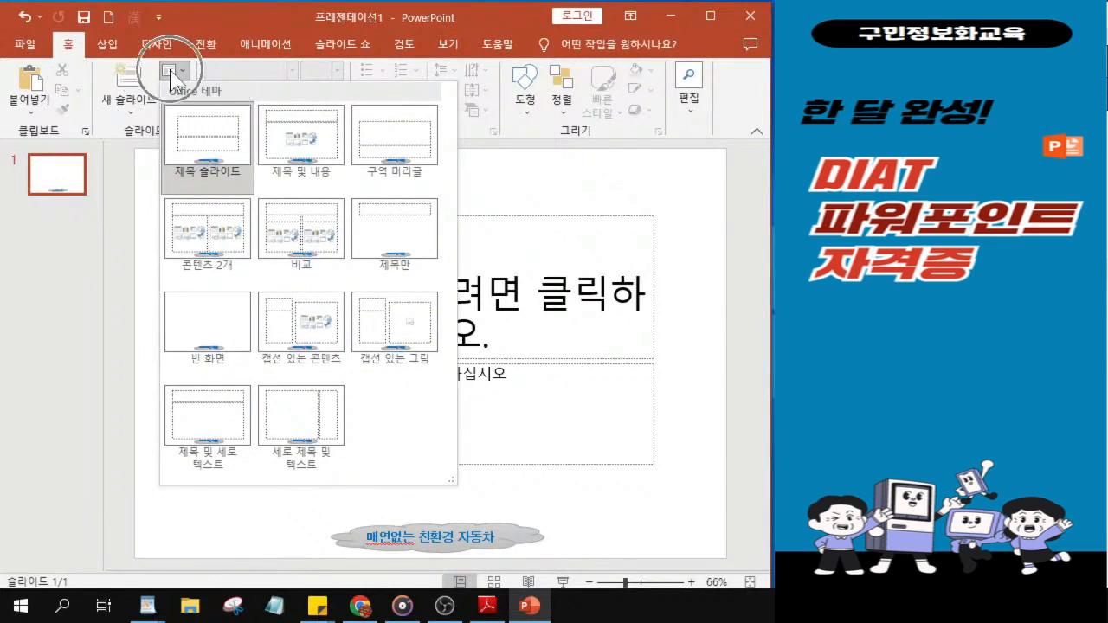
{"action": "left_click", "coordinate": [208, 333]}
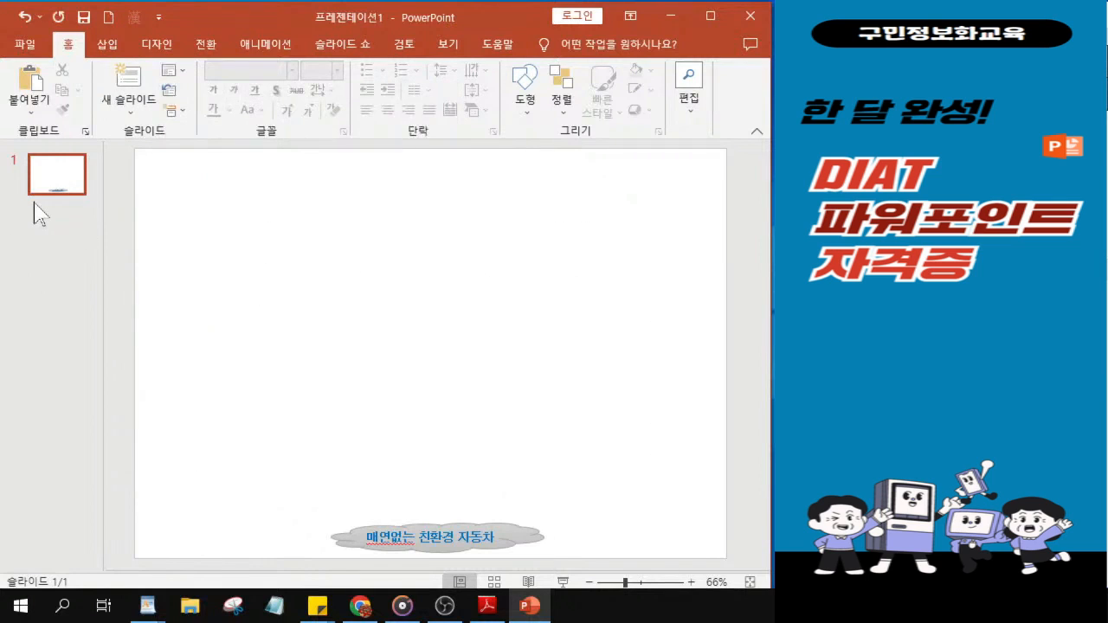
- Duplicate the blank slide three times so that the presentation has four slides
{"action": "left_click", "coordinate": [57, 189]}
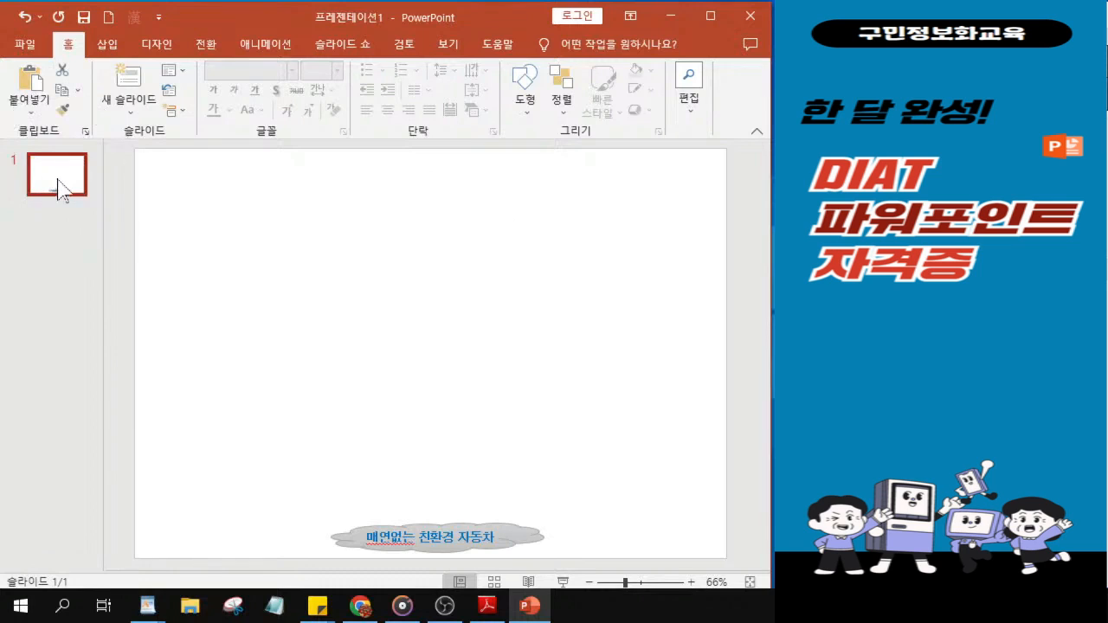
{"action": "key", "text": "ctrl+d"}
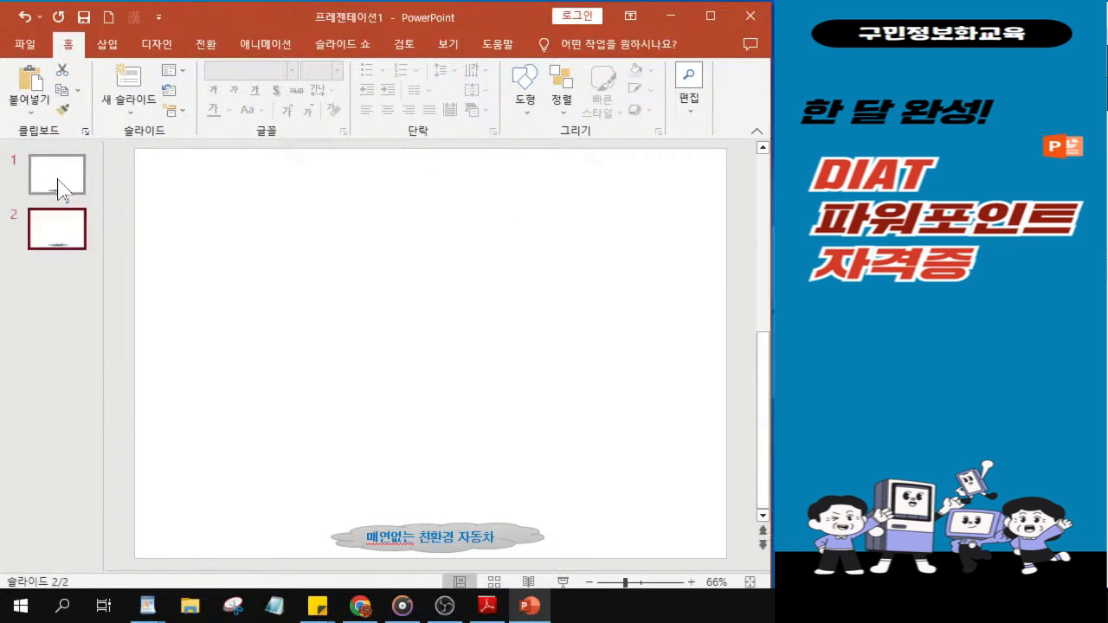
{"action": "key", "text": "ctrl+d"}
{"action": "key", "text": "ctrl+d"}
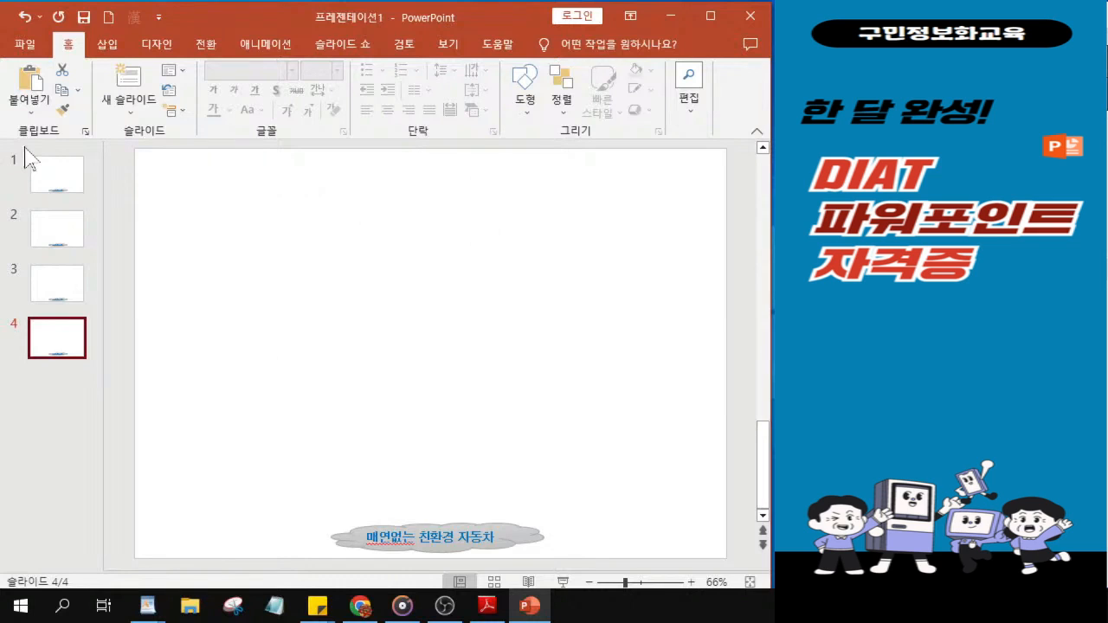
- Start saving the presentation under a new name and browse for a save location
{"action": "left_click", "coordinate": [84, 19]}
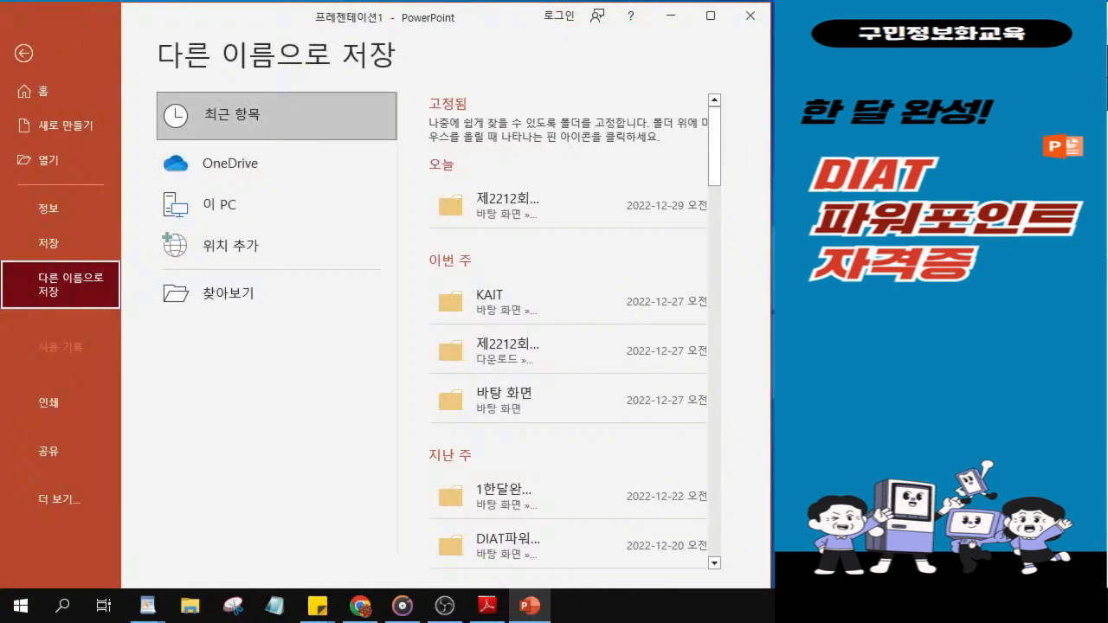
{"action": "left_click", "coordinate": [22, 53]}
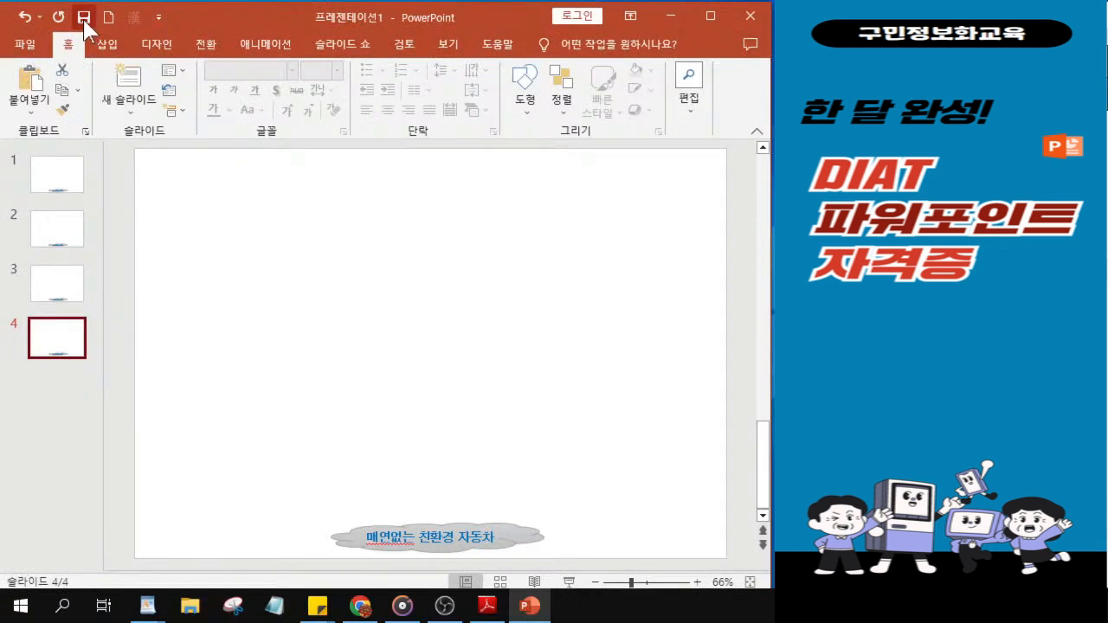
{"action": "left_click", "coordinate": [84, 21]}
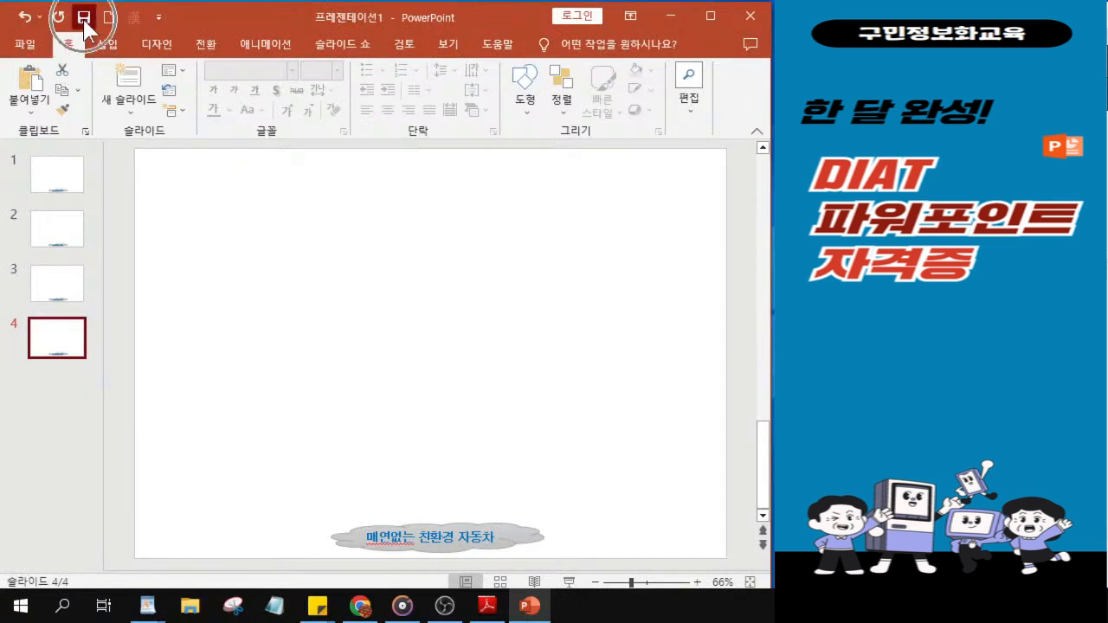
{"action": "left_click", "coordinate": [84, 21]}
{"action": "left_click", "coordinate": [84, 21]}
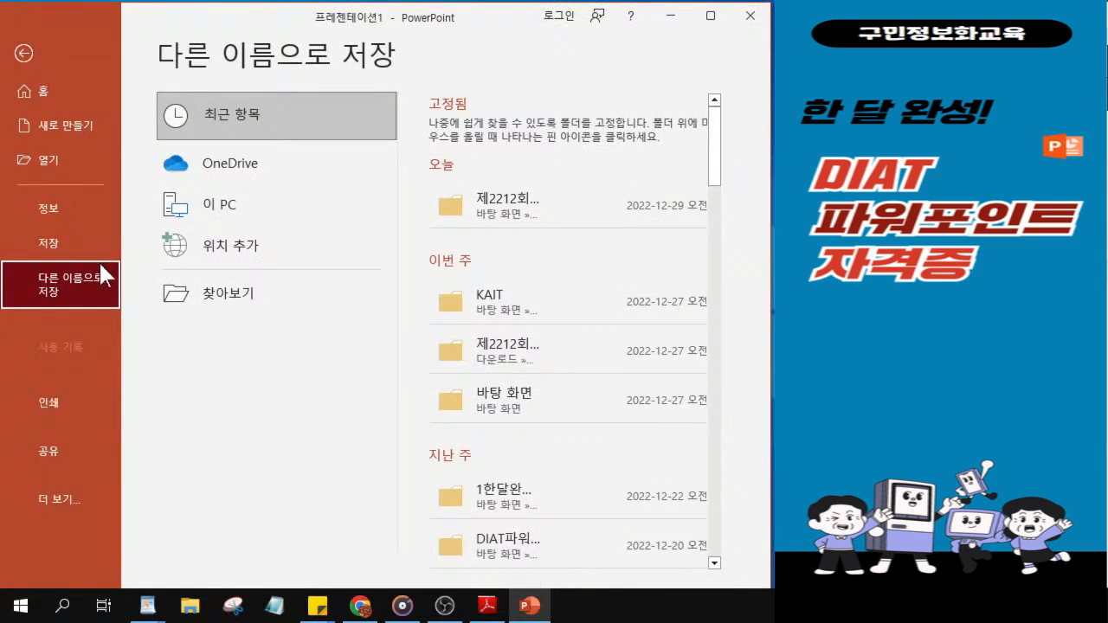
{"action": "left_click", "coordinate": [255, 300]}
{"action": "left_click", "coordinate": [255, 300]}
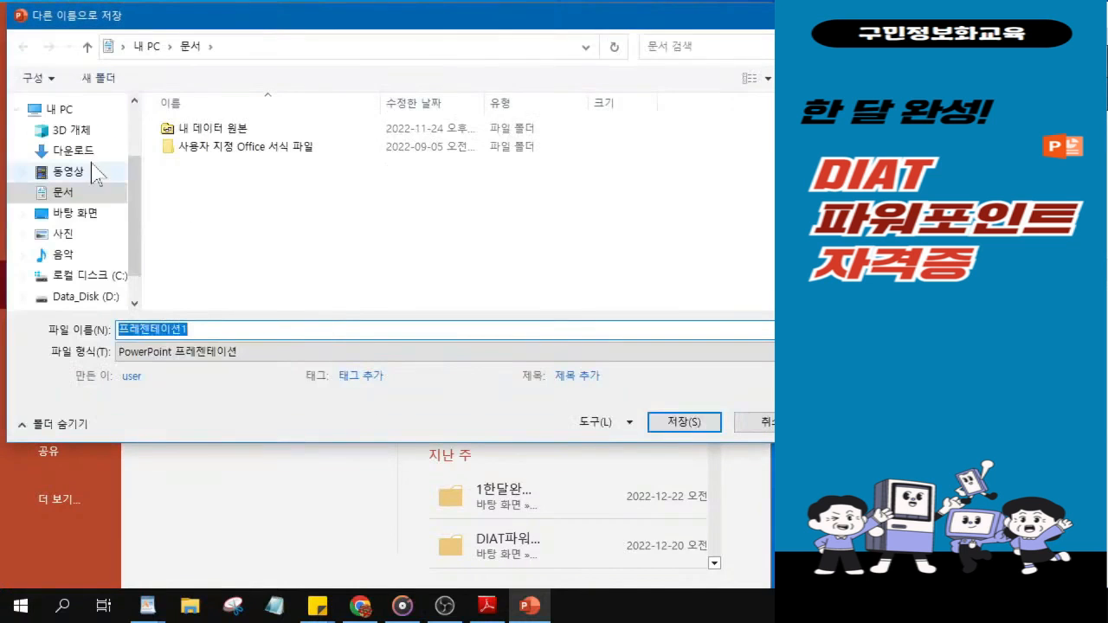
- Choose the KAIT folder on the desktop (바탕 화면) as the save location
{"action": "left_click", "coordinate": [85, 218]}
{"action": "key", "text": "ctrl"}
{"action": "key", "text": "ctrl"}
{"action": "key", "text": "ctrl"}
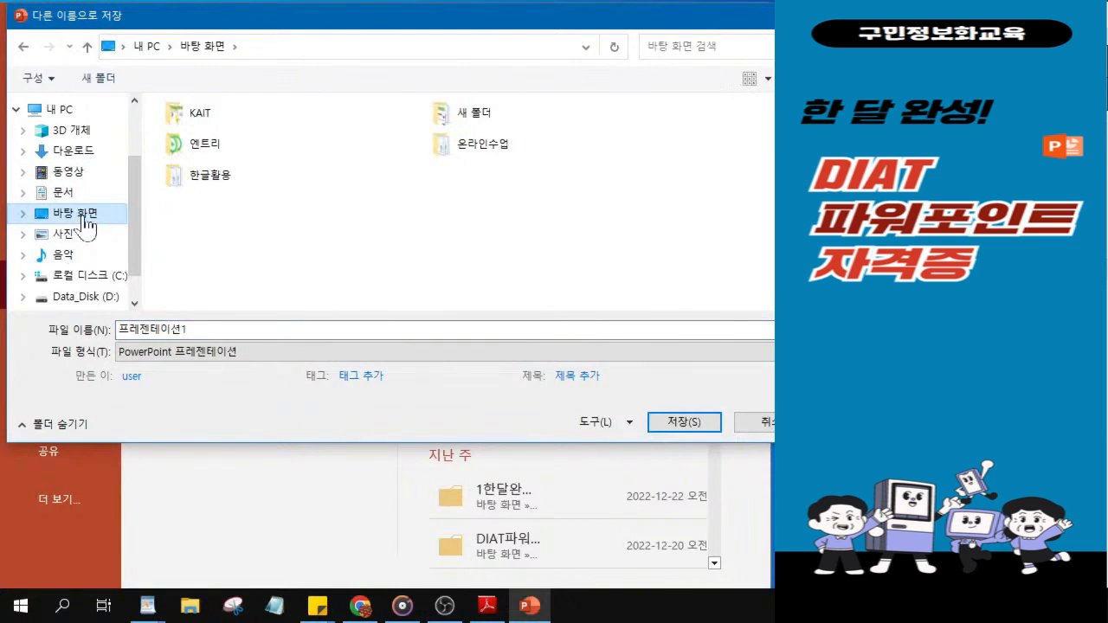
{"action": "key", "text": "ctrl"}
{"action": "key", "text": "ctrl"}
{"action": "key", "text": "ctrl"}
{"action": "left_click", "coordinate": [200, 116]}
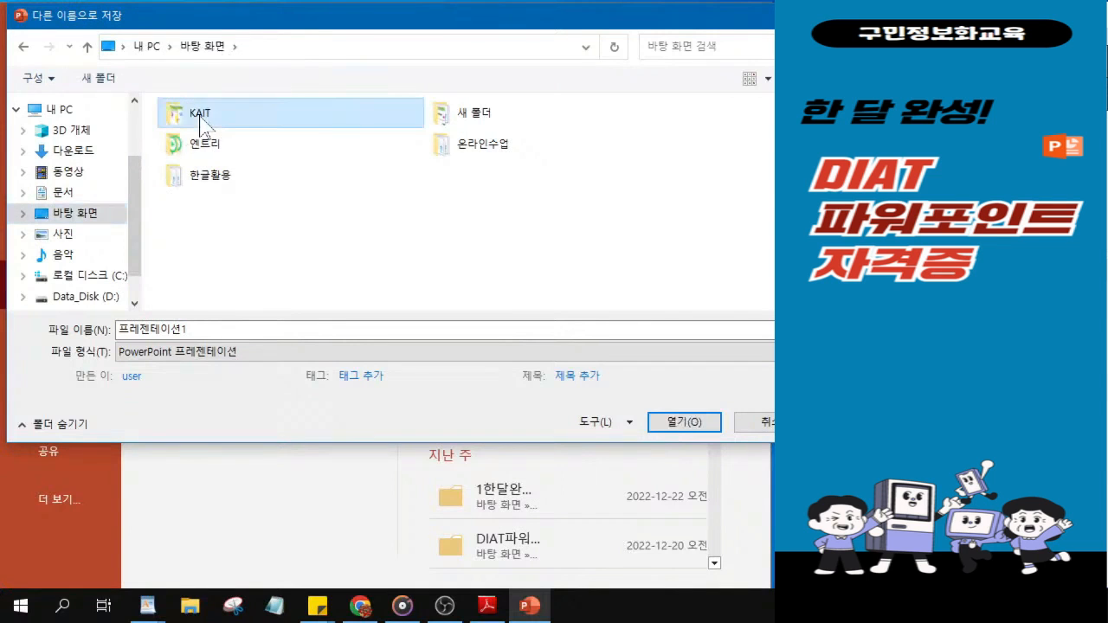
{"action": "double_click", "coordinate": [200, 116]}
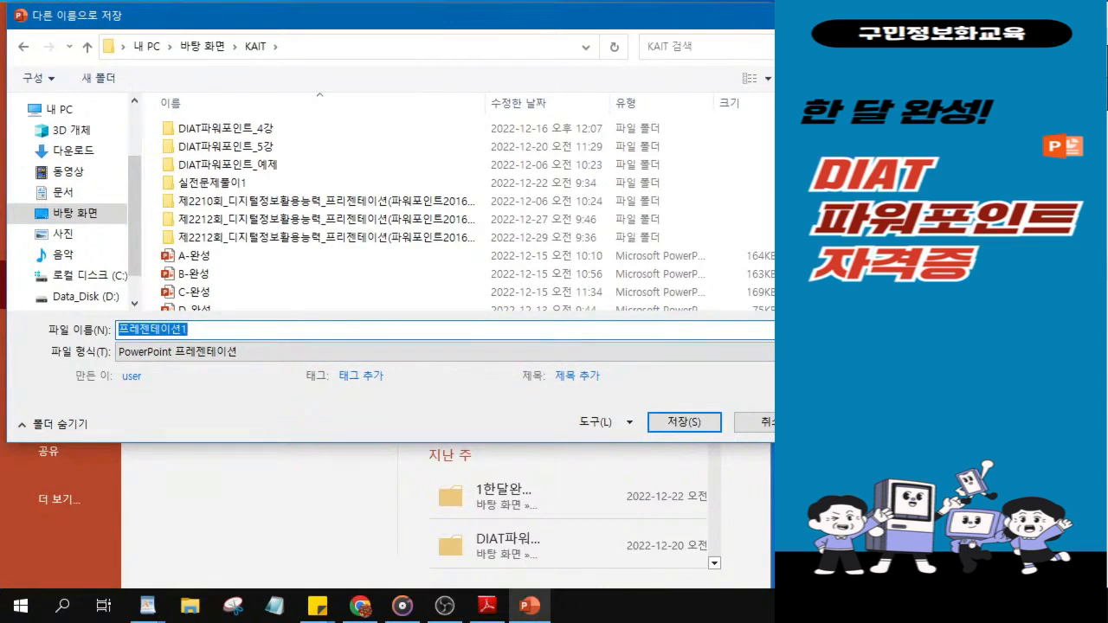
- Name the file 최신기출문제-1229 and save it as a PowerPoint presentation
{"action": "type", "text": "ㅊㅣㅅ"}
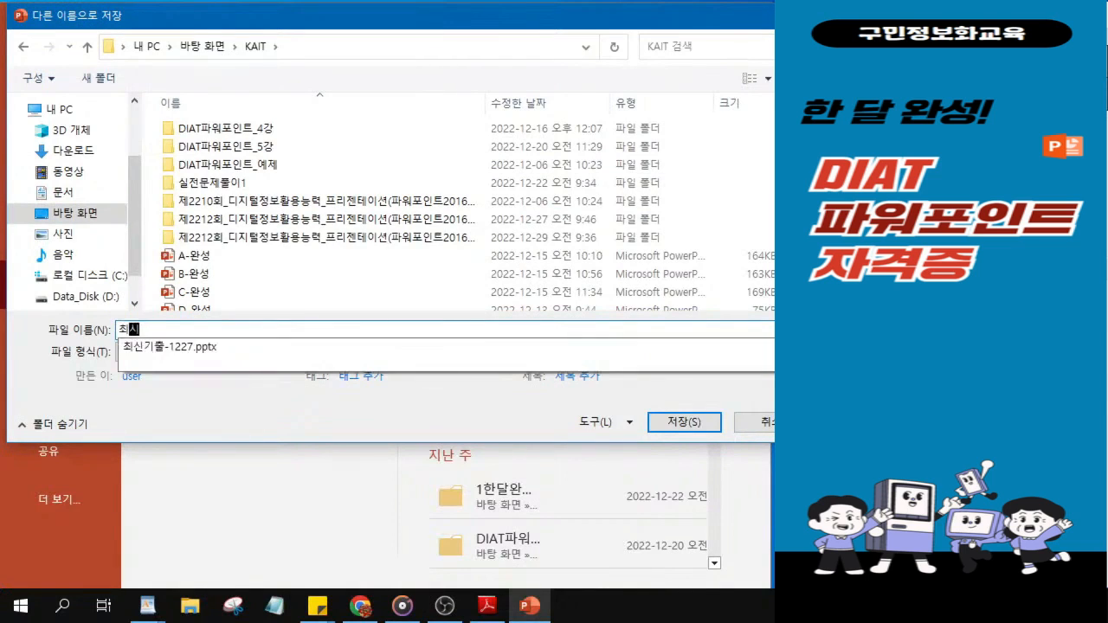
{"action": "type", "text": "ㄴ기출무ㄴ제-"}
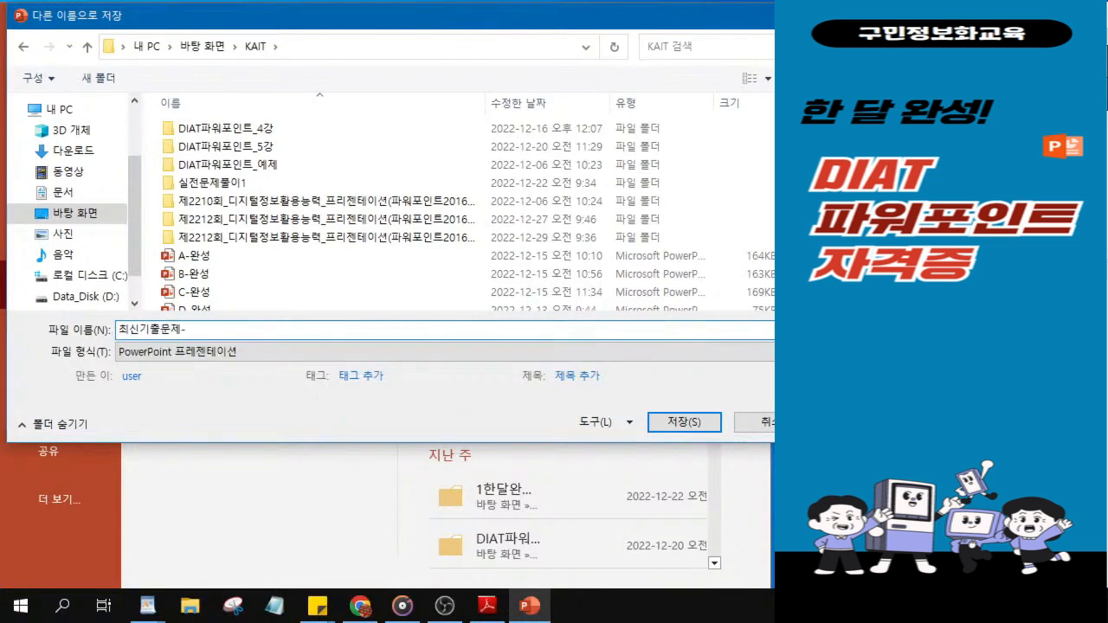
{"action": "type", "text": "1229"}
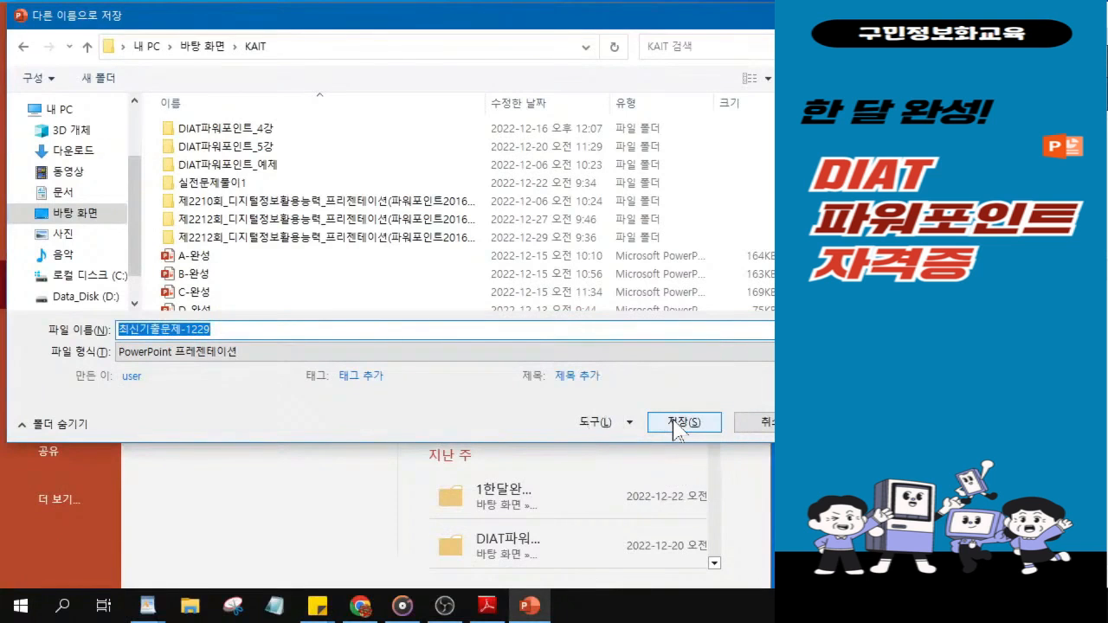
{"action": "left_click", "coordinate": [676, 426]}
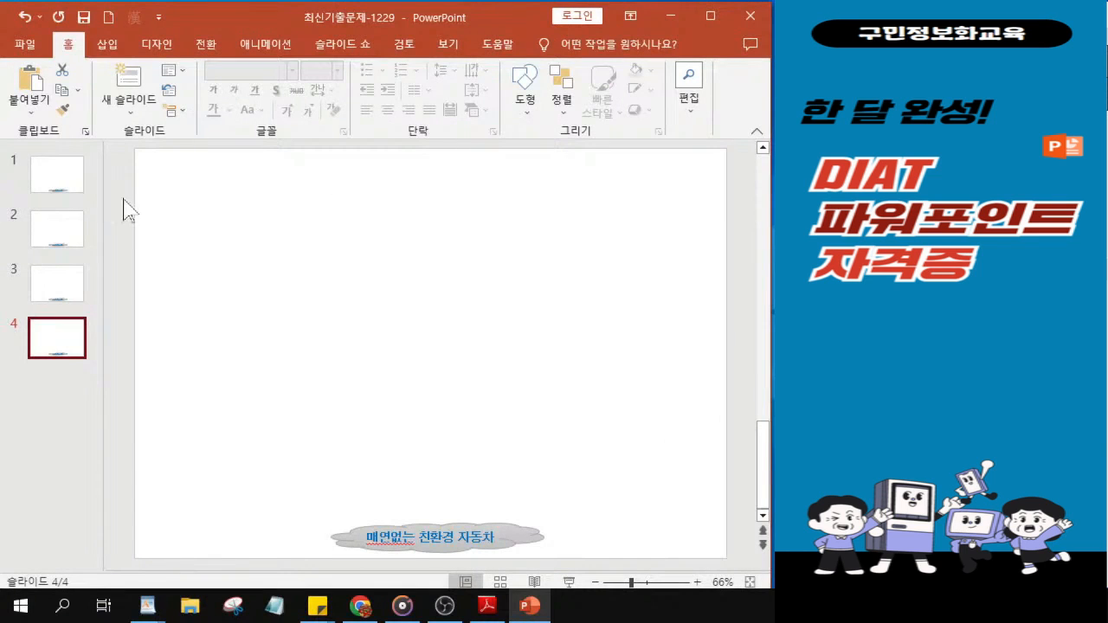
- Select slide 1, then switch to the exam PDF in Adobe Reader and examine its first slide's title shape, ring, picture and underlined text
{"action": "left_click", "coordinate": [57, 192]}
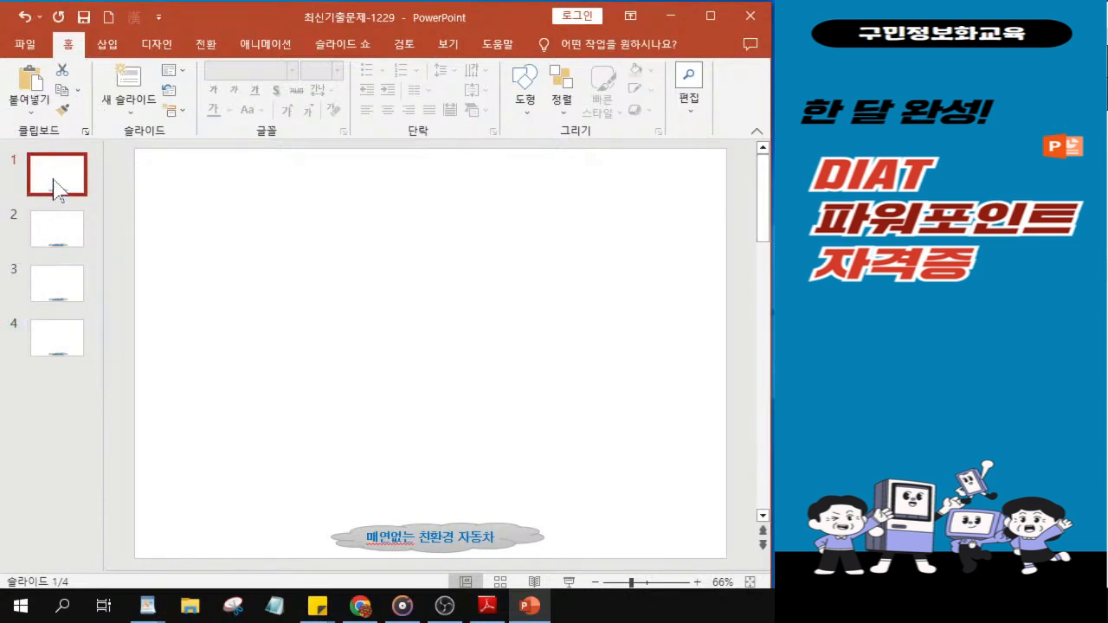
{"action": "key", "text": "alt+Tab"}
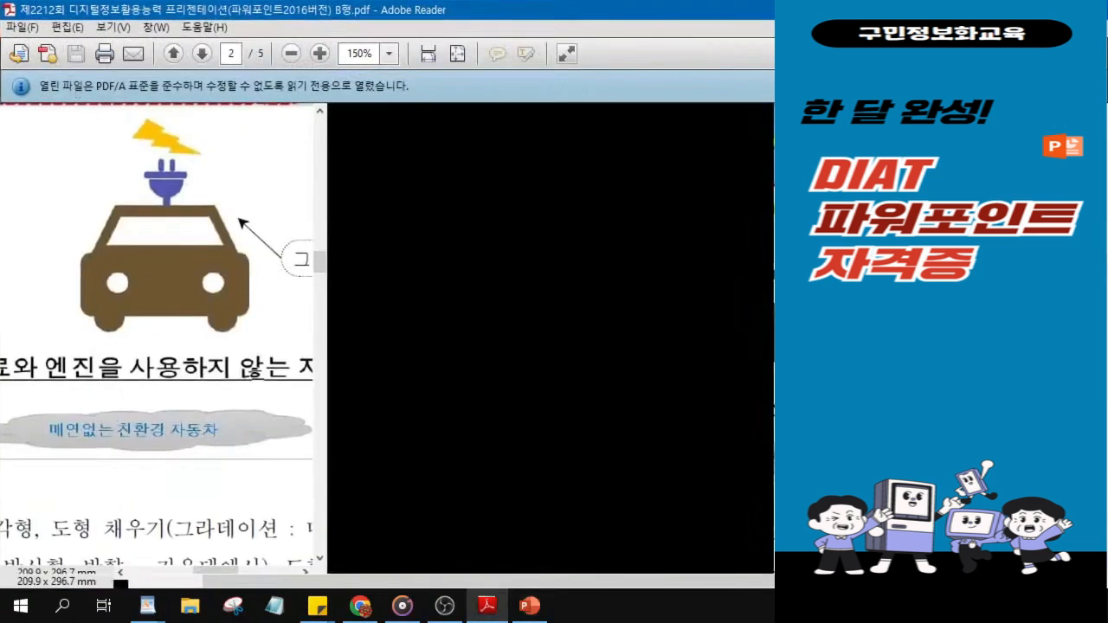
{"action": "scroll", "coordinate": [452, 294], "scroll_direction": "up", "scroll_amount": 2}
{"action": "scroll", "coordinate": [450, 307], "scroll_direction": "up", "scroll_amount": 1}
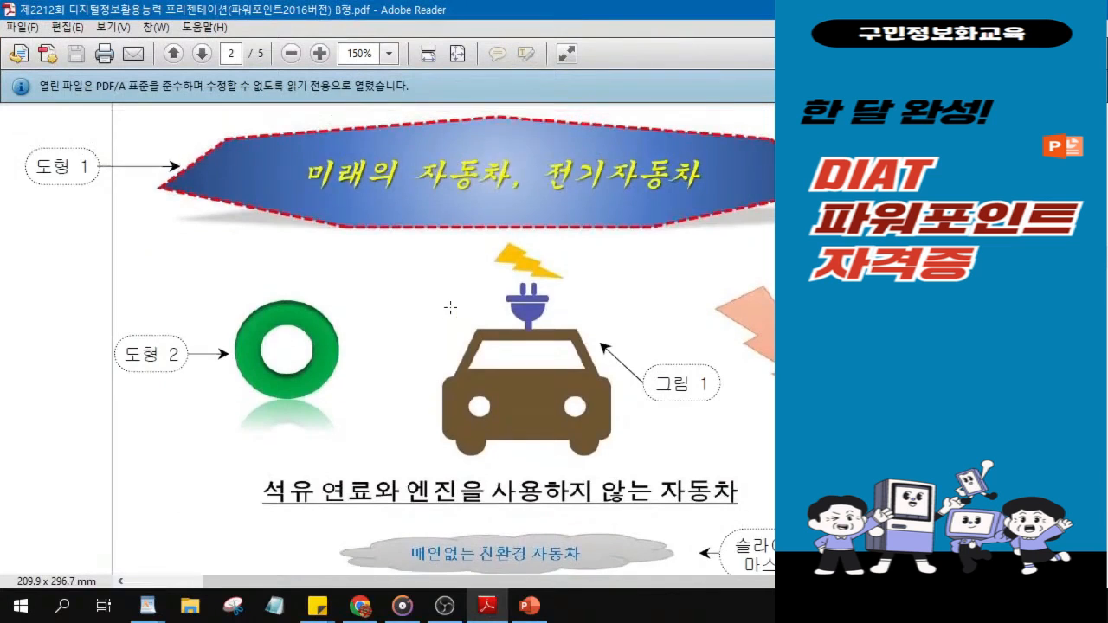
{"action": "left_click", "coordinate": [354, 160]}
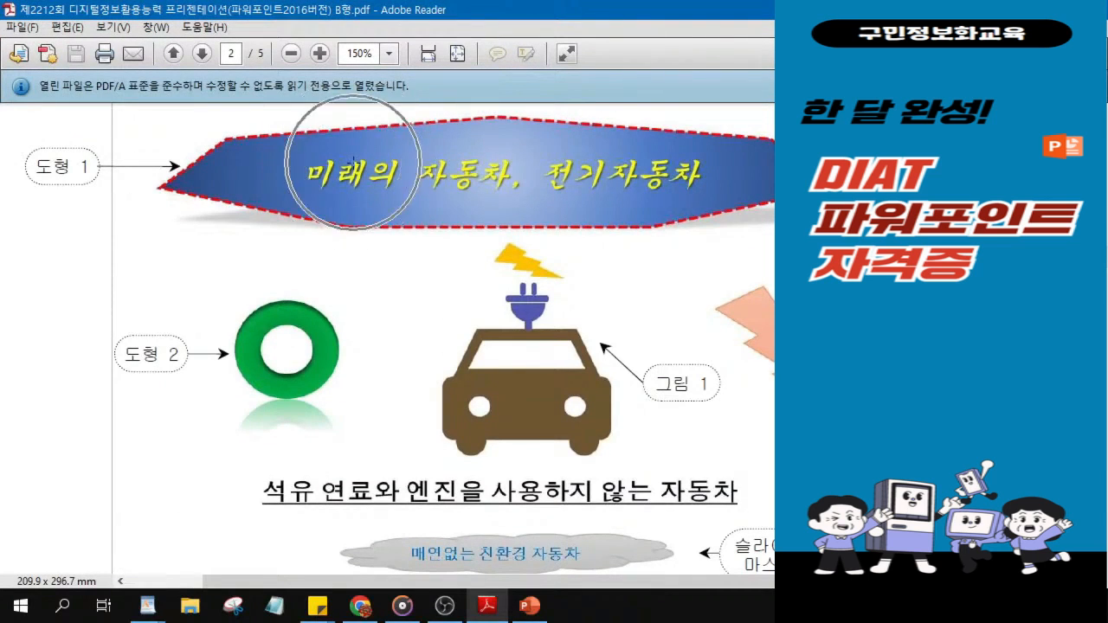
{"action": "left_click", "coordinate": [265, 361]}
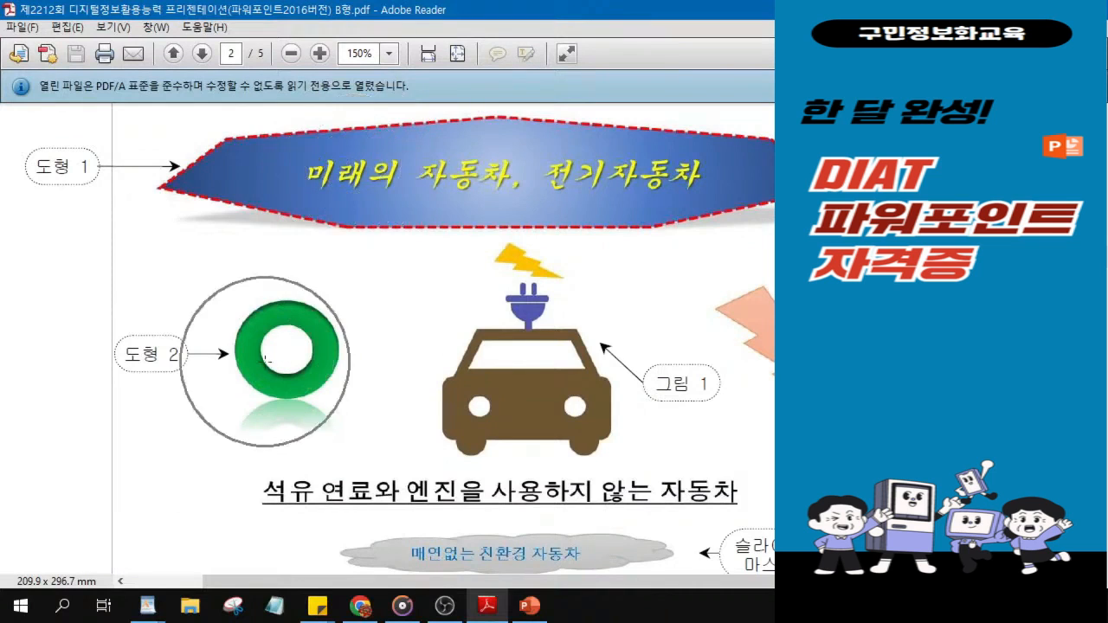
{"action": "key", "text": "ctrl"}
{"action": "key", "text": "ctrl"}
{"action": "key", "text": "ctrl"}
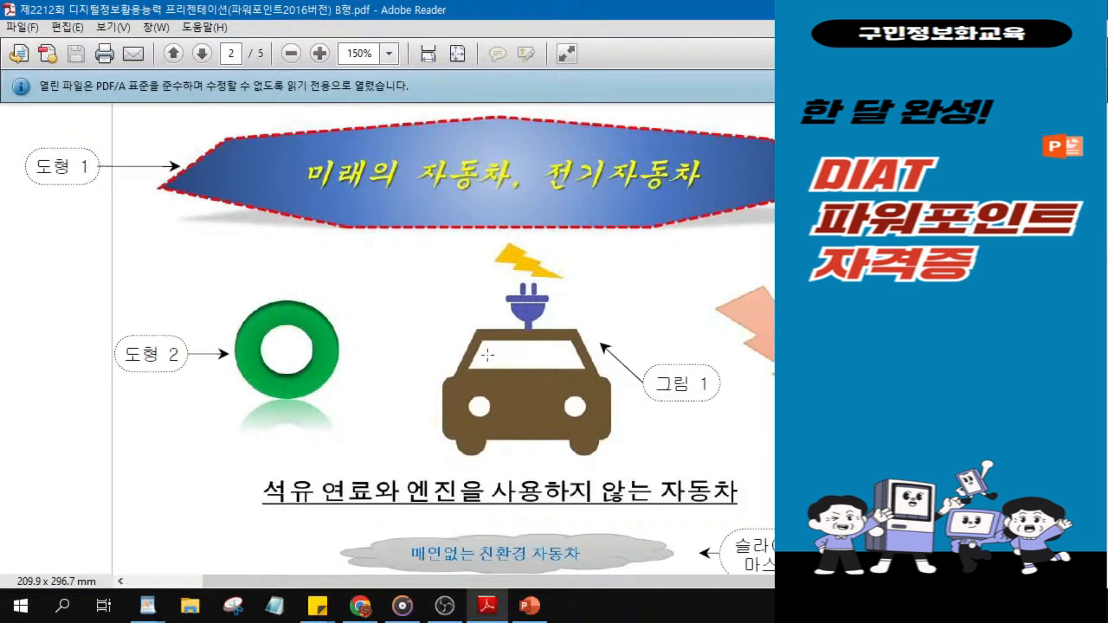
{"action": "key", "text": "ctrl"}
{"action": "key", "text": "ctrl"}
{"action": "key", "text": "ctrl"}
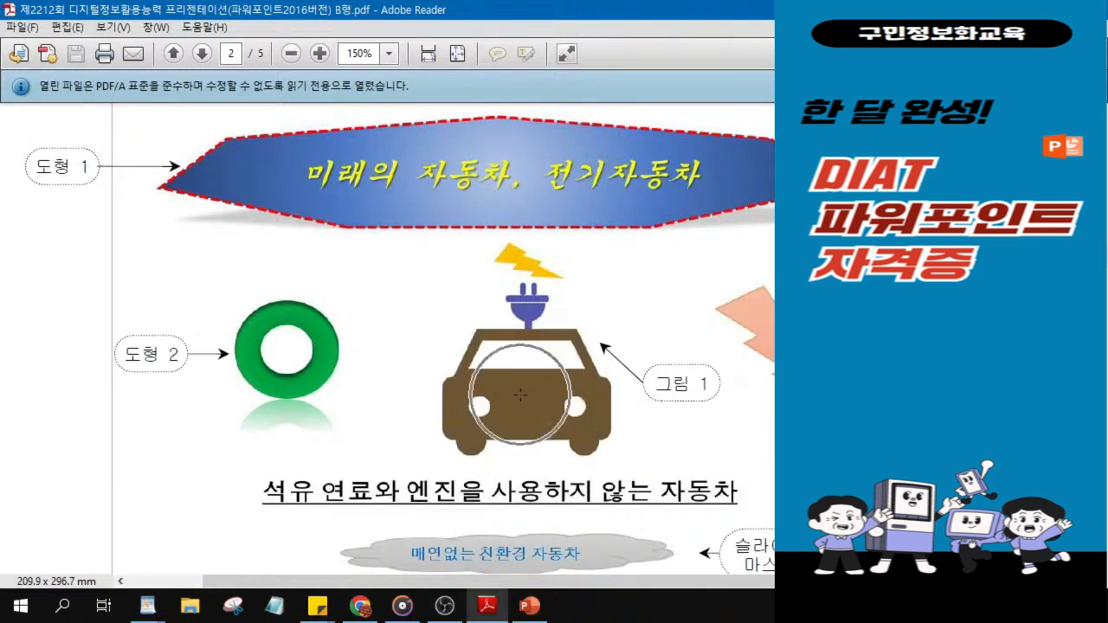
{"action": "left_click", "coordinate": [468, 508]}
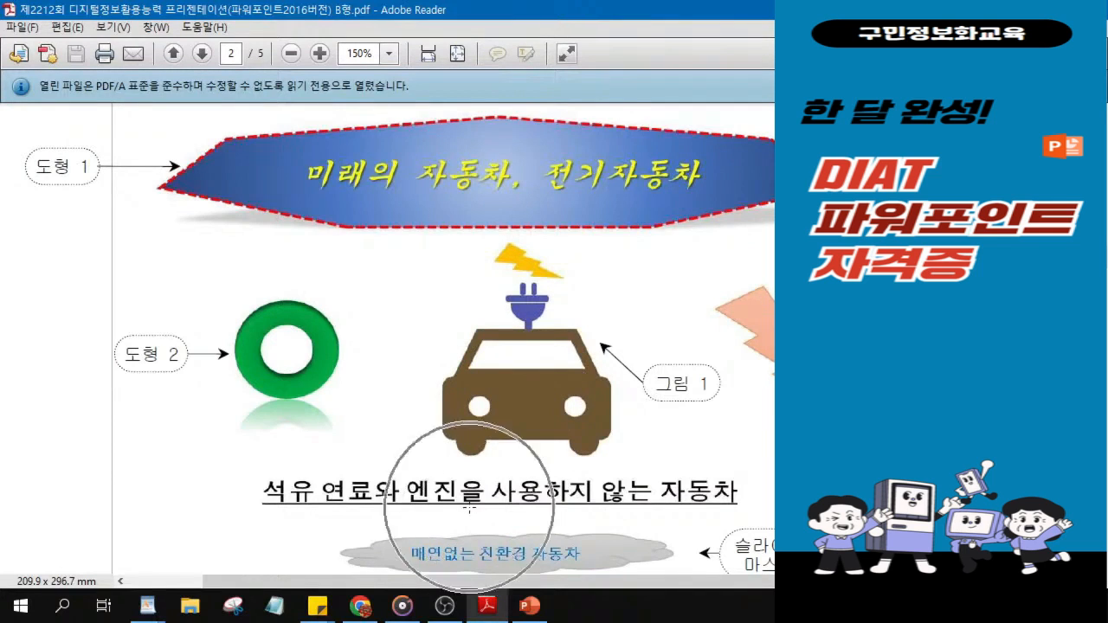
{"action": "left_click_drag", "start_coordinate": [772, 11], "coordinate": [1106, 52]}
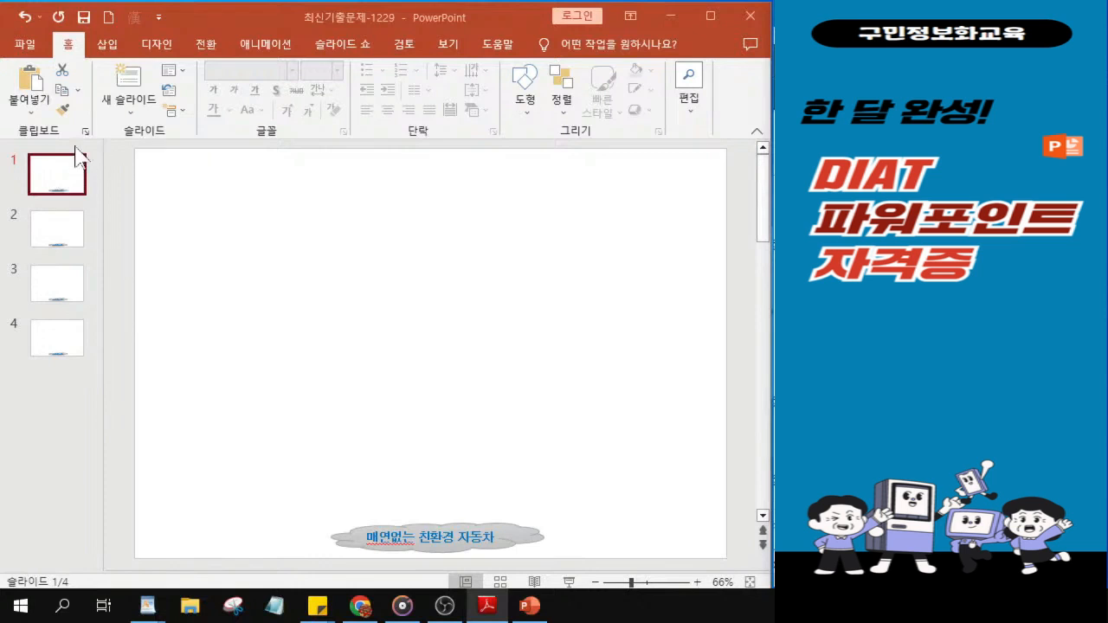
- Draw a wide, flat heptagon across the upper part of slide 1 and shift it slightly upward
{"action": "left_click", "coordinate": [50, 186]}
{"action": "left_click", "coordinate": [50, 186]}
{"action": "key", "text": "ctrl"}
{"action": "key", "text": "ctrl"}
{"action": "key", "text": "ctrl"}
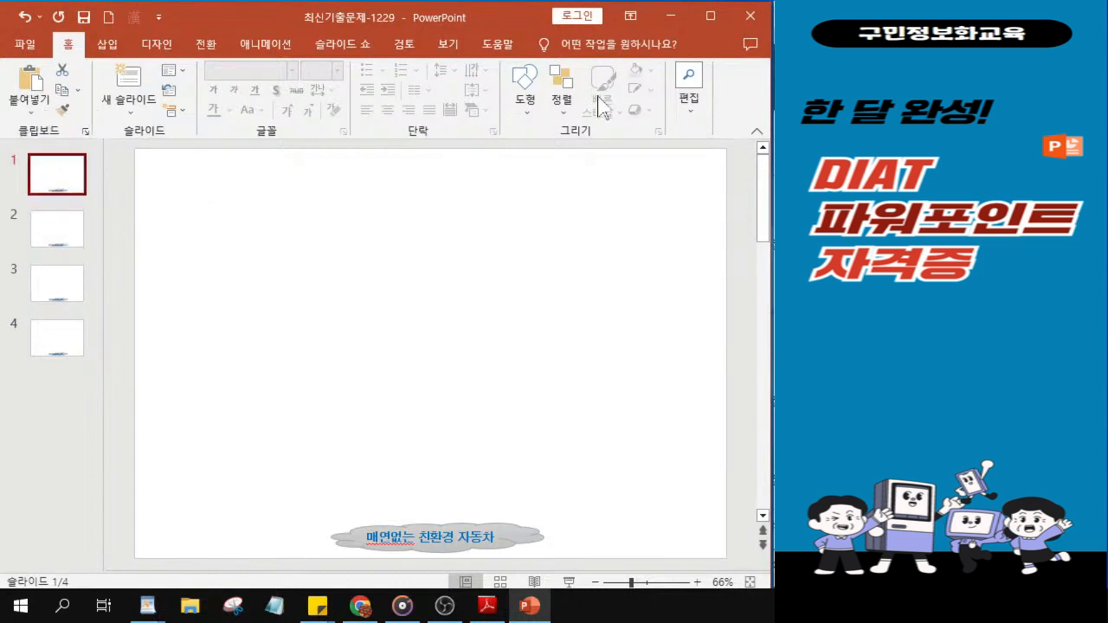
{"action": "left_click", "coordinate": [529, 111]}
{"action": "key", "text": "ctrl"}
{"action": "key", "text": "ctrl"}
{"action": "key", "text": "ctrl"}
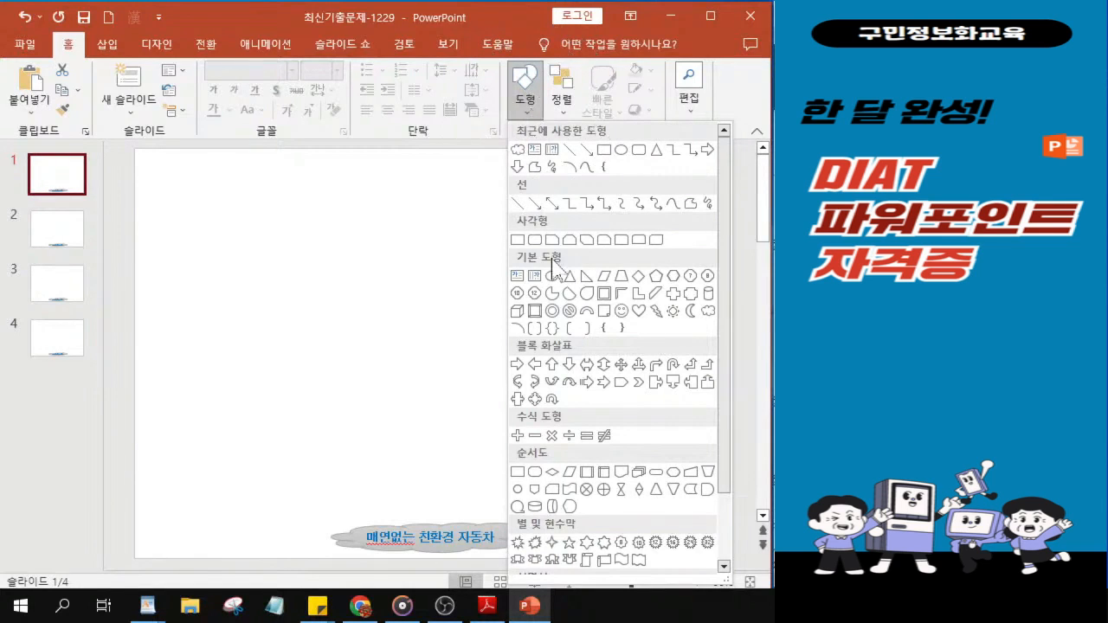
{"action": "left_click", "coordinate": [688, 279]}
{"action": "left_click", "coordinate": [688, 281]}
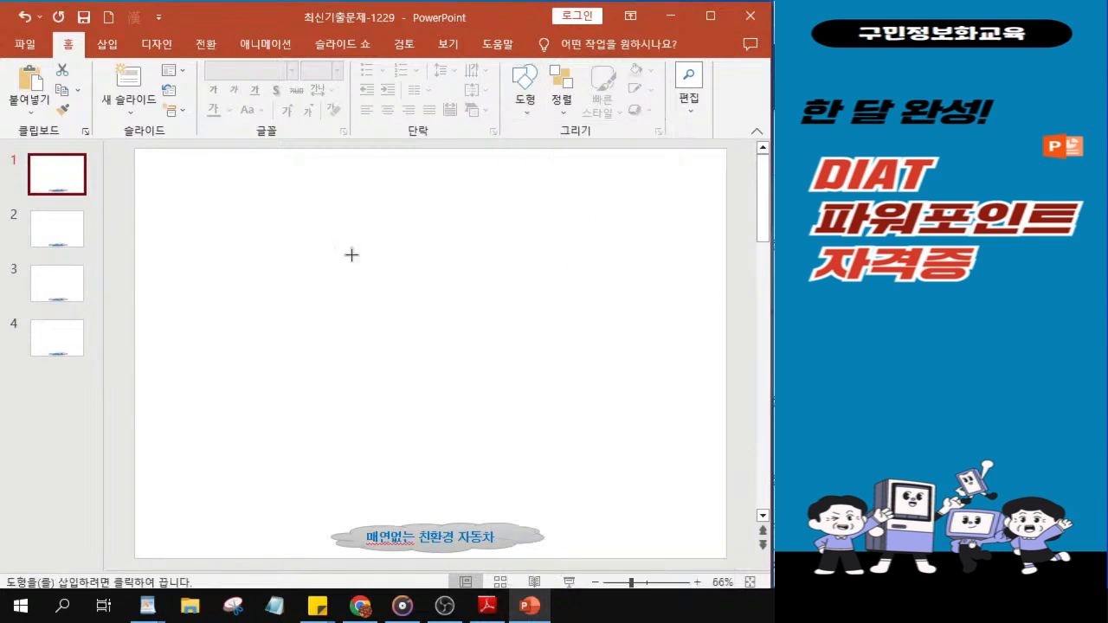
{"action": "left_click_drag", "start_coordinate": [195, 180], "coordinate": [681, 260]}
{"action": "left_click_drag", "start_coordinate": [495, 210], "coordinate": [495, 202]}
{"action": "left_click_drag", "start_coordinate": [439, 251], "coordinate": [439, 252]}
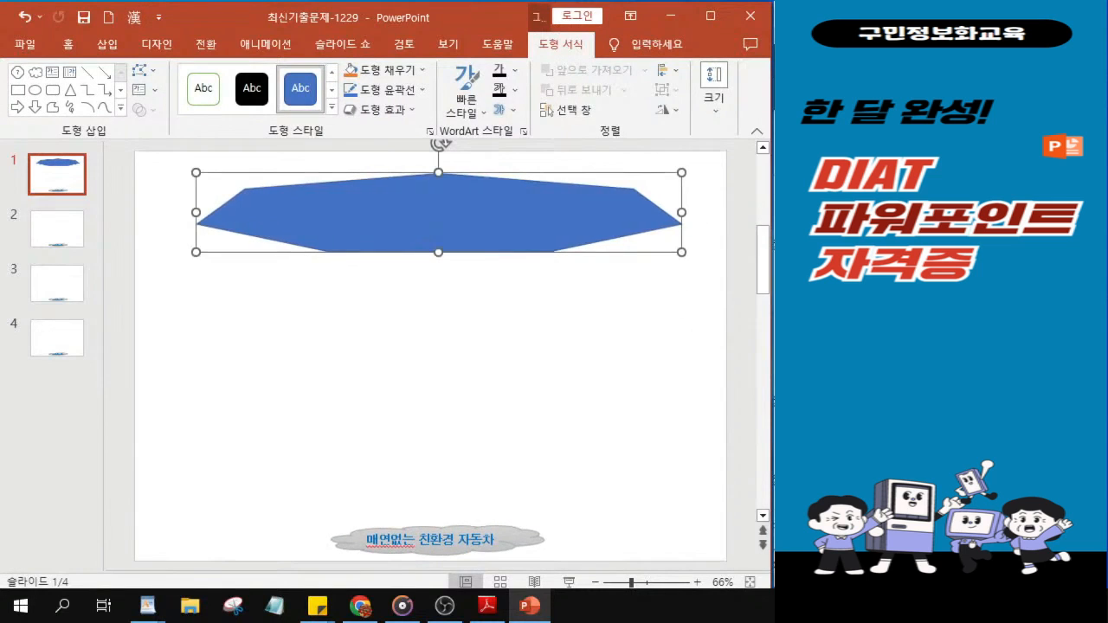
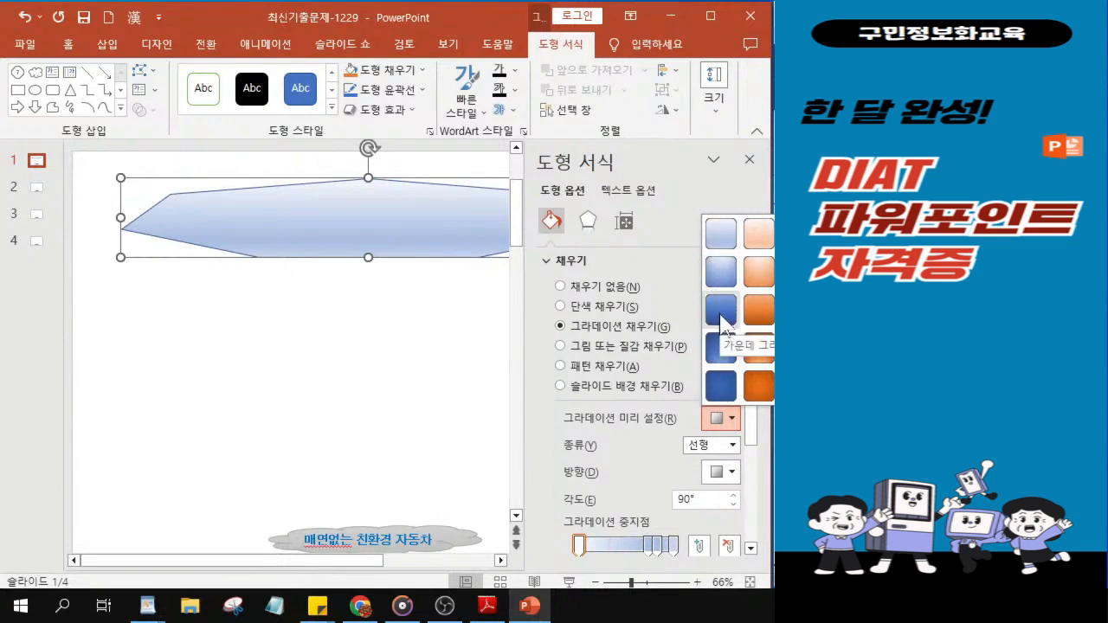
- Apply the blue radial (방사형) preset gradient from the fourth preset row as the heptagon's fill
{"action": "left_click", "coordinate": [720, 350]}
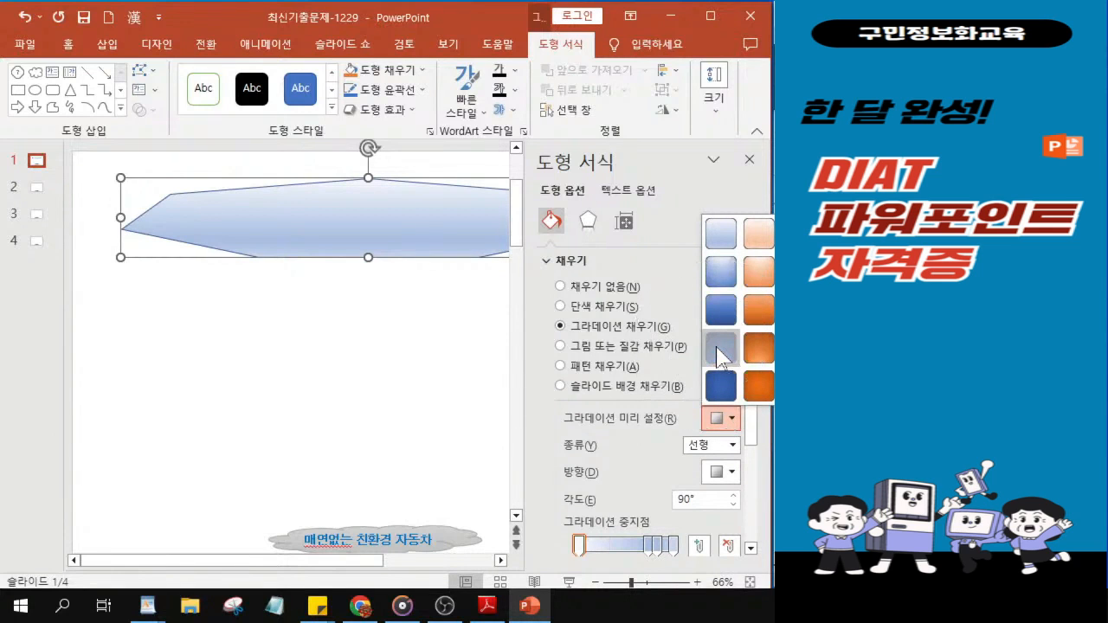
{"action": "left_click", "coordinate": [720, 352]}
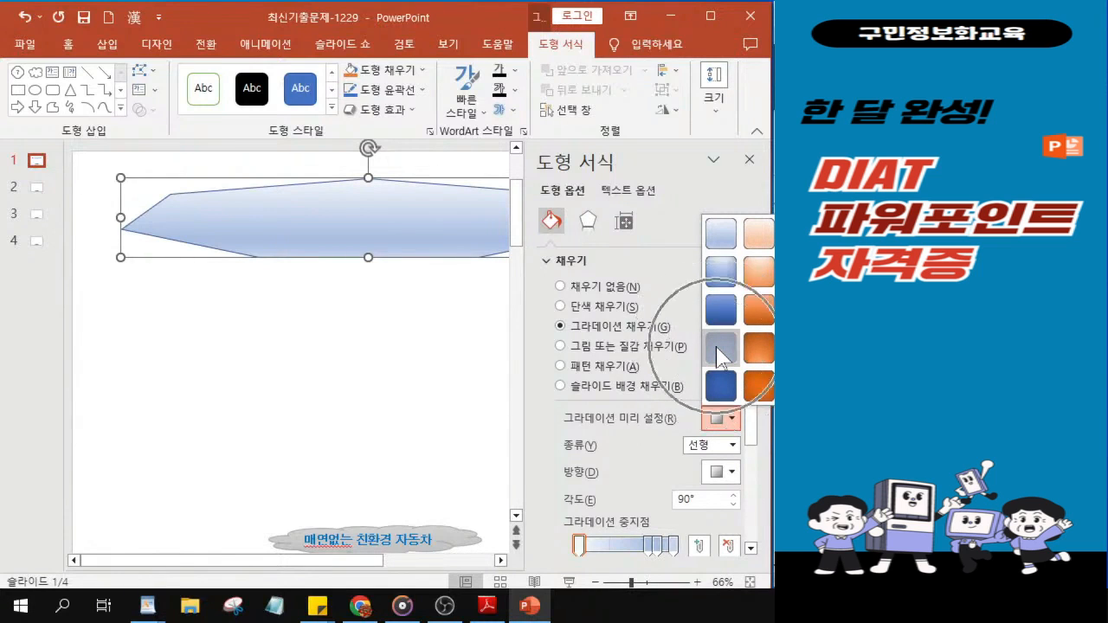
{"action": "key", "text": "ctrl"}
{"action": "key", "text": "ctrl"}
{"action": "key", "text": "ctrl"}
{"action": "key", "text": "ctrl"}
{"action": "key", "text": "ctrl"}
{"action": "key", "text": "ctrl"}
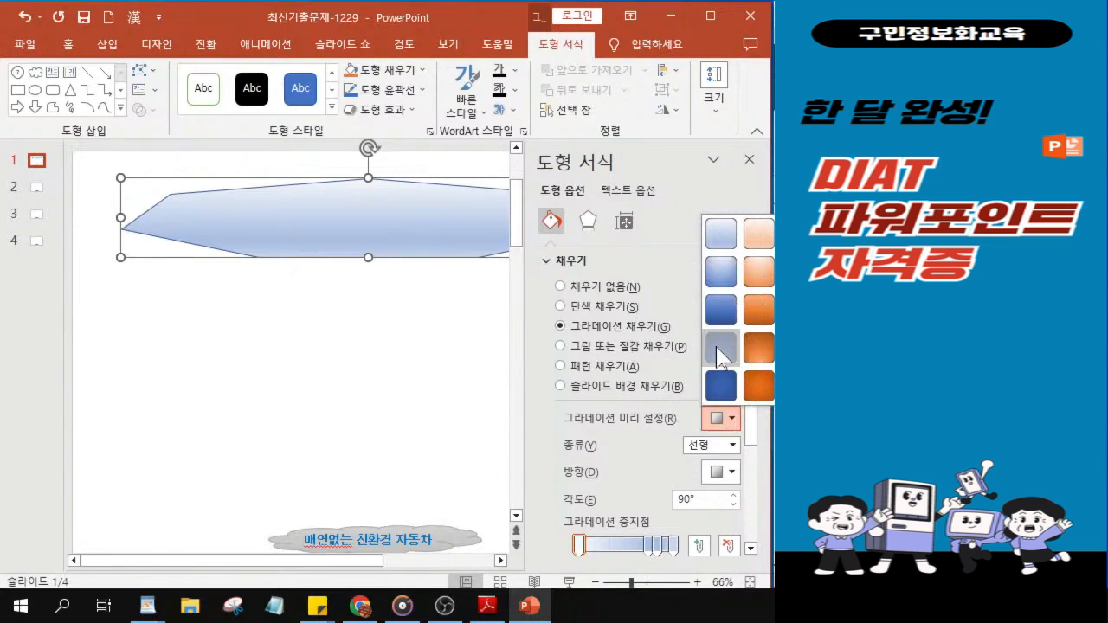
{"action": "left_click", "coordinate": [718, 354]}
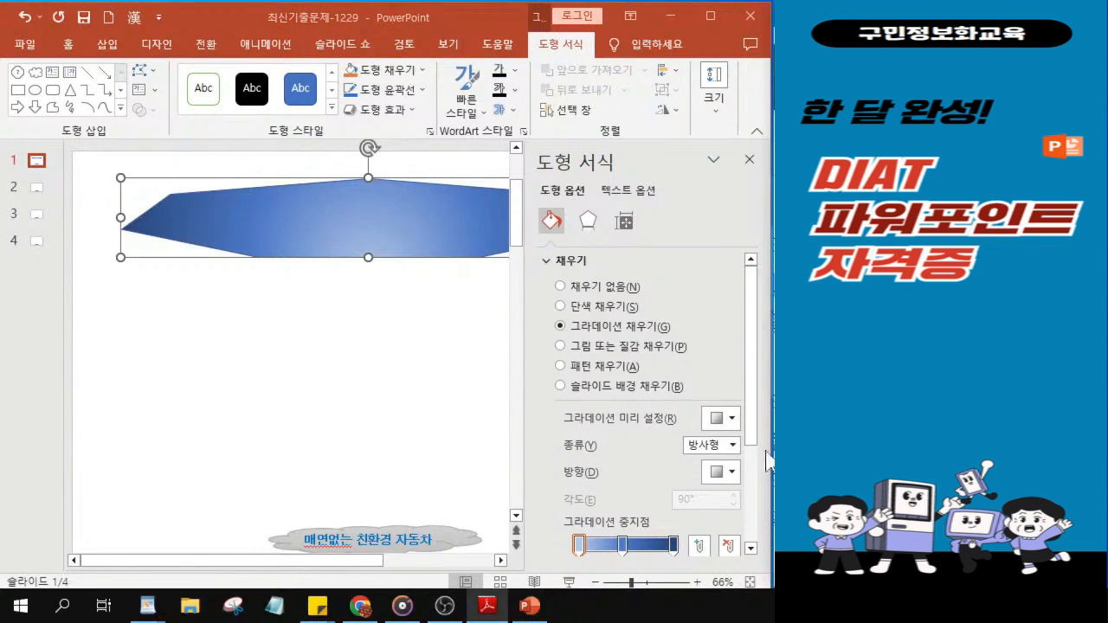
{"action": "key", "text": "ctrl"}
- Set the direction of the heptagon's radial gradient so that it spreads from the centre
{"action": "left_click", "coordinate": [718, 484]}
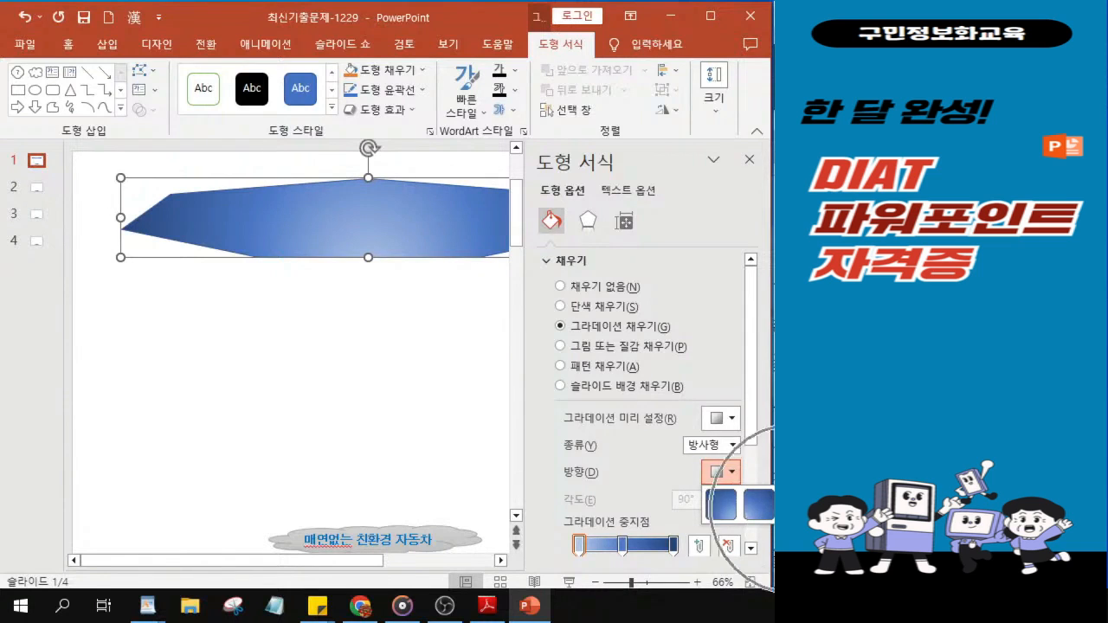
{"action": "left_click", "coordinate": [796, 505]}
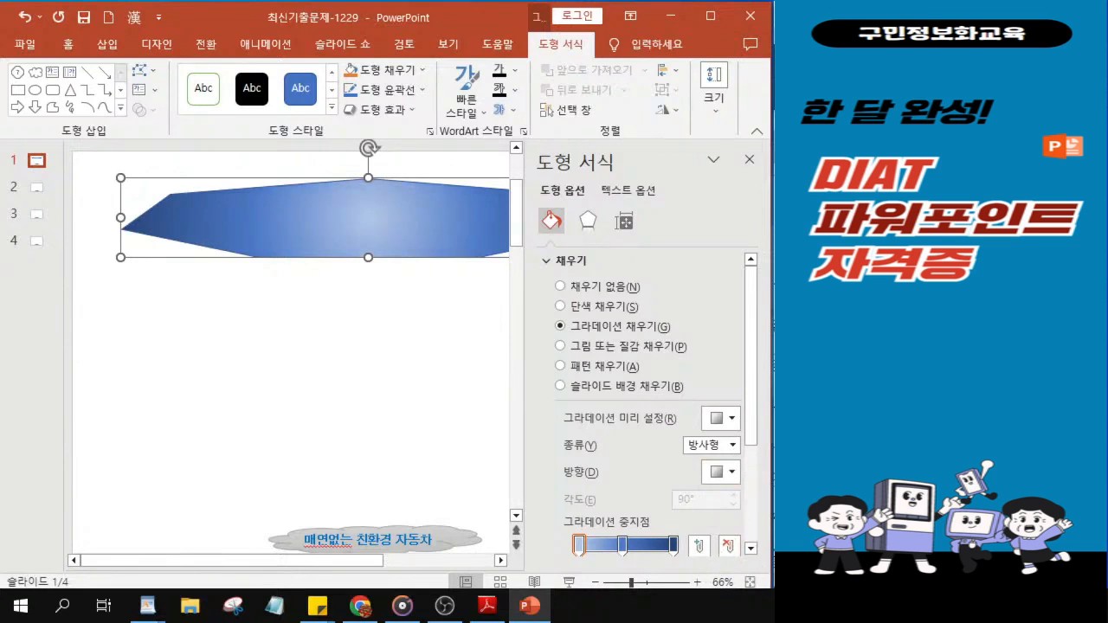
{"action": "left_click", "coordinate": [545, 265]}
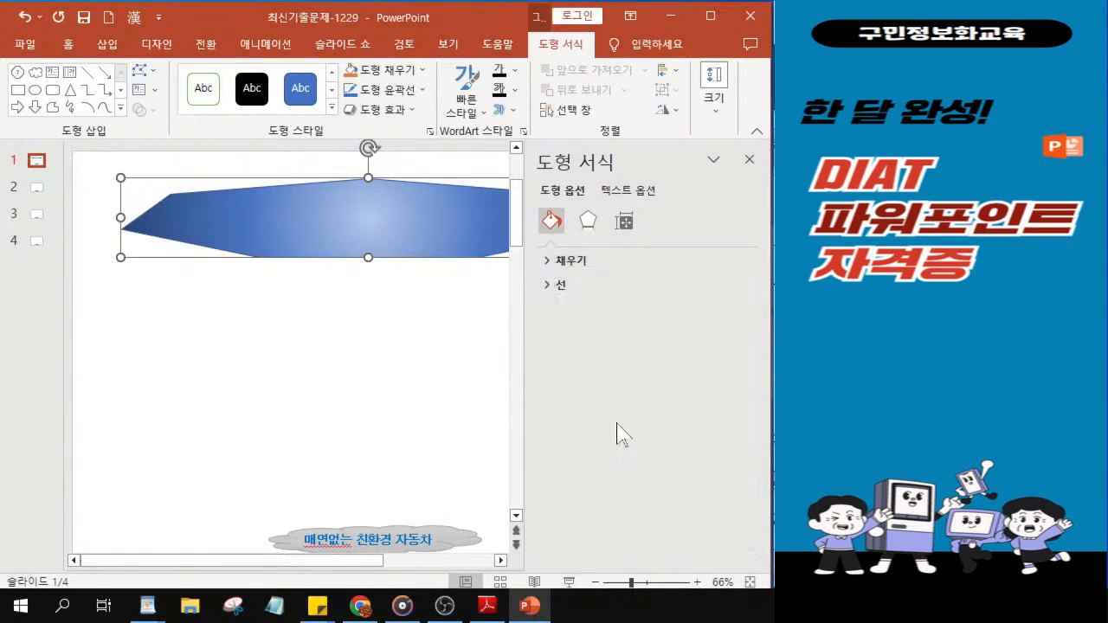
- Set the heptagon's solid outline colour to standard red
{"action": "left_click", "coordinate": [550, 287]}
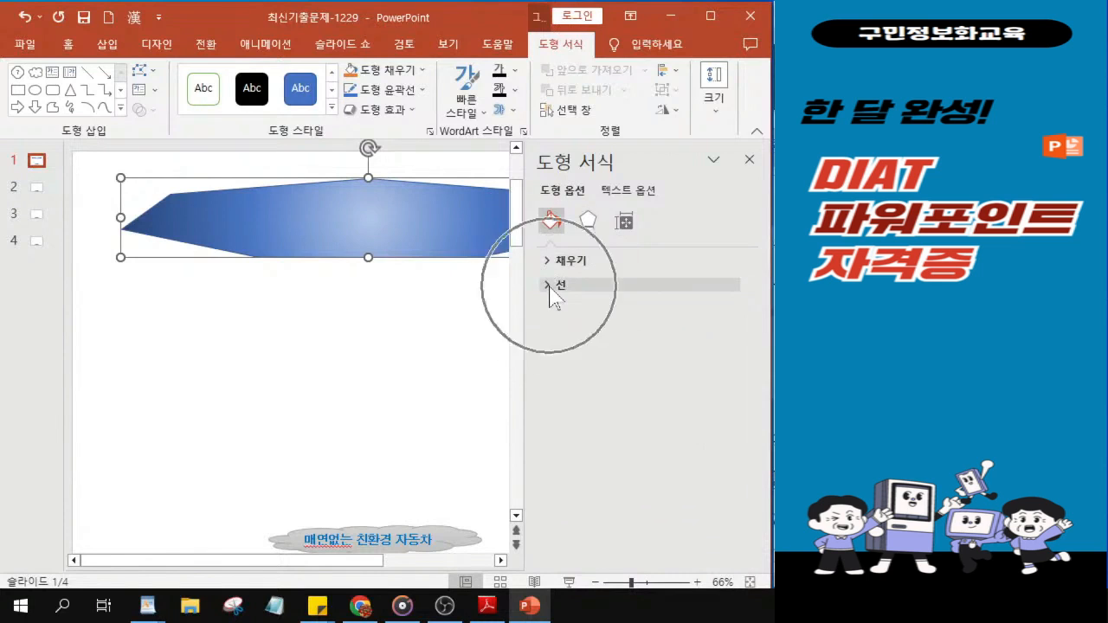
{"action": "left_click", "coordinate": [550, 287]}
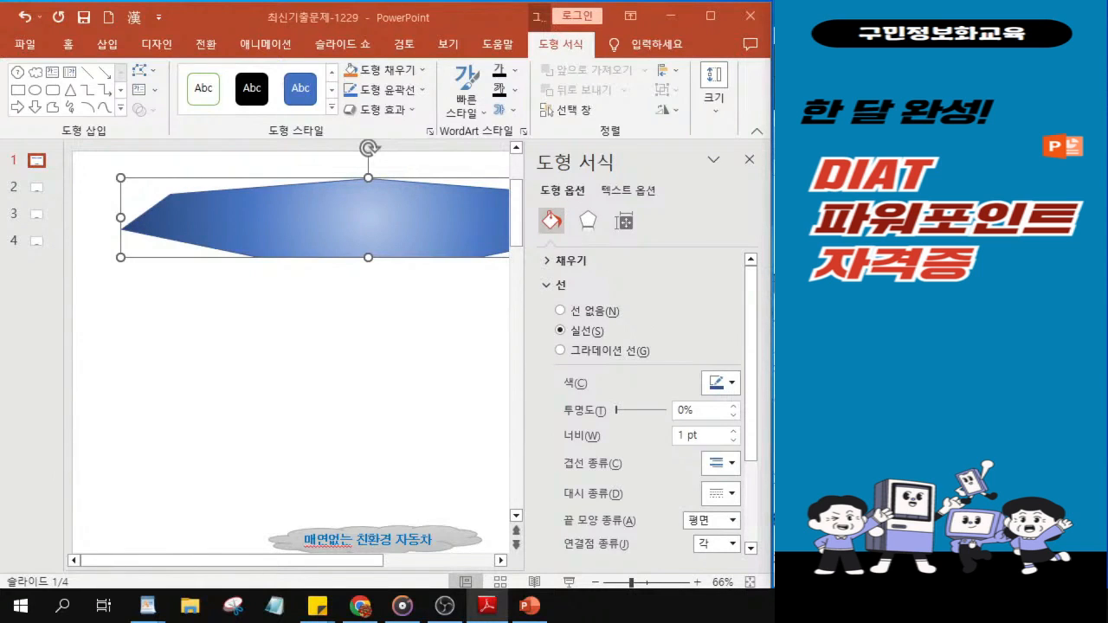
{"action": "left_click", "coordinate": [731, 388]}
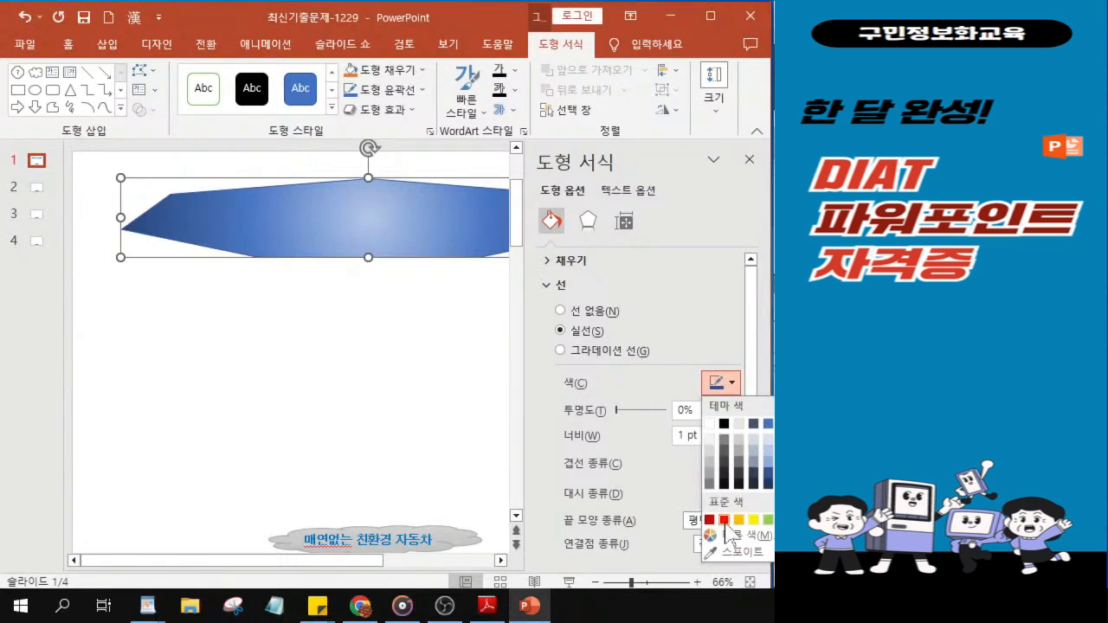
{"action": "left_click", "coordinate": [724, 522]}
{"action": "left_click", "coordinate": [724, 521]}
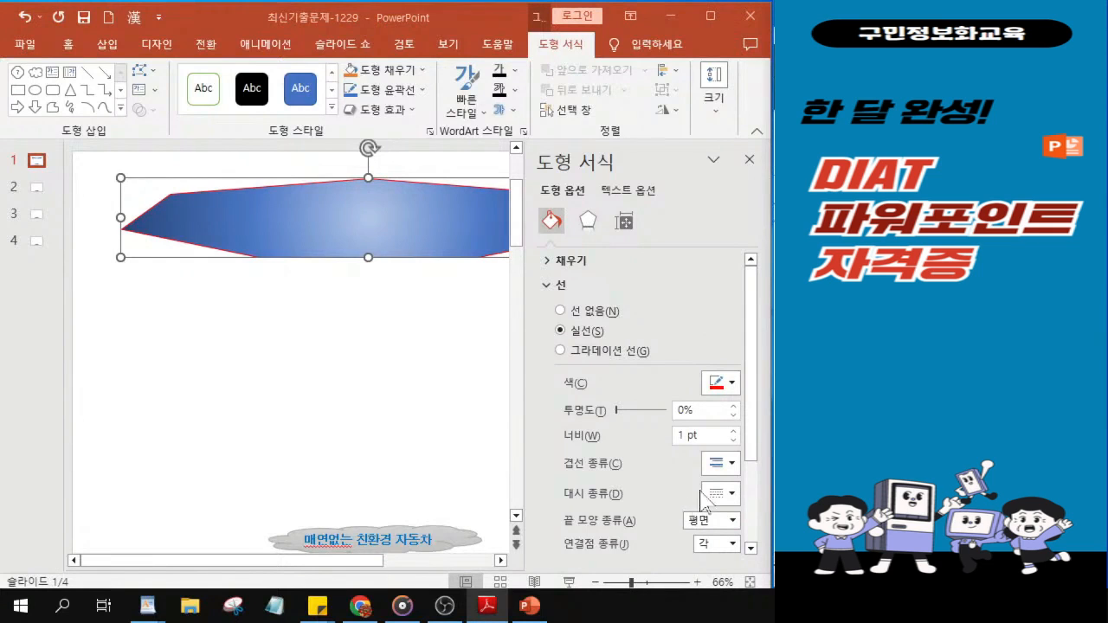
- Set the width (너비) of the heptagon's outline to 3 pt
{"action": "left_click", "coordinate": [689, 437]}
{"action": "left_click_drag", "start_coordinate": [684, 434], "coordinate": [599, 436]}
{"action": "type", "text": "3"}
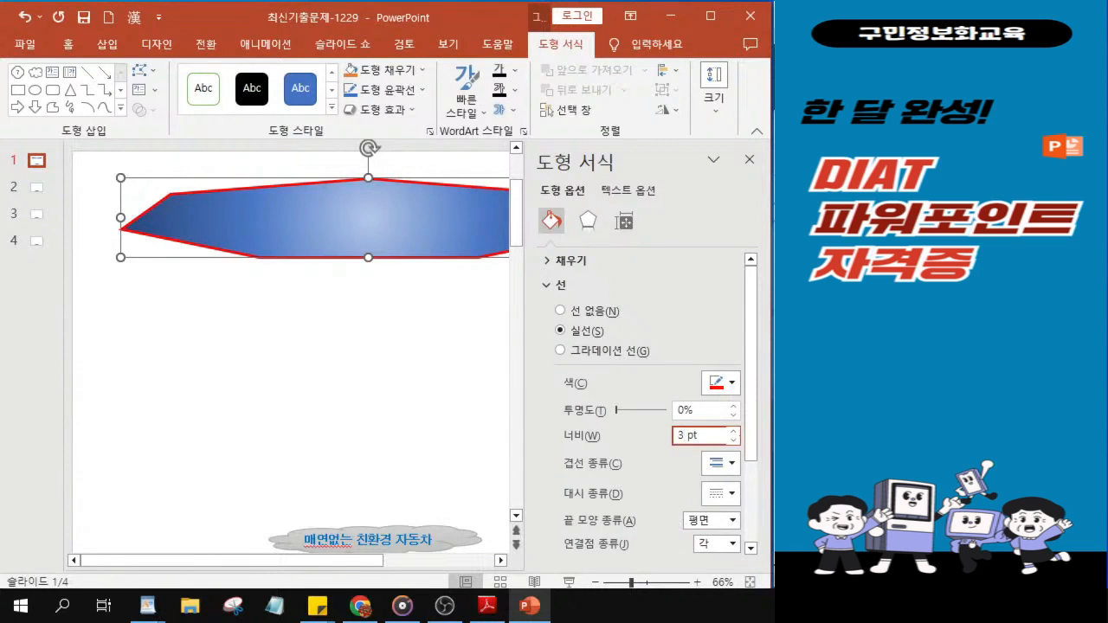
{"action": "left_click", "coordinate": [683, 436]}
{"action": "left_click", "coordinate": [865, 445]}
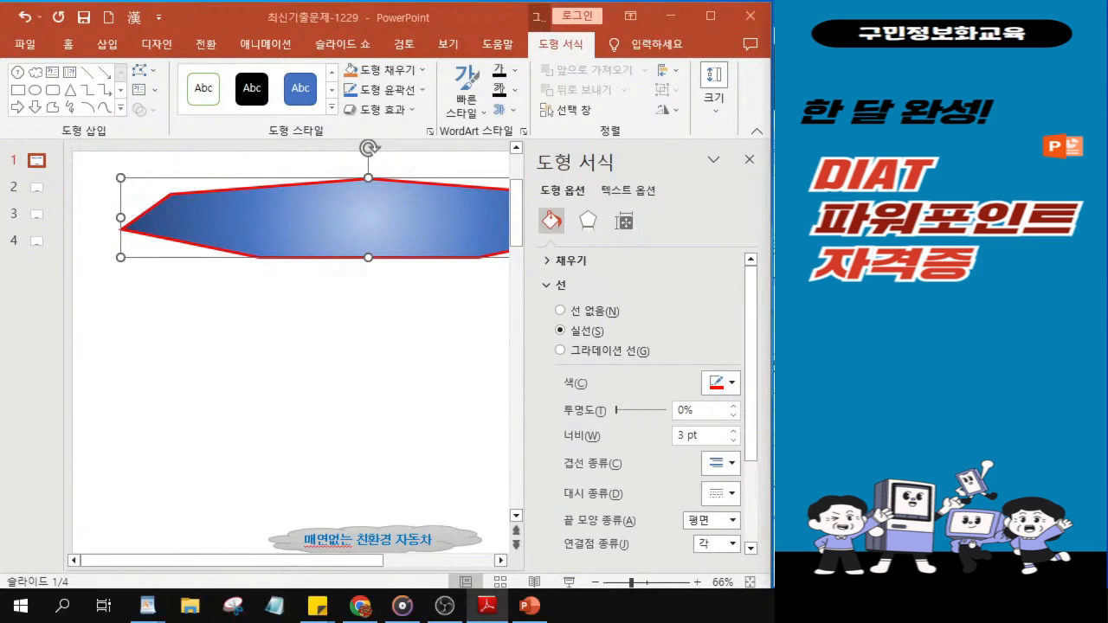
- Change the dash type (대시 종류) of the heptagon's outline to square dots
{"action": "left_click", "coordinate": [723, 495]}
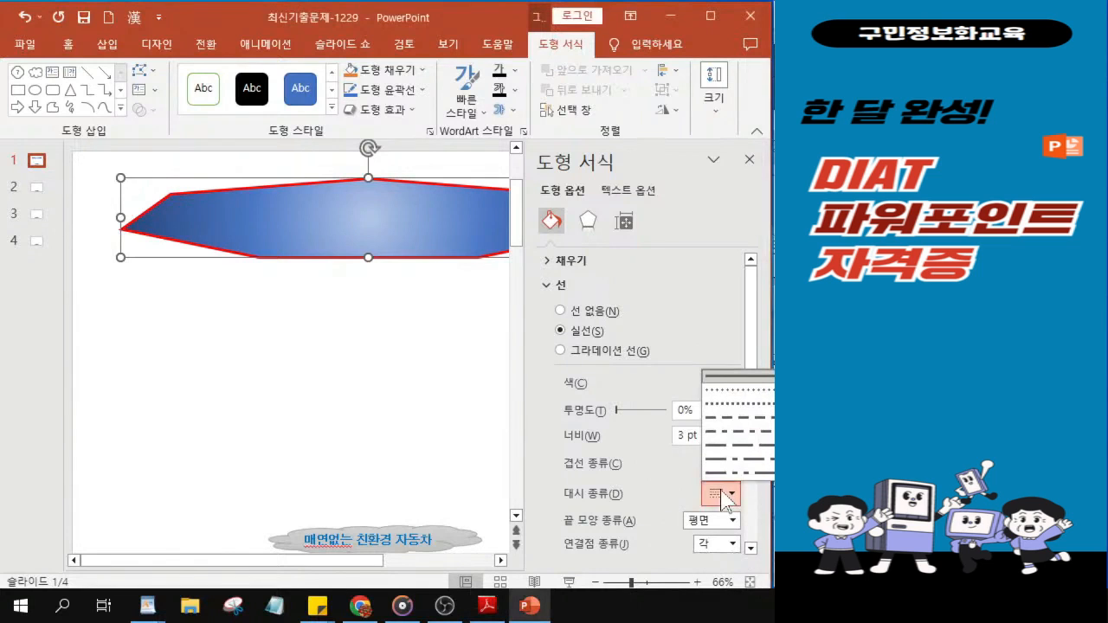
{"action": "left_click", "coordinate": [727, 404]}
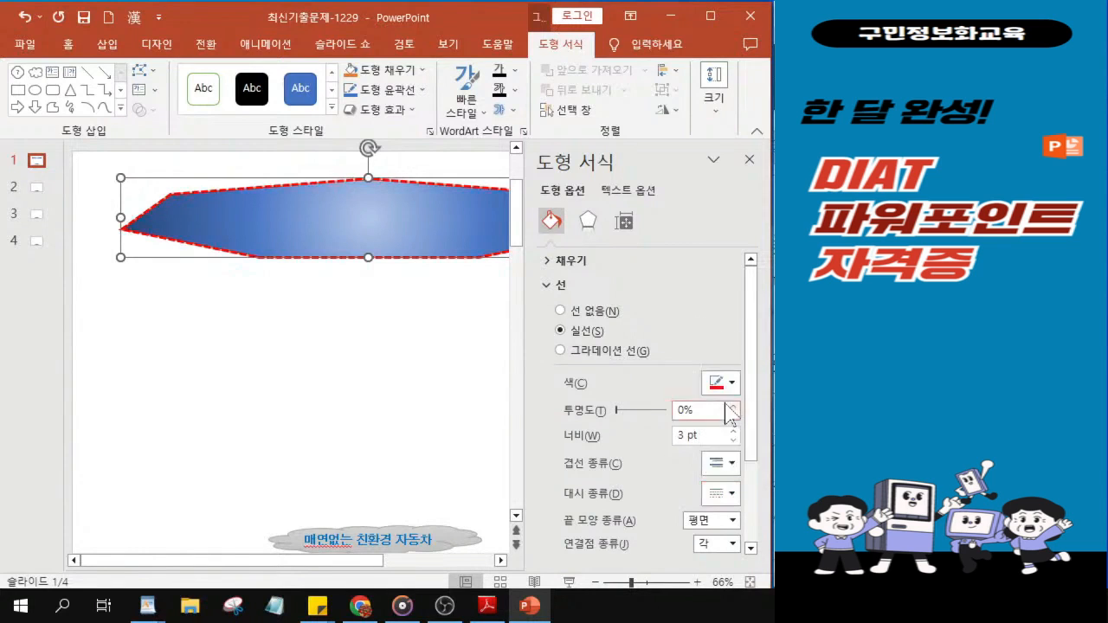
{"action": "key", "text": "ctrl"}
{"action": "key", "text": "ctrl"}
{"action": "key", "text": "ctrl"}
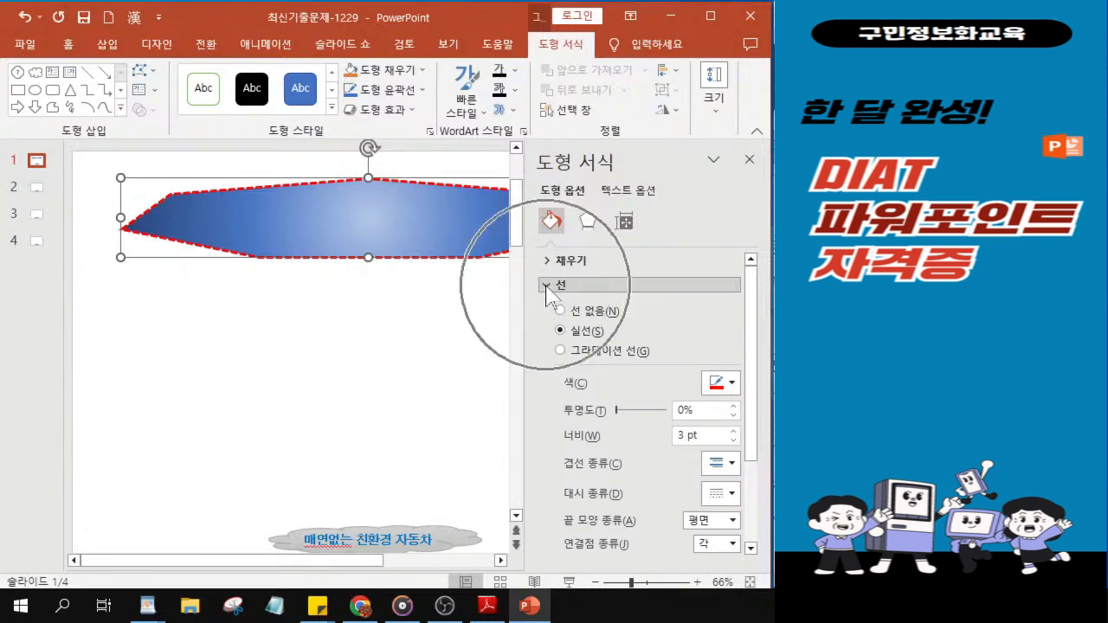
{"action": "left_click", "coordinate": [547, 286]}
- Give the heptagon the upper-right perspective (원근감) shadow preset, with 80% transparency, 6 pt blur and a 315° angle
{"action": "key", "text": "ctrl"}
{"action": "left_click", "coordinate": [585, 225]}
{"action": "key", "text": "ctrl"}
{"action": "key", "text": "ctrl"}
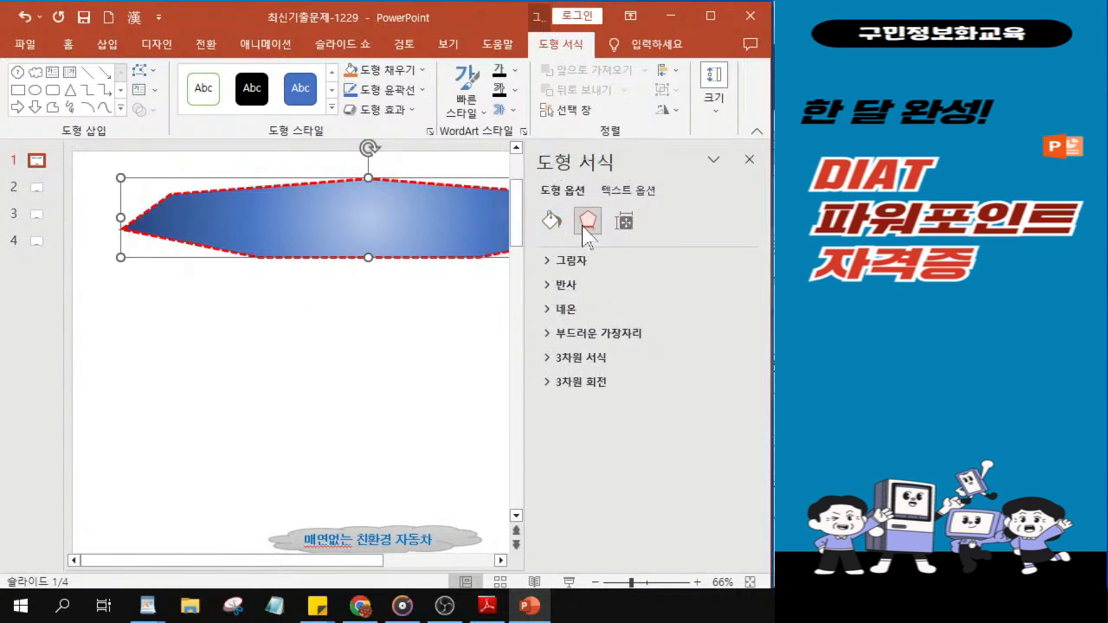
{"action": "key", "text": "ctrl"}
{"action": "key", "text": "ctrl"}
{"action": "key", "text": "ctrl"}
{"action": "key", "text": "ctrl"}
{"action": "key", "text": "ctrl"}
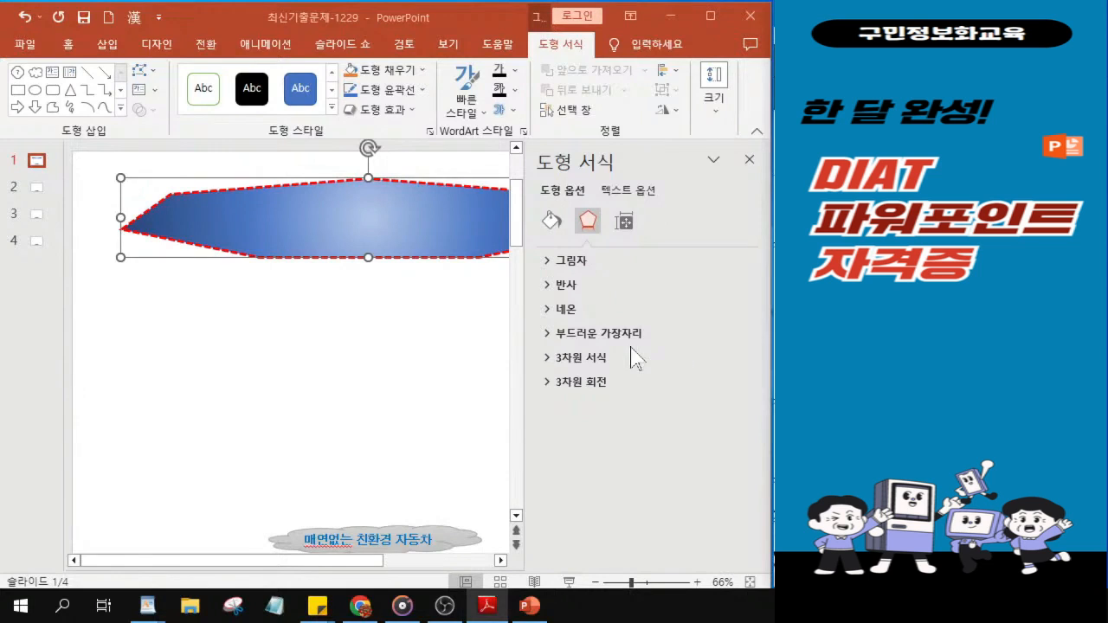
{"action": "left_click", "coordinate": [546, 260]}
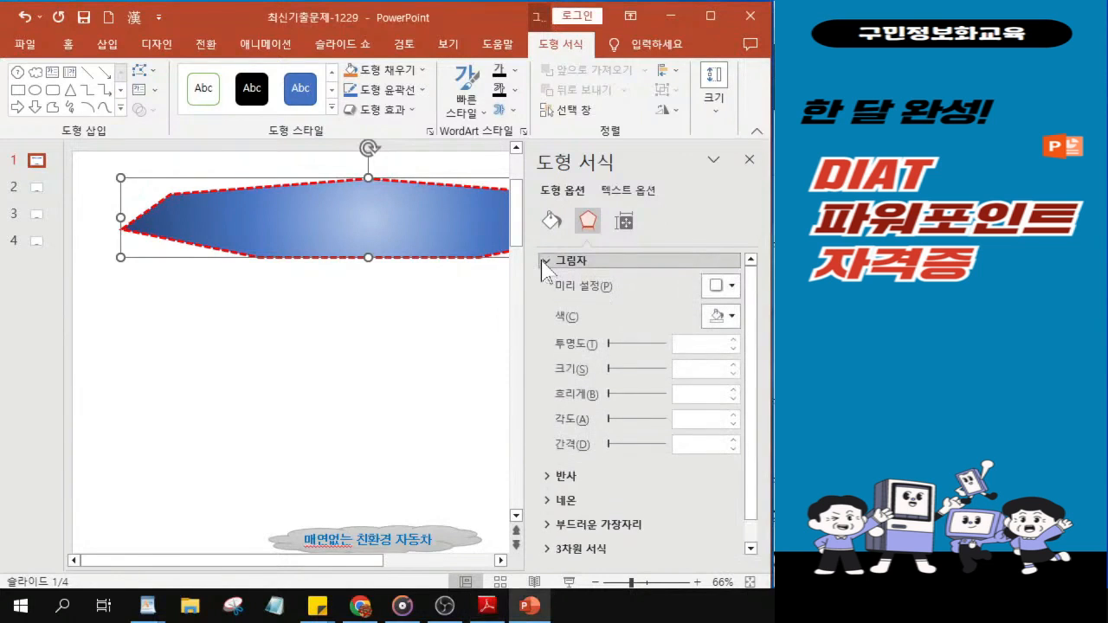
{"action": "left_click", "coordinate": [725, 286]}
{"action": "key", "text": "ctrl"}
{"action": "key", "text": "ctrl"}
{"action": "key", "text": "ctrl"}
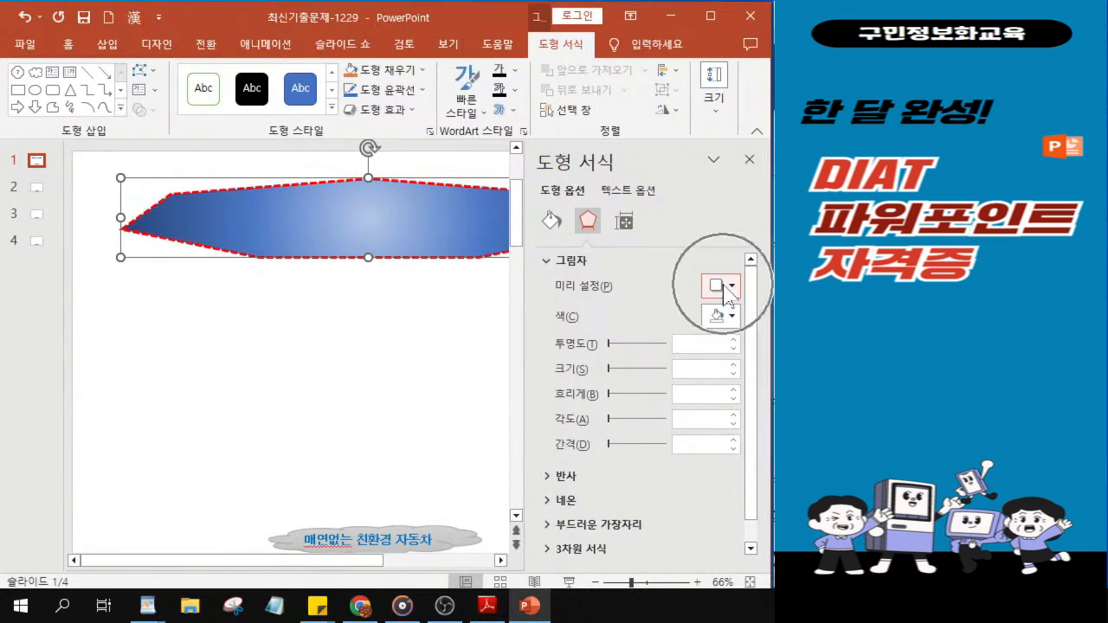
{"action": "left_click", "coordinate": [726, 288]}
{"action": "key", "text": "ctrl"}
{"action": "key", "text": "ctrl"}
{"action": "key", "text": "ctrl"}
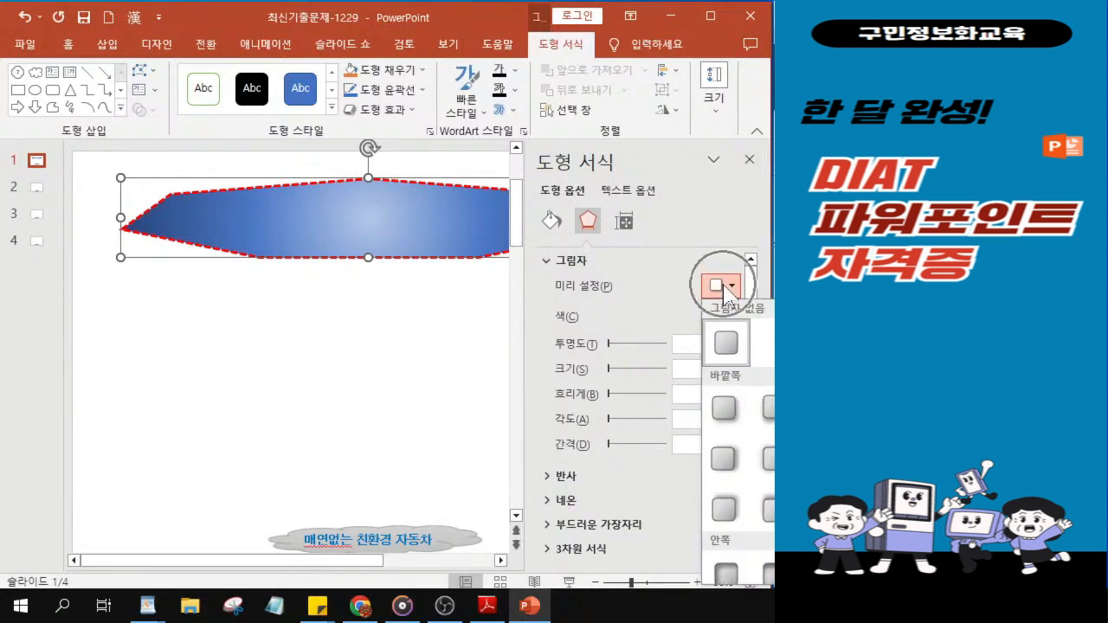
{"action": "key", "text": "ctrl"}
{"action": "key", "text": "ctrl"}
{"action": "key", "text": "ctrl"}
{"action": "key", "text": "ctrl"}
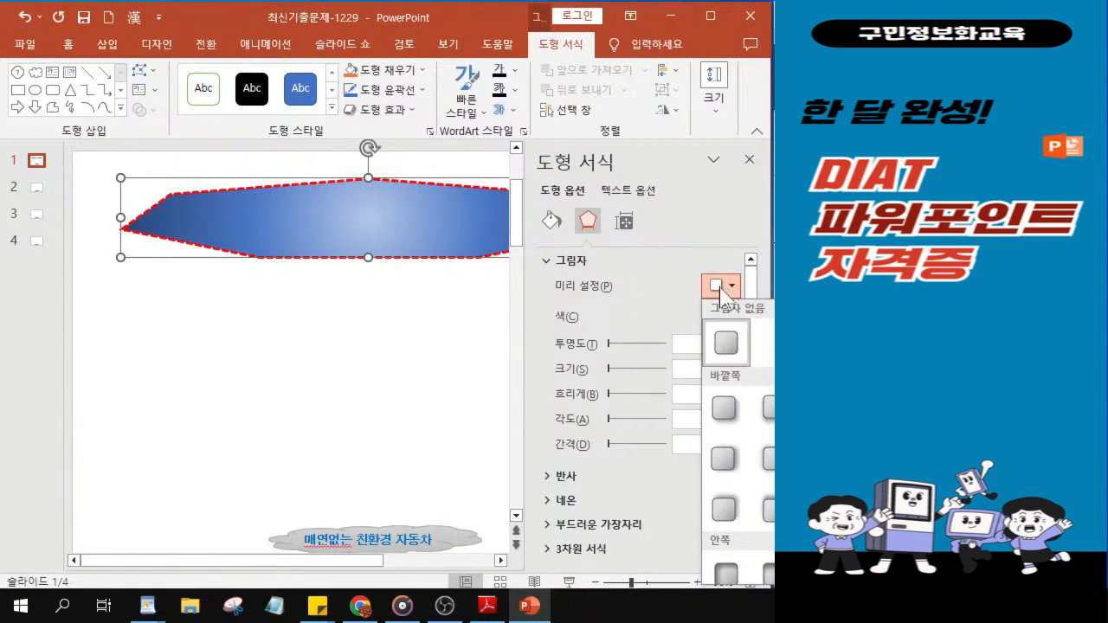
{"action": "scroll", "coordinate": [736, 442], "scroll_direction": "down", "scroll_amount": 5}
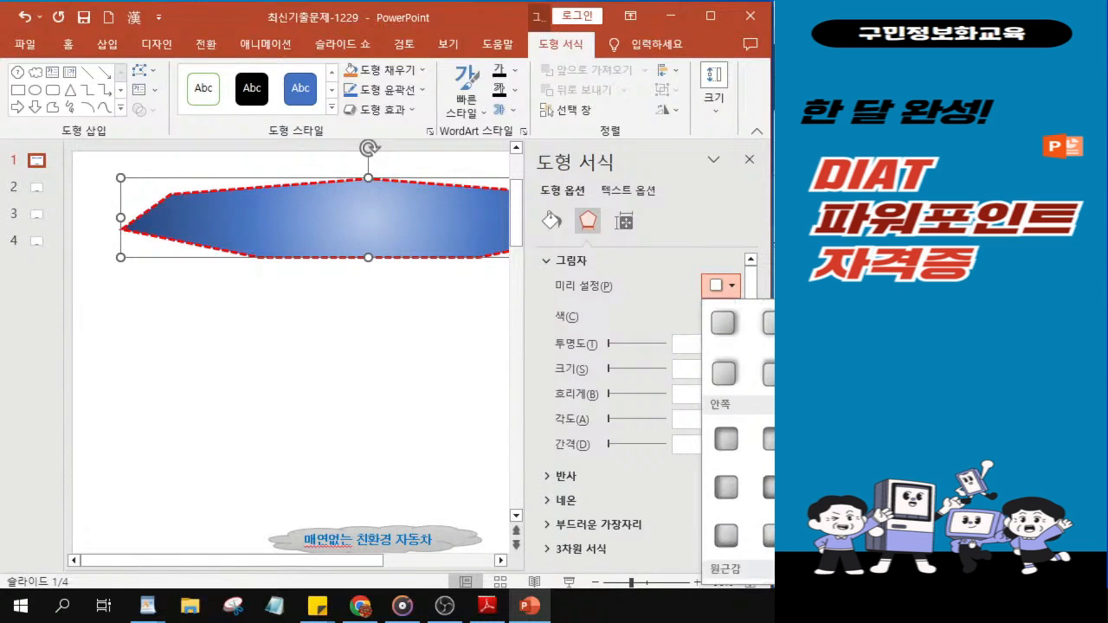
{"action": "scroll", "coordinate": [736, 441], "scroll_direction": "down", "scroll_amount": 2}
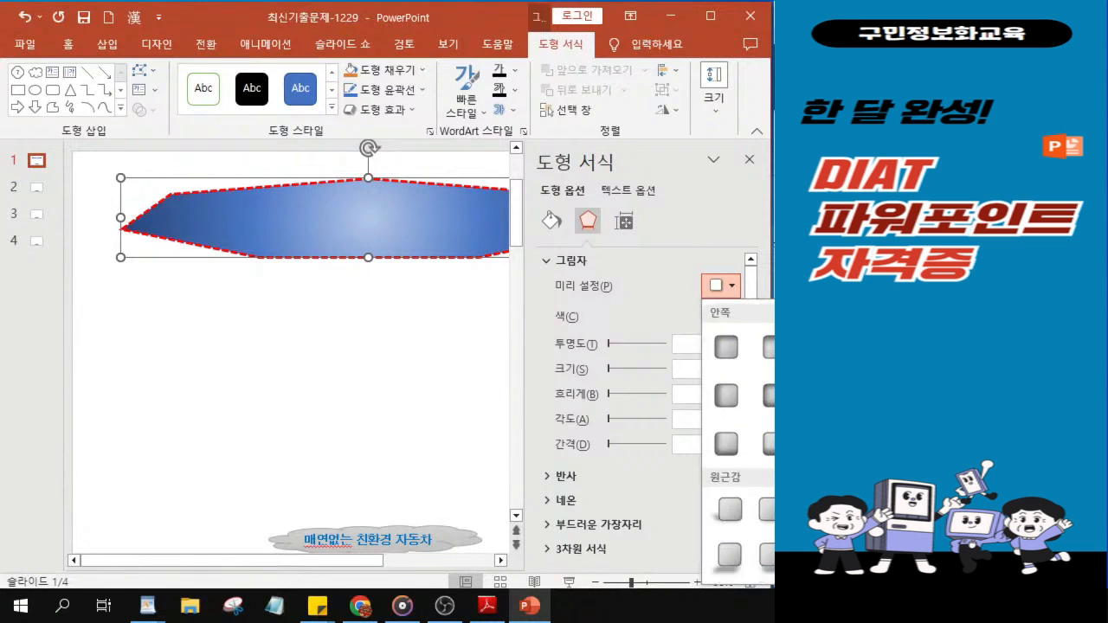
{"action": "scroll", "coordinate": [735, 441], "scroll_direction": "up", "scroll_amount": 7}
{"action": "scroll", "coordinate": [735, 442], "scroll_direction": "down", "scroll_amount": 7}
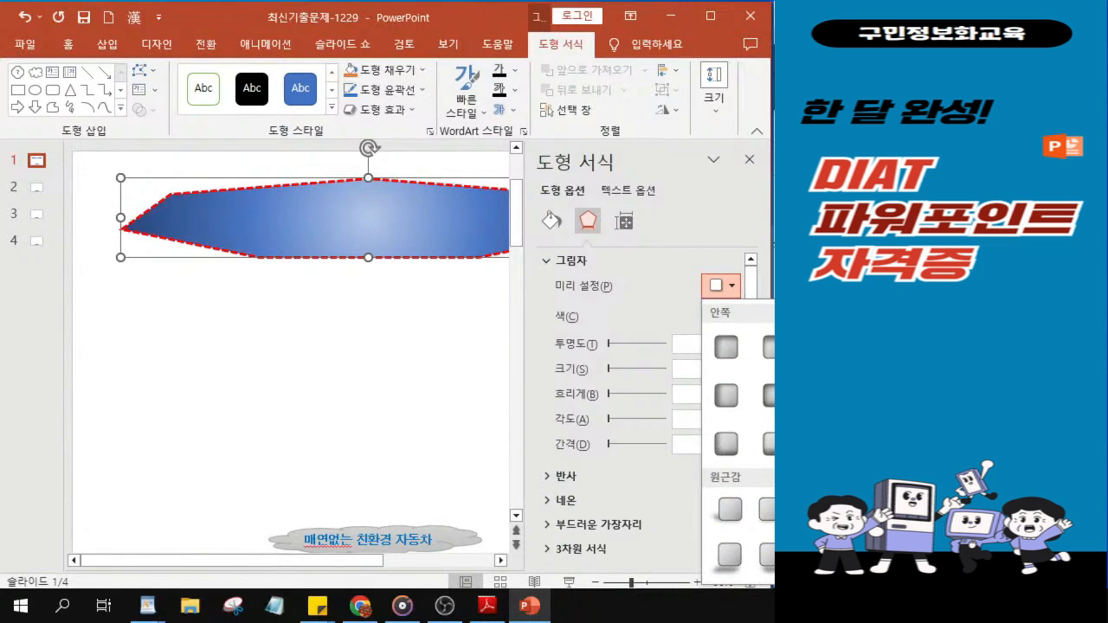
{"action": "left_click", "coordinate": [770, 517]}
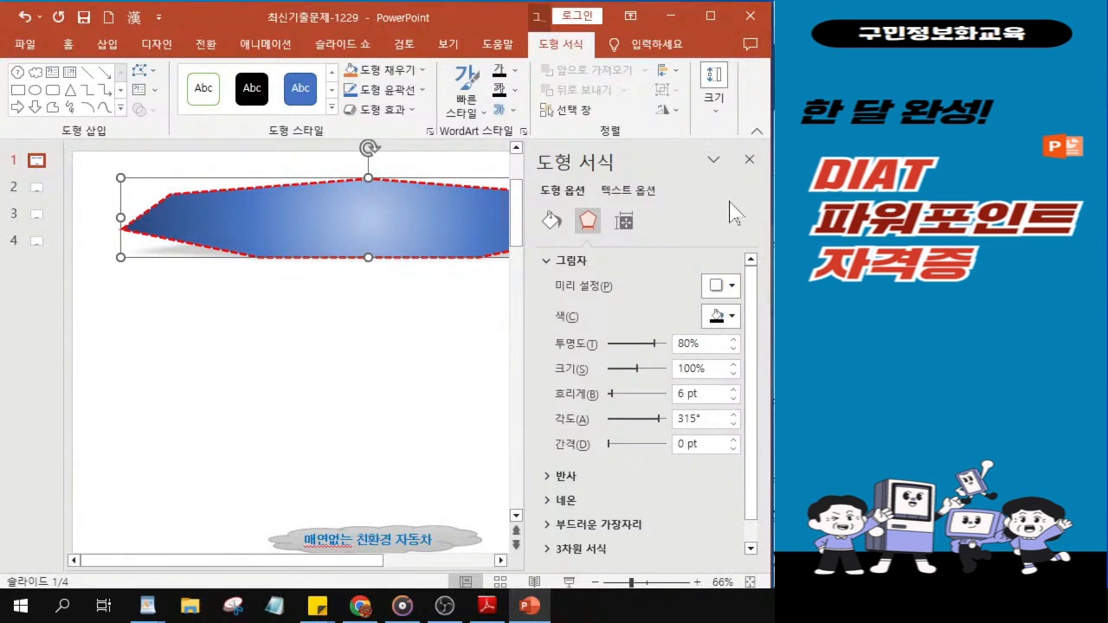
{"action": "left_click", "coordinate": [749, 162]}
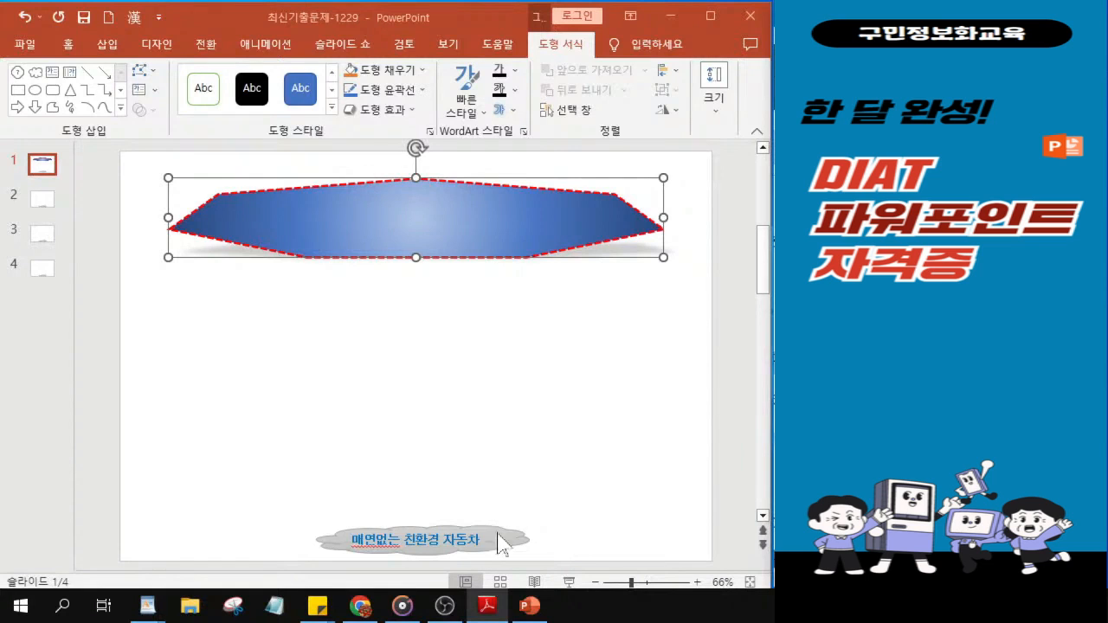
- Open the font name of the selected heptagon for editing
{"action": "left_click", "coordinate": [68, 47]}
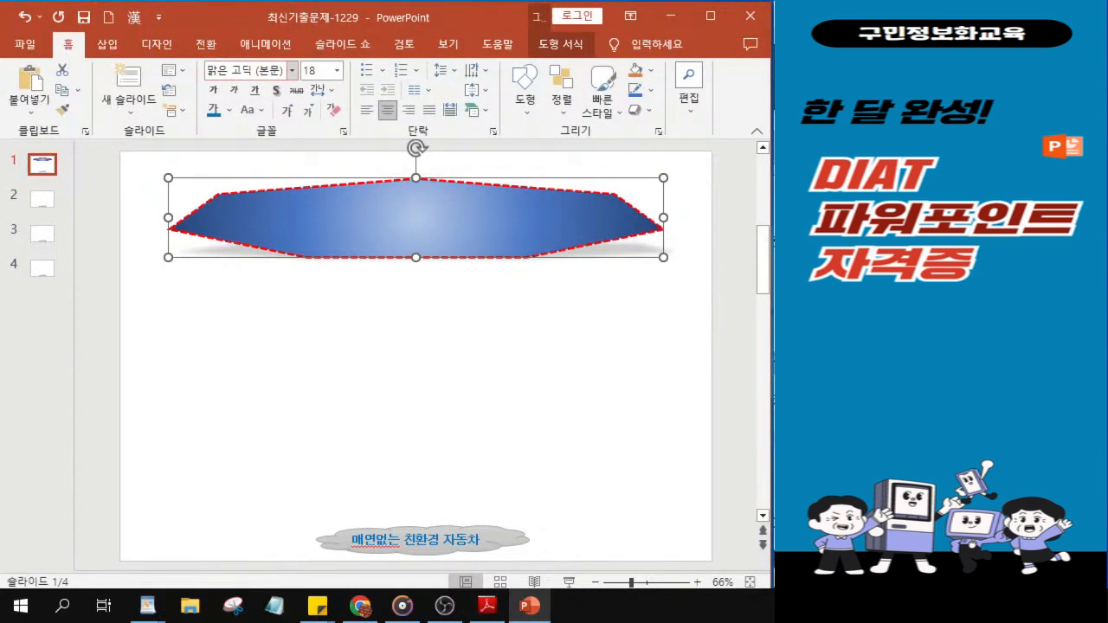
{"action": "left_click", "coordinate": [272, 71]}
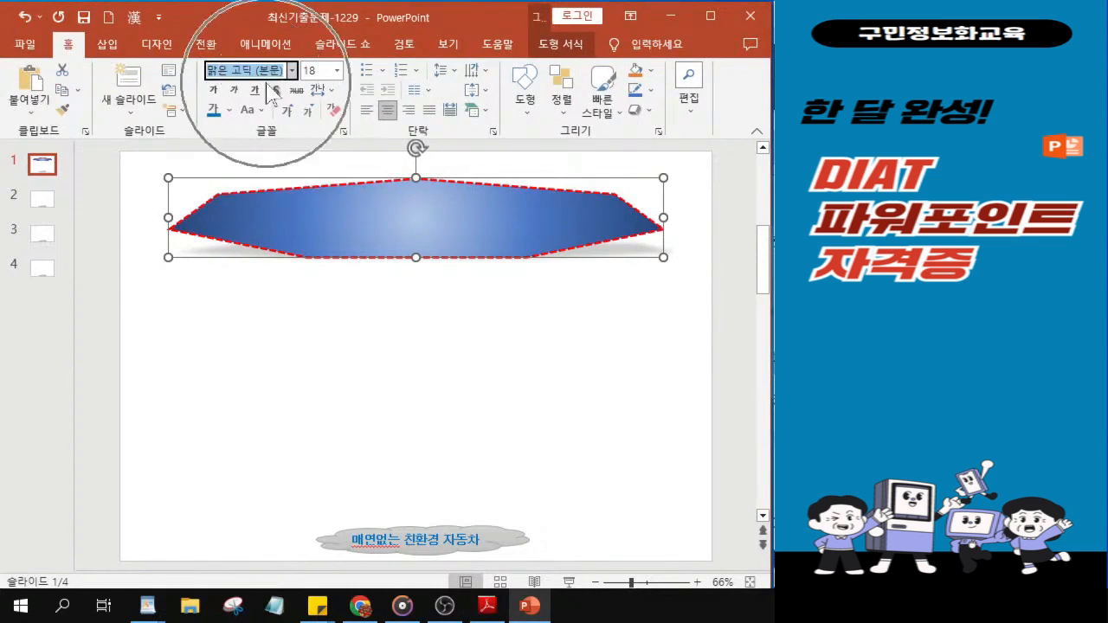
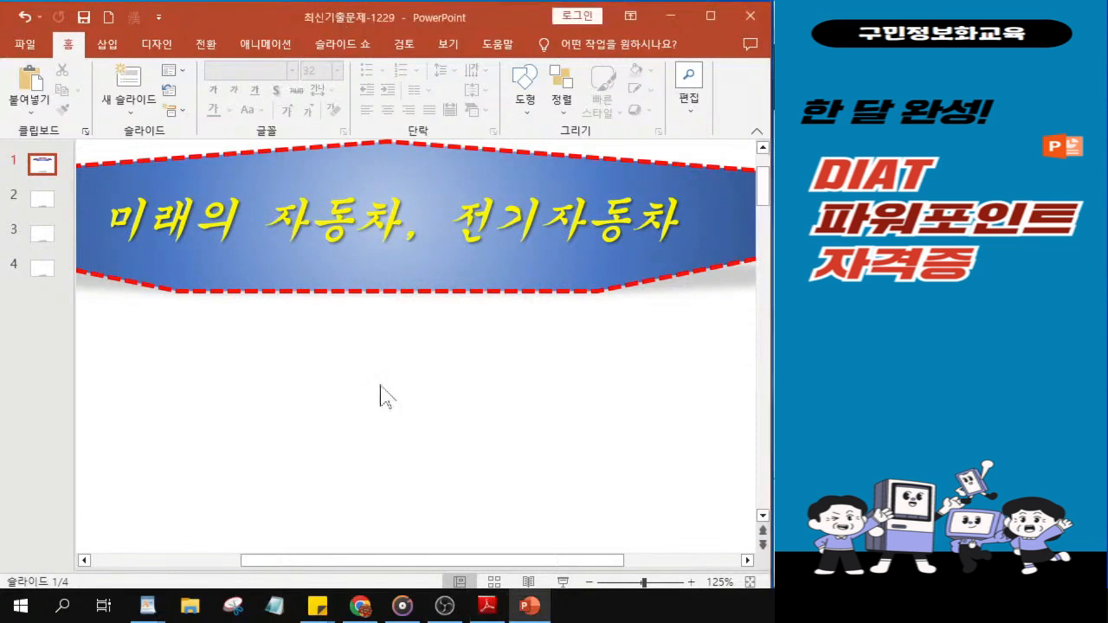
- Insert a donut from the basic shapes (기본 도형) below the left part of the heptagon title
{"action": "scroll", "coordinate": [354, 354], "scroll_direction": "down", "scroll_amount": 8}
{"action": "scroll", "coordinate": [358, 371], "scroll_direction": "up", "scroll_amount": 2}
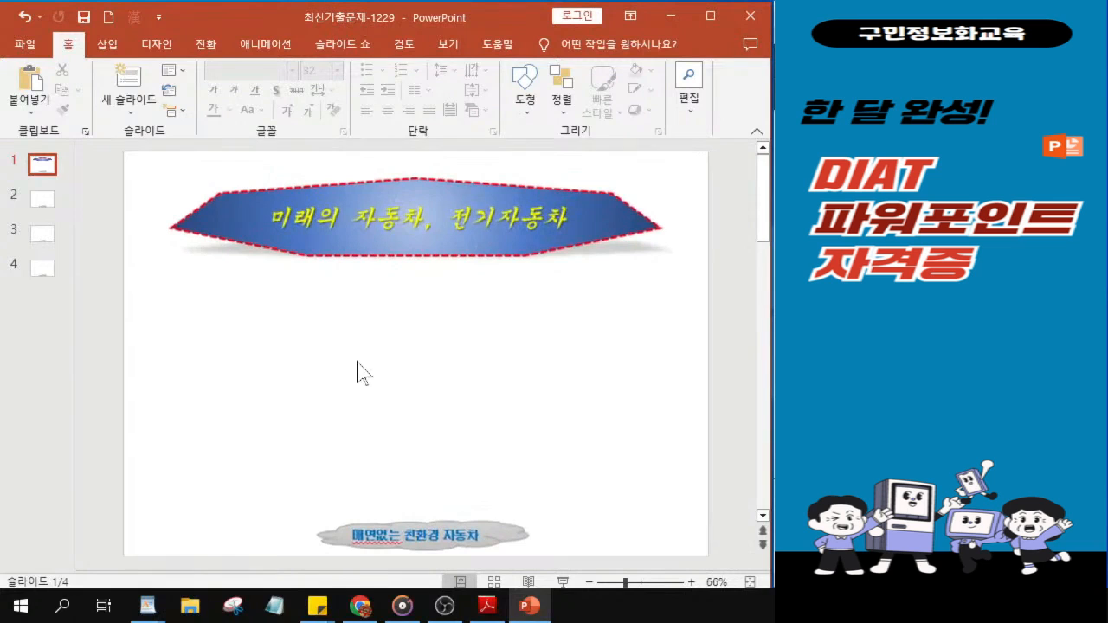
{"action": "left_click", "coordinate": [249, 335]}
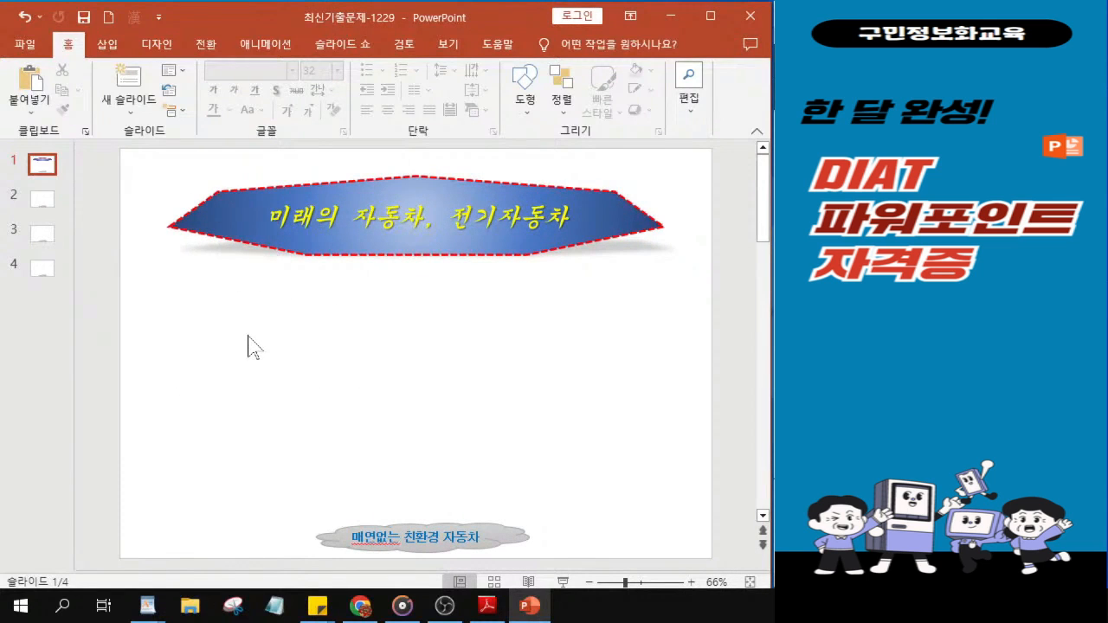
{"action": "left_click", "coordinate": [525, 91]}
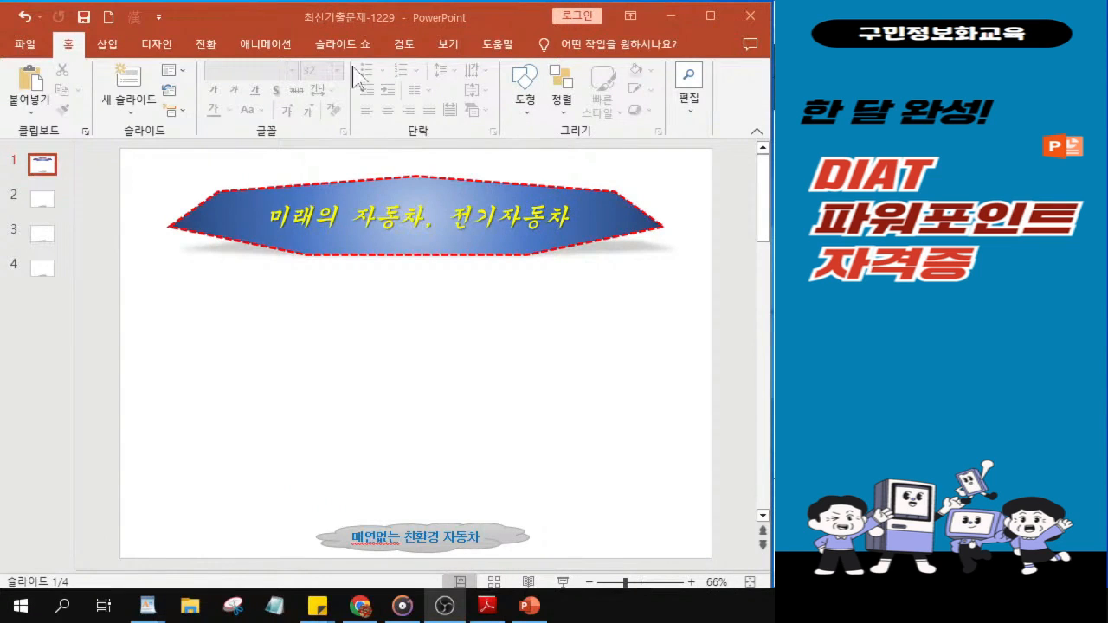
{"action": "left_click", "coordinate": [529, 109]}
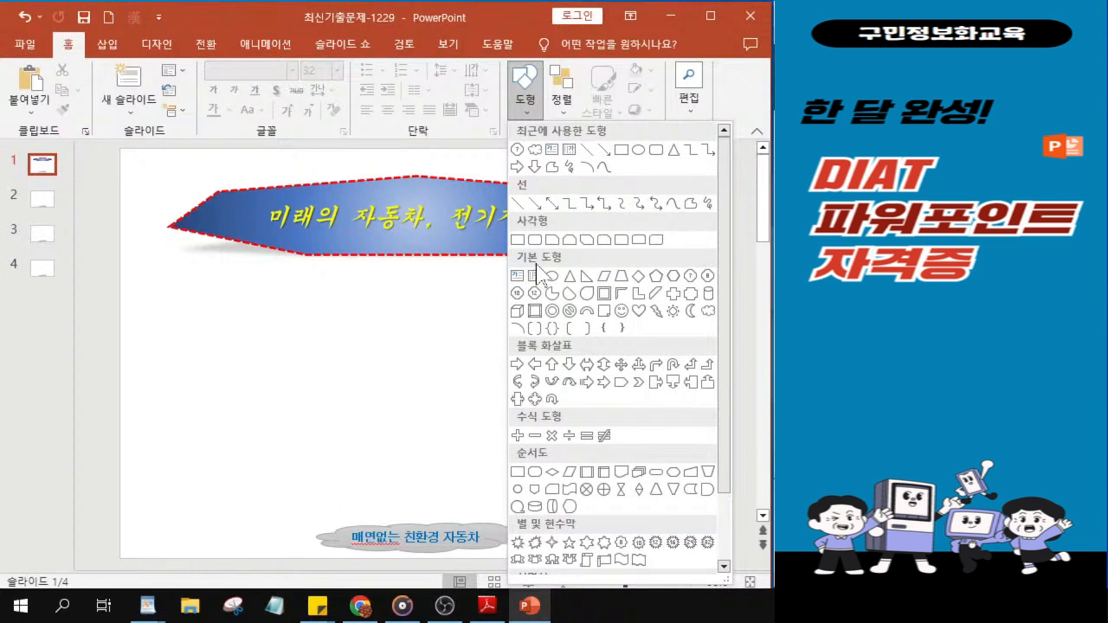
{"action": "left_click", "coordinate": [552, 311]}
{"action": "left_click", "coordinate": [552, 311]}
{"action": "left_click", "coordinate": [552, 311]}
{"action": "left_click_drag", "start_coordinate": [228, 330], "coordinate": [256, 386]}
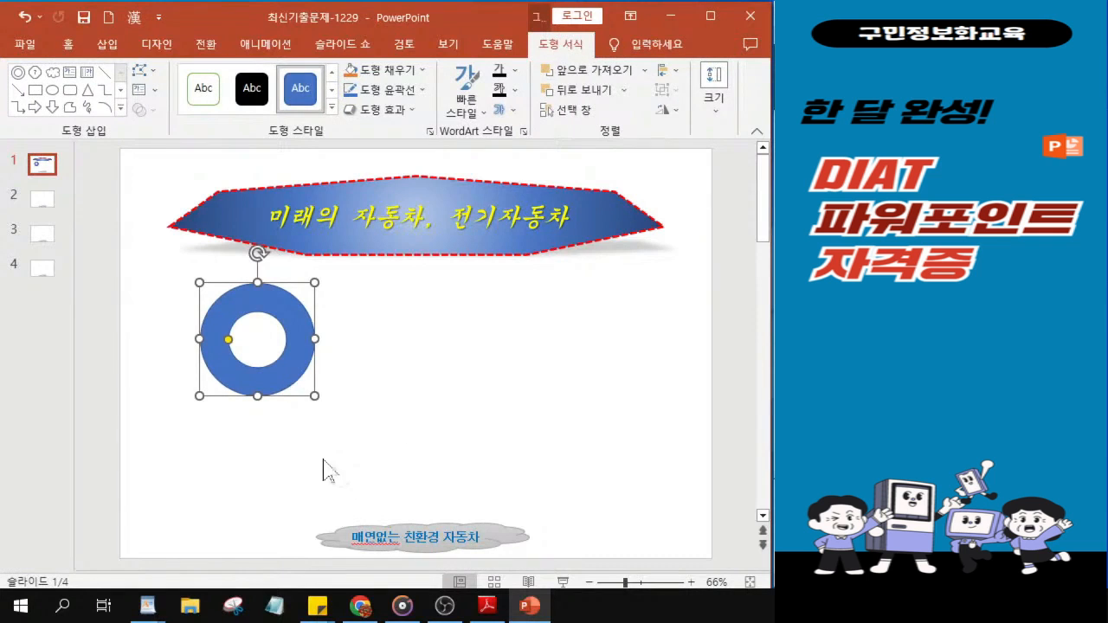
- Check the donut in the exam PDF's sample slide and shrink the drawn donut proportionally to match it
{"action": "key", "text": "alt+Tab"}
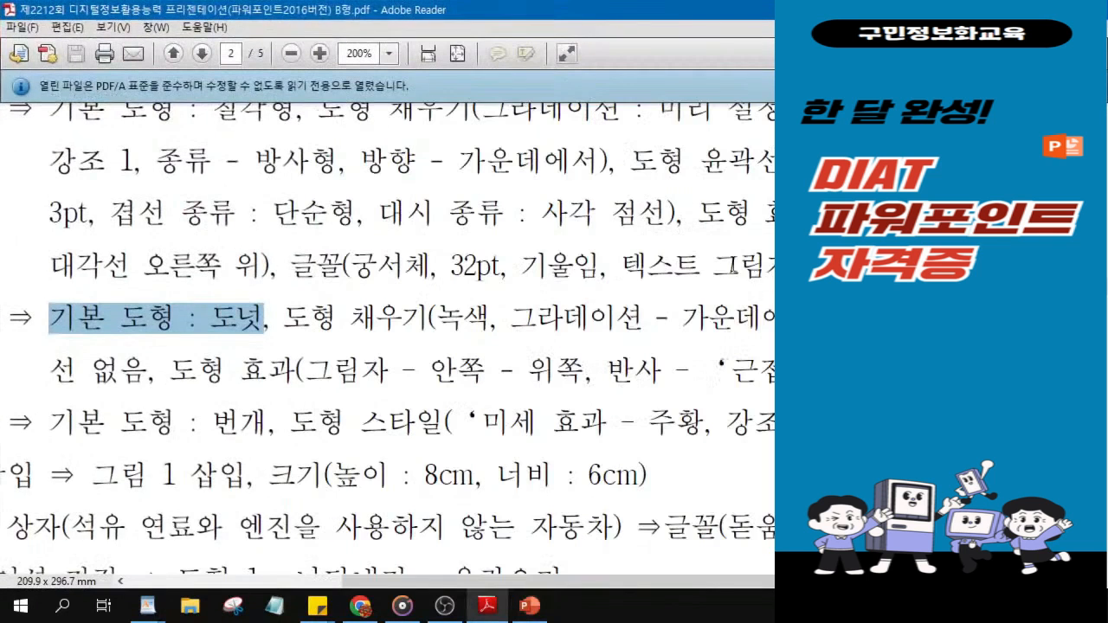
{"action": "scroll", "coordinate": [684, 258], "scroll_direction": "up", "scroll_amount": 4}
{"action": "scroll", "coordinate": [683, 258], "scroll_direction": "up", "scroll_amount": 5}
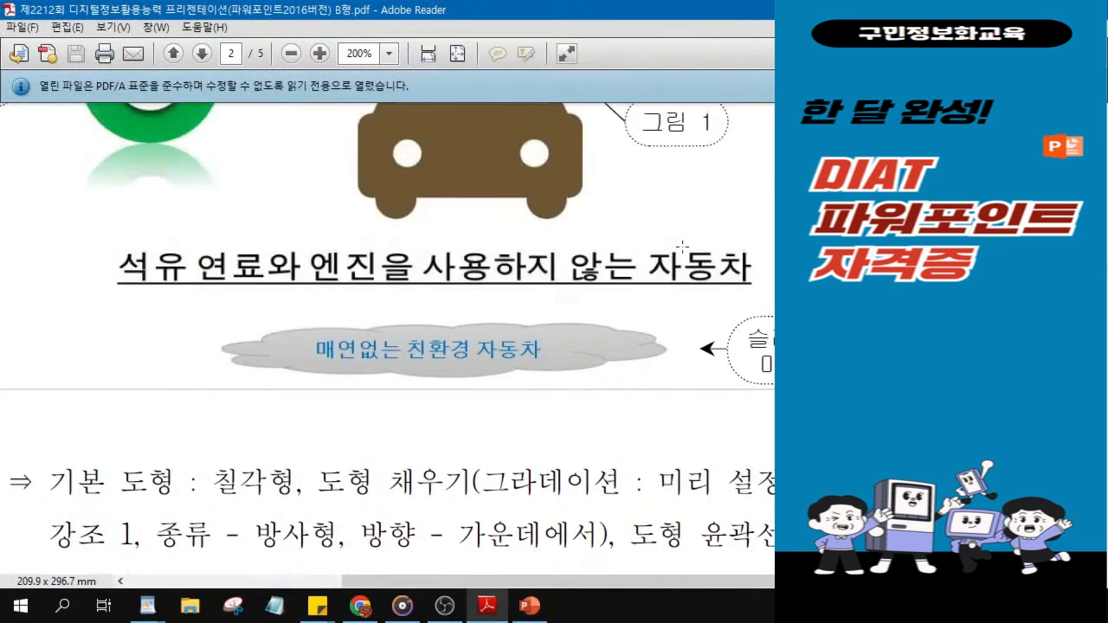
{"action": "scroll", "coordinate": [682, 245], "scroll_direction": "up", "scroll_amount": 2}
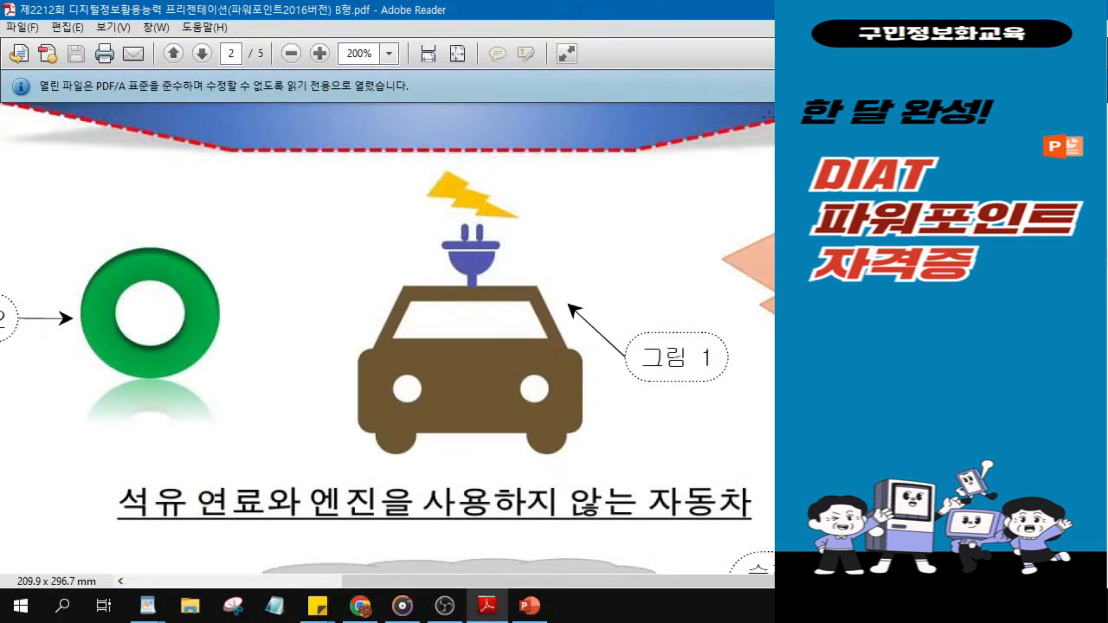
{"action": "left_click", "coordinate": [717, 11]}
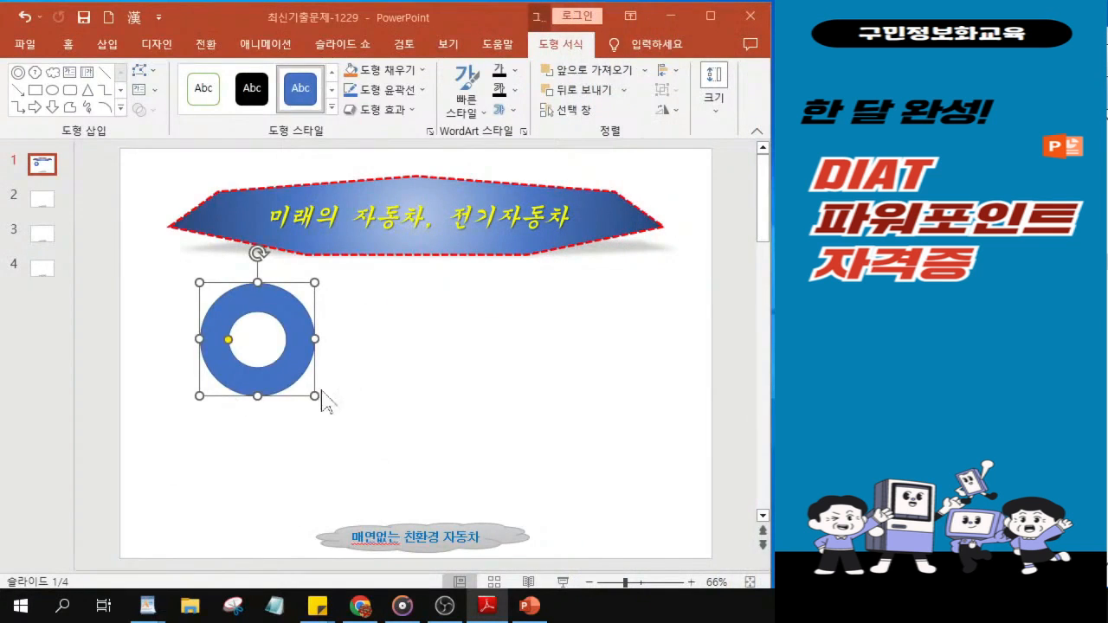
{"action": "mouse_move", "coordinate": [315, 399]}
{"action": "left_mouse_down"}
{"action": "mouse_move", "coordinate": [260, 367]}
{"action": "mouse_move", "coordinate": [225, 379]}
{"action": "mouse_move", "coordinate": [211, 372]}
{"action": "mouse_move", "coordinate": [219, 387]}
{"action": "mouse_move", "coordinate": [272, 377]}
{"action": "left_mouse_up"}
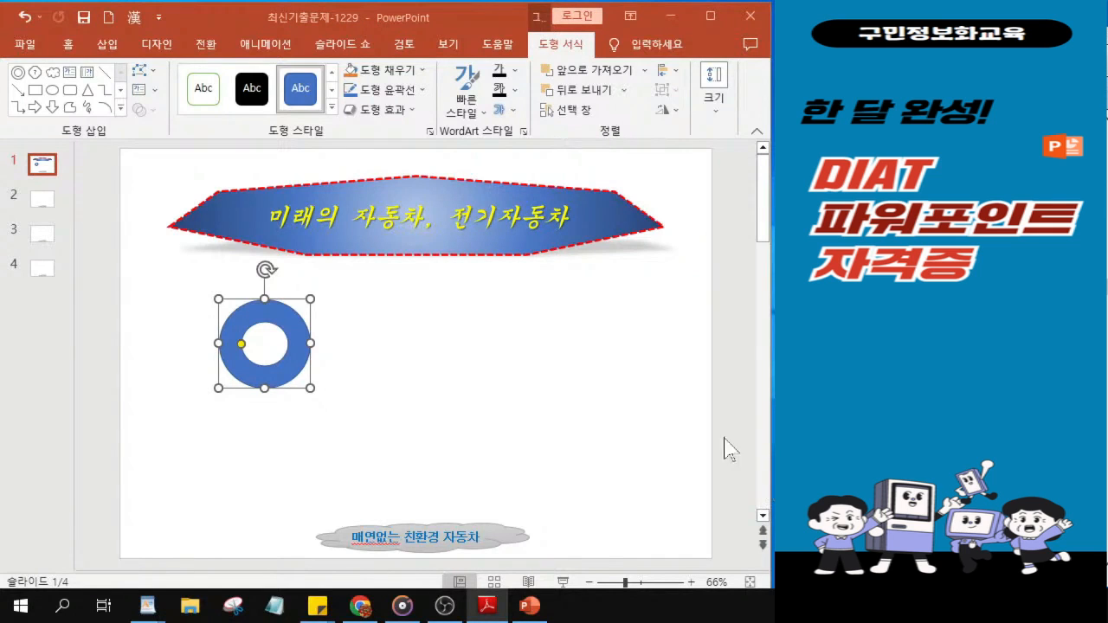
{"action": "left_click_drag", "start_coordinate": [765, 474], "coordinate": [769, 473]}
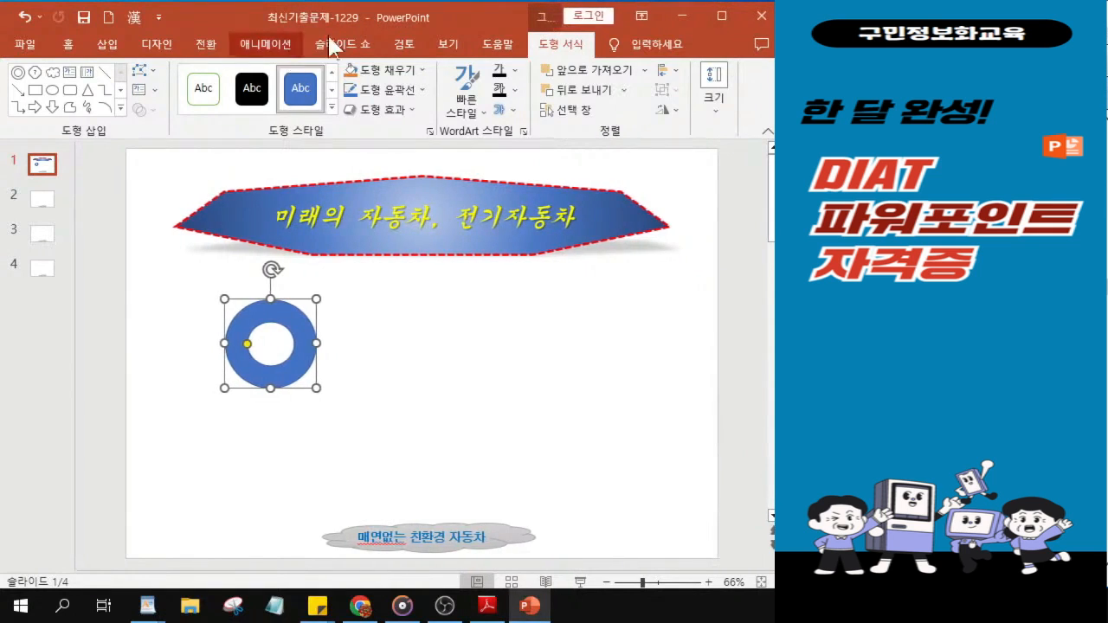
- Fill the donut with standard green and apply the dark gradient (어두운 그라데이션) radiating from the center
{"action": "left_click", "coordinate": [407, 70]}
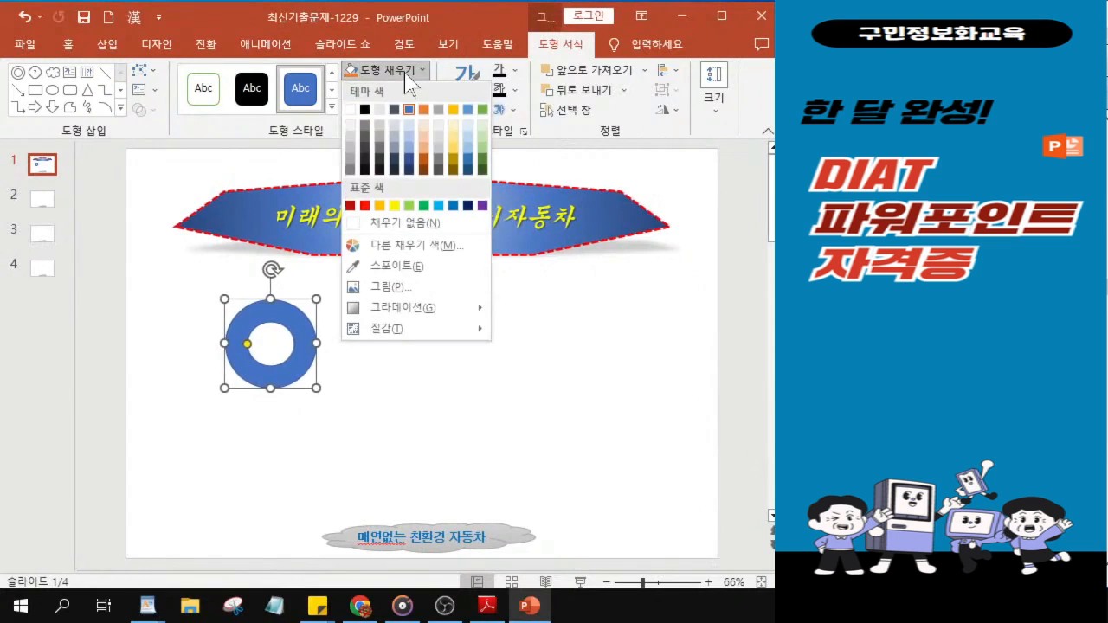
{"action": "left_click", "coordinate": [424, 206]}
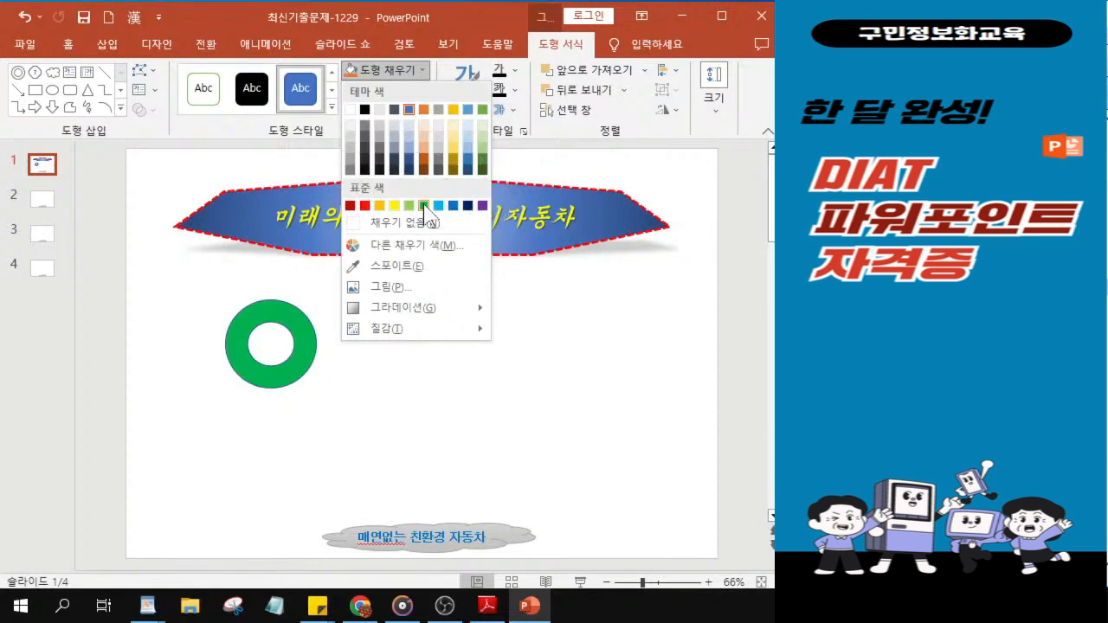
{"action": "left_click", "coordinate": [425, 206]}
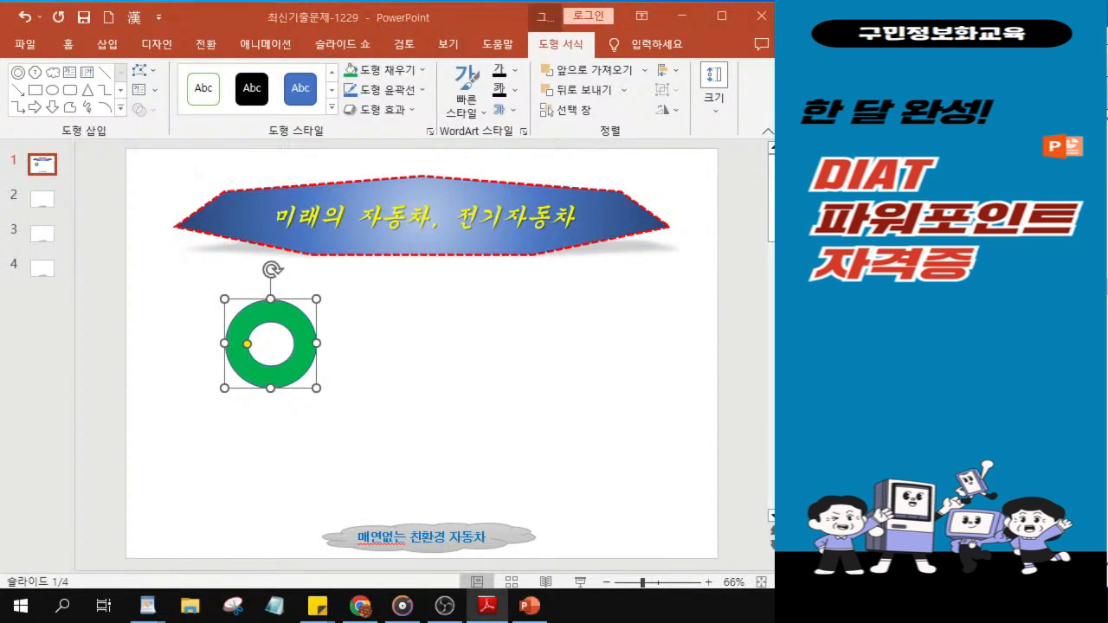
{"action": "left_click", "coordinate": [387, 73]}
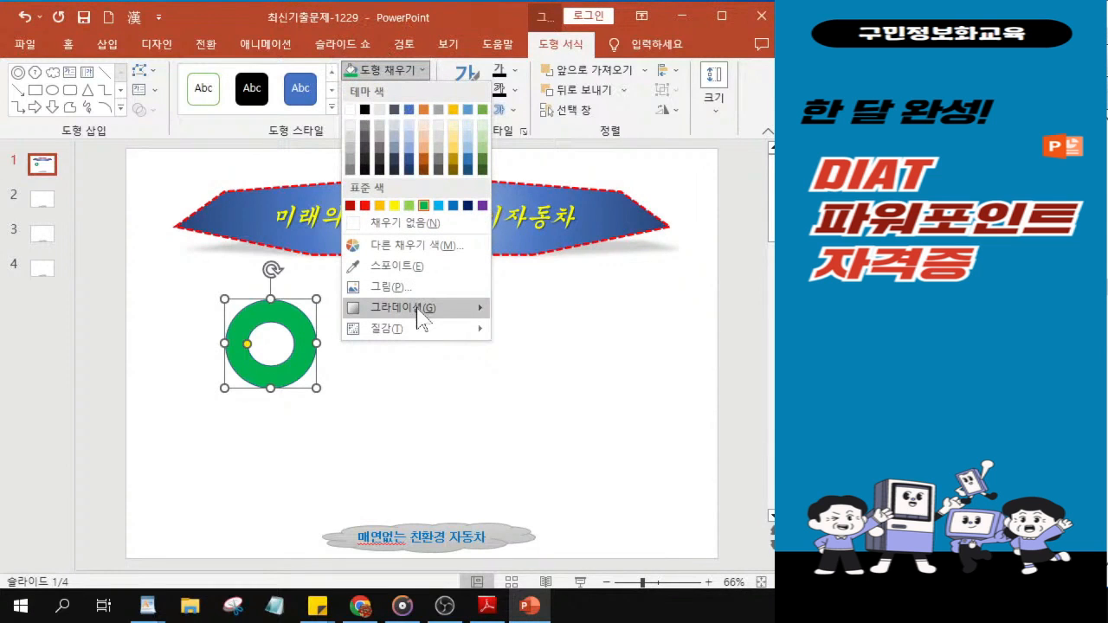
{"action": "mouse_move", "coordinate": [420, 317]}
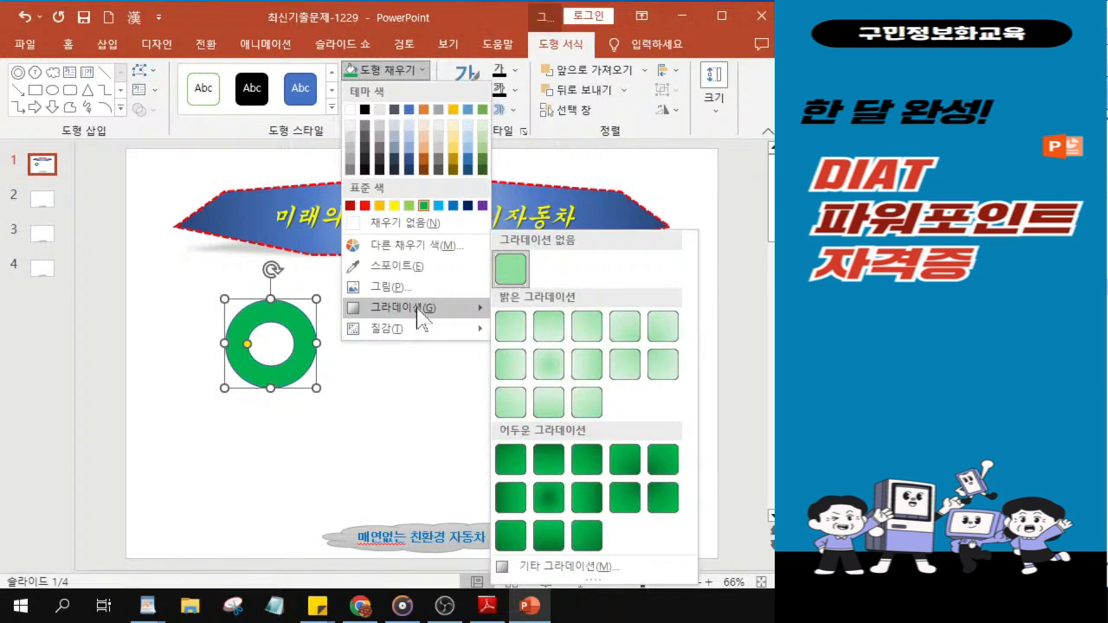
{"action": "left_click", "coordinate": [550, 497]}
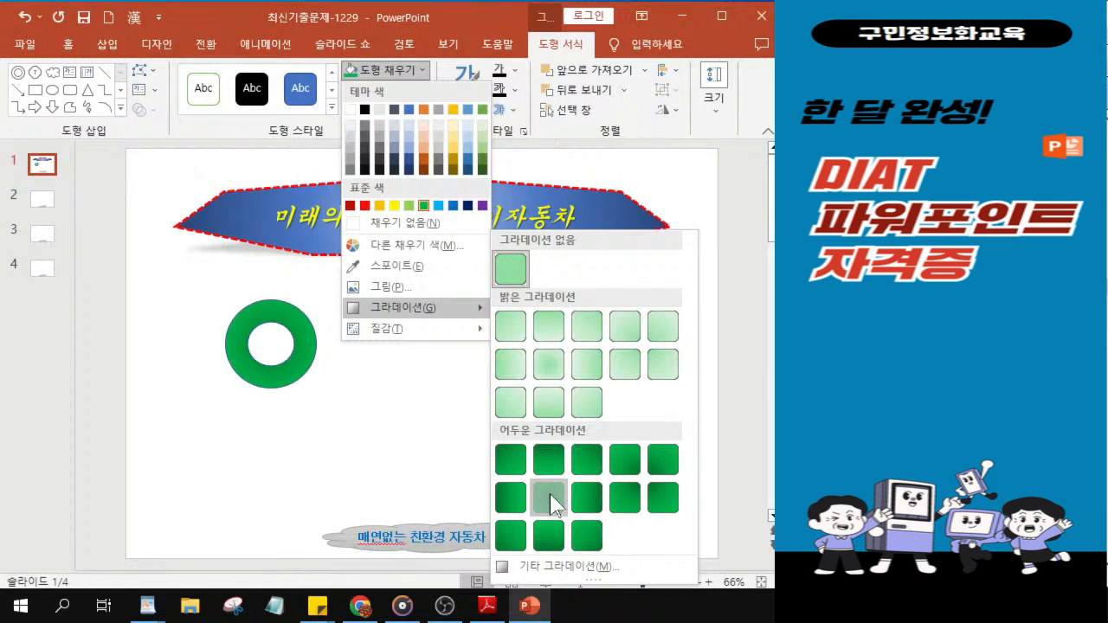
{"action": "left_click", "coordinate": [550, 493]}
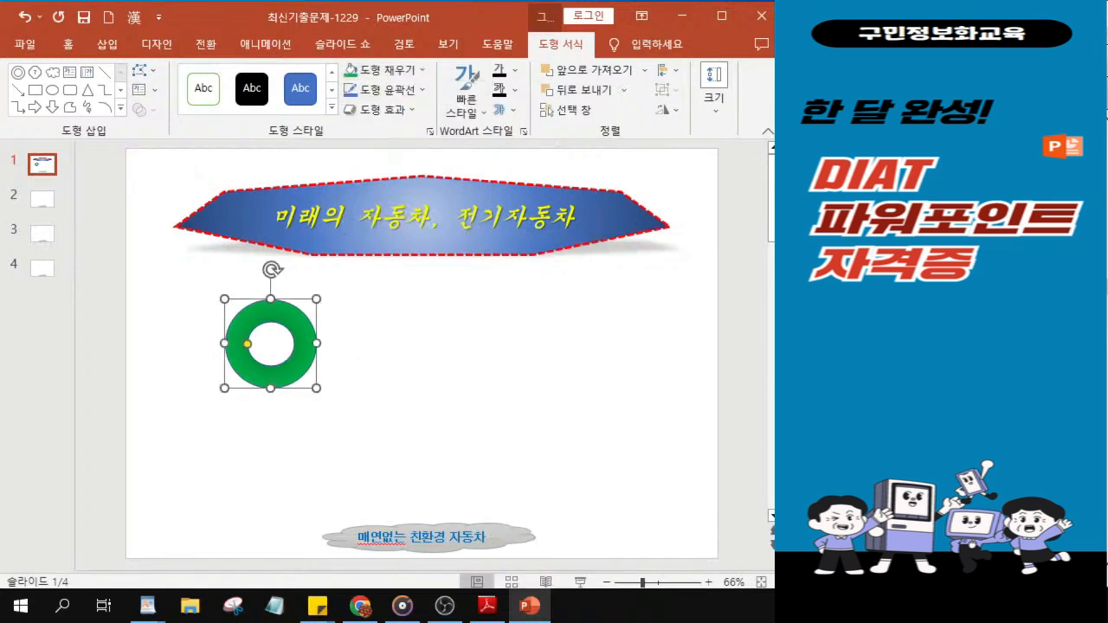
- Remove the donut's outline (윤곽선 없음)
{"action": "key", "text": "alt+Tab"}
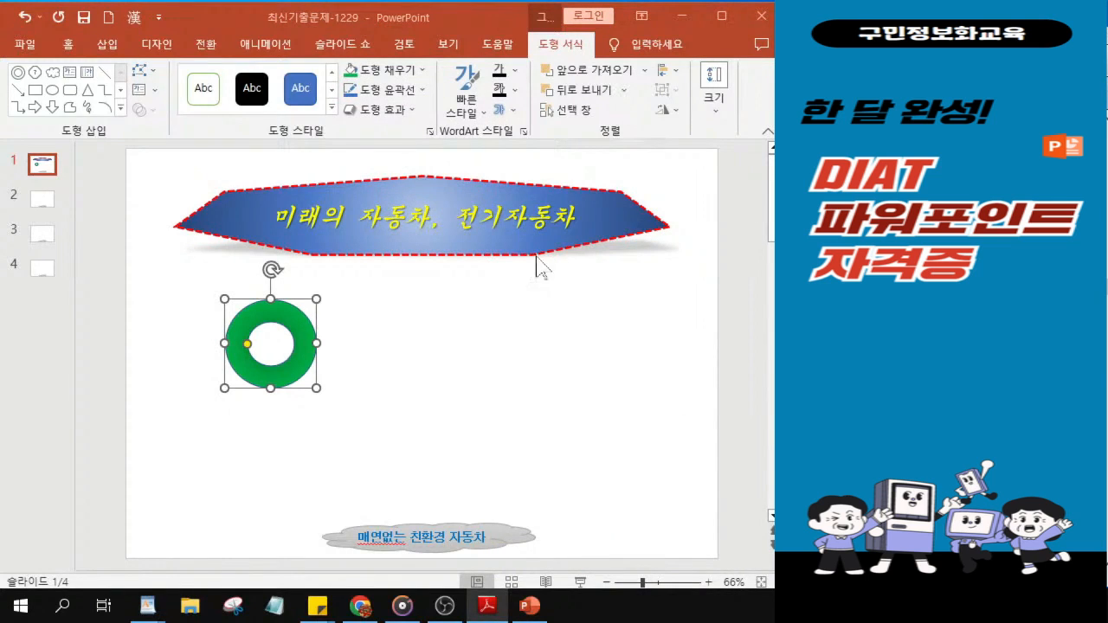
{"action": "left_click", "coordinate": [390, 94]}
{"action": "left_click", "coordinate": [388, 93]}
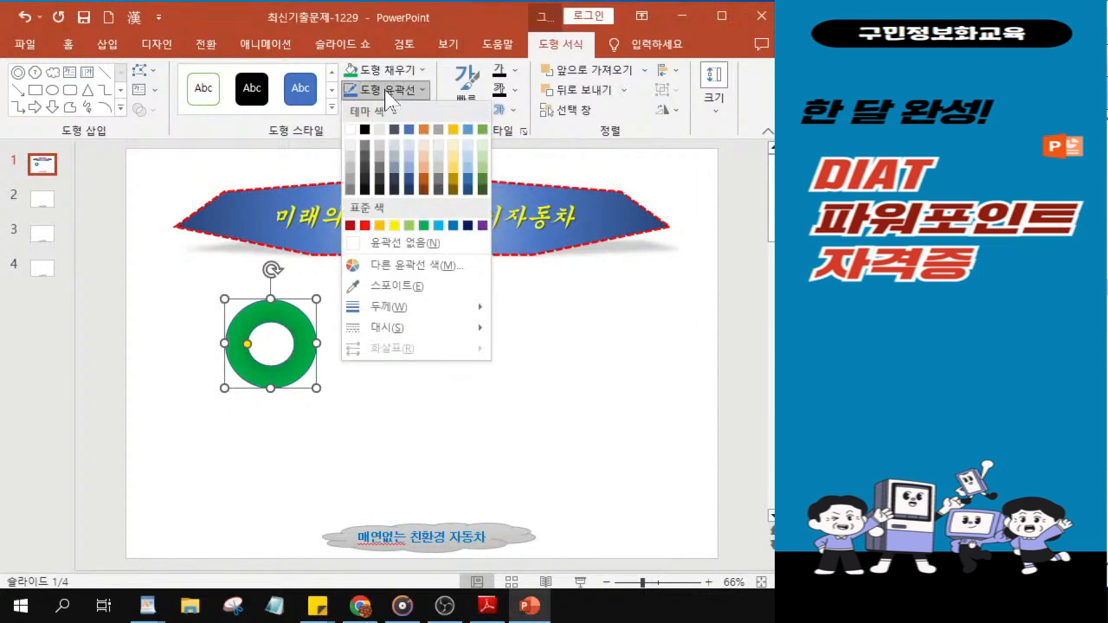
{"action": "left_click", "coordinate": [377, 246]}
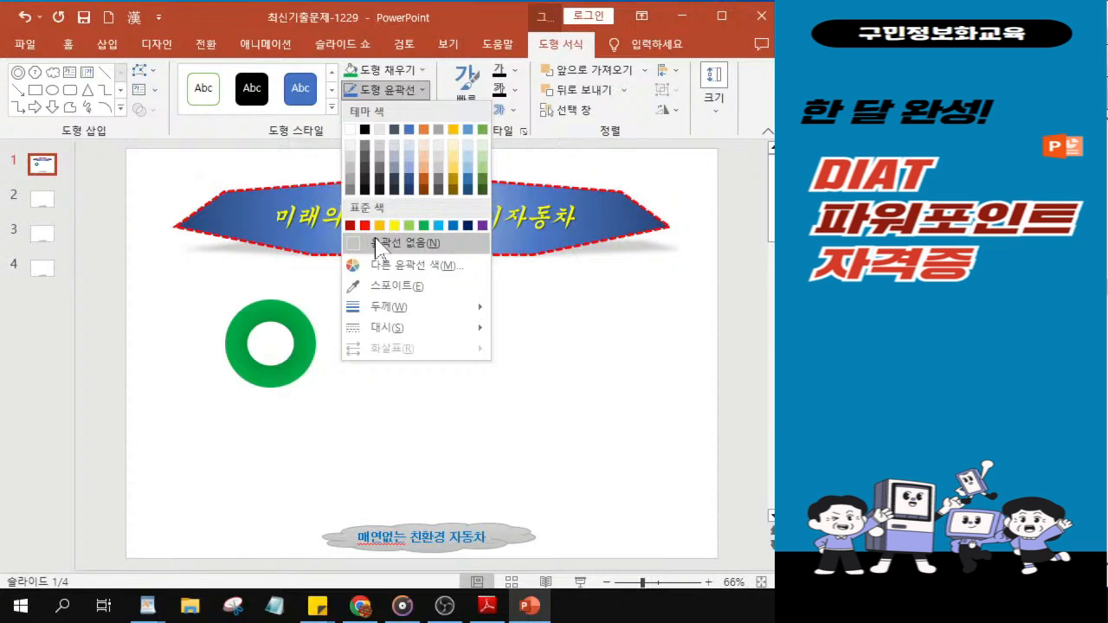
{"action": "left_click", "coordinate": [377, 245]}
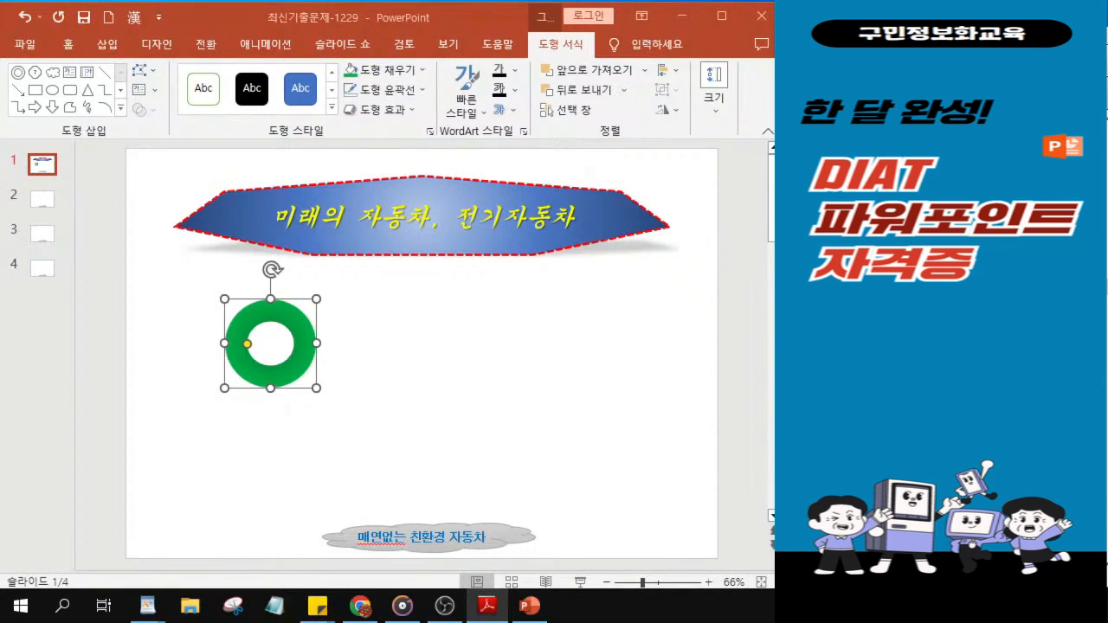
- Apply the inner (안쪽) top shadow effect to the donut
{"action": "left_click", "coordinate": [388, 114]}
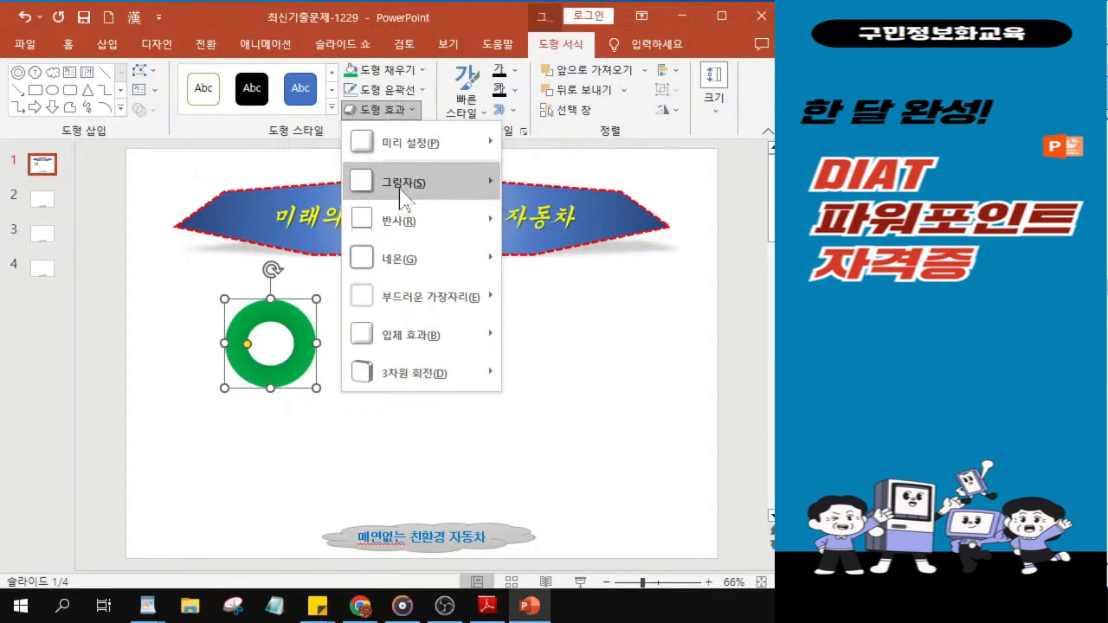
{"action": "mouse_move", "coordinate": [403, 199]}
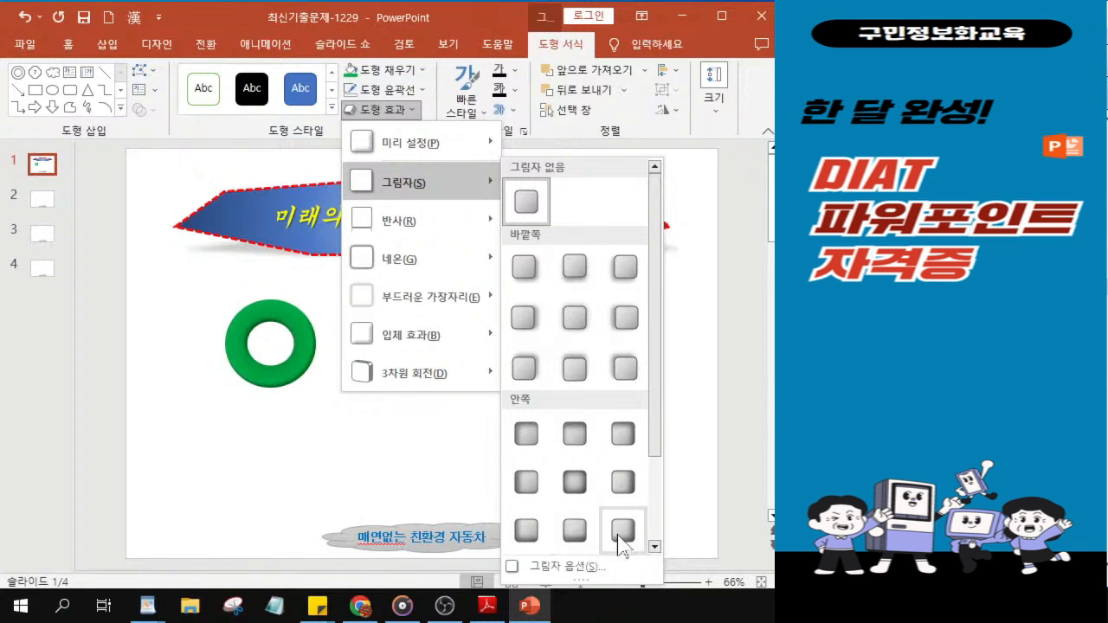
{"action": "scroll", "coordinate": [620, 541], "scroll_direction": "down", "scroll_amount": 2}
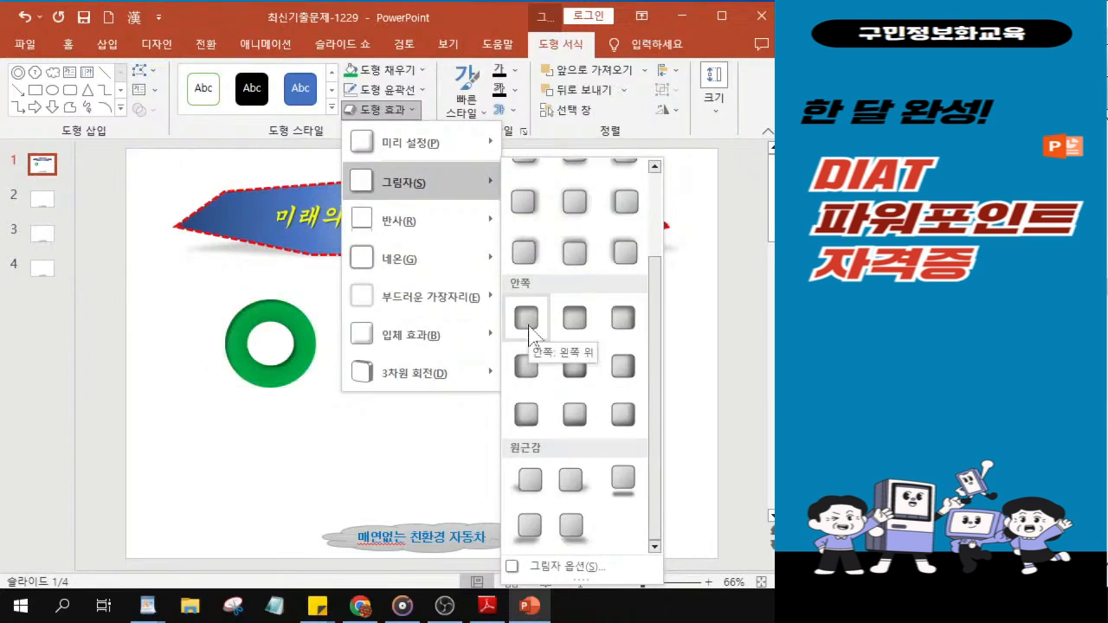
{"action": "left_click", "coordinate": [575, 320]}
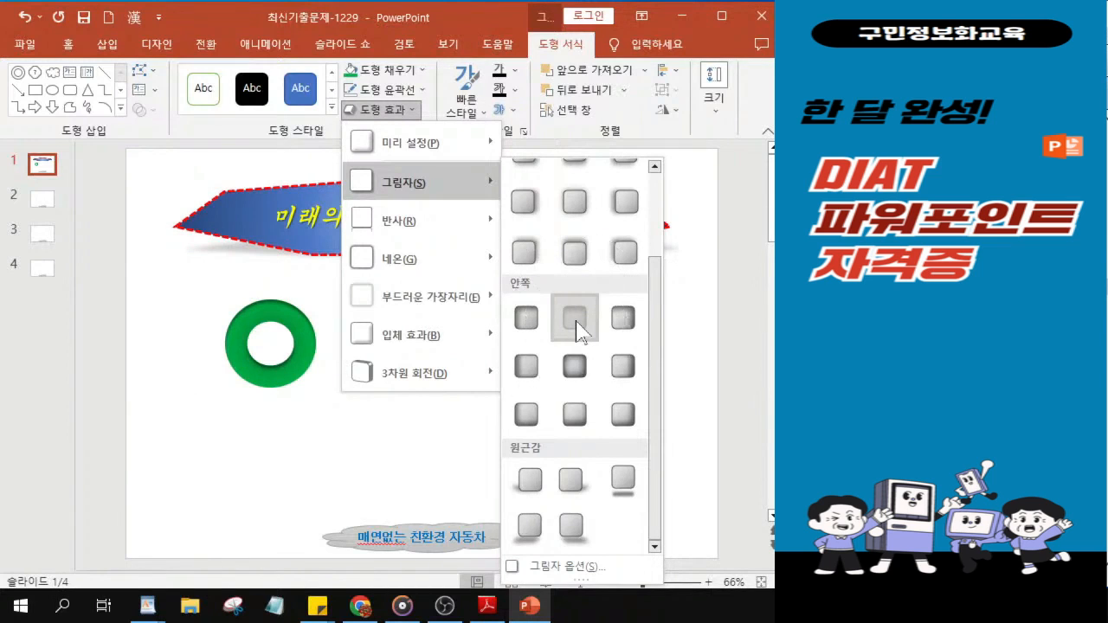
{"action": "left_click", "coordinate": [577, 324]}
{"action": "left_click", "coordinate": [575, 325]}
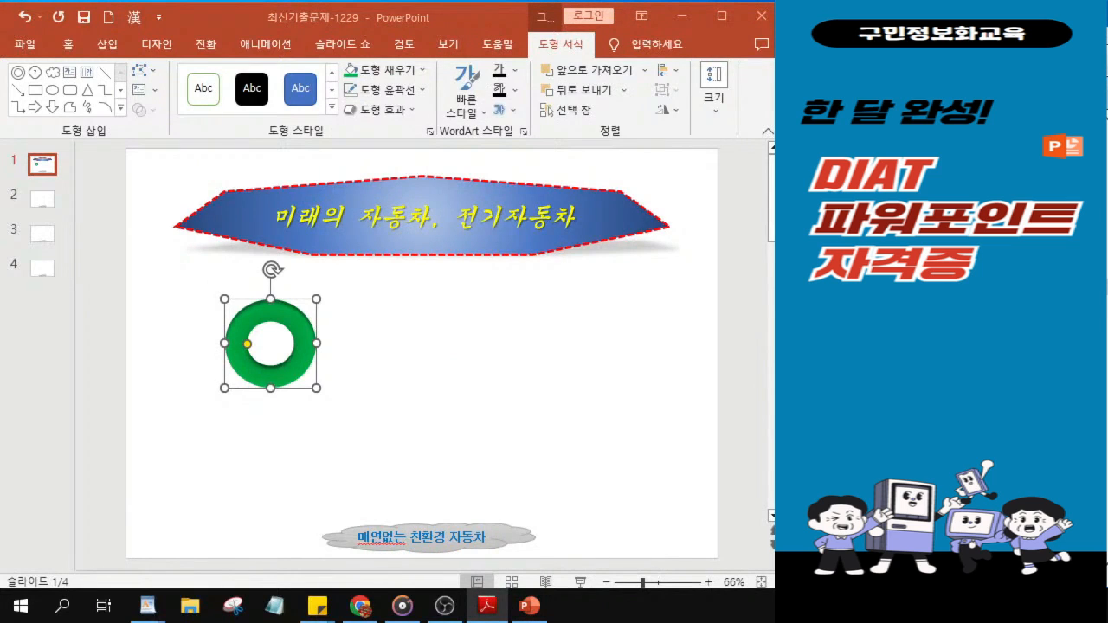
- Give the donut the tight (근접) reflection, the first of the reflection variations (반사 변형)
{"action": "left_click", "coordinate": [395, 111]}
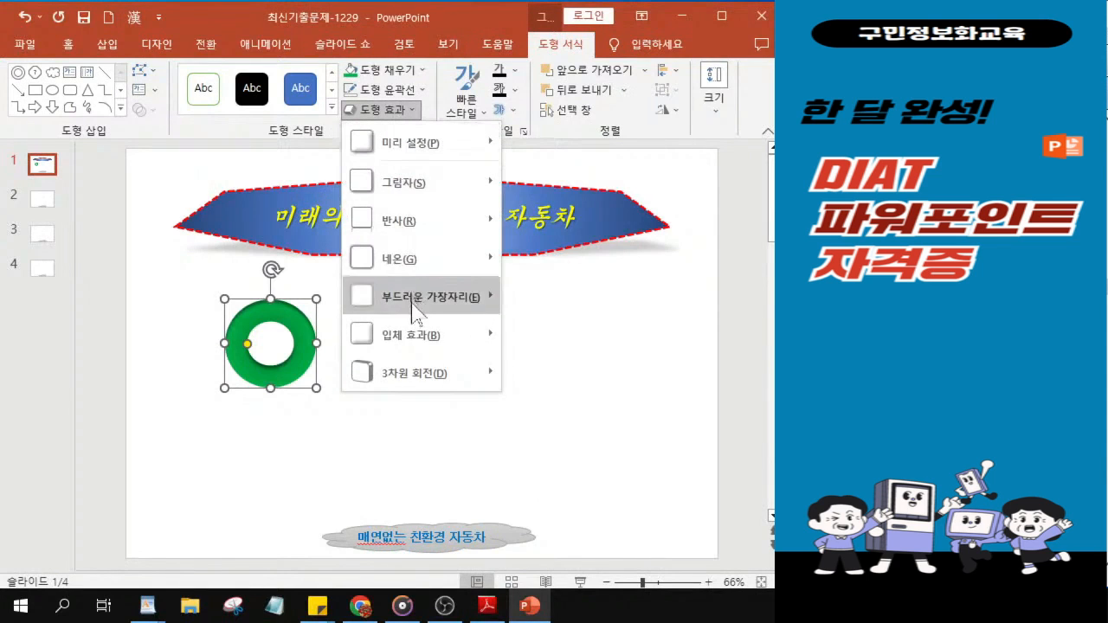
{"action": "mouse_move", "coordinate": [424, 232]}
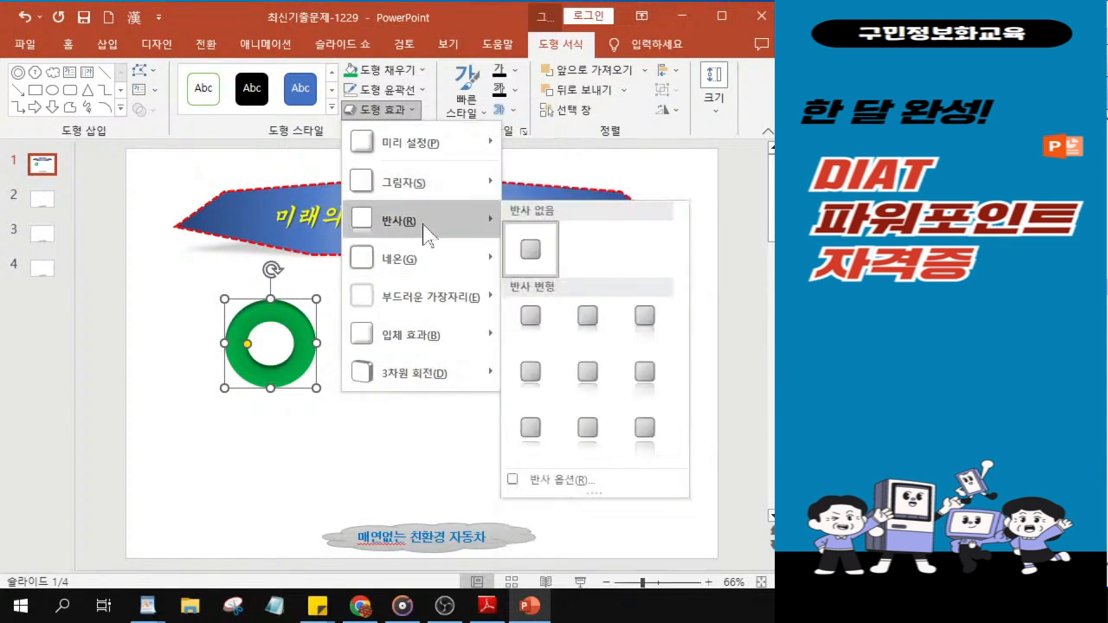
{"action": "left_click", "coordinate": [523, 318]}
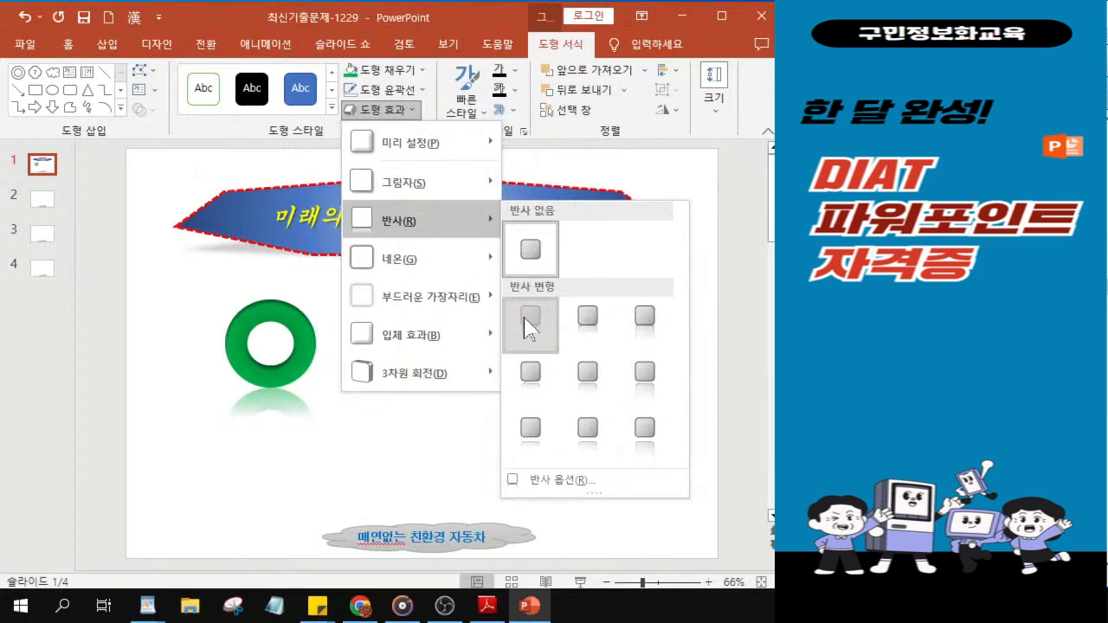
{"action": "left_click", "coordinate": [528, 325]}
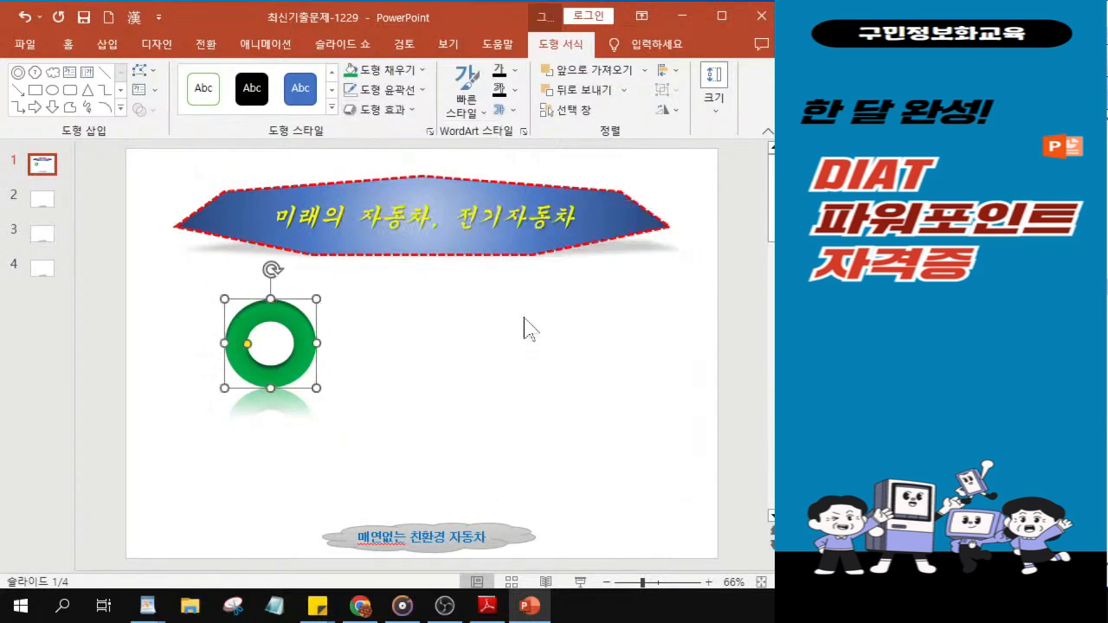
{"action": "key", "text": "alt+Tab"}
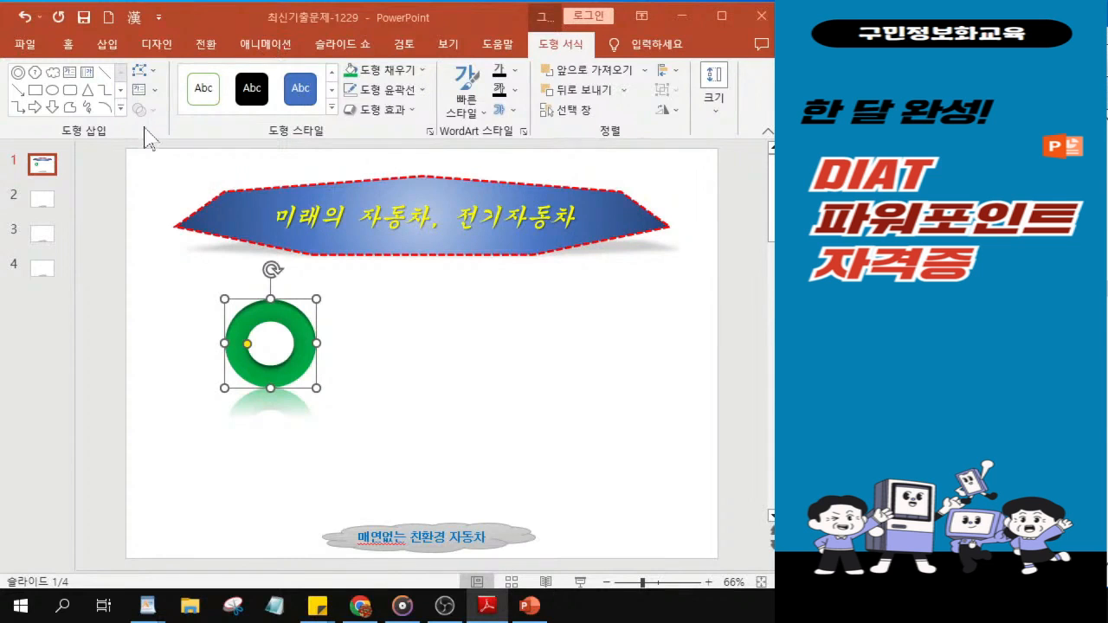
{"action": "key", "text": "ctrl"}
{"action": "key", "text": "ctrl"}
{"action": "key", "text": "ctrl"}
{"action": "key", "text": "ctrl"}
{"action": "key", "text": "ctrl"}
{"action": "key", "text": "ctrl"}
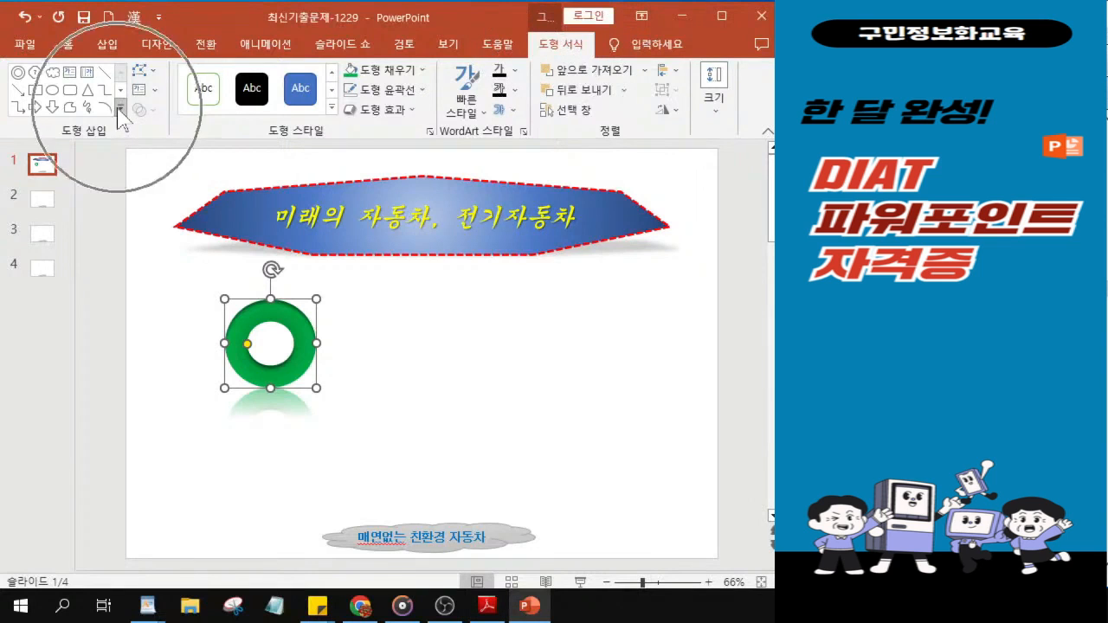
{"action": "key", "text": "ctrl"}
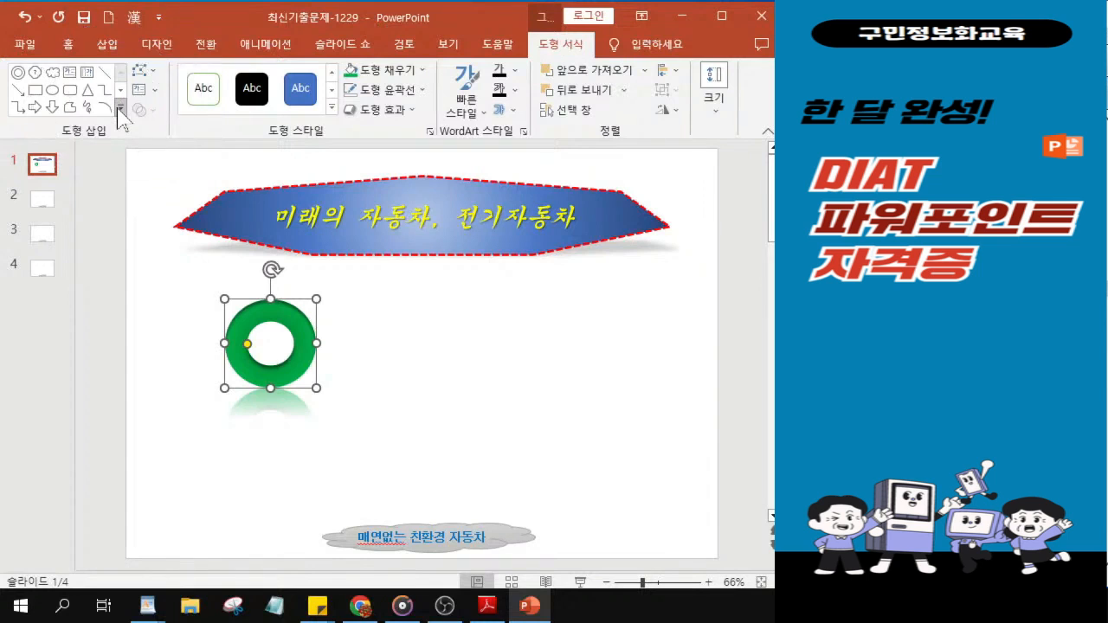
{"action": "key", "text": "ctrl"}
- Draw a lightning bolt basic shape below the heptagon title, opposite the green donut on the slide's right side
{"action": "left_click", "coordinate": [120, 109]}
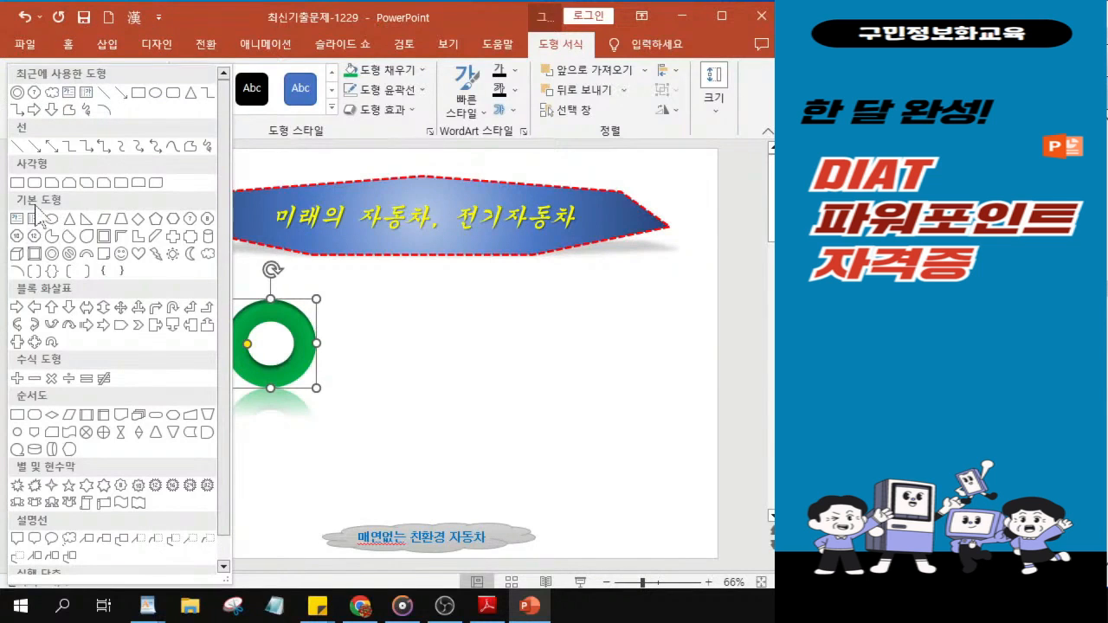
{"action": "key", "text": "ctrl"}
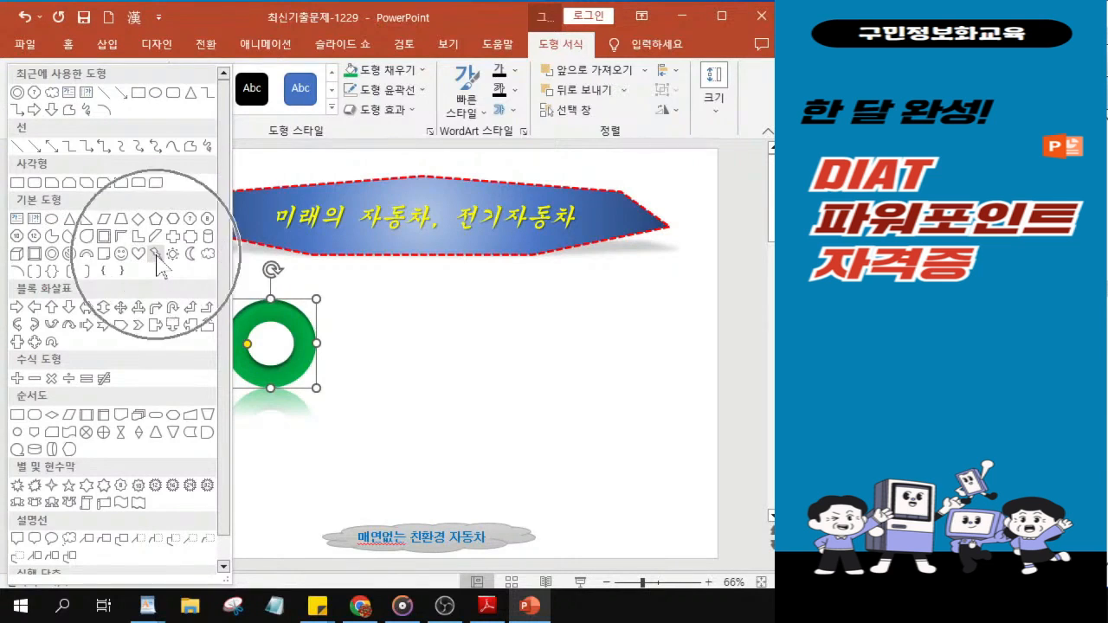
{"action": "key", "text": "ctrl"}
{"action": "key", "text": "ctrl"}
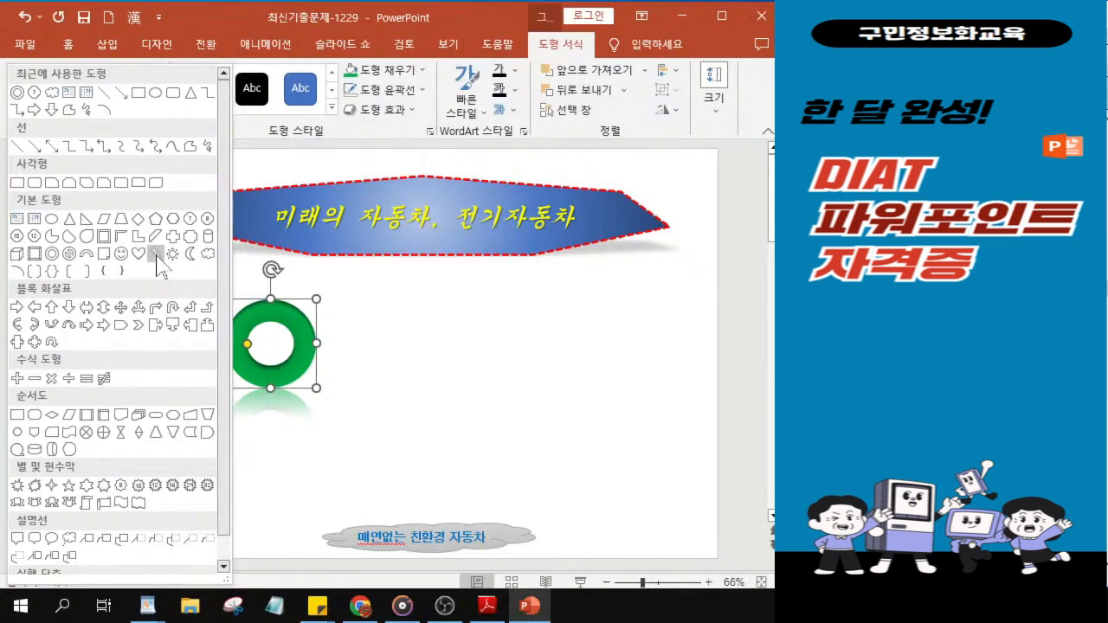
{"action": "key", "text": "ctrl"}
{"action": "key", "text": "ctrl"}
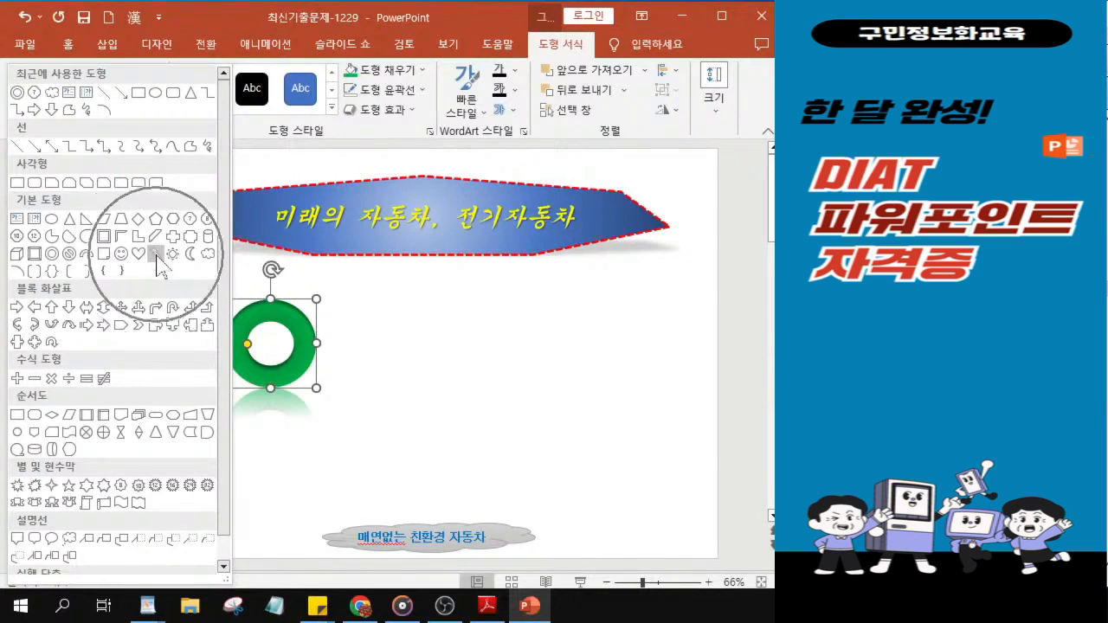
{"action": "key", "text": "ctrl"}
{"action": "key", "text": "ctrl"}
{"action": "key", "text": "ctrl"}
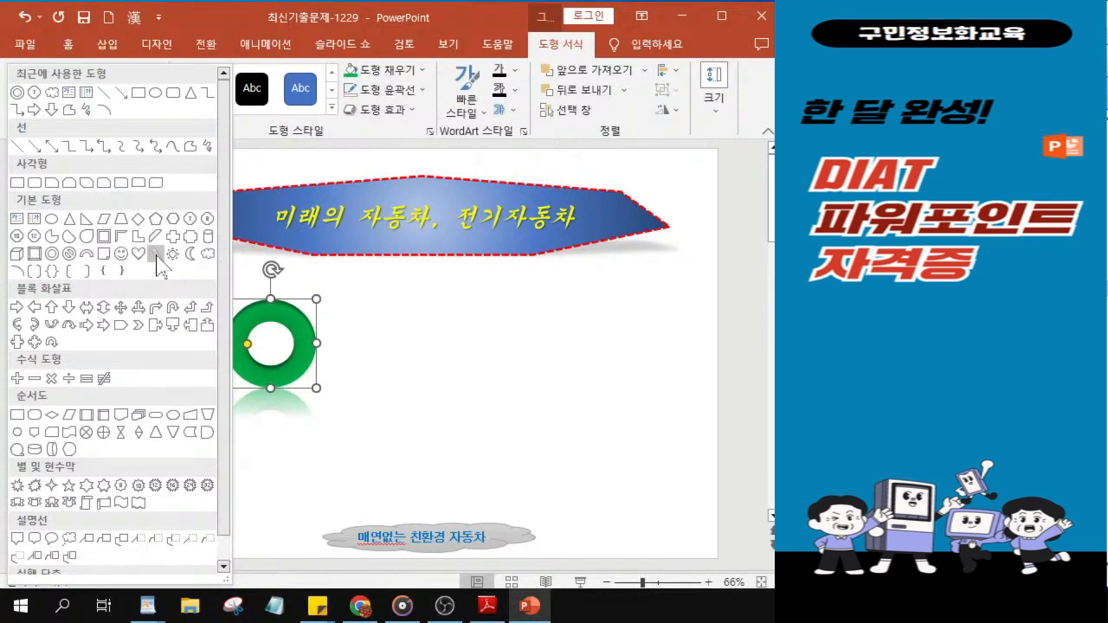
{"action": "key", "text": "ctrl"}
{"action": "left_click", "coordinate": [156, 257]}
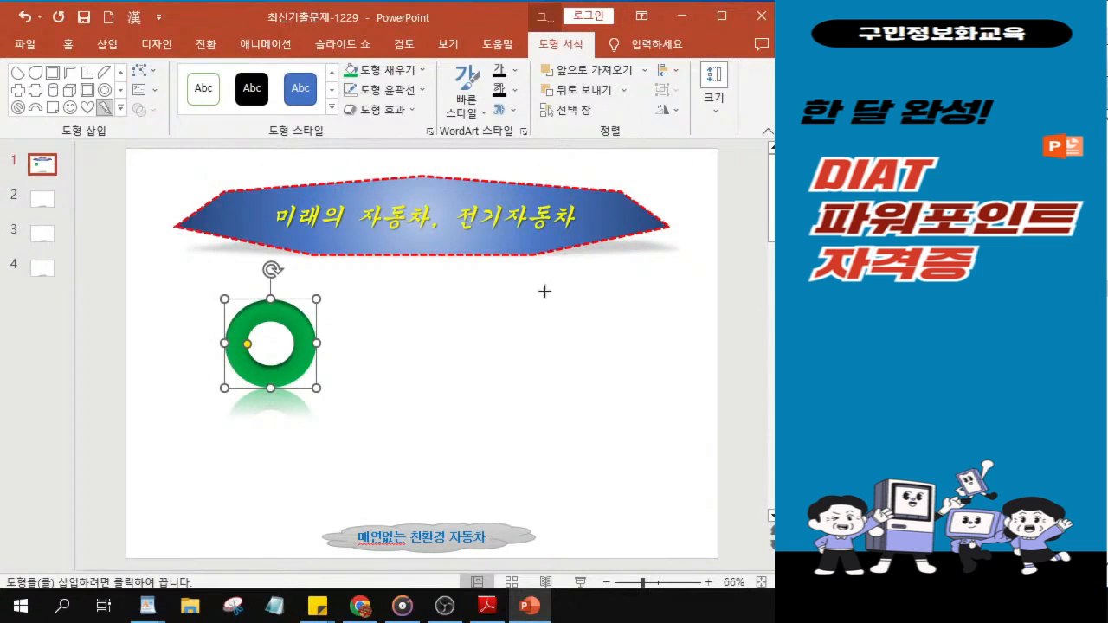
{"action": "left_click_drag", "start_coordinate": [560, 326], "coordinate": [618, 402]}
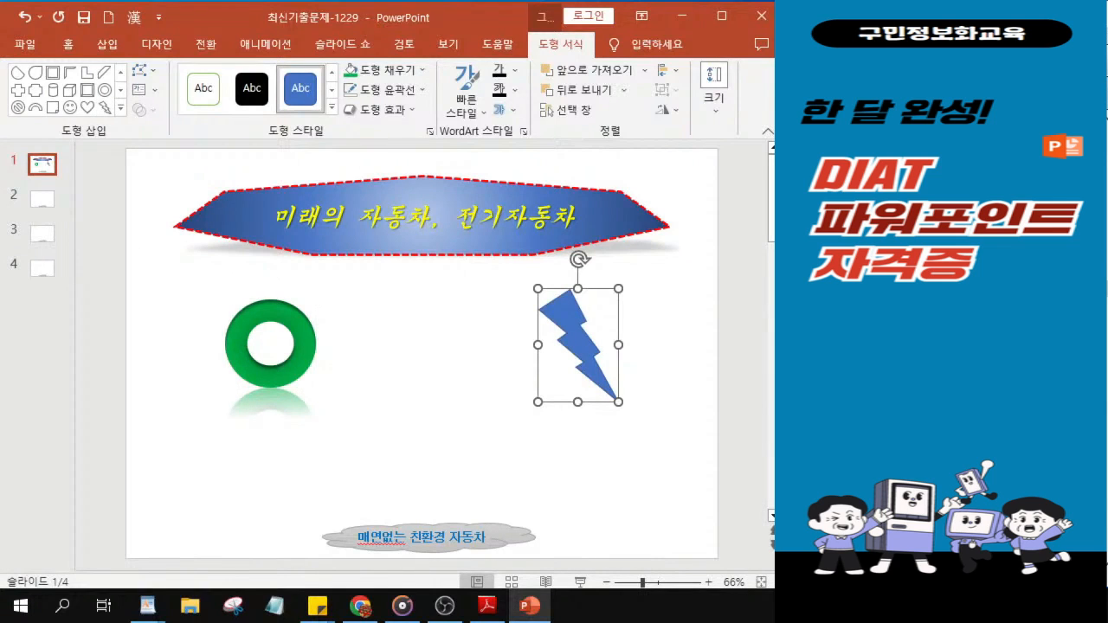
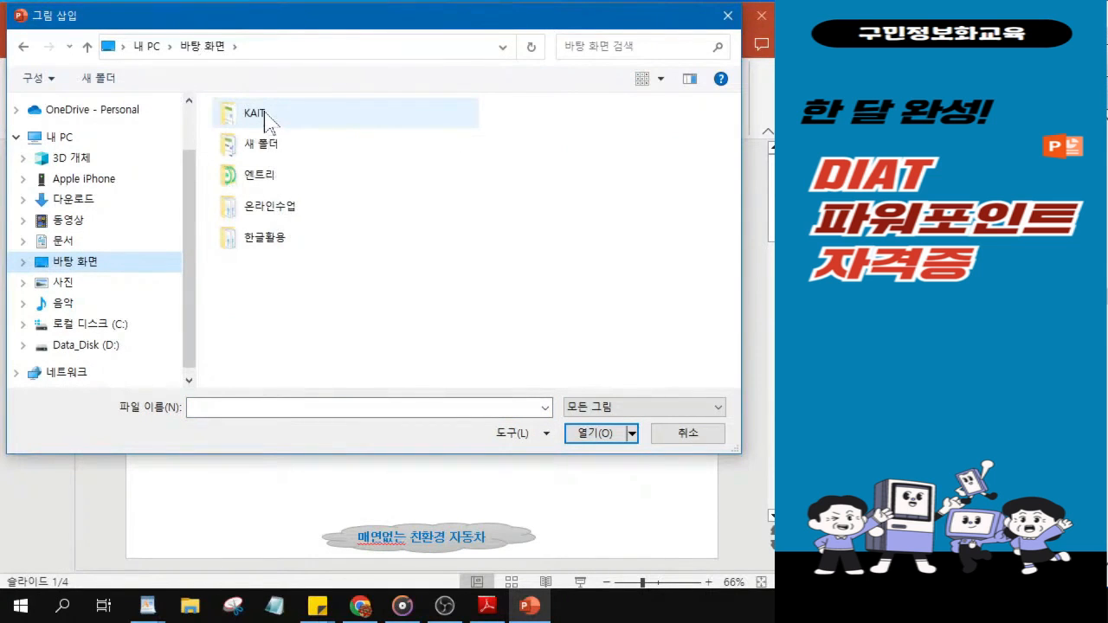
- Browse for the picture to insert in KAIT, folder 제2212회_디지털정보활용능력_프리젠테이션(파워포인트2016버전)_B형
{"action": "double_click", "coordinate": [259, 113]}
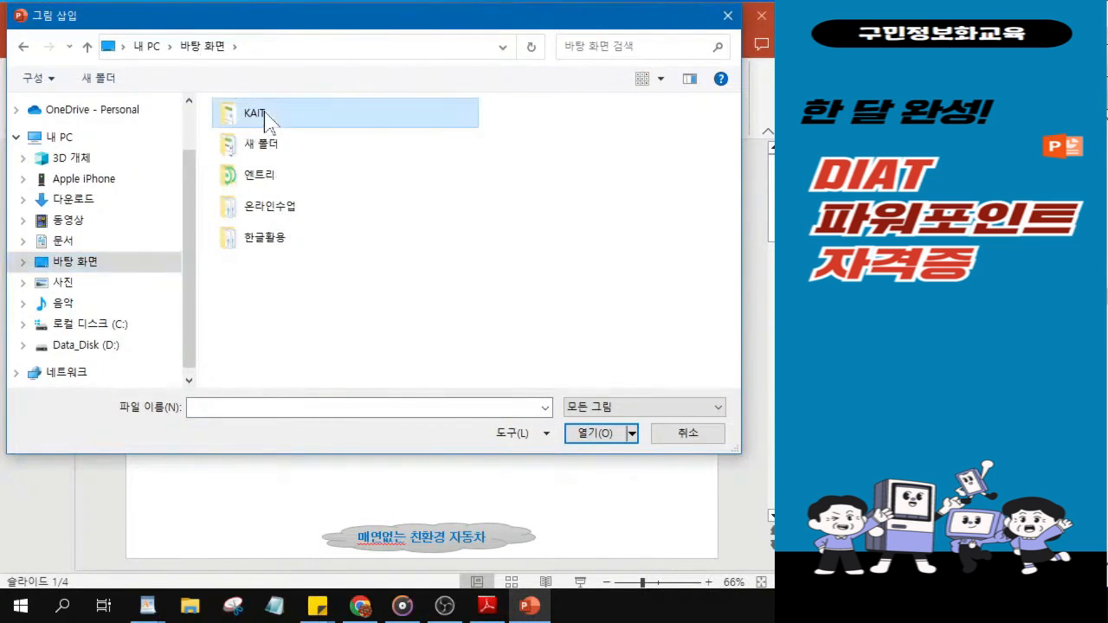
{"action": "left_click_drag", "start_coordinate": [539, 104], "coordinate": [583, 110]}
{"action": "left_click", "coordinate": [530, 240]}
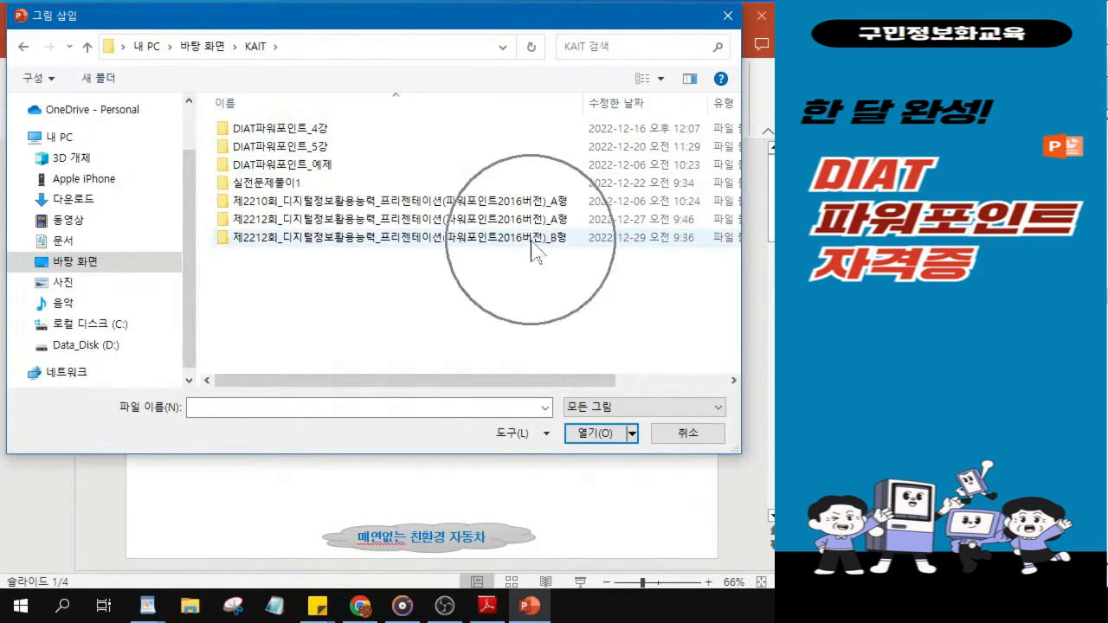
{"action": "left_click", "coordinate": [351, 242]}
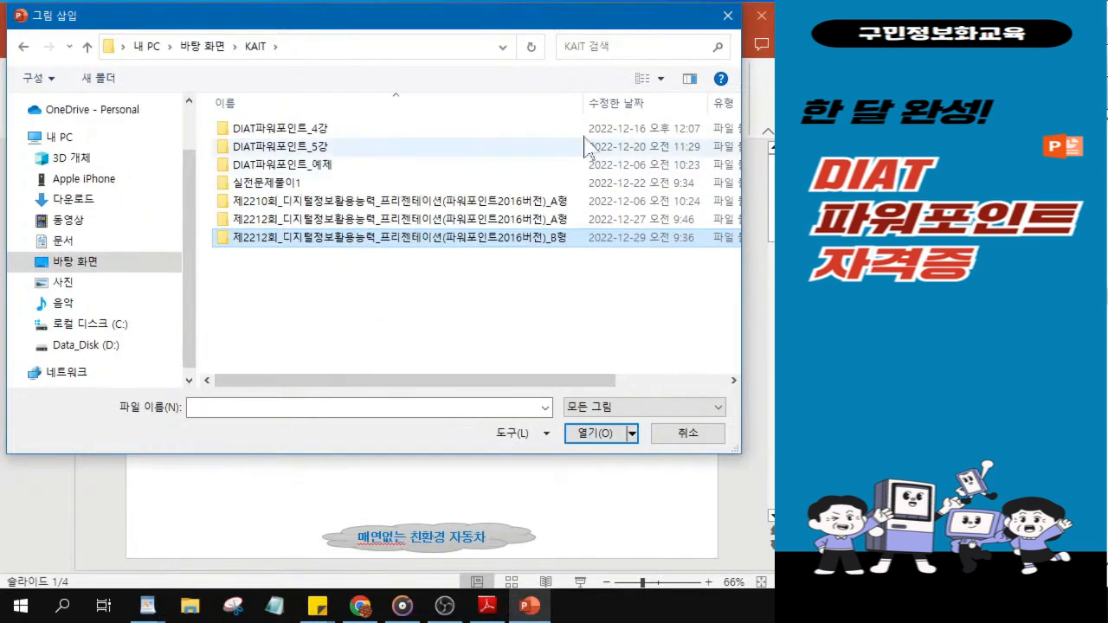
{"action": "left_click_drag", "start_coordinate": [583, 103], "coordinate": [518, 108]}
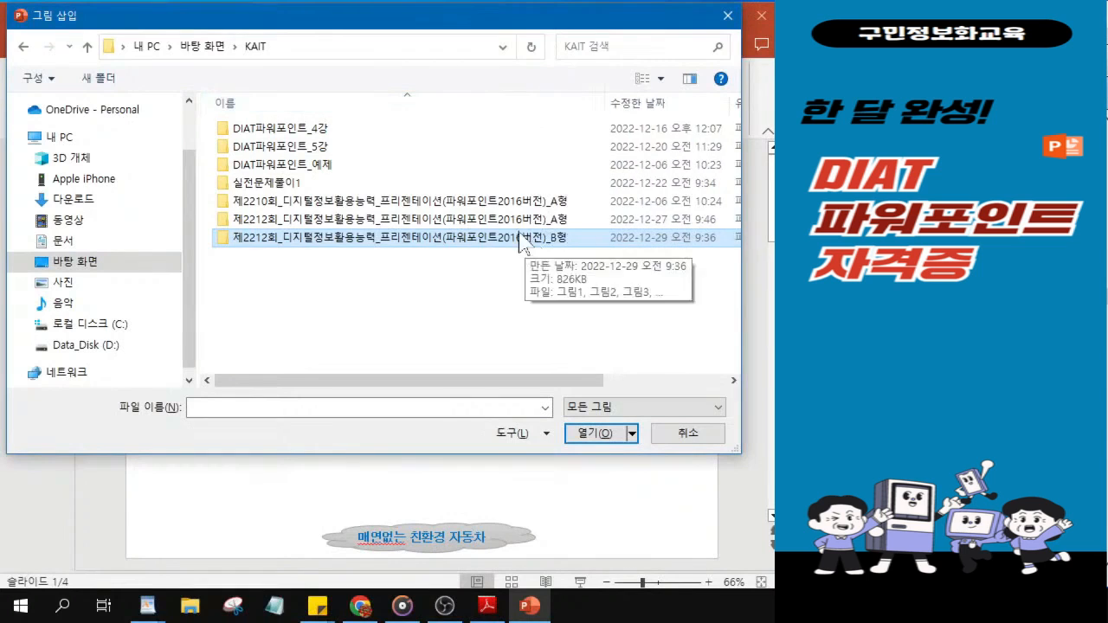
{"action": "key", "text": "ctrl"}
{"action": "key", "text": "ctrl"}
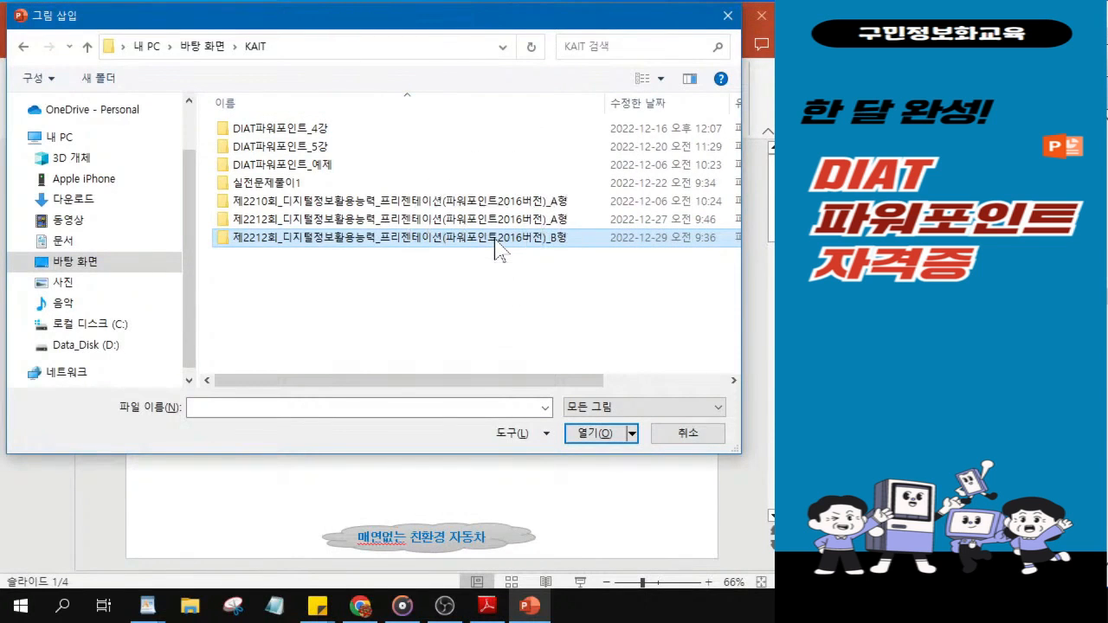
{"action": "double_click", "coordinate": [497, 247]}
- Insert the electric car picture 그림1 from the exam folder onto slide 1
{"action": "left_click", "coordinate": [269, 168]}
{"action": "key", "text": "ctrl"}
{"action": "key", "text": "ctrl"}
{"action": "left_click", "coordinate": [603, 438]}
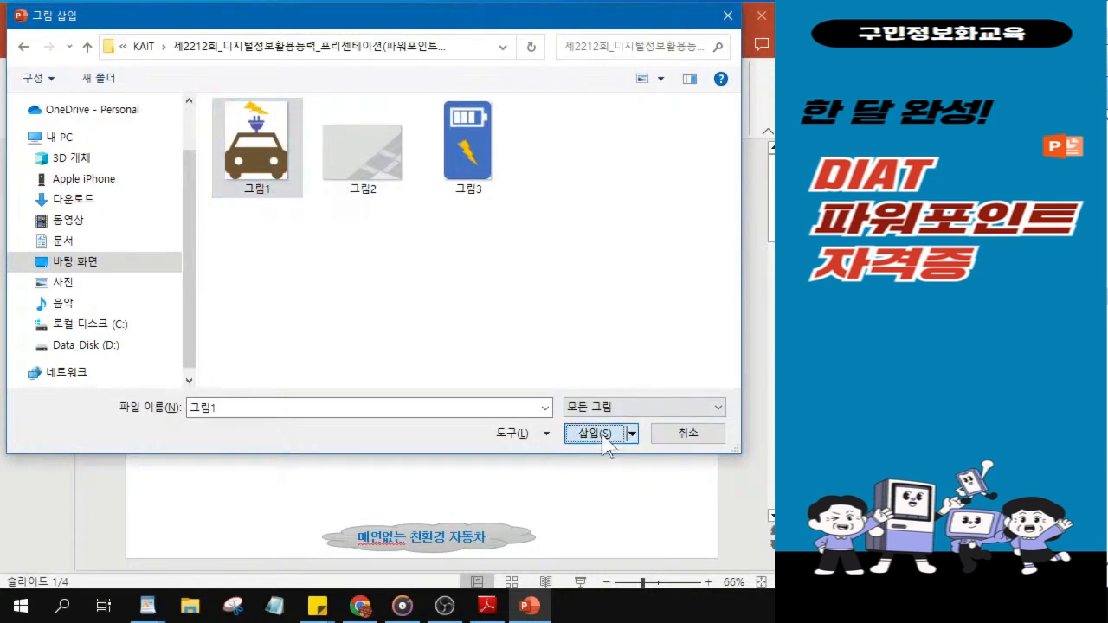
{"action": "key", "text": "ctrl"}
{"action": "left_click", "coordinate": [604, 437]}
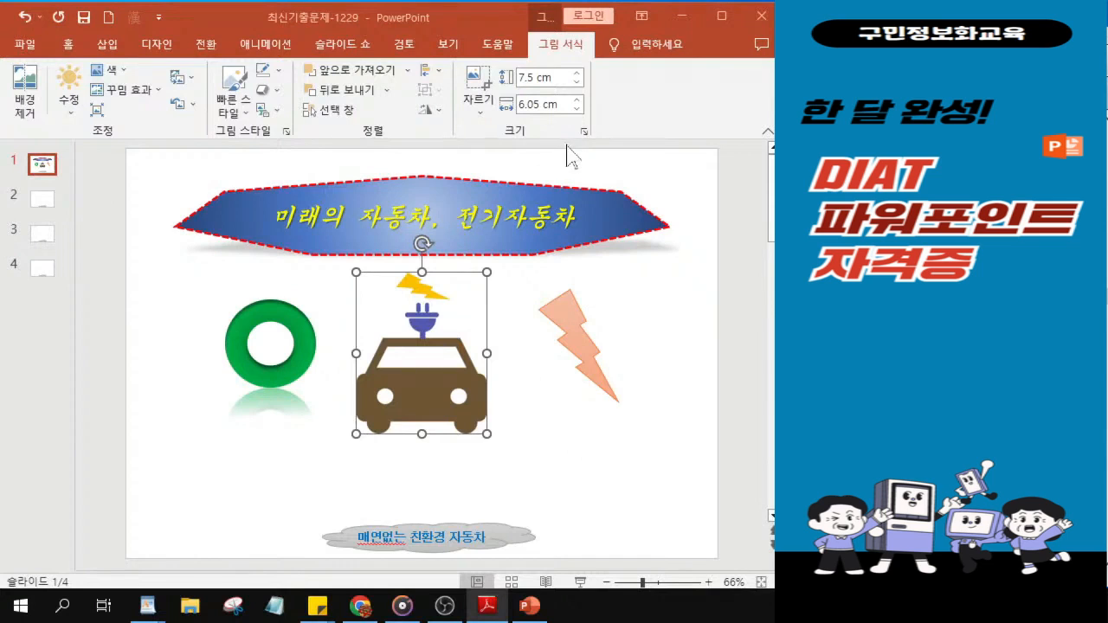
- Open the picture format settings (그림 서식) for the inserted car picture
{"action": "right_click", "coordinate": [401, 307]}
{"action": "left_click", "coordinate": [461, 551]}
{"action": "key", "text": "ctrl"}
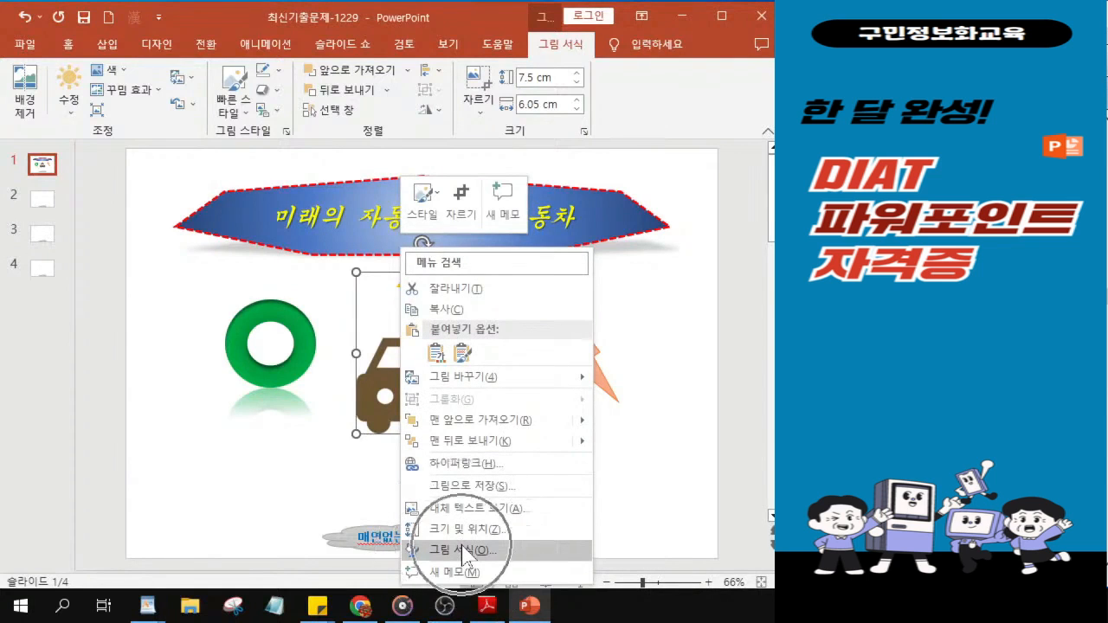
{"action": "key", "text": "ctrl"}
{"action": "key", "text": "ctrl"}
{"action": "right_click", "coordinate": [377, 357]}
{"action": "key", "text": "ctrl"}
{"action": "key", "text": "ctrl"}
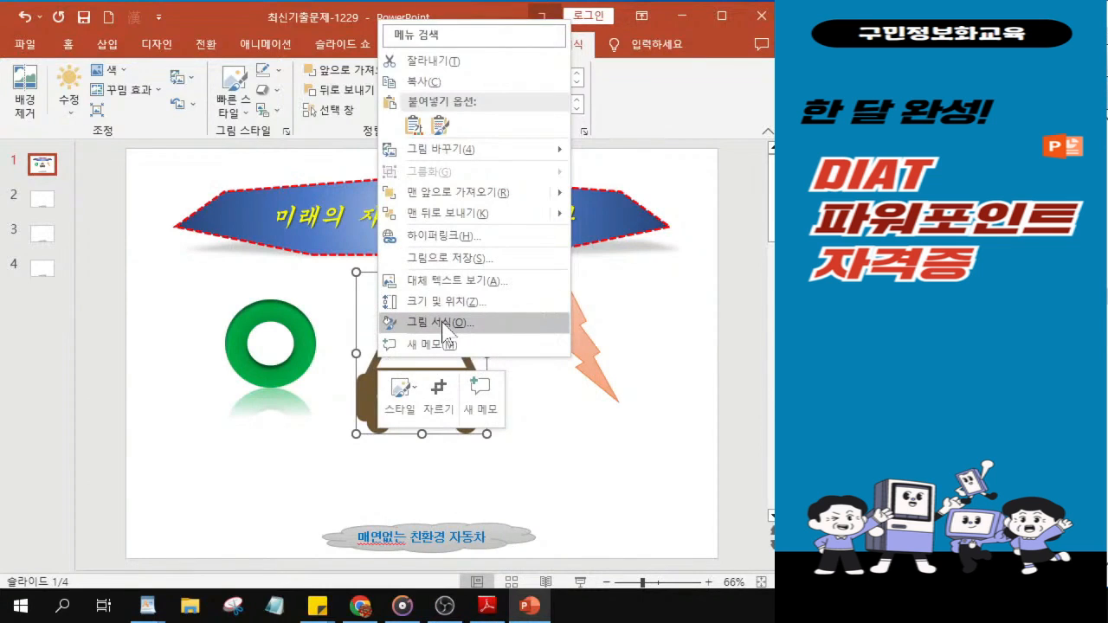
{"action": "left_click", "coordinate": [443, 323]}
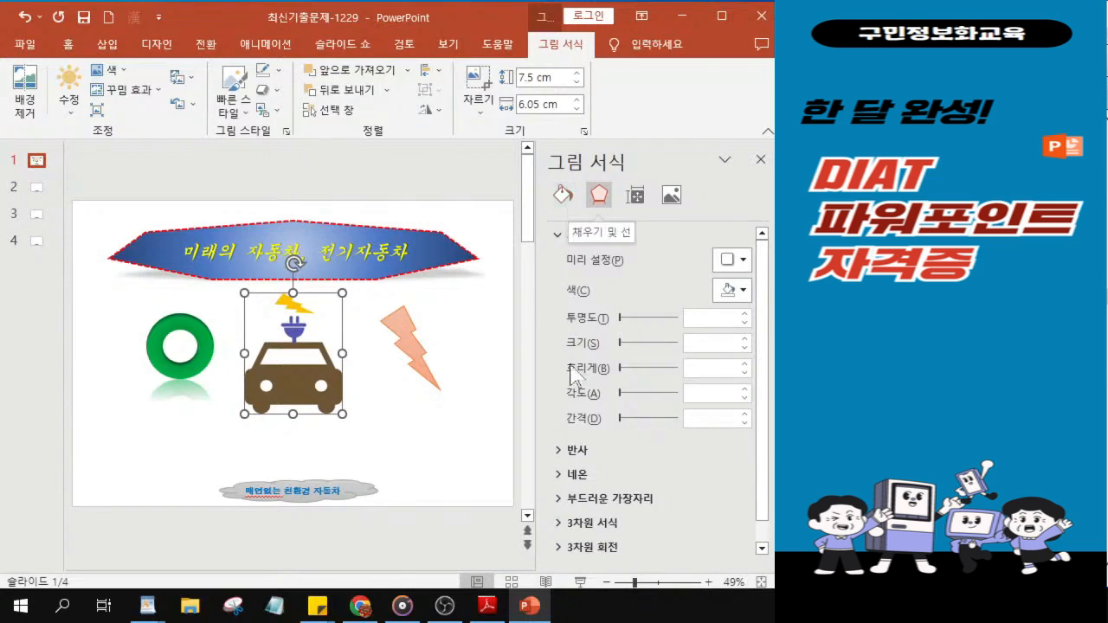
- Turn off the lock aspect ratio option (가로 세로 비율 고정) in the car picture's size settings
{"action": "left_click", "coordinate": [643, 201]}
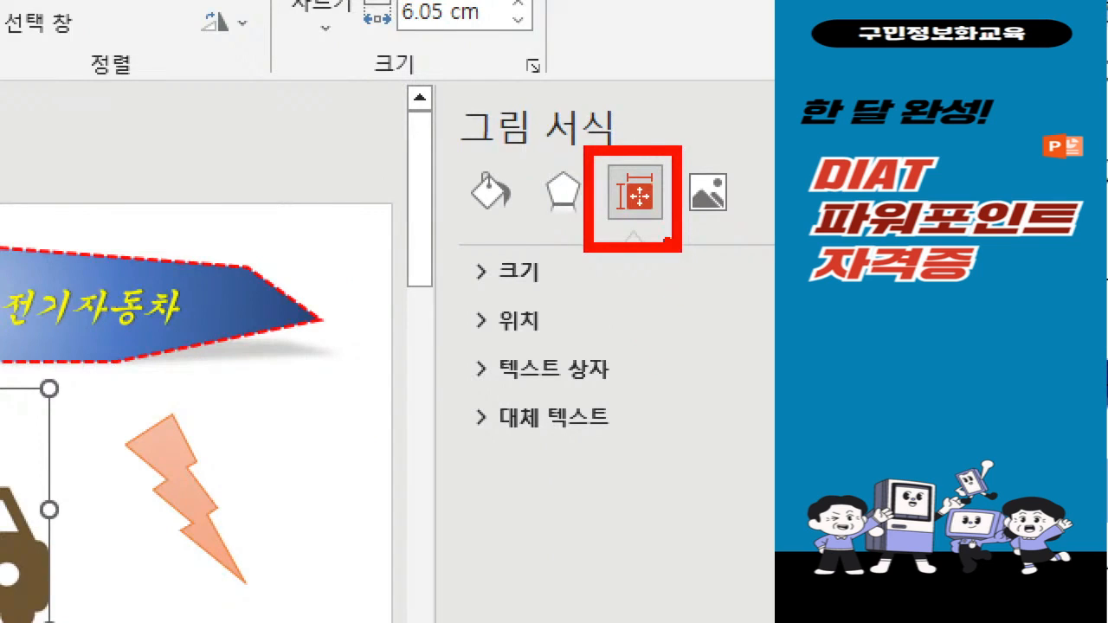
{"action": "mouse_move", "coordinate": [618, 119]}
{"action": "left_mouse_down"}
{"action": "mouse_move", "coordinate": [645, 139]}
{"action": "mouse_move", "coordinate": [693, 102]}
{"action": "left_mouse_up"}
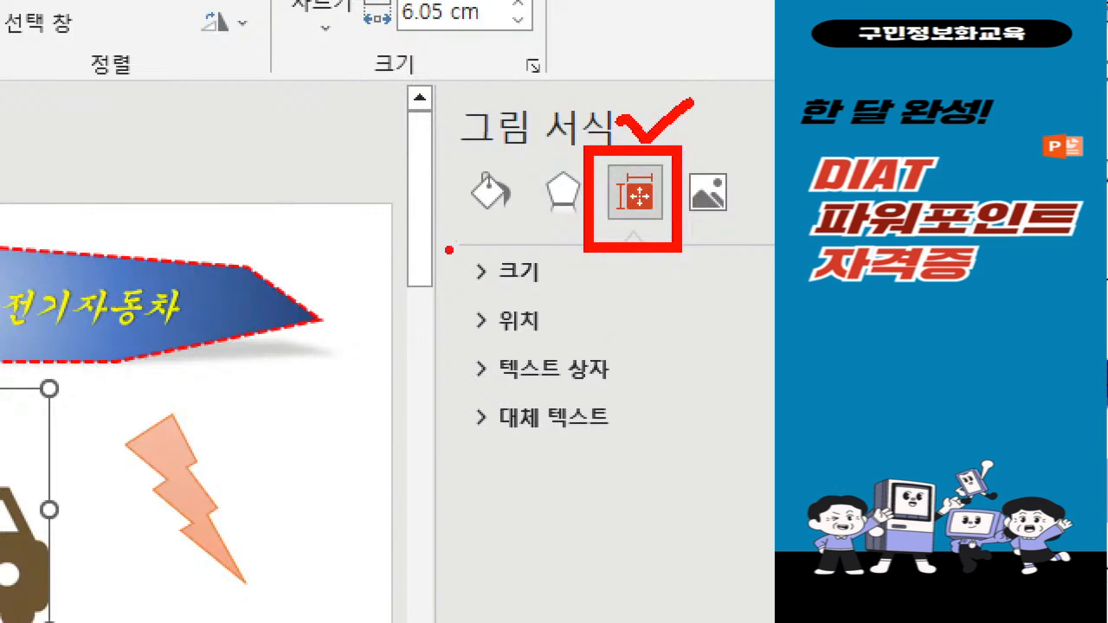
{"action": "left_click_drag", "start_coordinate": [448, 245], "coordinate": [567, 306]}
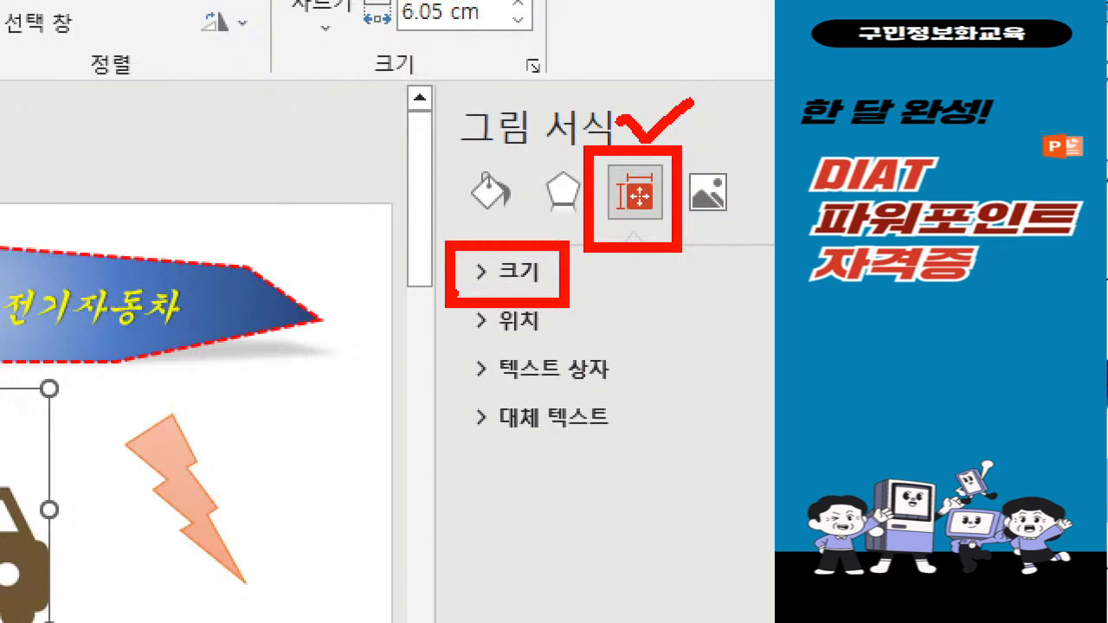
{"action": "key", "text": "Escape"}
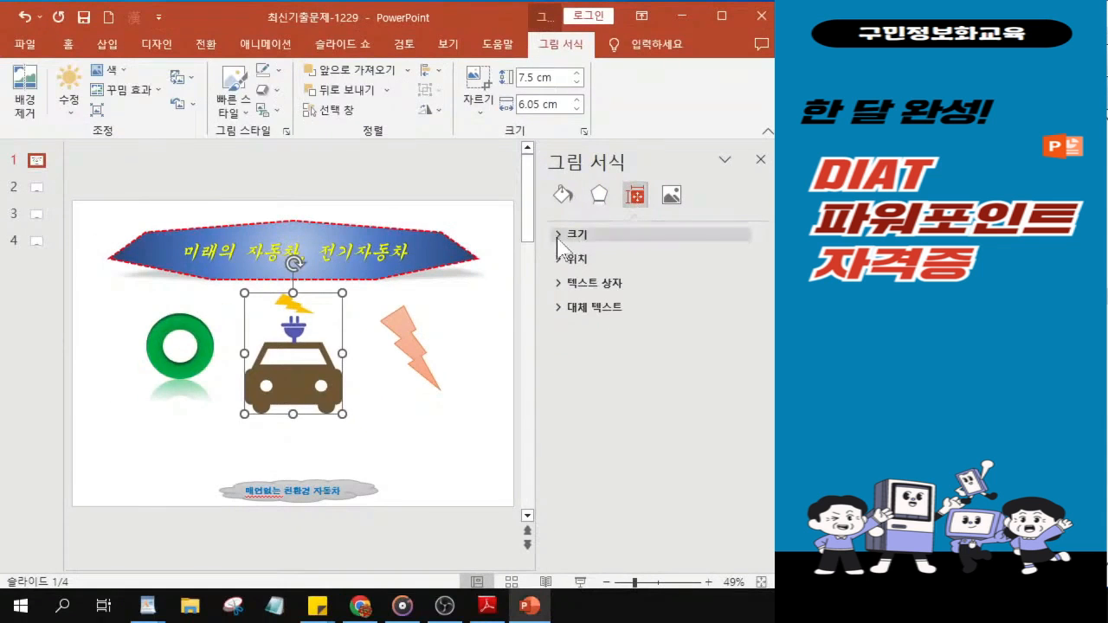
{"action": "left_click", "coordinate": [558, 238]}
{"action": "key", "text": "ctrl"}
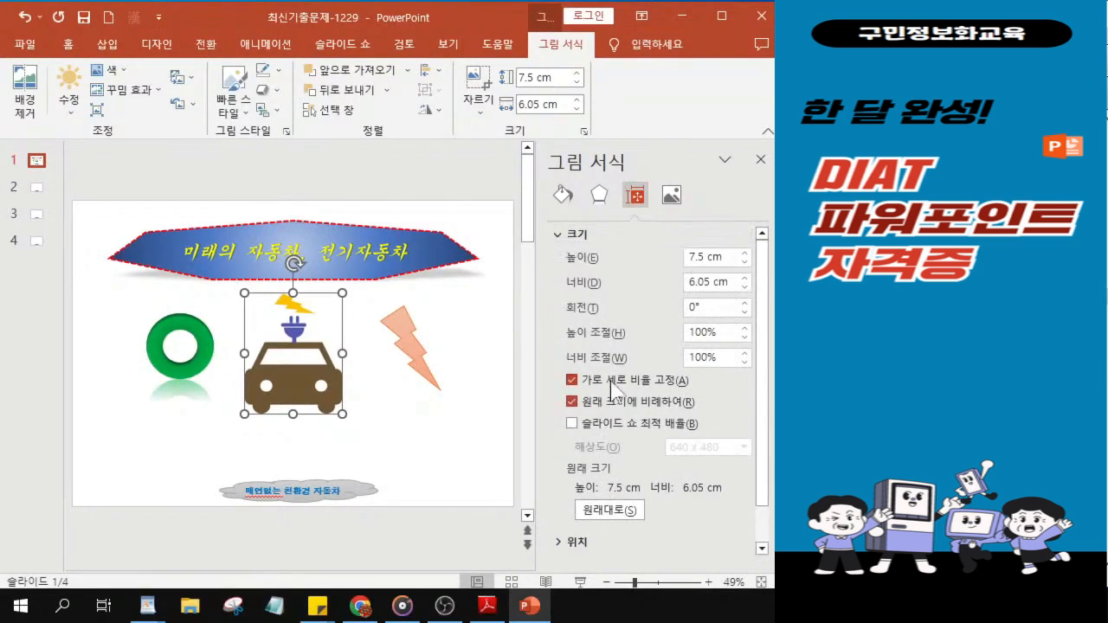
{"action": "left_click", "coordinate": [571, 381]}
{"action": "key", "text": "ctrl"}
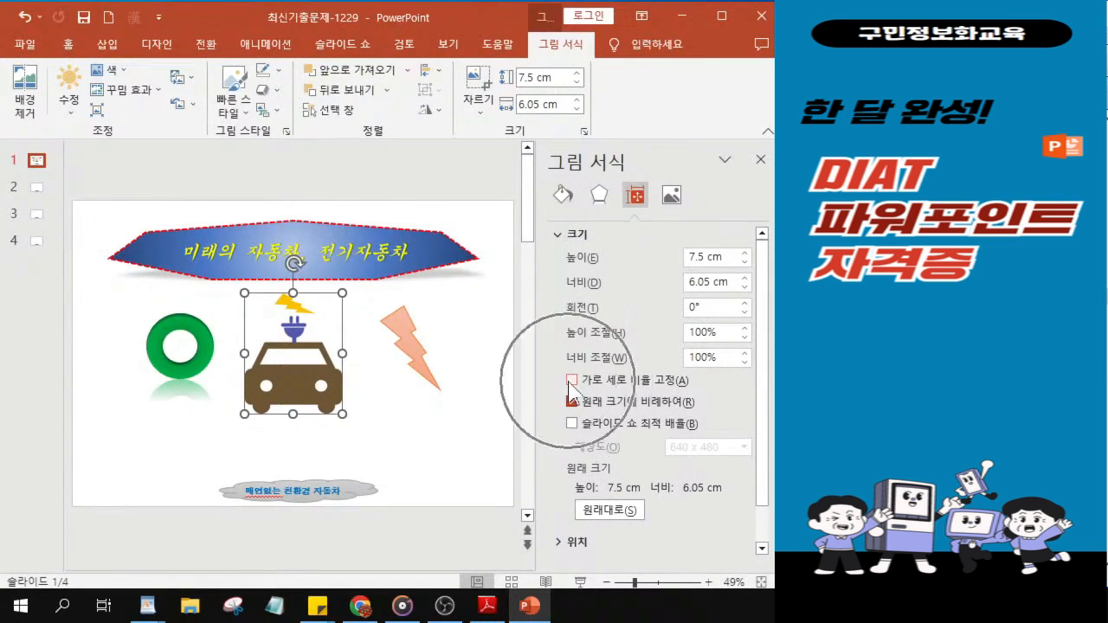
{"action": "left_click", "coordinate": [703, 257]}
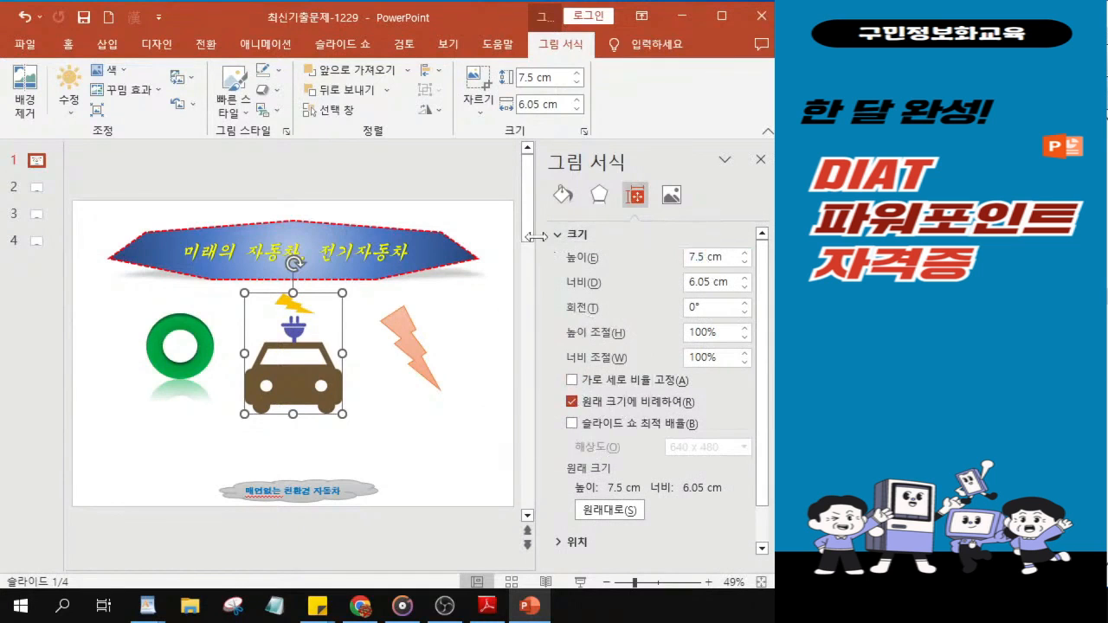
{"action": "key", "text": "Tab"}
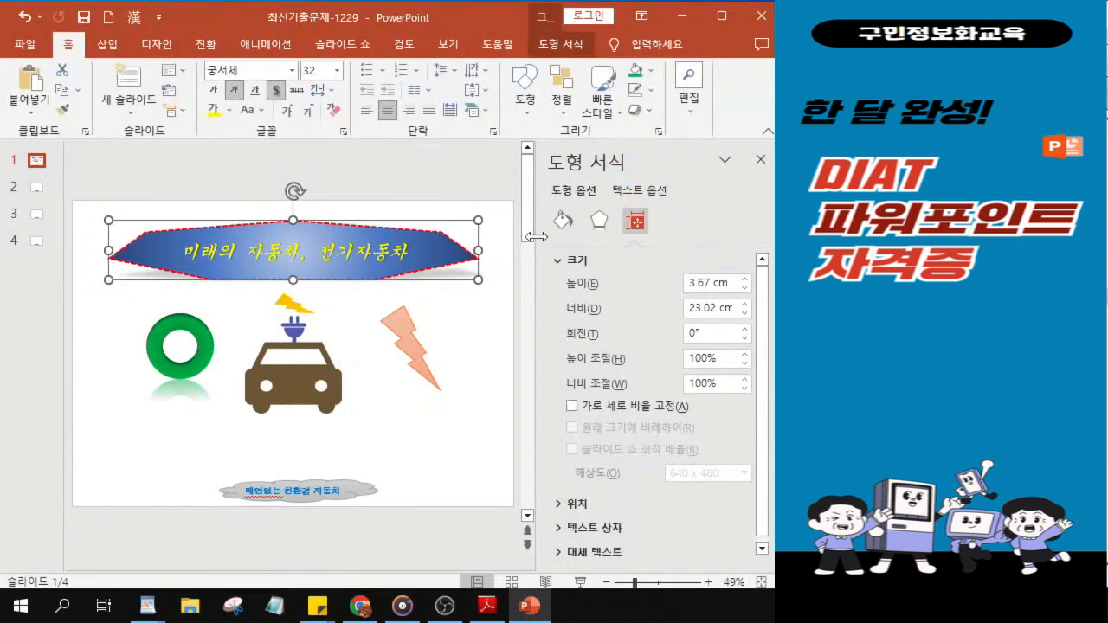
{"action": "double_click", "coordinate": [697, 283]}
{"action": "type", "text": "8"}
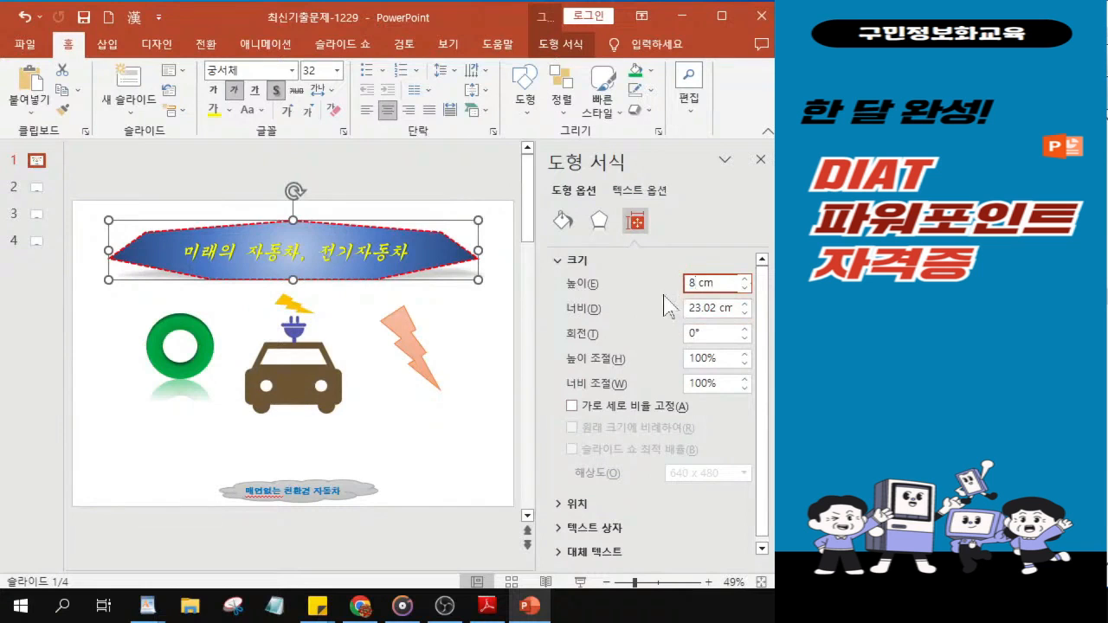
{"action": "key", "text": "ctrl+z"}
- Set the car picture's height to 8 cm and its width to 6 cm
{"action": "left_click", "coordinate": [286, 385]}
{"action": "left_click", "coordinate": [693, 257]}
{"action": "double_click", "coordinate": [693, 257]}
{"action": "type", "text": "8"}
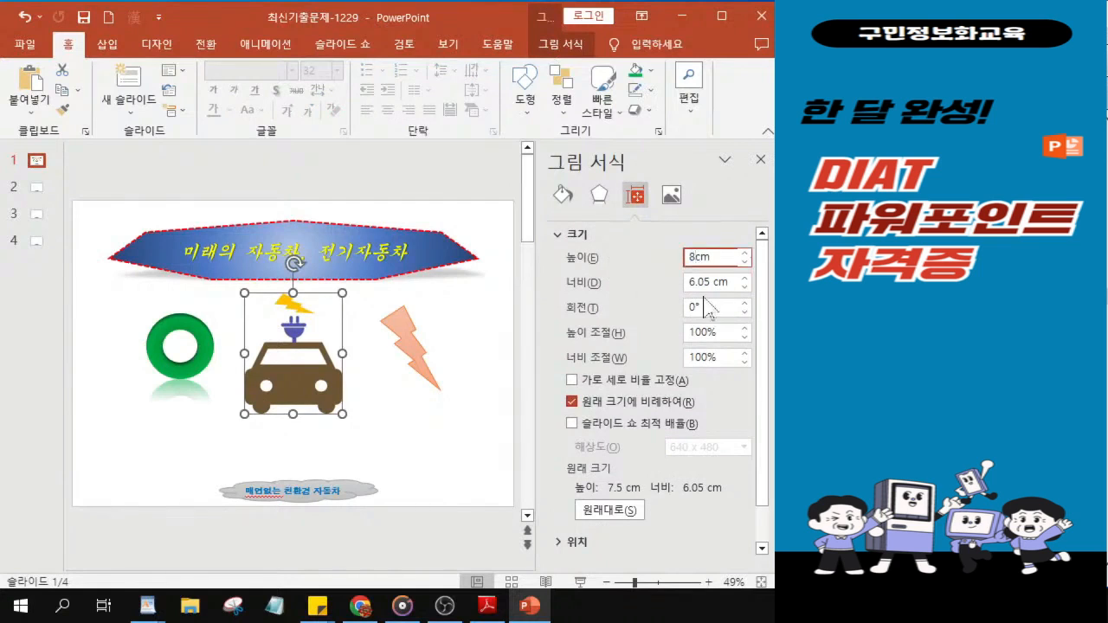
{"action": "key", "text": "shift+Home"}
{"action": "type", "text": "6"}
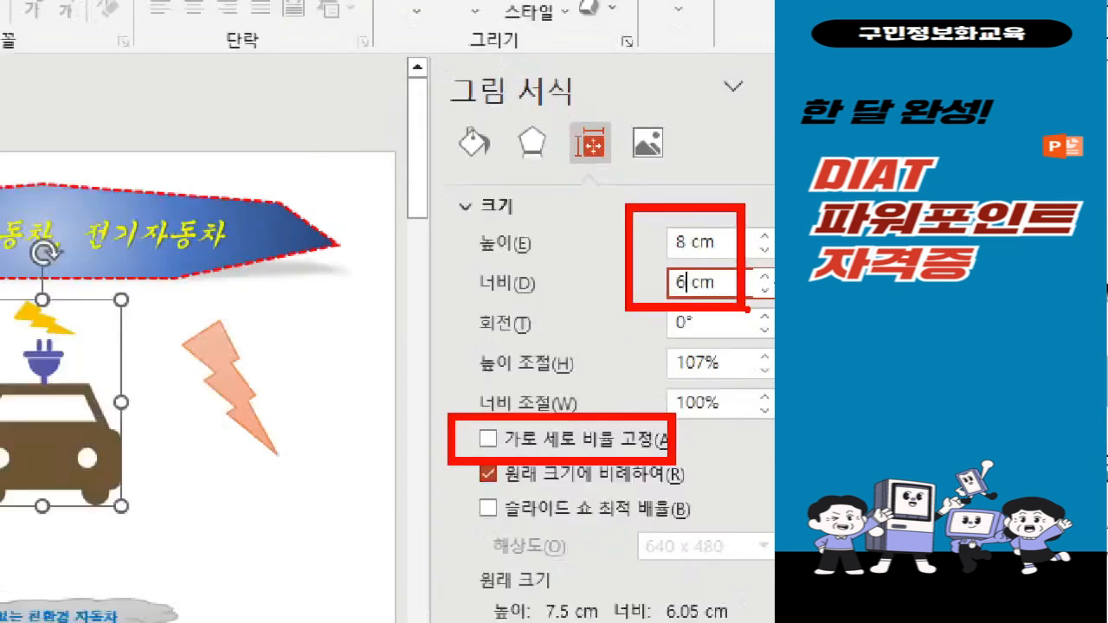
{"action": "key", "text": "Return"}
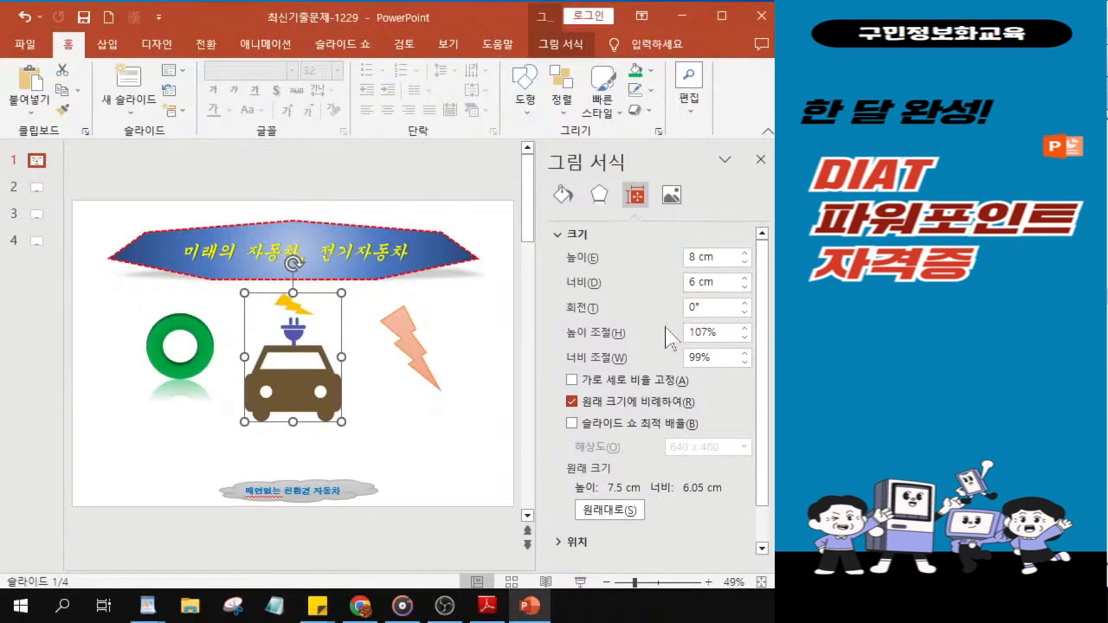
- Move the car picture slightly to sit between the donut and the lightning bolt, and close the format settings
{"action": "left_click_drag", "start_coordinate": [309, 392], "coordinate": [306, 394]}
{"action": "key", "text": "Up"}
{"action": "key", "text": "Up"}
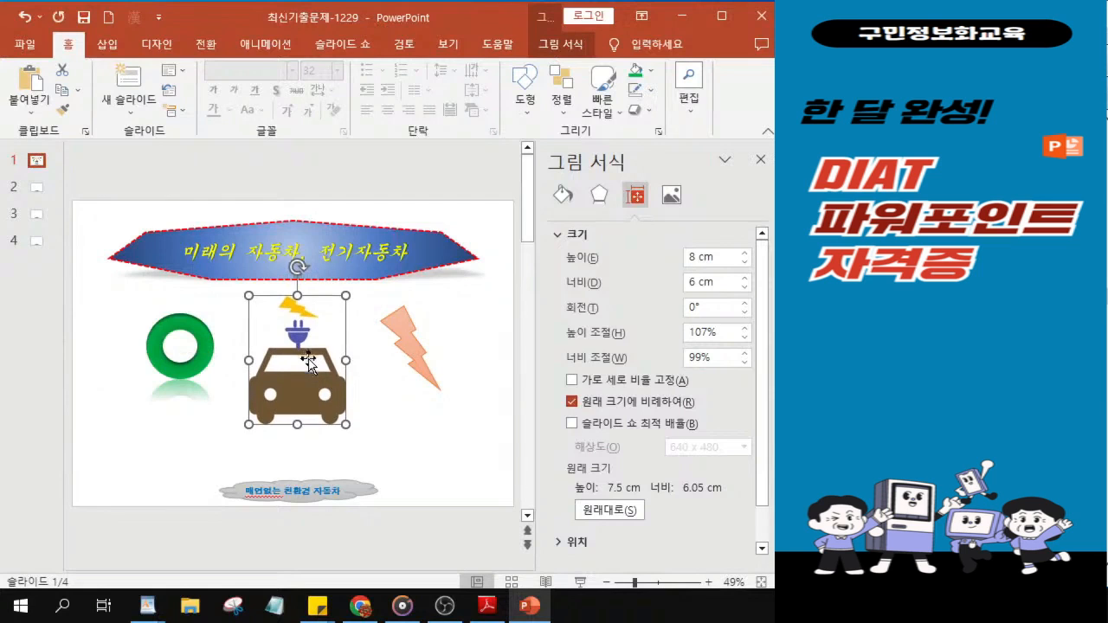
{"action": "left_click", "coordinate": [760, 161]}
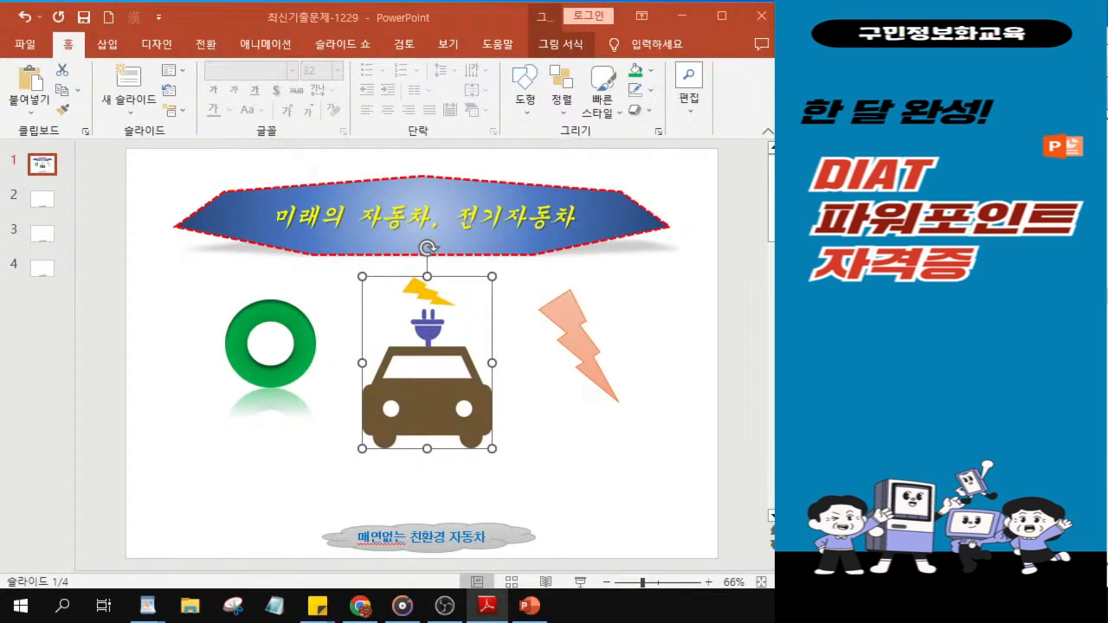
- Draw a wide horizontal text box between the car picture and the gray cloud shape
{"action": "left_click", "coordinate": [525, 106]}
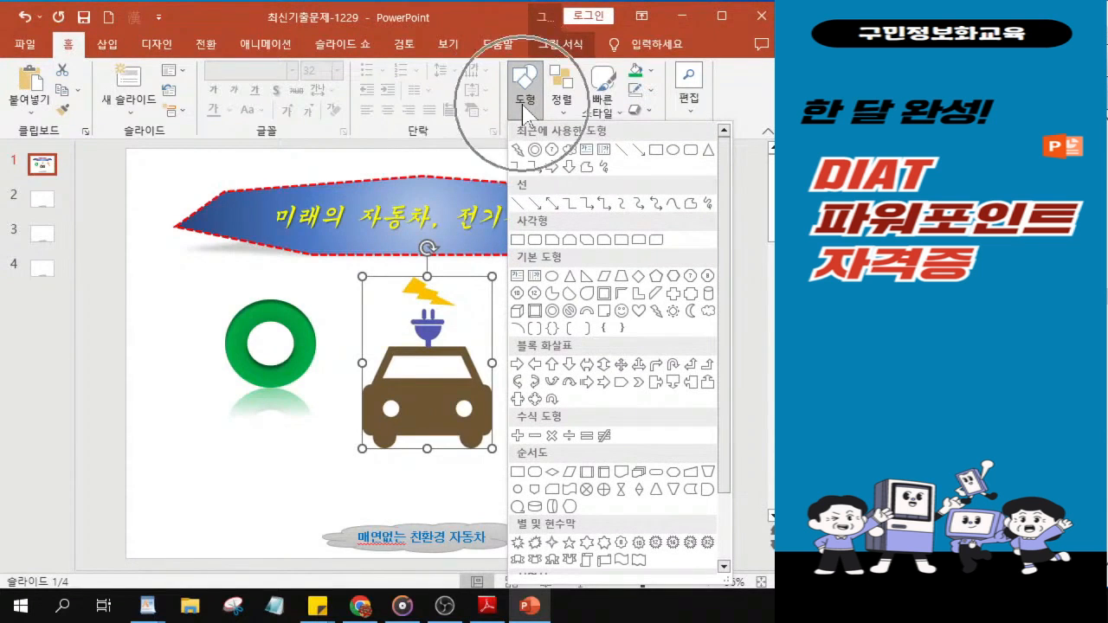
{"action": "left_click", "coordinate": [516, 278]}
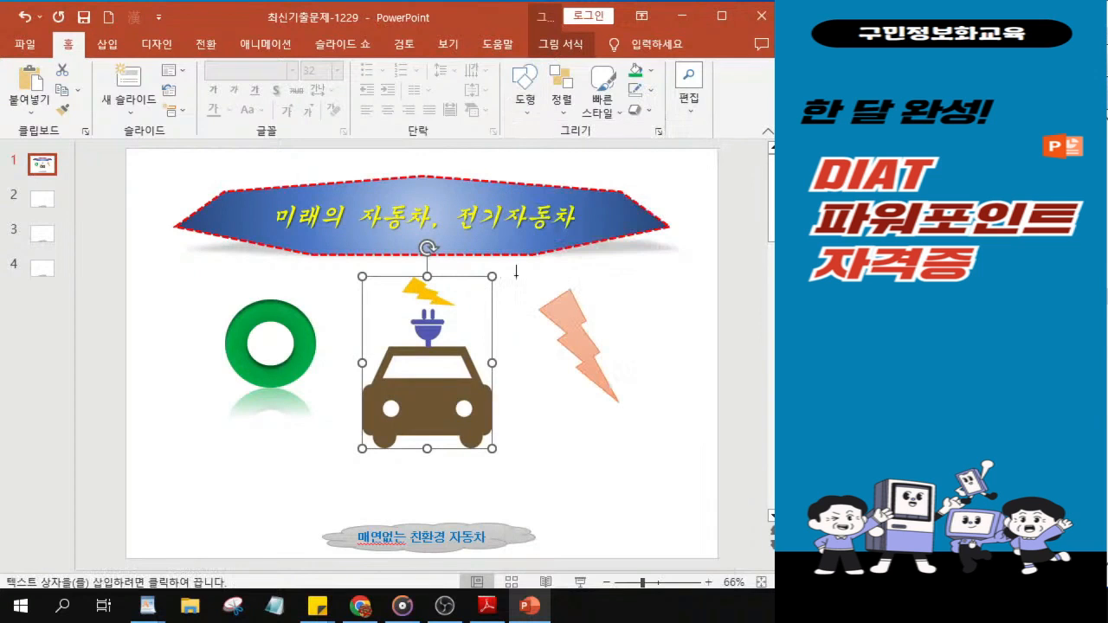
{"action": "left_click_drag", "start_coordinate": [257, 451], "coordinate": [618, 498]}
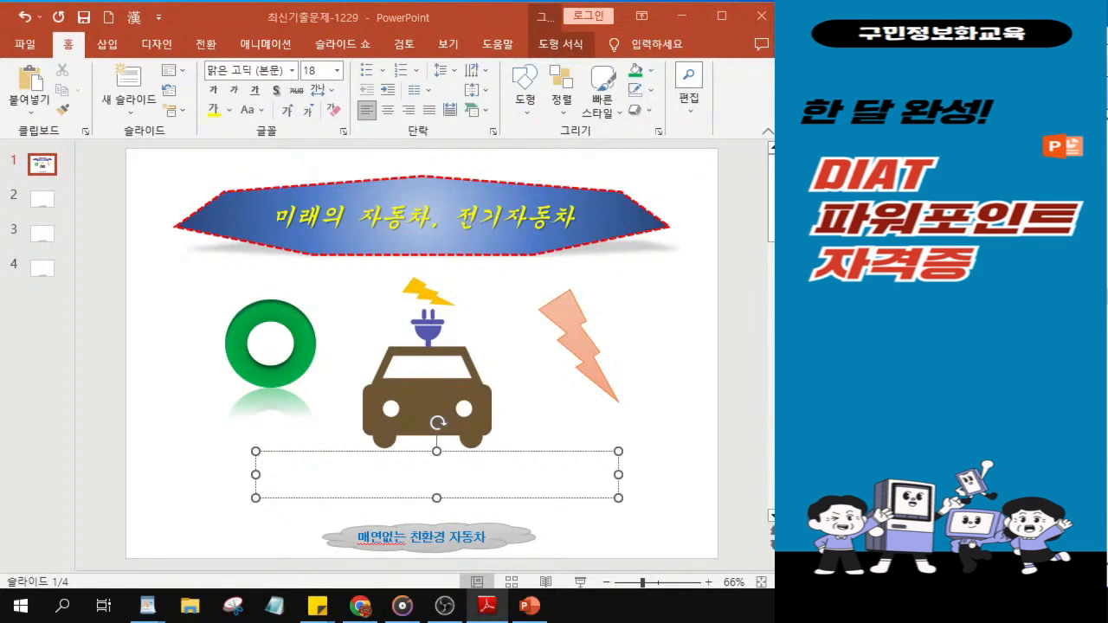
- Enter "석유 연료와 엔진을" as the beginning of the sentence in the new text box
{"action": "scroll", "coordinate": [391, 481], "scroll_direction": "up", "scroll_amount": 8, "text": "ctrl"}
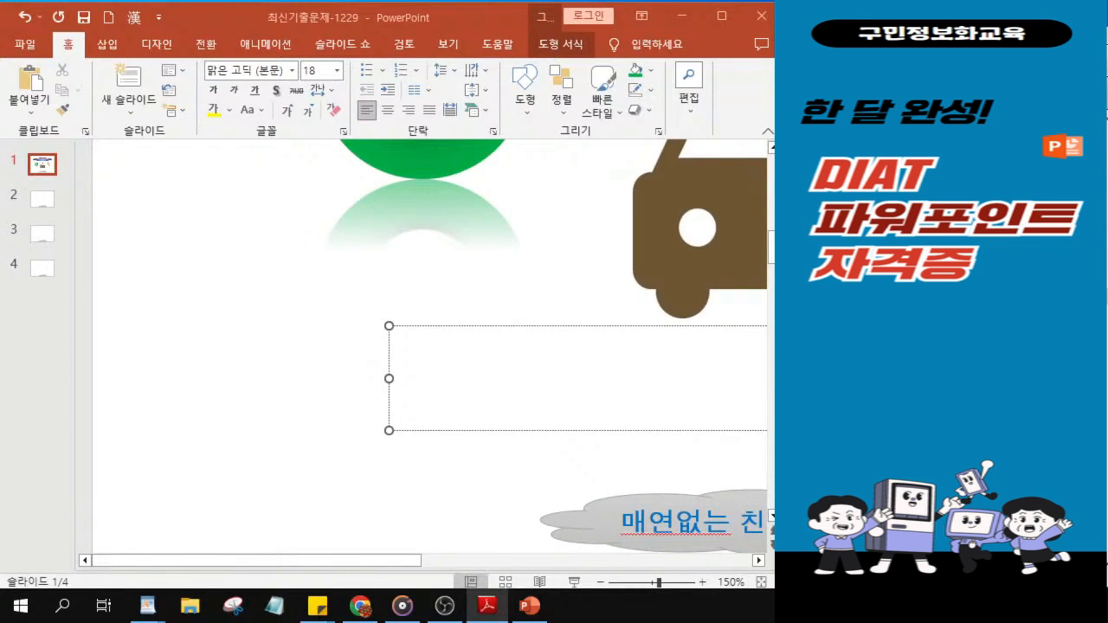
{"action": "left_click", "coordinate": [486, 387]}
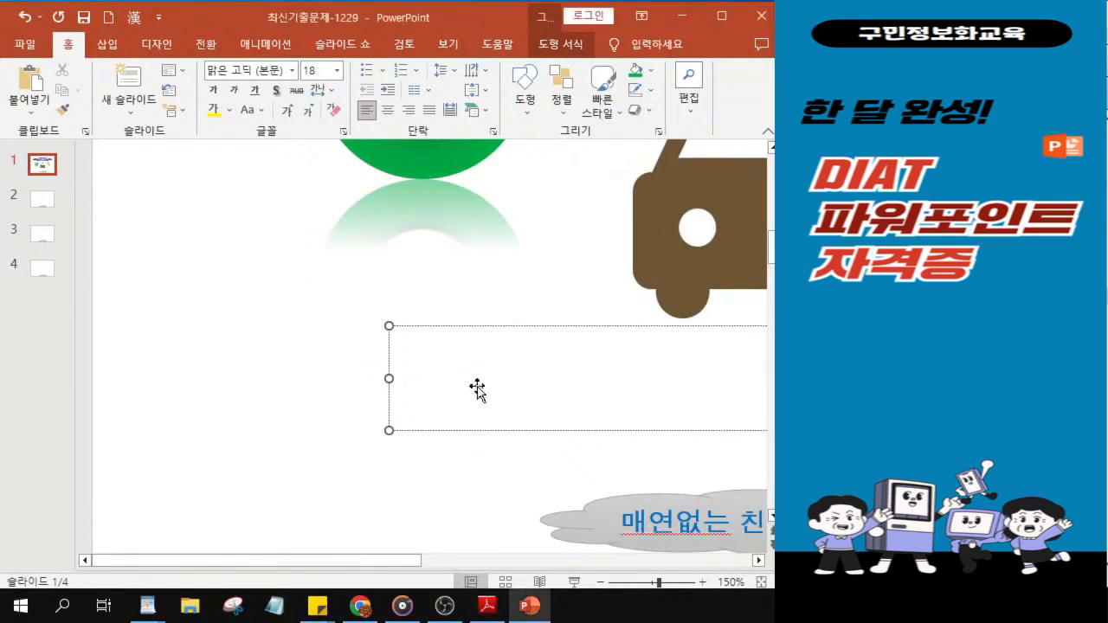
{"action": "type", "text": "석"}
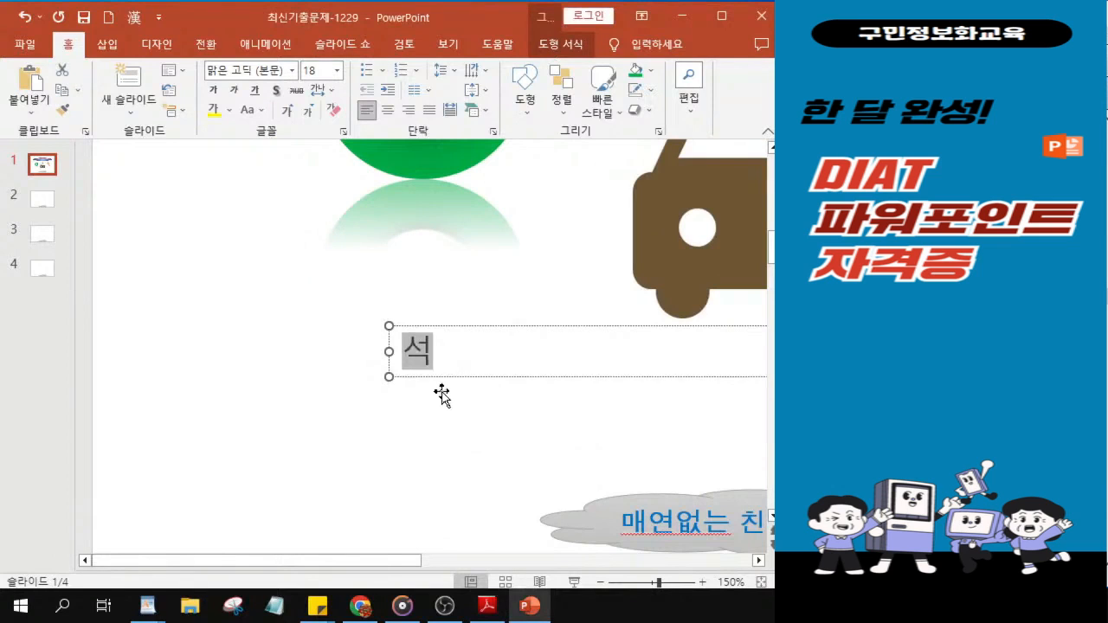
{"action": "type", "text": "유 욘ㄹ"}
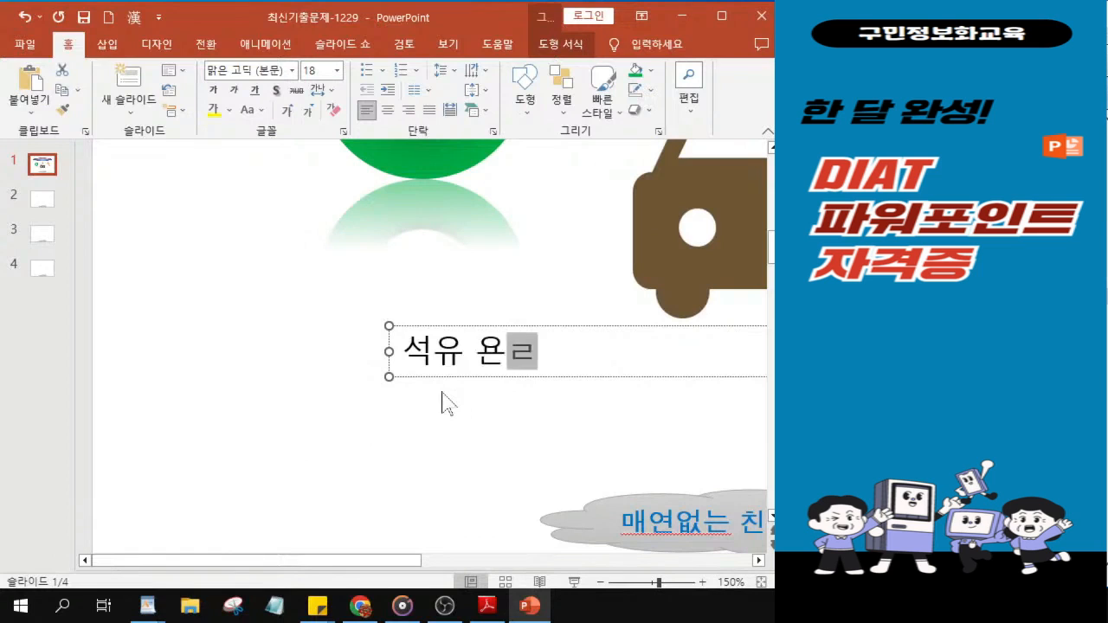
{"action": "key", "text": "BackSpace"}
{"action": "key", "text": "BackSpace"}
{"action": "key", "text": "BackSpace"}
{"action": "type", "text": "연"}
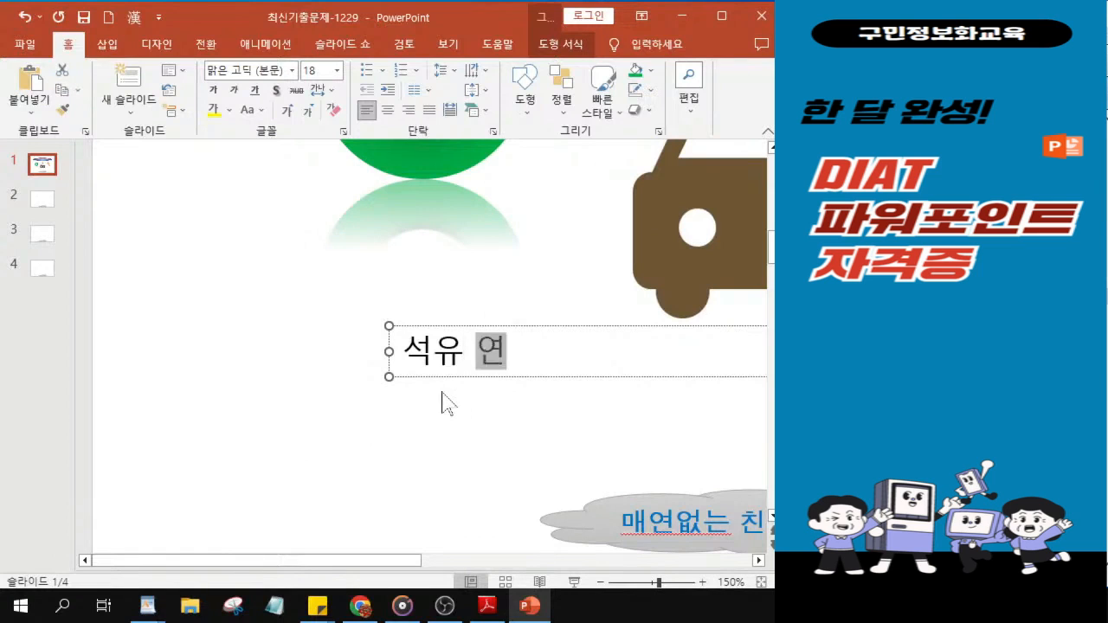
{"action": "type", "text": "료와 엔진을"}
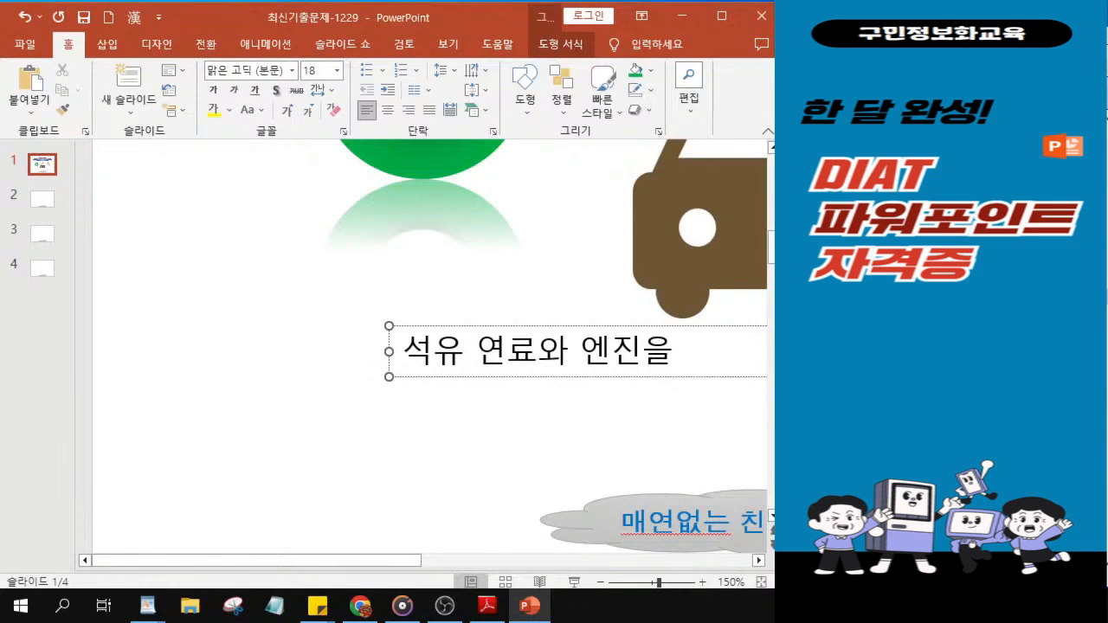
- Complete the text box sentence by adding "사용하지 않는 자동차" at its end
{"action": "key", "text": "alt+Tab"}
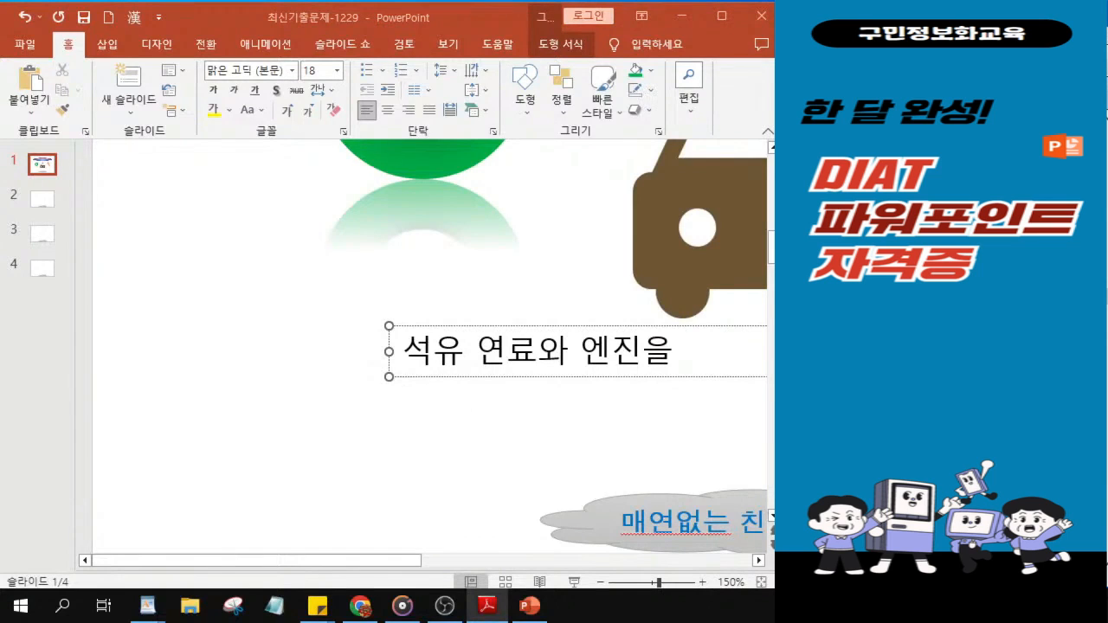
{"action": "left_click", "coordinate": [691, 352]}
{"action": "type", "text": "사용하지"}
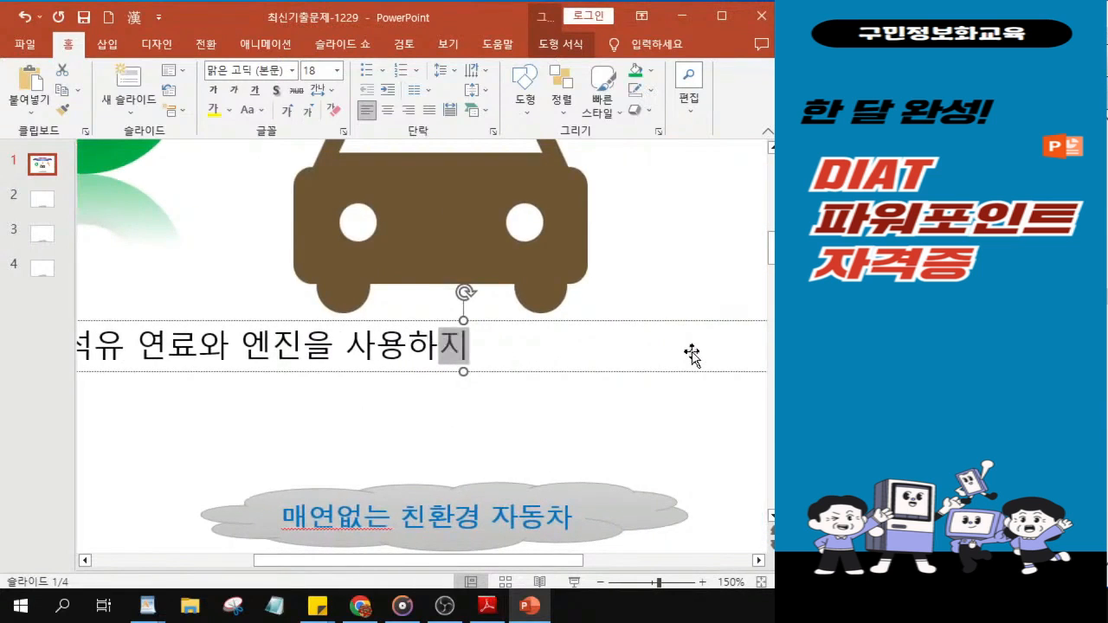
{"action": "type", "text": " 않"}
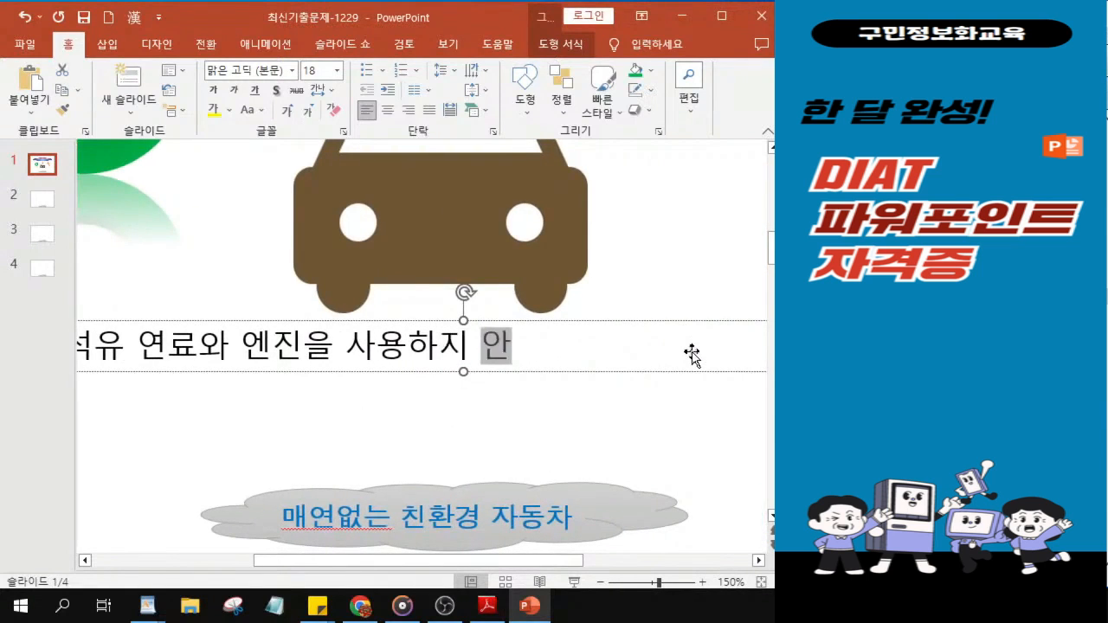
{"action": "type", "text": "는 "}
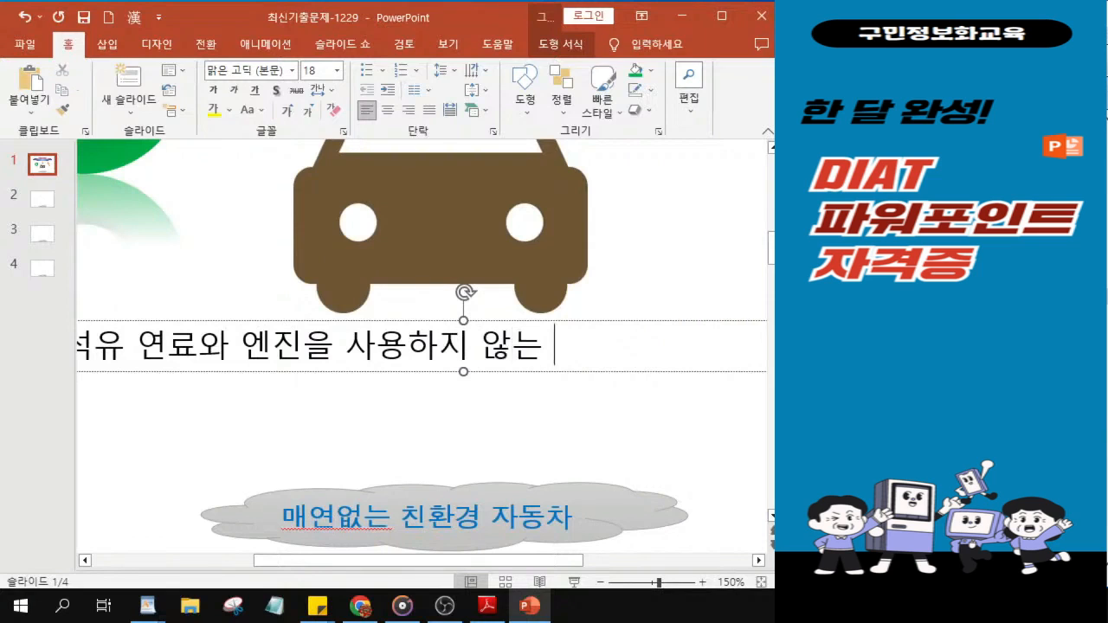
{"action": "type", "text": "잔오차"}
{"action": "key", "text": "BackSpace"}
{"action": "key", "text": "BackSpace"}
{"action": "key", "text": "BackSpace"}
{"action": "key", "text": "BackSpace"}
{"action": "type", "text": "자동차"}
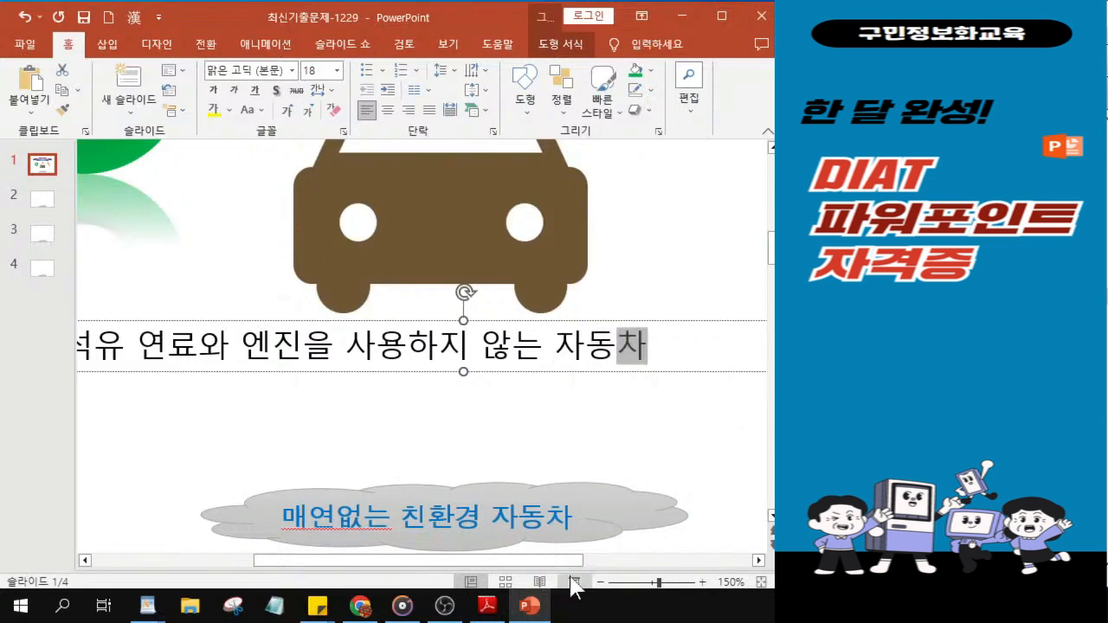
{"action": "left_click_drag", "start_coordinate": [548, 571], "coordinate": [530, 570]}
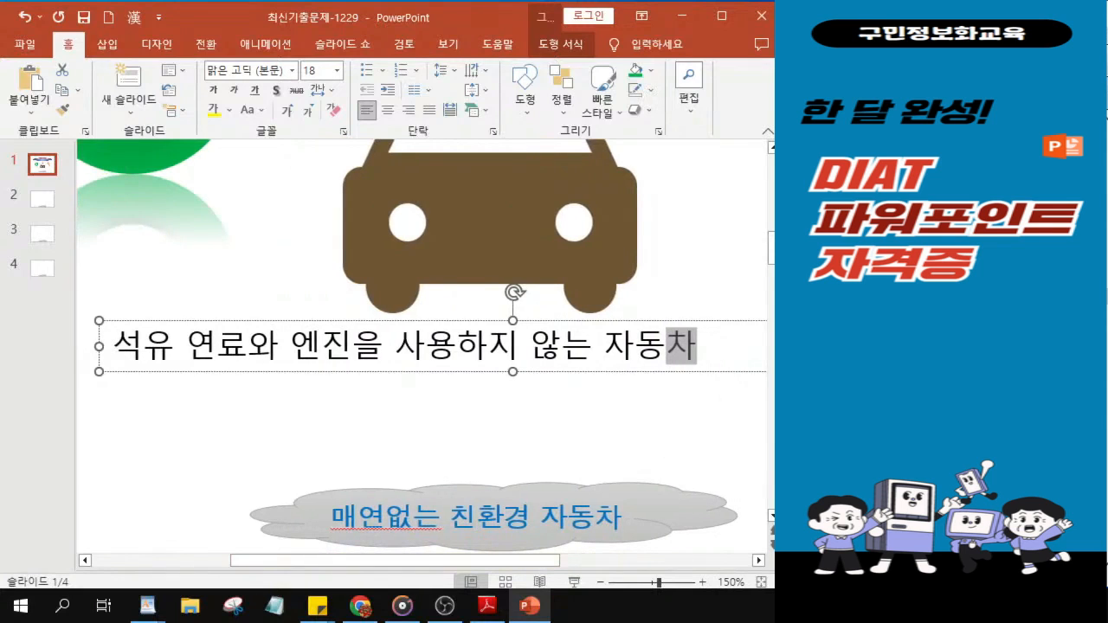
- Collapse the slide thumbnail pane and select the sentence's text box as a whole object
{"action": "key", "text": "alt+Tab"}
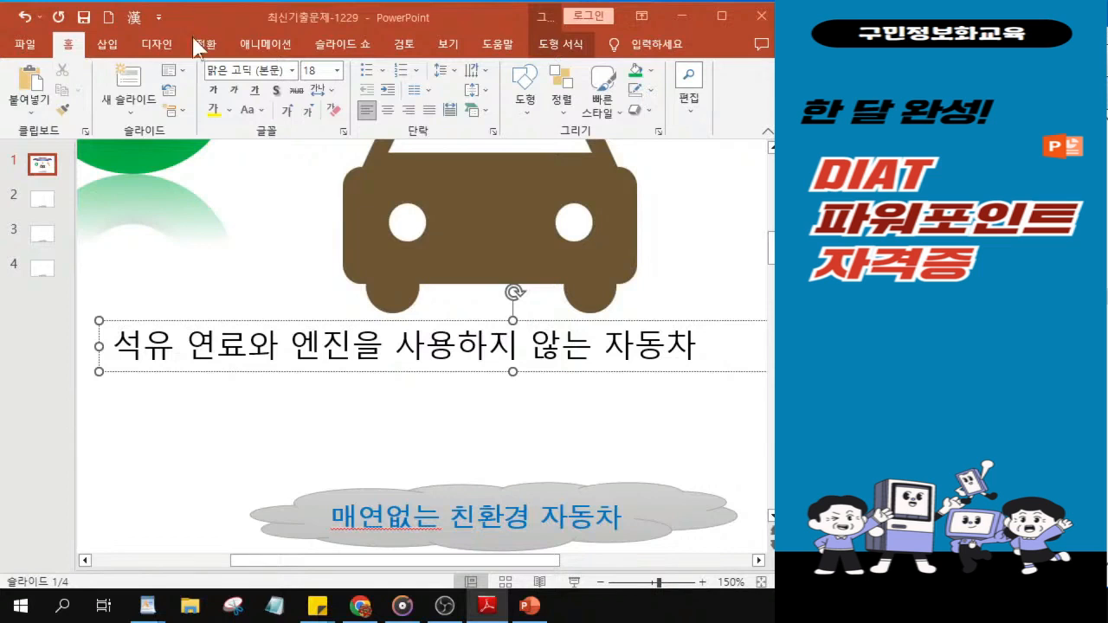
{"action": "left_click_drag", "start_coordinate": [76, 440], "coordinate": [21, 447]}
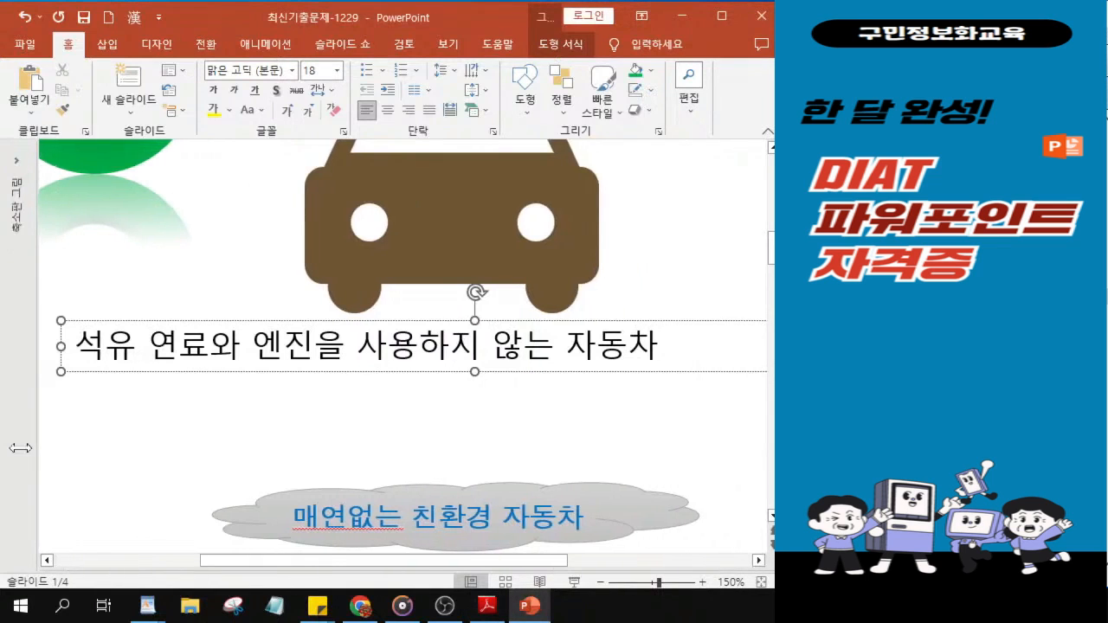
{"action": "left_click", "coordinate": [273, 369]}
{"action": "left_click", "coordinate": [273, 370]}
{"action": "key", "text": "ctrl"}
{"action": "key", "text": "ctrl"}
{"action": "key", "text": "ctrl"}
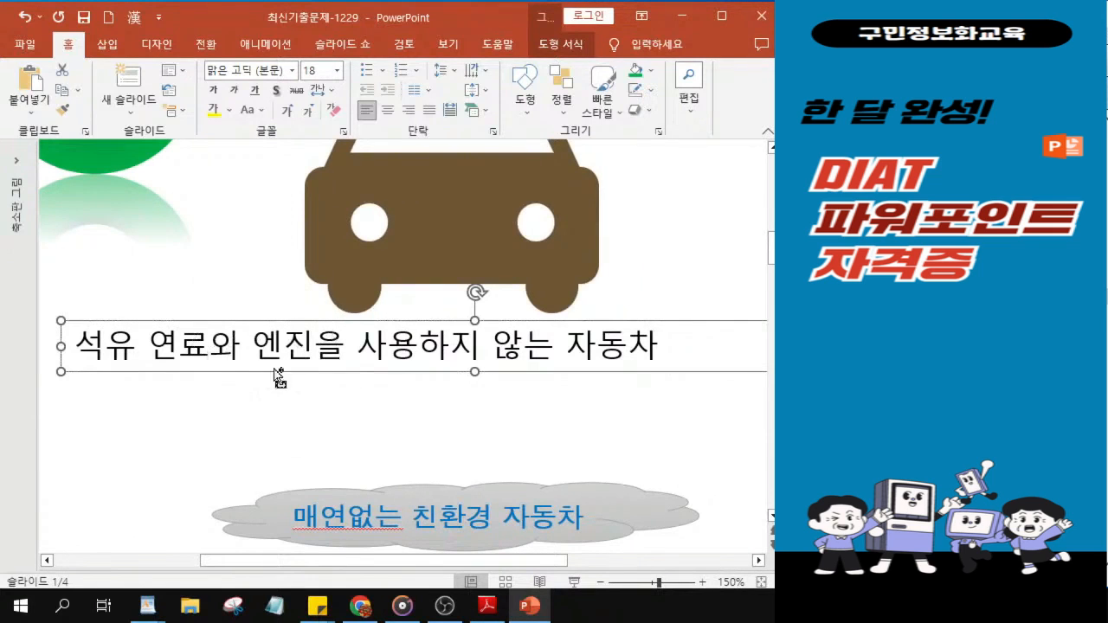
{"action": "key", "text": "ctrl"}
{"action": "key", "text": "ctrl"}
{"action": "key", "text": "ctrl"}
{"action": "key", "text": "ctrl"}
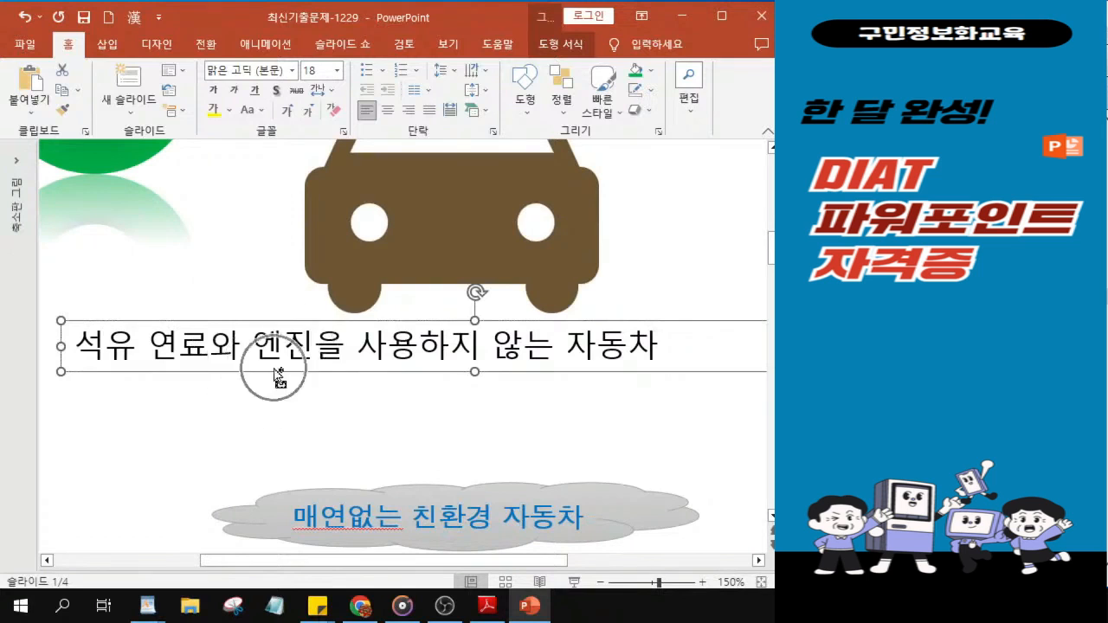
{"action": "key", "text": "ctrl"}
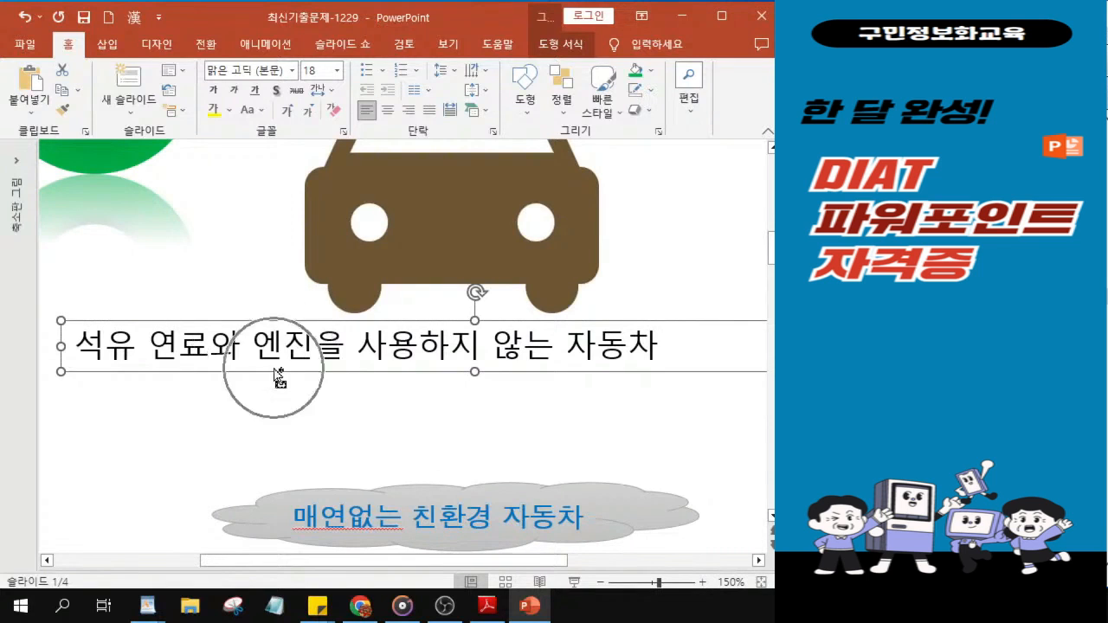
{"action": "key", "text": "ctrl"}
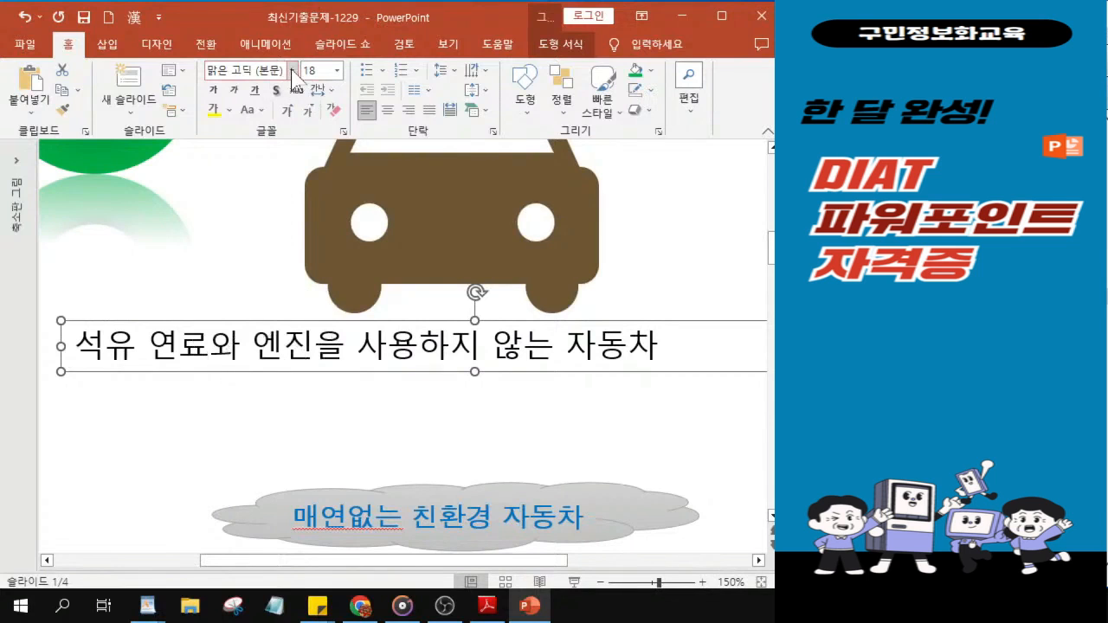
{"action": "key", "text": "ctrl"}
- Set the font of the sentence in the selected text box to 돋움
{"action": "left_click", "coordinate": [293, 71]}
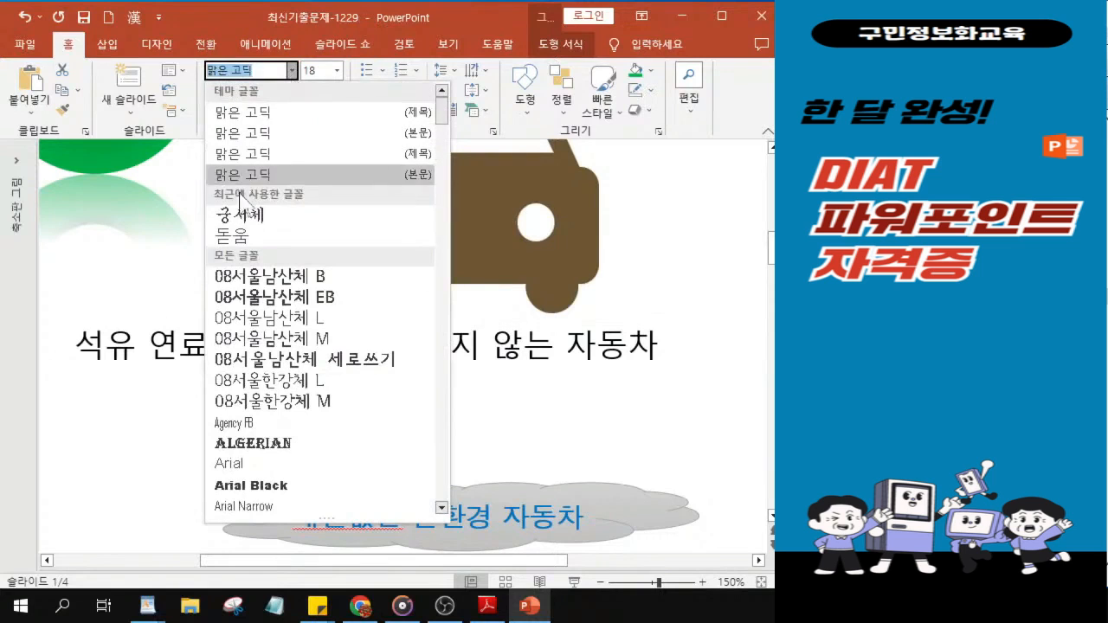
{"action": "key", "text": "ctrl"}
{"action": "key", "text": "ctrl"}
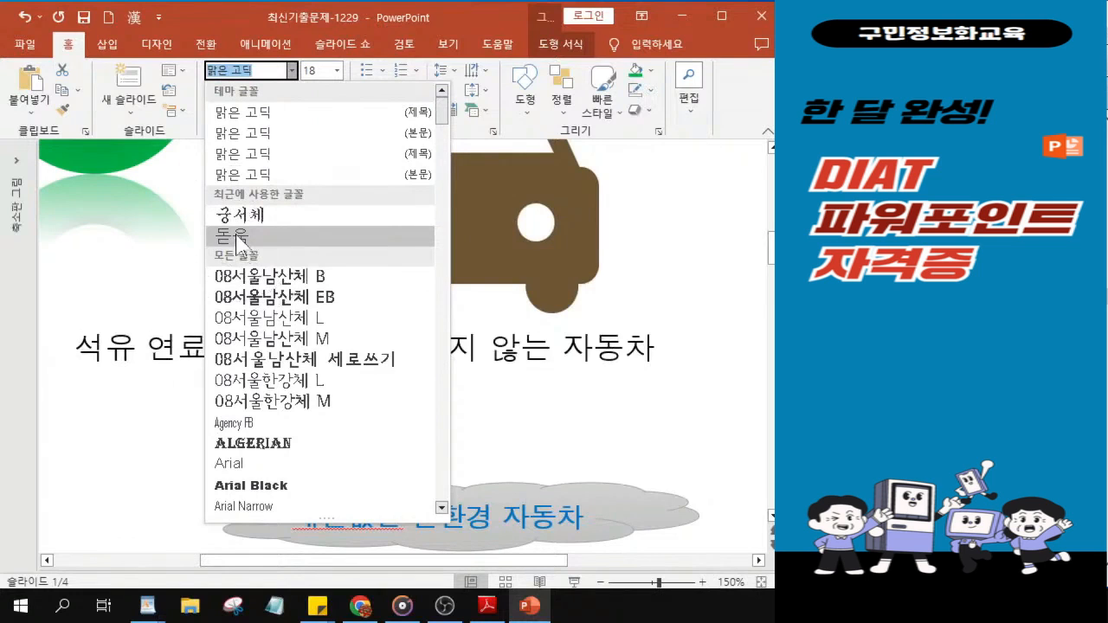
{"action": "key", "text": "ctrl"}
{"action": "key", "text": "ctrl"}
{"action": "left_click", "coordinate": [235, 240]}
{"action": "key", "text": "ctrl"}
- Set the sentence's font size to 26 and apply bold and underline
{"action": "left_click", "coordinate": [312, 70]}
{"action": "type", "text": "26"}
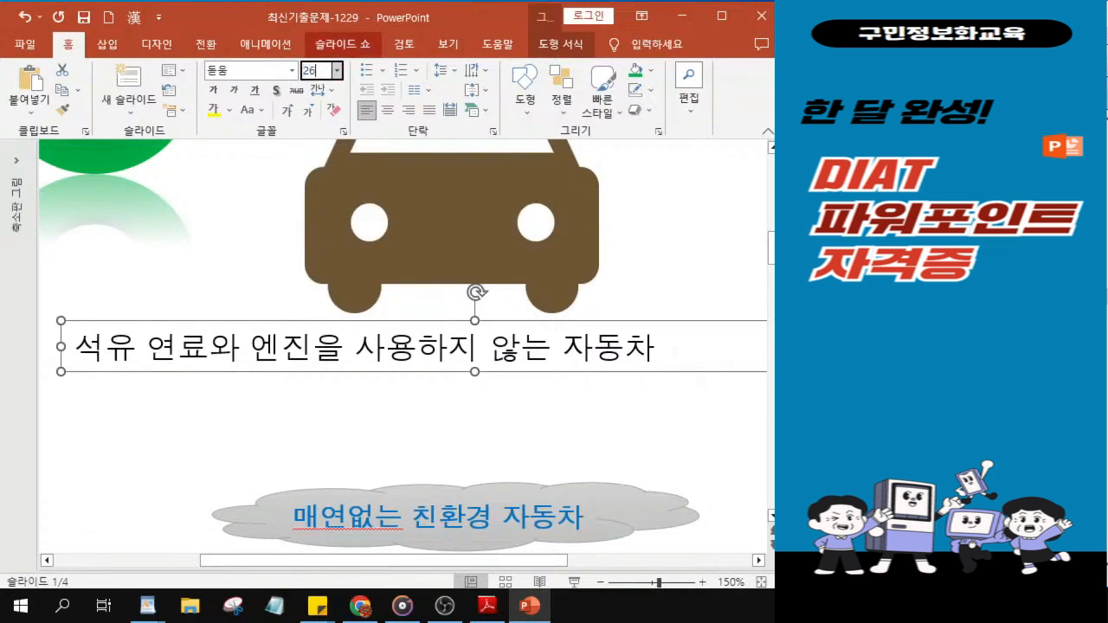
{"action": "key", "text": "Return"}
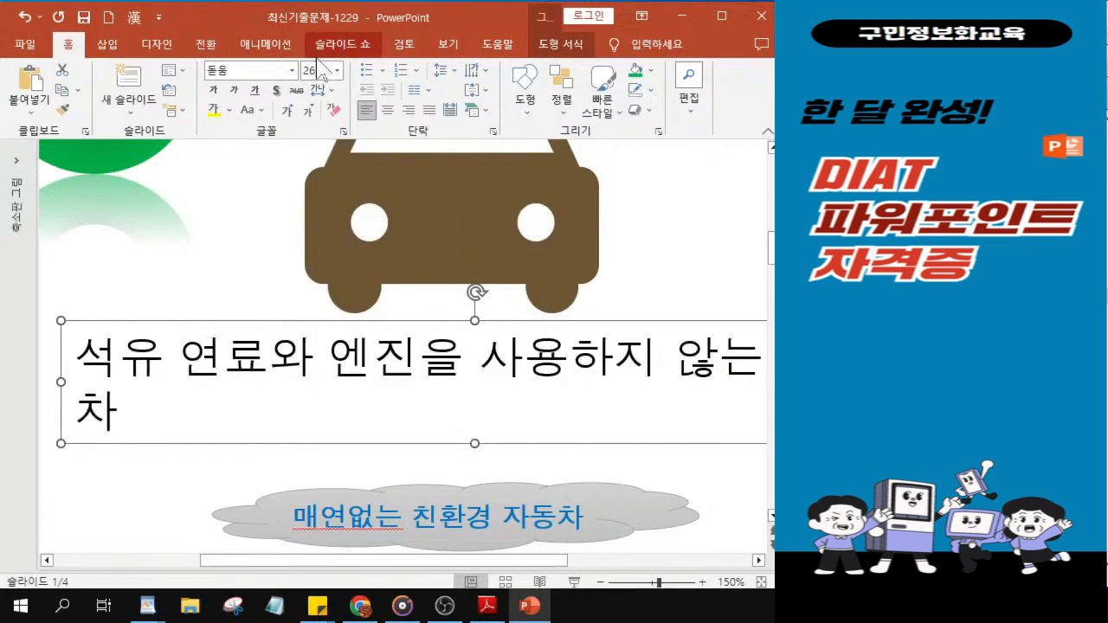
{"action": "left_click", "coordinate": [214, 90]}
{"action": "left_click", "coordinate": [256, 91]}
{"action": "key", "text": "ctrl"}
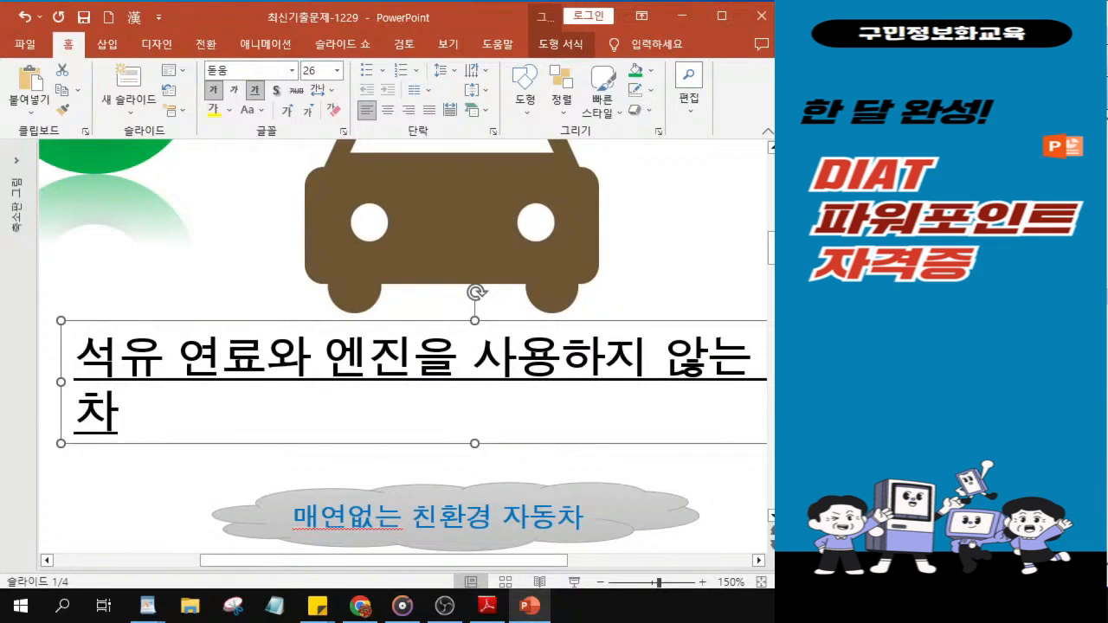
- Widen the text box so the sentence fits on one line and move it down to just above the cloud shape
{"action": "scroll", "coordinate": [403, 346], "scroll_direction": "down", "scroll_amount": 5}
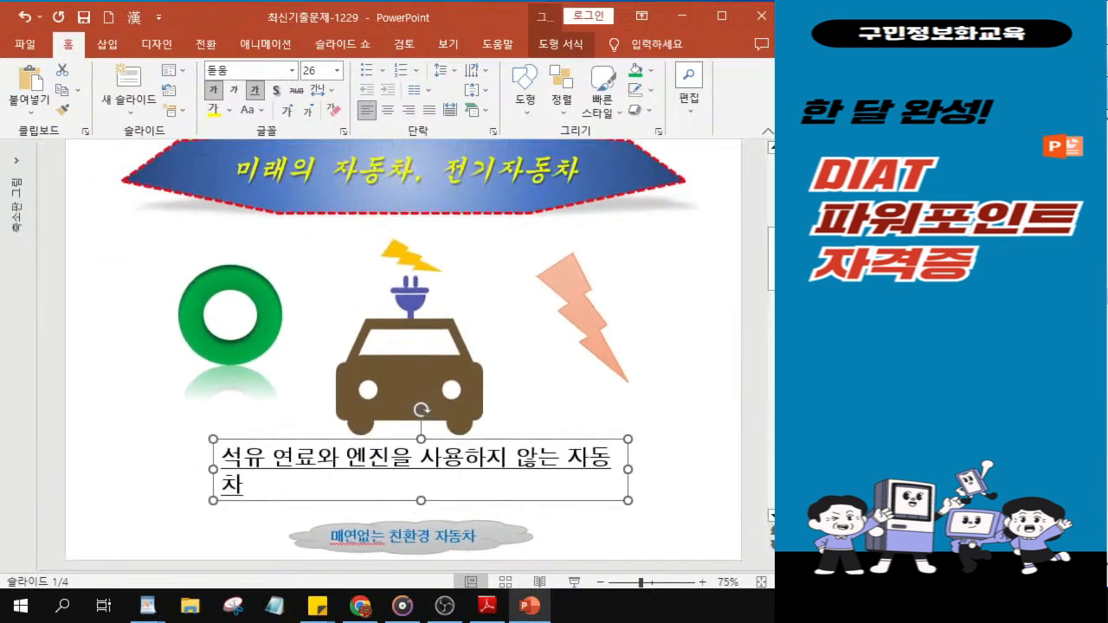
{"action": "left_click_drag", "start_coordinate": [628, 468], "coordinate": [663, 457]}
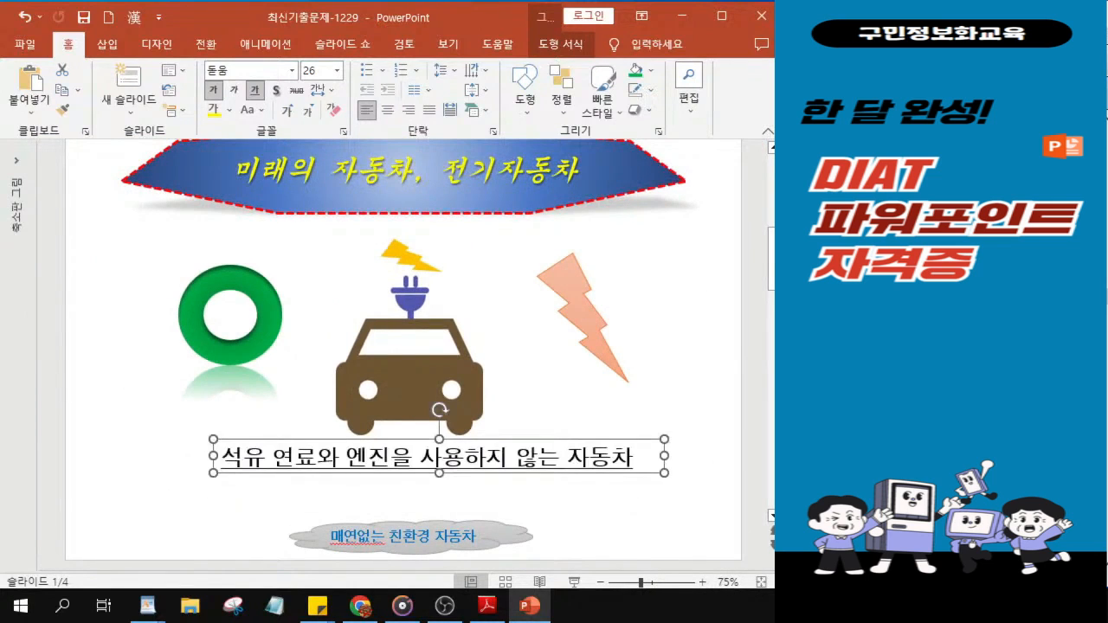
{"action": "left_click_drag", "start_coordinate": [438, 474], "coordinate": [423, 506]}
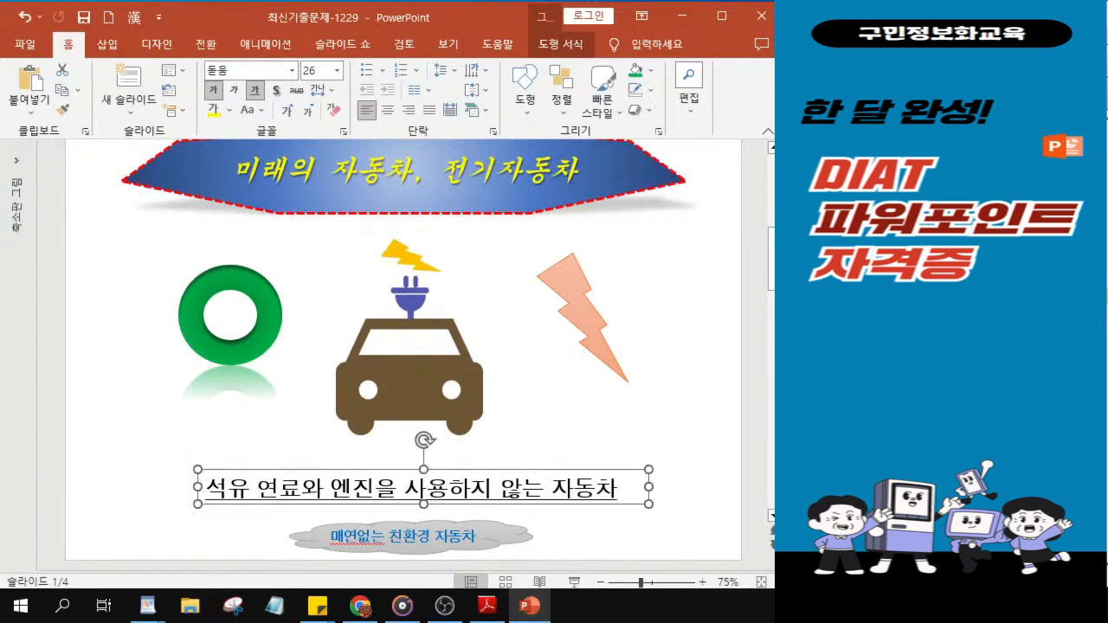
{"action": "key", "text": "Escape"}
{"action": "left_click", "coordinate": [389, 497]}
{"action": "key", "text": "Escape"}
{"action": "left_click", "coordinate": [379, 503]}
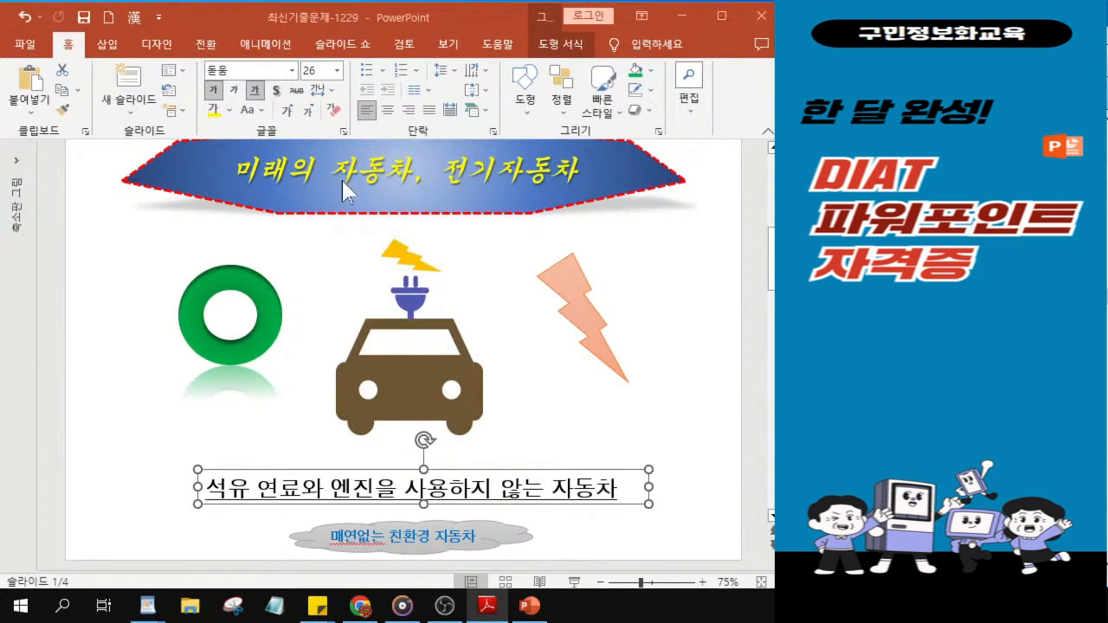
- Apply the 올라오기 entrance animation to the blue heptagon title shape on slide 1
{"action": "left_click", "coordinate": [329, 206]}
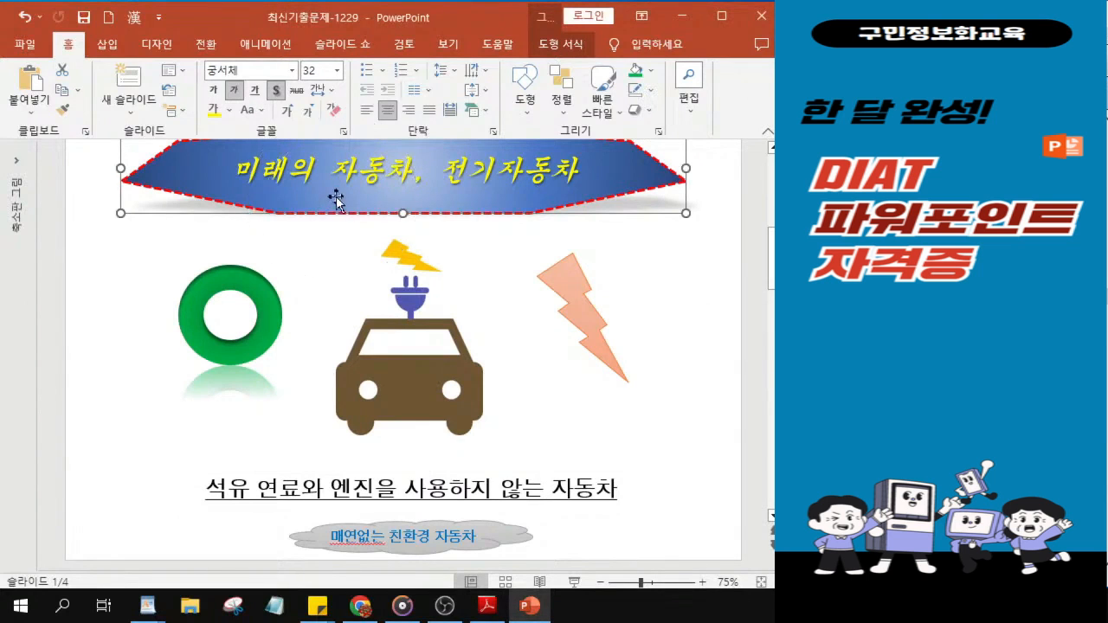
{"action": "scroll", "coordinate": [334, 200], "scroll_direction": "up", "scroll_amount": 1}
{"action": "left_click", "coordinate": [381, 221]}
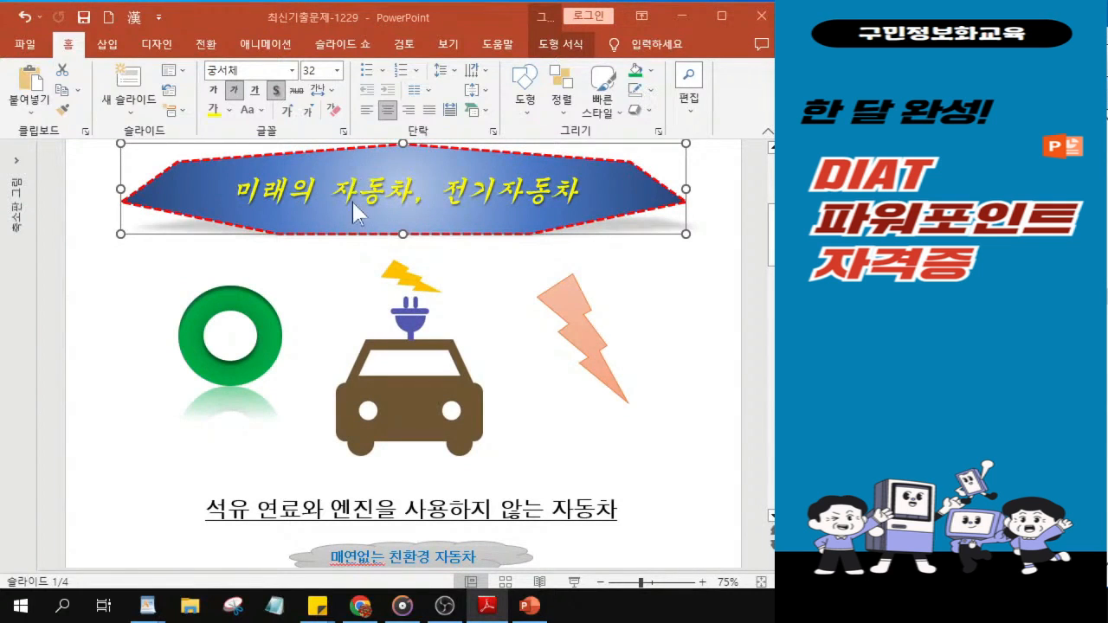
{"action": "left_click", "coordinate": [259, 47]}
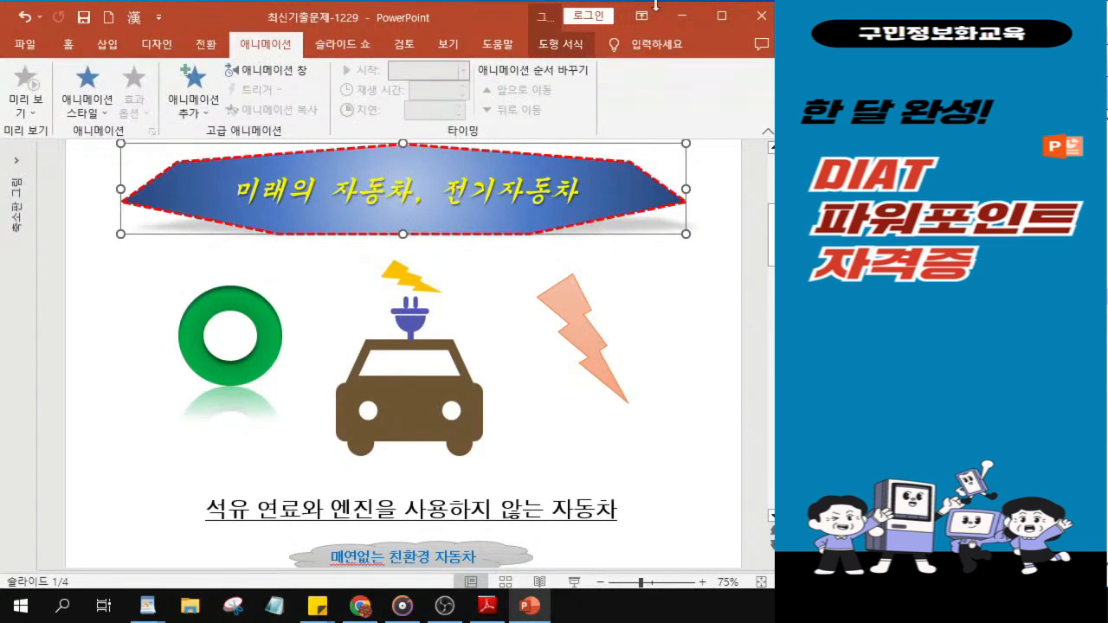
{"action": "left_click", "coordinate": [721, 15]}
{"action": "left_click", "coordinate": [277, 45]}
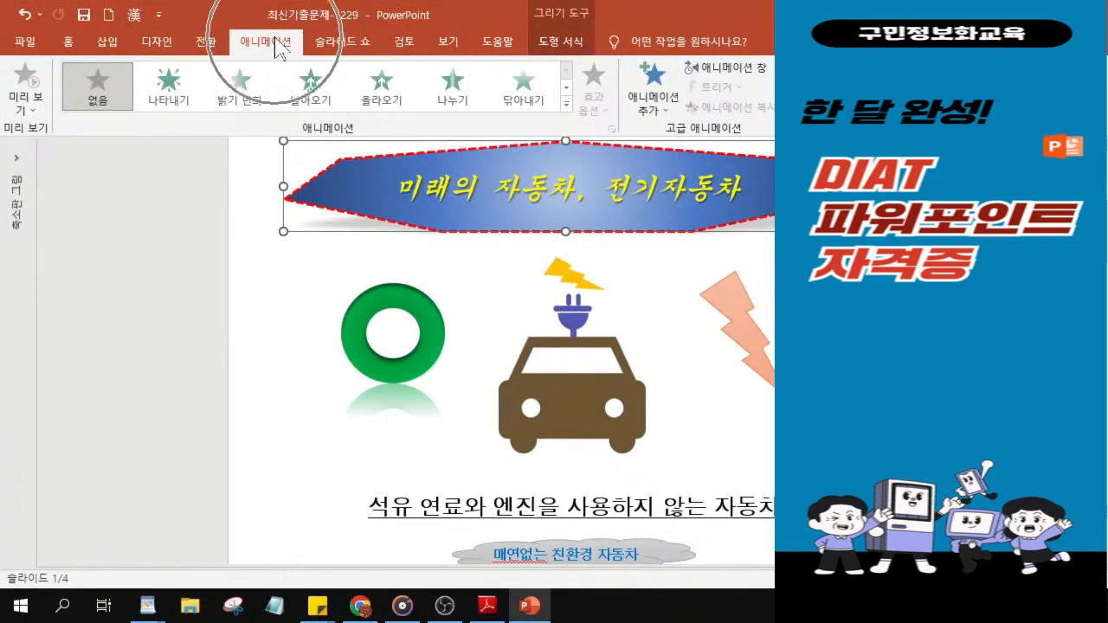
{"action": "left_click", "coordinate": [386, 96]}
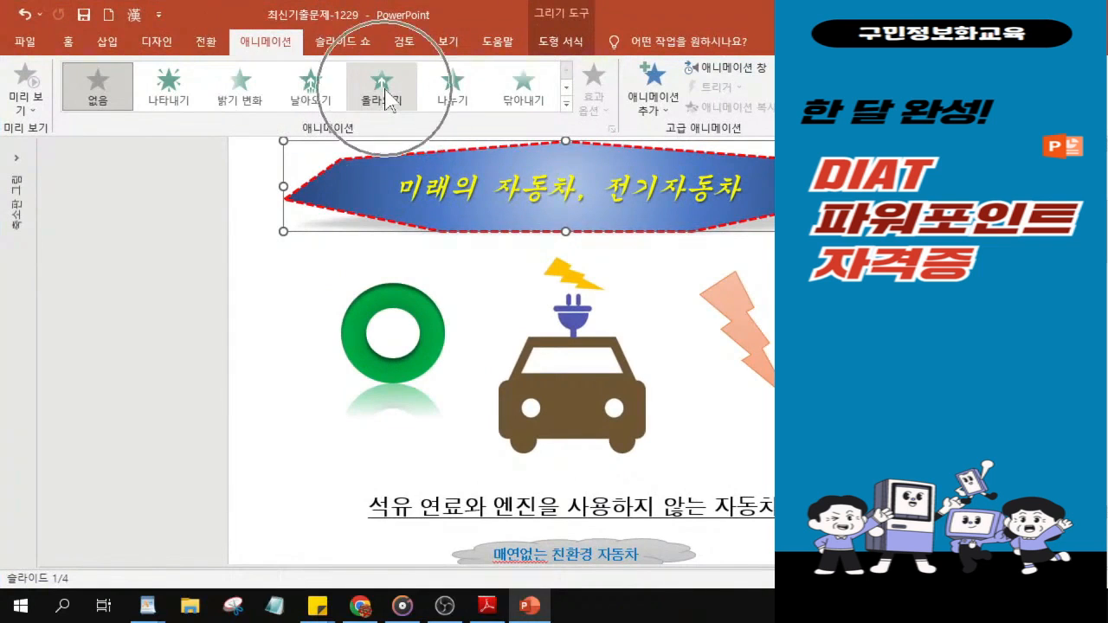
{"action": "left_click", "coordinate": [386, 97]}
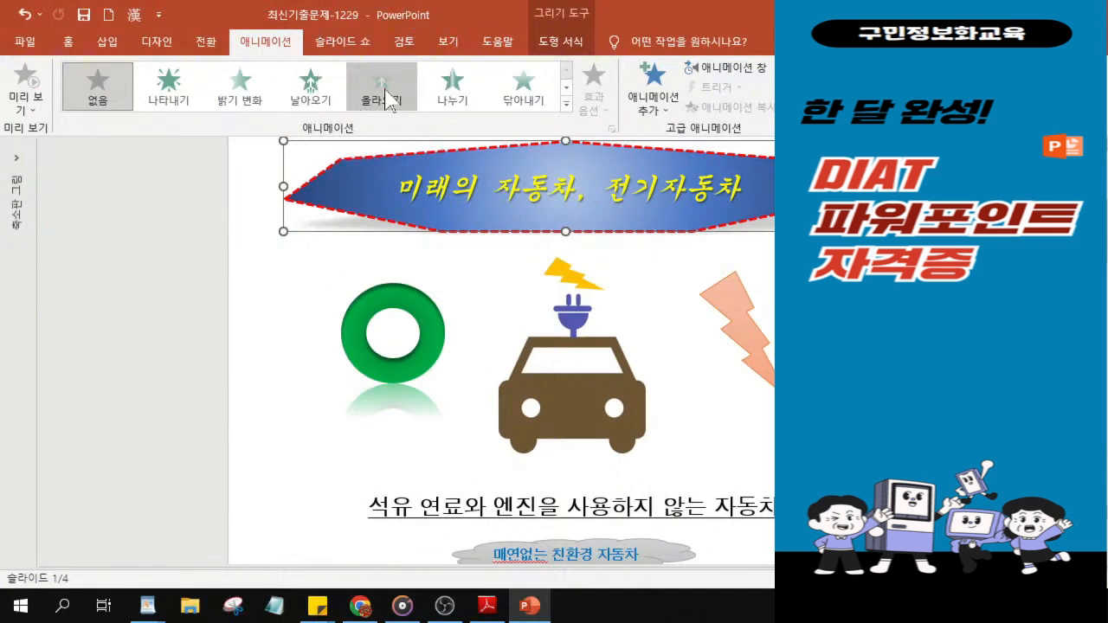
{"action": "left_click", "coordinate": [386, 97]}
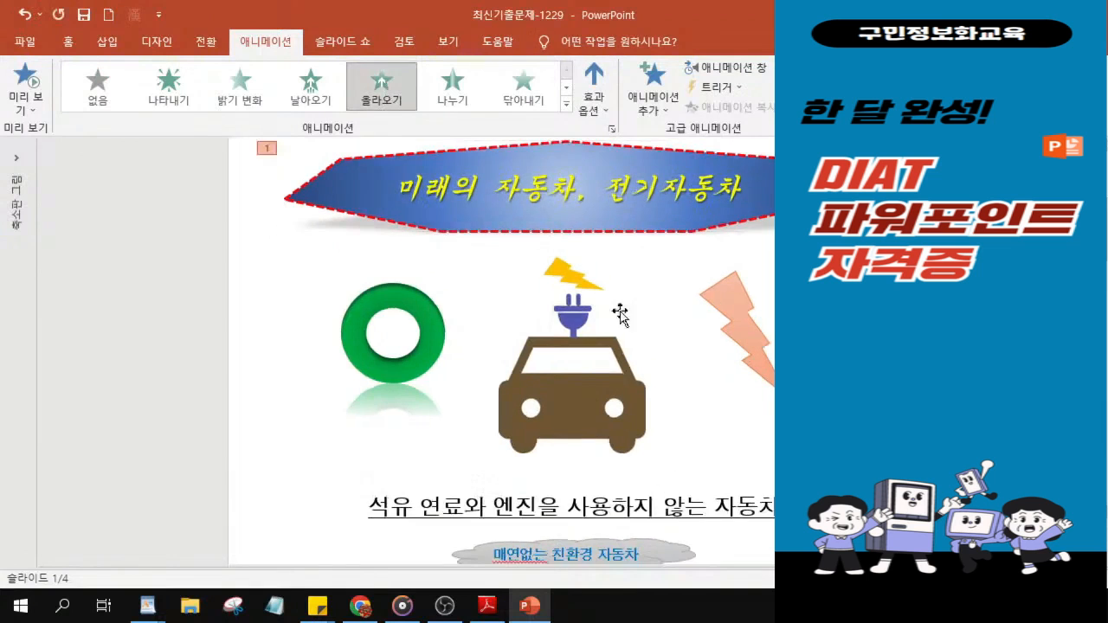
- Switch to the exam PDF in Adobe Reader and examine slide 1's sample output layout on page 2
{"action": "left_click", "coordinate": [487, 616]}
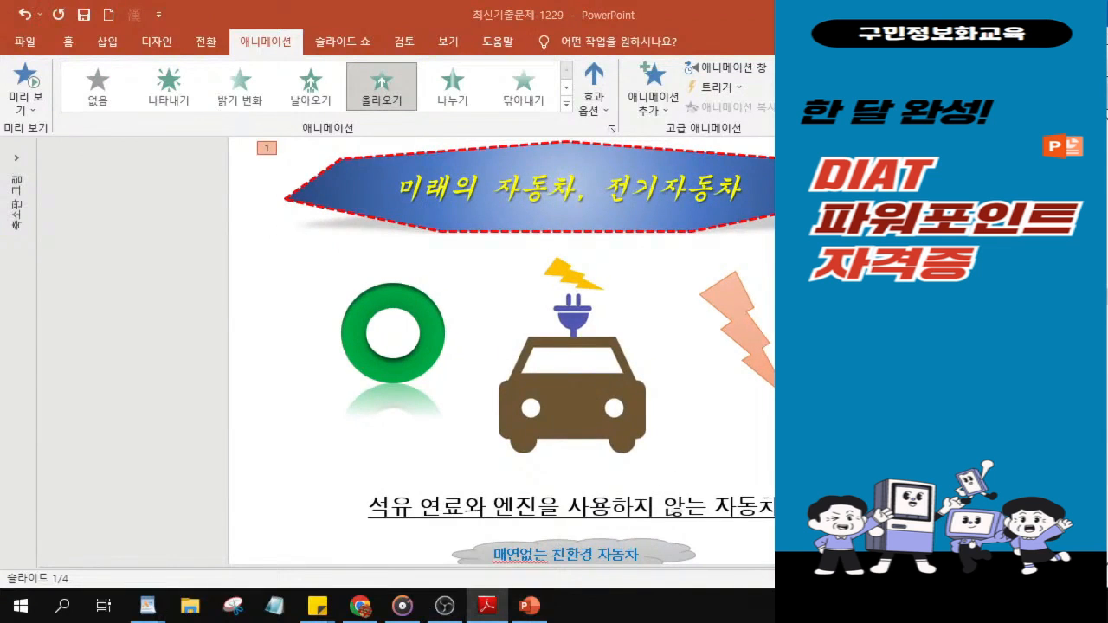
{"action": "scroll", "coordinate": [387, 249], "scroll_direction": "up", "scroll_amount": 8}
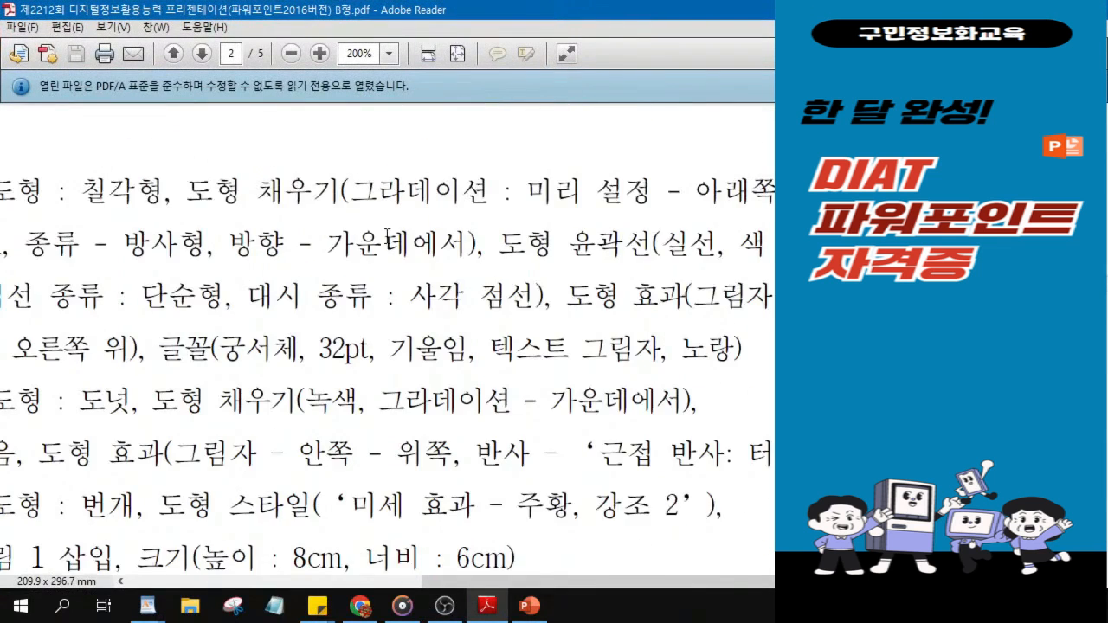
{"action": "scroll", "coordinate": [387, 249], "scroll_direction": "up", "scroll_amount": 8}
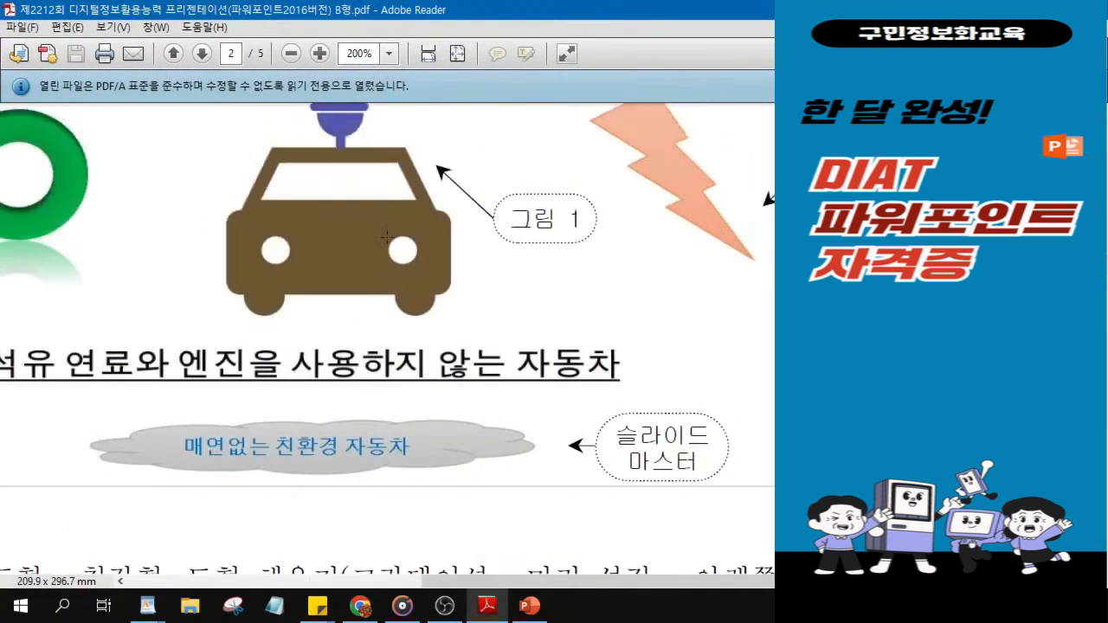
{"action": "scroll", "coordinate": [387, 236], "scroll_direction": "up", "scroll_amount": 5}
{"action": "scroll", "coordinate": [243, 267], "scroll_direction": "down", "scroll_amount": 2}
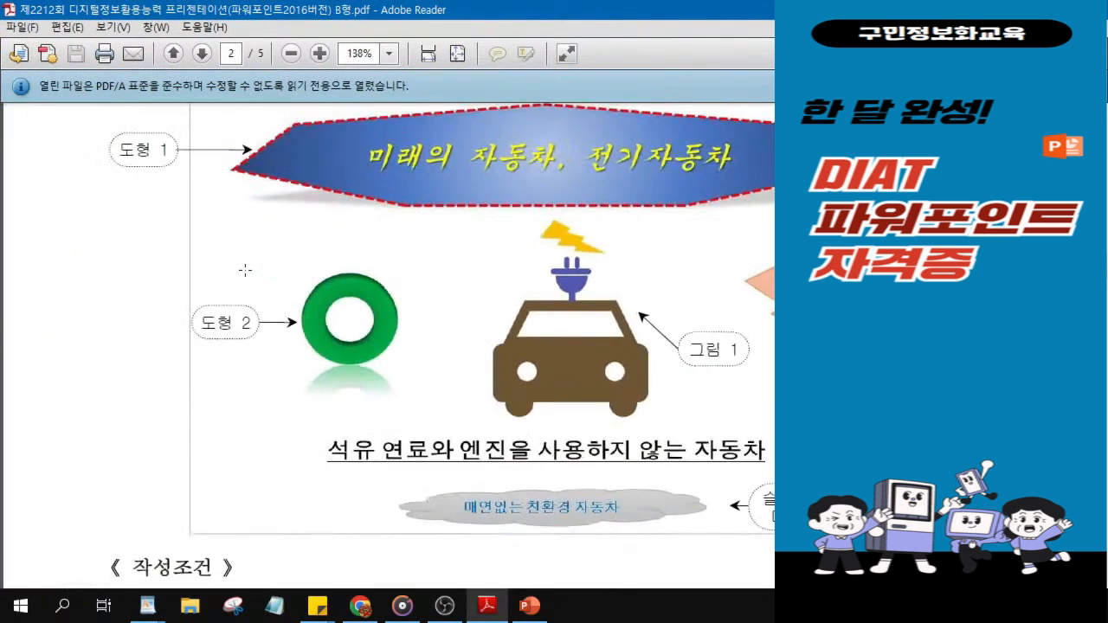
{"action": "scroll", "coordinate": [696, 310], "scroll_direction": "up", "scroll_amount": 1}
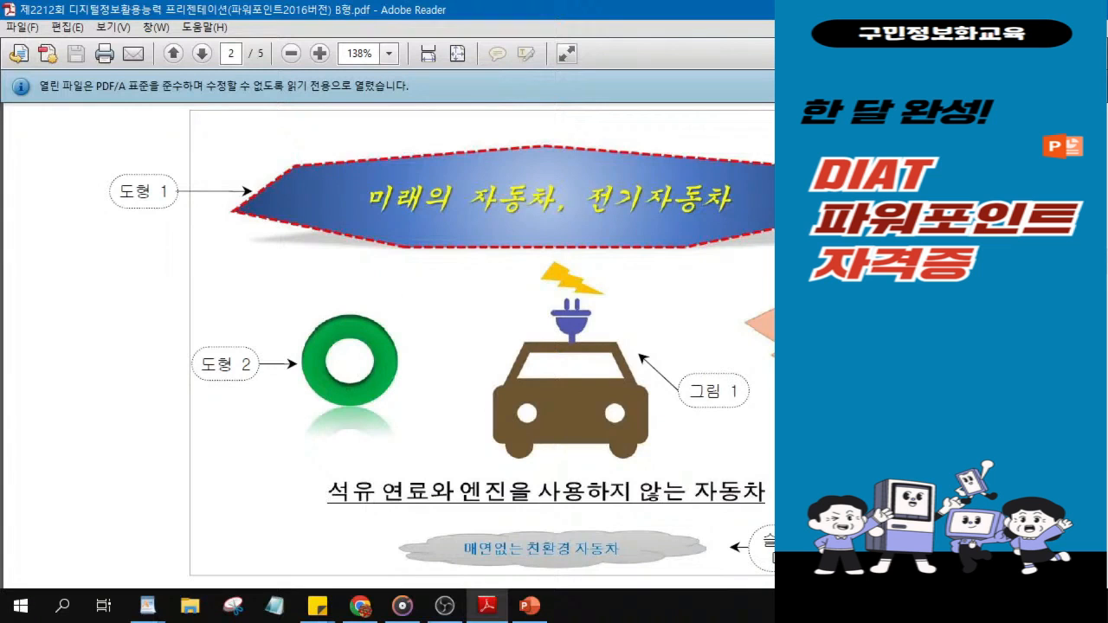
{"action": "left_click_drag", "start_coordinate": [727, 16], "coordinate": [948, 38]}
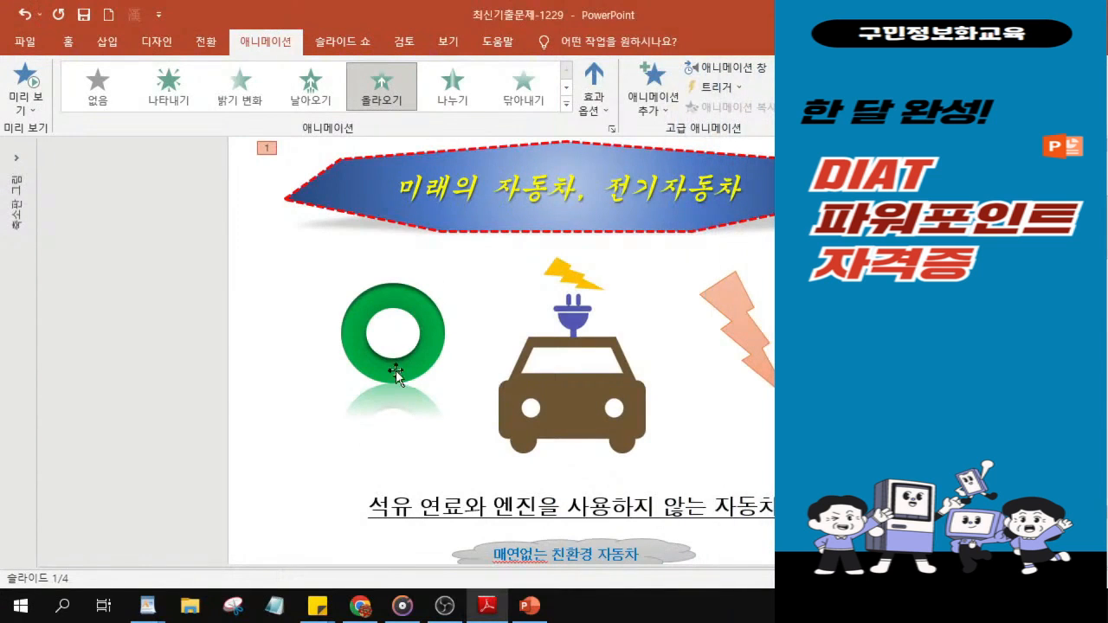
- Move the donut and lightning bolt slightly down and the car picture slightly up in PowerPoint, and save the presentation
{"action": "left_click_drag", "start_coordinate": [388, 375], "coordinate": [387, 391]}
{"action": "left_click_drag", "start_coordinate": [771, 375], "coordinate": [773, 381]}
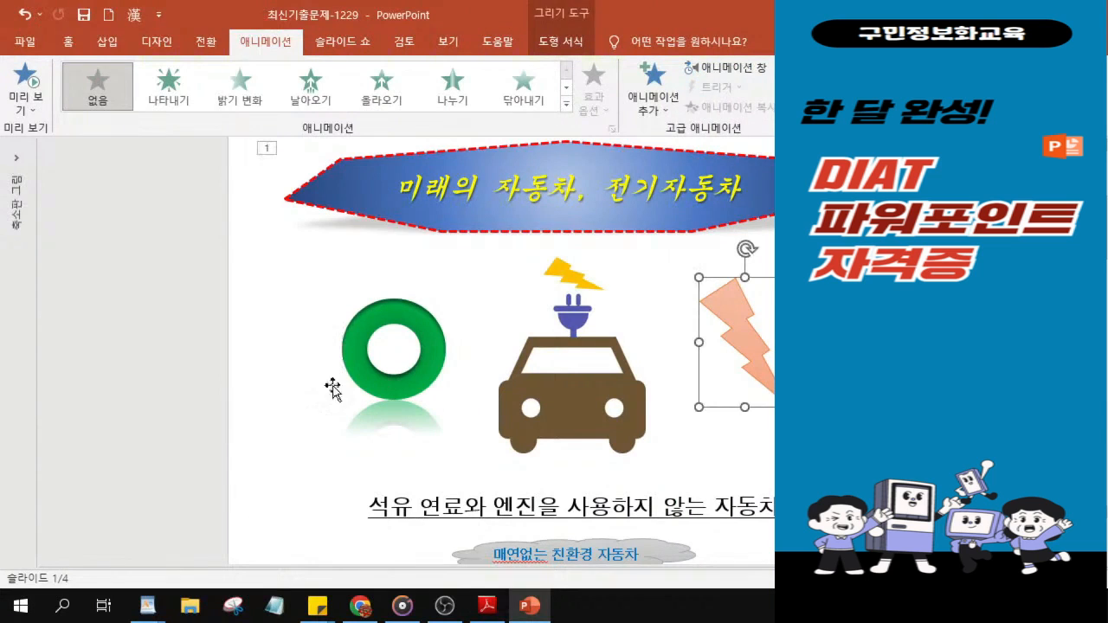
{"action": "left_click", "coordinate": [552, 402]}
{"action": "left_click_drag", "start_coordinate": [552, 402], "coordinate": [584, 417]}
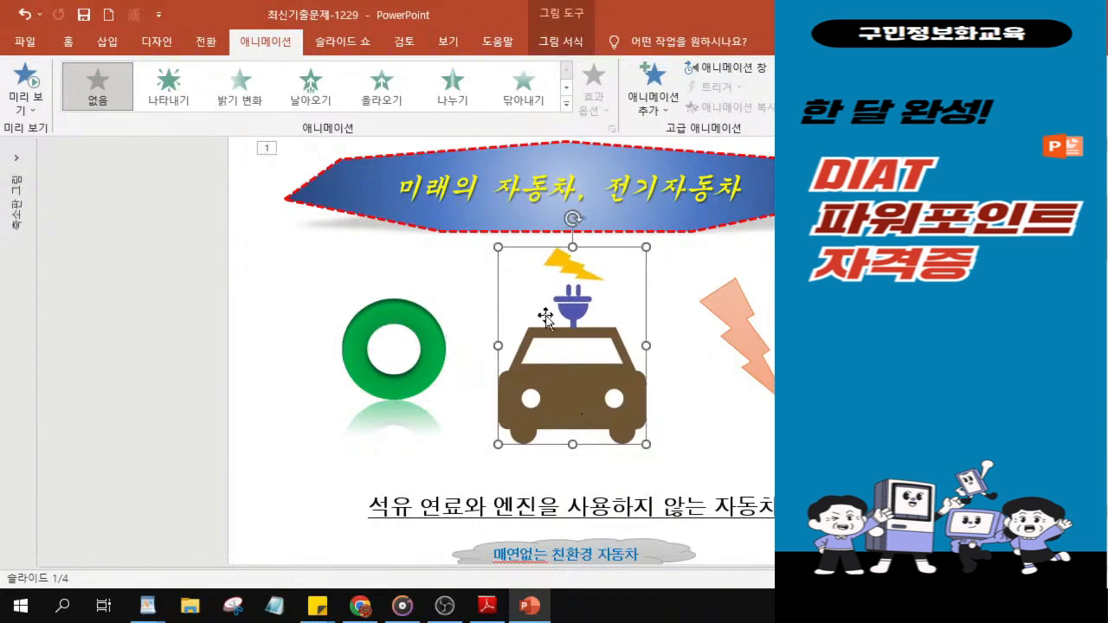
{"action": "left_click", "coordinate": [86, 21]}
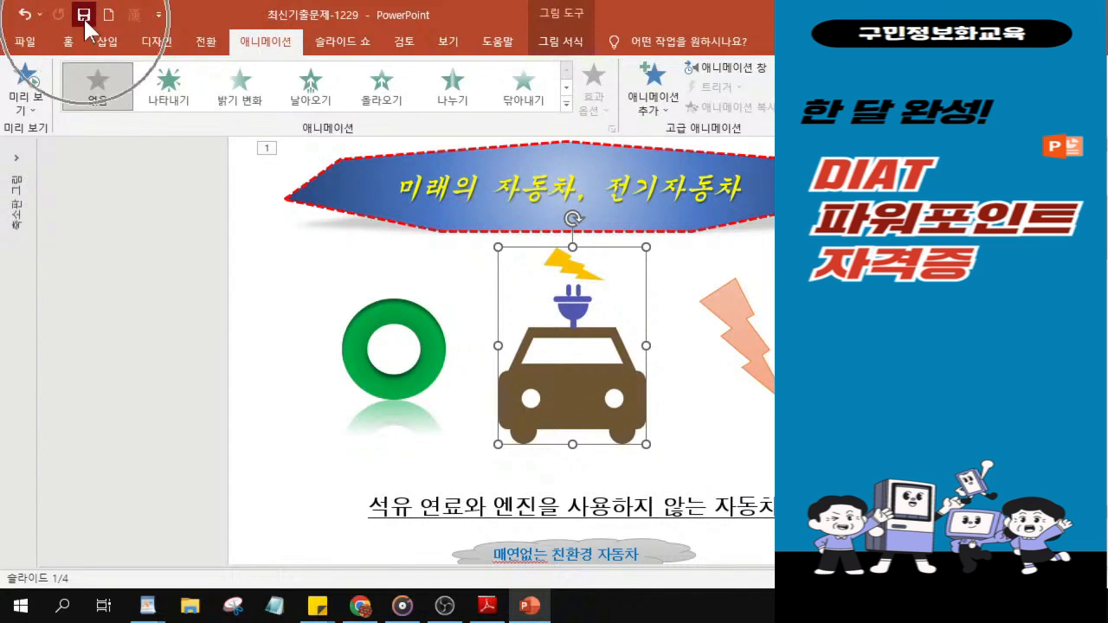
- Open blank slide 2 in a restored window and leave the slide thumbnail pane collapsed
{"action": "left_click", "coordinate": [15, 180]}
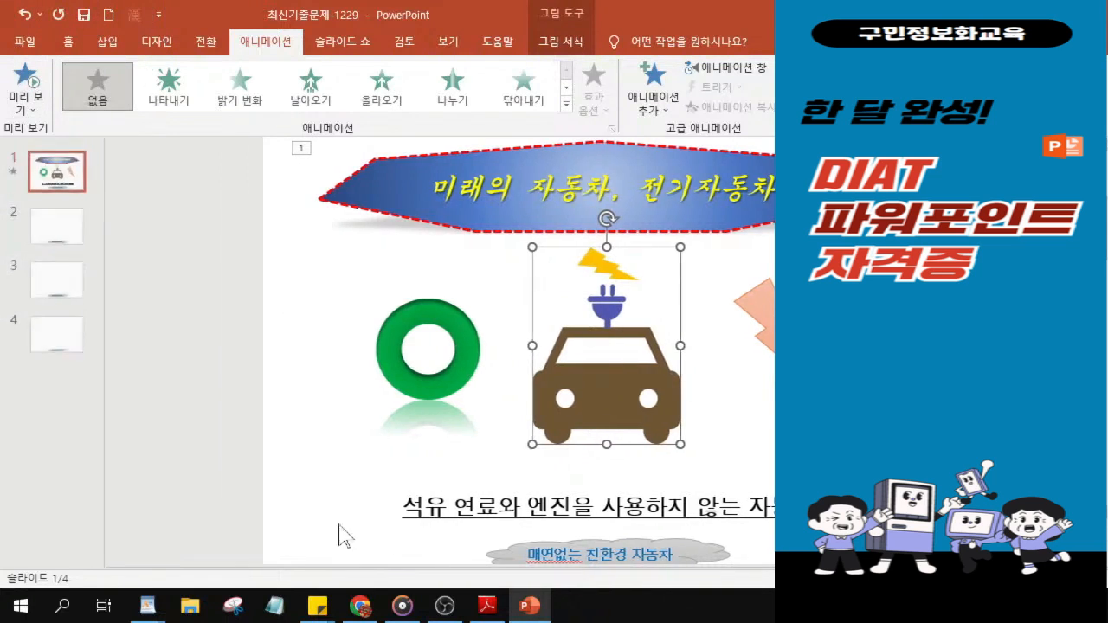
{"action": "key", "text": "ctrl"}
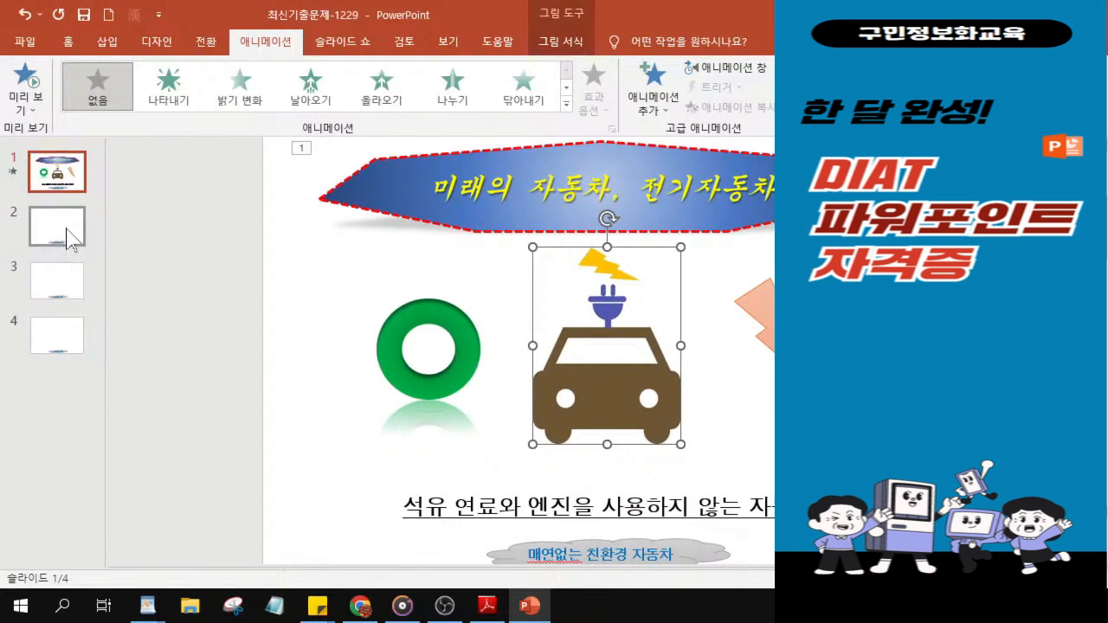
{"action": "left_click", "coordinate": [69, 236]}
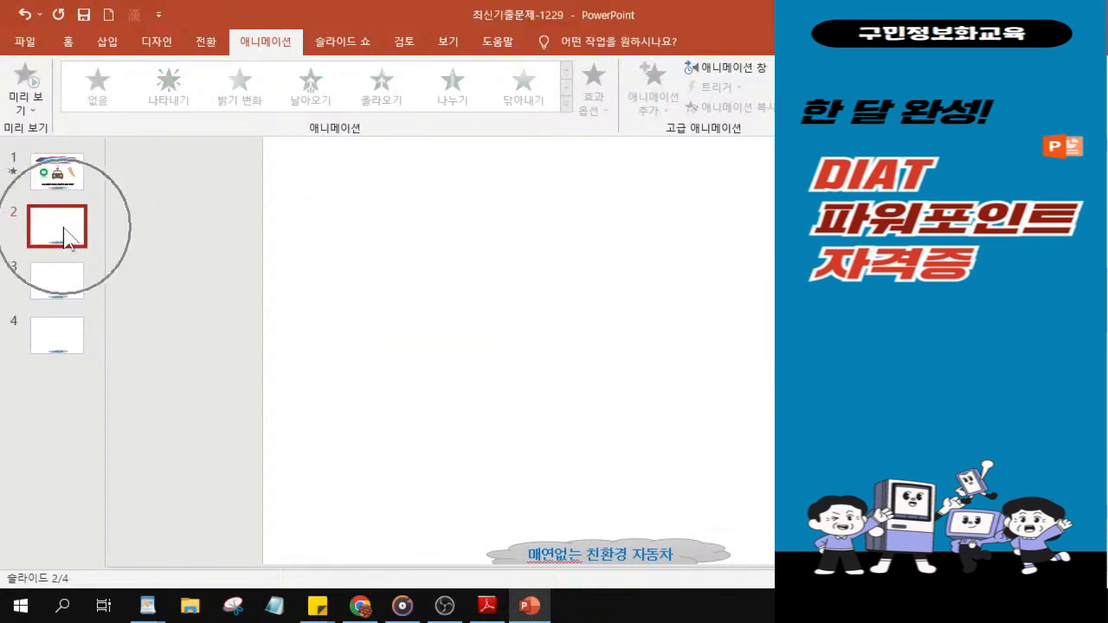
{"action": "left_click_drag", "start_coordinate": [583, 25], "coordinate": [390, 38]}
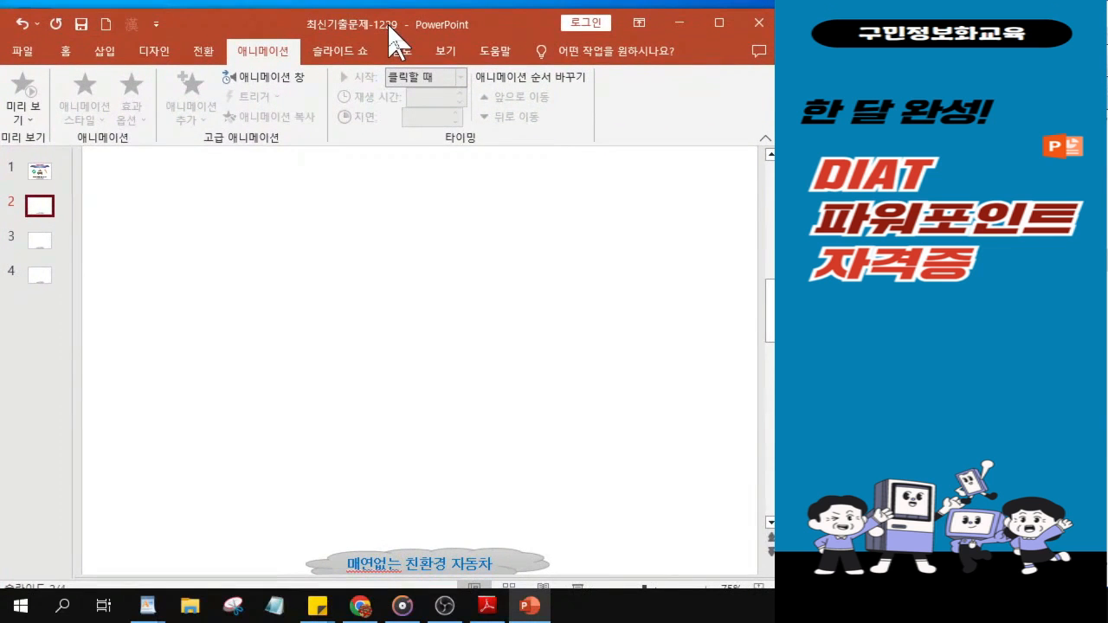
{"action": "left_click", "coordinate": [40, 206]}
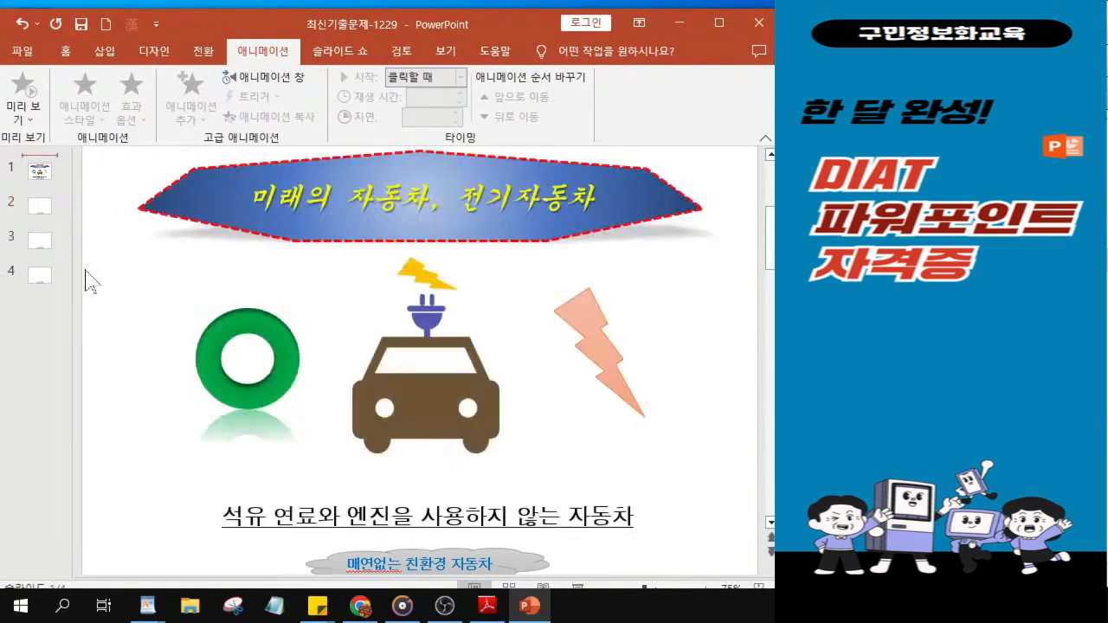
{"action": "left_click", "coordinate": [33, 210]}
{"action": "left_click_drag", "start_coordinate": [77, 321], "coordinate": [10, 309]}
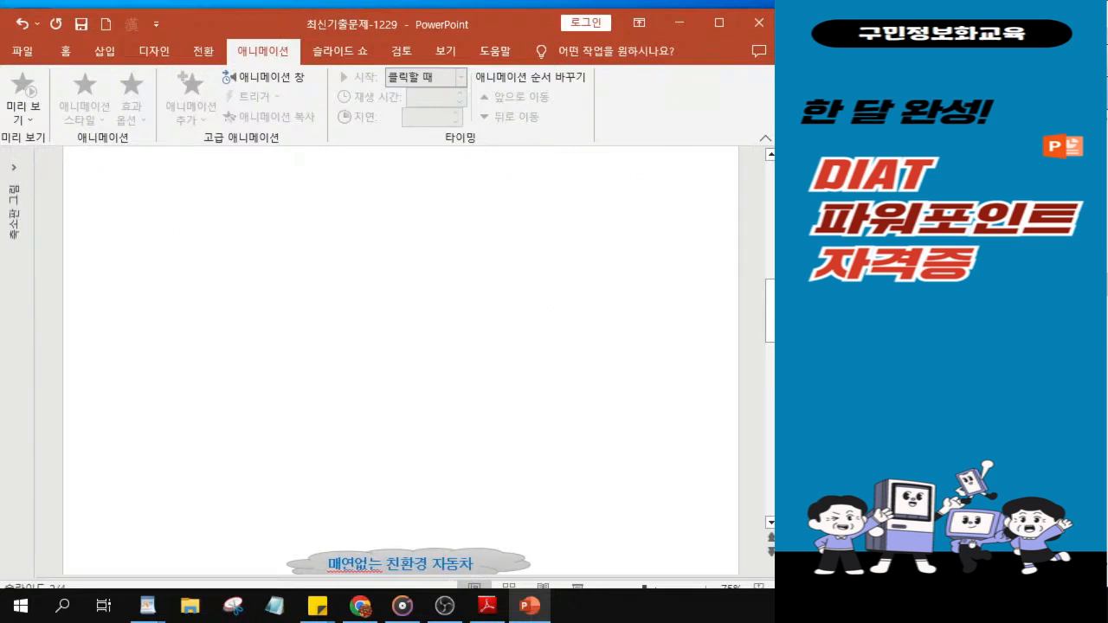
- Switch to the exam PDF and examine slide 2's sample output on page 3, including its six shapes and circular diagram
{"action": "key", "text": "alt+Tab"}
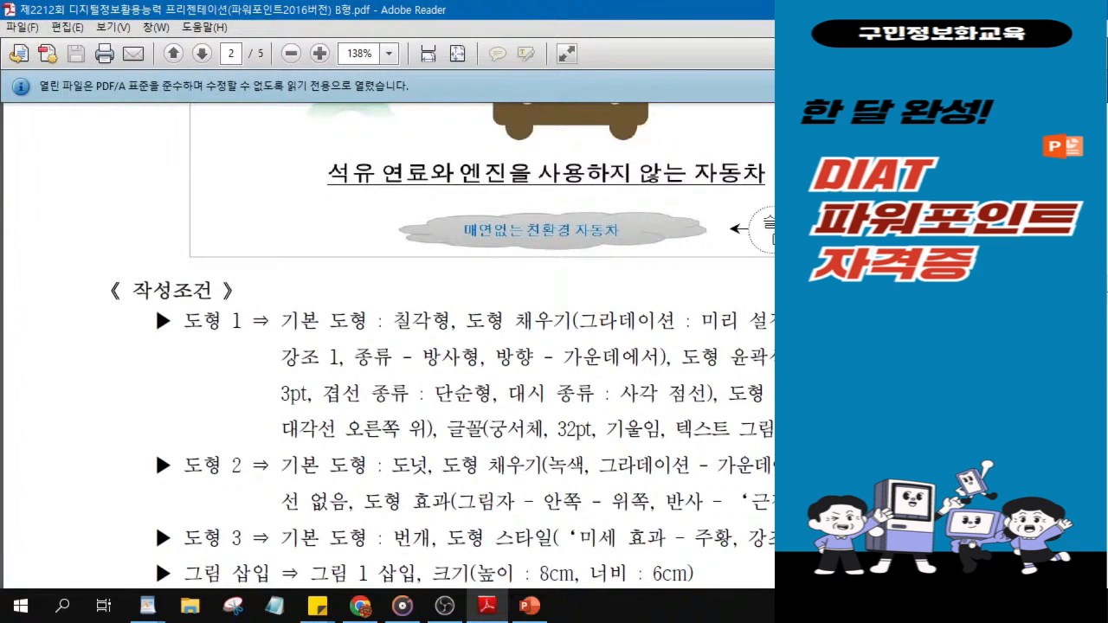
{"action": "scroll", "coordinate": [432, 346], "scroll_direction": "down", "scroll_amount": 5}
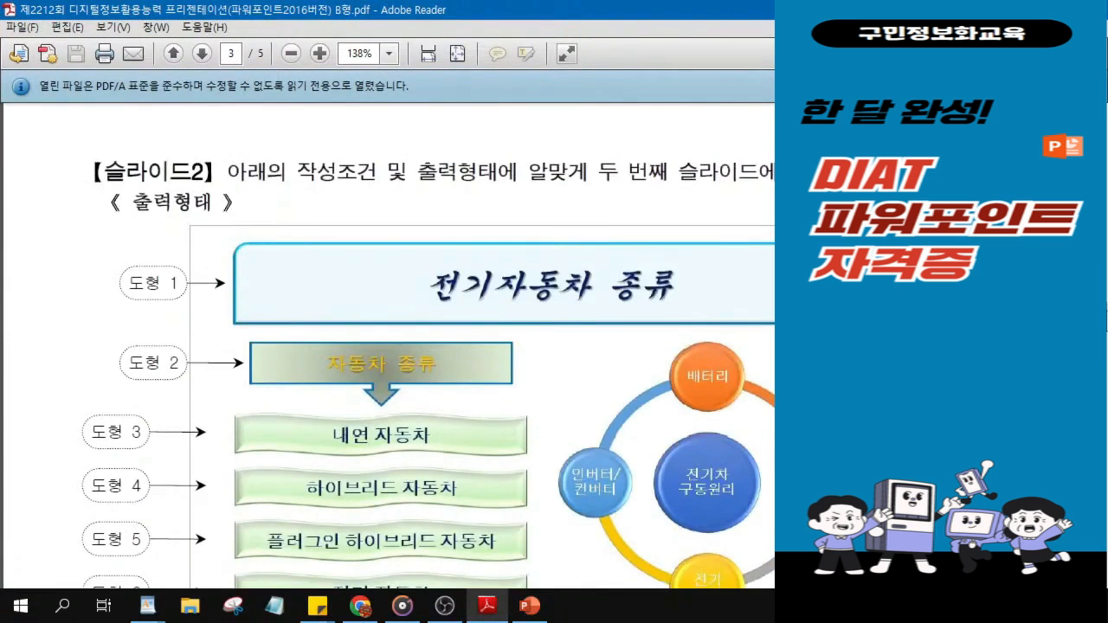
{"action": "scroll", "coordinate": [319, 551], "scroll_direction": "down", "scroll_amount": 1}
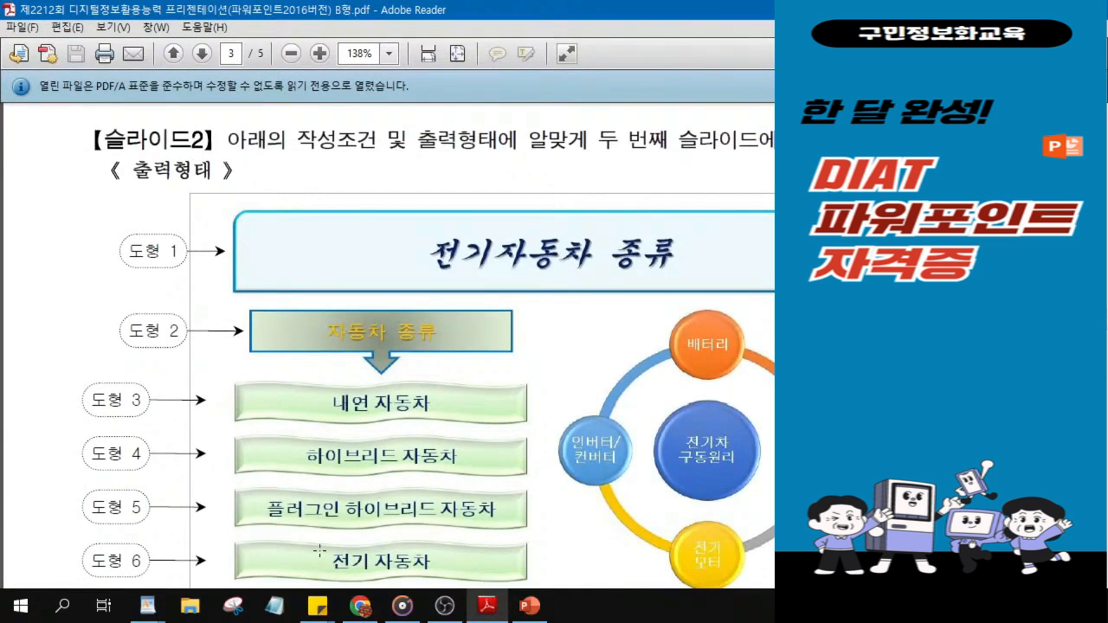
{"action": "scroll", "coordinate": [513, 442], "scroll_direction": "down", "scroll_amount": 2, "text": "ctrl"}
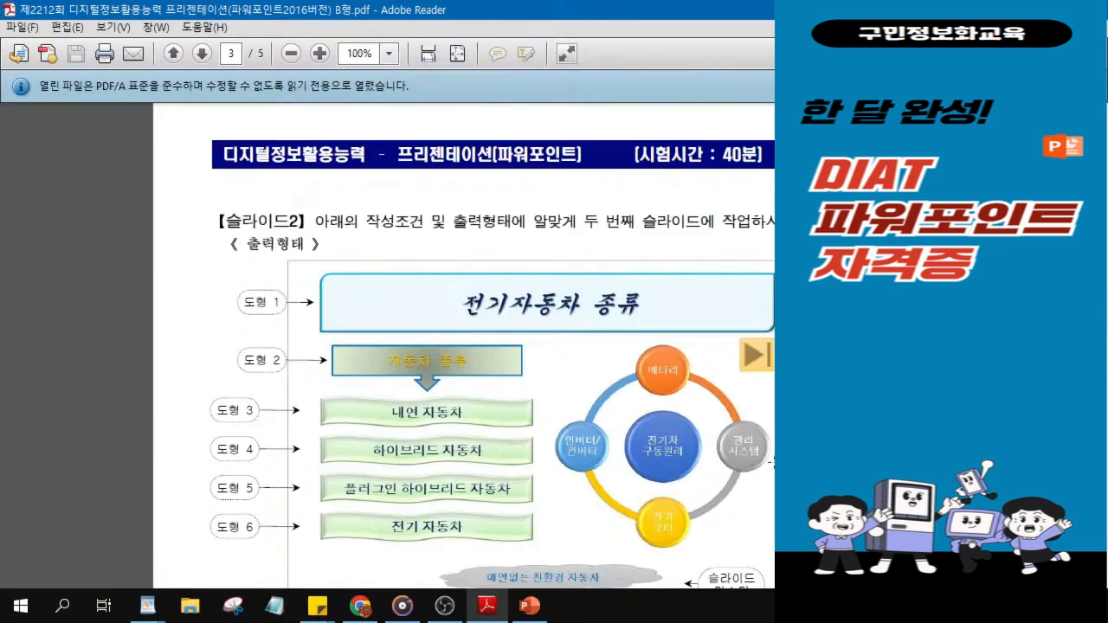
{"action": "scroll", "coordinate": [745, 434], "scroll_direction": "down", "scroll_amount": 2}
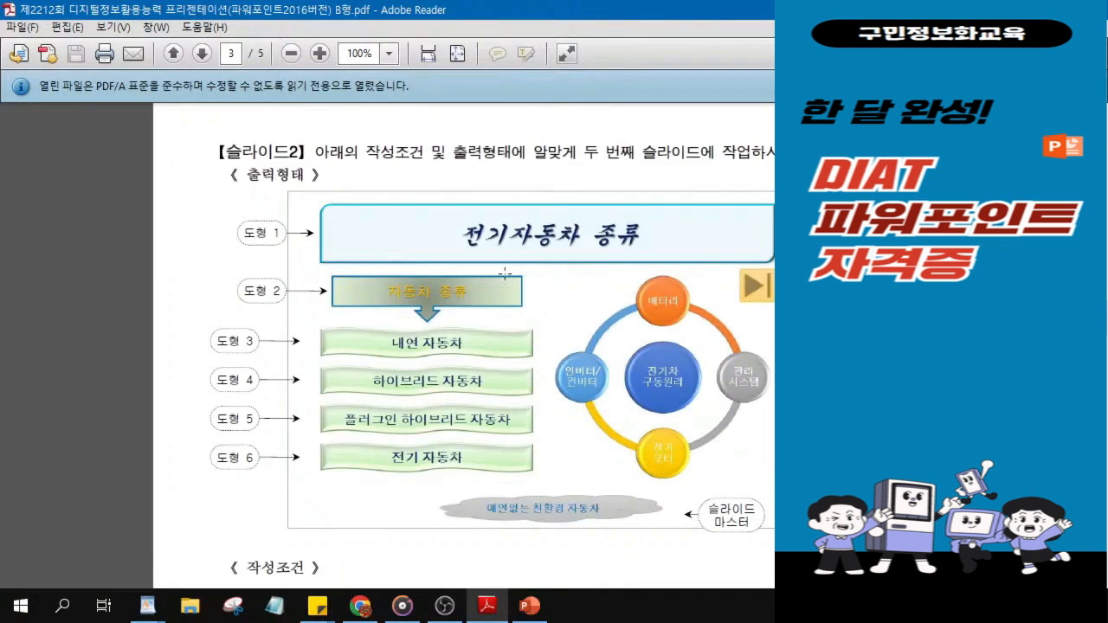
{"action": "key", "text": "ctrl"}
{"action": "key", "text": "ctrl"}
{"action": "key", "text": "ctrl"}
{"action": "key", "text": "ctrl"}
{"action": "key", "text": "ctrl"}
{"action": "key", "text": "ctrl"}
{"action": "key", "text": "ctrl"}
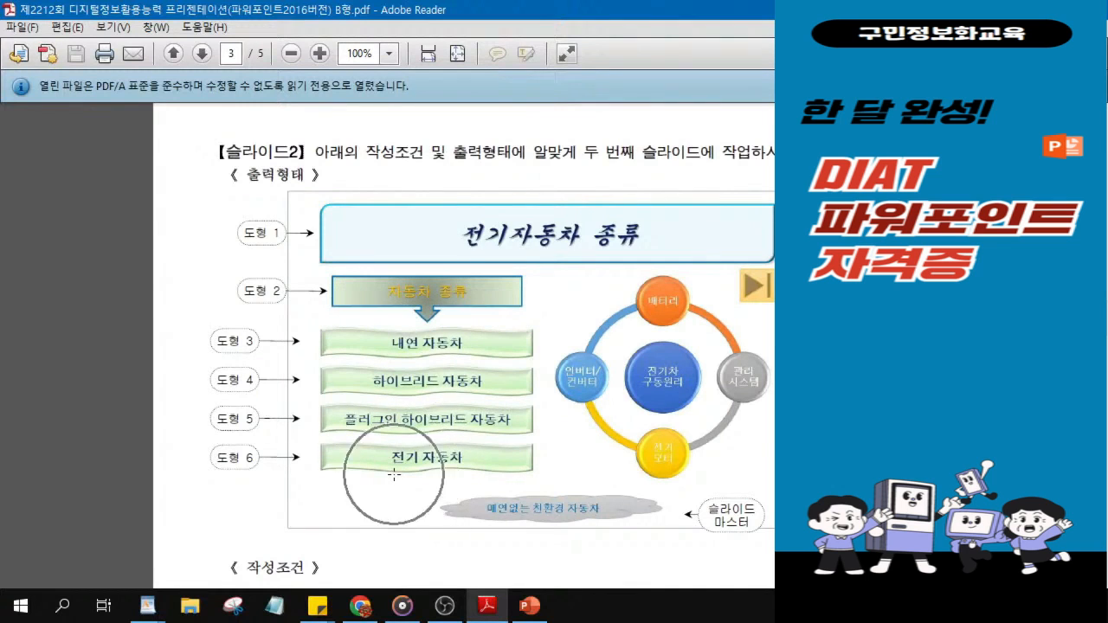
{"action": "key", "text": "ctrl"}
{"action": "key", "text": "ctrl"}
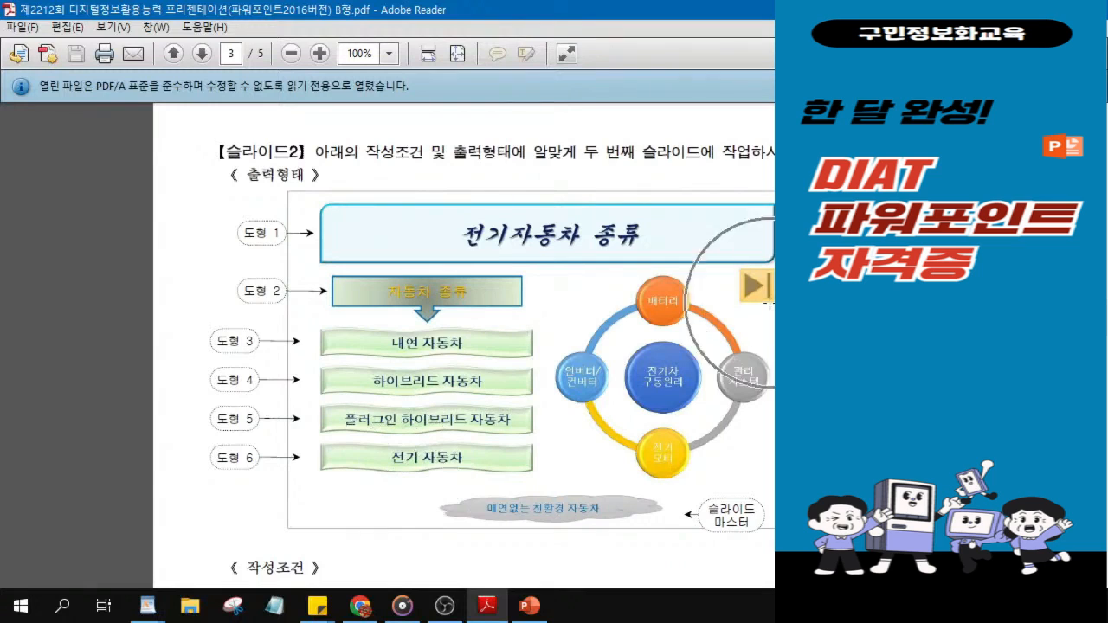
{"action": "key", "text": "ctrl"}
{"action": "key", "text": "ctrl"}
{"action": "key", "text": "ctrl"}
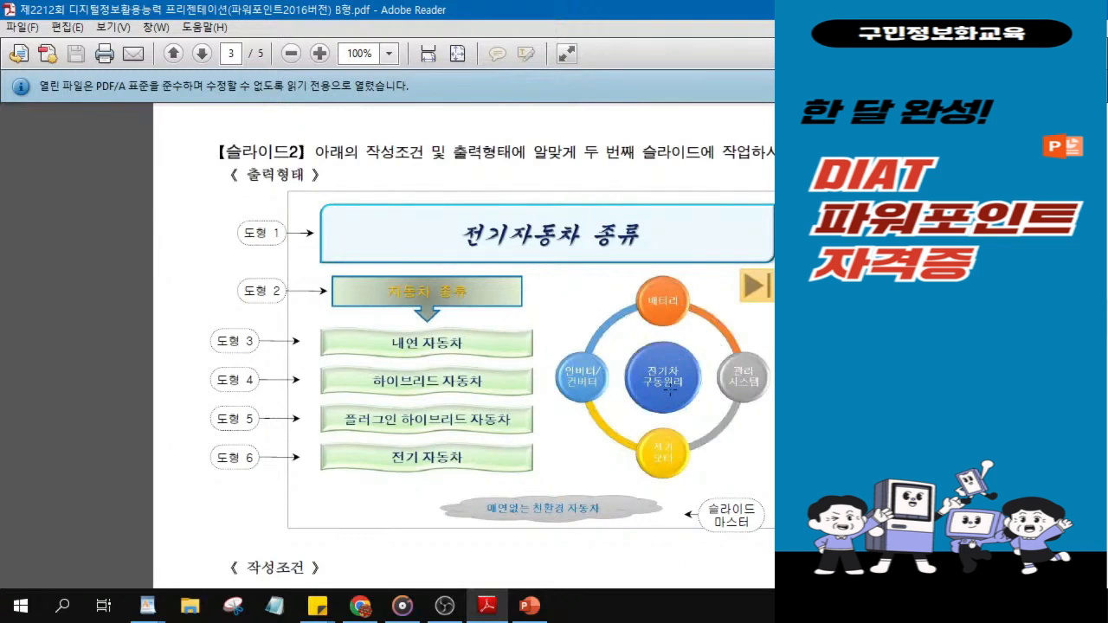
{"action": "key", "text": "ctrl"}
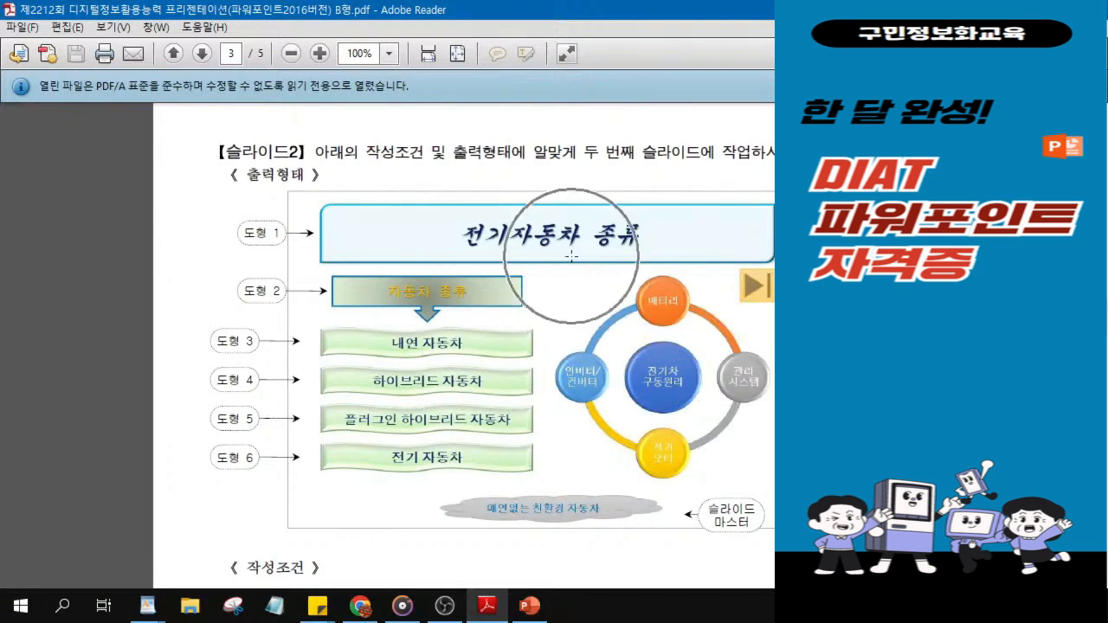
{"action": "key", "text": "ctrl"}
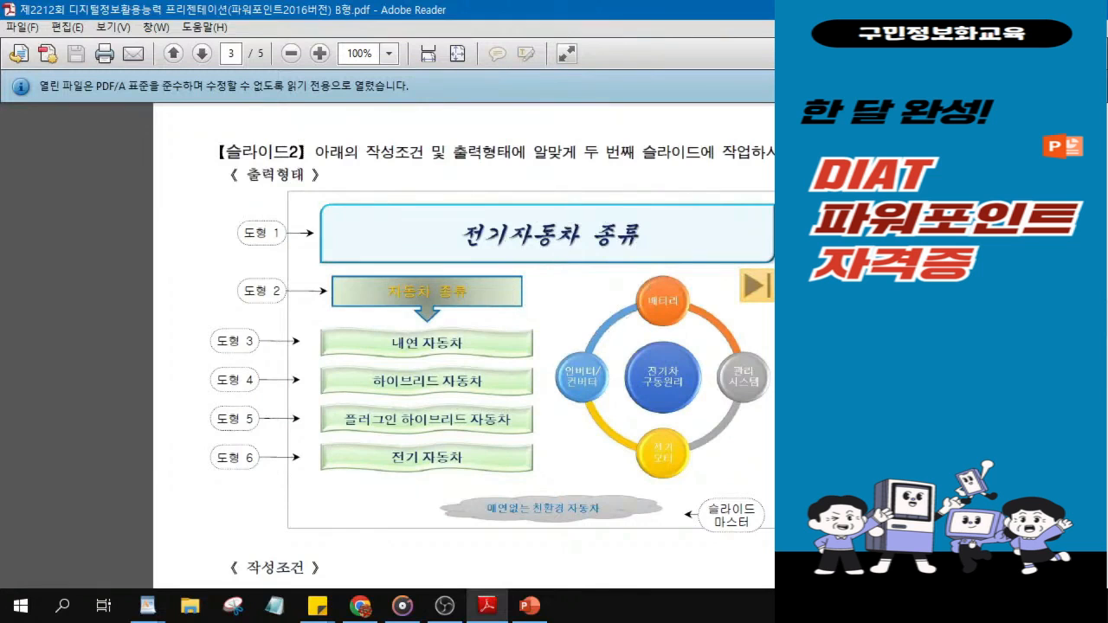
{"action": "left_click_drag", "start_coordinate": [865, 10], "coordinate": [1017, 33]}
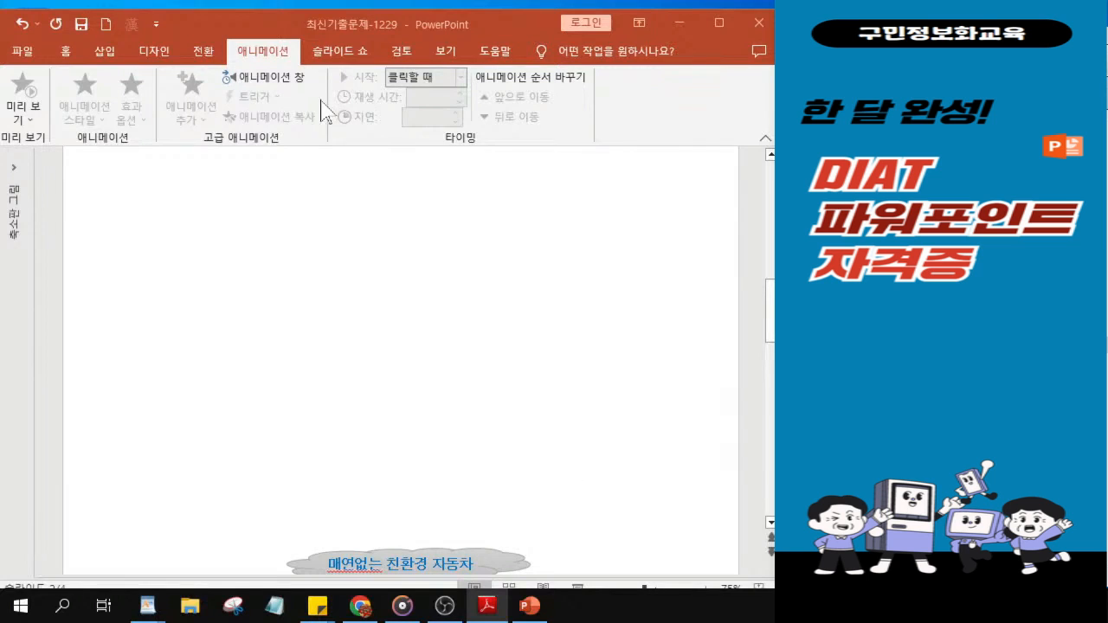
- Draw a wide rectangle with rounded diagonal corners across the upper part of slide 2 in PowerPoint
{"action": "left_click", "coordinate": [66, 54]}
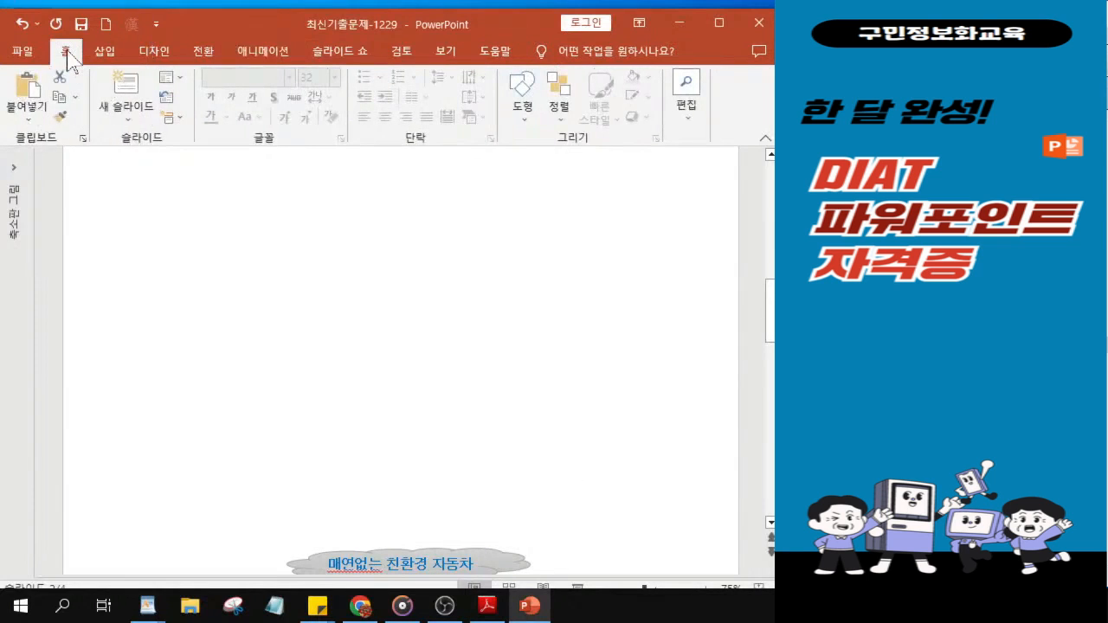
{"action": "left_click", "coordinate": [525, 119]}
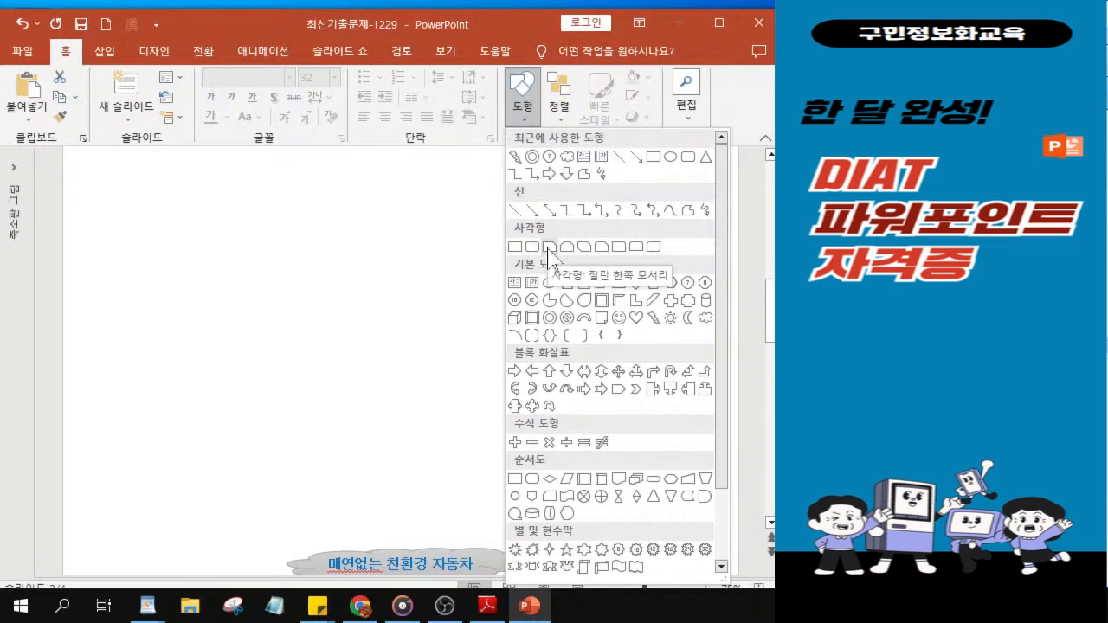
{"action": "left_click", "coordinate": [653, 248]}
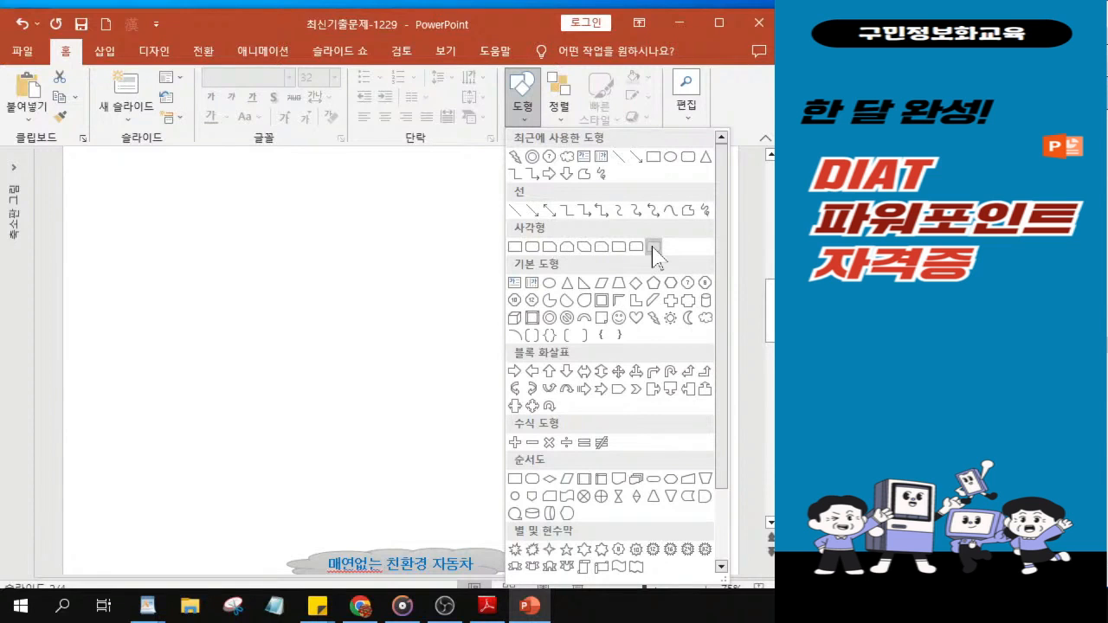
{"action": "left_click", "coordinate": [653, 249]}
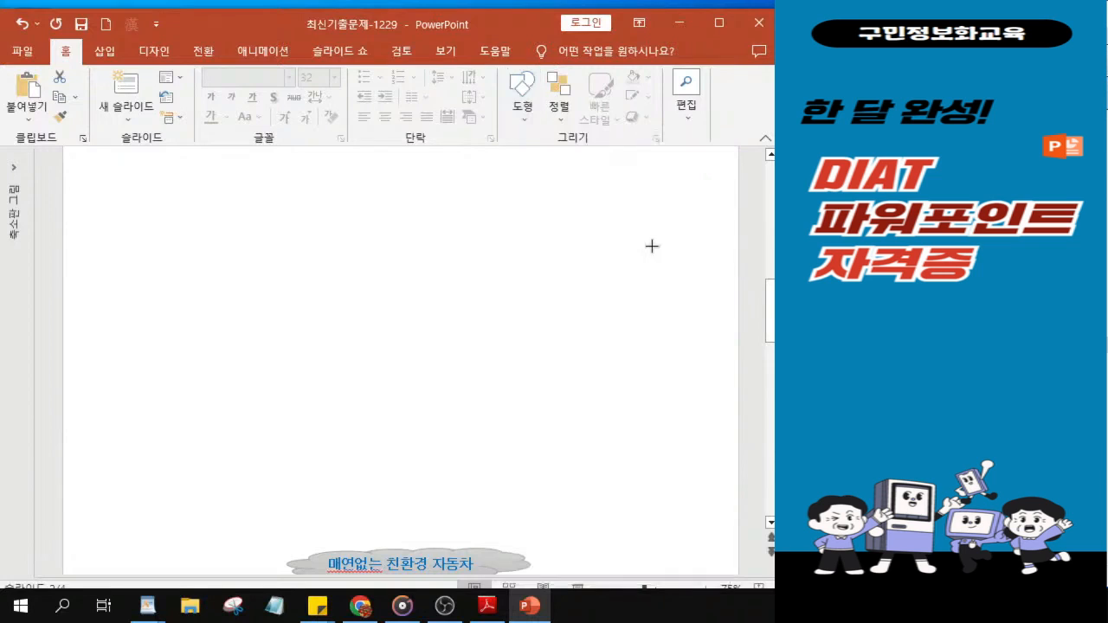
{"action": "scroll", "coordinate": [374, 230], "scroll_direction": "down", "scroll_amount": 1}
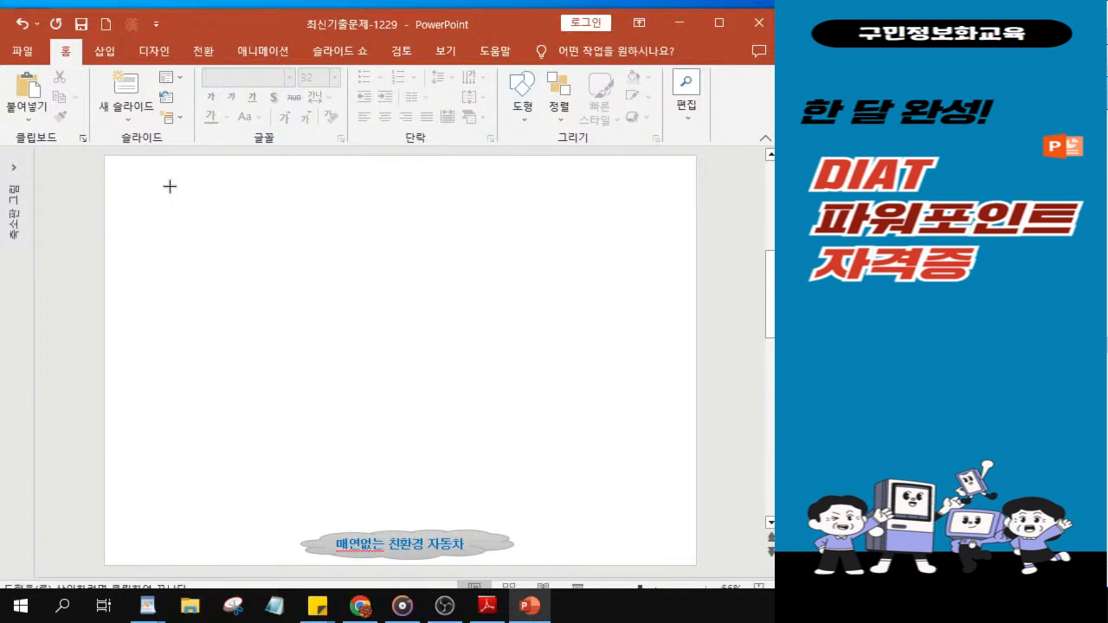
{"action": "left_click_drag", "start_coordinate": [141, 183], "coordinate": [650, 253]}
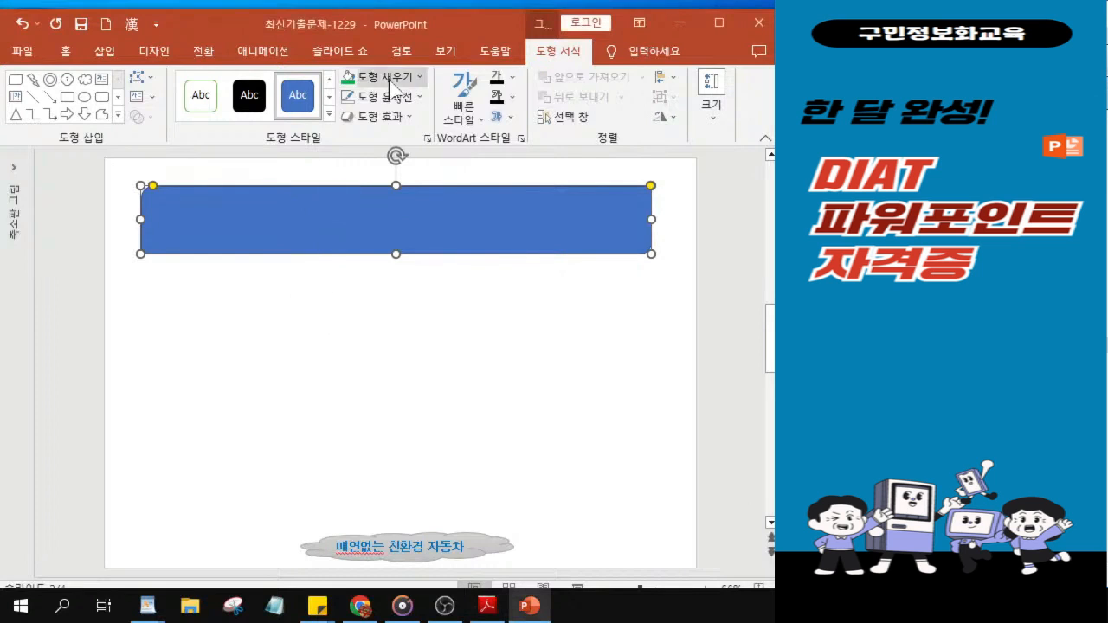
- Fill the rounded diagonal-corner rectangle with the lightest tint of the lighter blue theme colour
{"action": "left_click", "coordinate": [391, 79]}
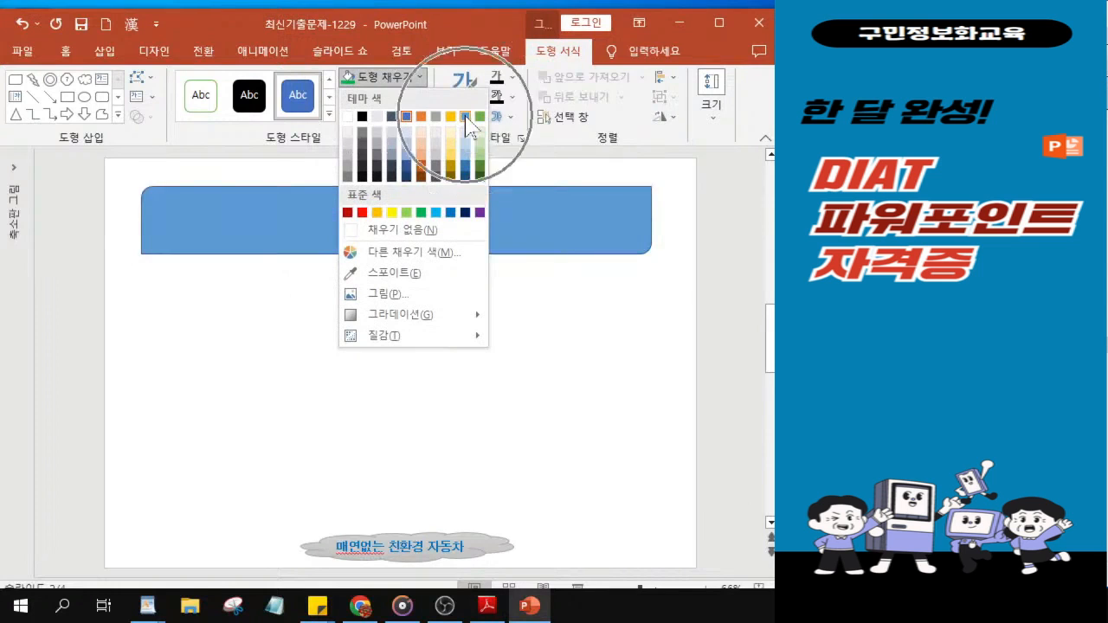
{"action": "key", "text": "ctrl"}
{"action": "key", "text": "ctrl"}
{"action": "key", "text": "ctrl"}
{"action": "key", "text": "ctrl"}
{"action": "key", "text": "ctrl"}
{"action": "key", "text": "ctrl"}
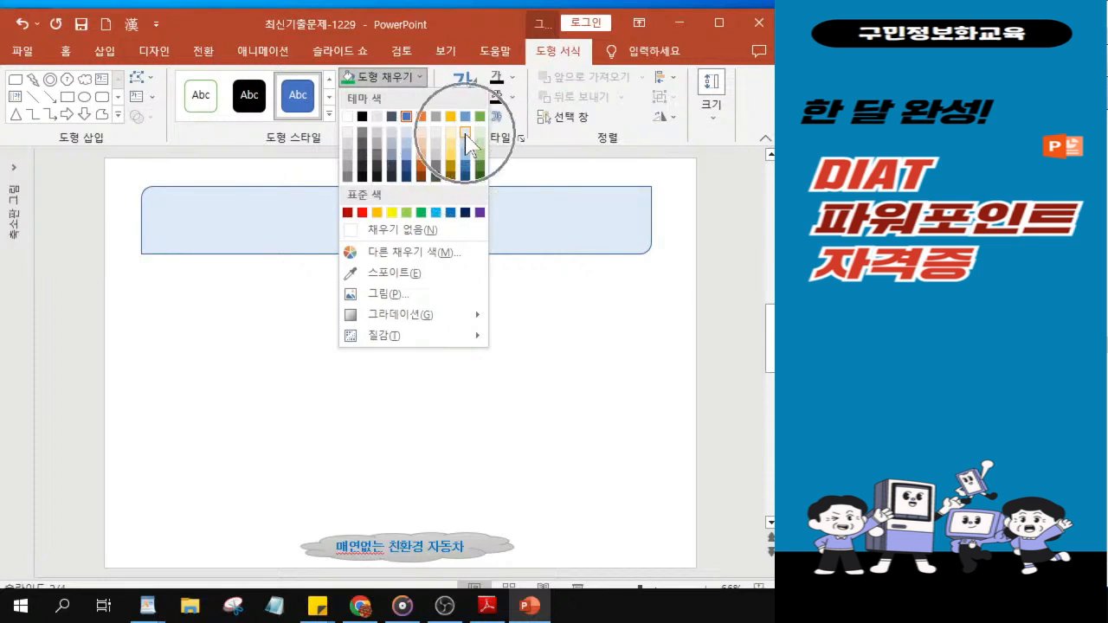
{"action": "key", "text": "ctrl"}
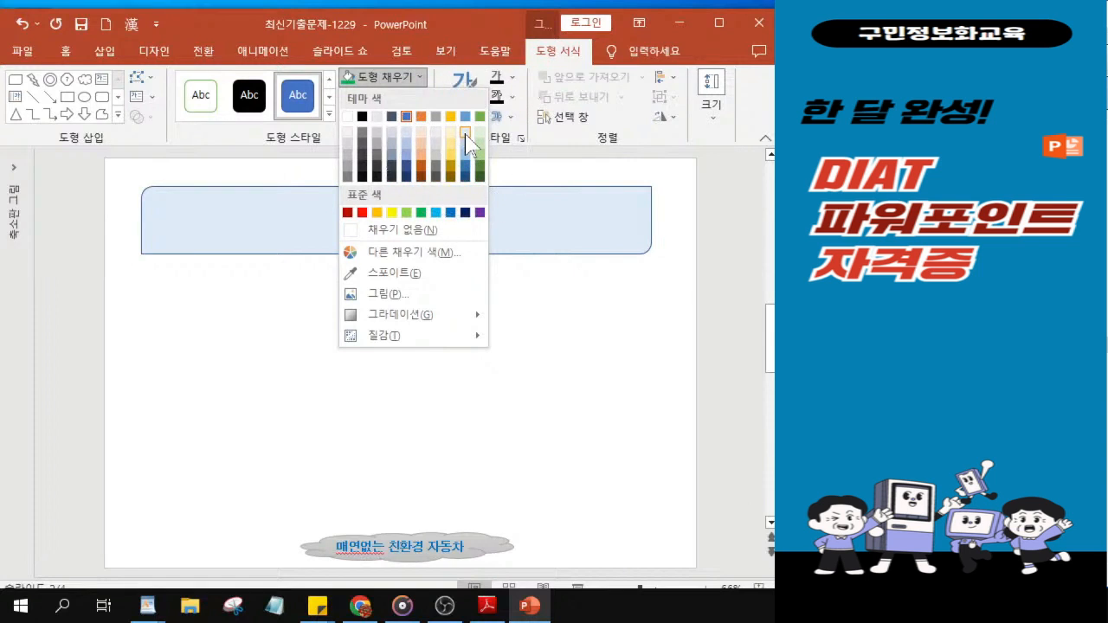
{"action": "left_click", "coordinate": [466, 134]}
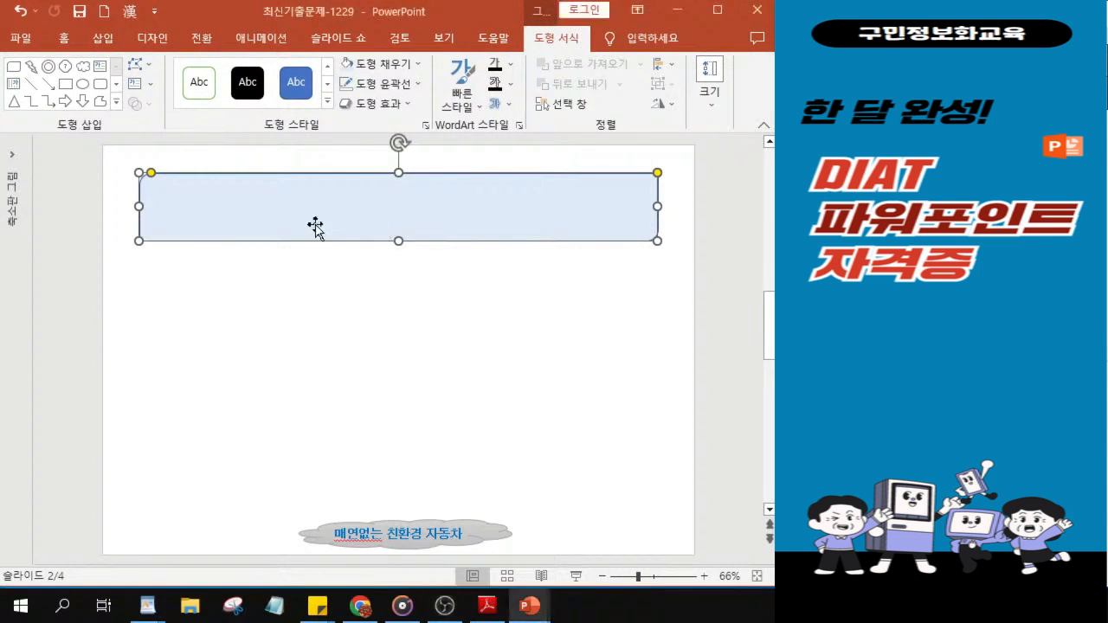
- Give the rectangle a standard light blue outline with a 3 pt weight
{"action": "key", "text": "ctrl"}
{"action": "left_click", "coordinate": [395, 97]}
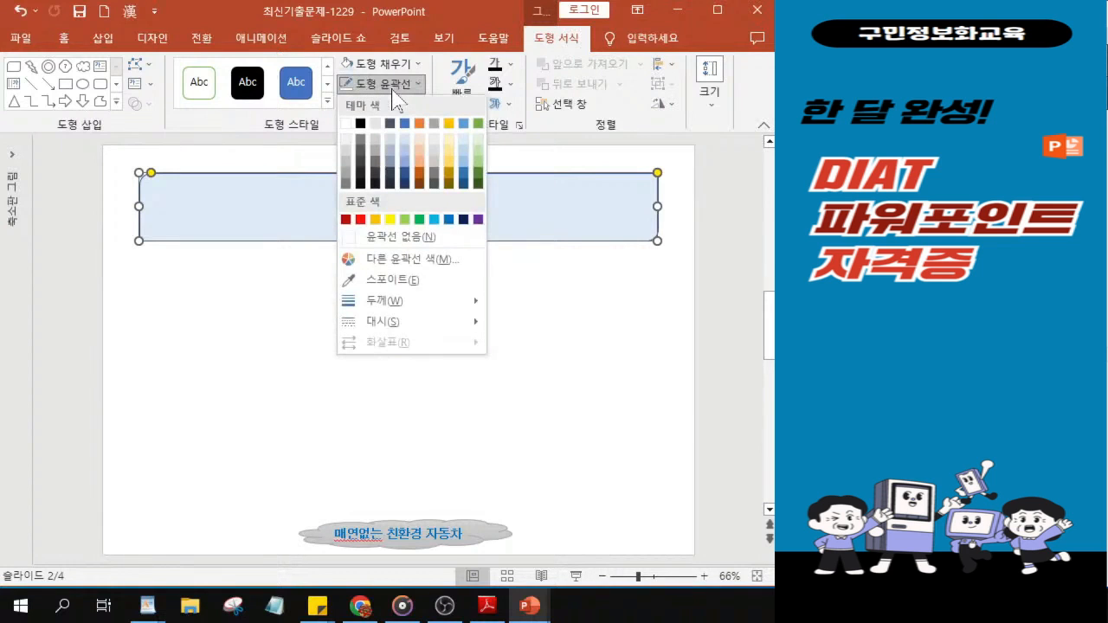
{"action": "left_click", "coordinate": [434, 220]}
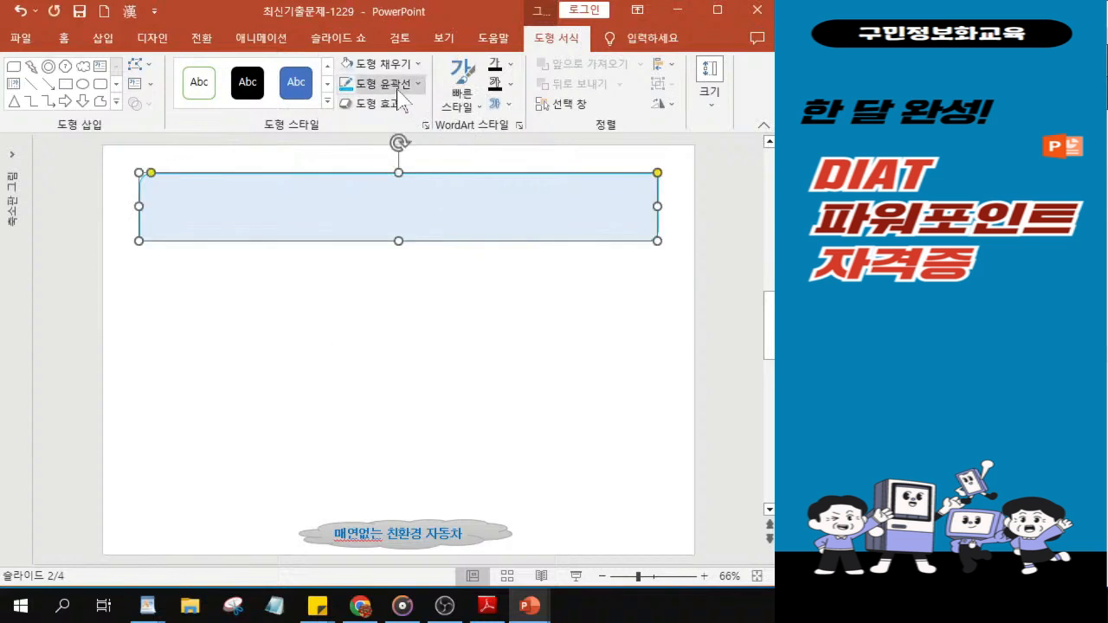
{"action": "left_click", "coordinate": [398, 90]}
{"action": "mouse_move", "coordinate": [418, 307]}
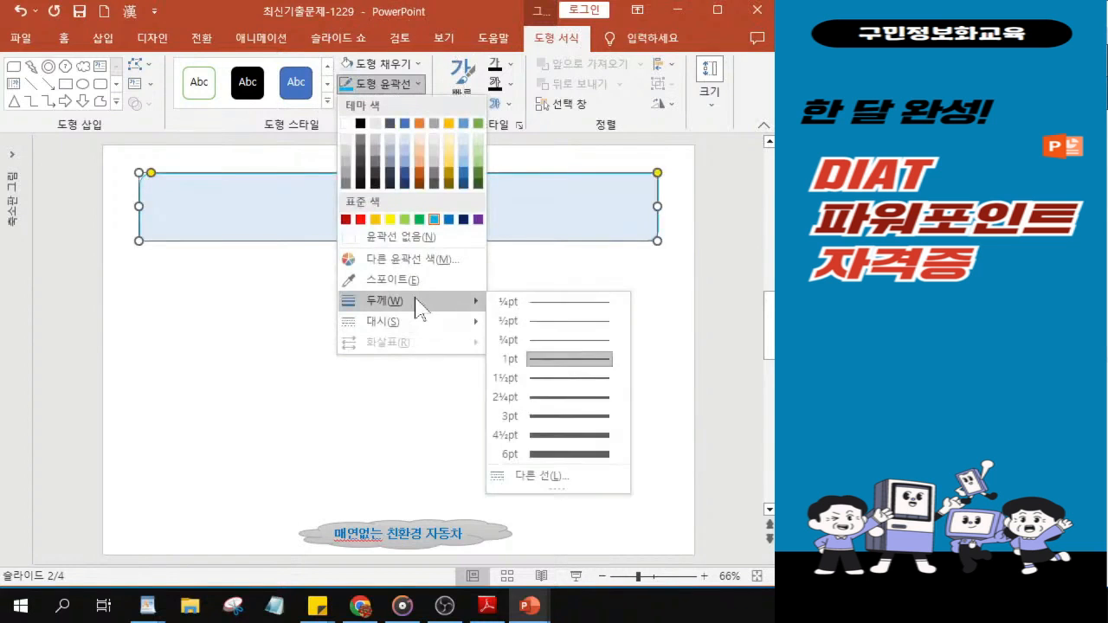
{"action": "left_click", "coordinate": [550, 420]}
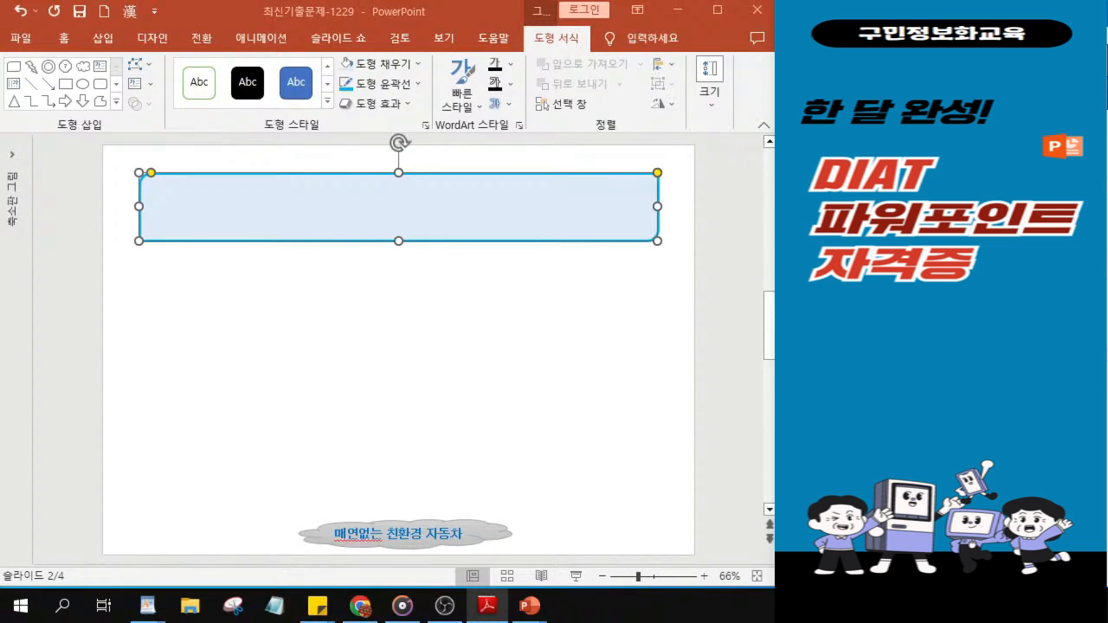
- Open the shadow effect choices for the rectangle
{"action": "left_click", "coordinate": [385, 104]}
{"action": "mouse_move", "coordinate": [392, 182]}
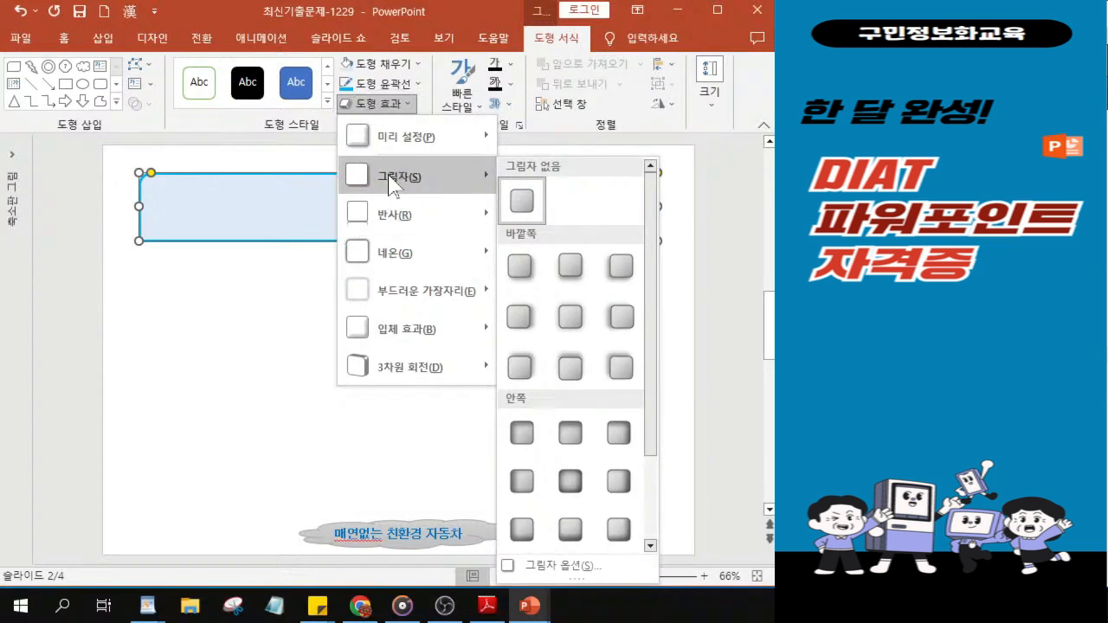
- Apply the perspective shadow cast toward the upper right to the selected title banner shape
{"action": "left_click_drag", "start_coordinate": [655, 358], "coordinate": [655, 467]}
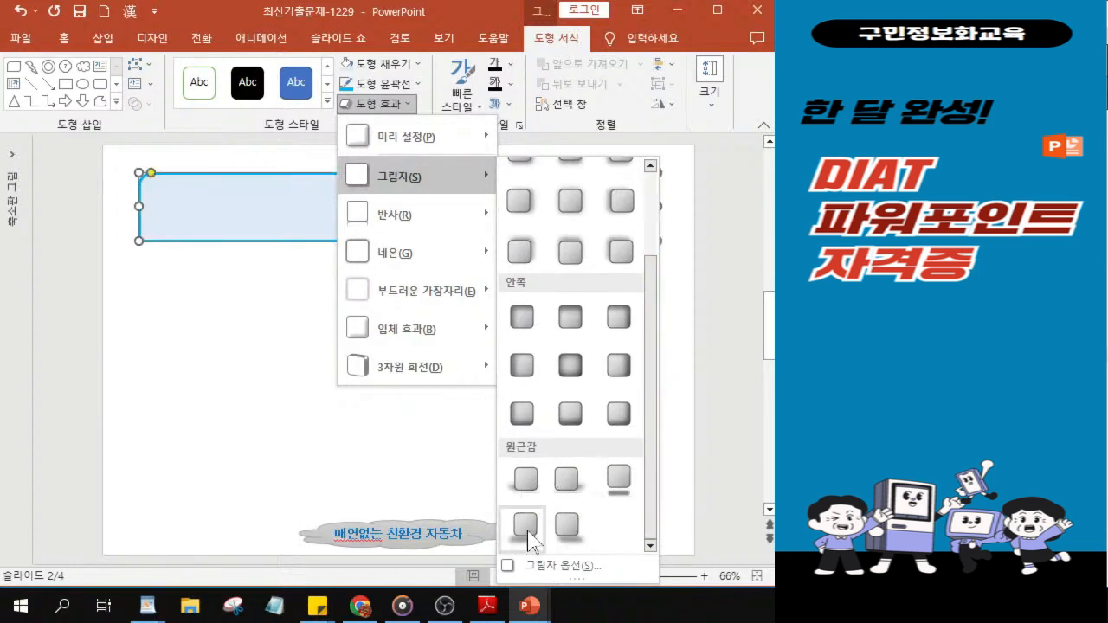
{"action": "left_click", "coordinate": [565, 481]}
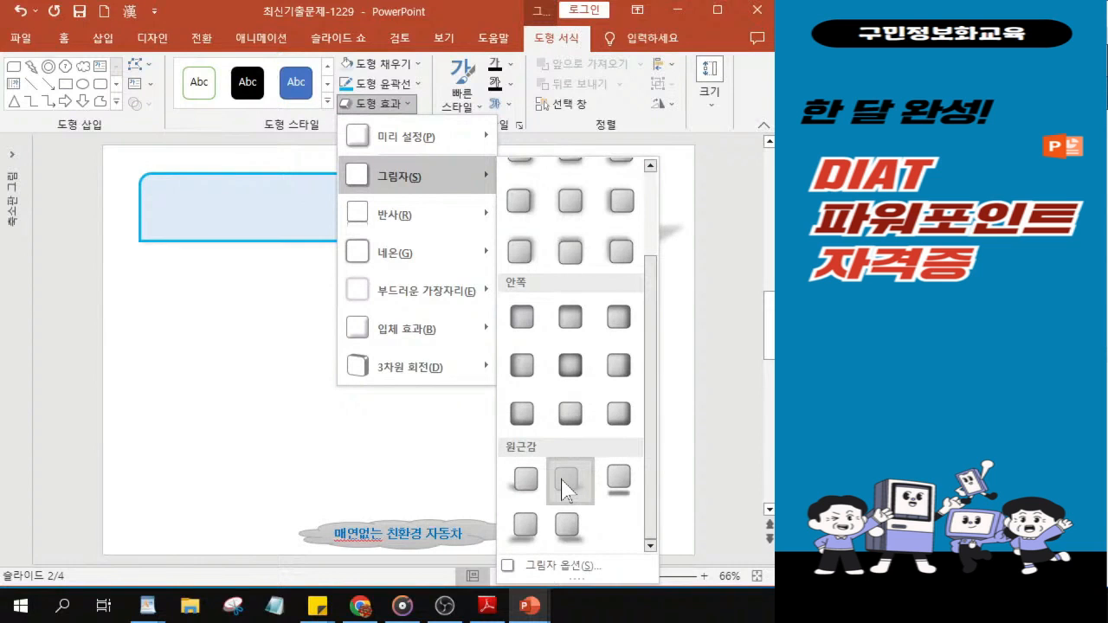
{"action": "left_click", "coordinate": [568, 481]}
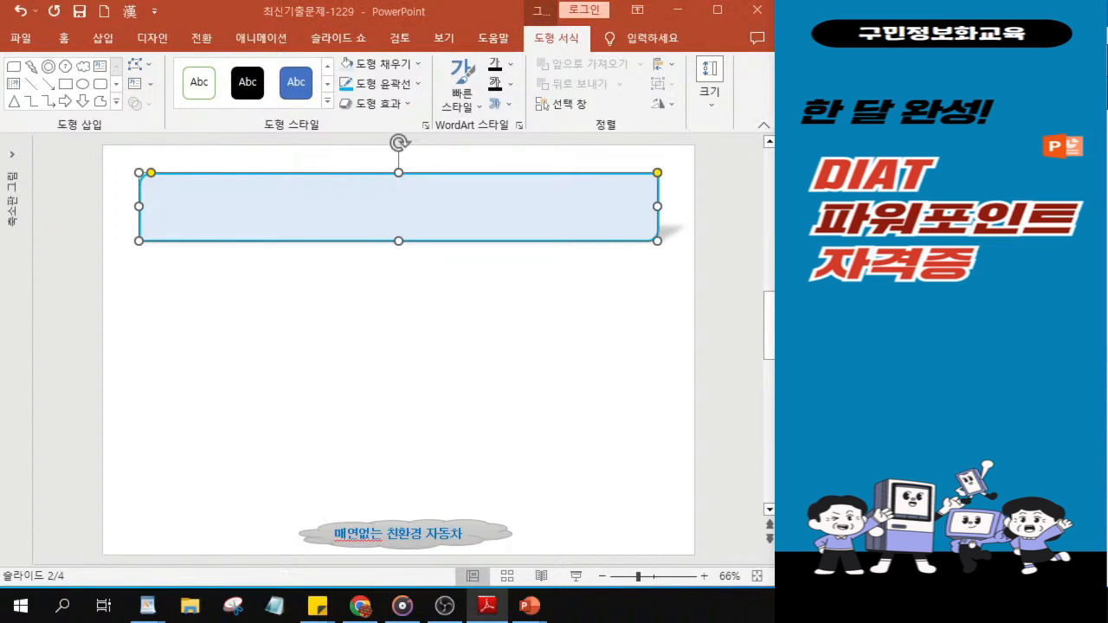
- Apply the first preset bevel, the rounded one, to the title banner shape
{"action": "left_click", "coordinate": [367, 110]}
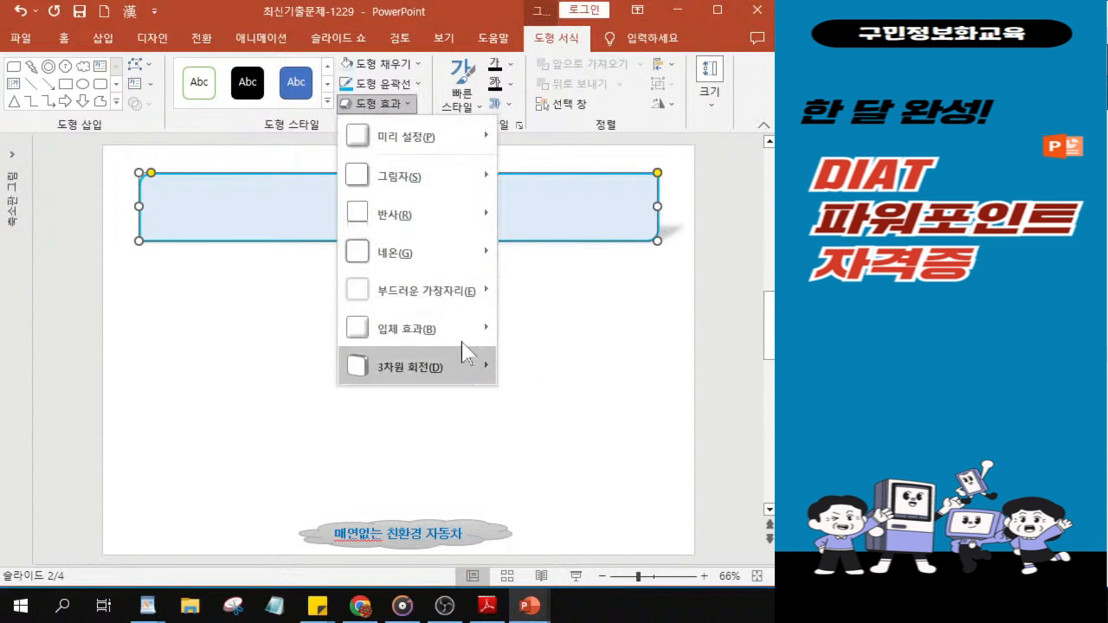
{"action": "mouse_move", "coordinate": [470, 325]}
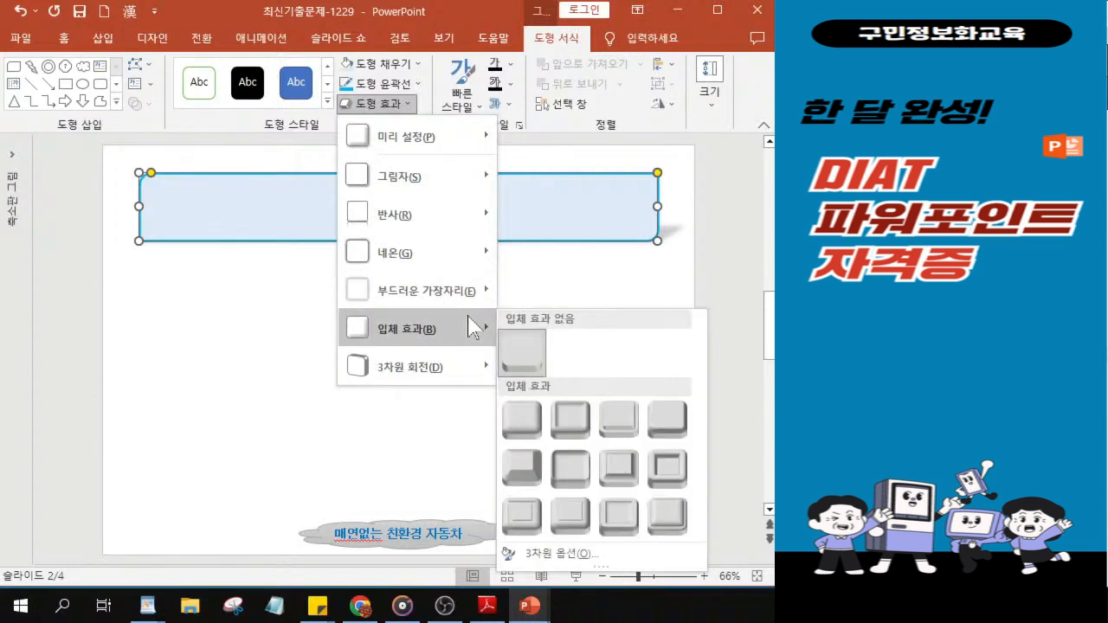
{"action": "left_click", "coordinate": [521, 427]}
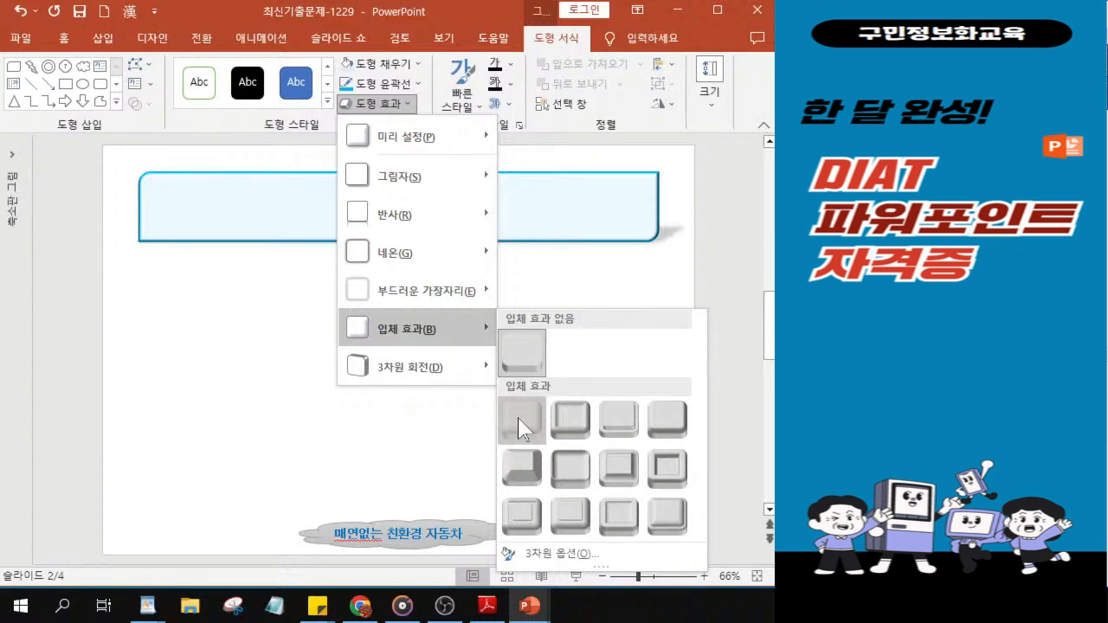
{"action": "left_click", "coordinate": [522, 425]}
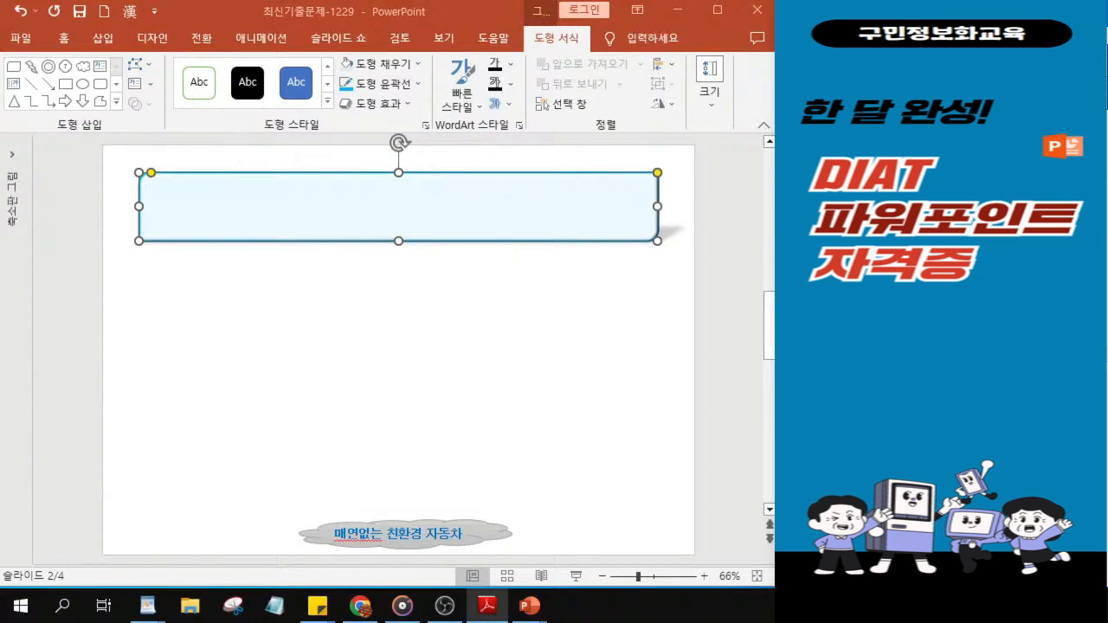
- Set the title banner's font to 궁서체 at size 36
{"action": "left_click", "coordinate": [66, 39]}
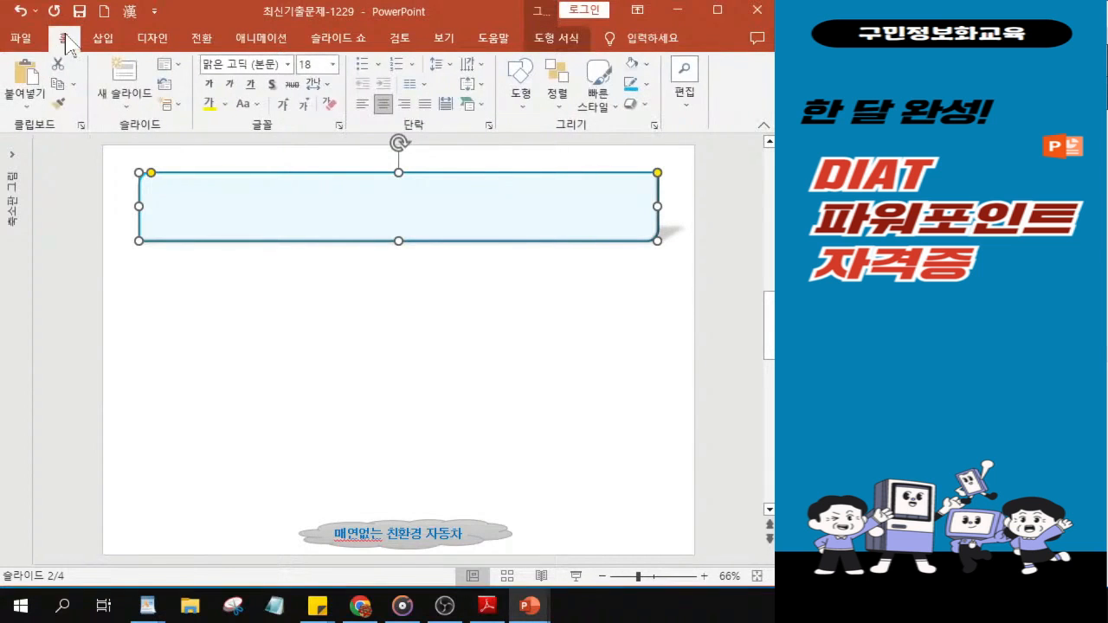
{"action": "left_click", "coordinate": [286, 66]}
{"action": "left_click", "coordinate": [287, 66]}
{"action": "left_click", "coordinate": [287, 65]}
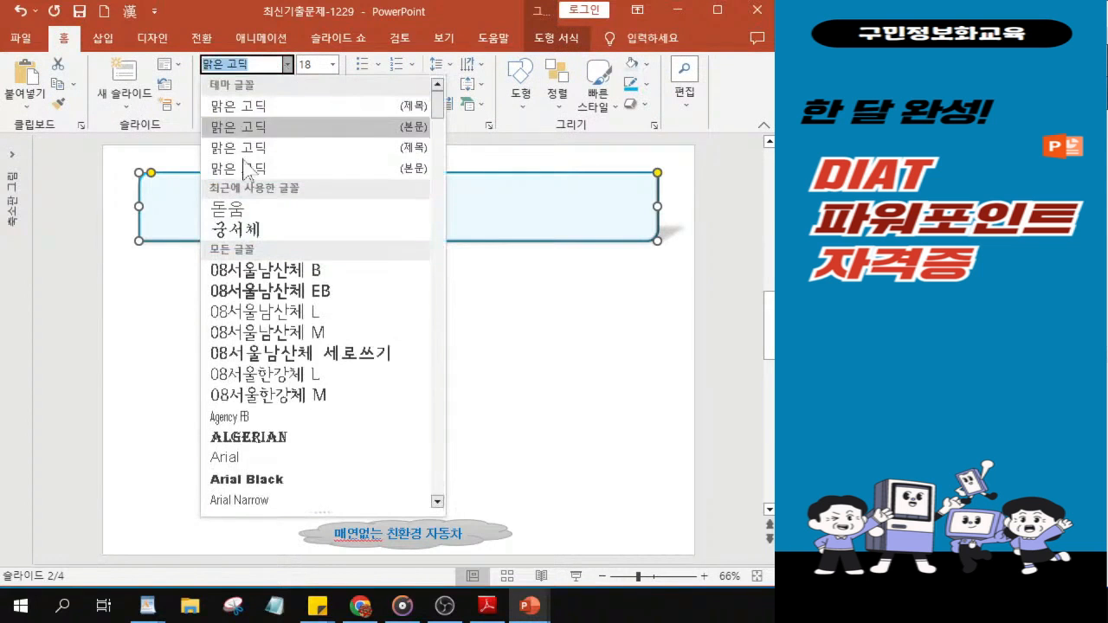
{"action": "left_click", "coordinate": [258, 231]}
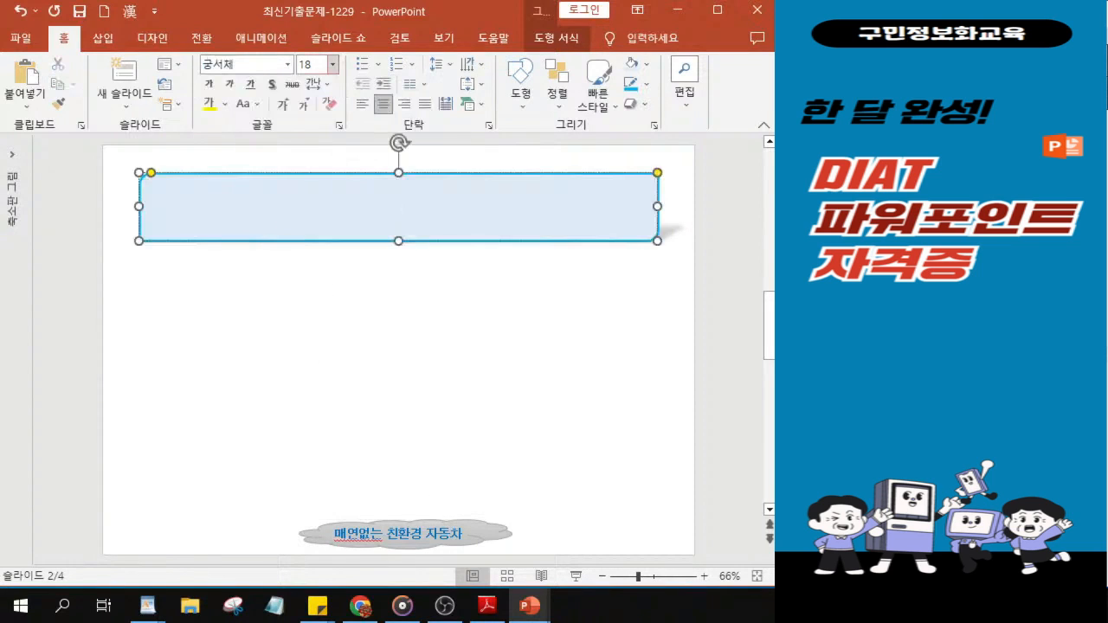
{"action": "left_click", "coordinate": [310, 64]}
{"action": "type", "text": "36"}
{"action": "key", "text": "Return"}
- Format the title banner's text as italic with text shadow, in the standard dark blue colour
{"action": "key", "text": "alt+Tab"}
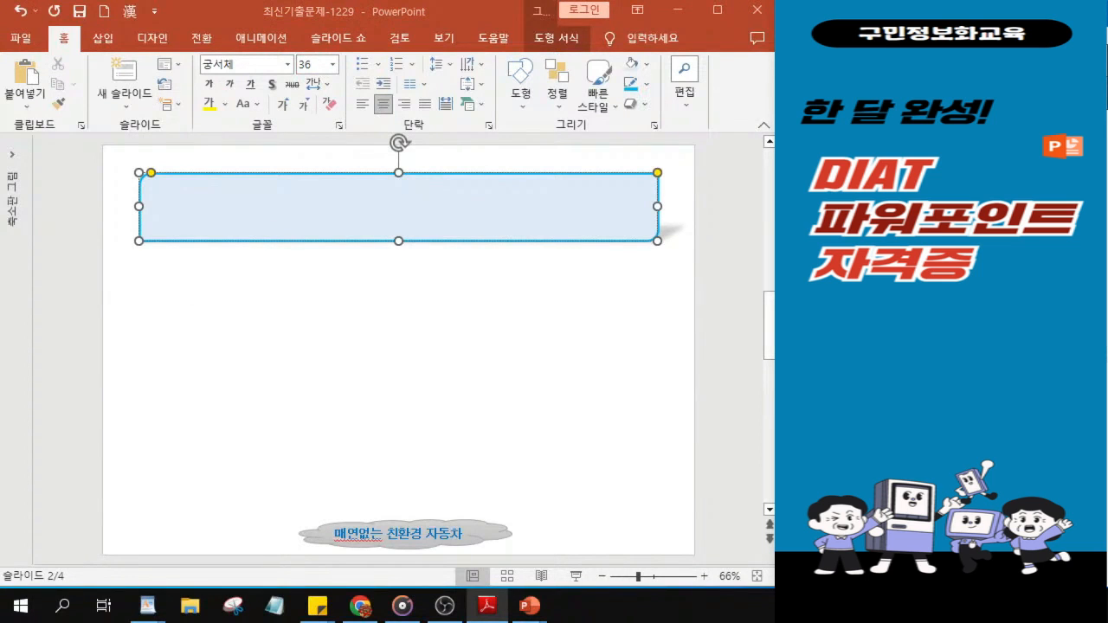
{"action": "left_click", "coordinate": [229, 87]}
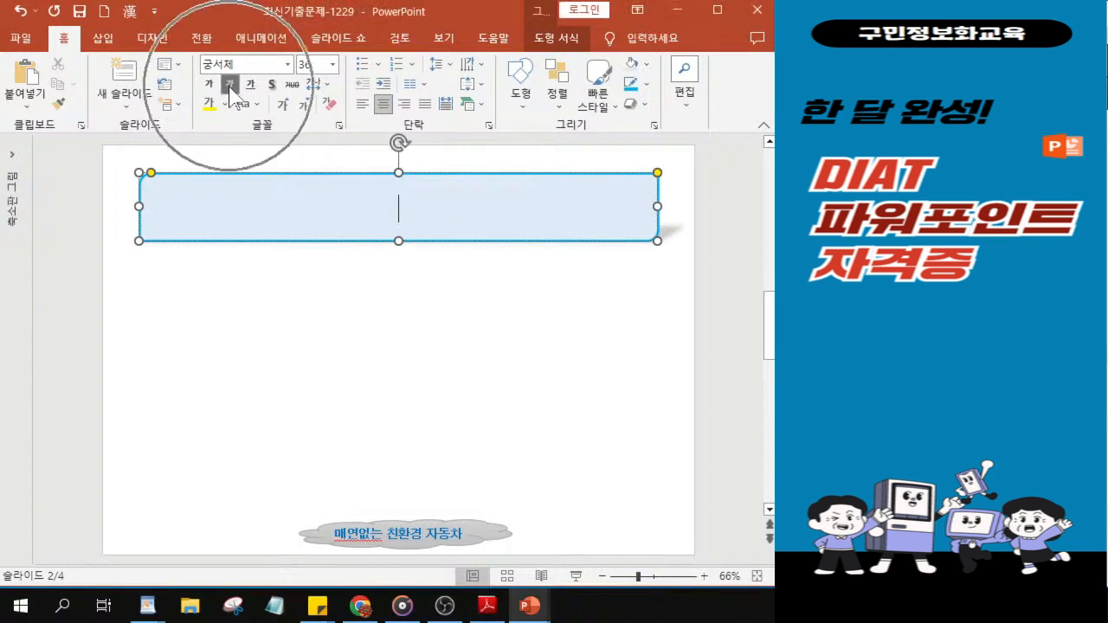
{"action": "key", "text": "alt+Tab"}
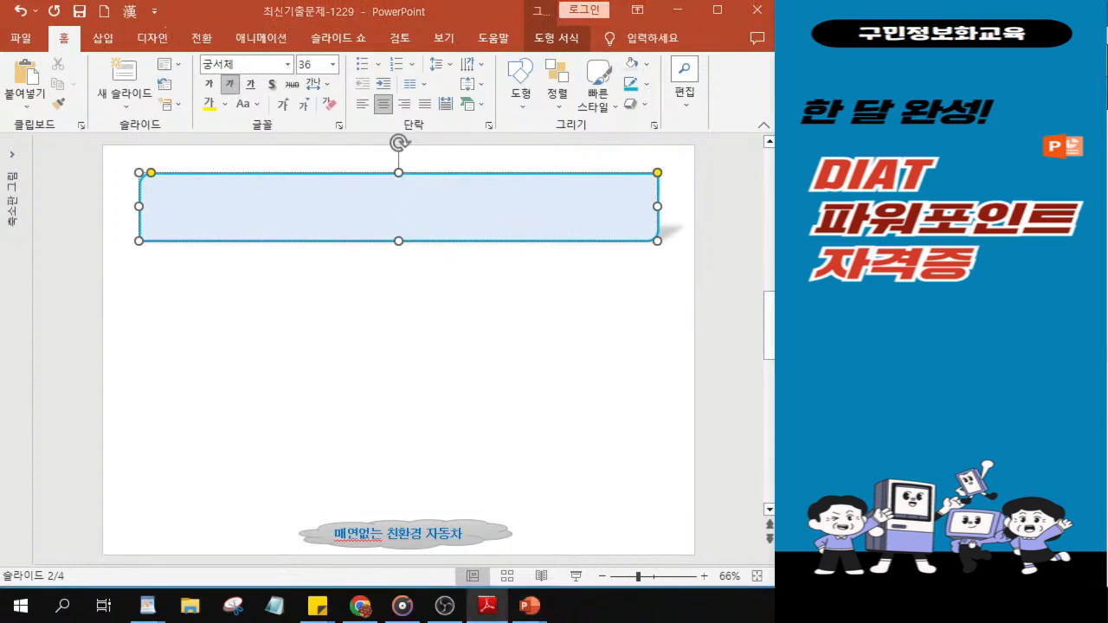
{"action": "left_click", "coordinate": [274, 86]}
{"action": "left_click", "coordinate": [274, 85]}
{"action": "left_click", "coordinate": [225, 103]}
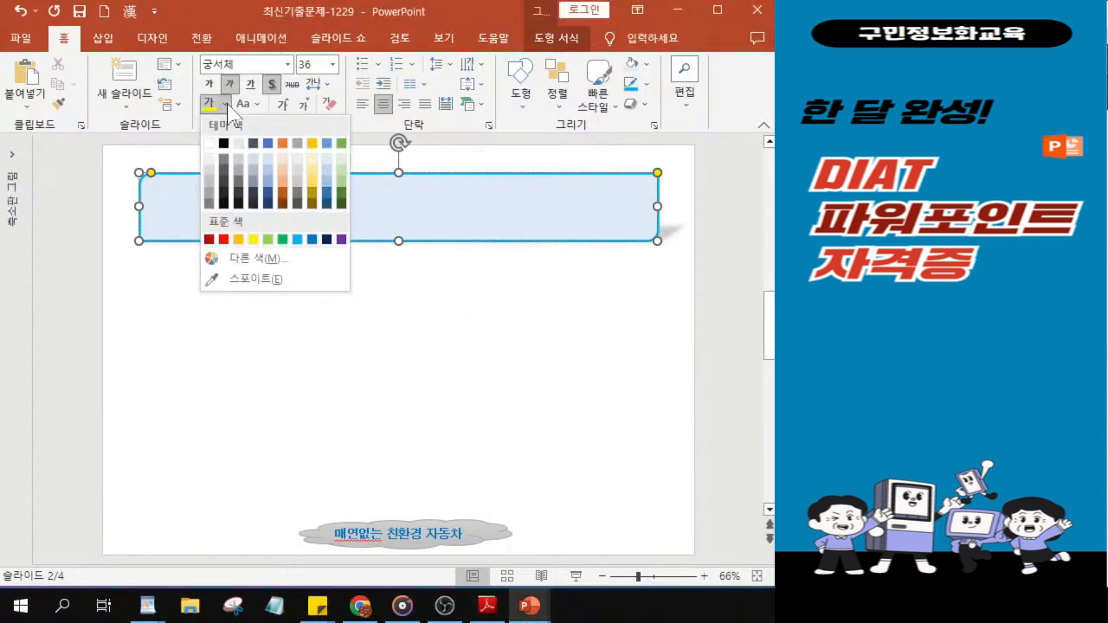
{"action": "left_click", "coordinate": [326, 239]}
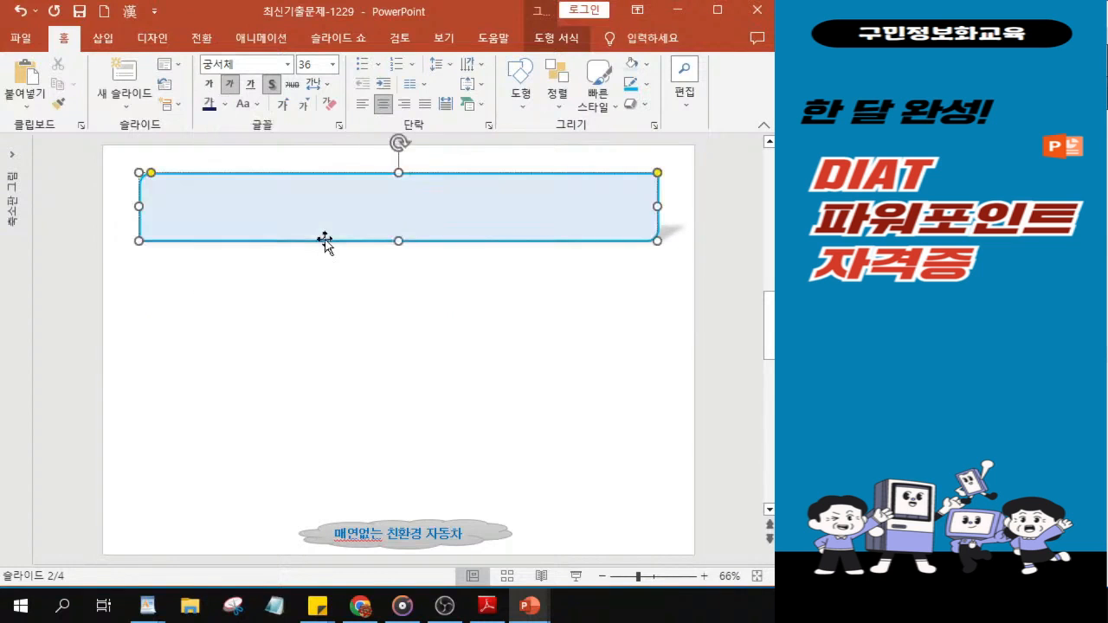
- Enter the title 전기자동차 종류 in the banner shape
{"action": "scroll", "coordinate": [346, 238], "scroll_direction": "up", "scroll_amount": 3}
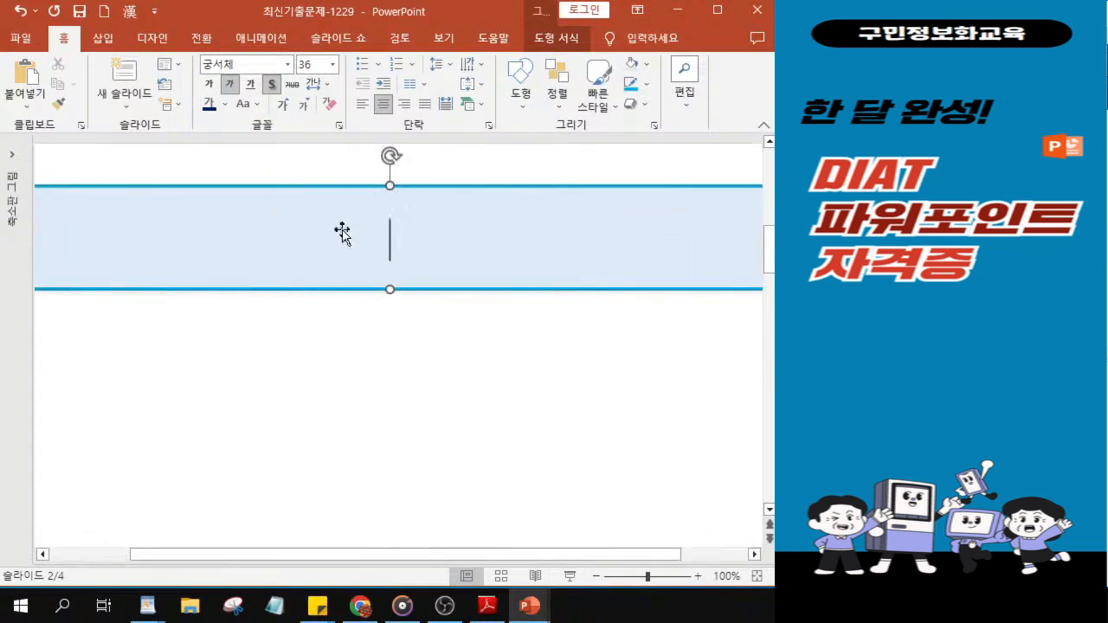
{"action": "type", "text": "전기"}
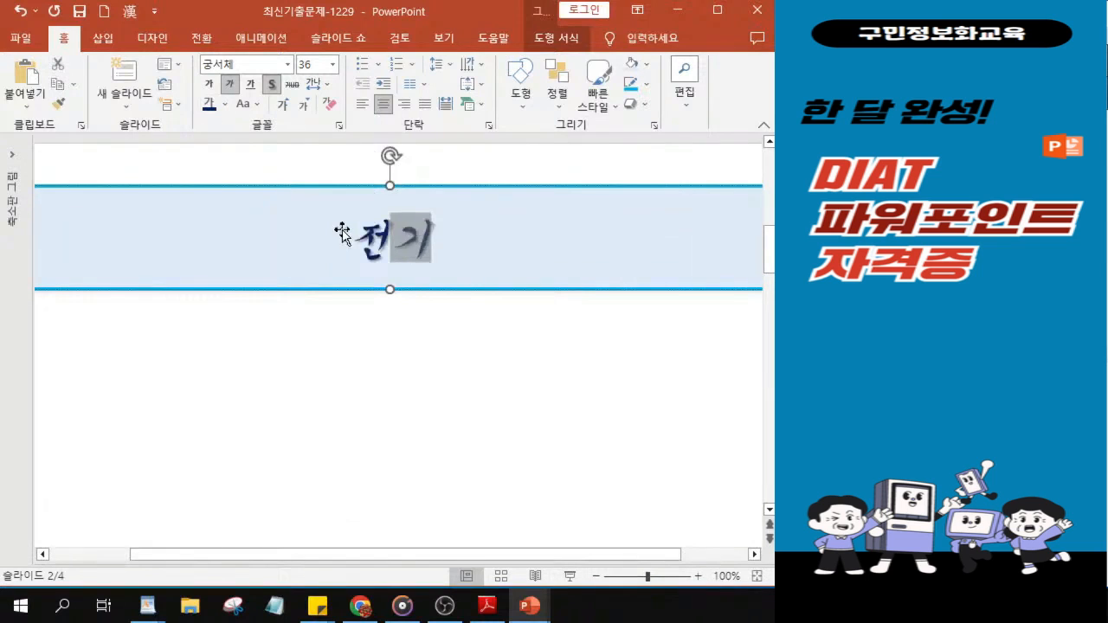
{"action": "type", "text": "자동차"}
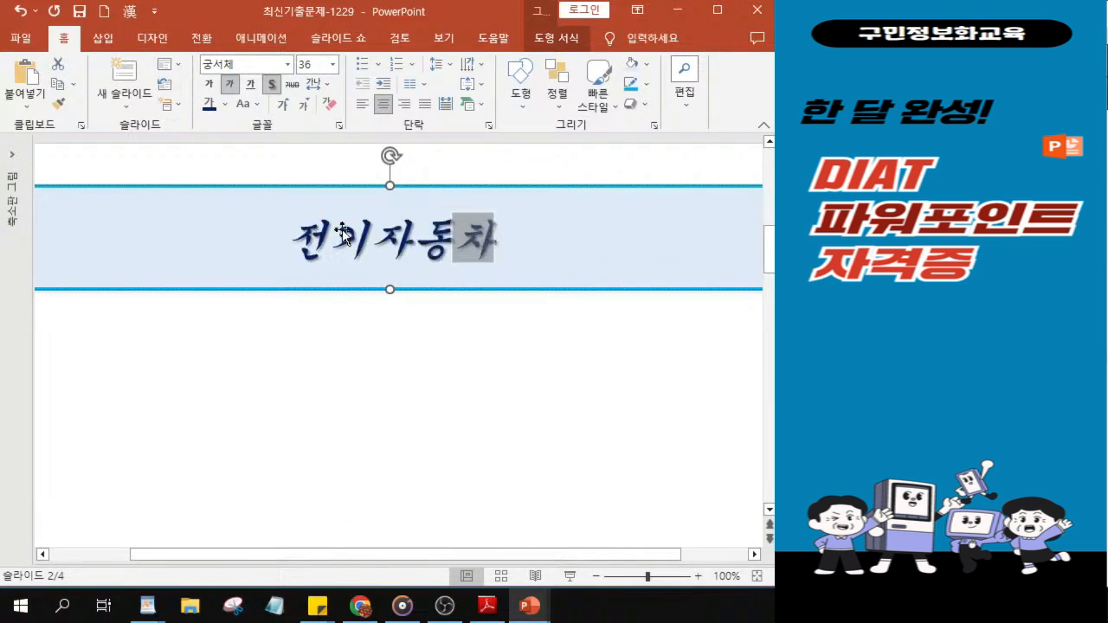
{"action": "type", "text": " ㅈ종류"}
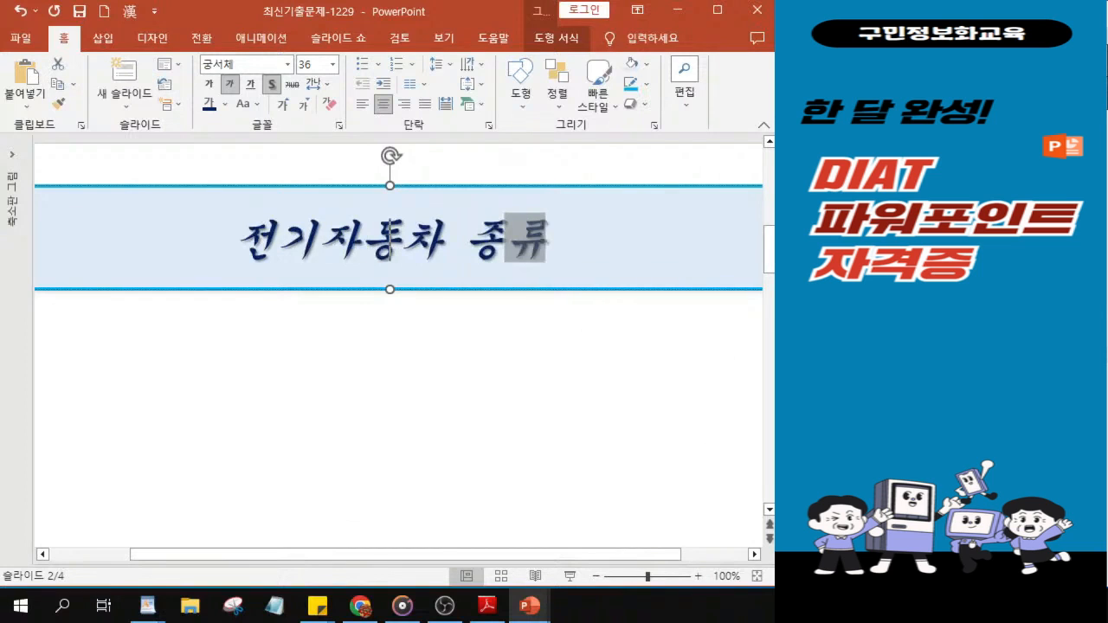
{"action": "key", "text": "alt+Tab"}
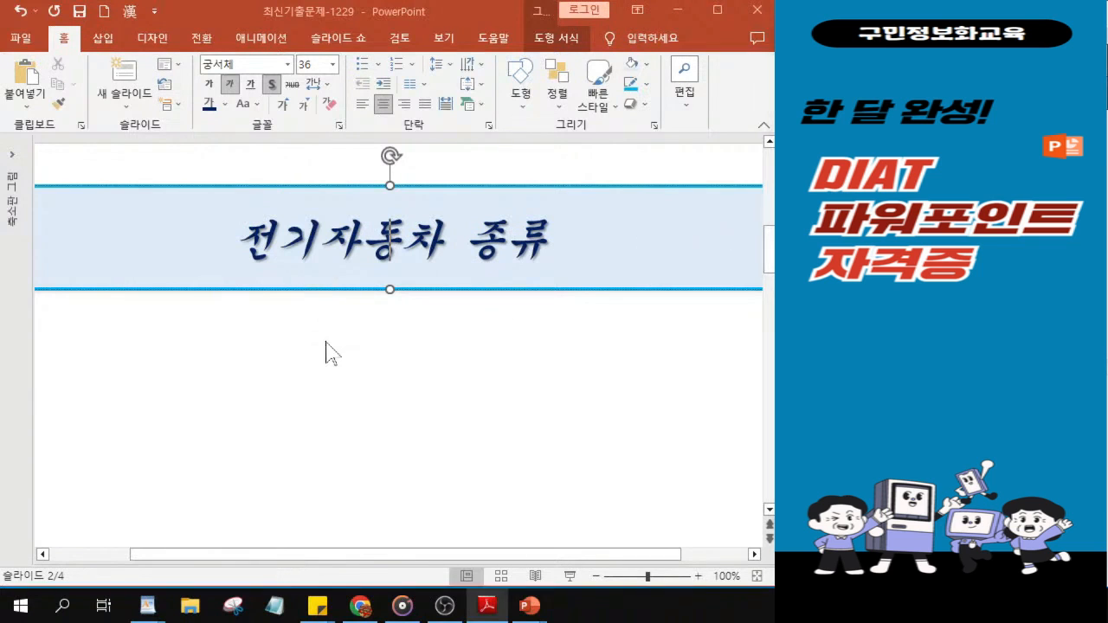
- Draw a wide, flat down-arrow callout from the block arrows just below the left part of the title banner
{"action": "scroll", "coordinate": [326, 342], "scroll_direction": "down", "scroll_amount": 5}
{"action": "scroll", "coordinate": [325, 341], "scroll_direction": "up", "scroll_amount": 3}
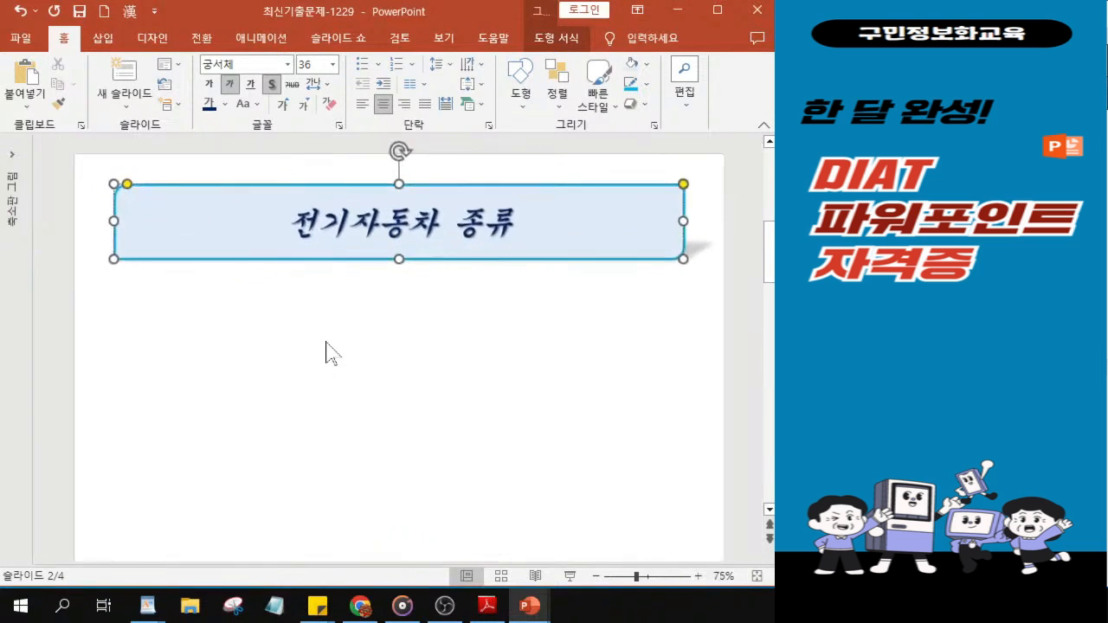
{"action": "scroll", "coordinate": [328, 401], "scroll_direction": "down", "scroll_amount": 1}
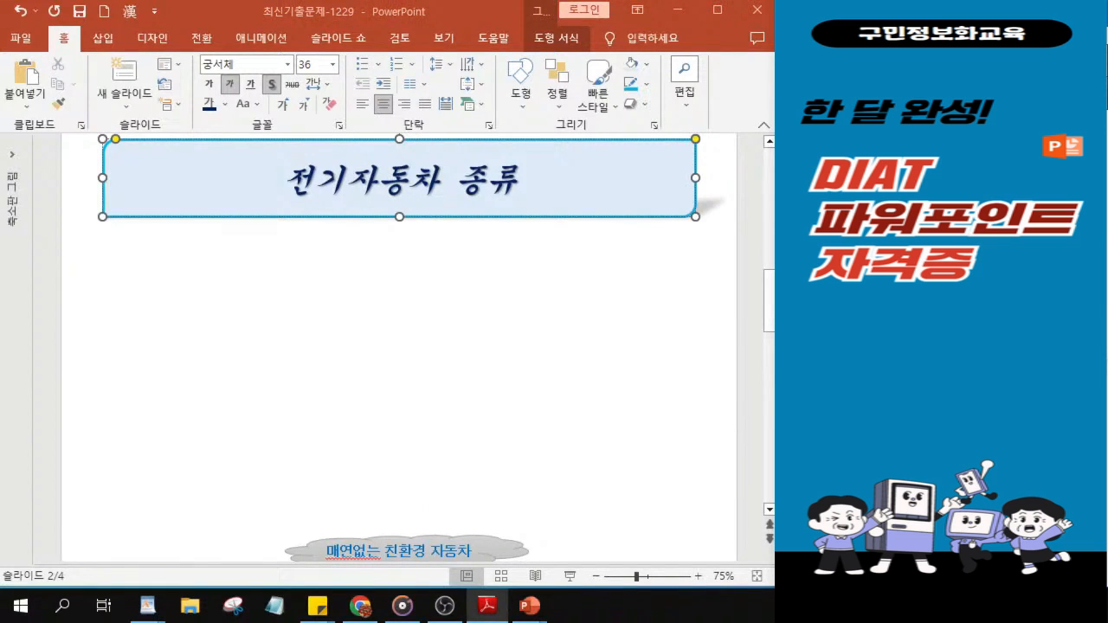
{"action": "left_click", "coordinate": [520, 101]}
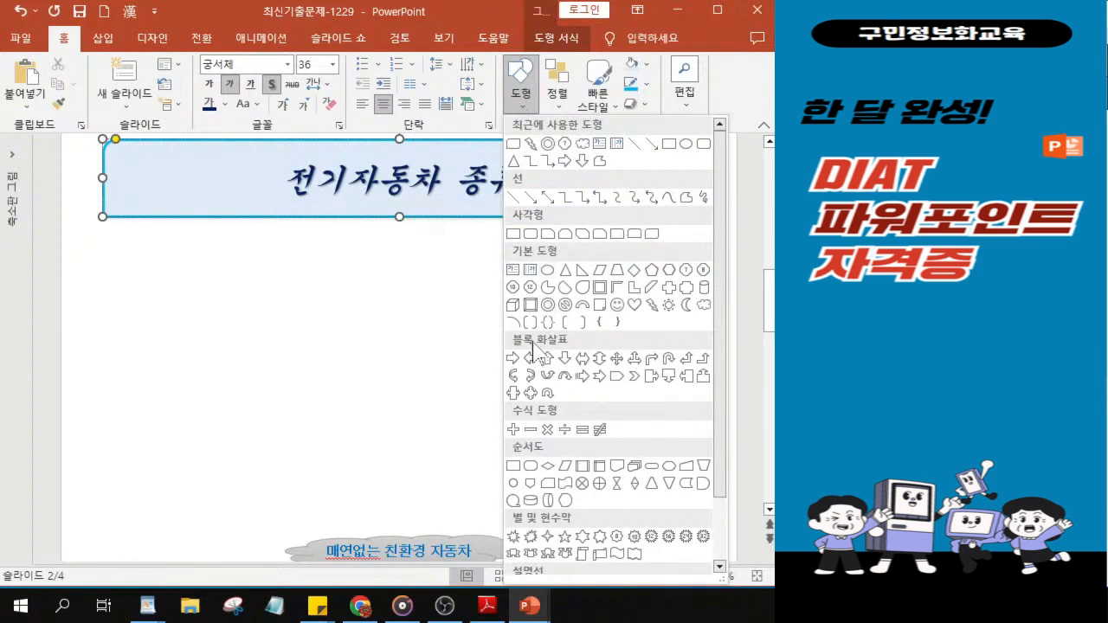
{"action": "left_click", "coordinate": [668, 379]}
{"action": "key", "text": "ctrl"}
{"action": "key", "text": "ctrl"}
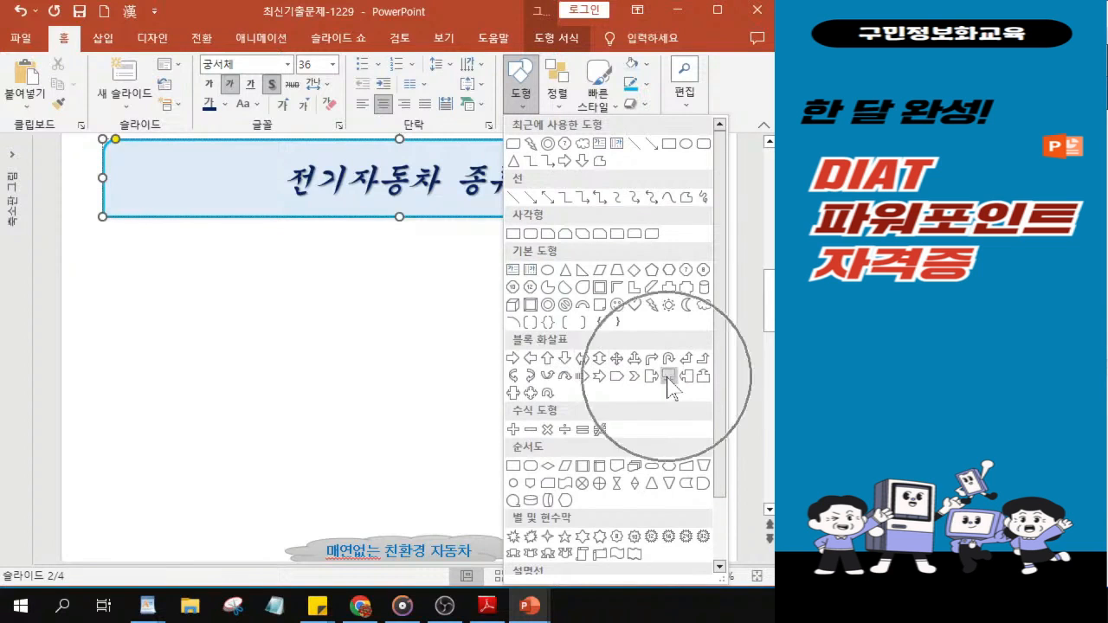
{"action": "key", "text": "ctrl"}
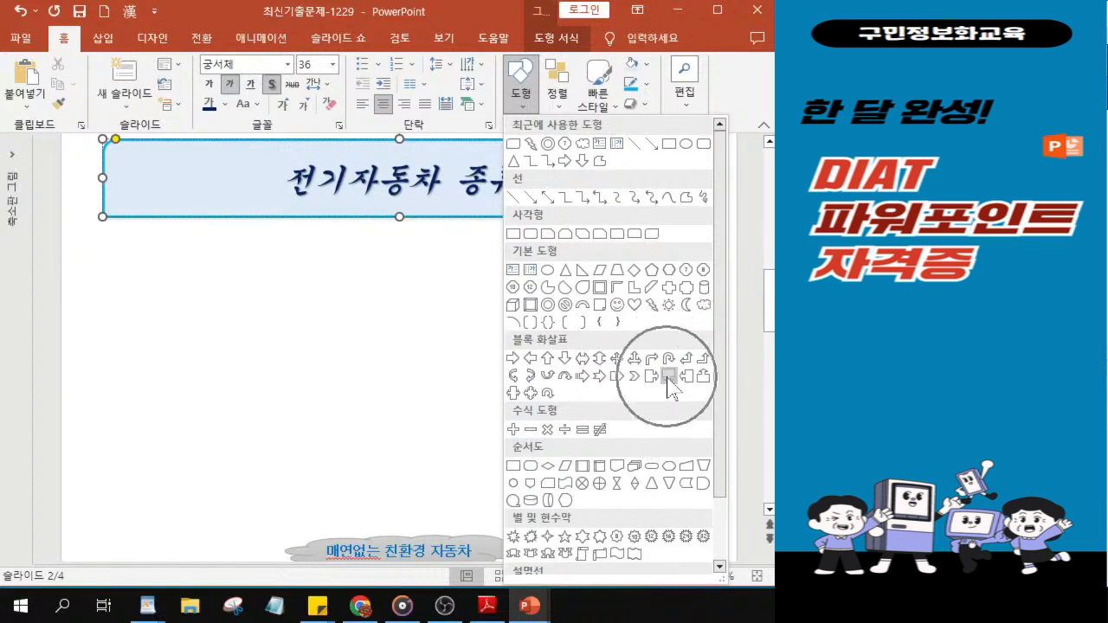
{"action": "key", "text": "ctrl"}
{"action": "key", "text": "ctrl"}
{"action": "key", "text": "ctrl"}
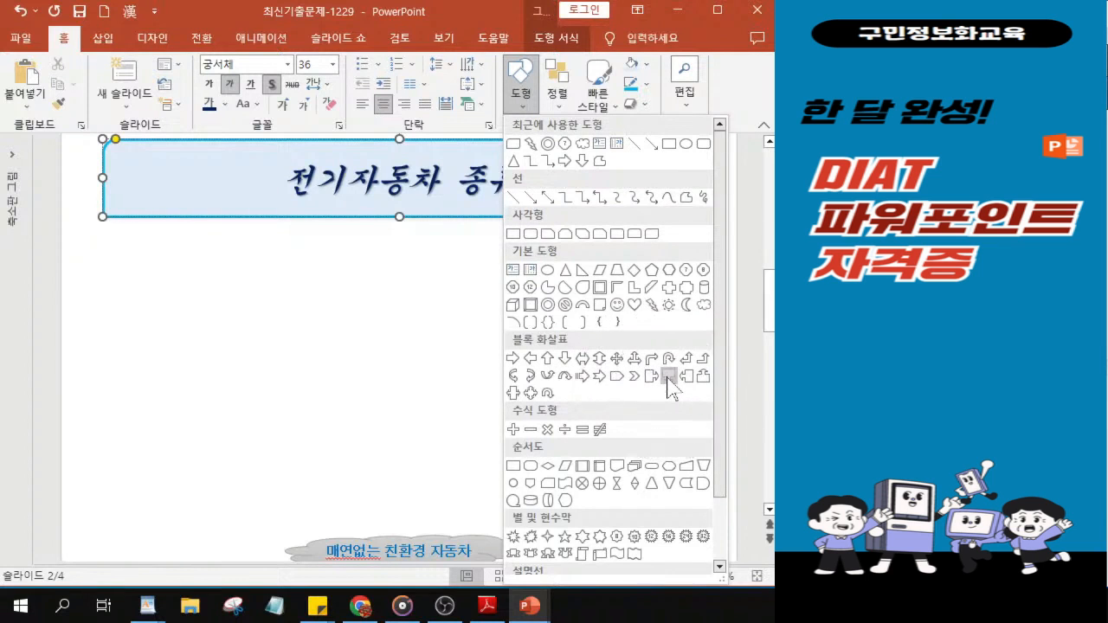
{"action": "key", "text": "ctrl"}
{"action": "key", "text": "ctrl"}
{"action": "key", "text": "ctrl"}
{"action": "key", "text": "ctrl"}
{"action": "left_click", "coordinate": [668, 378]}
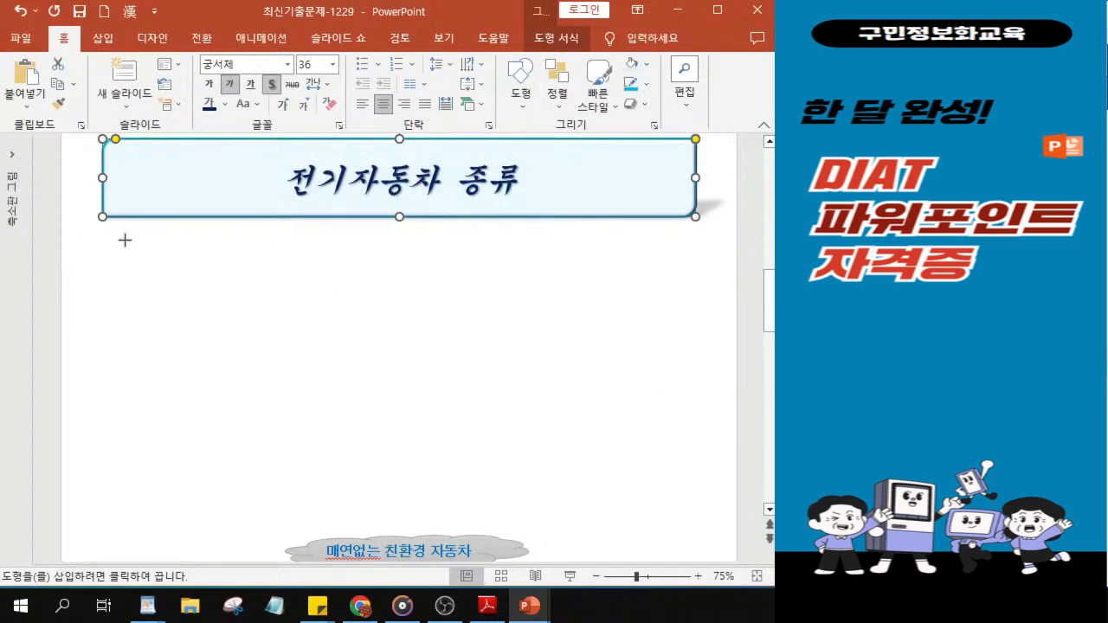
{"action": "left_click_drag", "start_coordinate": [124, 237], "coordinate": [338, 304]}
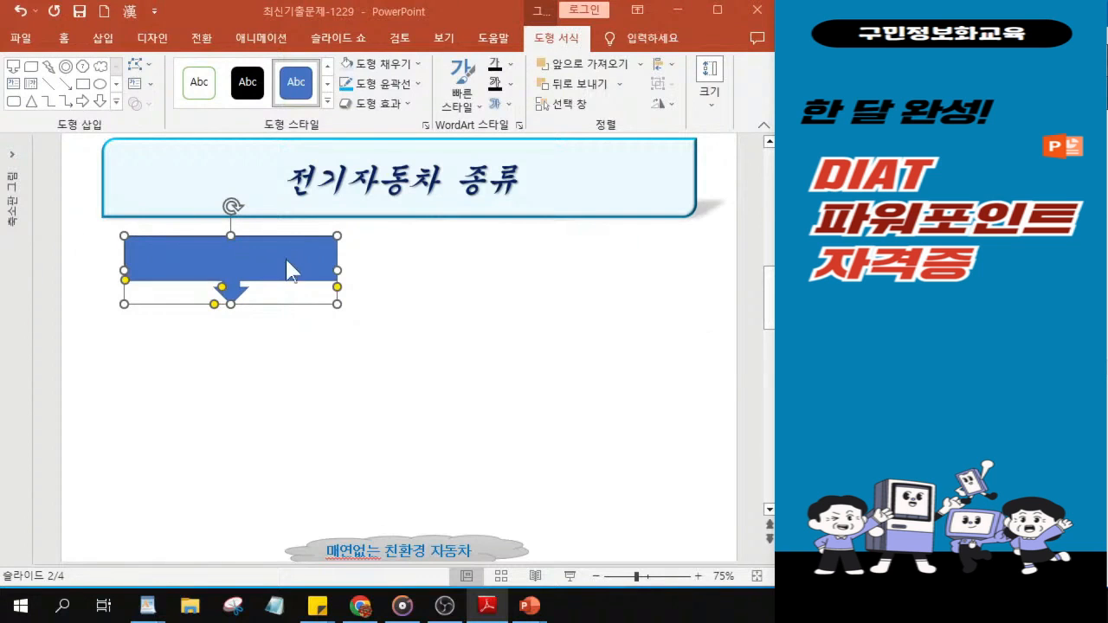
- Fill the down-arrow callout with the lightest green theme colour and apply the from-center gradient variation
{"action": "left_click", "coordinate": [392, 67]}
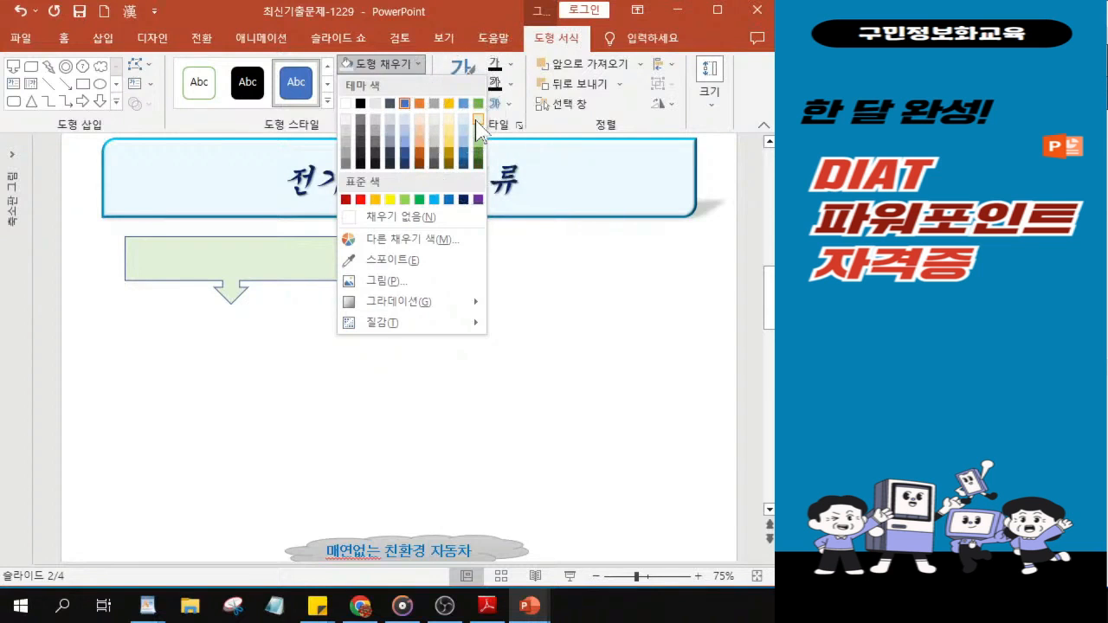
{"action": "left_click", "coordinate": [478, 129]}
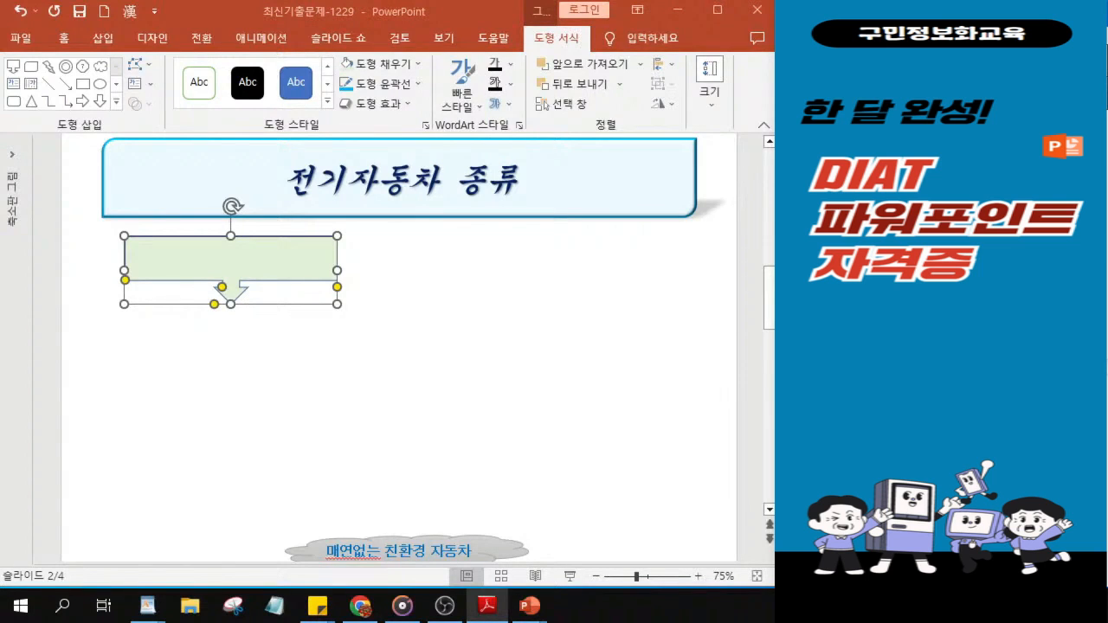
{"action": "left_click", "coordinate": [381, 64]}
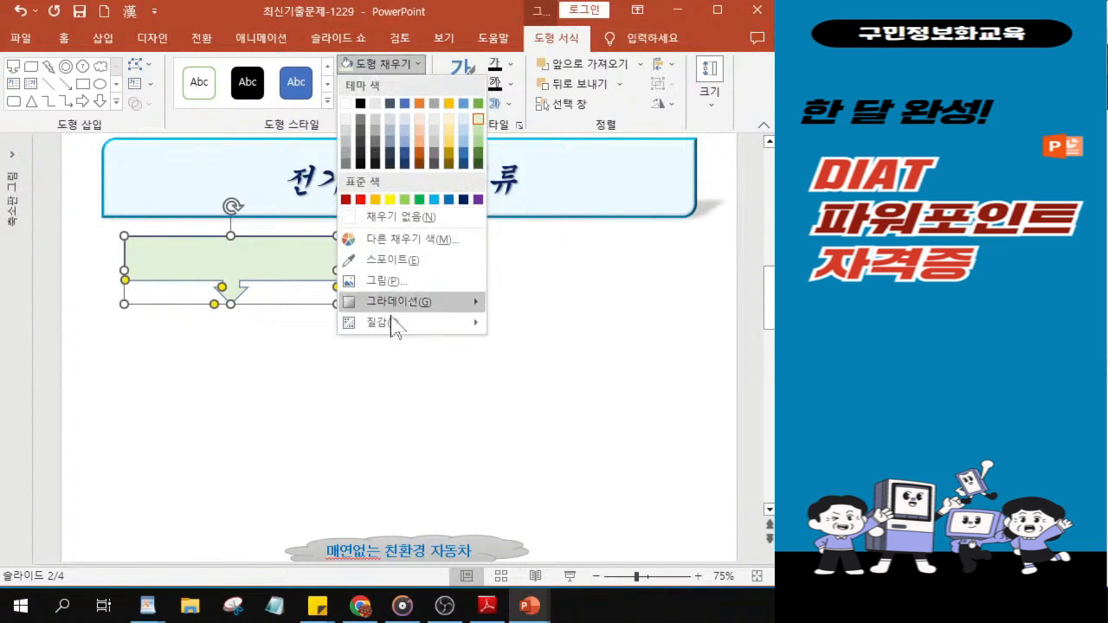
{"action": "mouse_move", "coordinate": [400, 310]}
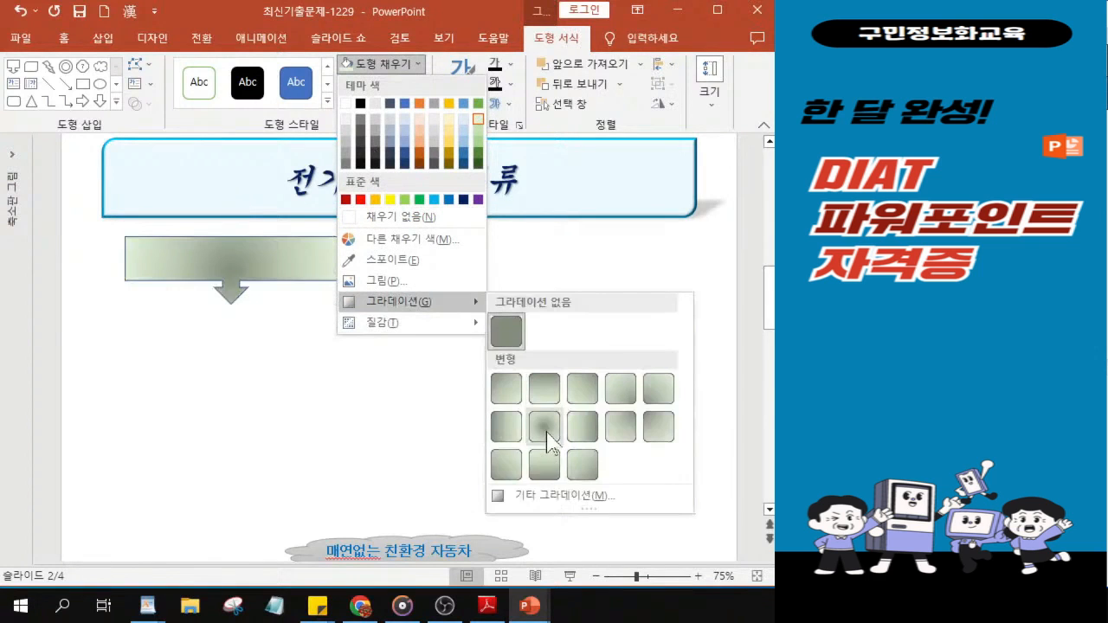
{"action": "left_click", "coordinate": [547, 437]}
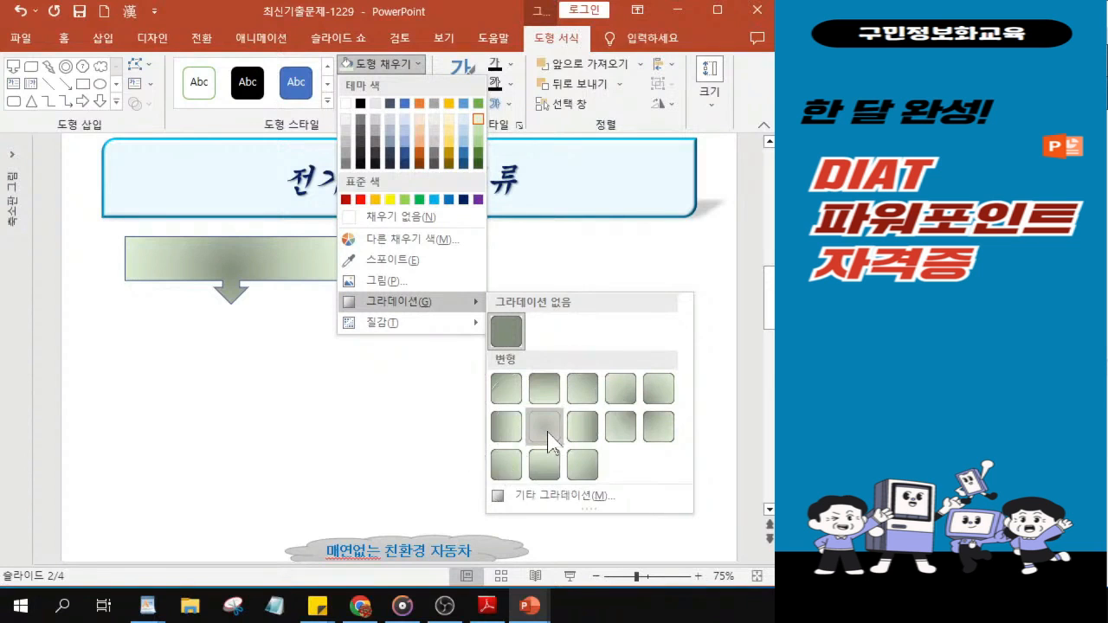
{"action": "left_click", "coordinate": [545, 427]}
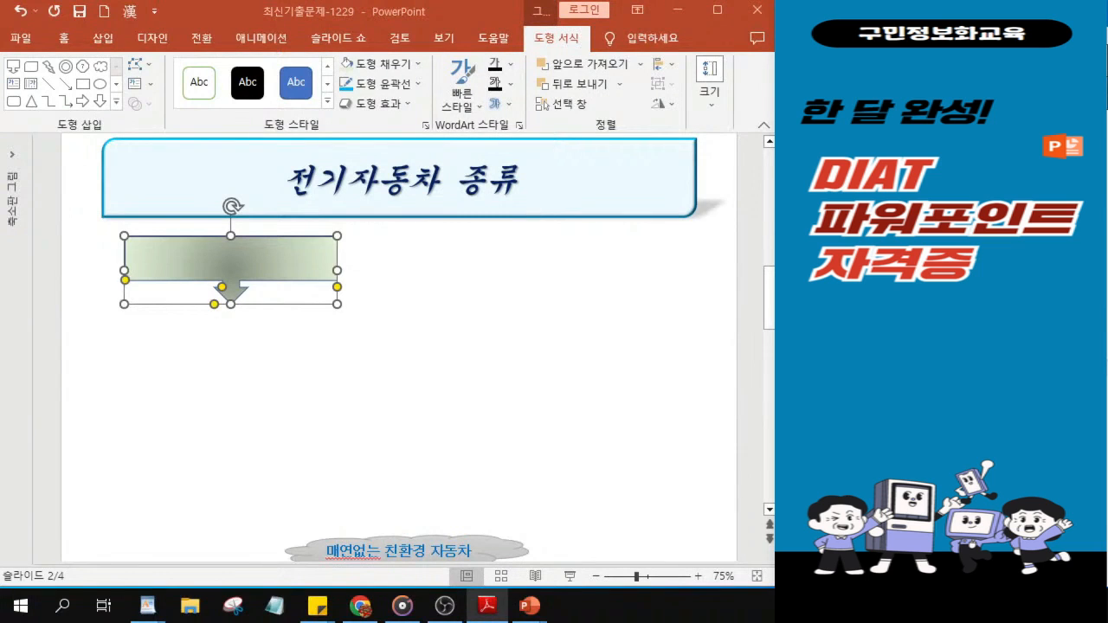
- Outline the down-arrow callout in the standard blue colour with a 2 pt line width
{"action": "left_click", "coordinate": [387, 94]}
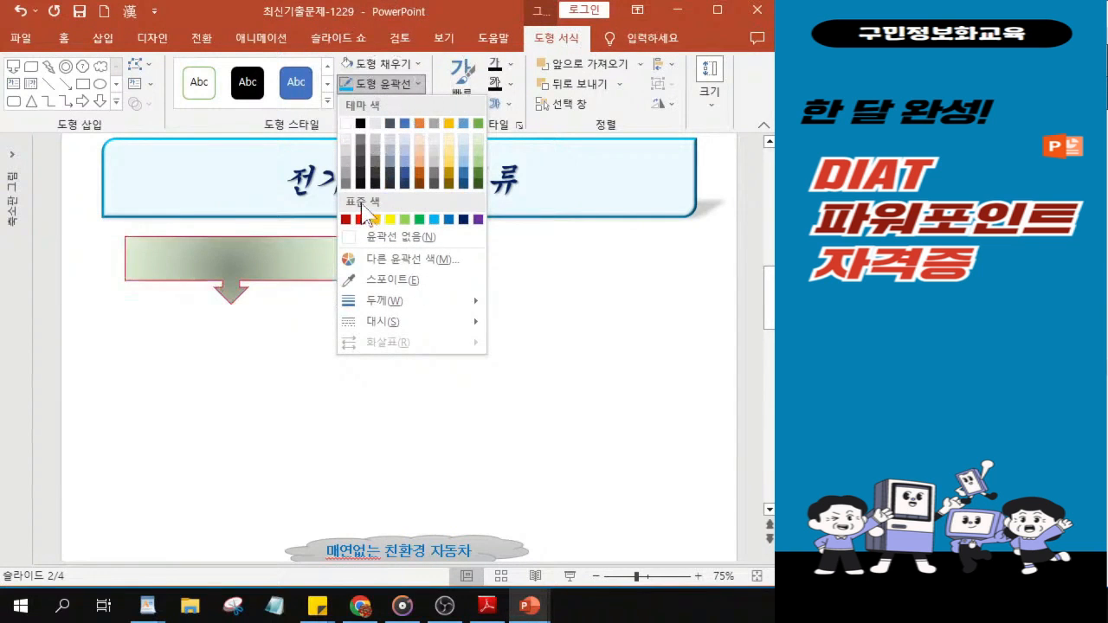
{"action": "left_click", "coordinate": [449, 221]}
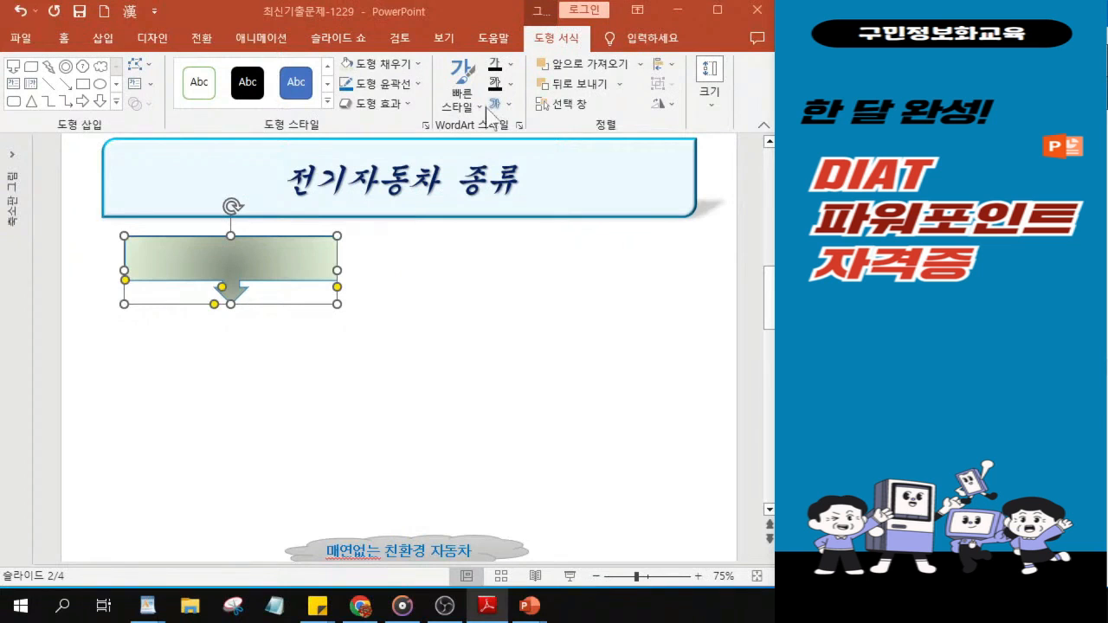
{"action": "left_click", "coordinate": [385, 90]}
{"action": "mouse_move", "coordinate": [400, 308]}
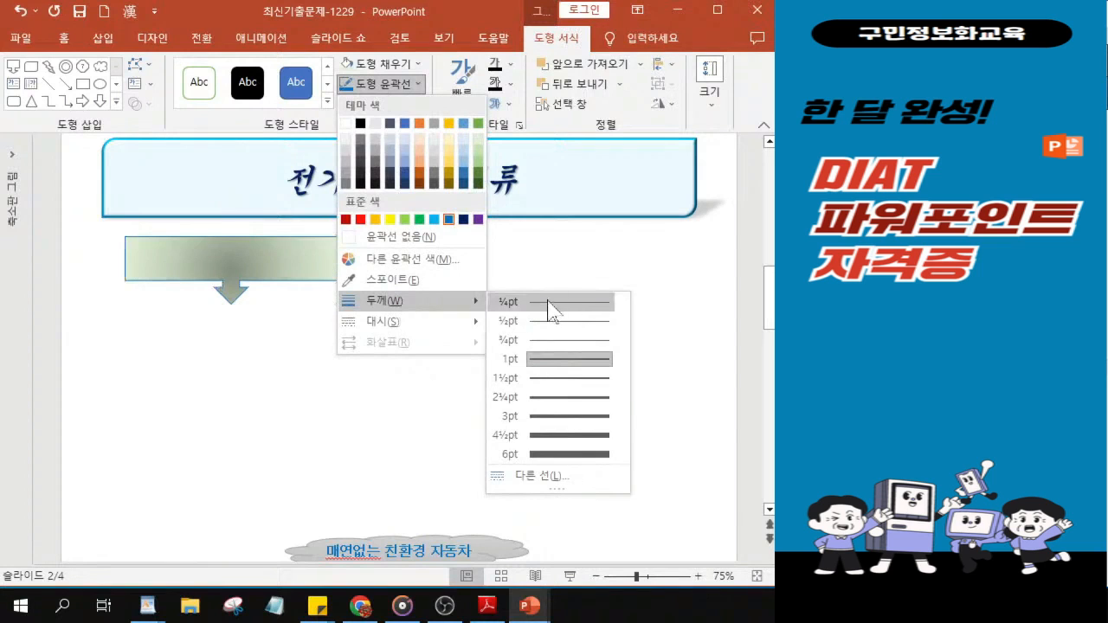
{"action": "left_click", "coordinate": [535, 477]}
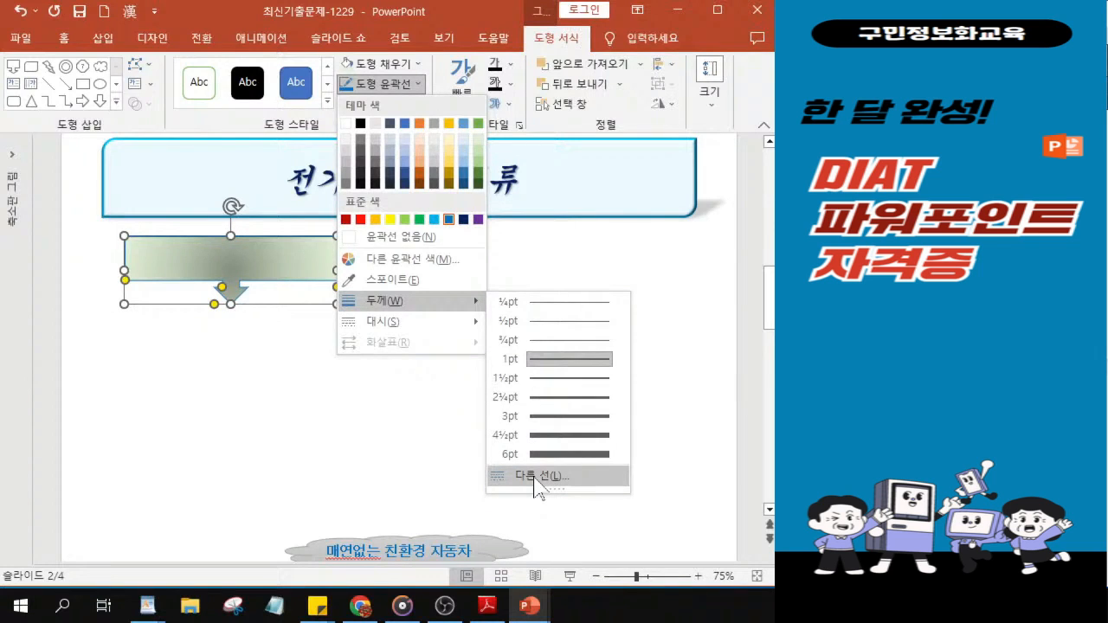
{"action": "left_click", "coordinate": [534, 476]}
{"action": "left_click", "coordinate": [688, 407]}
{"action": "type", "text": "2"}
{"action": "key", "text": "Return"}
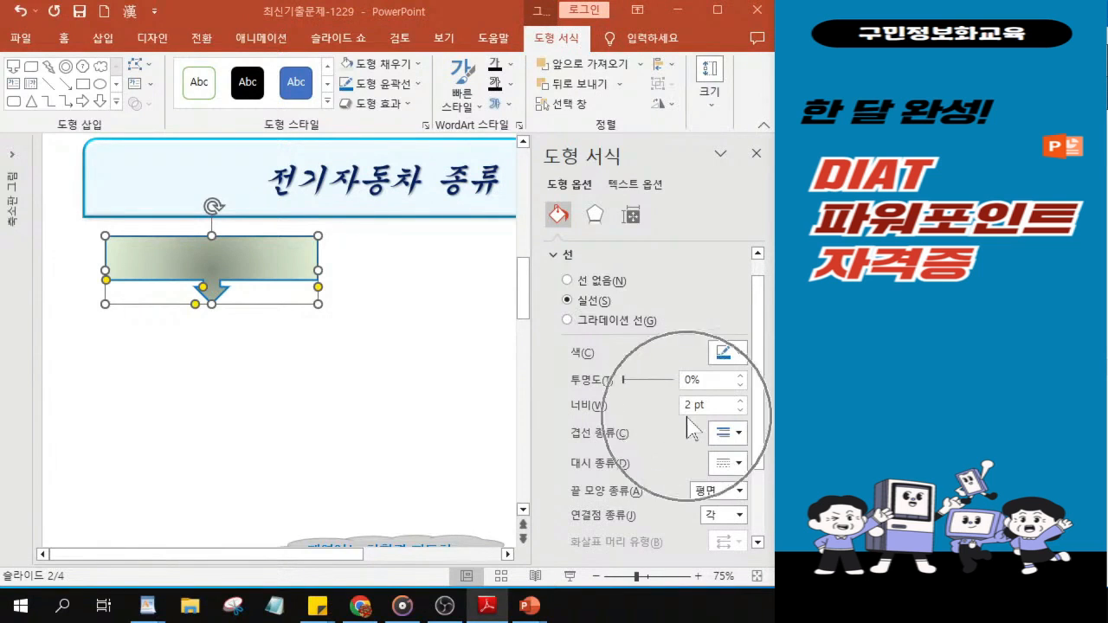
{"action": "left_click", "coordinate": [755, 158]}
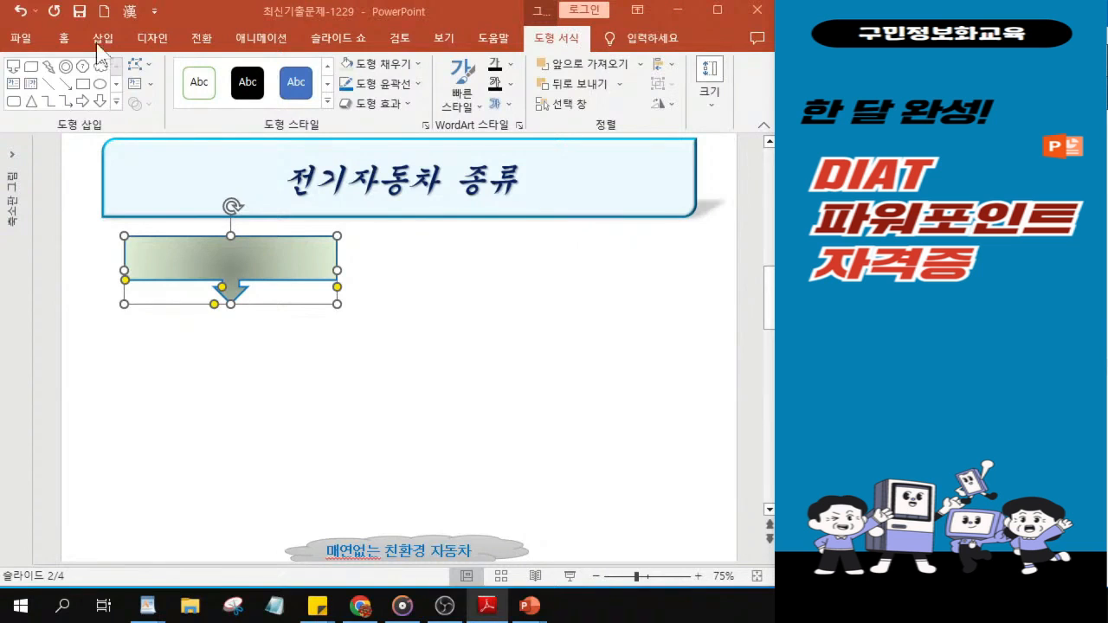
- Set the down-arrow callout's text font to 돋움체 at size 22
{"action": "left_click", "coordinate": [63, 38]}
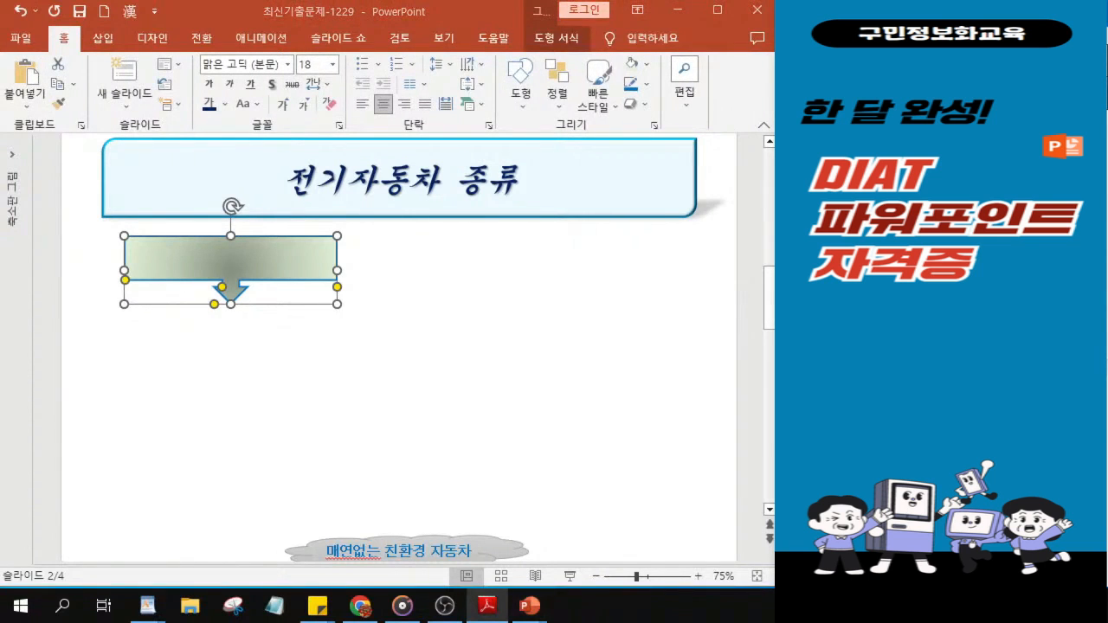
{"action": "left_click", "coordinate": [288, 64]}
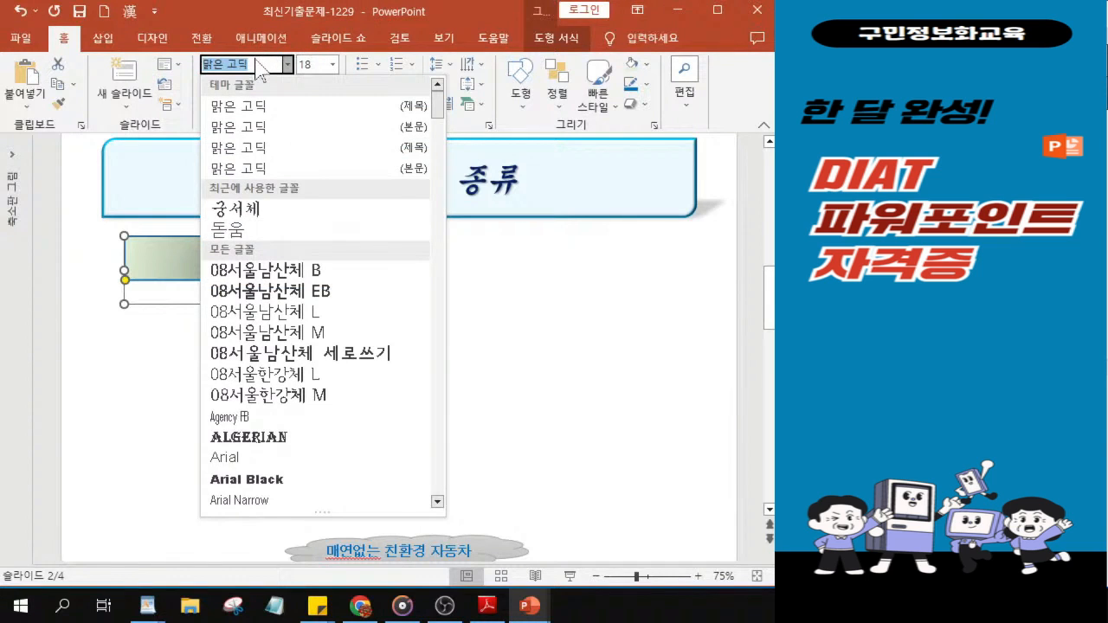
{"action": "key", "text": "BackSpace"}
{"action": "type", "text": "돋움체"}
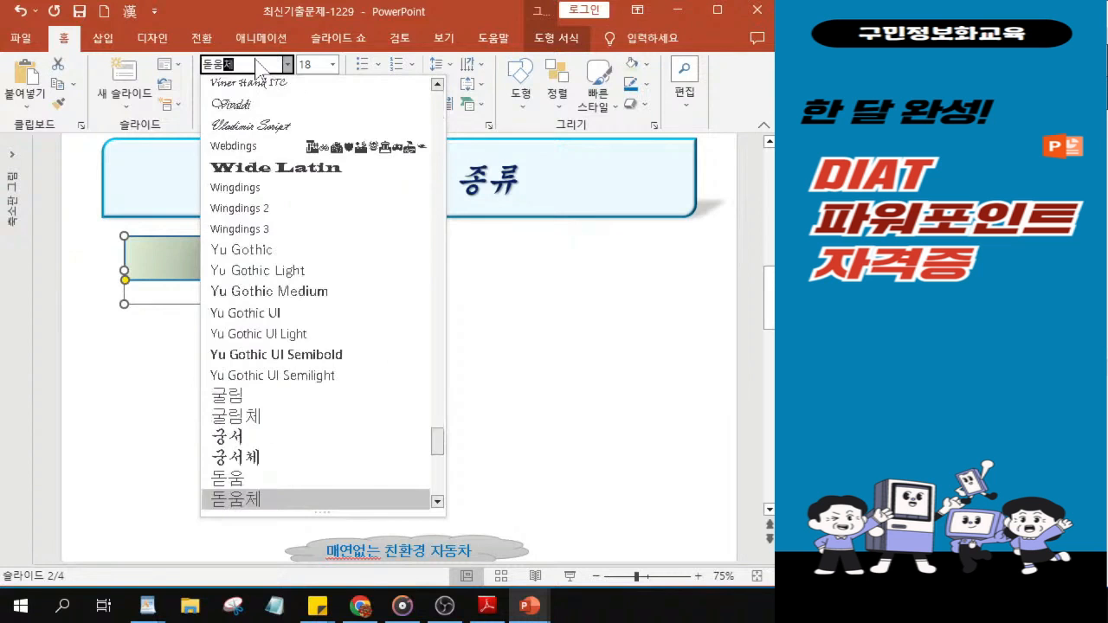
{"action": "key", "text": "Return"}
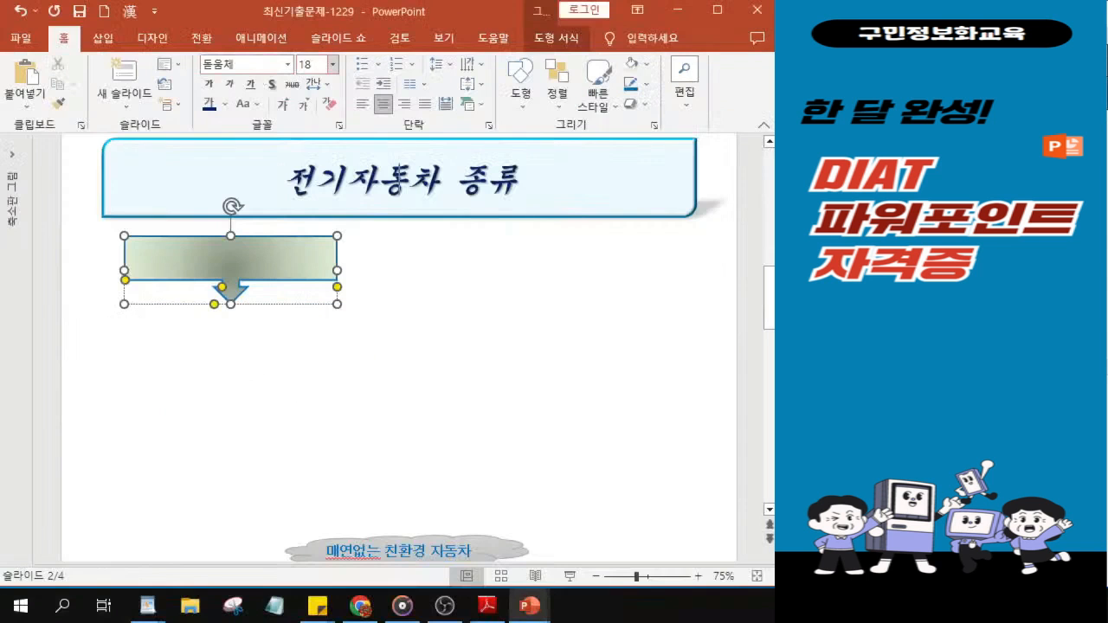
{"action": "left_click", "coordinate": [442, 152]}
{"action": "type", "text": "22"}
{"action": "key", "text": "Return"}
- Format the down-arrow callout's text as bold with text shadow, in the standard orange colour
{"action": "left_click", "coordinate": [209, 84]}
{"action": "left_click", "coordinate": [272, 84]}
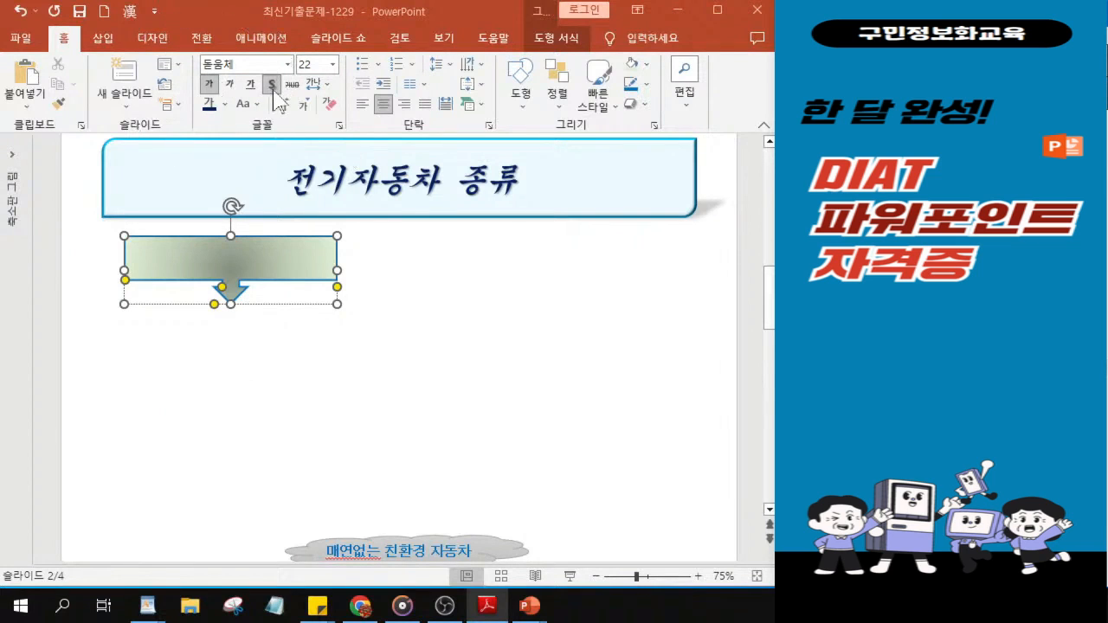
{"action": "left_click", "coordinate": [225, 104]}
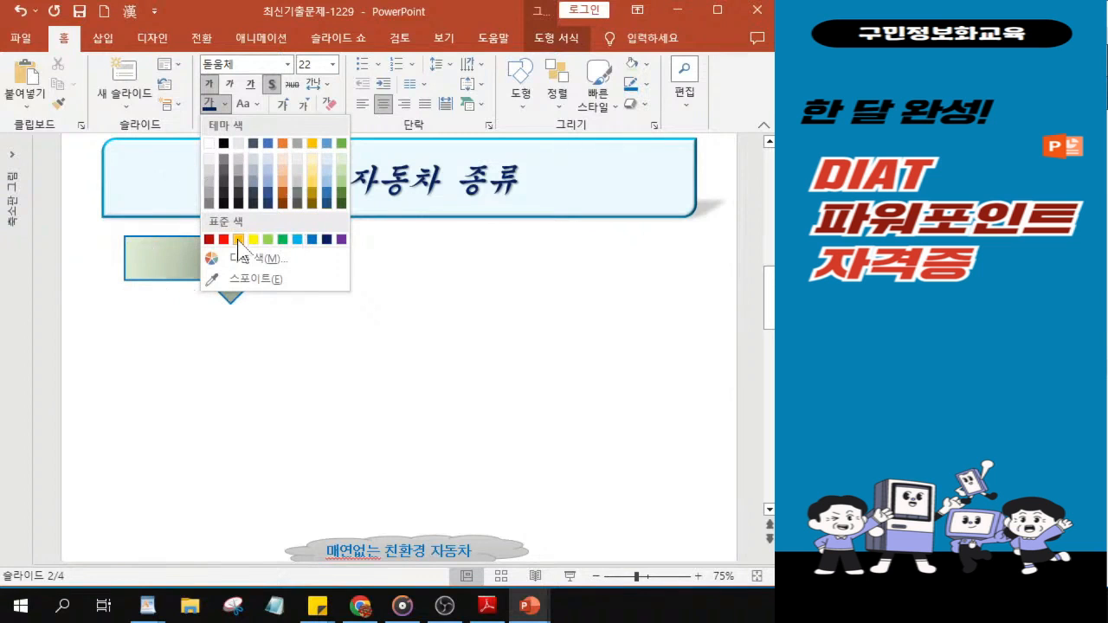
{"action": "left_click", "coordinate": [239, 245]}
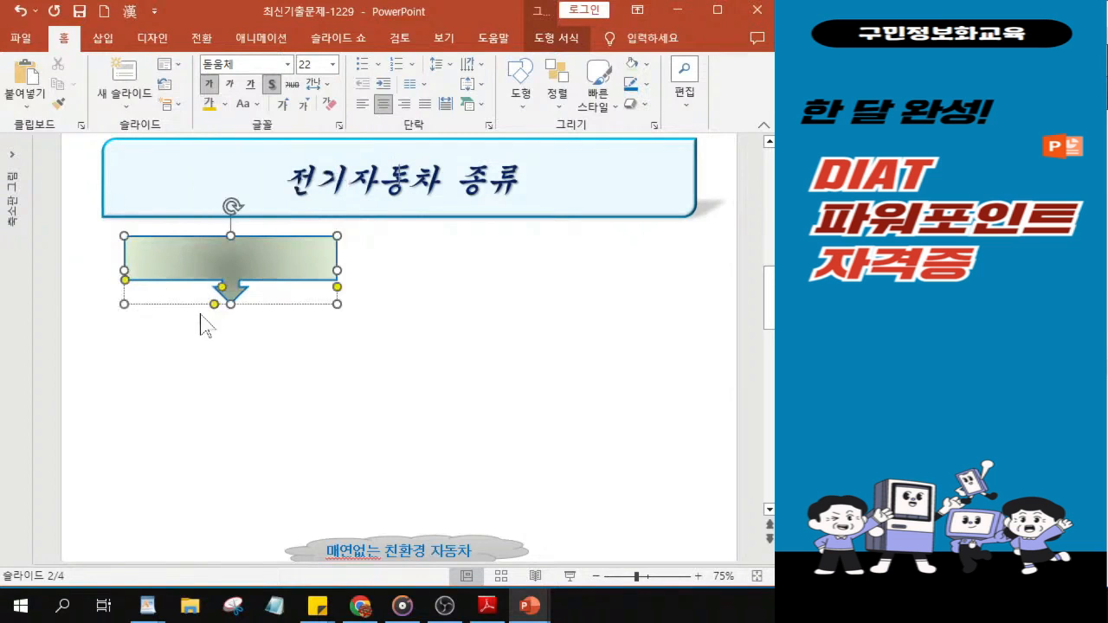
- Enter the text 자동차 종류 in the down-arrow callout
{"action": "scroll", "coordinate": [185, 277], "scroll_direction": "up", "scroll_amount": 3}
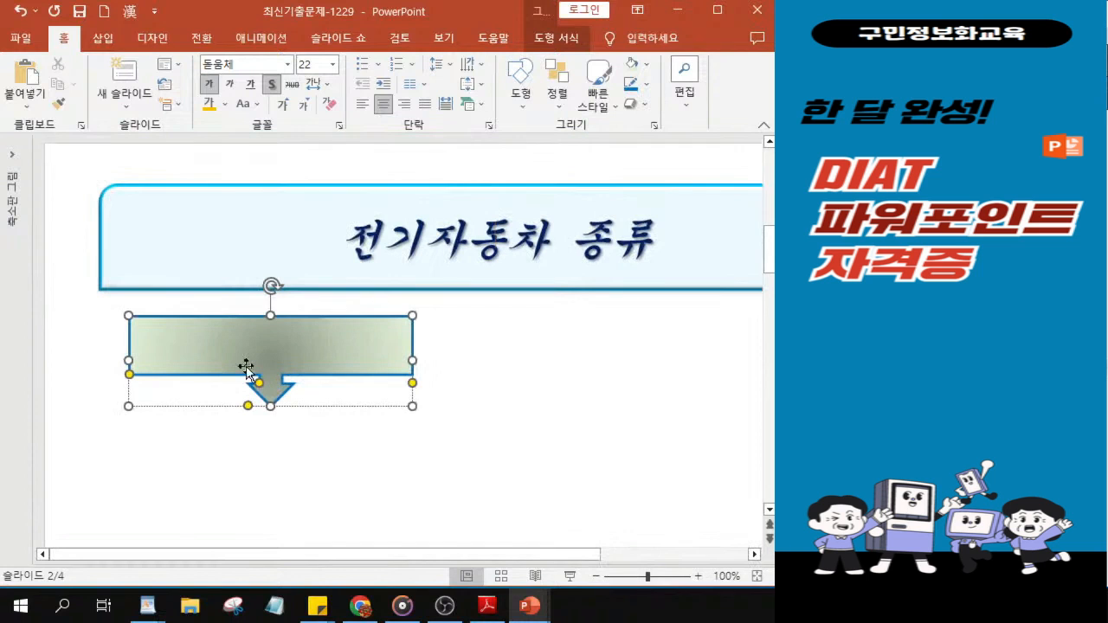
{"action": "scroll", "coordinate": [268, 367], "scroll_direction": "up", "scroll_amount": 3}
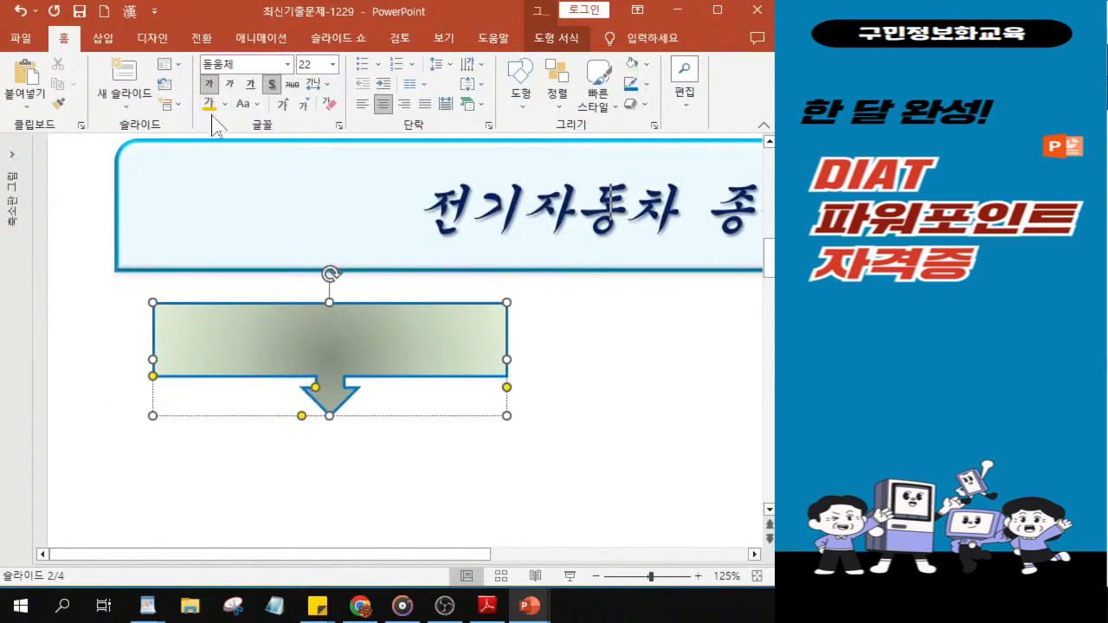
{"action": "type", "text": "자동차 종ㄹ"}
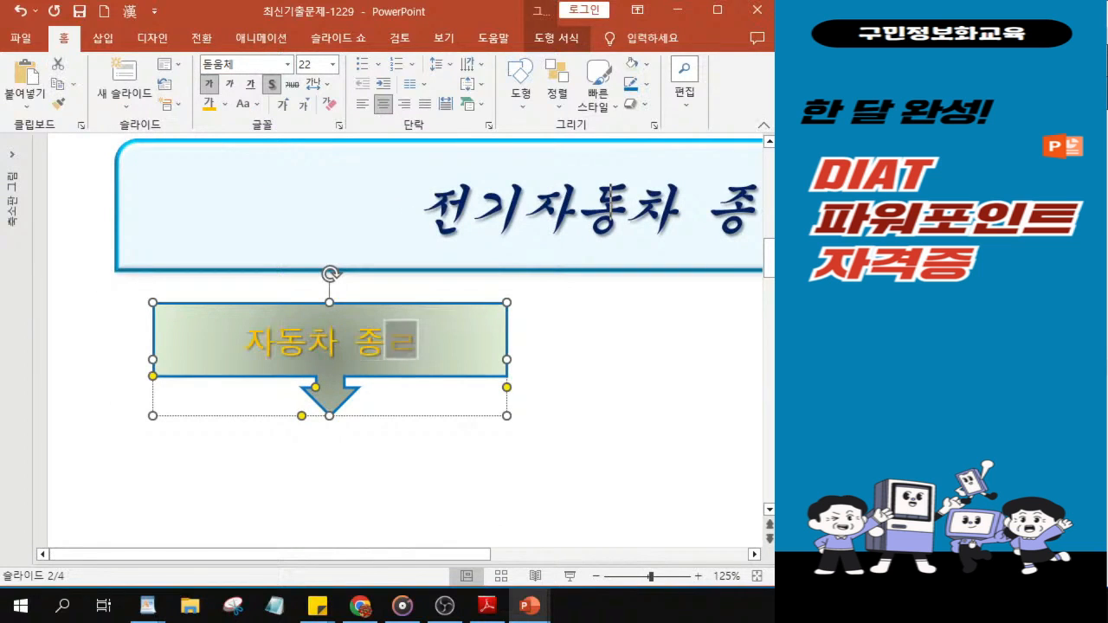
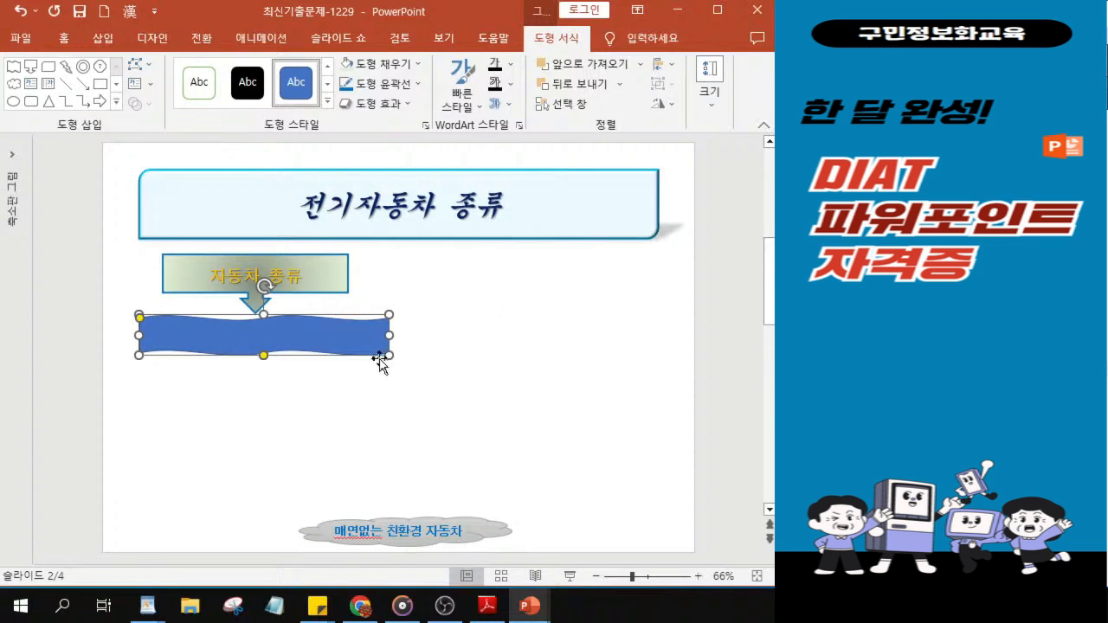
- Nudge the wave shape against the callout's arrow tip and shift the callout right to centre it over the wave
{"action": "key", "text": "ctrl"}
{"action": "mouse_move", "coordinate": [292, 333]}
{"action": "left_mouse_down"}
{"action": "mouse_move", "coordinate": [292, 459]}
{"action": "mouse_move", "coordinate": [314, 390]}
{"action": "mouse_move", "coordinate": [299, 338]}
{"action": "left_mouse_up"}
{"action": "key", "text": "ctrl+Down"}
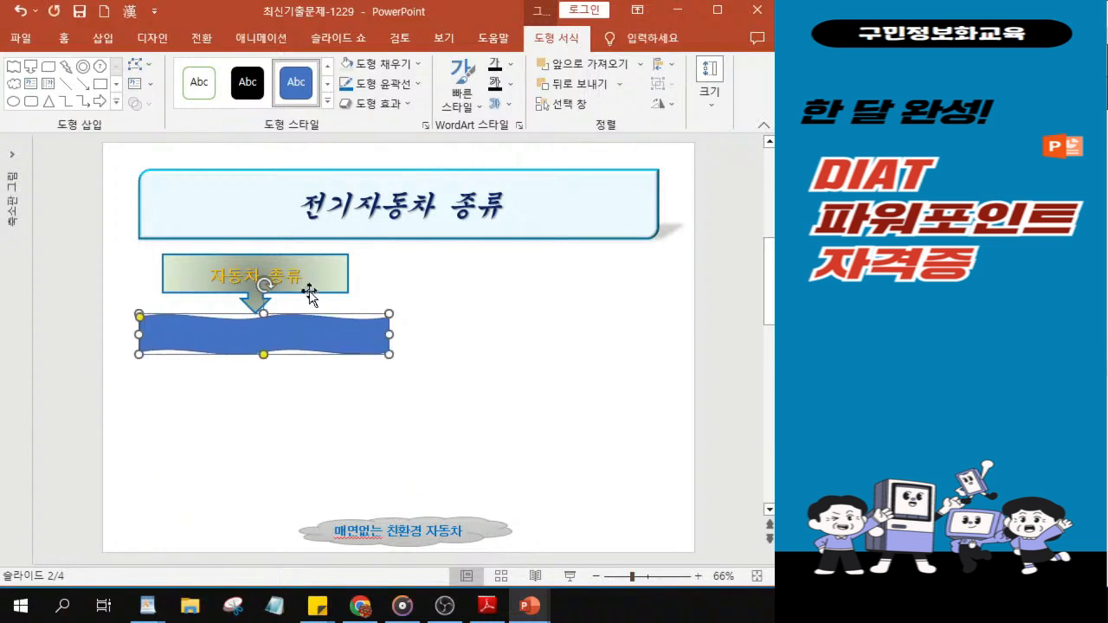
{"action": "left_click_drag", "start_coordinate": [316, 284], "coordinate": [324, 285]}
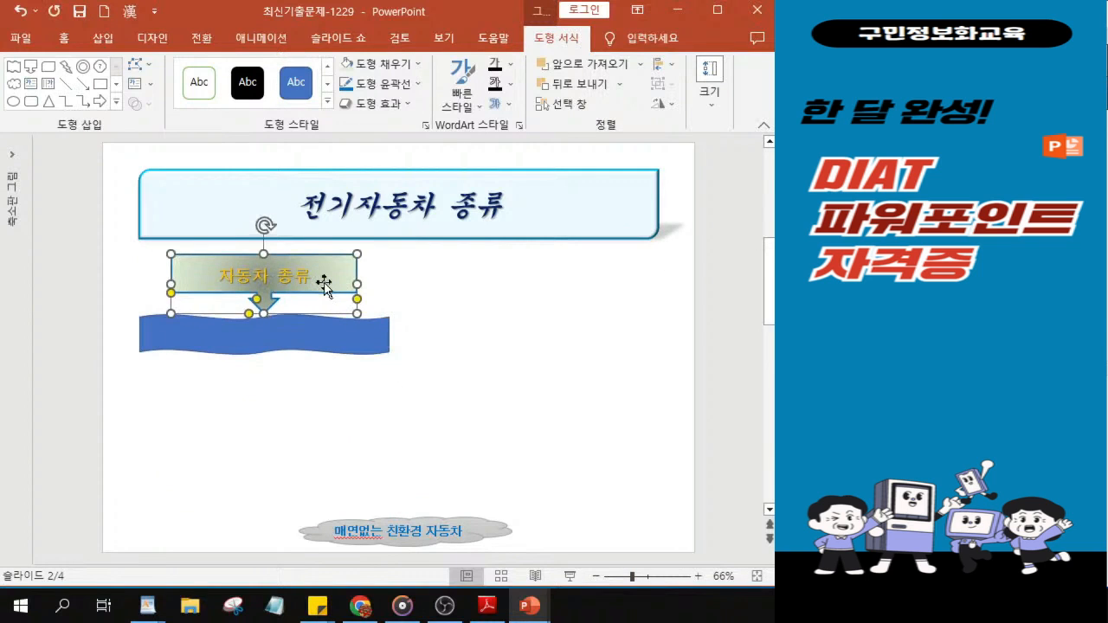
- Fill the wave shape below the callout with the base green theme colour
{"action": "left_click", "coordinate": [318, 345]}
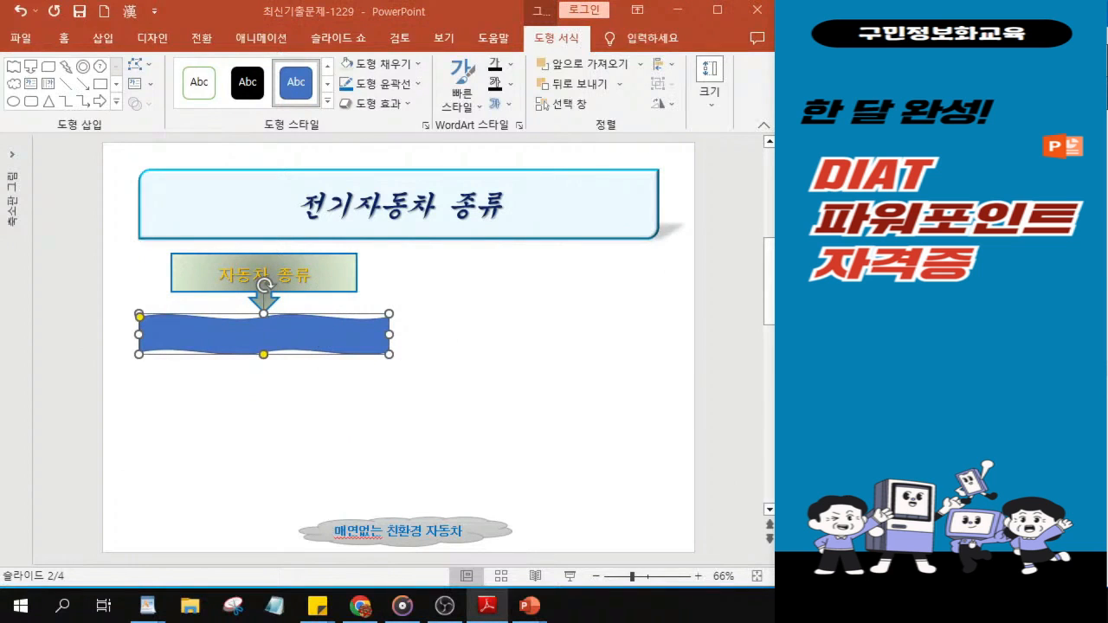
{"action": "left_click", "coordinate": [386, 68]}
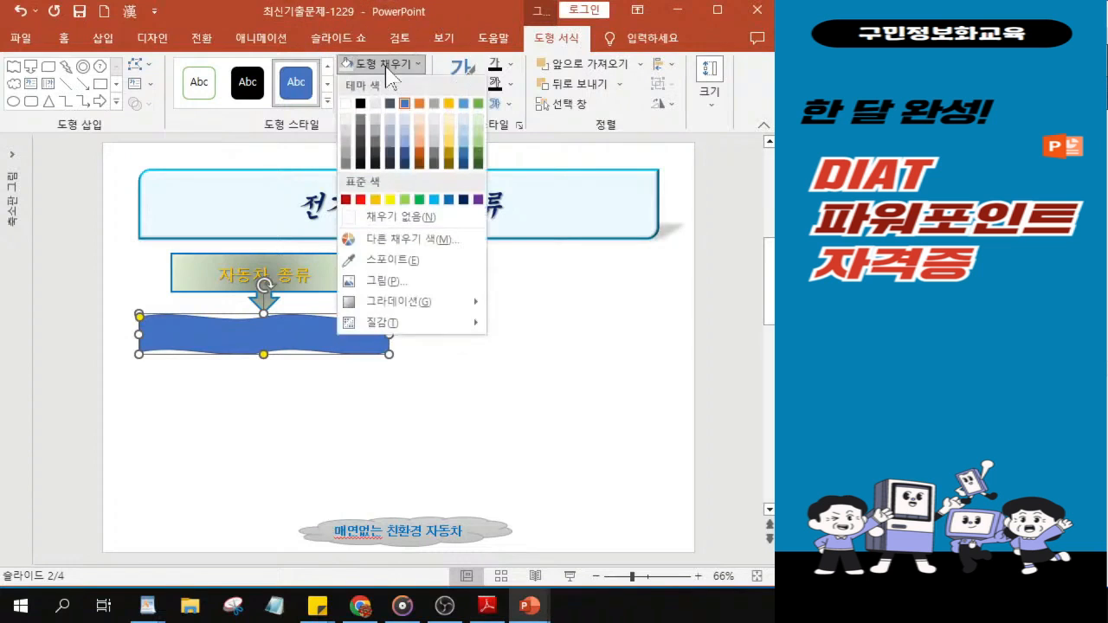
{"action": "left_click", "coordinate": [478, 104]}
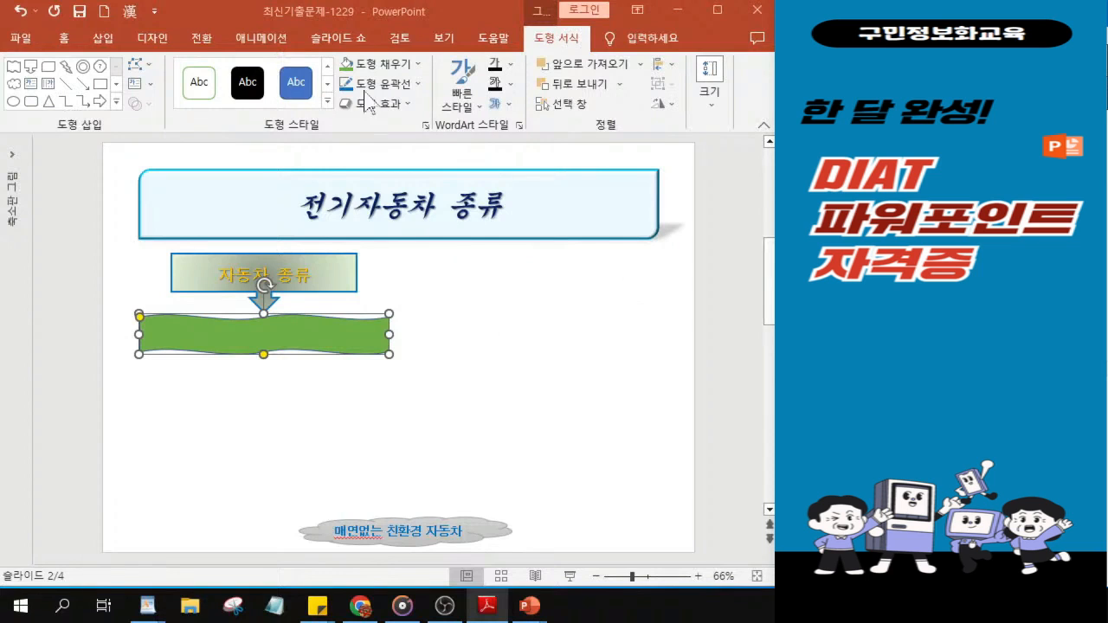
{"action": "left_click", "coordinate": [398, 66]}
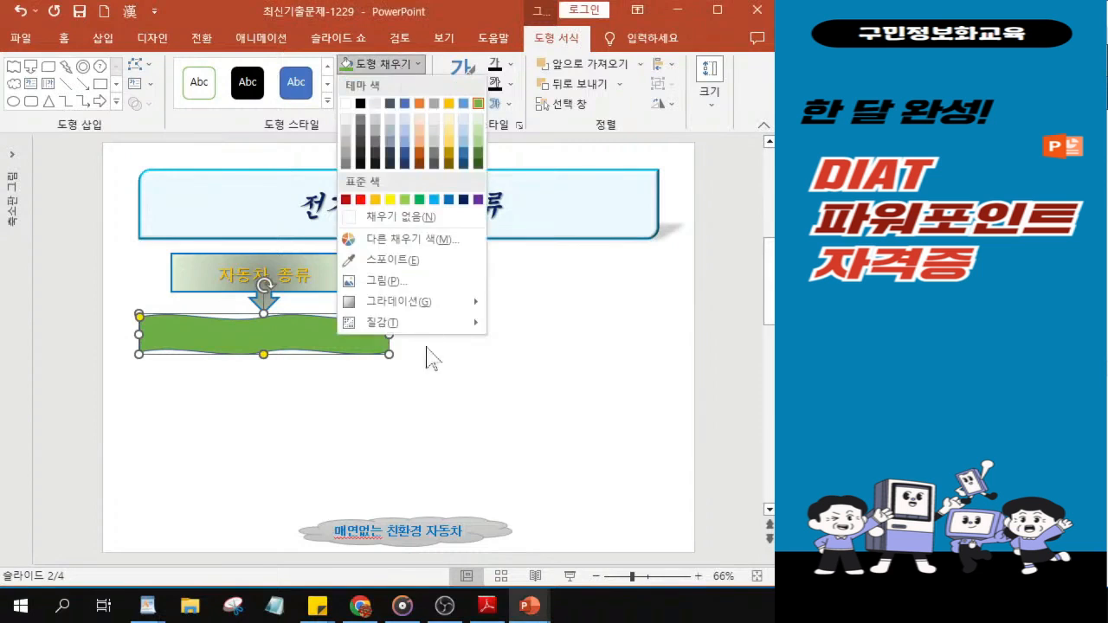
{"action": "mouse_move", "coordinate": [436, 308]}
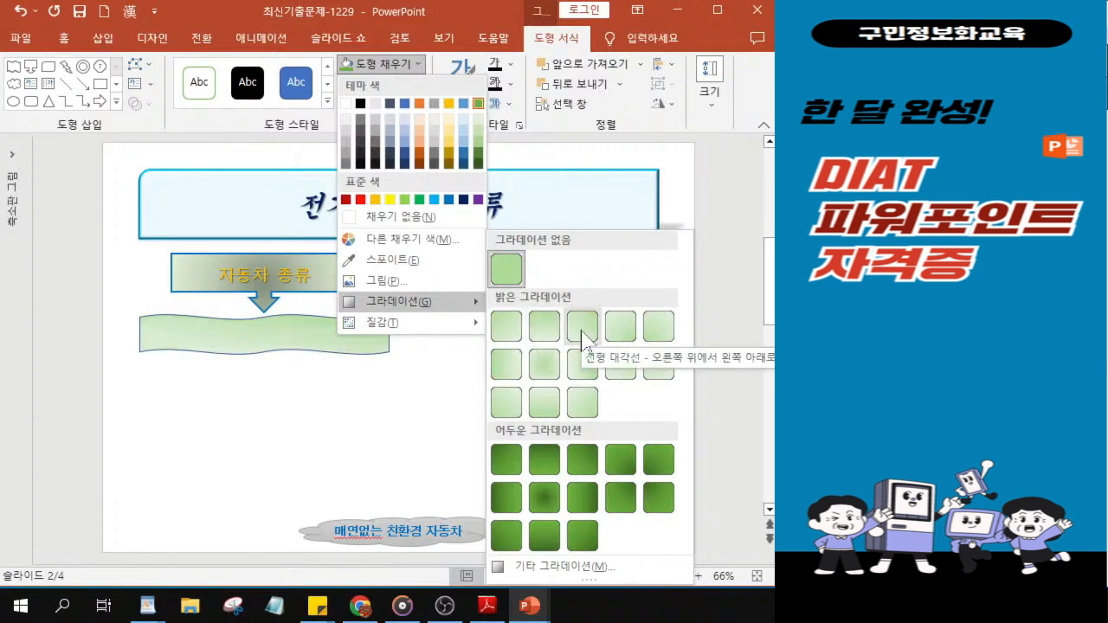
{"action": "key", "text": "Escape"}
{"action": "key", "text": "Escape"}
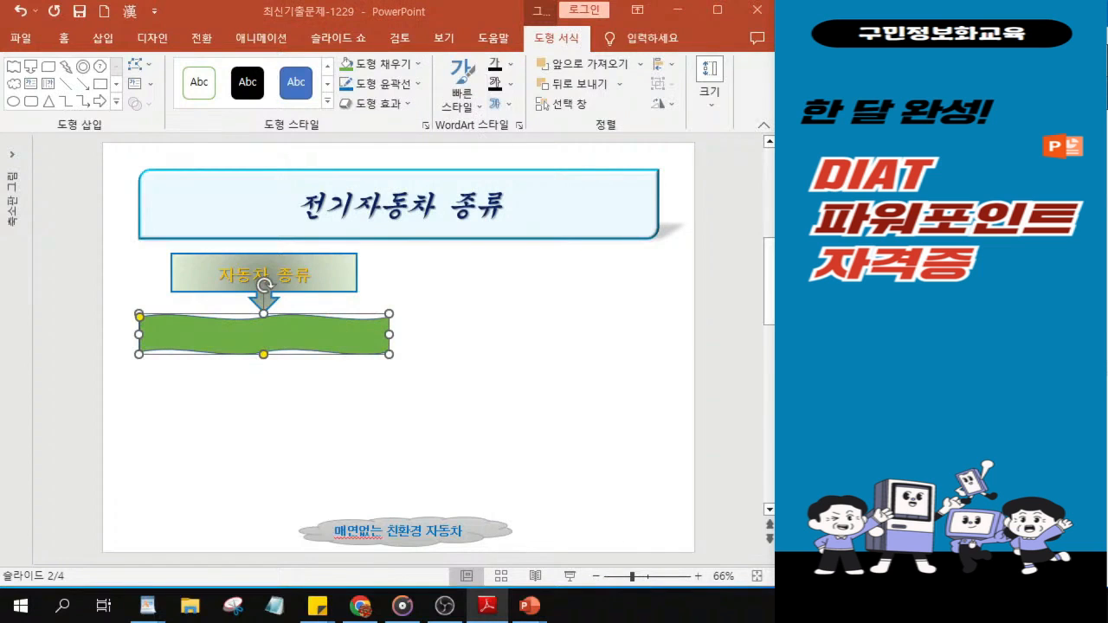
- Apply the light linear-up gradient variation to the wave shape's green fill
{"action": "left_click", "coordinate": [394, 65]}
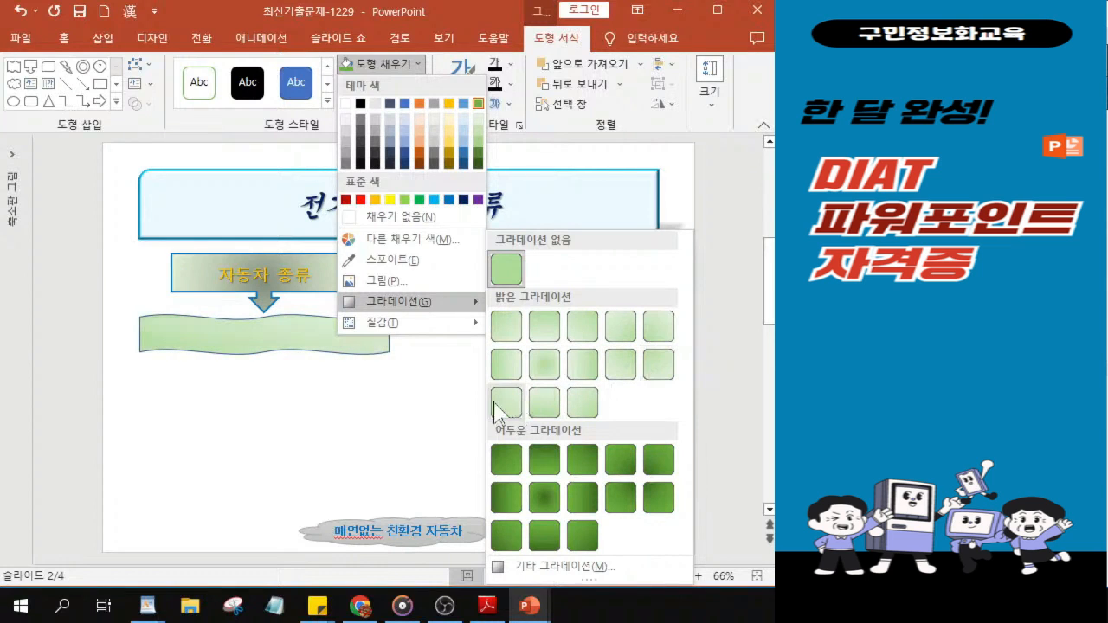
{"action": "left_click", "coordinate": [546, 403]}
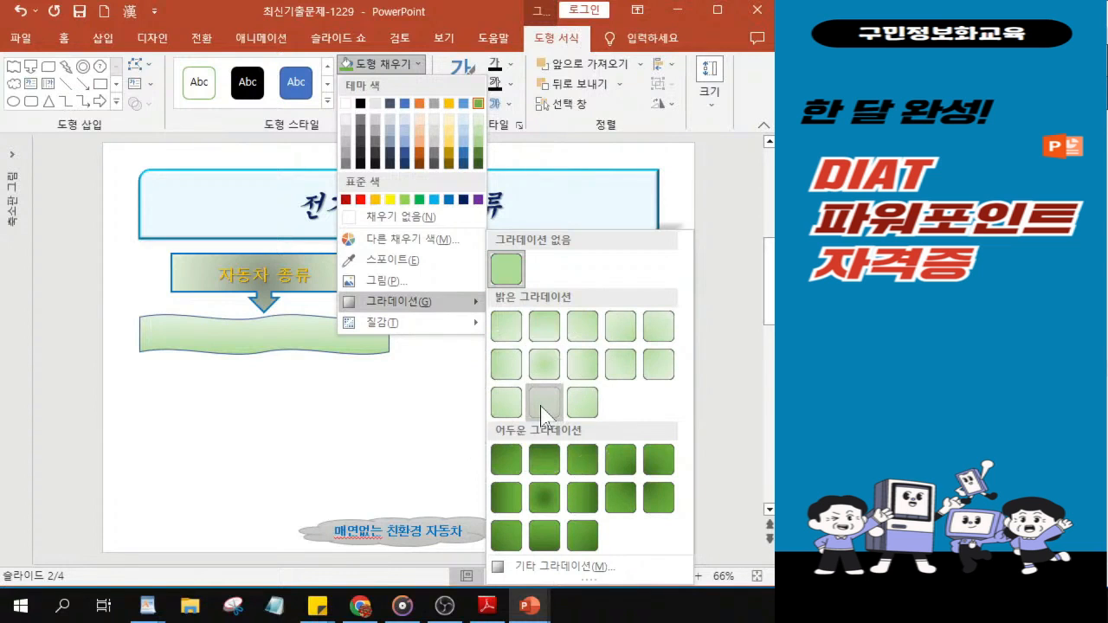
{"action": "left_click", "coordinate": [544, 403]}
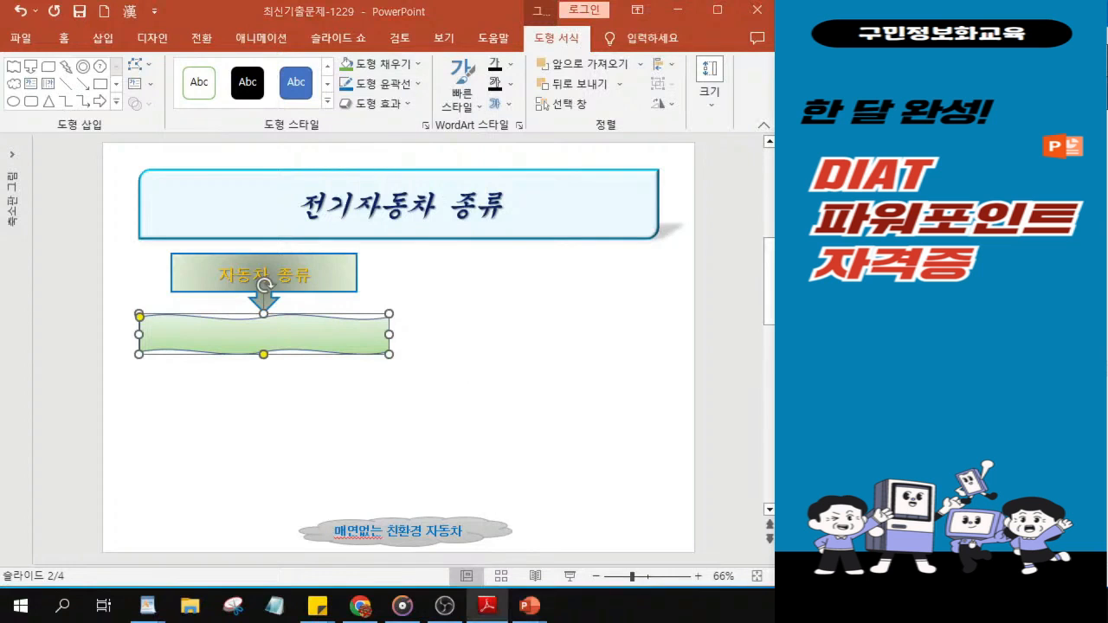
- Remove the wave shape's outline and give it the soft round bevel effect
{"action": "left_click", "coordinate": [378, 84]}
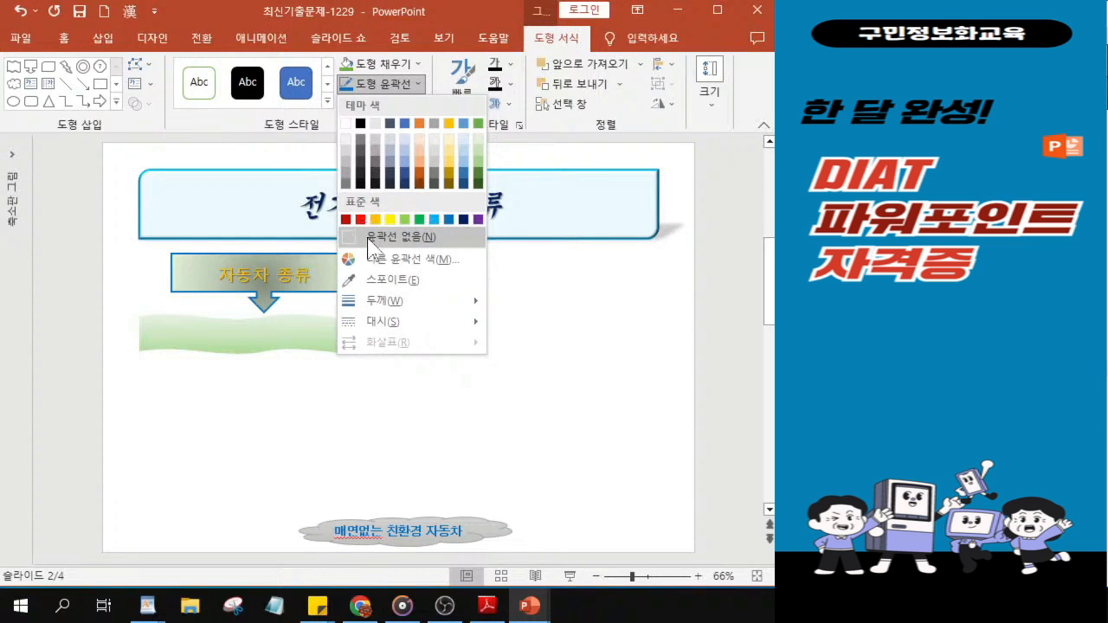
{"action": "left_click", "coordinate": [369, 239]}
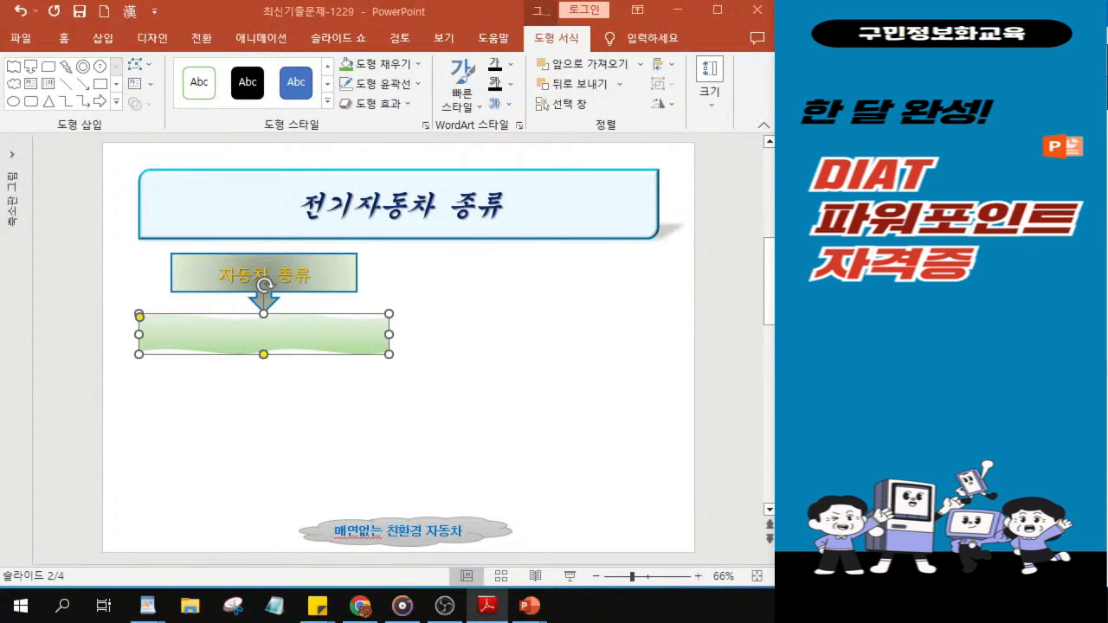
{"action": "left_click", "coordinate": [389, 105]}
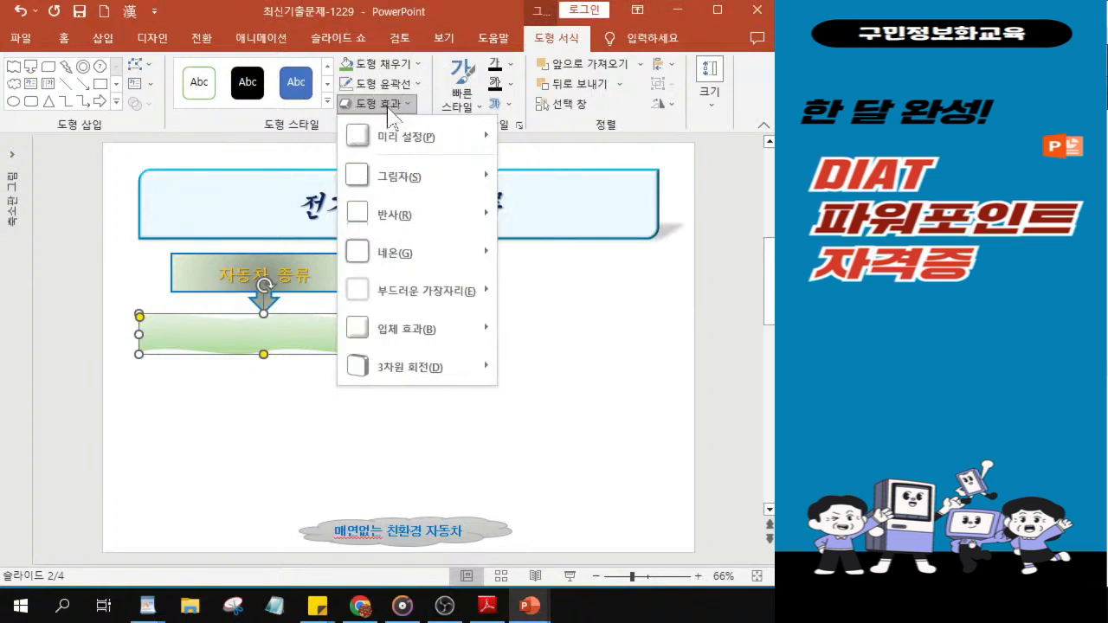
{"action": "mouse_move", "coordinate": [425, 341]}
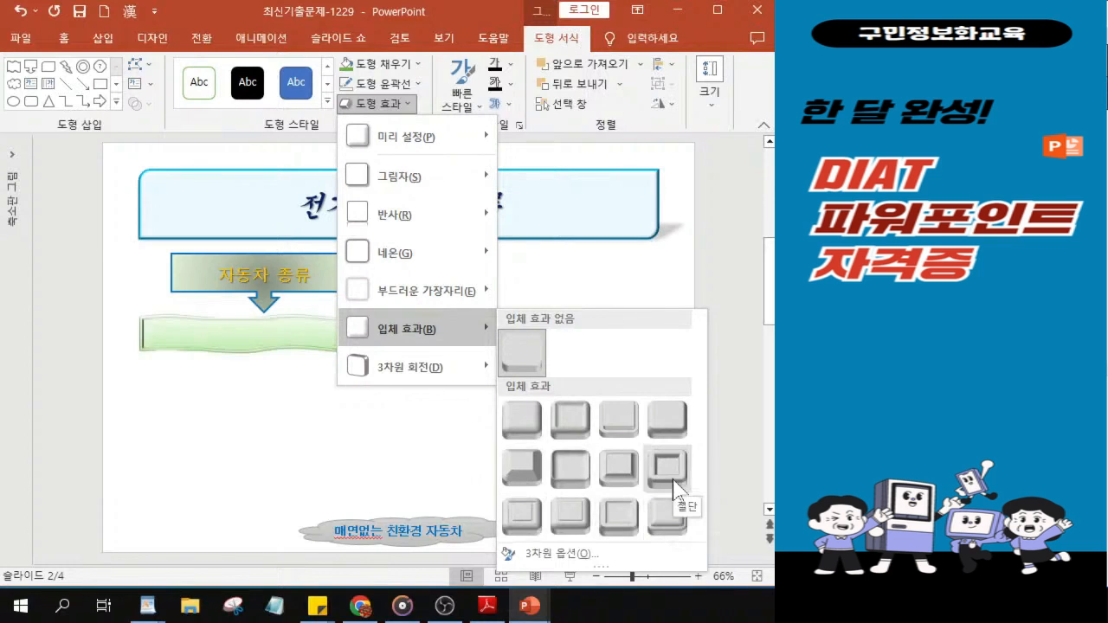
{"action": "left_click", "coordinate": [568, 472]}
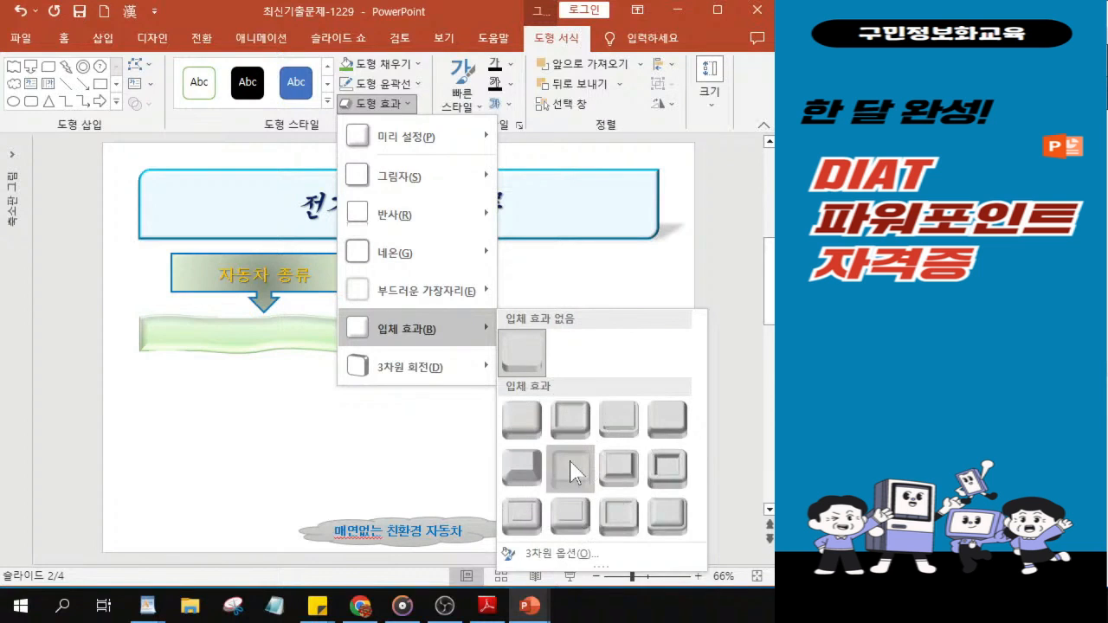
{"action": "left_click", "coordinate": [570, 470]}
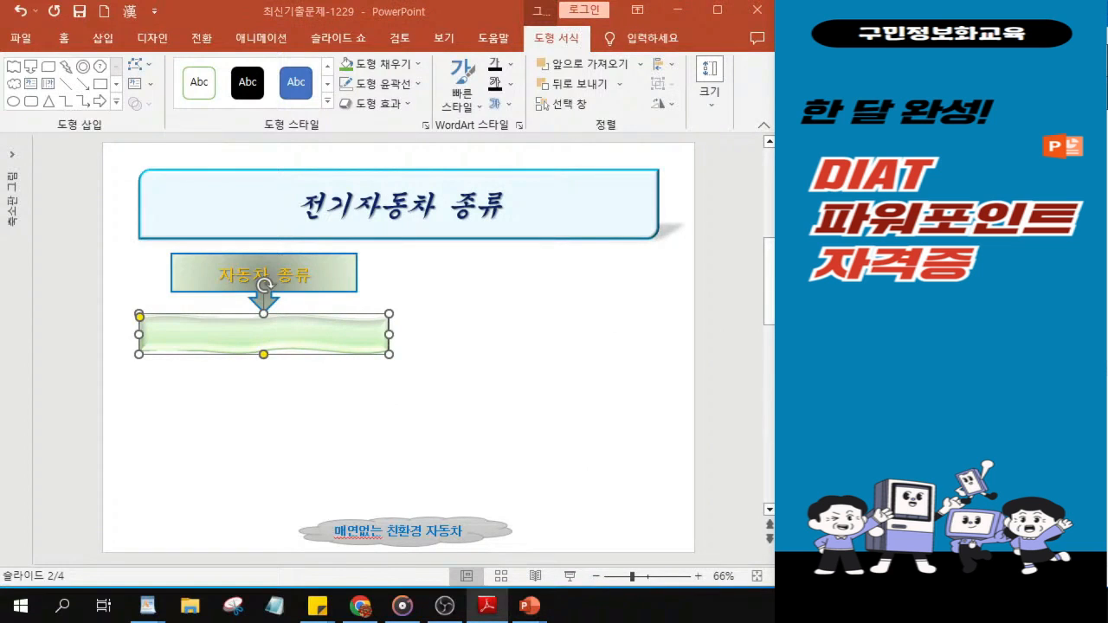
- Set the empty green wave shape's text to the 돋움 font at size 20
{"action": "left_click", "coordinate": [66, 42]}
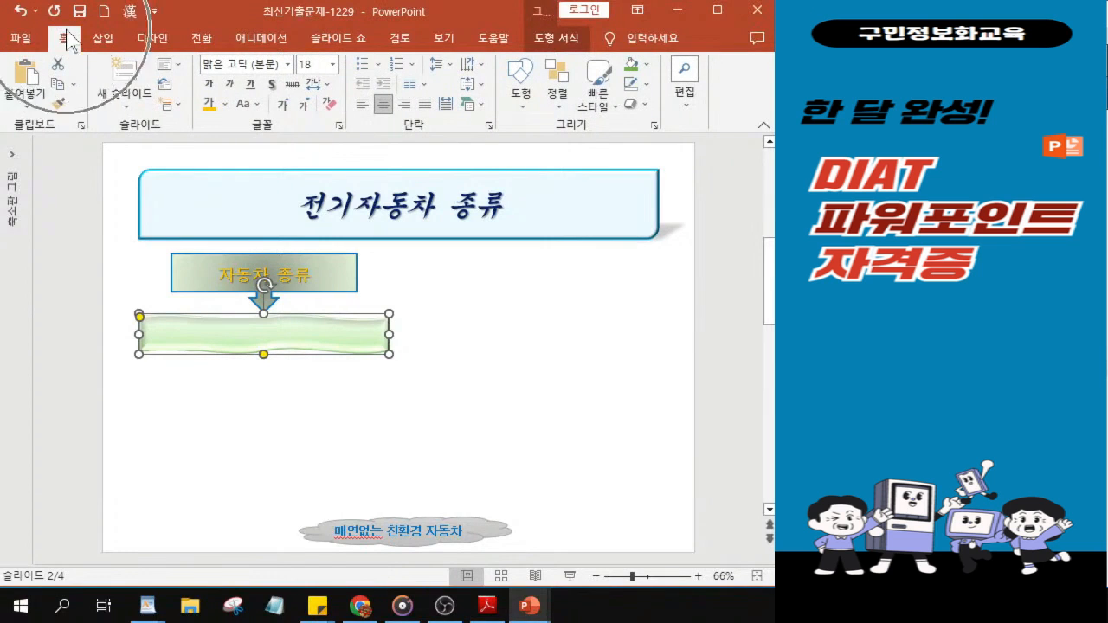
{"action": "left_click", "coordinate": [288, 65]}
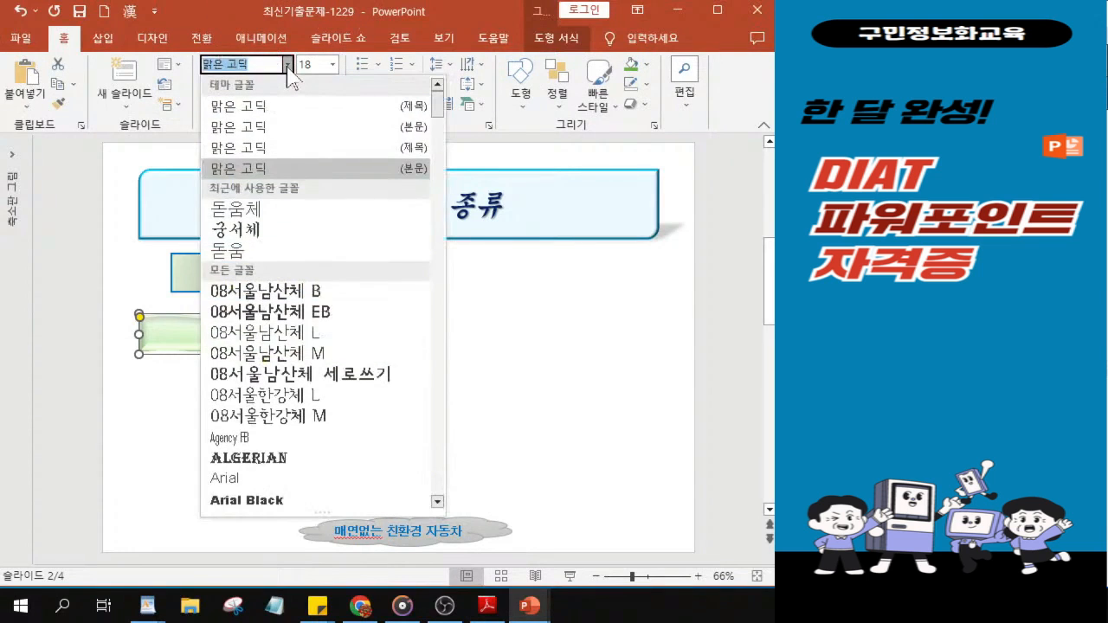
{"action": "left_click", "coordinate": [248, 251]}
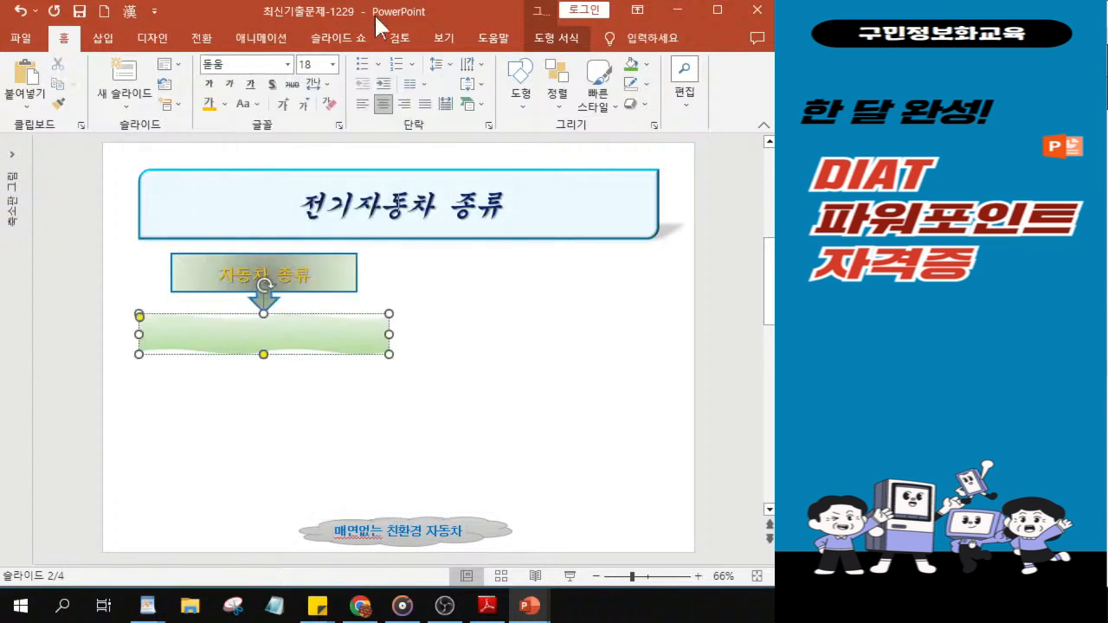
{"action": "left_click", "coordinate": [311, 64]}
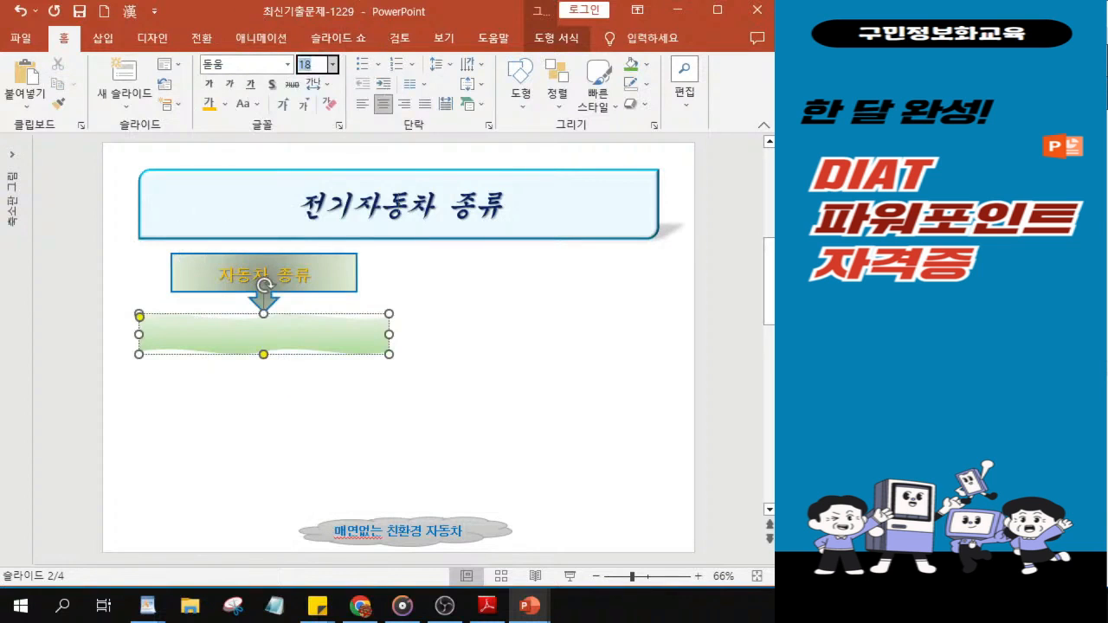
{"action": "type", "text": "20"}
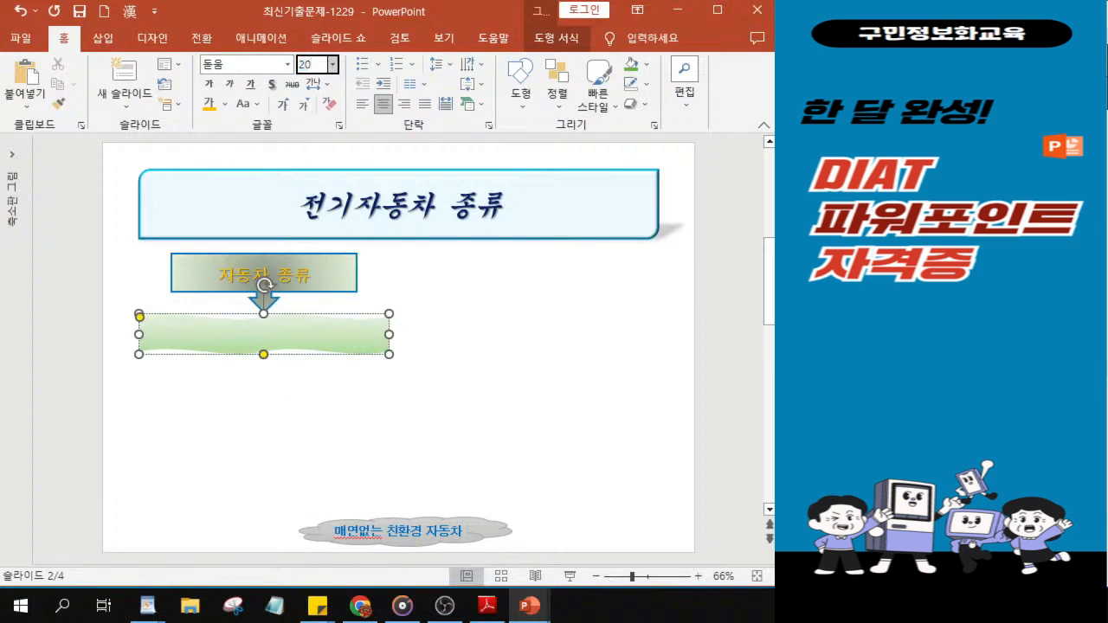
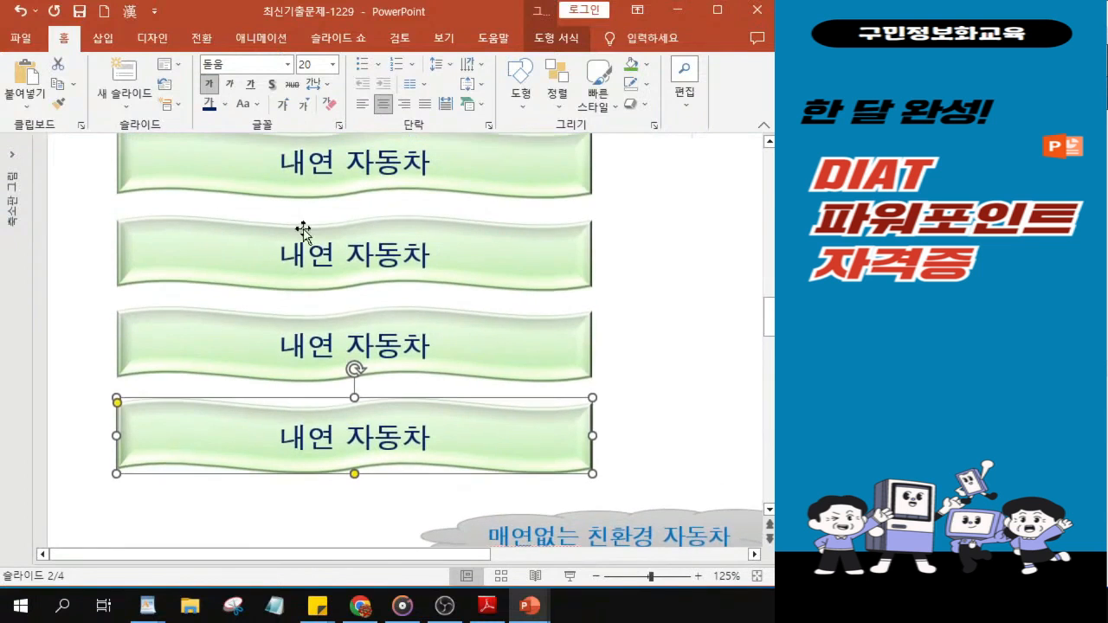
- Replace 내연 with 하이브리드 in the second wave shape so its label reads 하이브리드 자동차
{"action": "left_click", "coordinate": [282, 260]}
{"action": "mouse_move", "coordinate": [277, 251]}
{"action": "left_mouse_down"}
{"action": "mouse_move", "coordinate": [297, 250]}
{"action": "mouse_move", "coordinate": [276, 246]}
{"action": "left_mouse_up"}
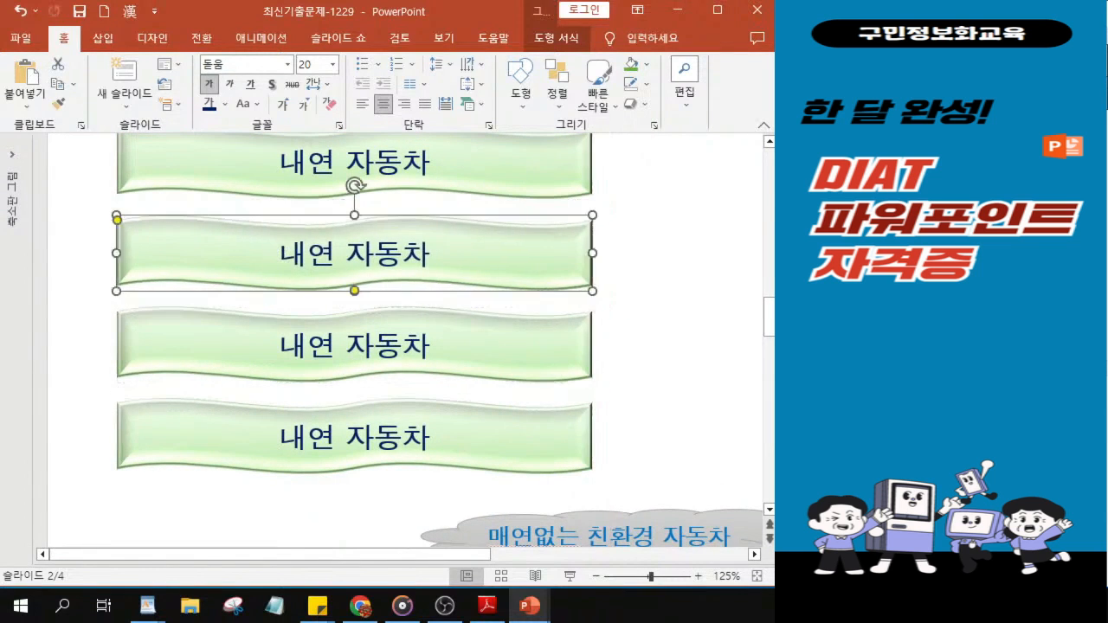
{"action": "key", "text": "Delete"}
{"action": "key", "text": "Delete"}
{"action": "key", "text": "Delete"}
{"action": "type", "text": "하이브리드"}
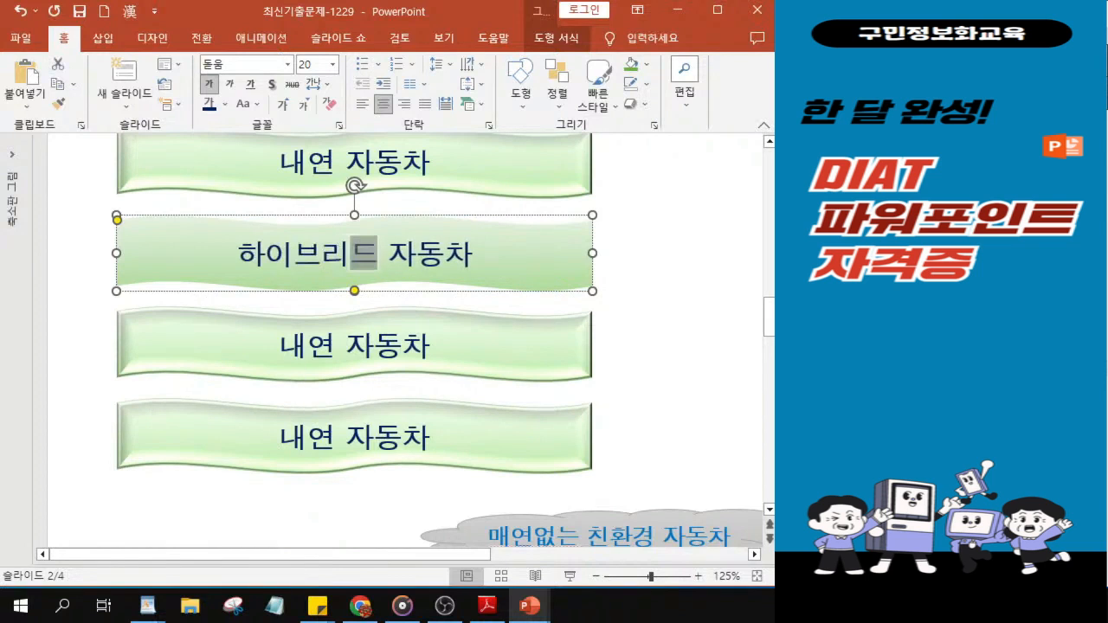
- Change the third wave shape's label to 플러그인 하이브리드 자동차
{"action": "left_click", "coordinate": [323, 344]}
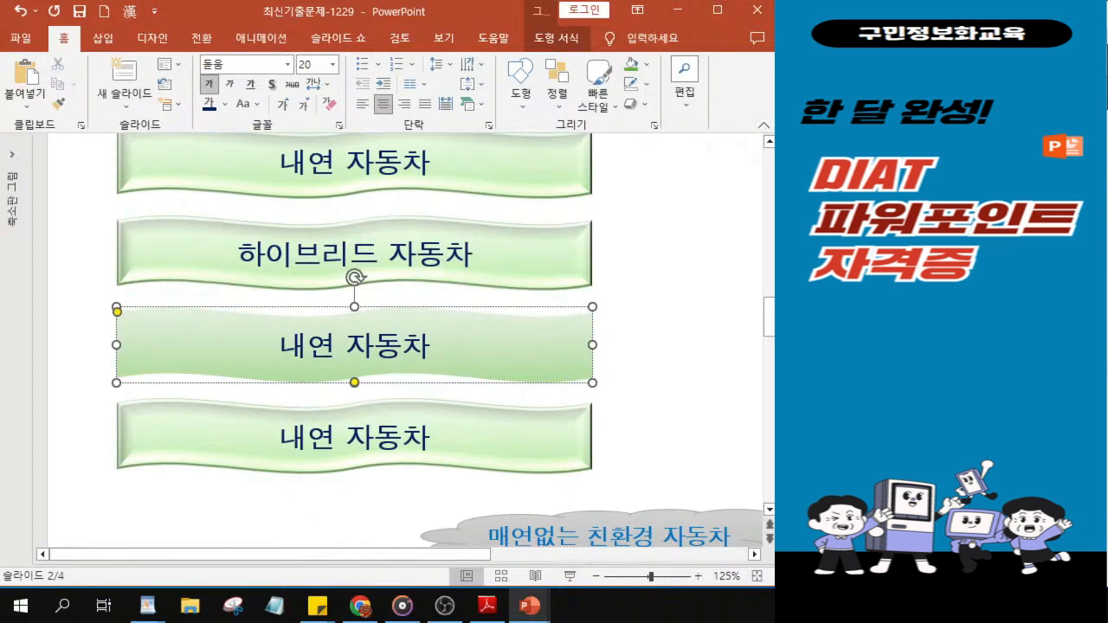
{"action": "key", "text": "Delete"}
{"action": "key", "text": "Delete"}
{"action": "key", "text": "Delete"}
{"action": "type", "text": "플러그인"}
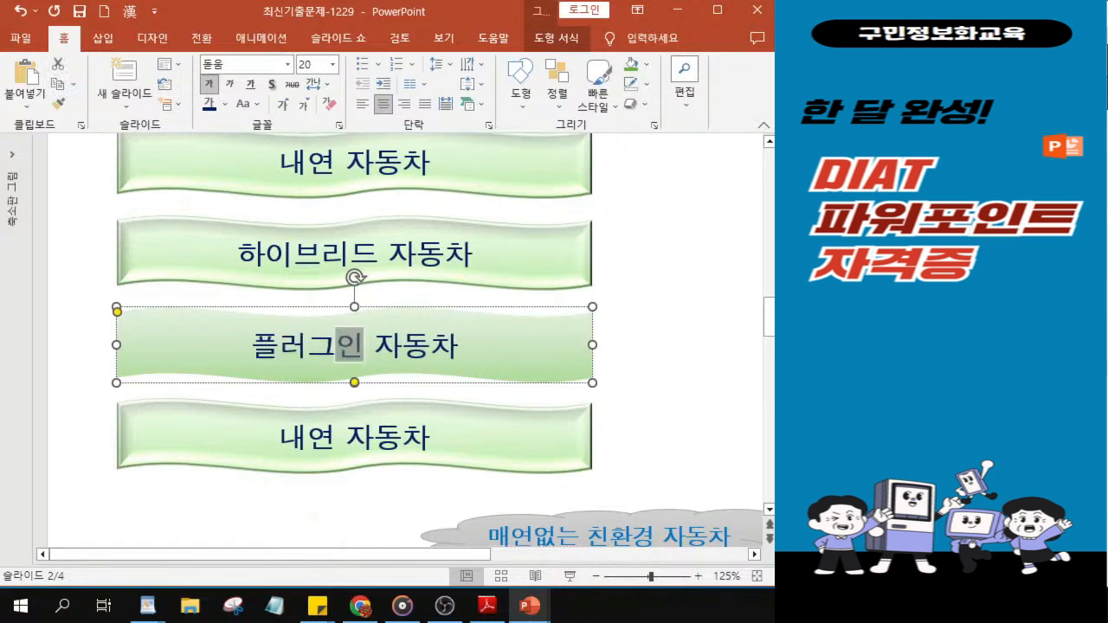
{"action": "type", "text": " 하이브리 "}
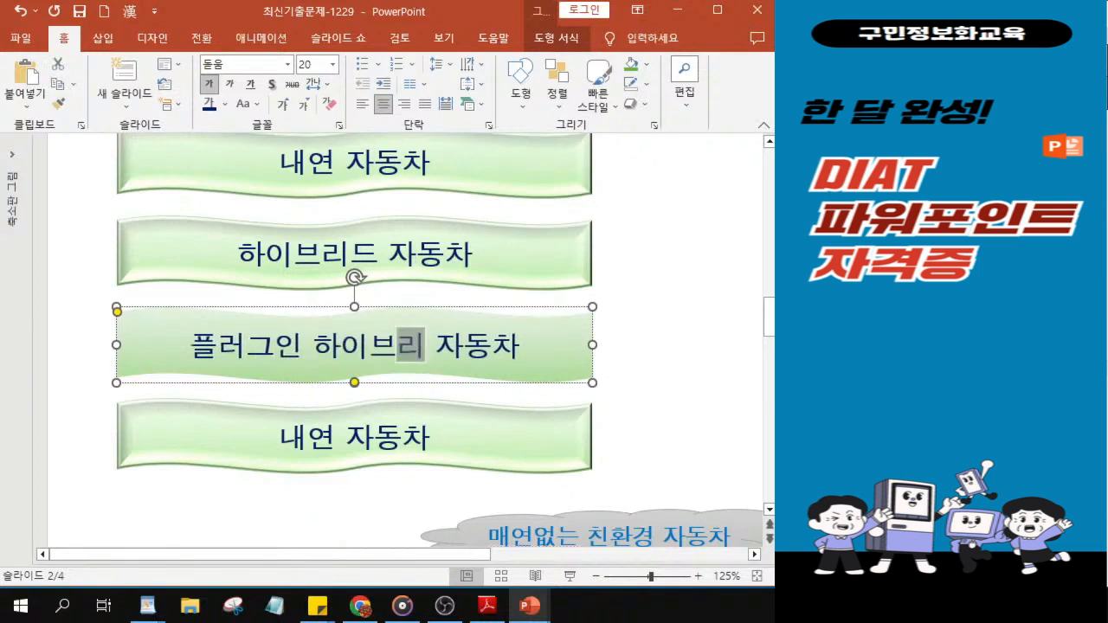
{"action": "type", "text": "드"}
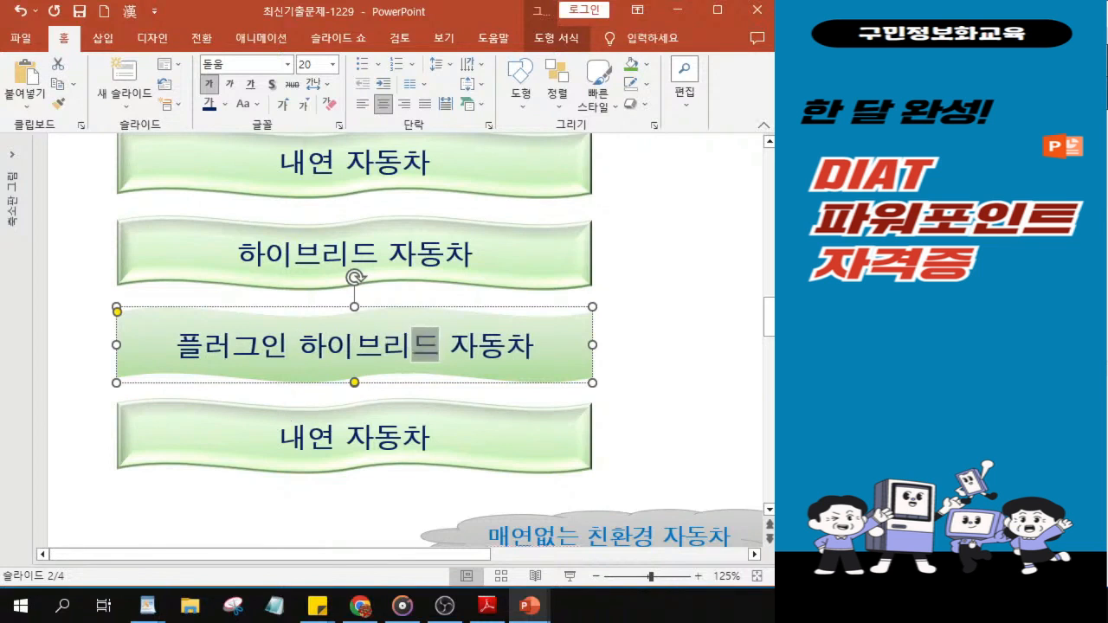
- Change the fourth wave shape's label to 전기 자동차 and deselect the shape
{"action": "left_click", "coordinate": [309, 457]}
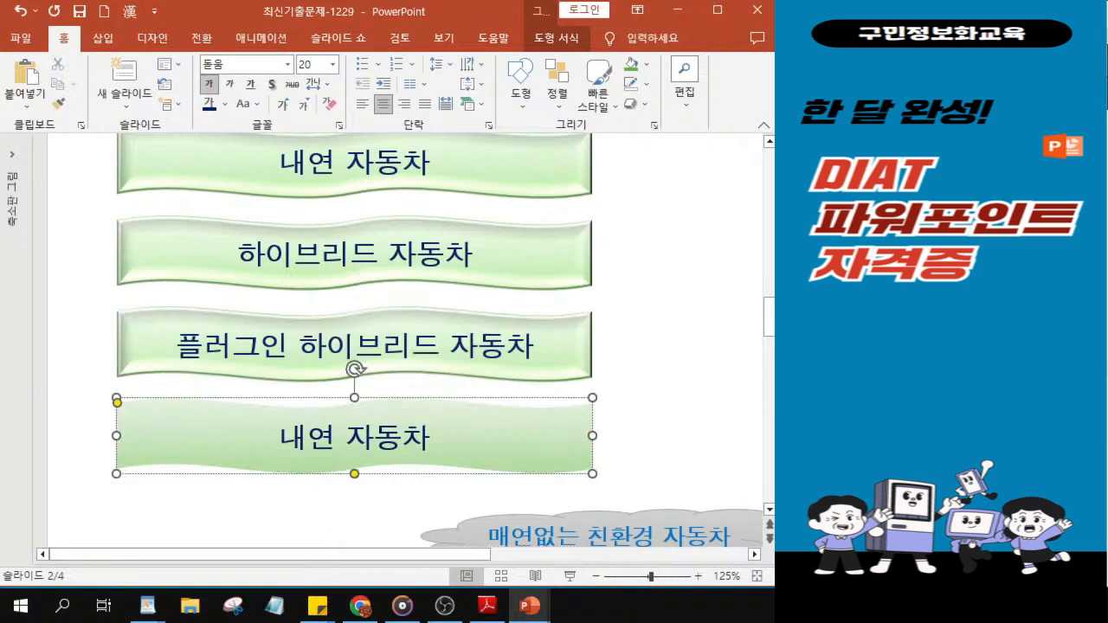
{"action": "key", "text": "BackSpace"}
{"action": "key", "text": "BackSpace"}
{"action": "key", "text": "BackSpace"}
{"action": "type", "text": "전기"}
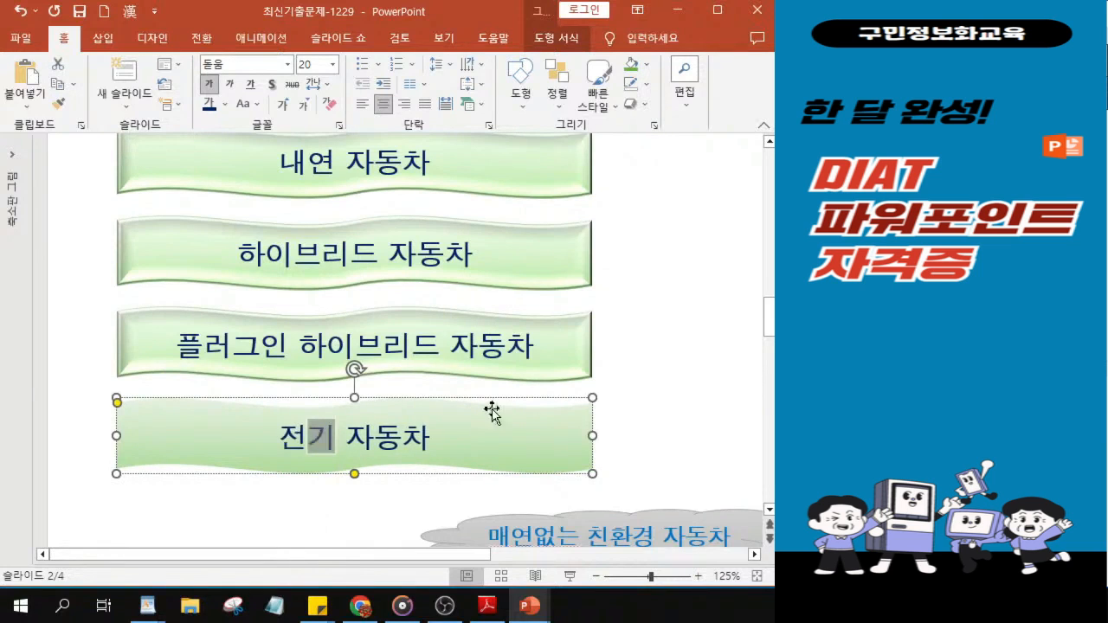
{"action": "scroll", "coordinate": [325, 334], "scroll_direction": "up", "scroll_amount": 2}
{"action": "scroll", "coordinate": [528, 281], "scroll_direction": "up", "scroll_amount": 3}
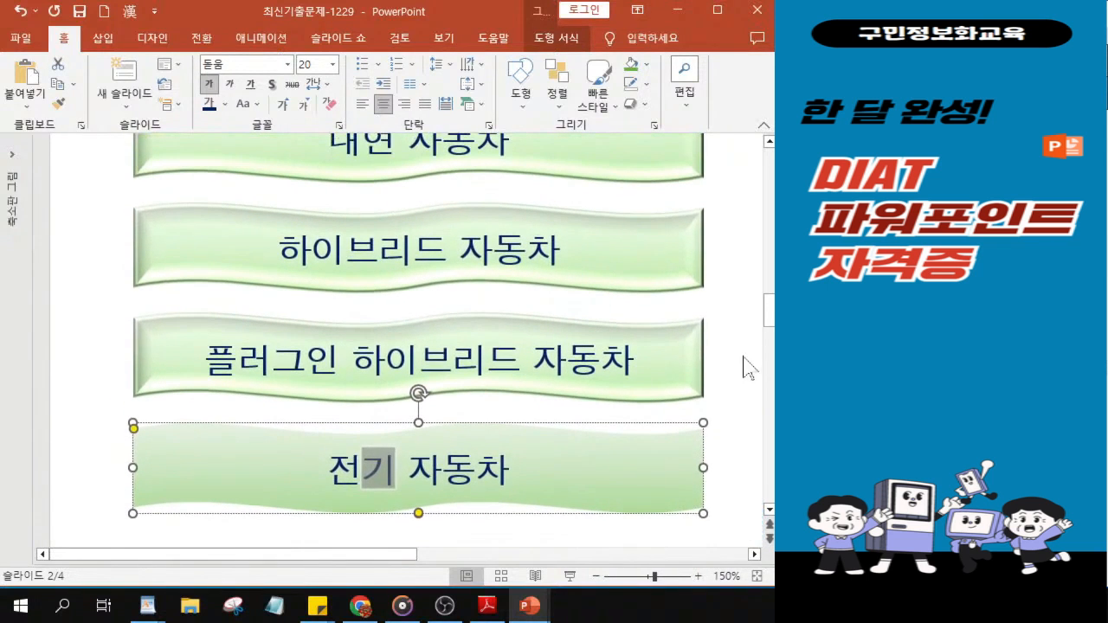
{"action": "key", "text": "alt+Tab"}
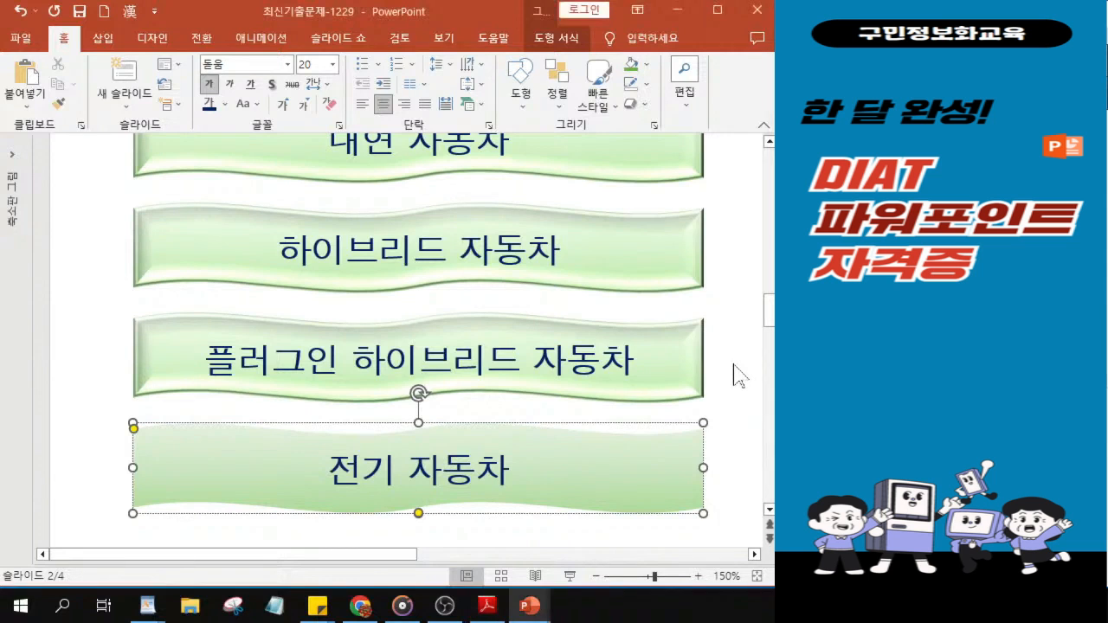
{"action": "scroll", "coordinate": [680, 351], "scroll_direction": "down", "scroll_amount": 3}
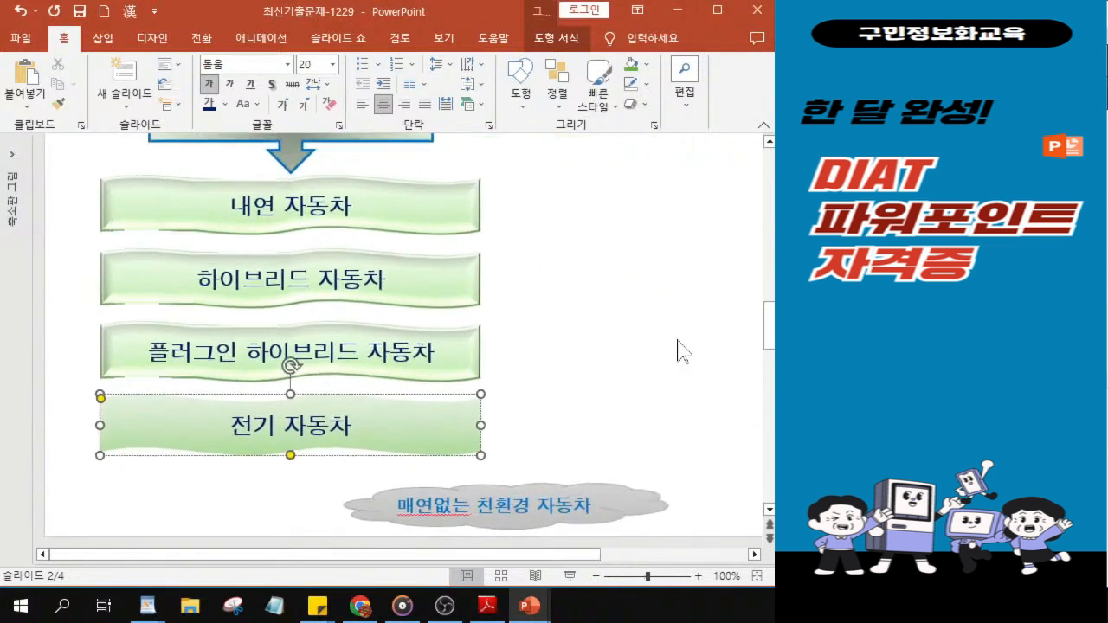
{"action": "key", "text": "ctrl"}
{"action": "left_click", "coordinate": [676, 235]}
- Draw a small go-to-end action button just below the title banner's right end, hyperlinked to 마지막 슬라이드
{"action": "key", "text": "ctrl"}
{"action": "key", "text": "ctrl"}
{"action": "key", "text": "ctrl"}
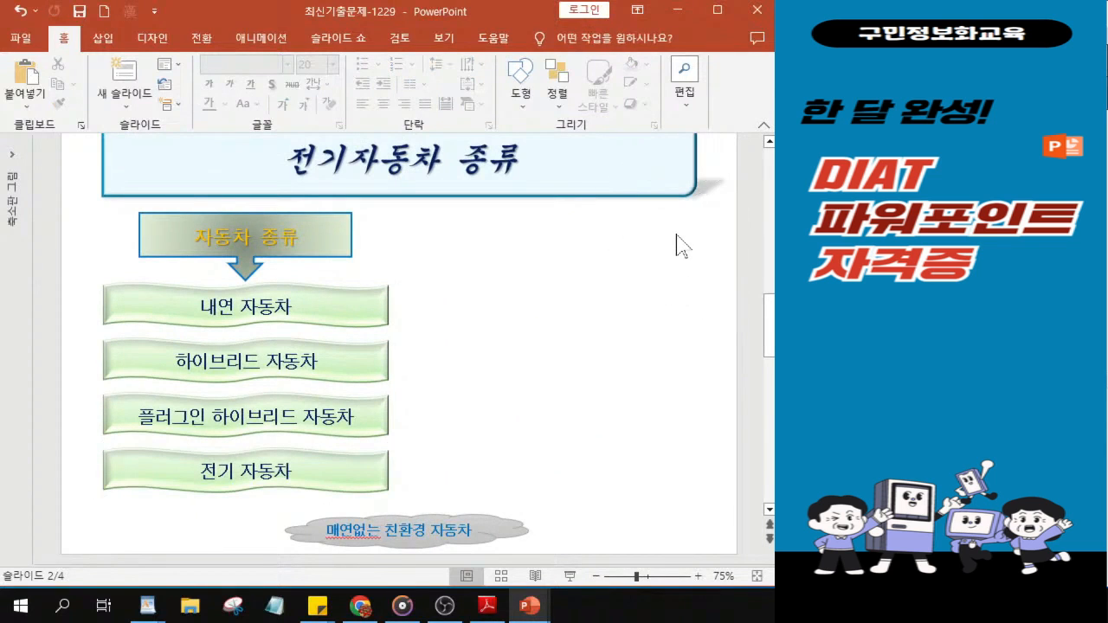
{"action": "key", "text": "ctrl"}
{"action": "left_click", "coordinate": [522, 104]}
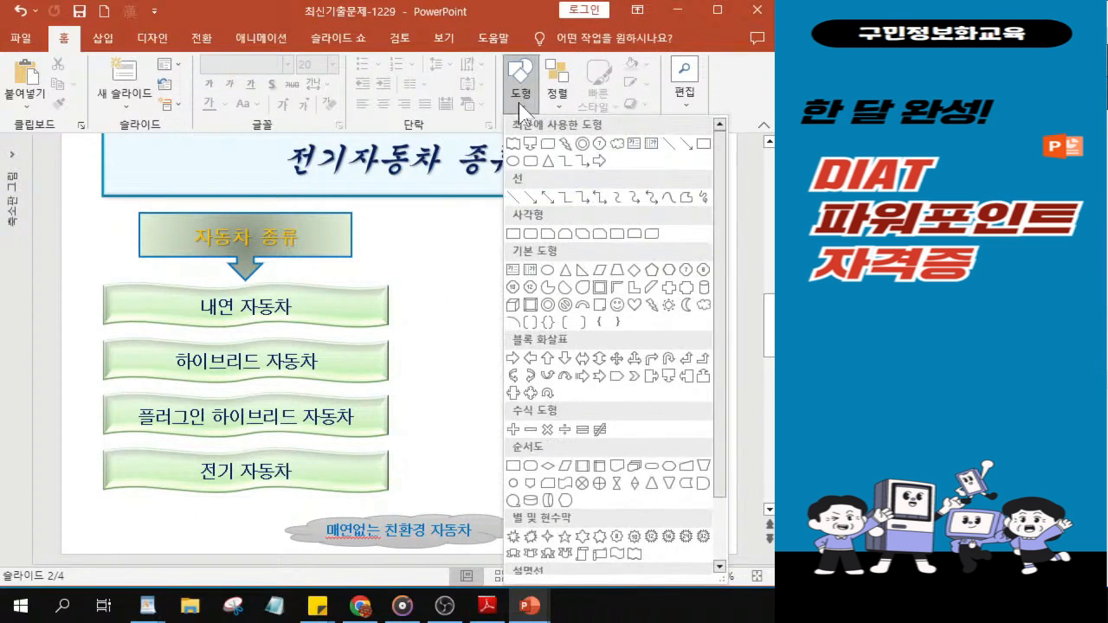
{"action": "key", "text": "ctrl"}
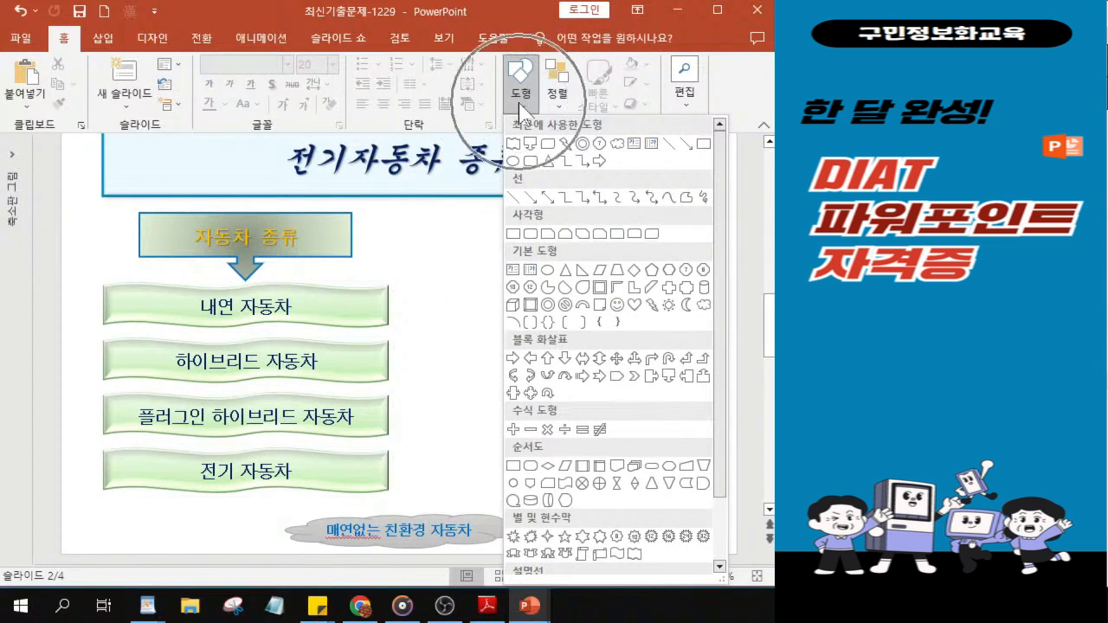
{"action": "left_click_drag", "start_coordinate": [716, 357], "coordinate": [724, 465]}
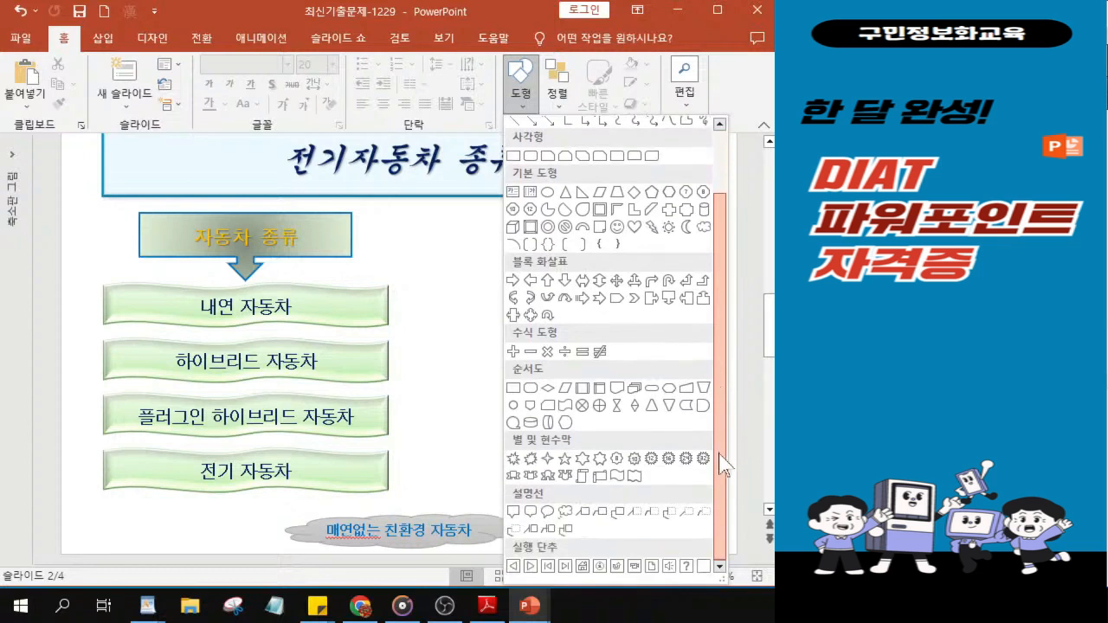
{"action": "left_click", "coordinate": [566, 568]}
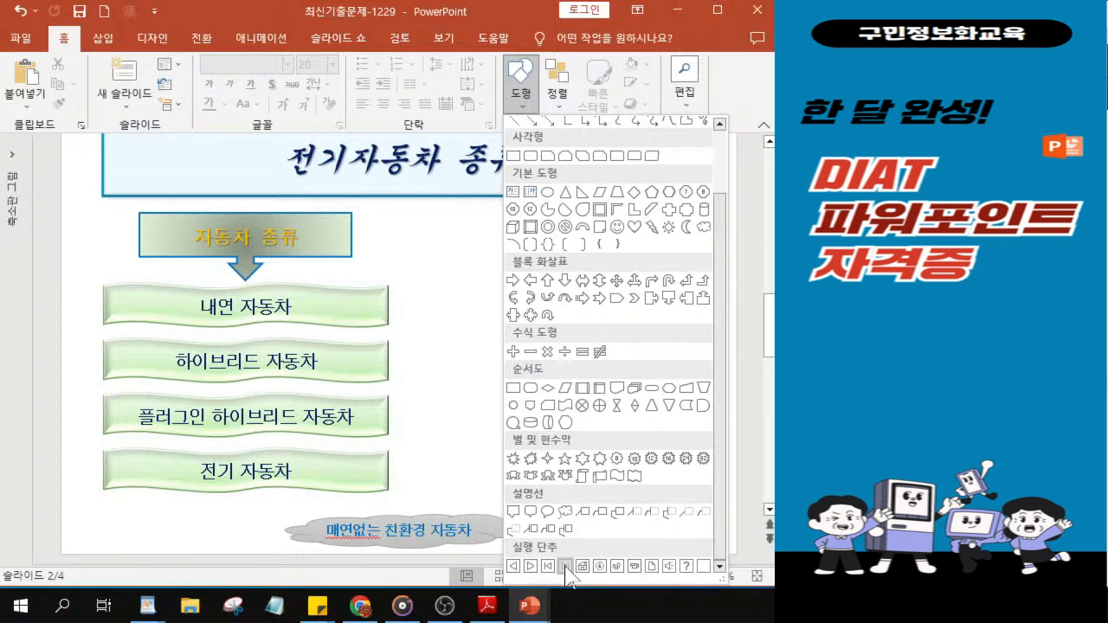
{"action": "left_click", "coordinate": [566, 567]}
{"action": "left_click", "coordinate": [566, 567]}
{"action": "left_click", "coordinate": [566, 567]}
{"action": "left_click", "coordinate": [566, 567]}
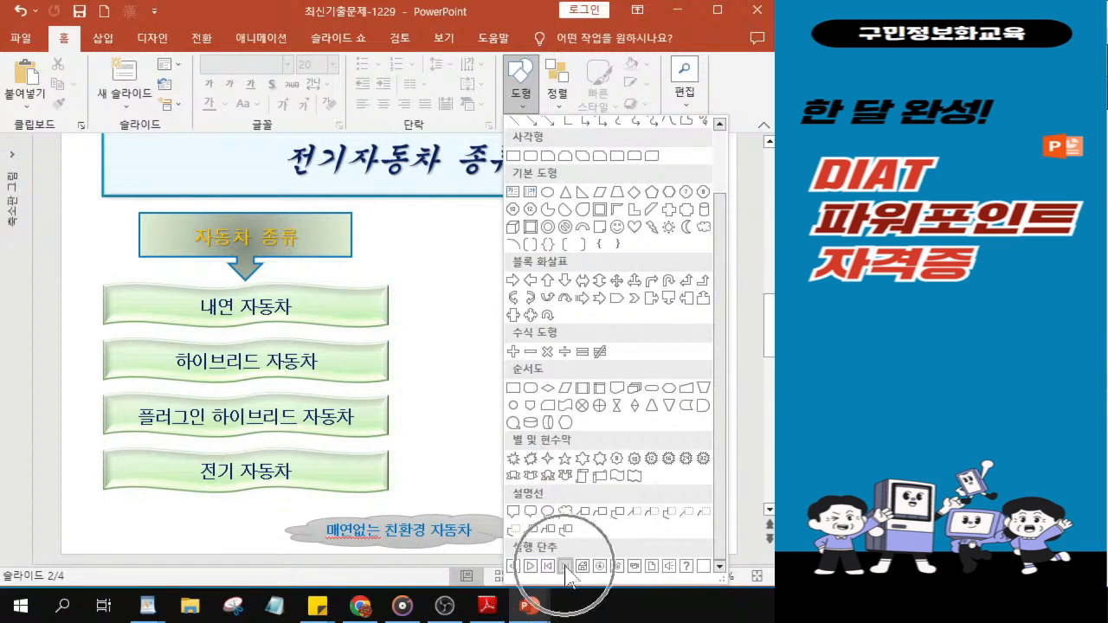
{"action": "left_click", "coordinate": [566, 567]}
{"action": "left_click", "coordinate": [566, 567]}
{"action": "left_click", "coordinate": [566, 567]}
{"action": "key", "text": "ctrl"}
{"action": "key", "text": "ctrl"}
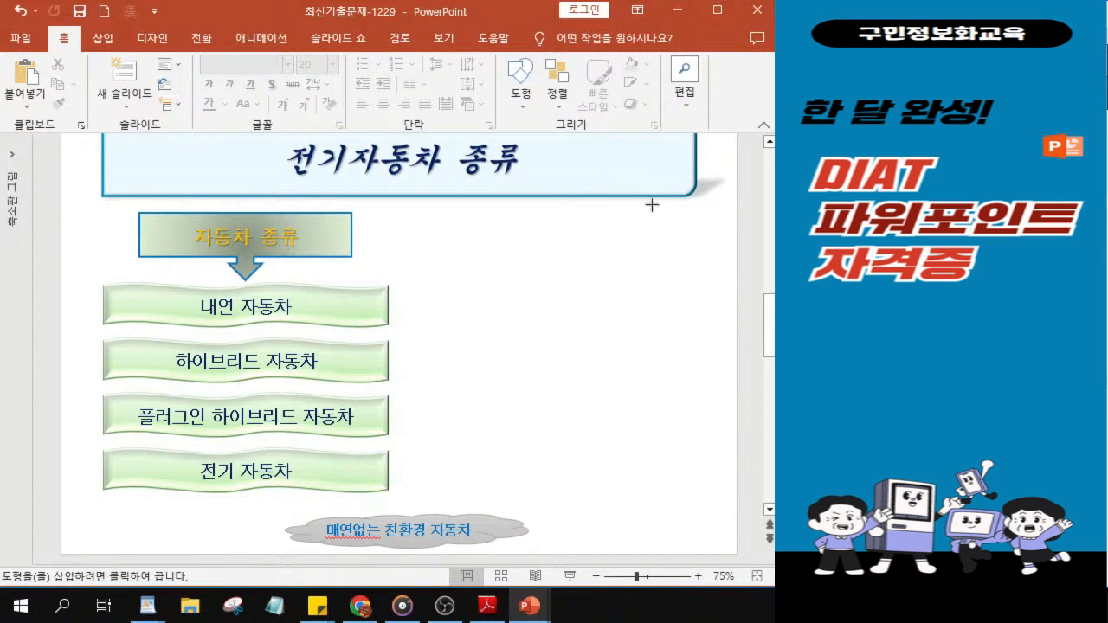
{"action": "left_click_drag", "start_coordinate": [660, 206], "coordinate": [702, 239]}
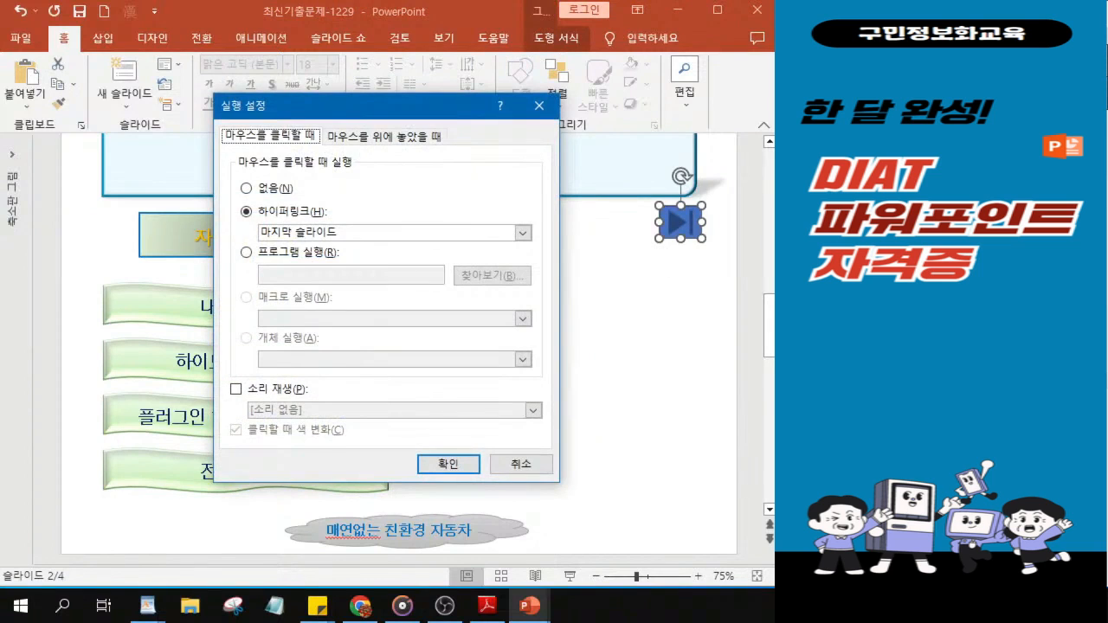
{"action": "key", "text": "alt+Tab"}
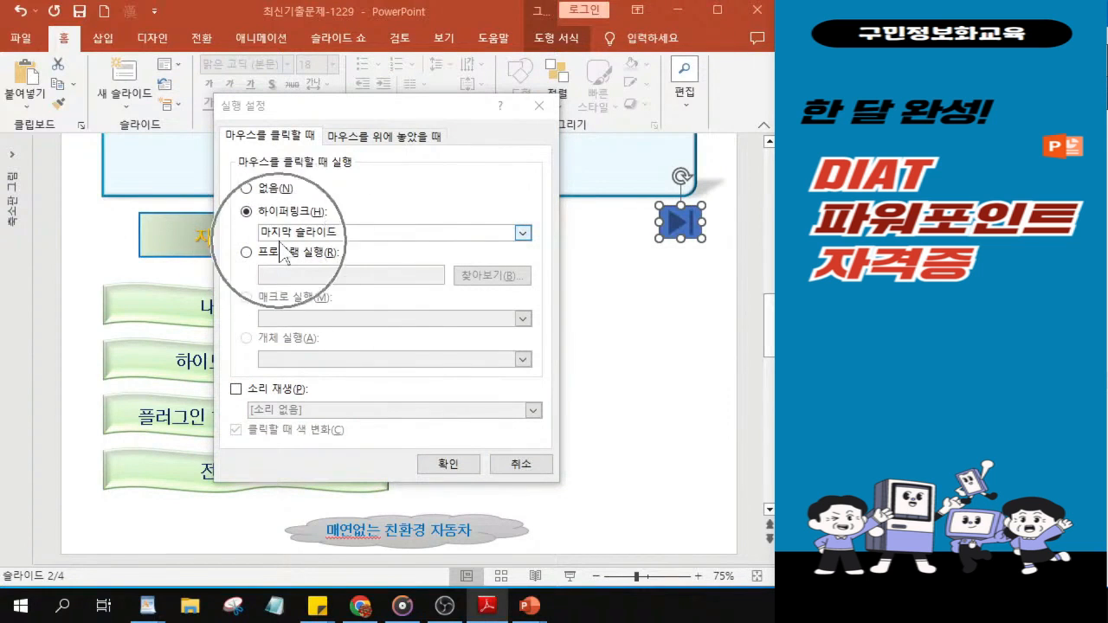
{"action": "left_click", "coordinate": [459, 469]}
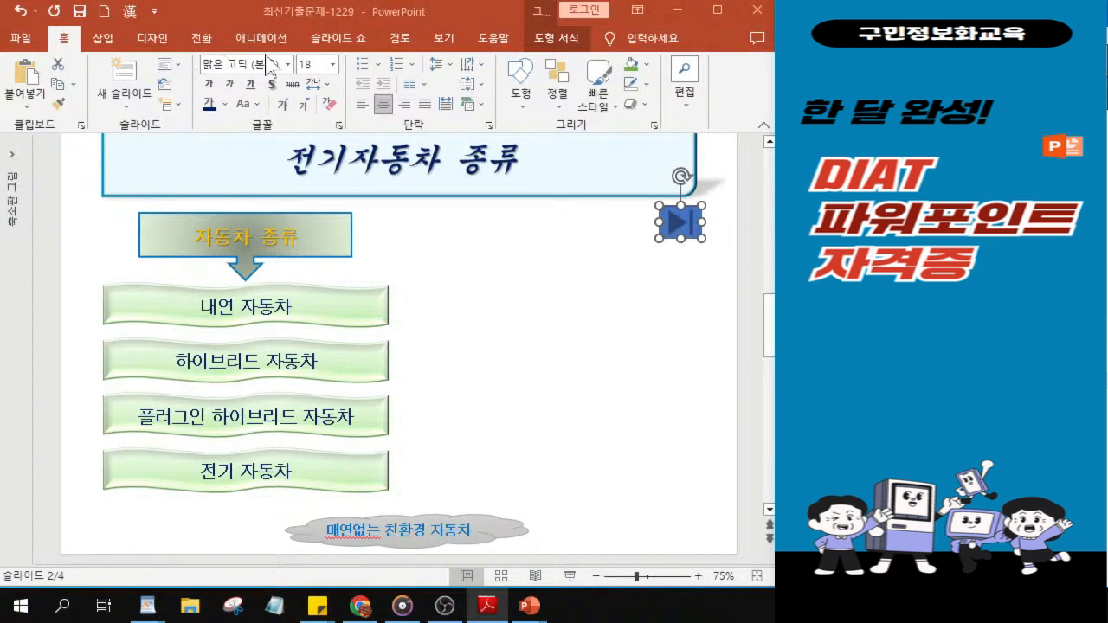
- Apply the light gold gradient theme style from the fourth row of theme styles to the action button
{"action": "left_click", "coordinate": [545, 39]}
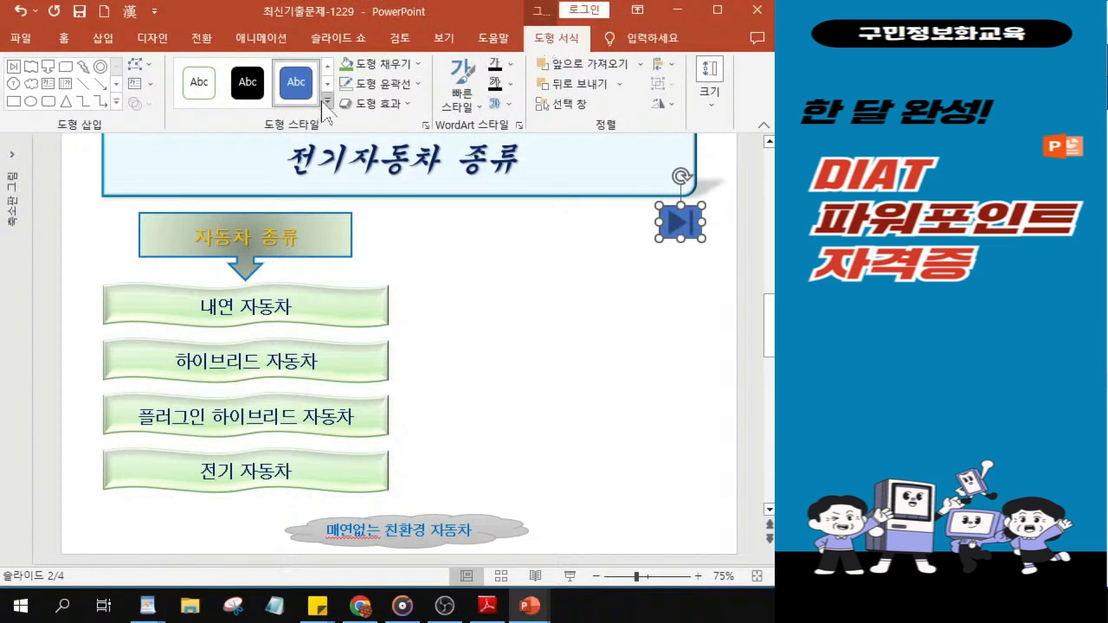
{"action": "key", "text": "ctrl"}
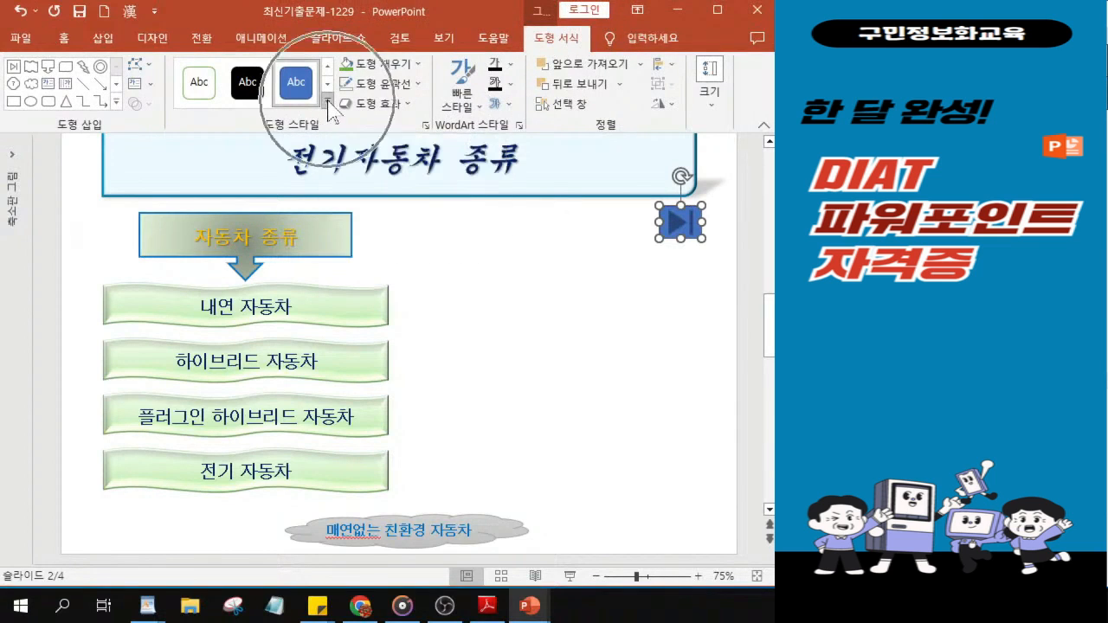
{"action": "left_click", "coordinate": [327, 103]}
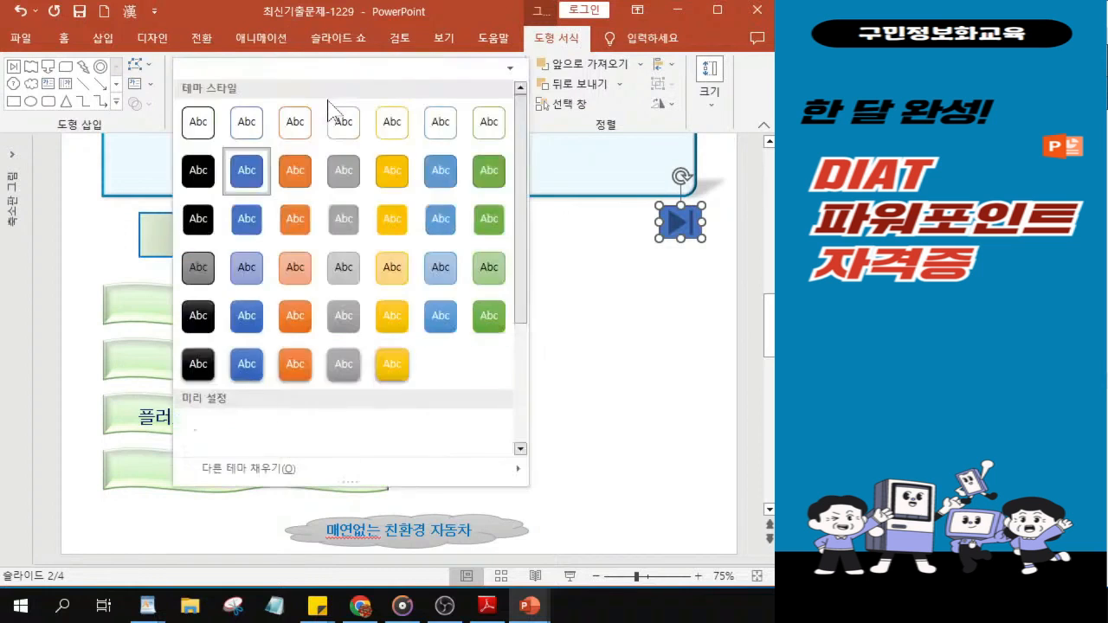
{"action": "left_click", "coordinate": [392, 275]}
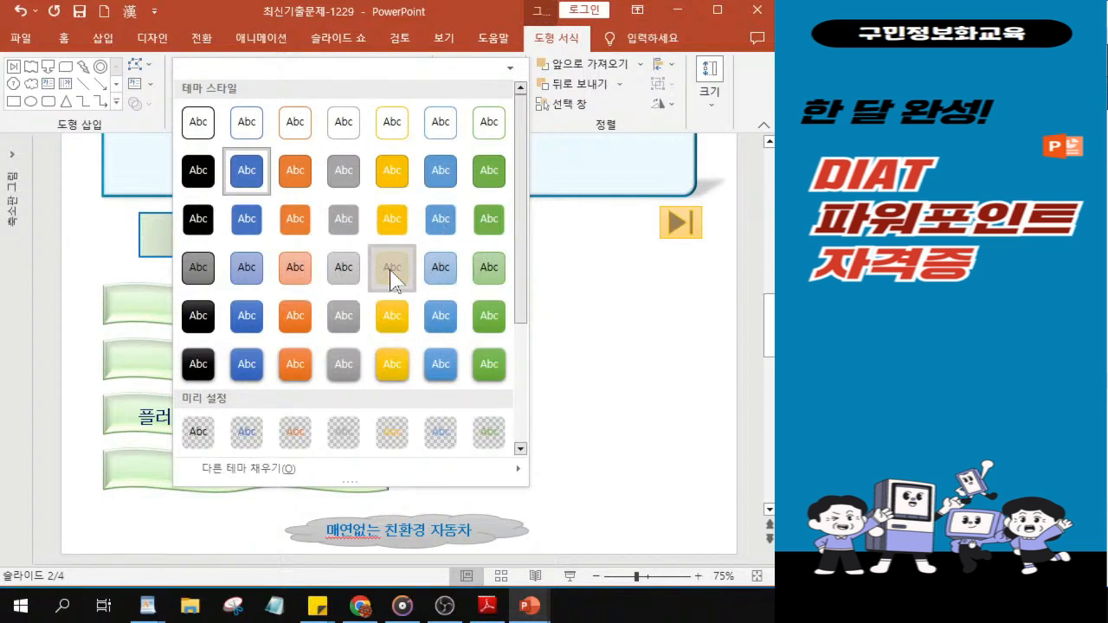
{"action": "left_click", "coordinate": [392, 275]}
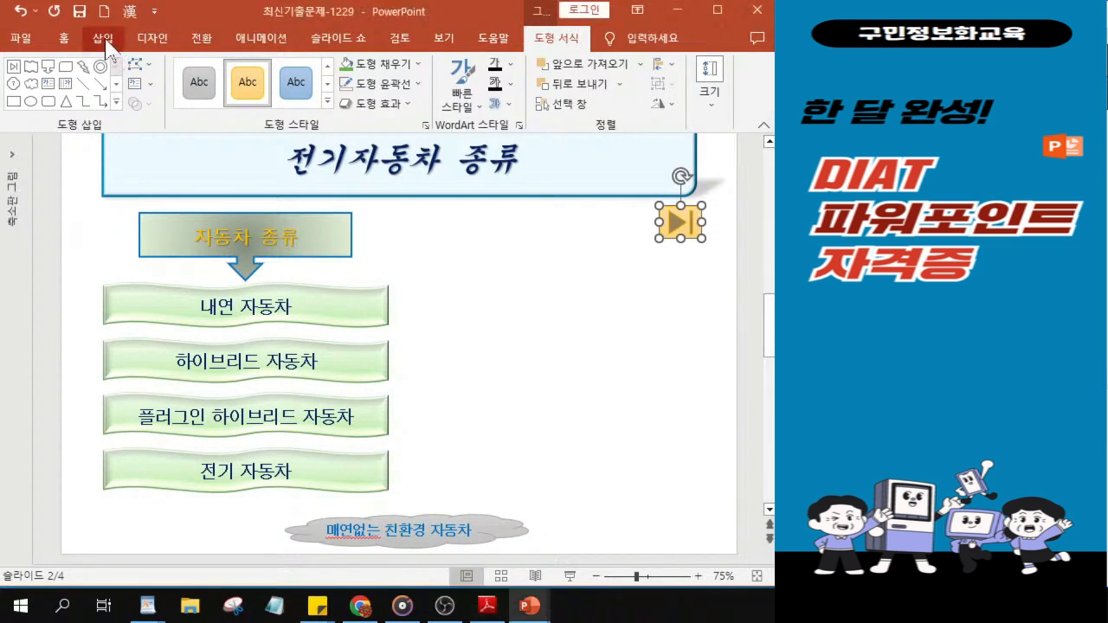
- Insert a 방사 주기형 (radial cycle) SmartArt graphic from the 주기형 category on slide 2
{"action": "left_click", "coordinate": [105, 39]}
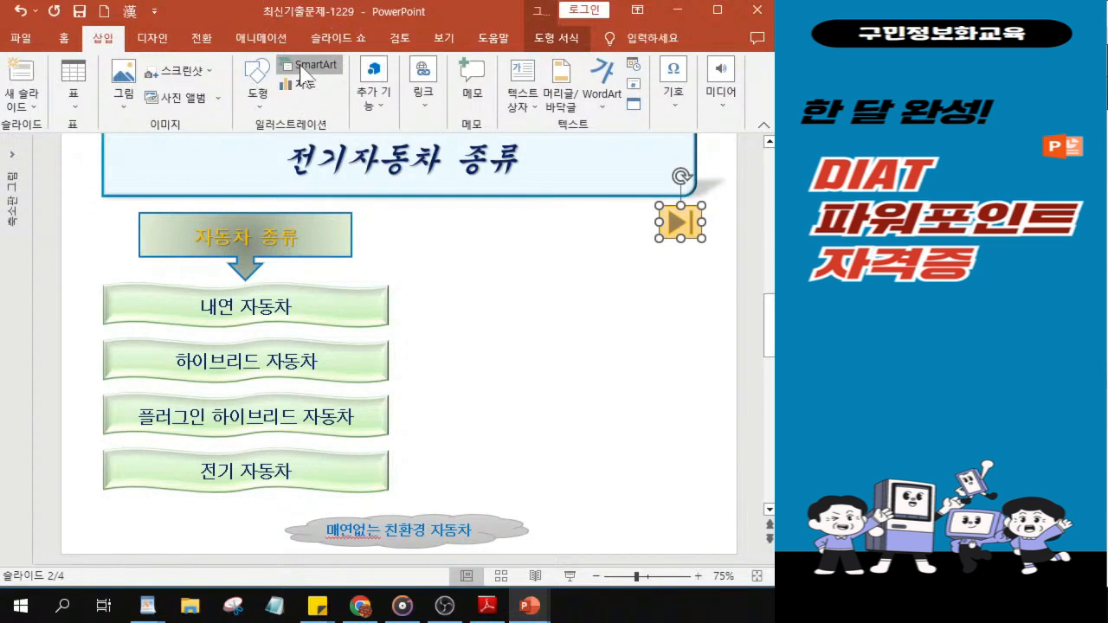
{"action": "left_click", "coordinate": [303, 68]}
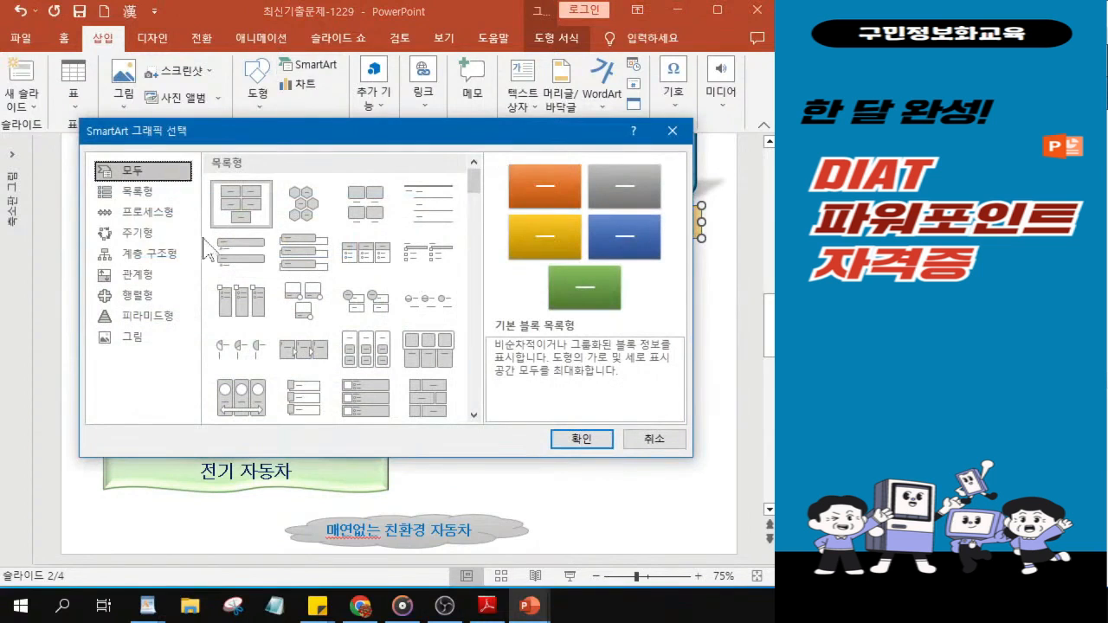
{"action": "left_click", "coordinate": [138, 234]}
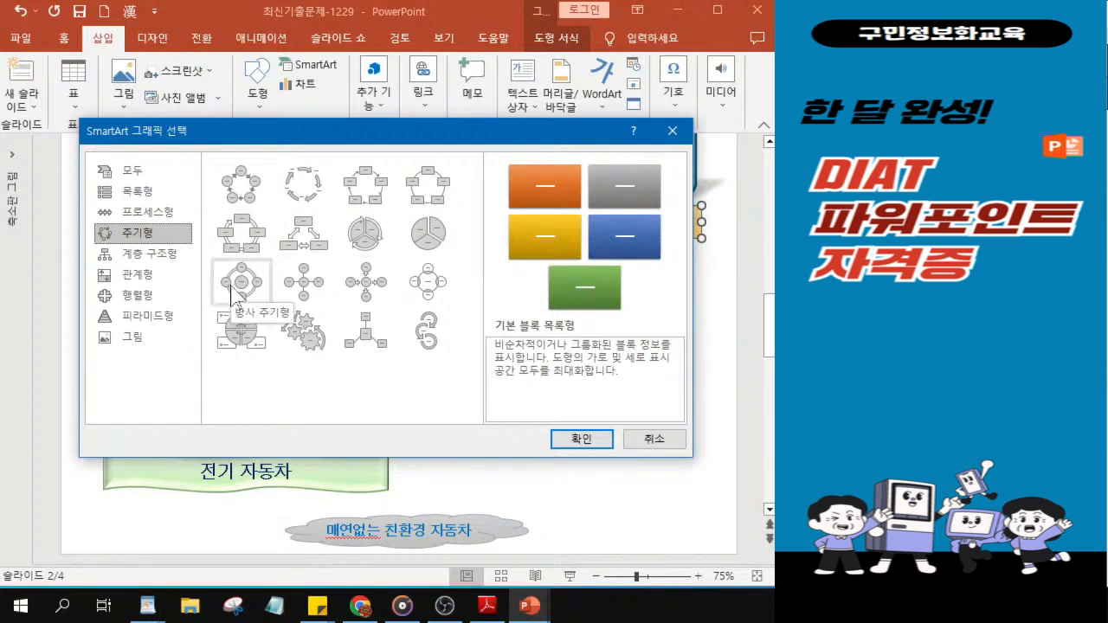
{"action": "left_click", "coordinate": [241, 291]}
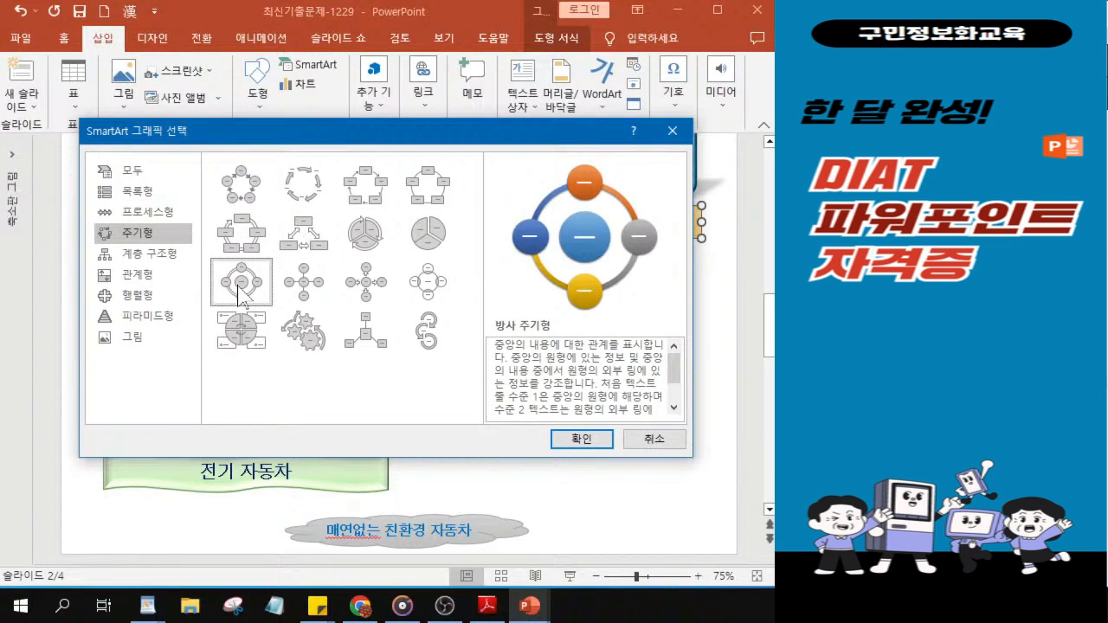
{"action": "left_click", "coordinate": [239, 286]}
{"action": "key", "text": "ctrl"}
{"action": "key", "text": "ctrl"}
{"action": "key", "text": "ctrl"}
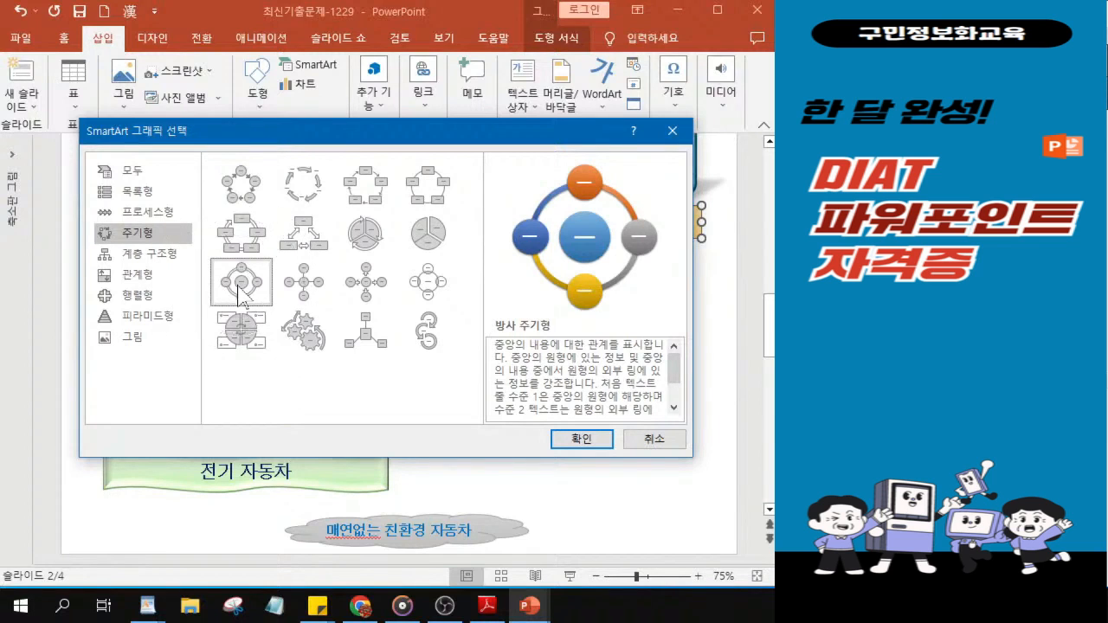
{"action": "left_click", "coordinate": [589, 443]}
{"action": "key", "text": "ctrl"}
{"action": "key", "text": "ctrl"}
{"action": "key", "text": "ctrl"}
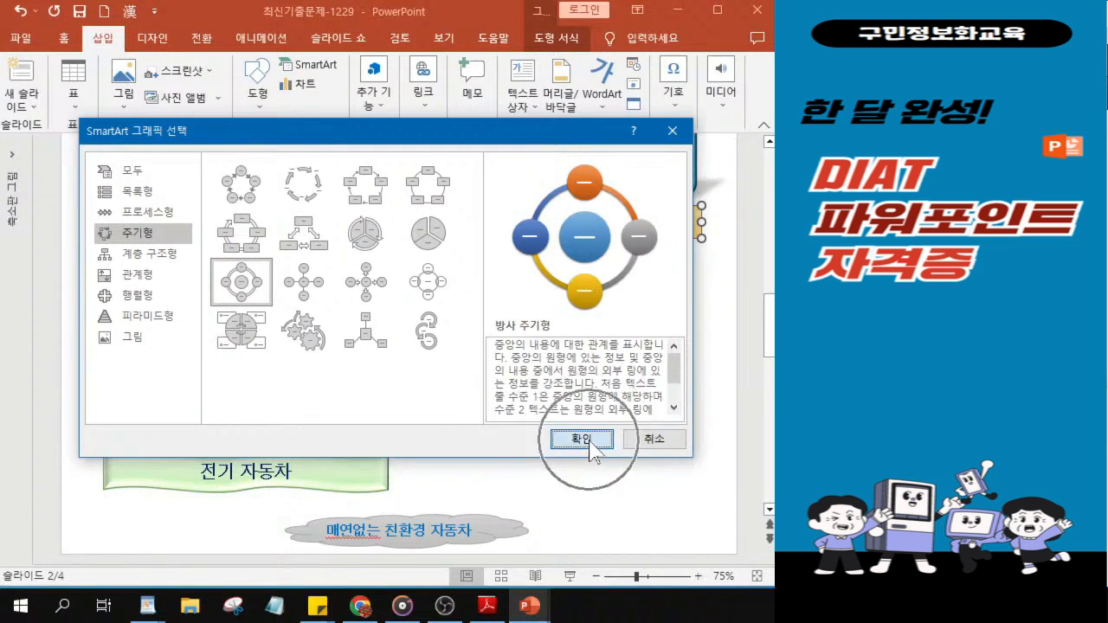
{"action": "left_click", "coordinate": [591, 440]}
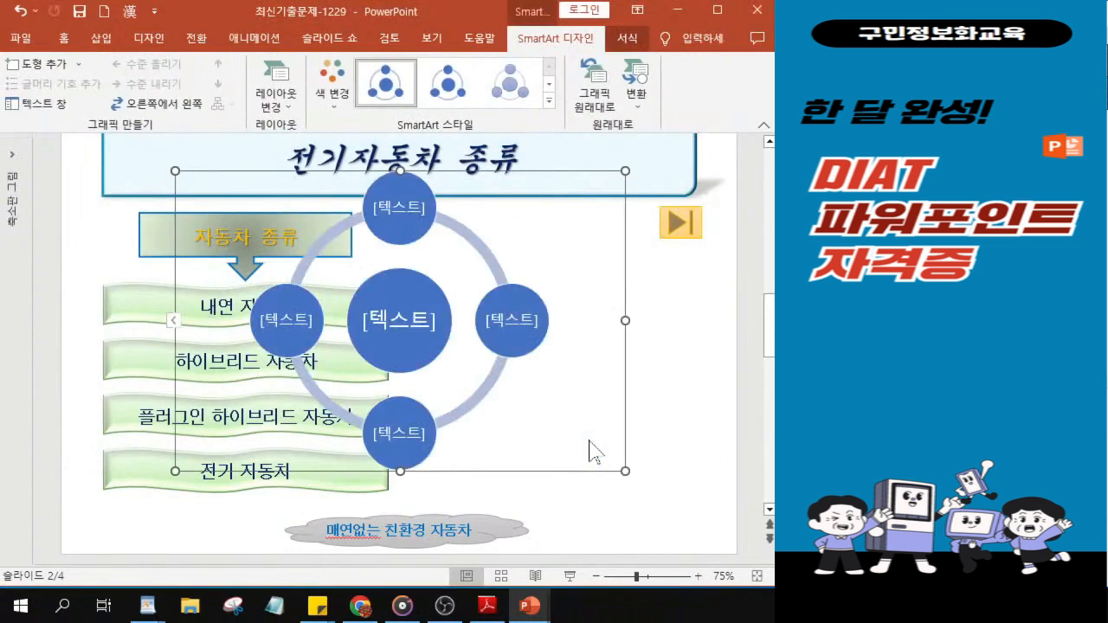
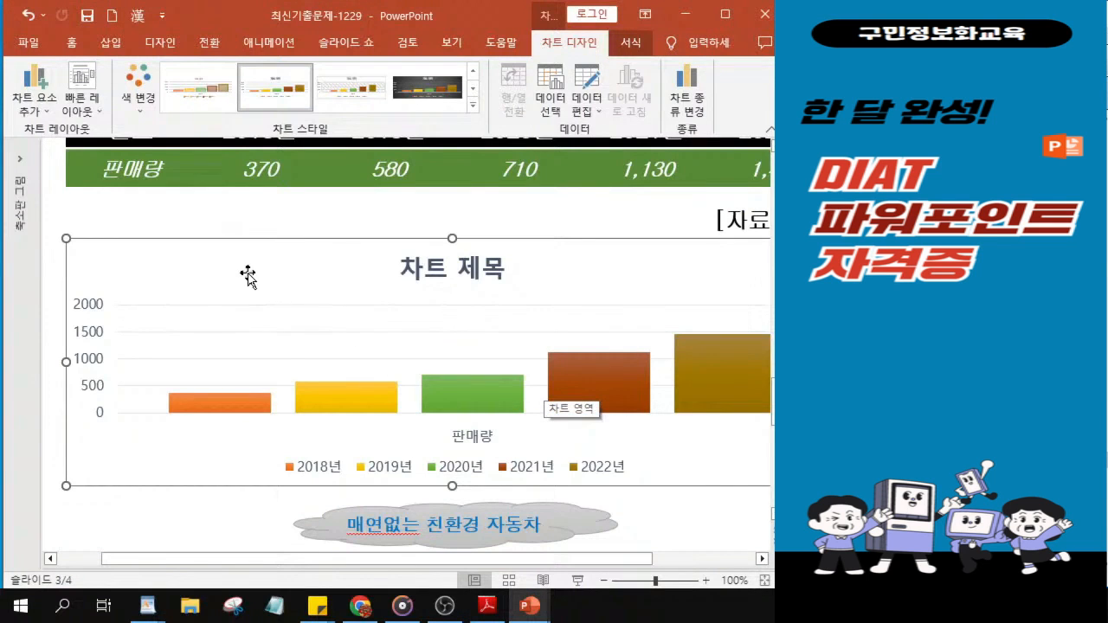
- Format all text of the sales chart on slide 3 in bold 굴림 at 18 pt
{"action": "left_click", "coordinate": [77, 44]}
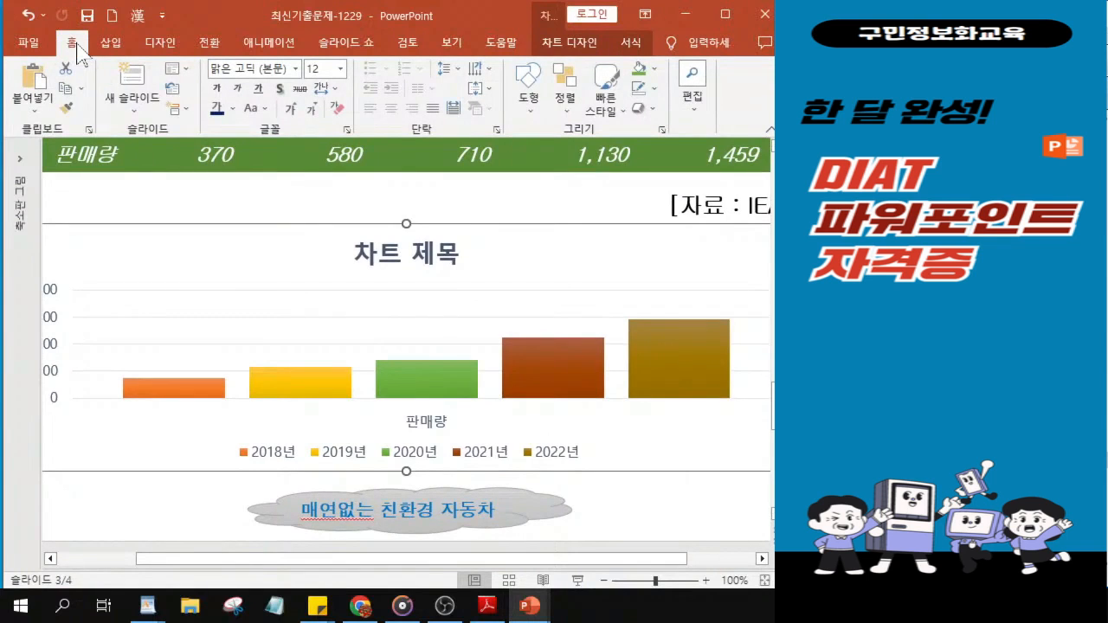
{"action": "left_click", "coordinate": [296, 69]}
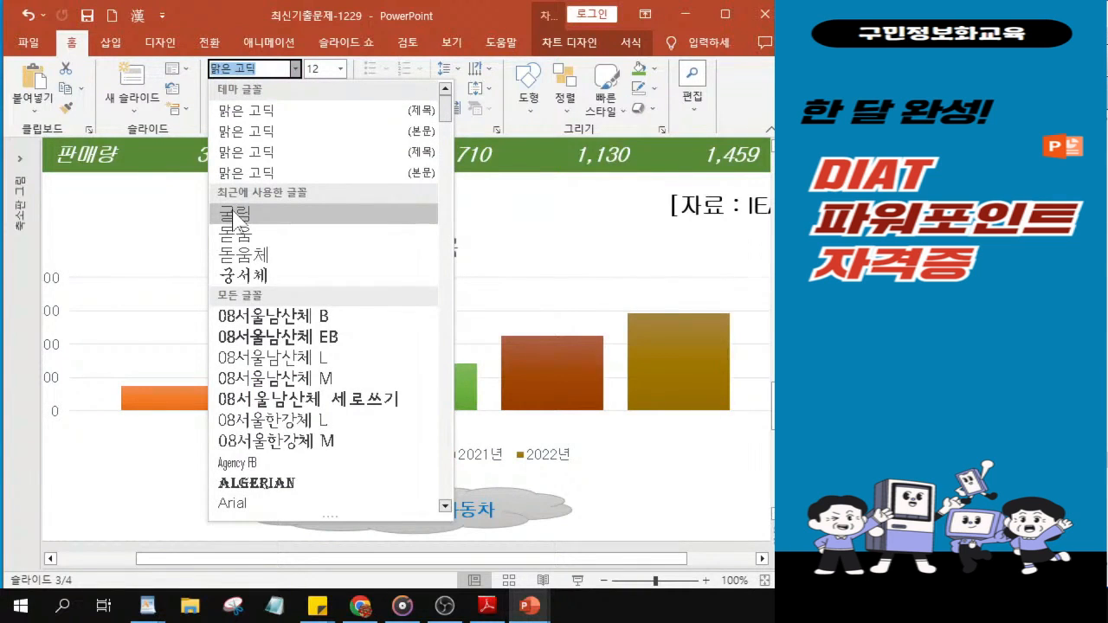
{"action": "left_click", "coordinate": [233, 216]}
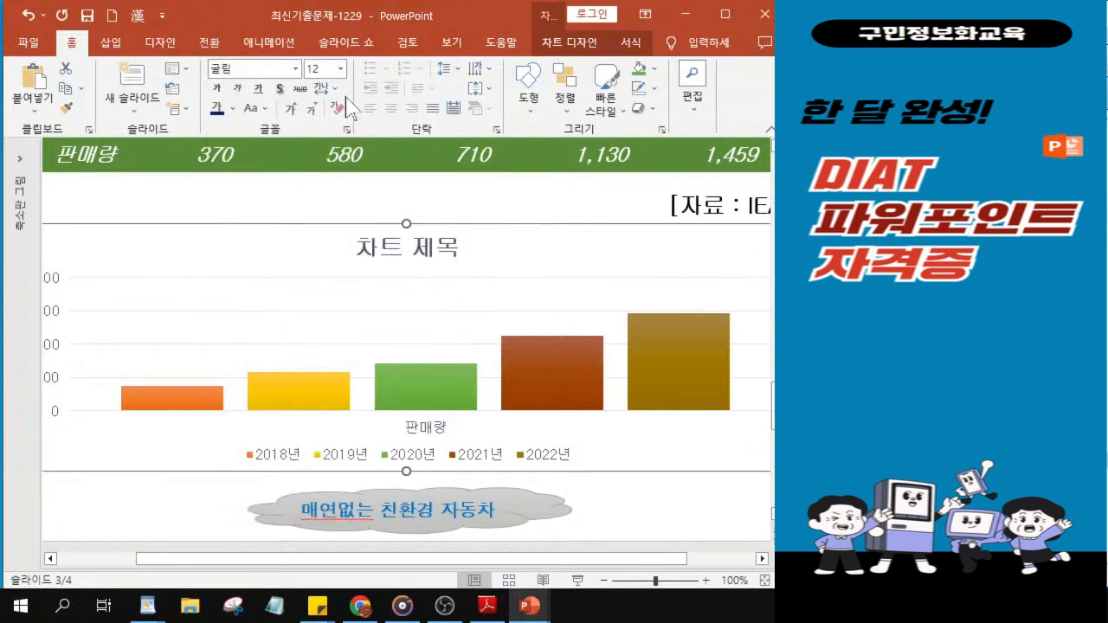
{"action": "left_click", "coordinate": [320, 70]}
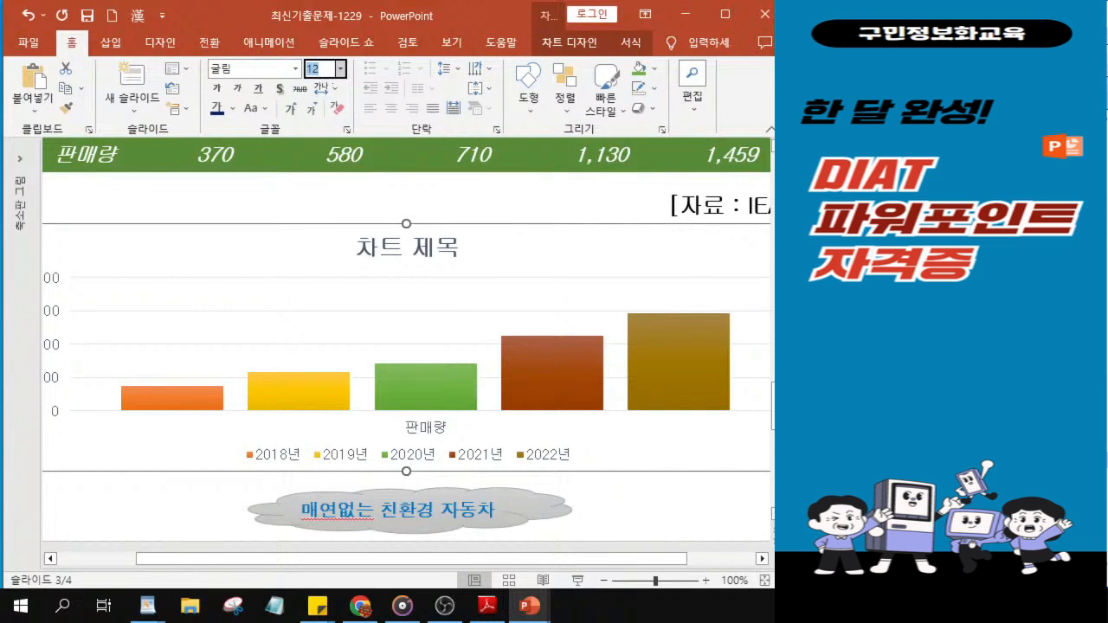
{"action": "type", "text": "18"}
{"action": "key", "text": "Return"}
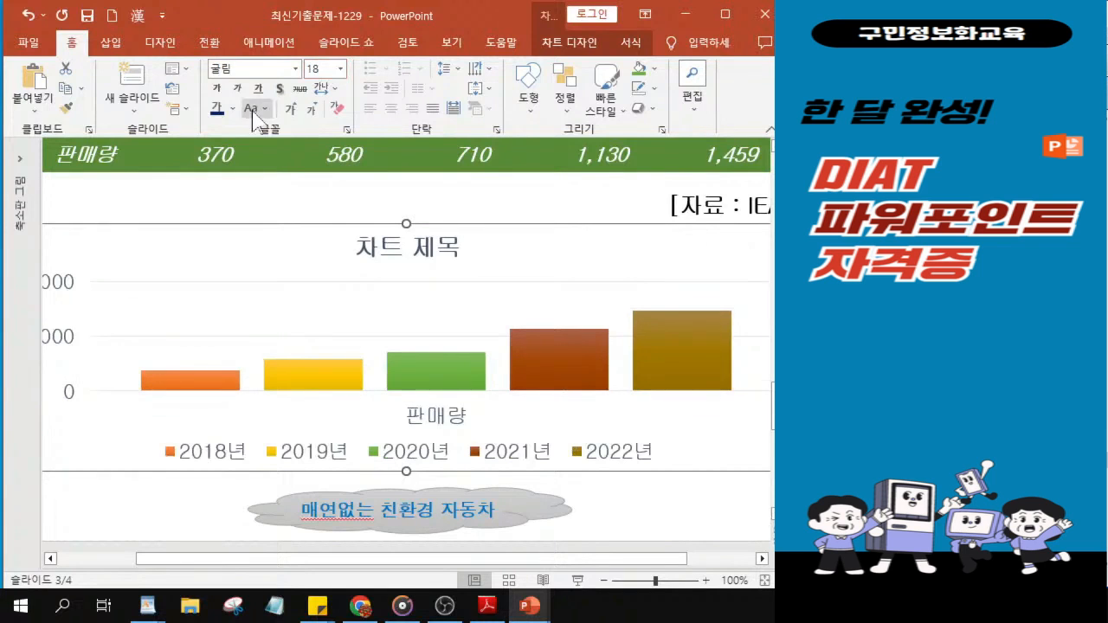
{"action": "left_click_drag", "start_coordinate": [569, 559], "coordinate": [525, 567]}
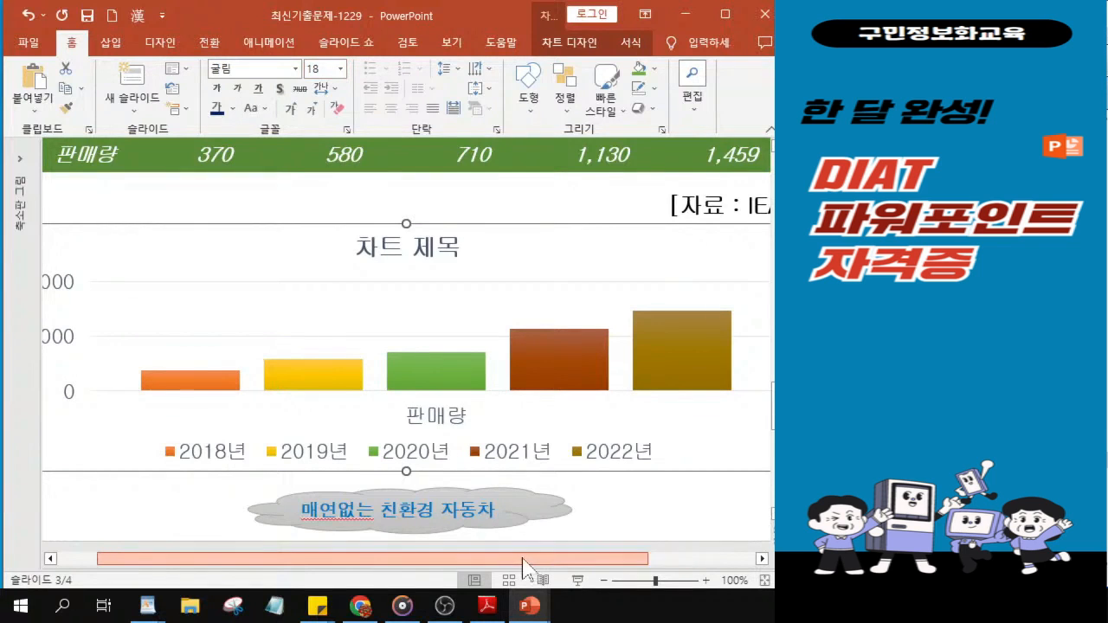
{"action": "left_click", "coordinate": [218, 90]}
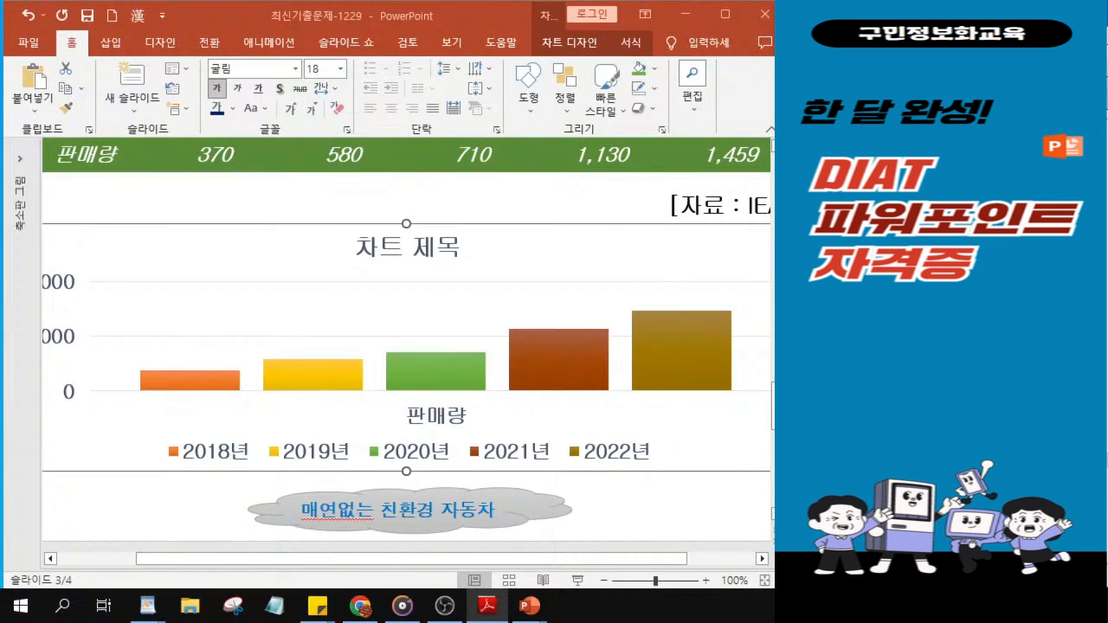
- Make the chart legend's text italic and set its font size to 16 pt
{"action": "left_click", "coordinate": [362, 451]}
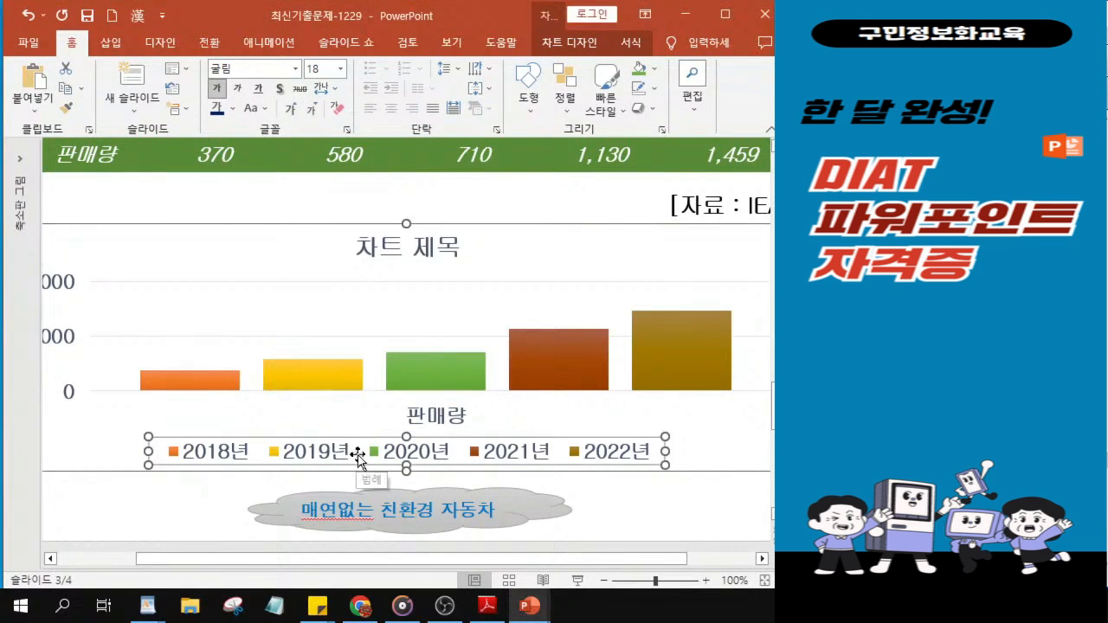
{"action": "left_click", "coordinate": [238, 89]}
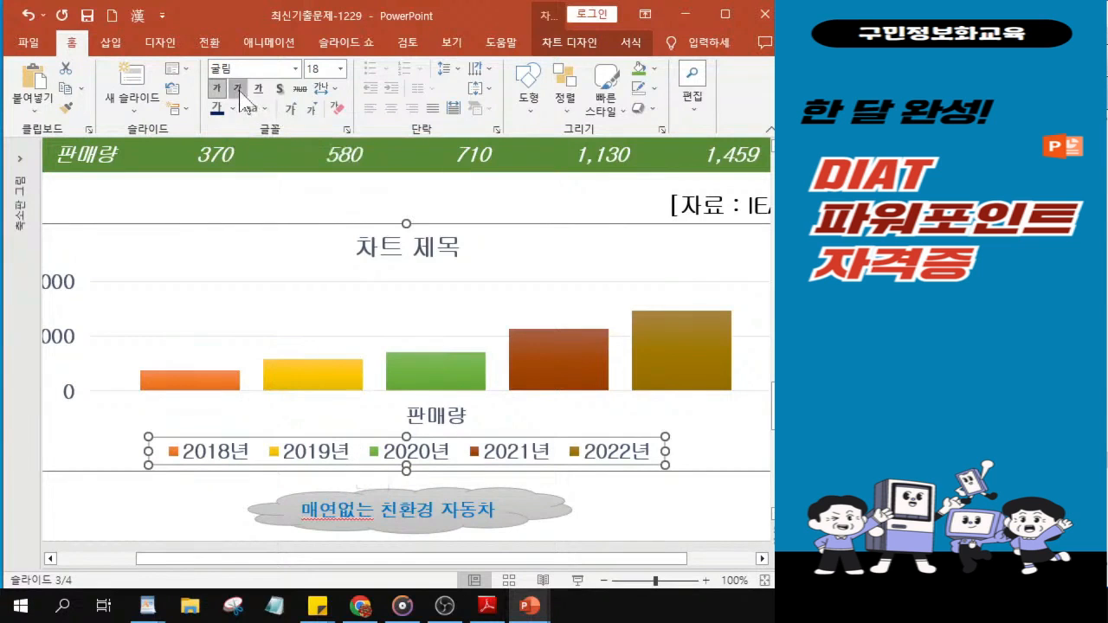
{"action": "left_click", "coordinate": [320, 70]}
{"action": "type", "text": "16"}
{"action": "key", "text": "Return"}
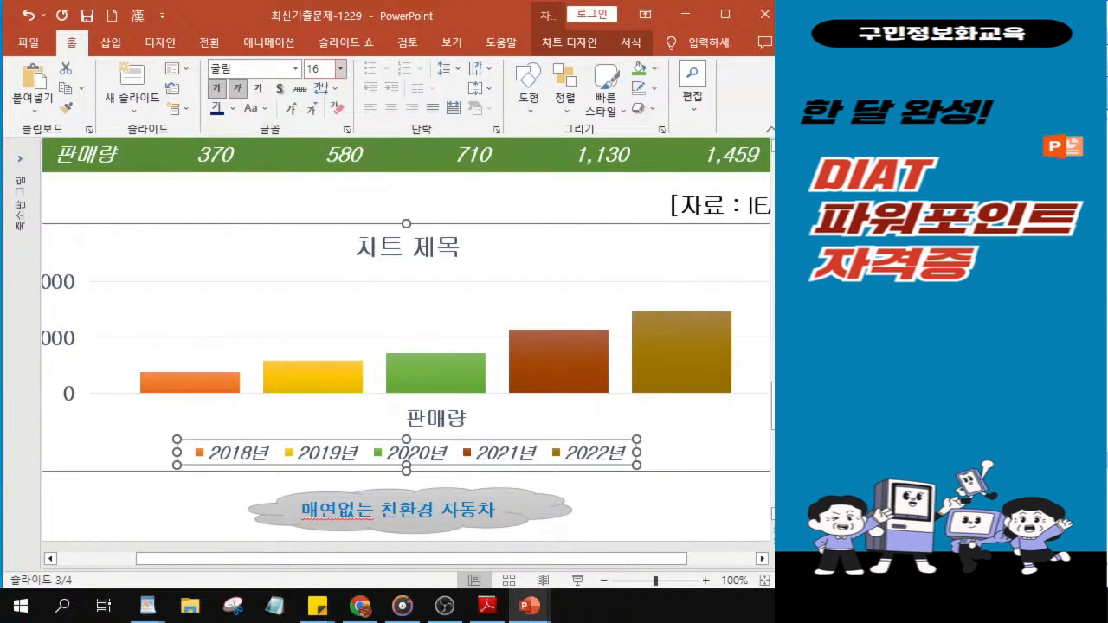
{"action": "left_click", "coordinate": [242, 90]}
{"action": "left_click", "coordinate": [240, 90]}
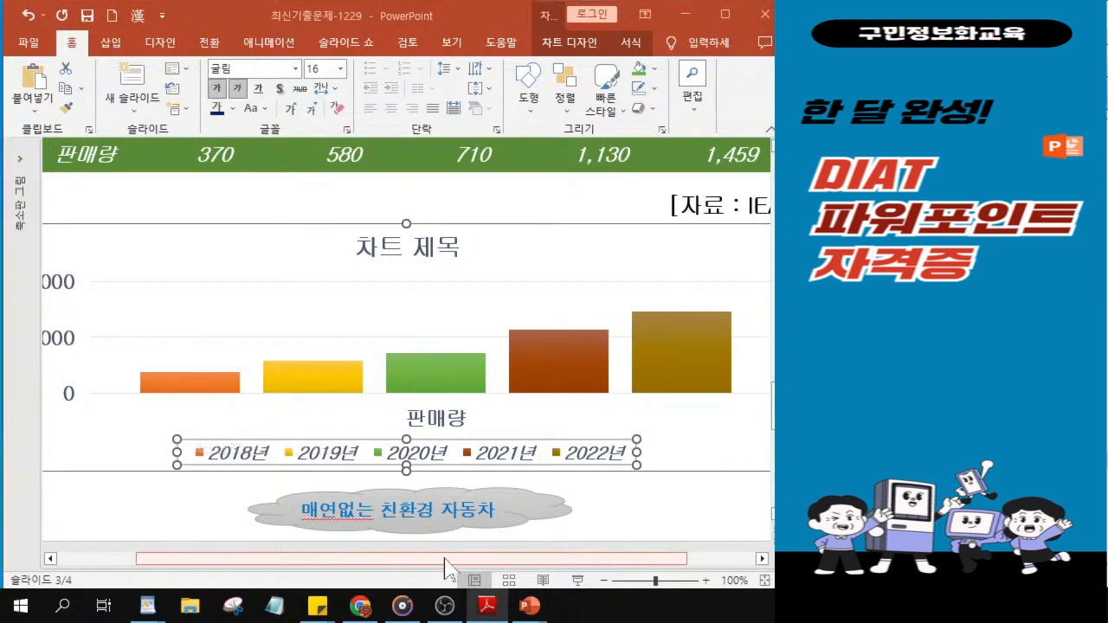
- Set the major unit of the chart's vertical value axis to 500 and close the axis formatting options
{"action": "left_click_drag", "start_coordinate": [378, 558], "coordinate": [326, 558]}
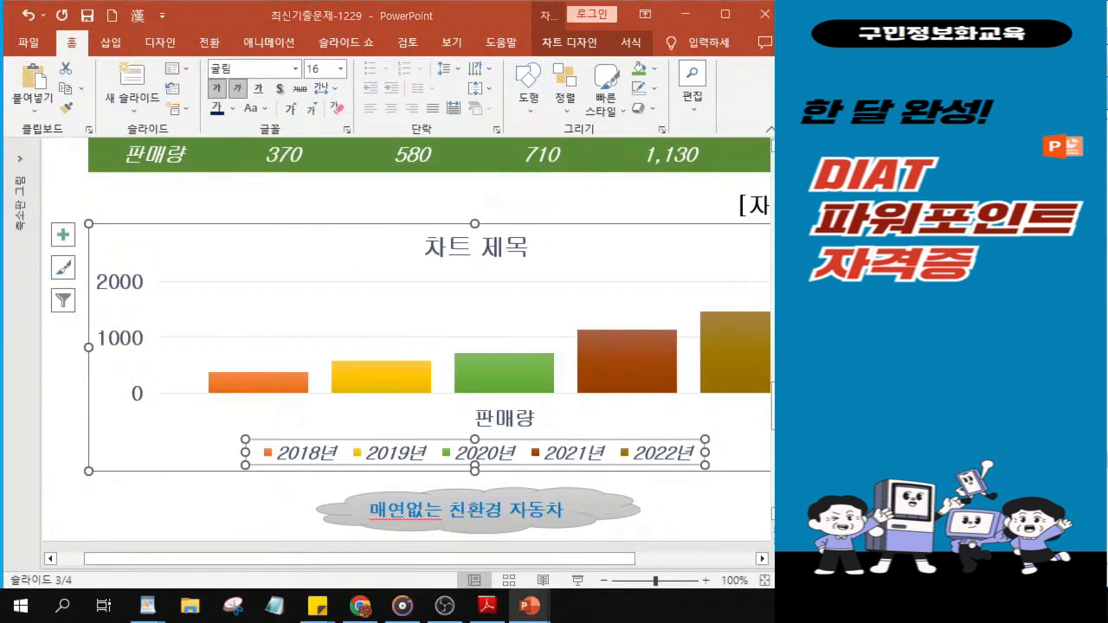
{"action": "left_click", "coordinate": [122, 346]}
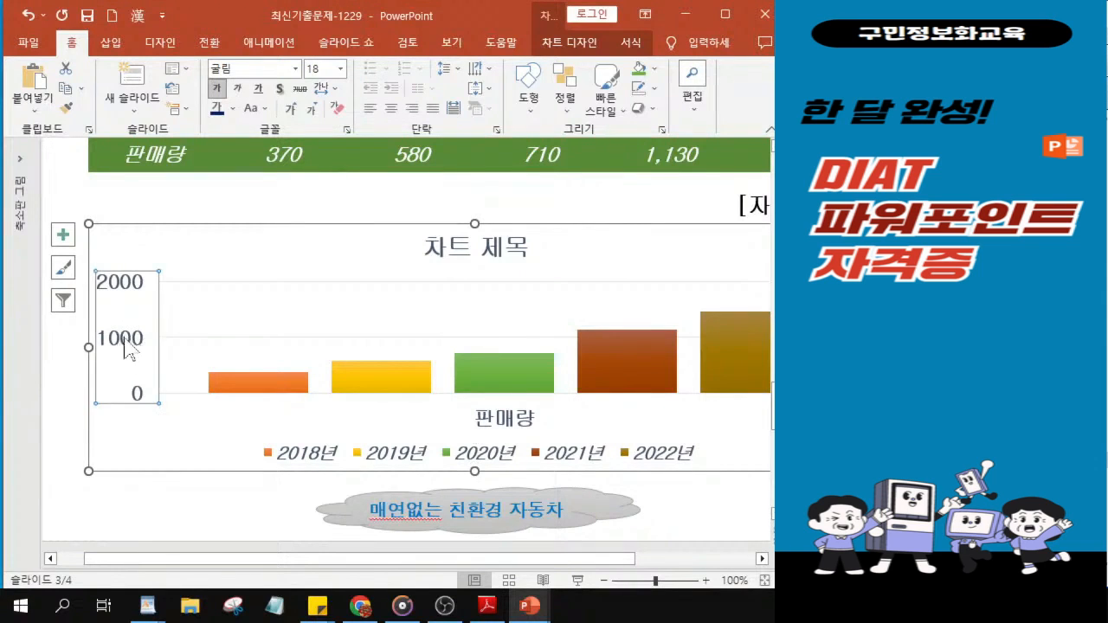
{"action": "double_click", "coordinate": [125, 346]}
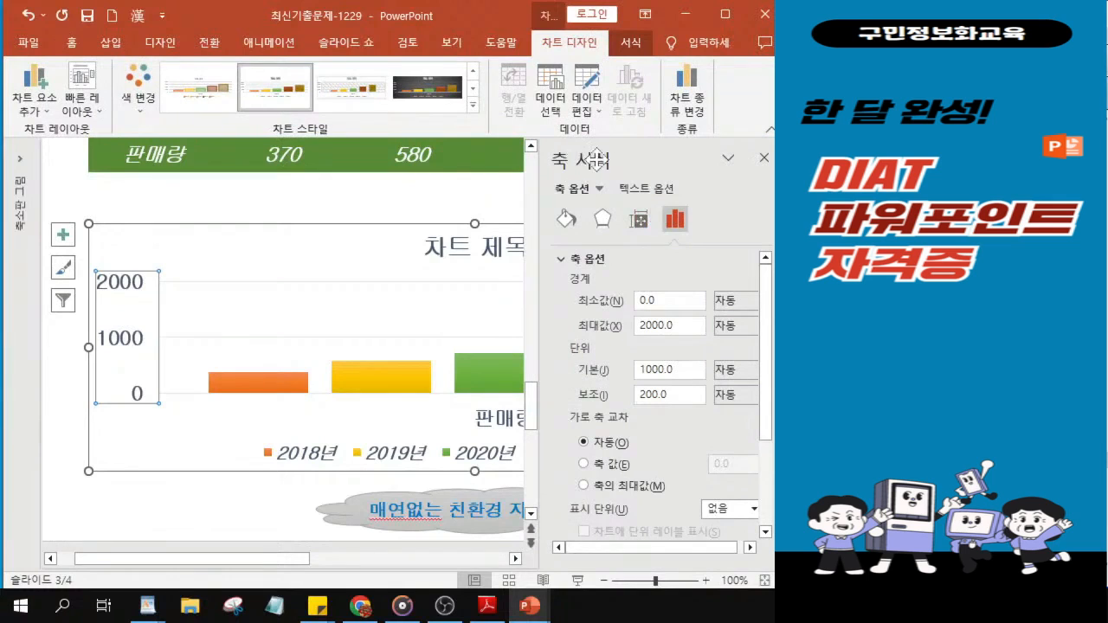
{"action": "left_click", "coordinate": [673, 370]}
{"action": "double_click", "coordinate": [658, 370]}
{"action": "type", "text": "500"}
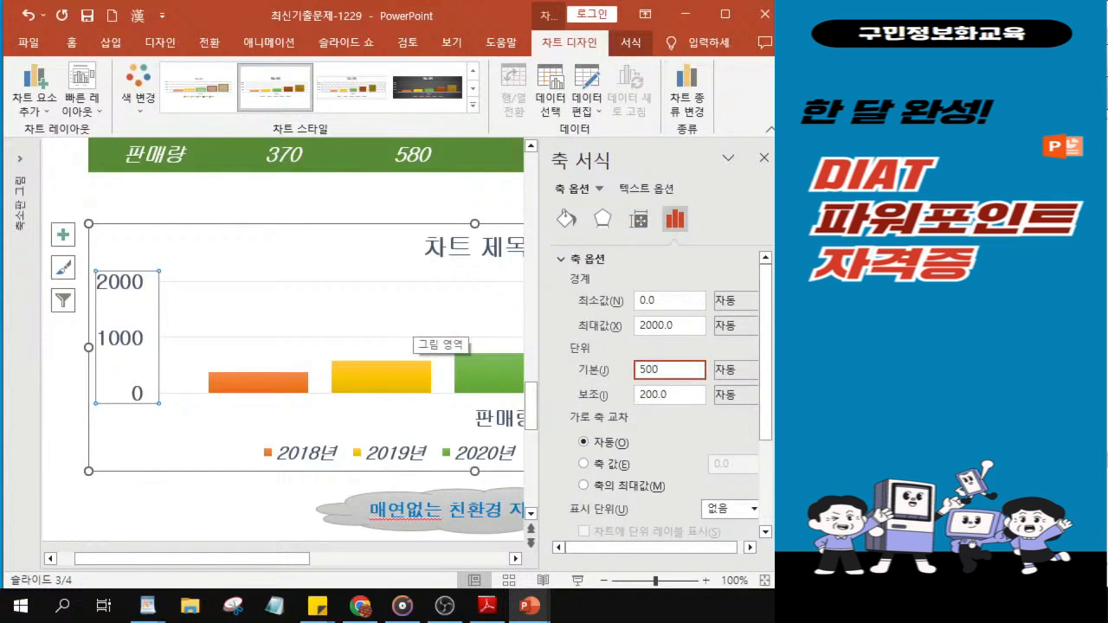
{"action": "key", "text": "Return"}
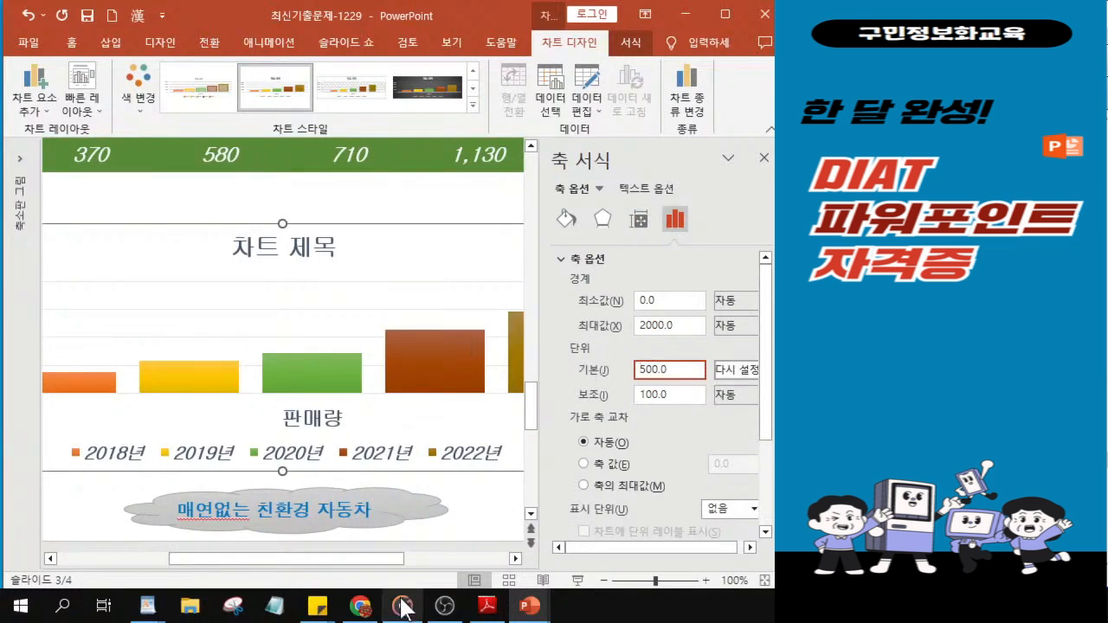
{"action": "left_click_drag", "start_coordinate": [395, 558], "coordinate": [292, 559]}
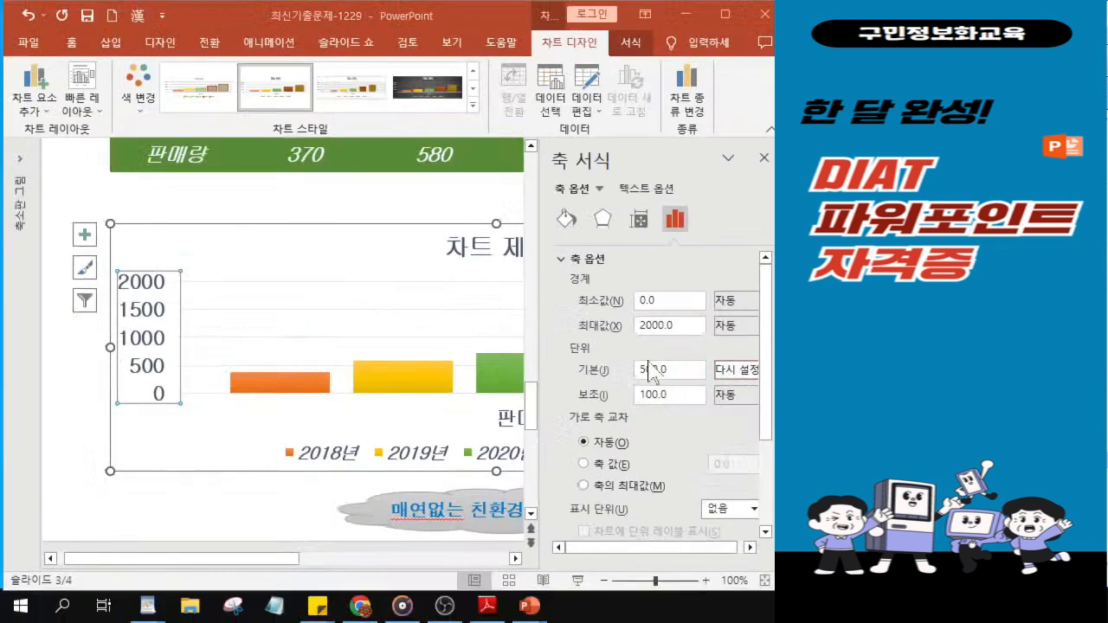
{"action": "left_click", "coordinate": [131, 346]}
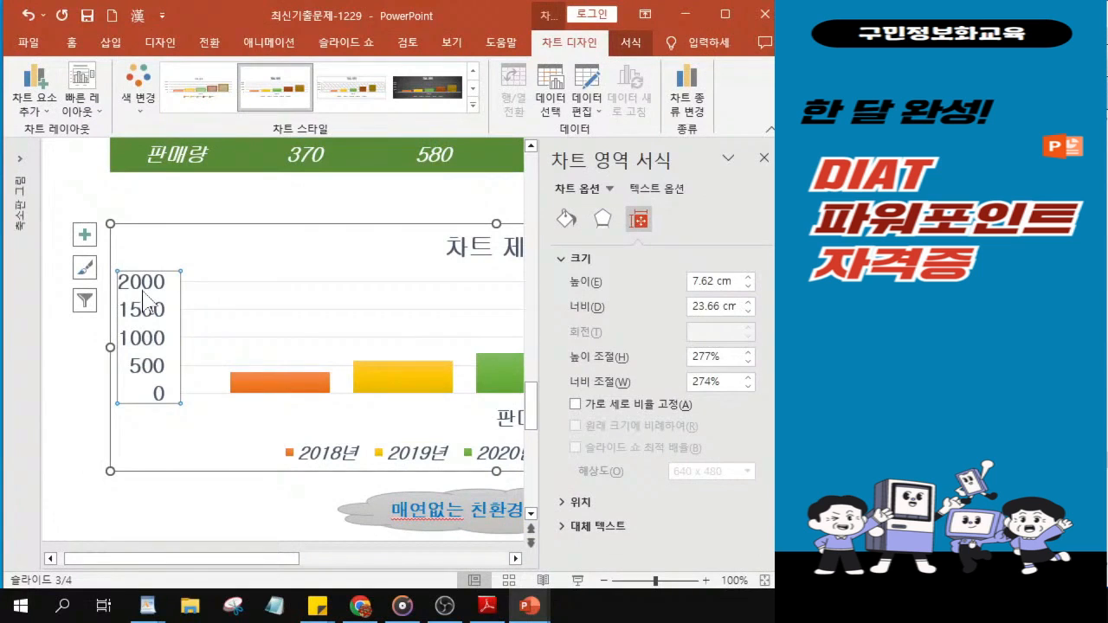
{"action": "left_click", "coordinate": [766, 161]}
{"action": "left_click", "coordinate": [764, 159]}
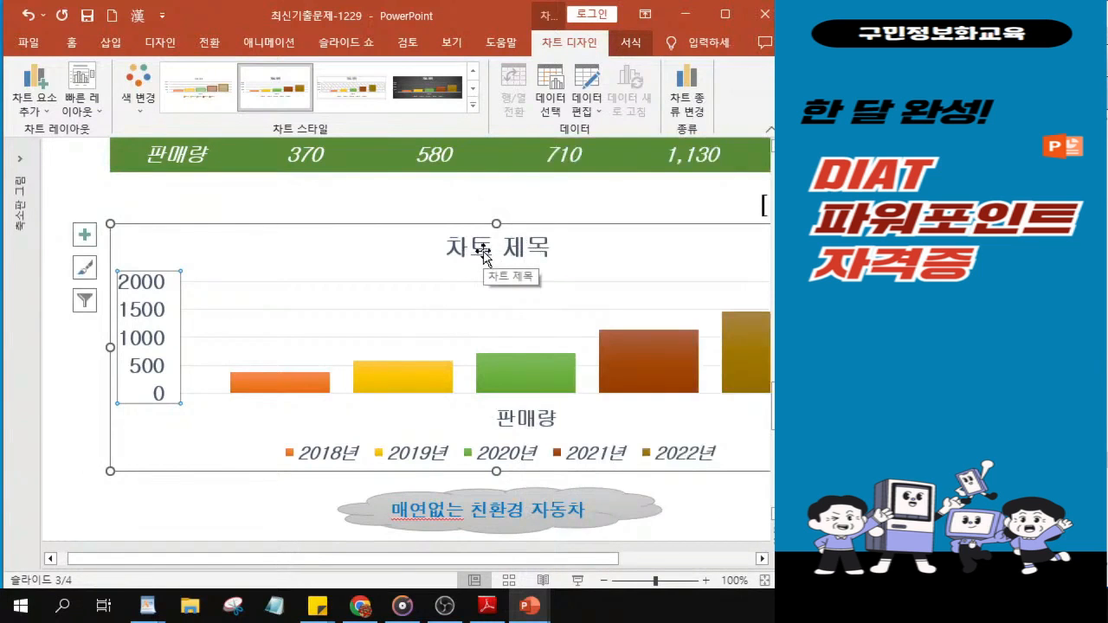
- Remove the chart title from the sales chart by setting it to 없음
{"action": "left_click", "coordinate": [39, 105]}
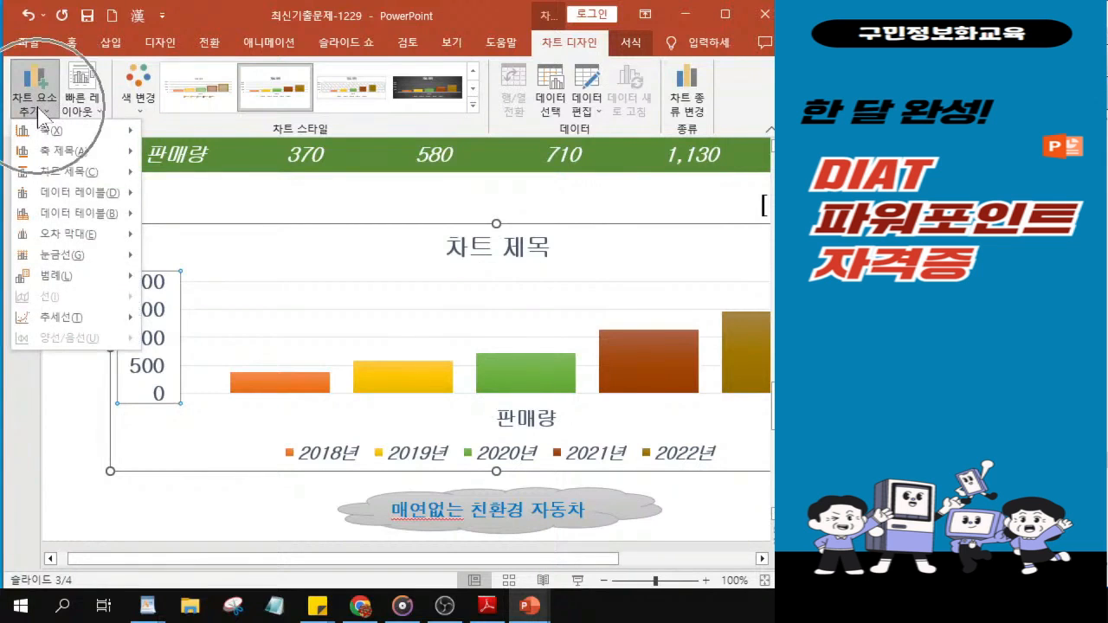
{"action": "mouse_move", "coordinate": [55, 173]}
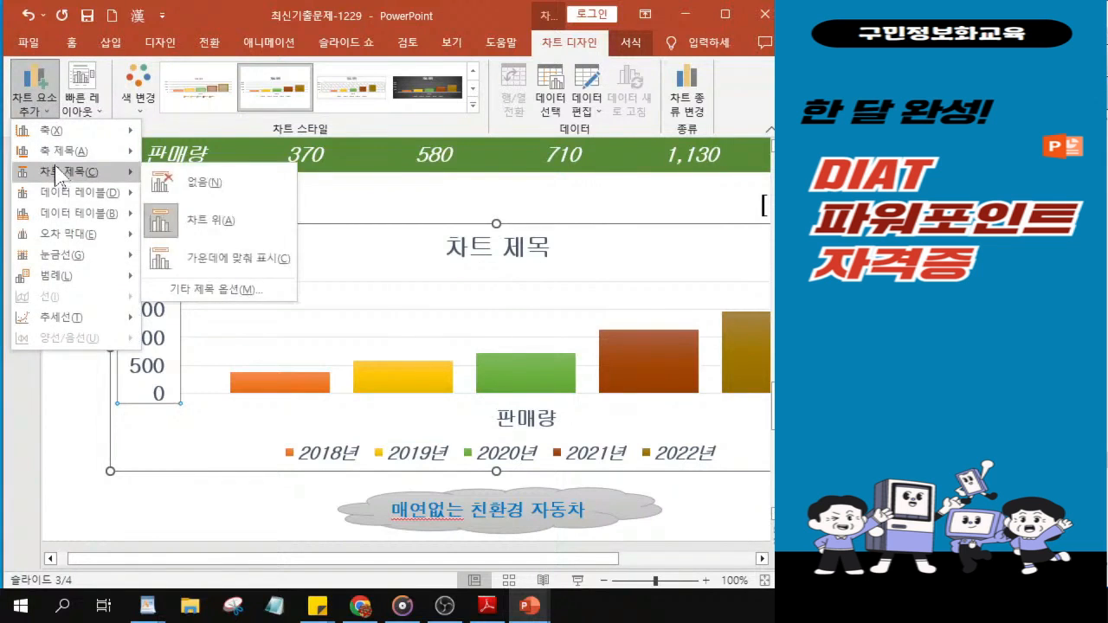
{"action": "left_click", "coordinate": [206, 183]}
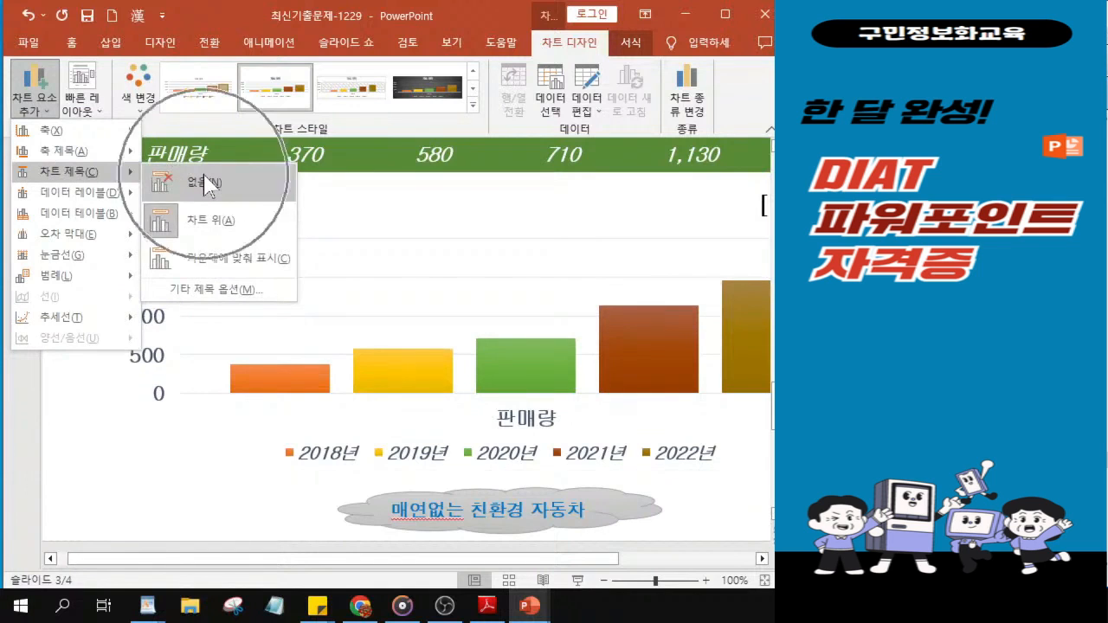
{"action": "key", "text": "ctrl"}
{"action": "key", "text": "ctrl"}
{"action": "key", "text": "ctrl"}
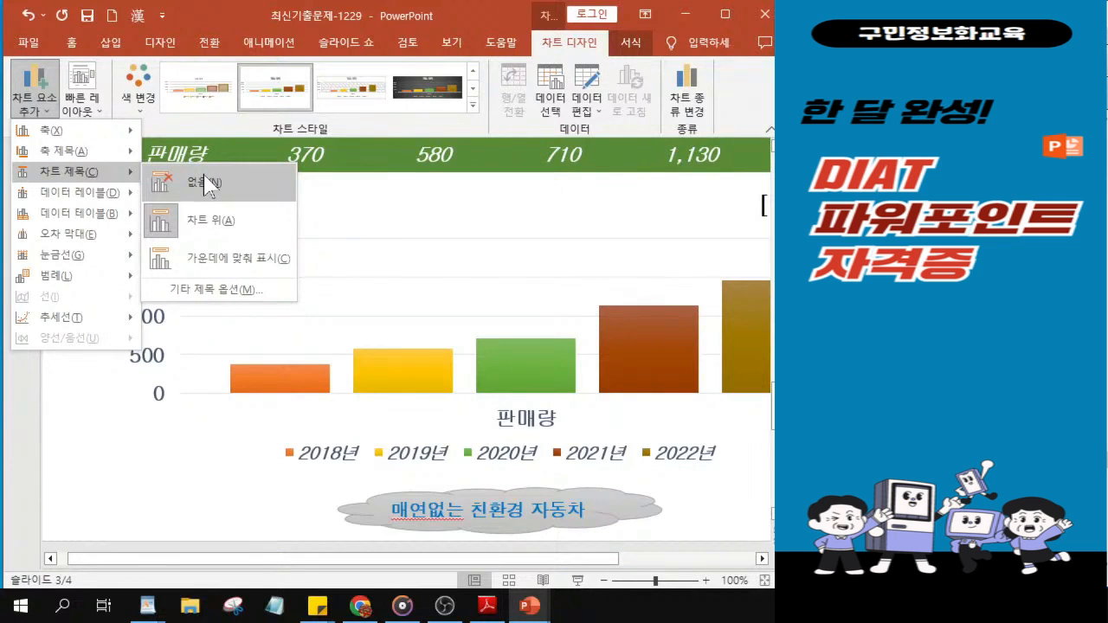
{"action": "left_click", "coordinate": [206, 183]}
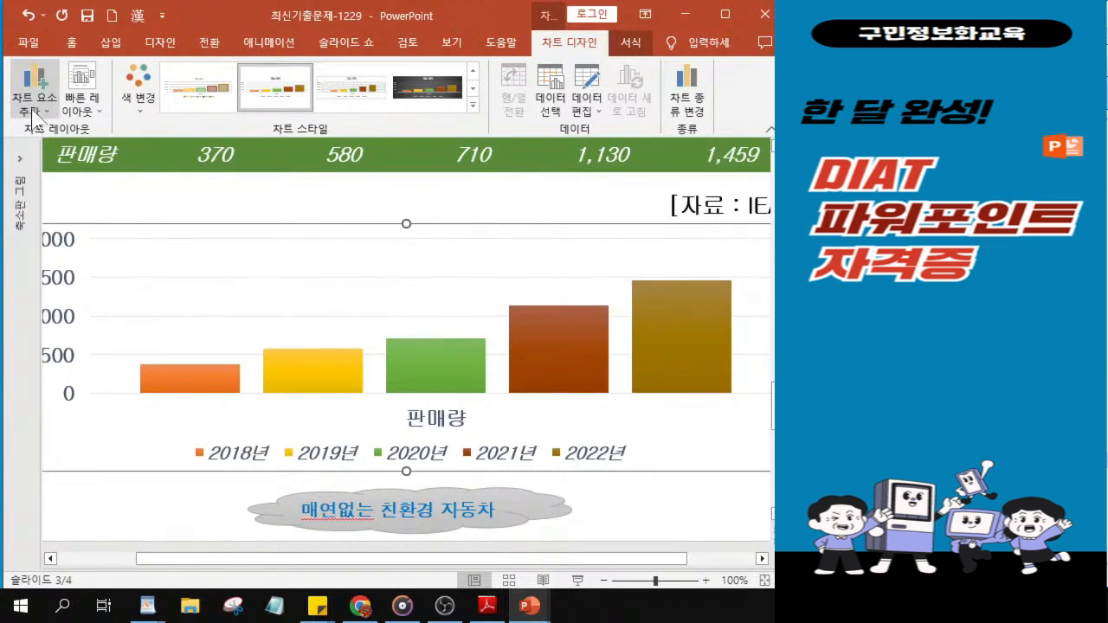
- Add data labels to the chart's columns at the outside end (바깥쪽 끝에)
{"action": "left_click", "coordinate": [33, 110]}
{"action": "left_click", "coordinate": [33, 110]}
{"action": "left_click", "coordinate": [32, 111]}
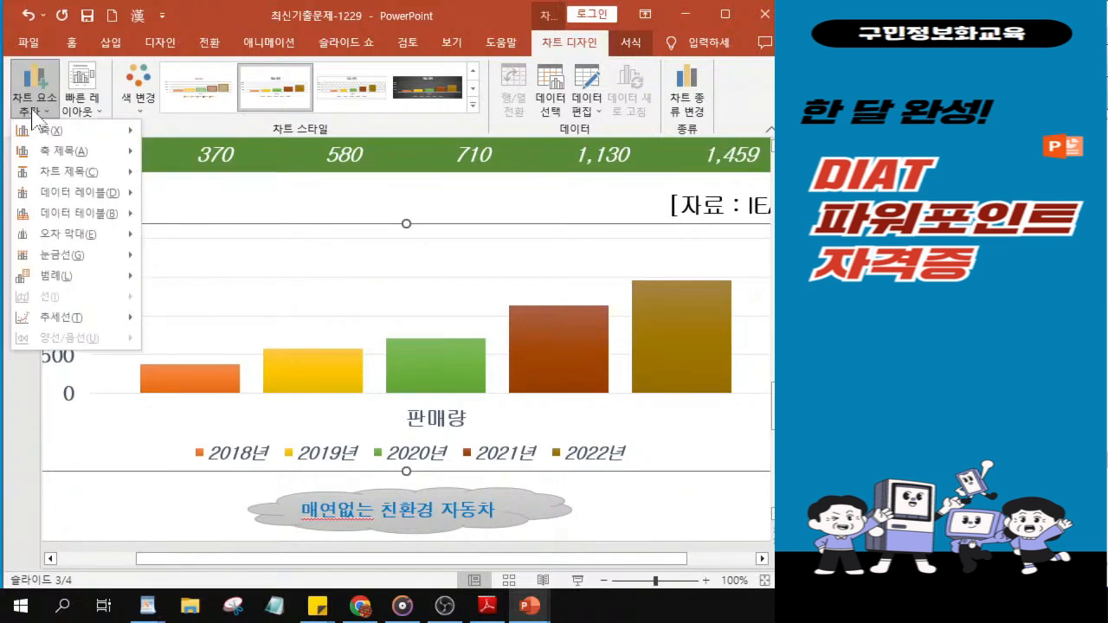
{"action": "mouse_move", "coordinate": [71, 198]}
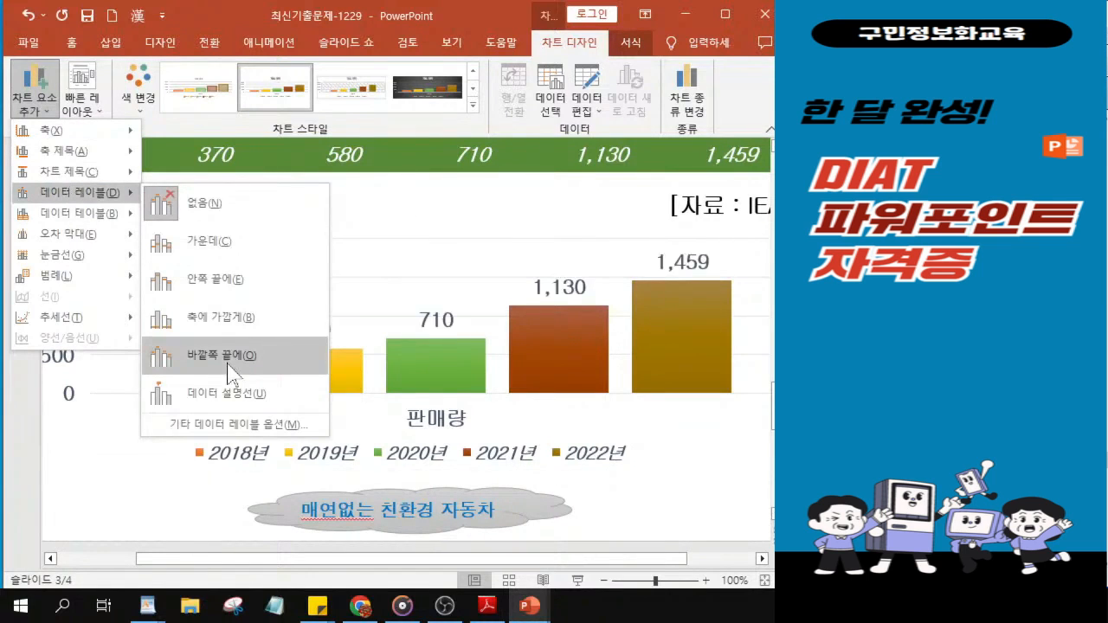
{"action": "key", "text": "ctrl"}
{"action": "key", "text": "ctrl"}
{"action": "key", "text": "ctrl"}
{"action": "key", "text": "ctrl"}
{"action": "left_click", "coordinate": [230, 356]}
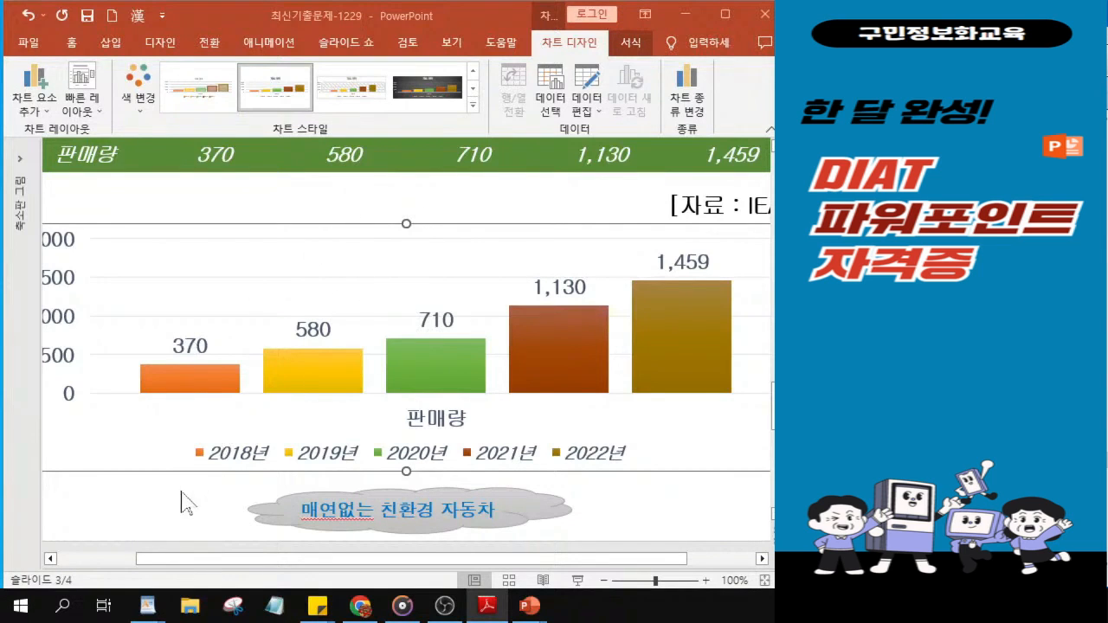
- Deselect the sales chart and open the background formatting options (배경 서식) for slide 3
{"action": "scroll", "coordinate": [166, 468], "scroll_direction": "down", "scroll_amount": 4}
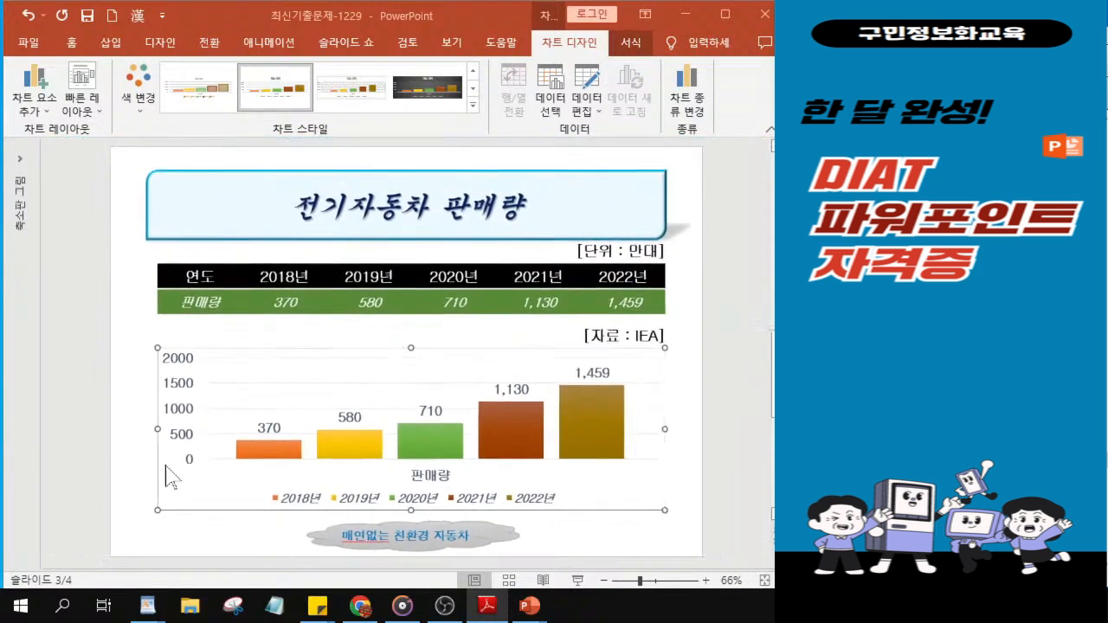
{"action": "left_click", "coordinate": [132, 321]}
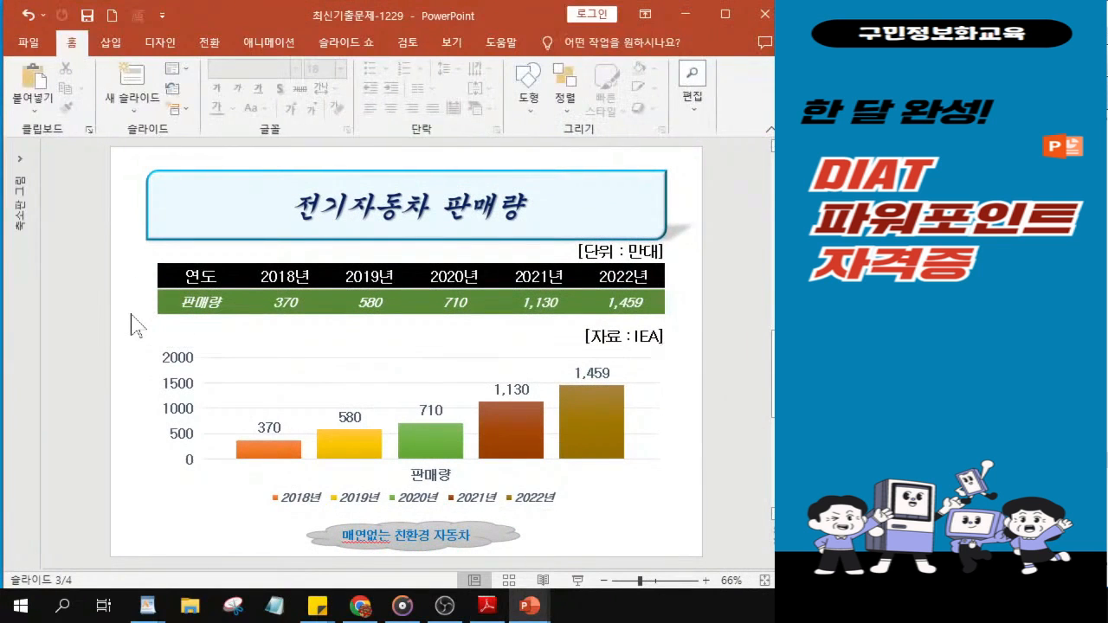
{"action": "key", "text": "ctrl"}
{"action": "key", "text": "ctrl"}
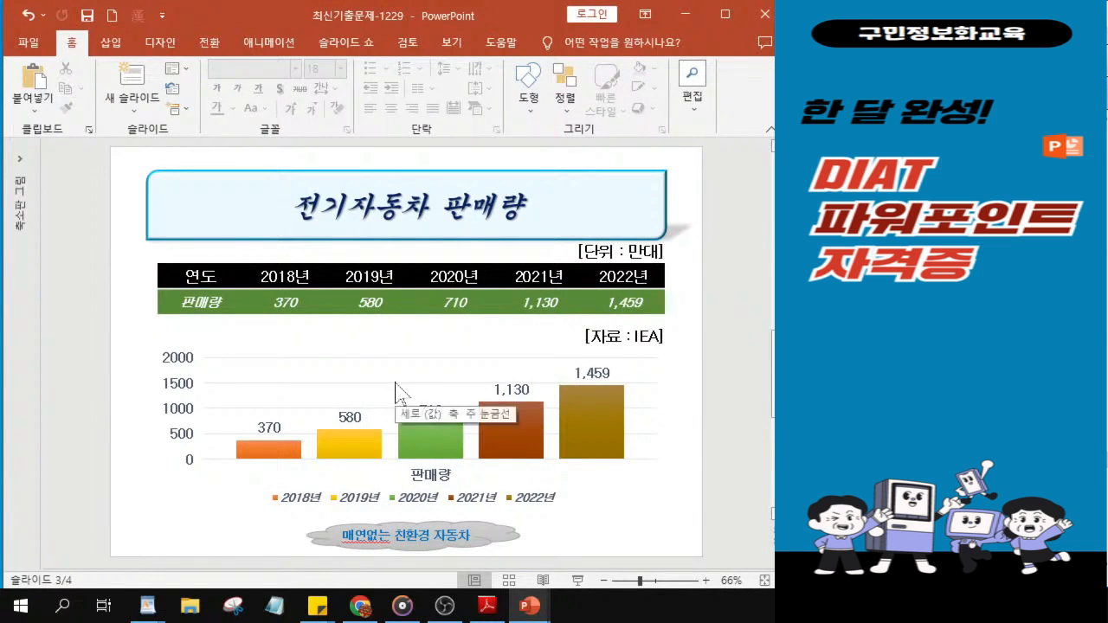
{"action": "left_click", "coordinate": [163, 45]}
{"action": "key", "text": "ctrl"}
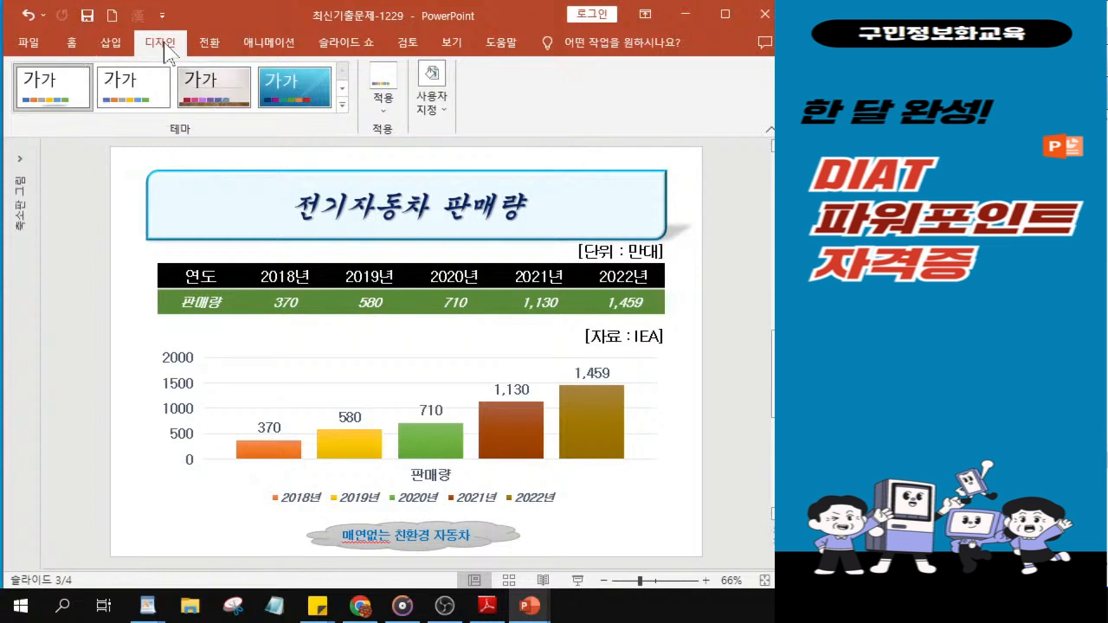
{"action": "left_click", "coordinate": [429, 111]}
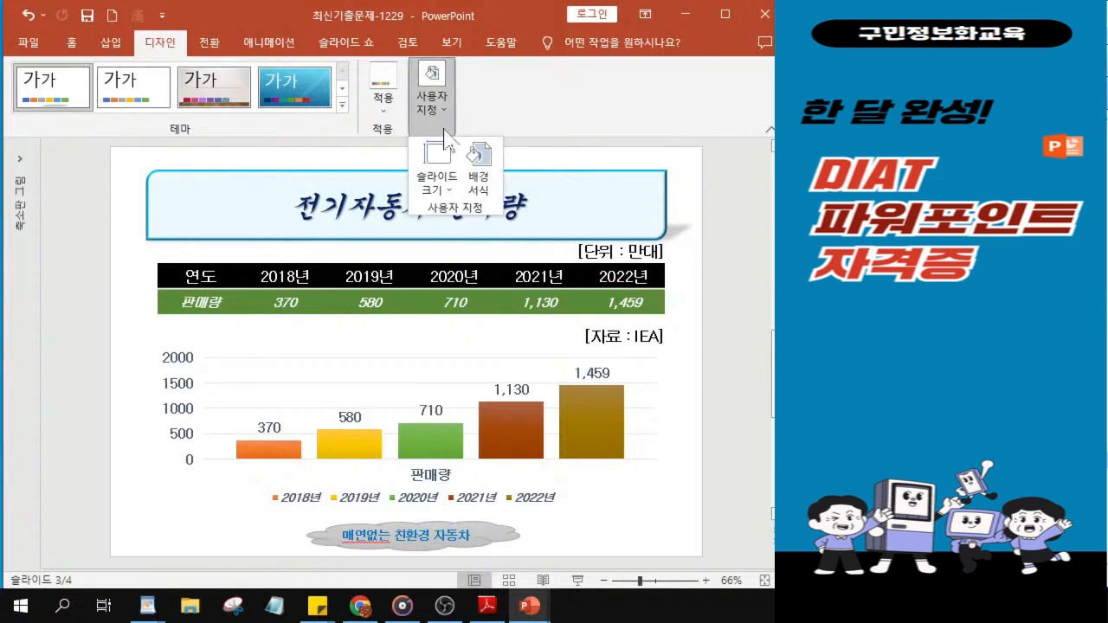
{"action": "key", "text": "ctrl"}
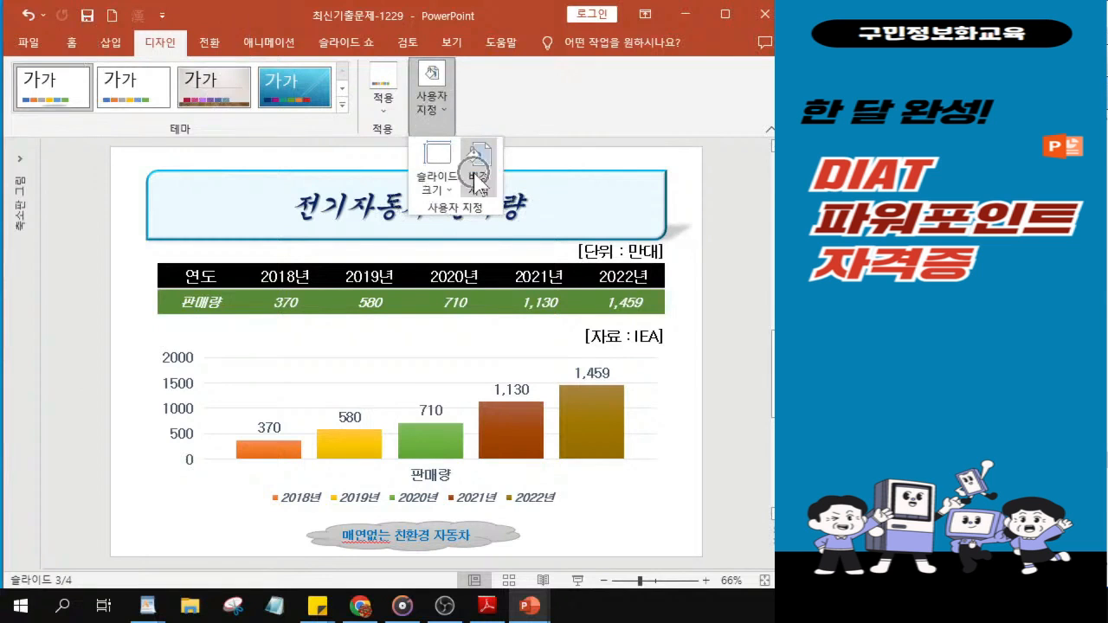
{"action": "key", "text": "ctrl"}
{"action": "left_click", "coordinate": [475, 173]}
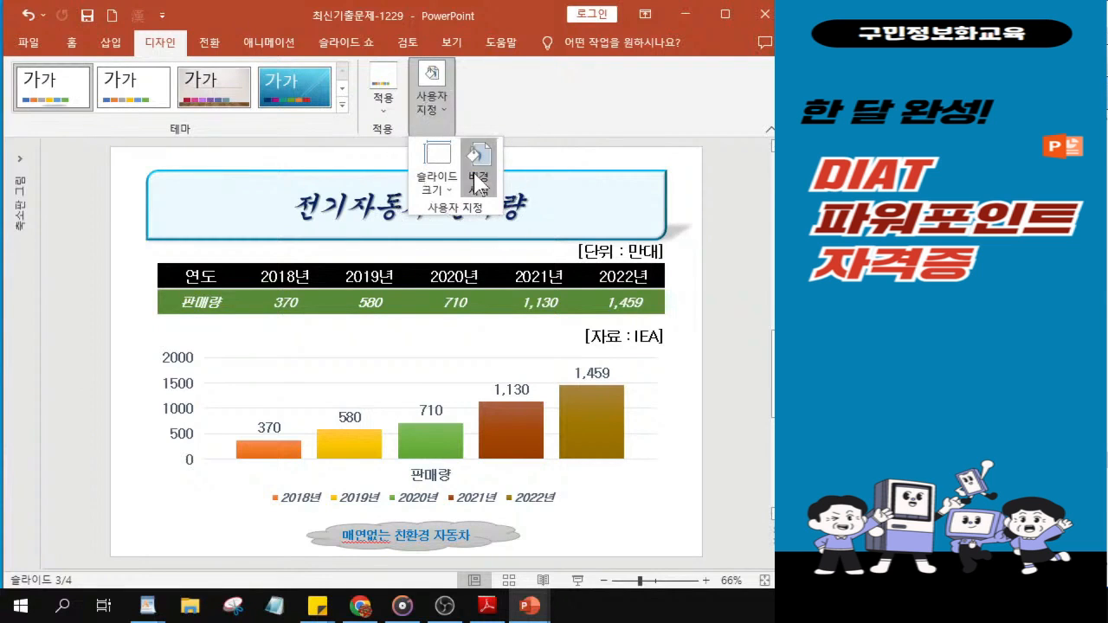
{"action": "key", "text": "ctrl"}
{"action": "left_click", "coordinate": [477, 181]}
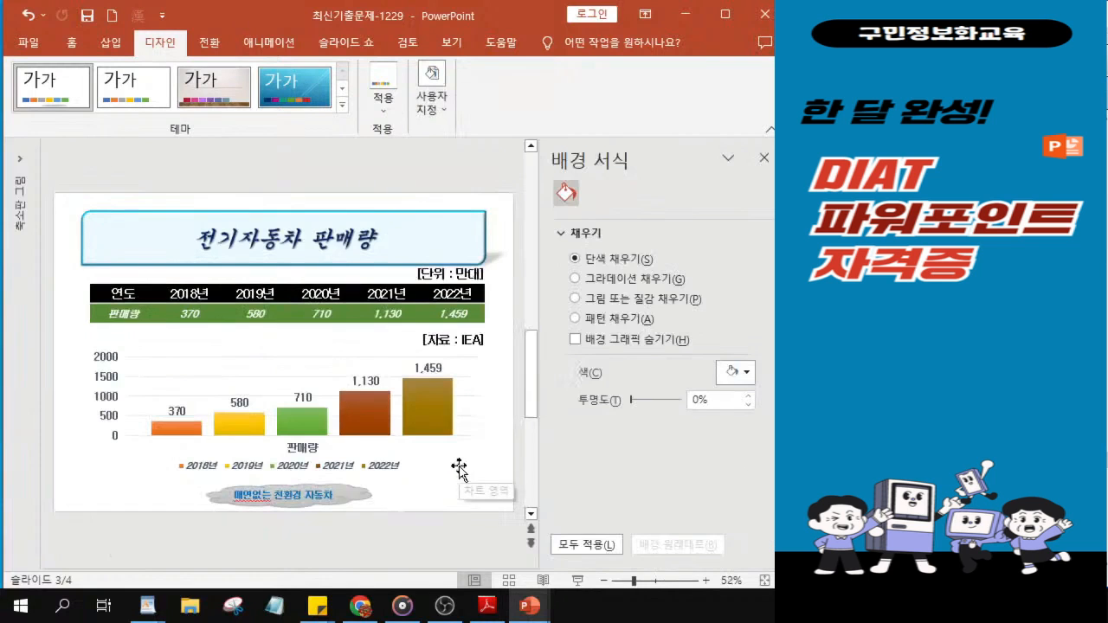
- Fill slide 3's background with the picture file 그림2 and close the background formatting options
{"action": "left_click", "coordinate": [576, 299]}
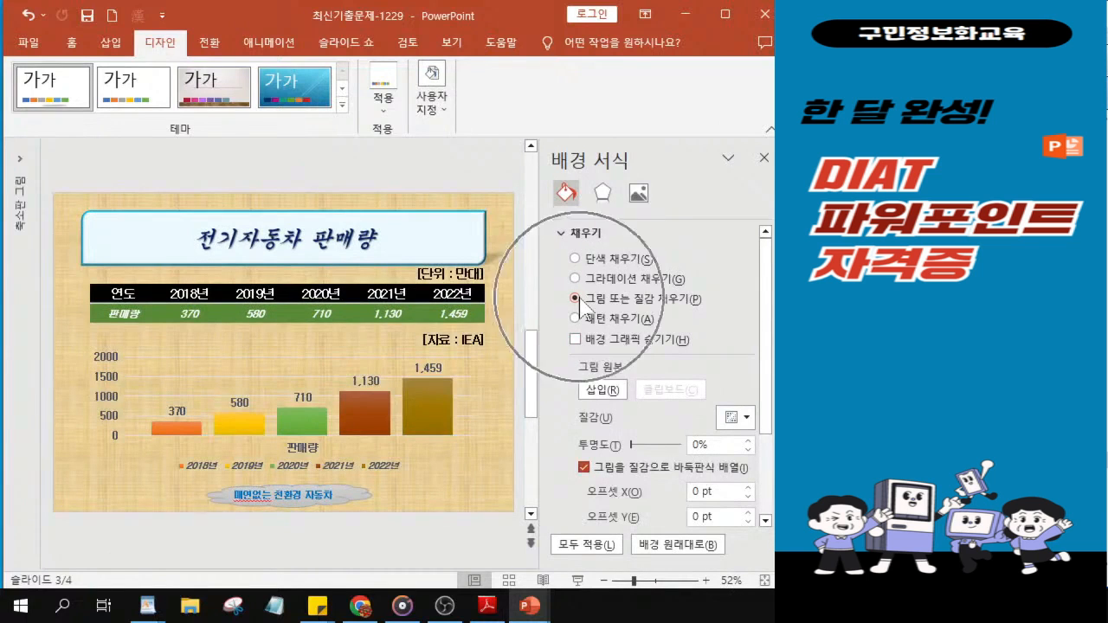
{"action": "left_click", "coordinate": [604, 396]}
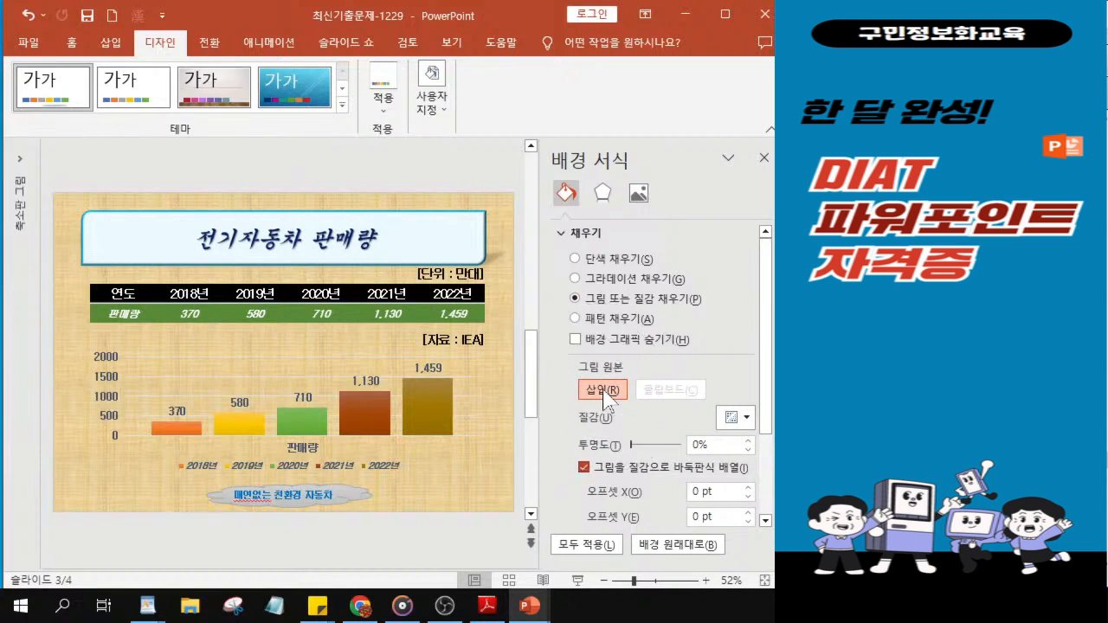
{"action": "left_click", "coordinate": [604, 396]}
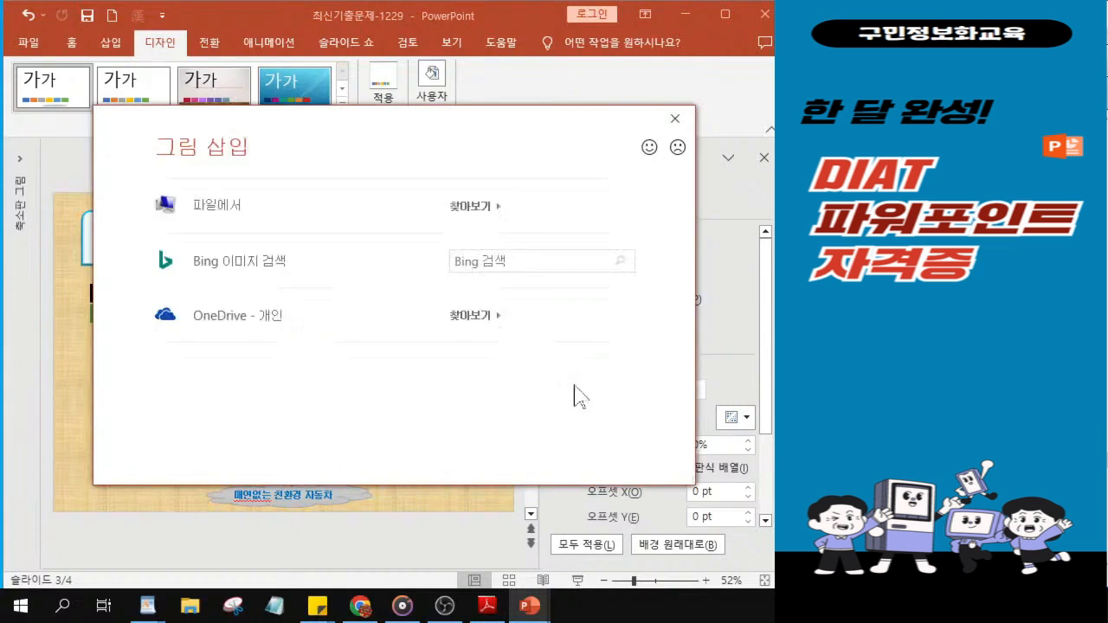
{"action": "left_click", "coordinate": [205, 214]}
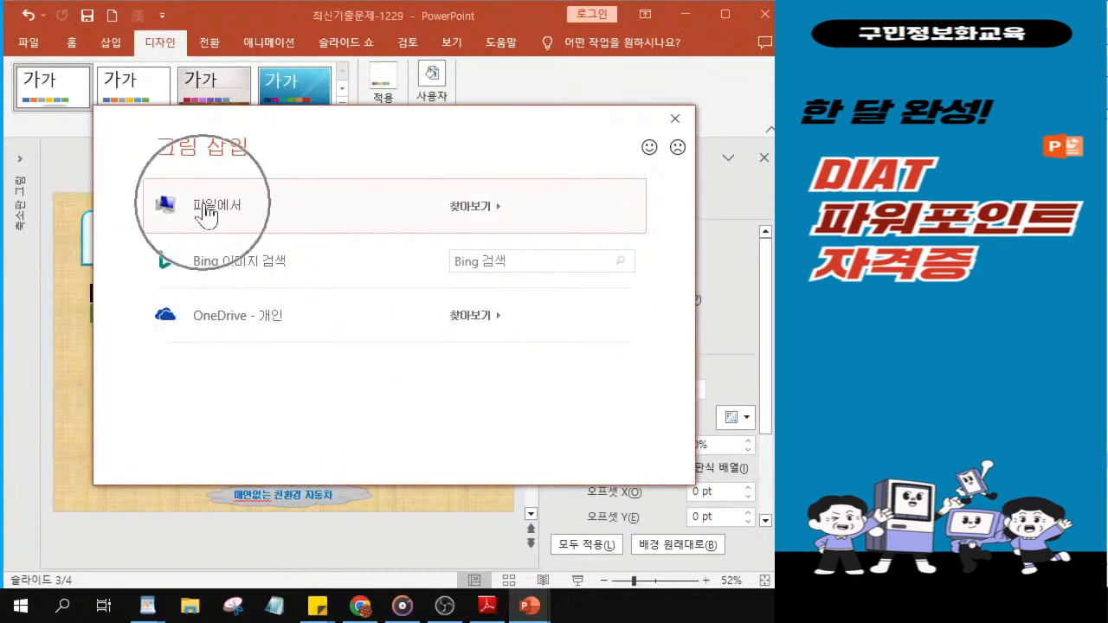
{"action": "left_click", "coordinate": [205, 215]}
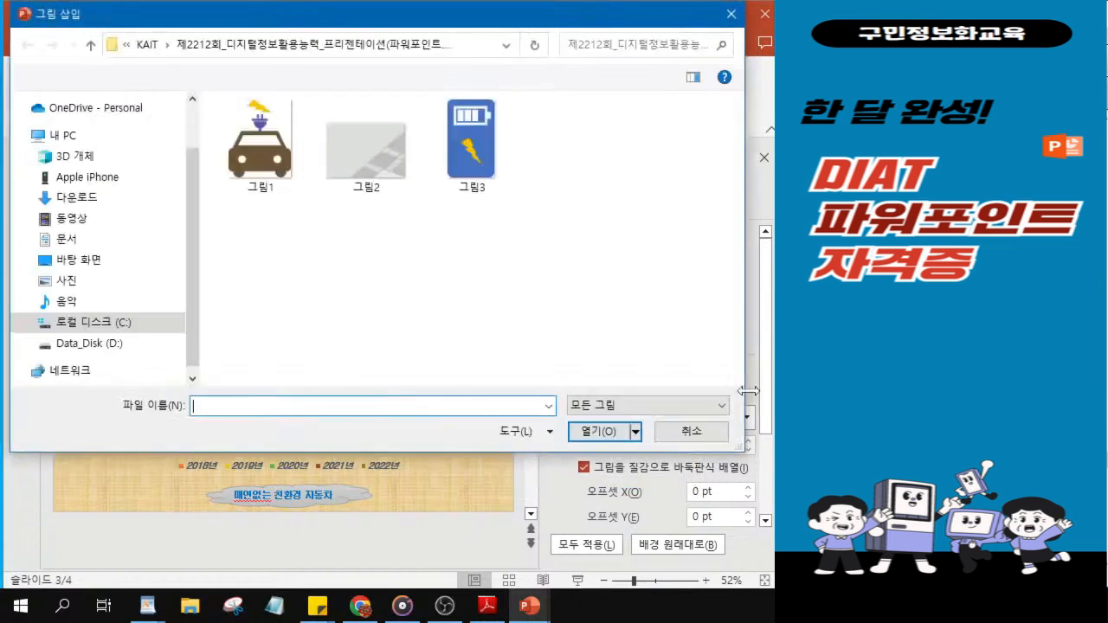
{"action": "left_click", "coordinate": [378, 173]}
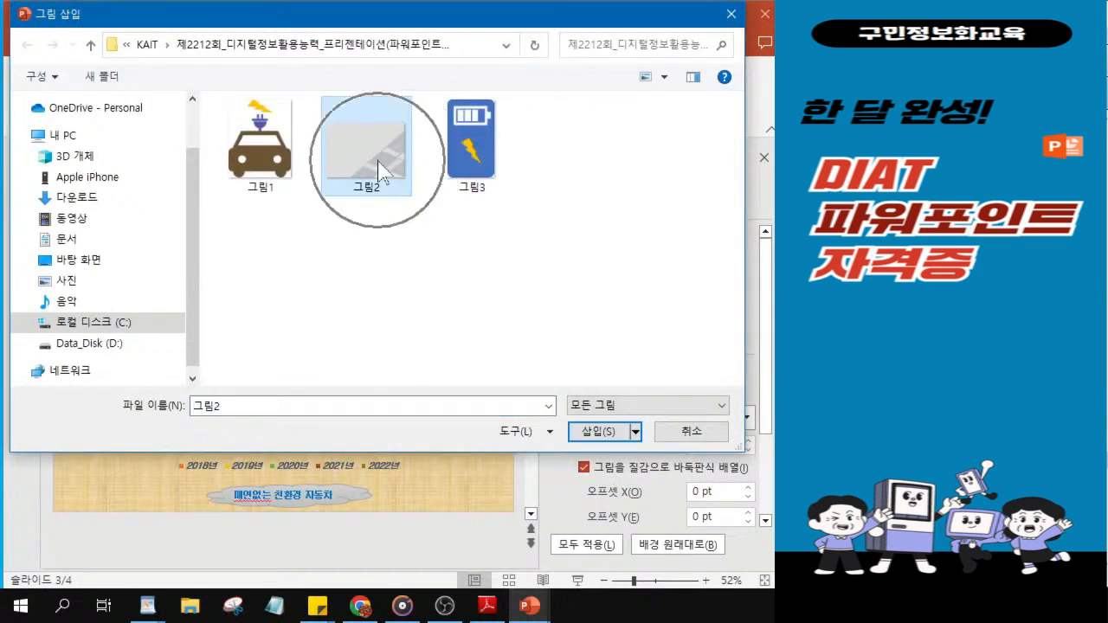
{"action": "left_click", "coordinate": [597, 436]}
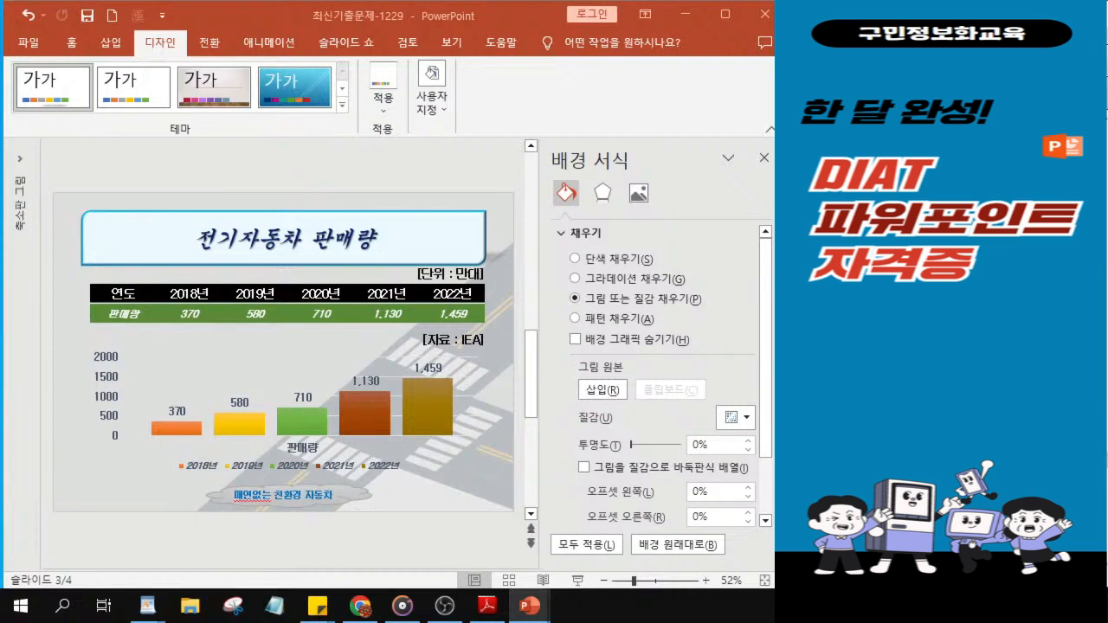
{"action": "left_click", "coordinate": [765, 160]}
{"action": "left_click", "coordinate": [765, 160]}
- Show the slide thumbnails and copy the title shape from slide 3 onto slide 4
{"action": "left_click", "coordinate": [20, 160]}
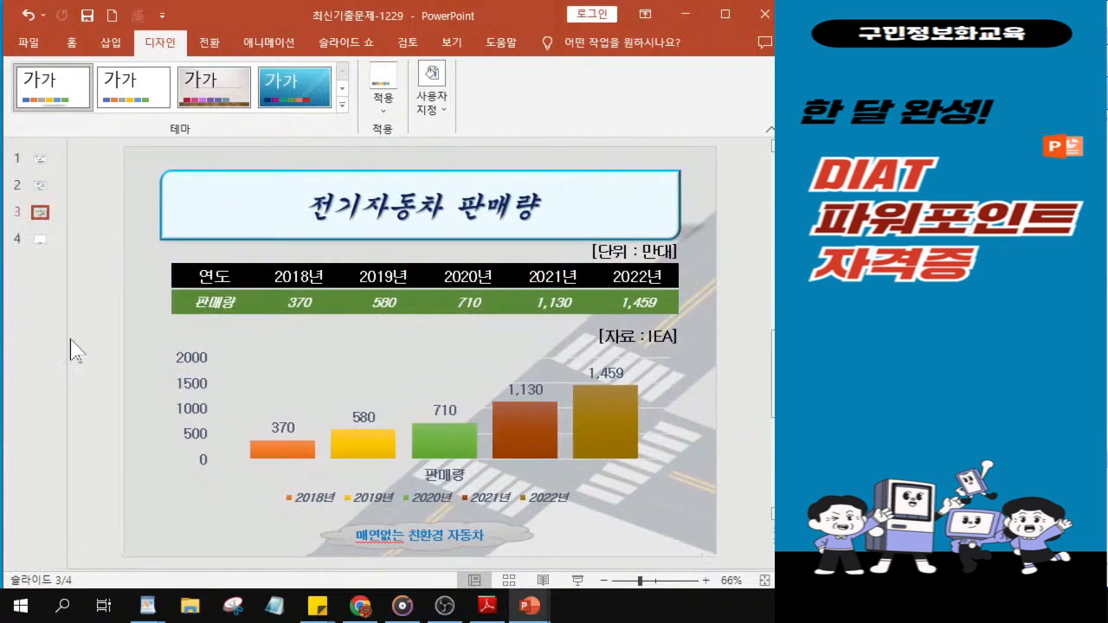
{"action": "left_click", "coordinate": [36, 227]}
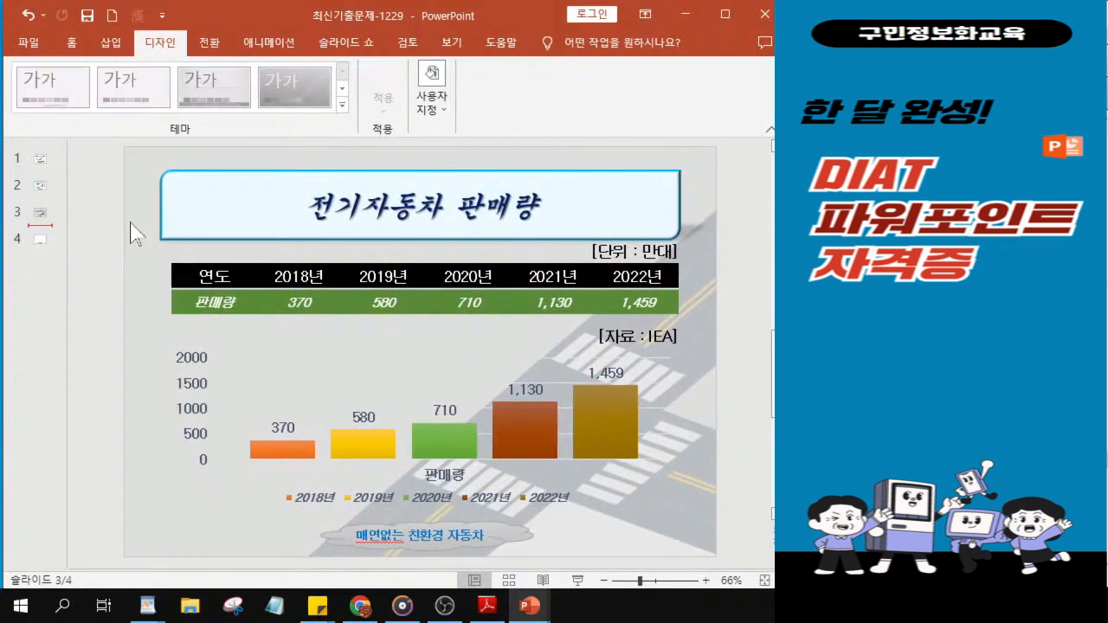
{"action": "left_click", "coordinate": [279, 222]}
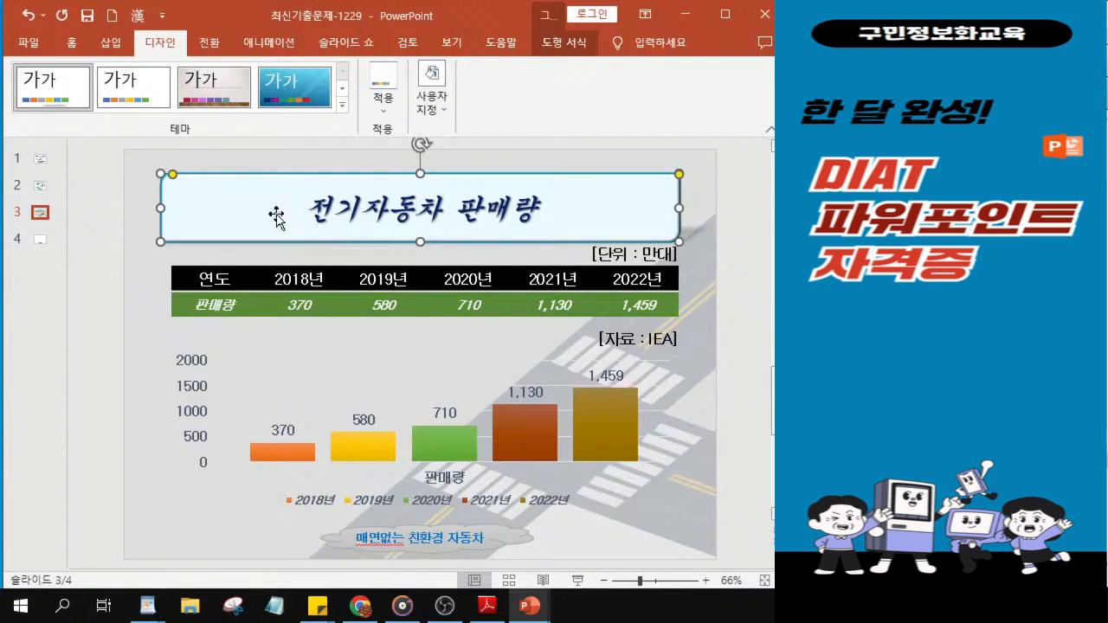
{"action": "left_click", "coordinate": [40, 241]}
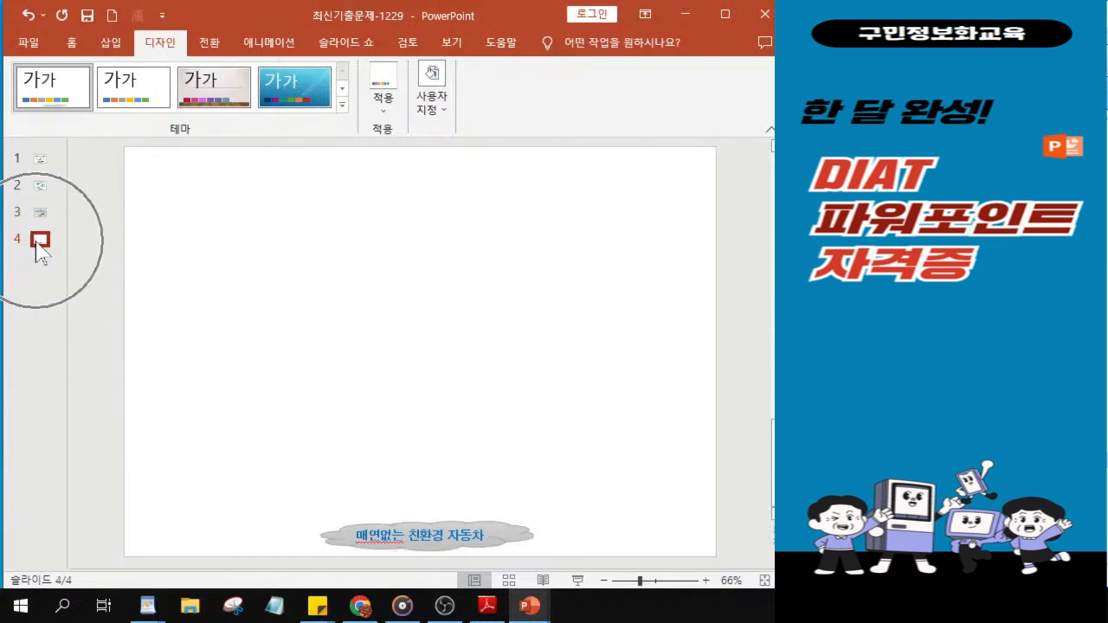
{"action": "left_click", "coordinate": [487, 606]}
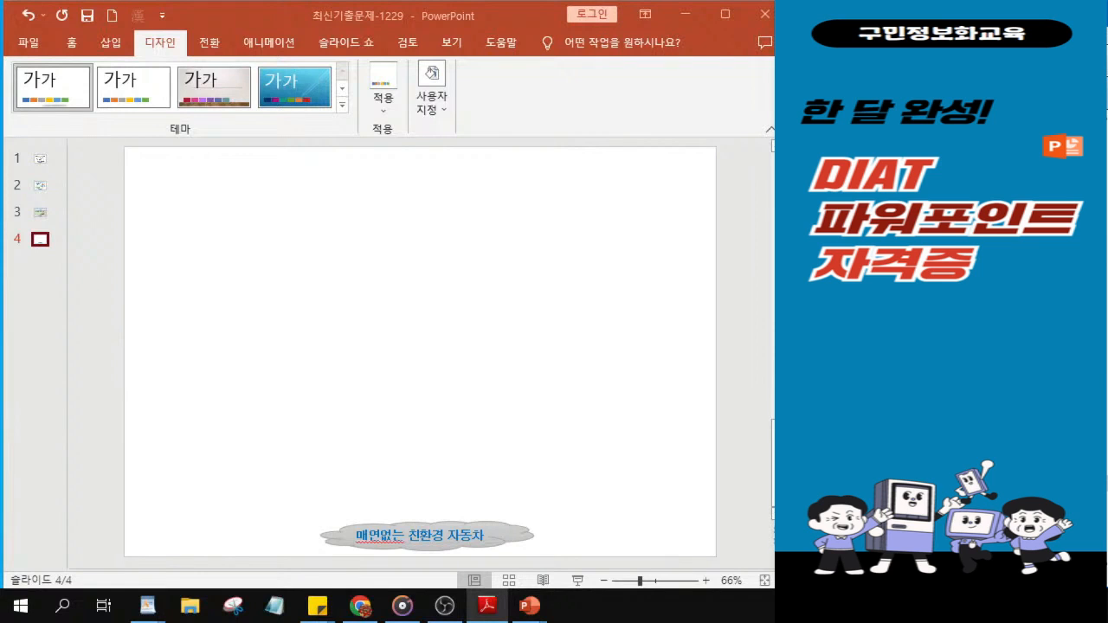
{"action": "left_click", "coordinate": [314, 227]}
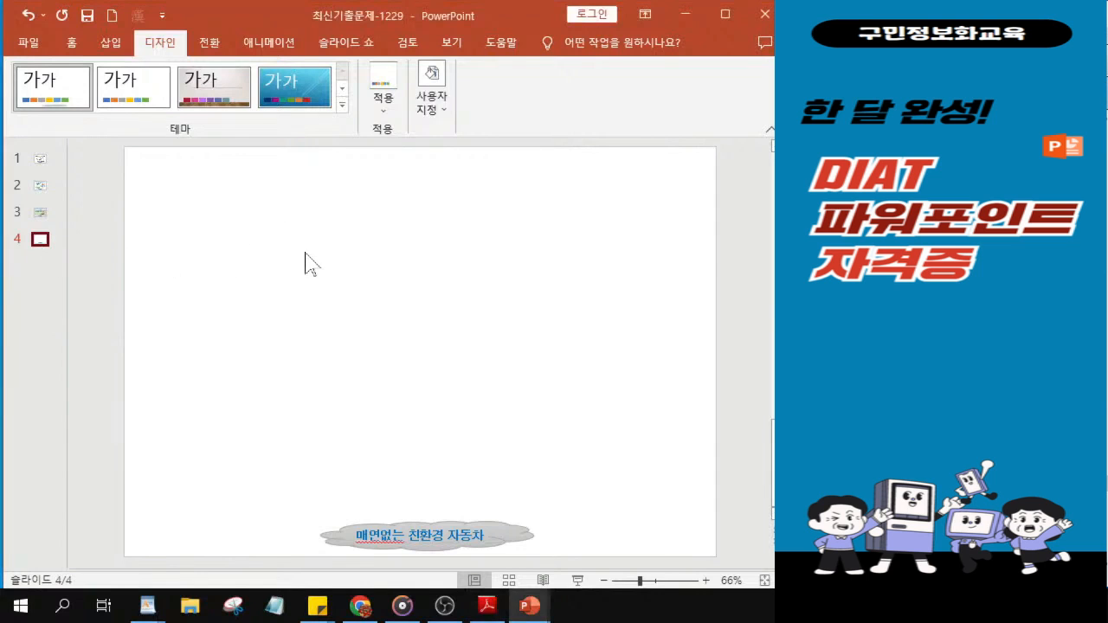
{"action": "key", "text": "ctrl+v"}
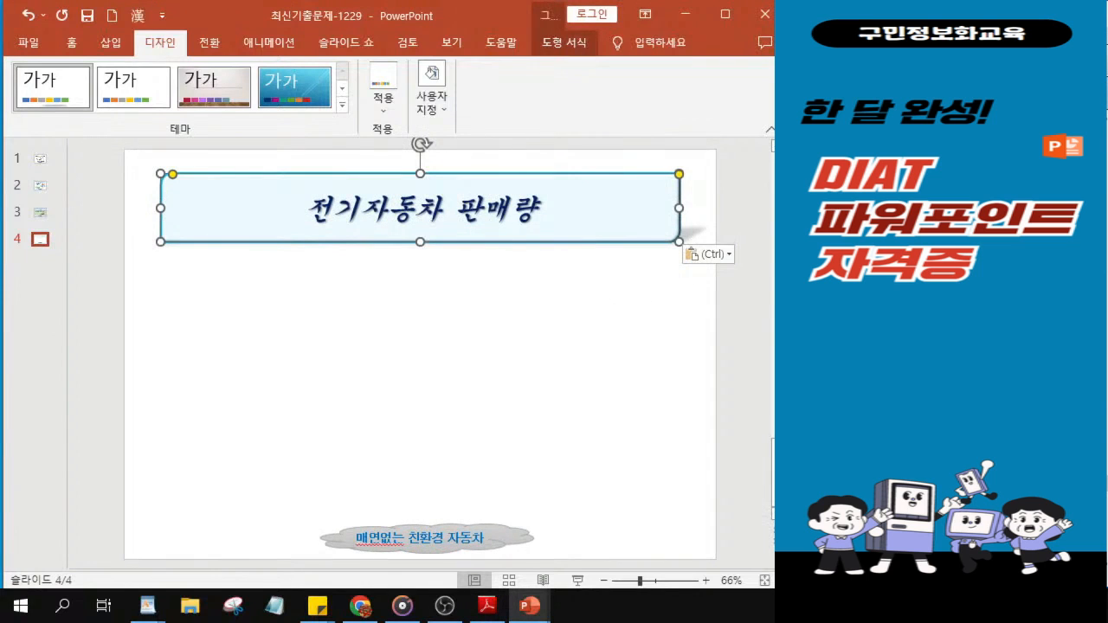
- Change the title on slide 4 to 전기자동차 장/단점 by replacing its last word
{"action": "key", "text": "alt+Tab"}
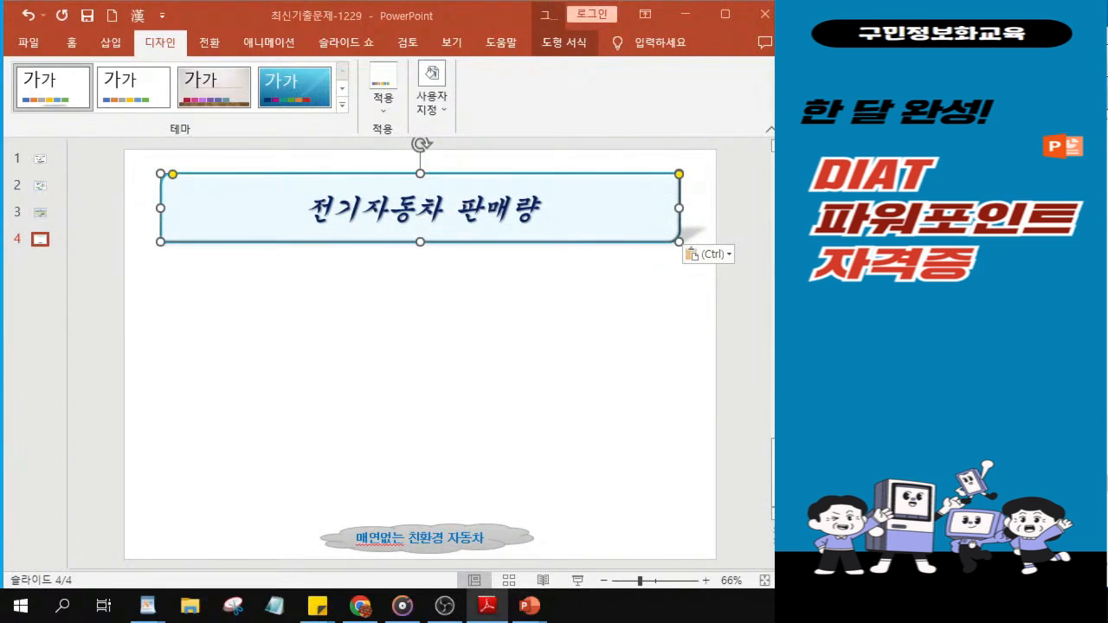
{"action": "left_click", "coordinate": [455, 209]}
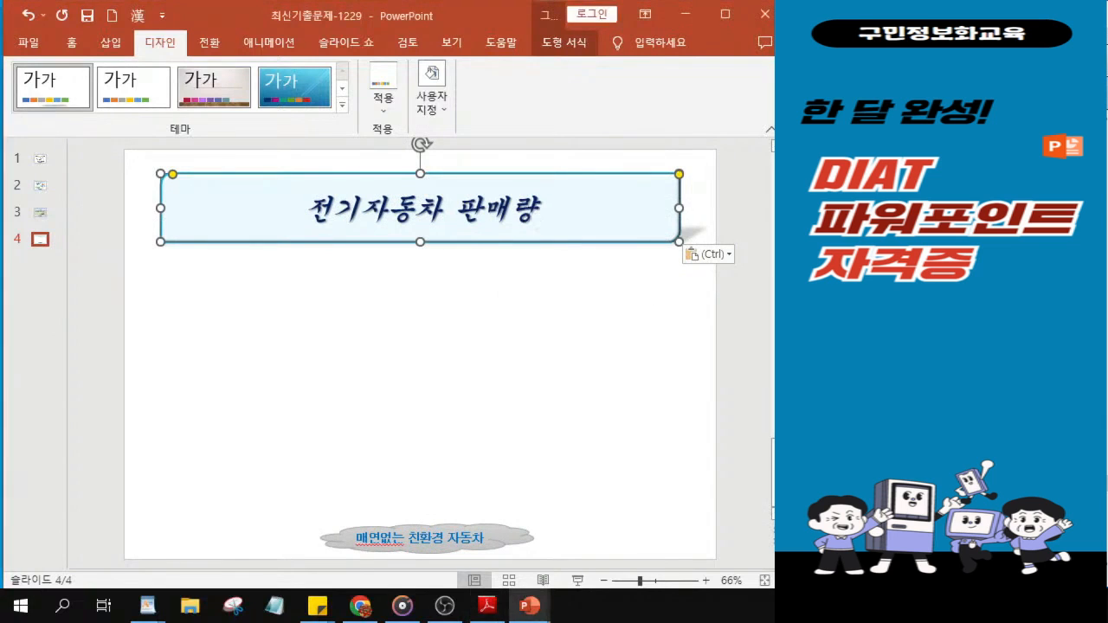
{"action": "left_click_drag", "start_coordinate": [455, 208], "coordinate": [537, 206]}
{"action": "type", "text": "wkd"}
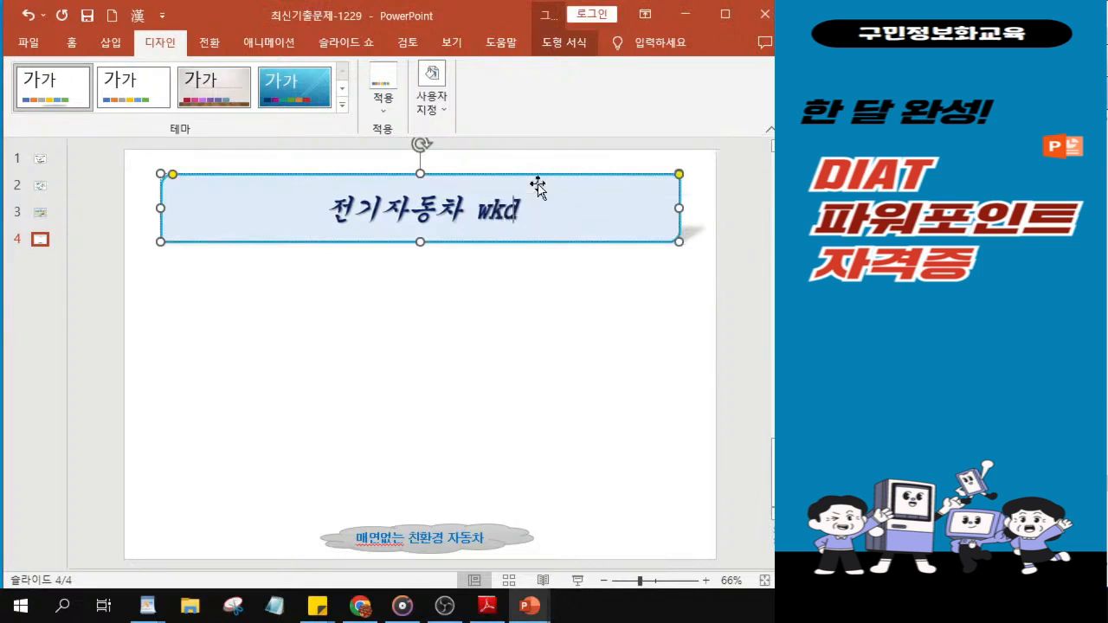
{"action": "key", "text": "BackSpace"}
{"action": "key", "text": "BackSpace"}
{"action": "key", "text": "BackSpace"}
{"action": "type", "text": "장/단점"}
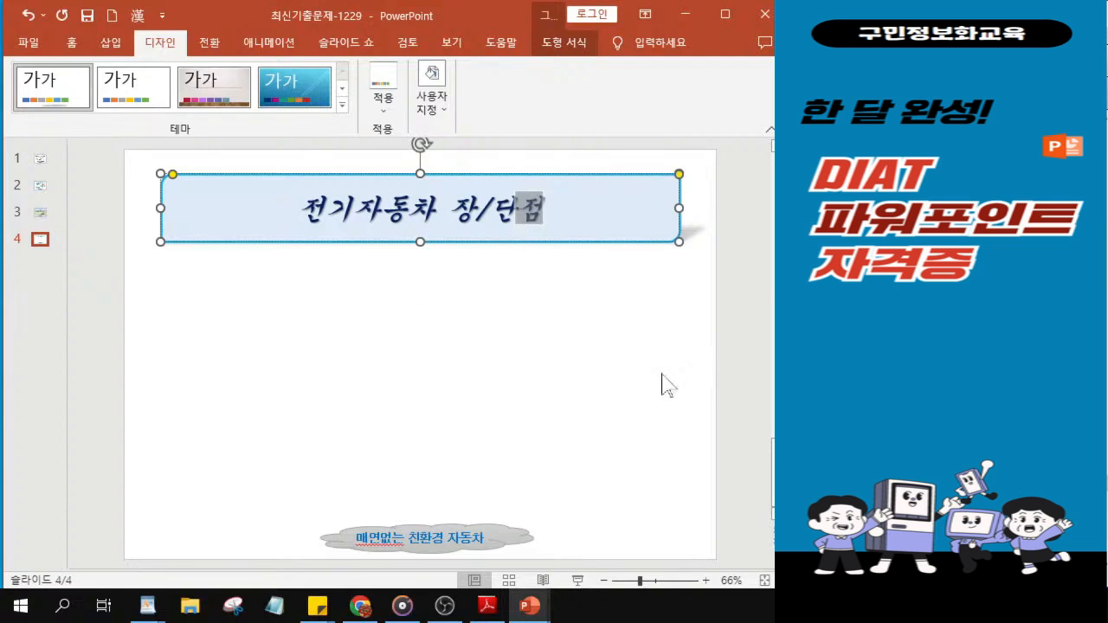
- Draw a wide, flat rectangular callout on slide 4, below the left part of the title shape, about a third of the slide's width
{"action": "key", "text": "alt+Tab"}
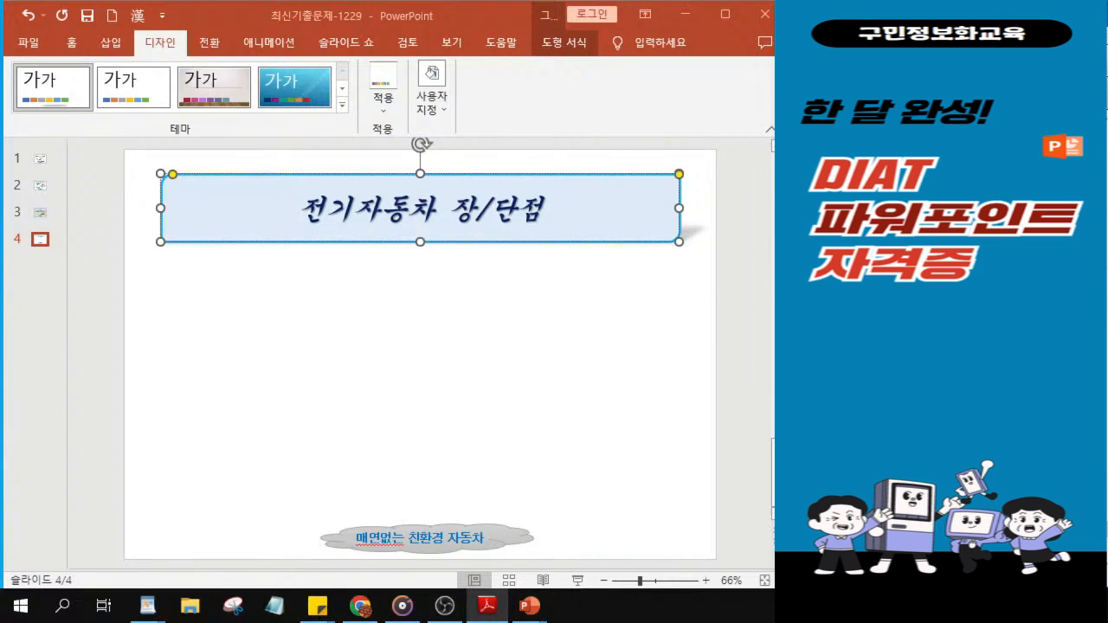
{"action": "left_click", "coordinate": [72, 48]}
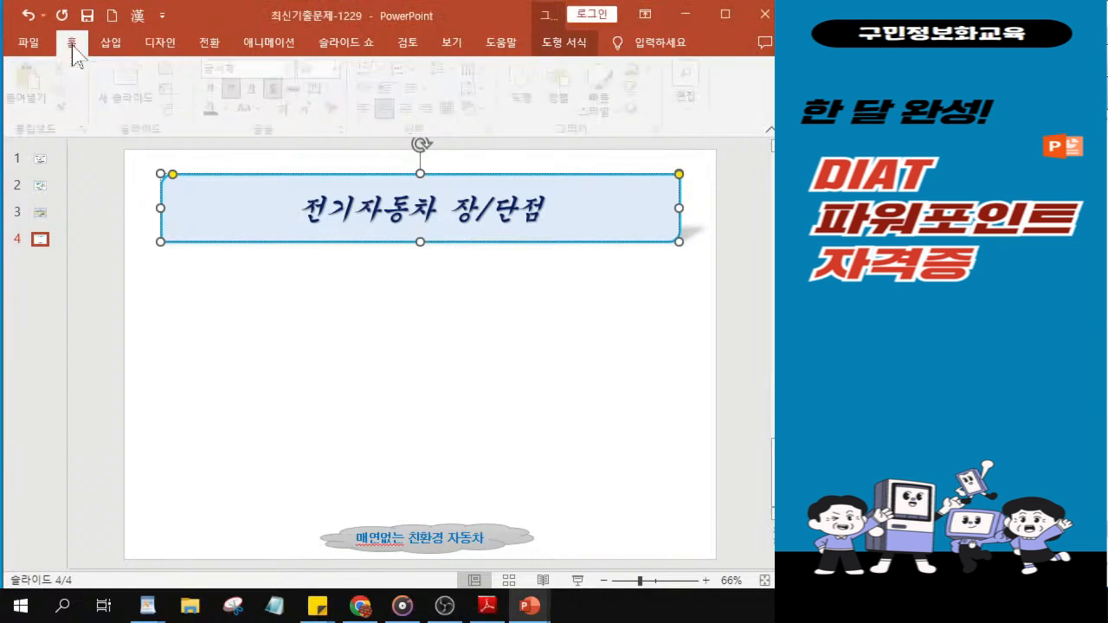
{"action": "key", "text": "ctrl"}
{"action": "key", "text": "ctrl"}
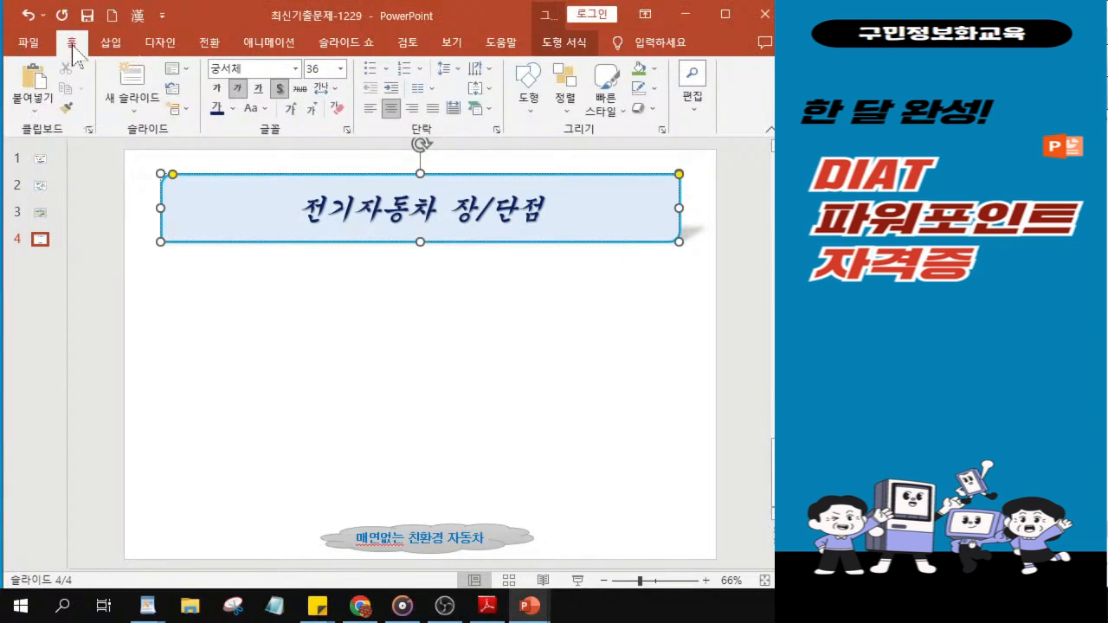
{"action": "left_click", "coordinate": [530, 111]}
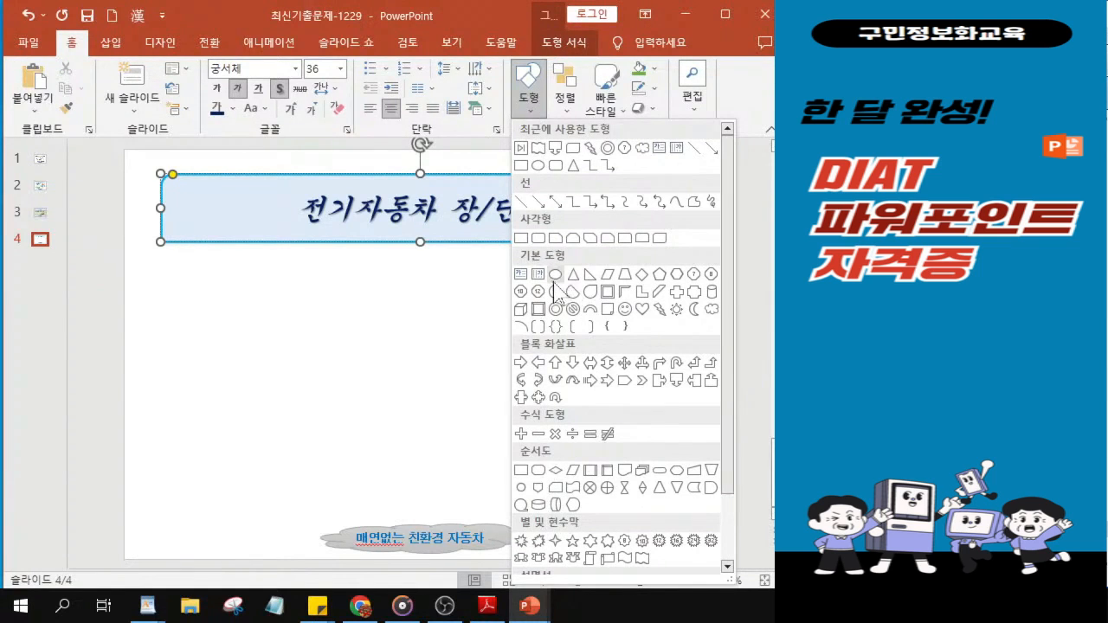
{"action": "scroll", "coordinate": [573, 388], "scroll_direction": "down", "scroll_amount": 1}
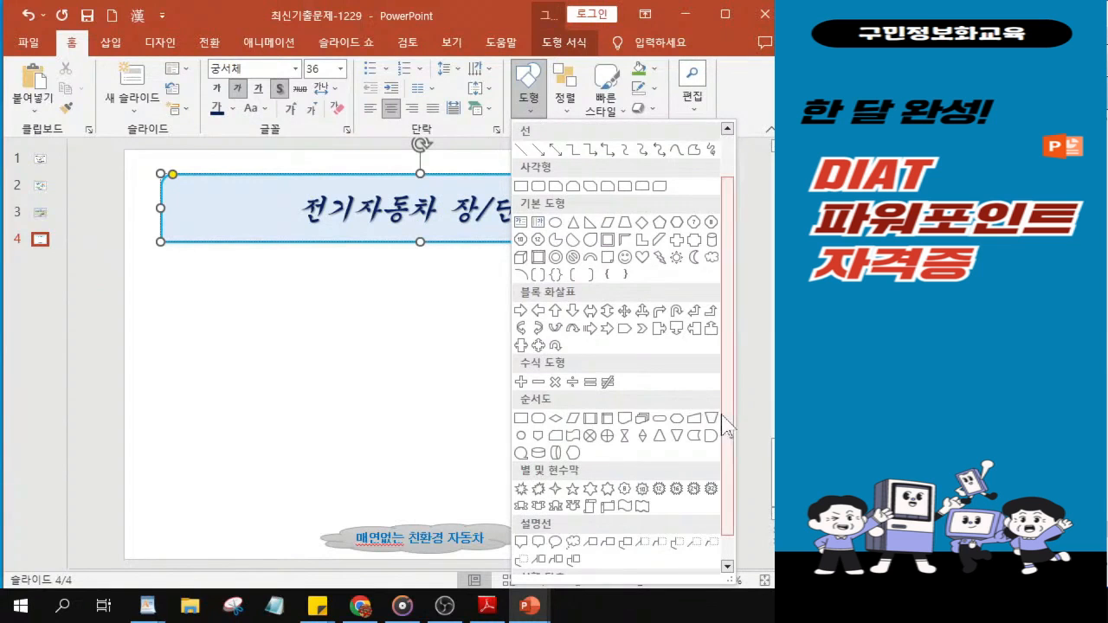
{"action": "scroll", "coordinate": [727, 394], "scroll_direction": "up", "scroll_amount": 1}
{"action": "scroll", "coordinate": [722, 459], "scroll_direction": "down", "scroll_amount": 2}
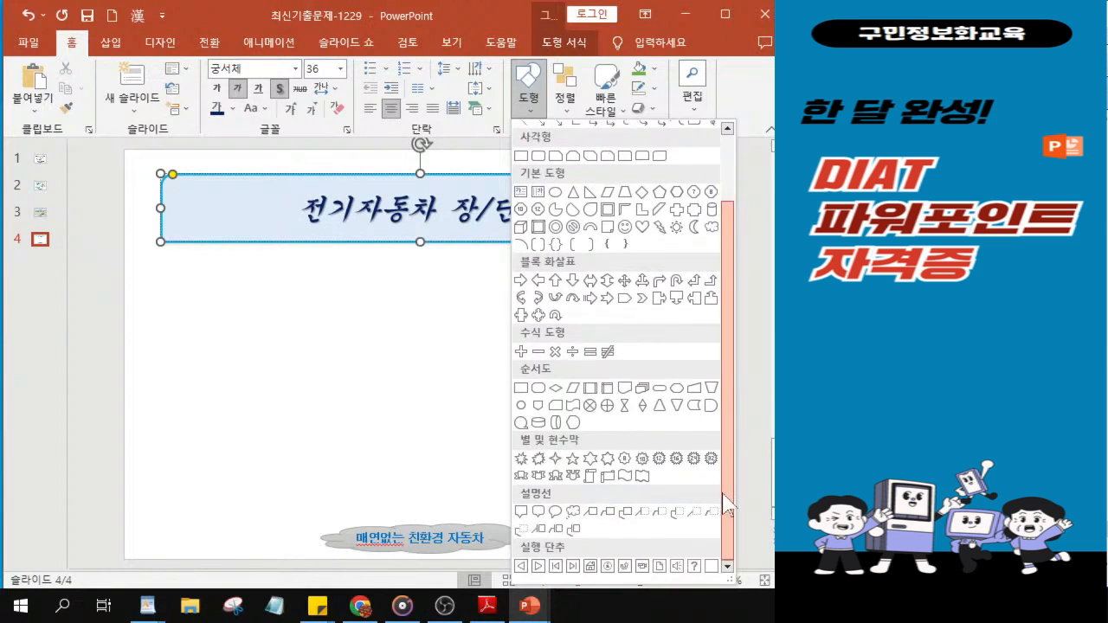
{"action": "left_click", "coordinate": [519, 513]}
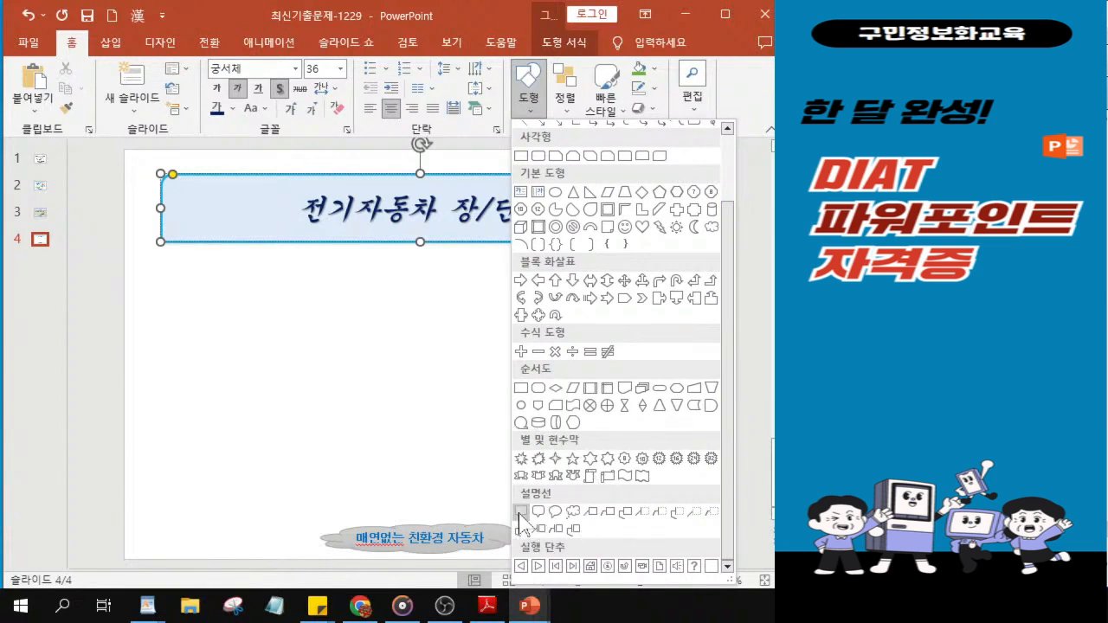
{"action": "key", "text": "ctrl"}
{"action": "left_click", "coordinate": [519, 517]}
{"action": "key", "text": "ctrl"}
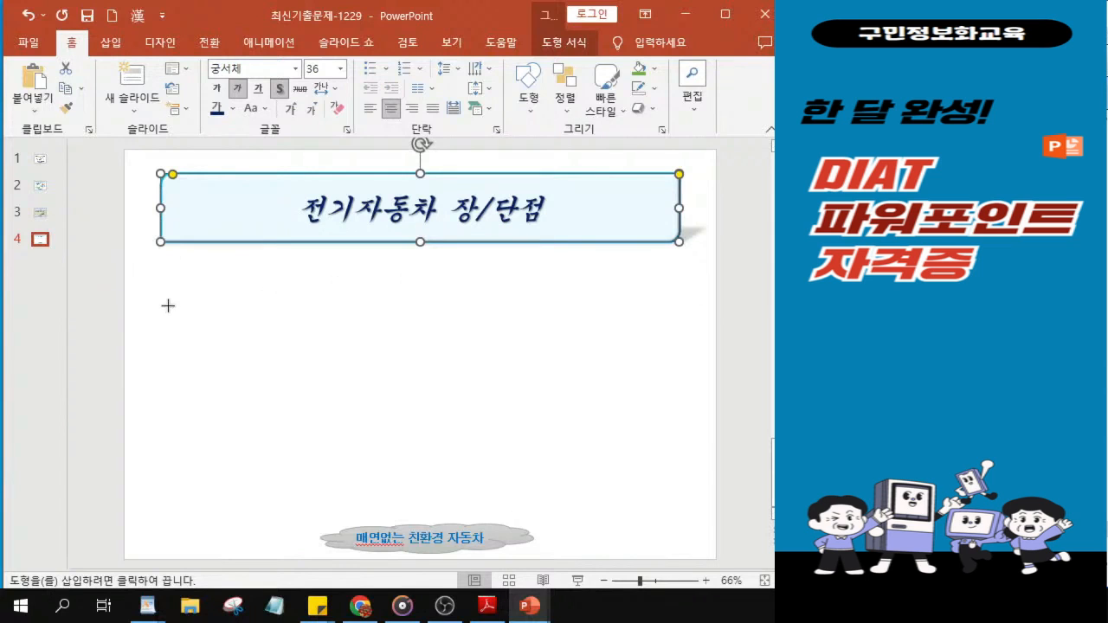
{"action": "left_click_drag", "start_coordinate": [164, 304], "coordinate": [353, 342]}
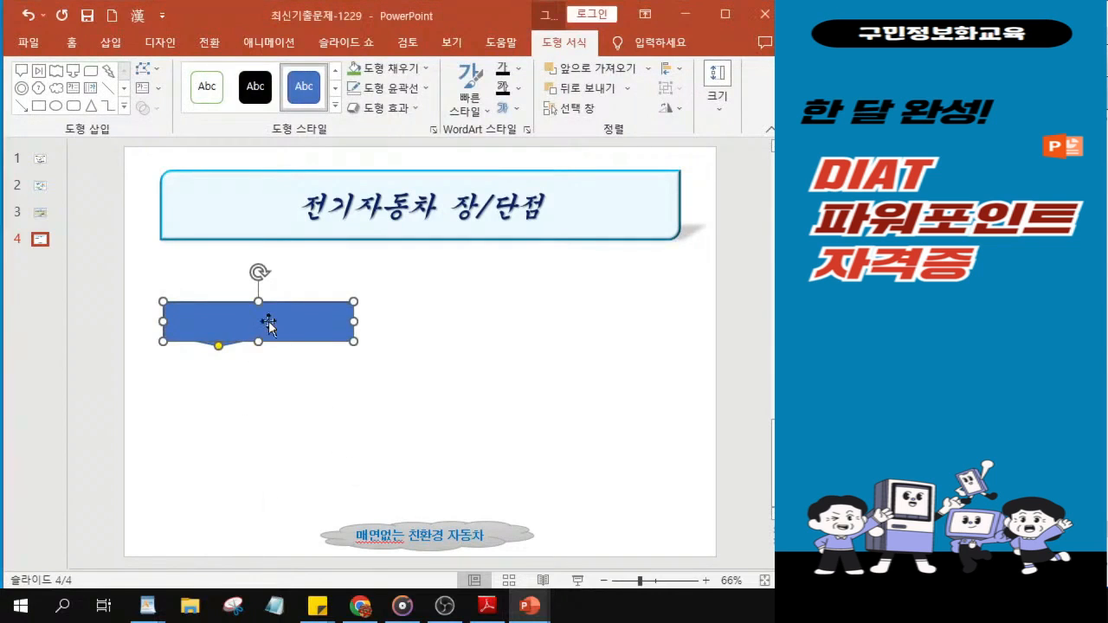
- Align the rectangular callout's left edge with the title shape and widen the callout slightly toward the slide's middle
{"action": "left_click_drag", "start_coordinate": [258, 341], "coordinate": [270, 326]}
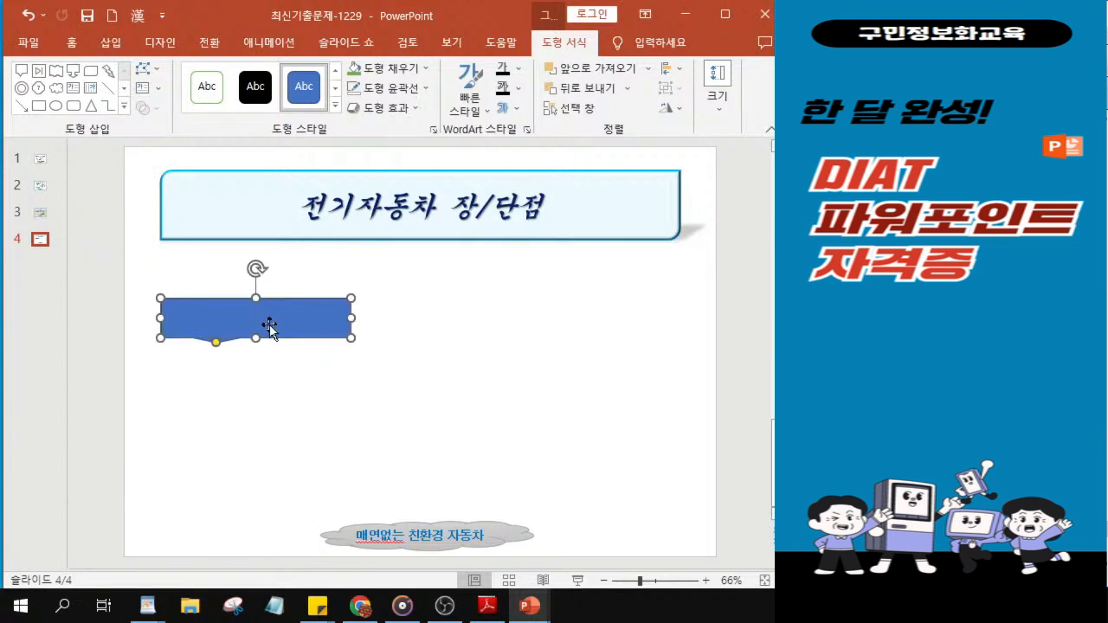
{"action": "left_click_drag", "start_coordinate": [350, 322], "coordinate": [359, 321]}
{"action": "left_click", "coordinate": [291, 329]}
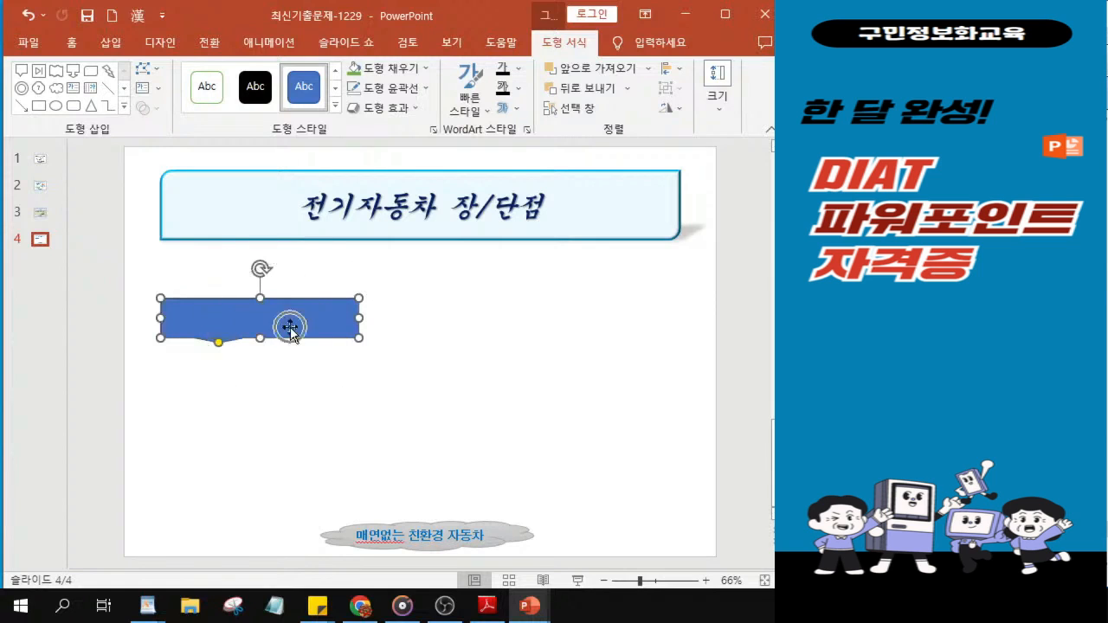
{"action": "left_click_drag", "start_coordinate": [363, 319], "coordinate": [367, 319]}
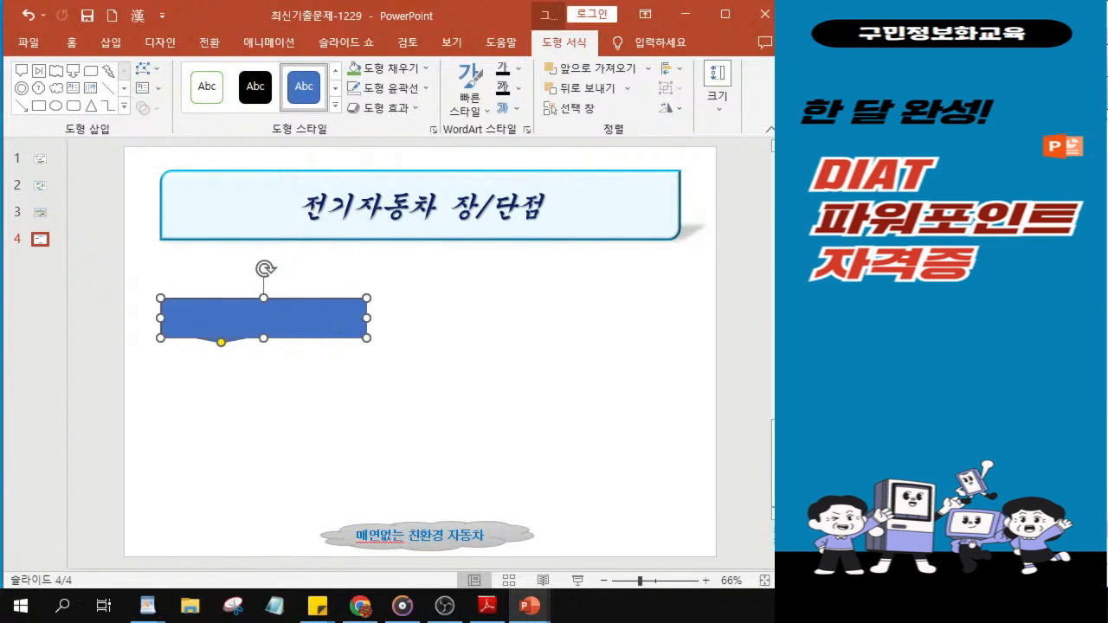
- Fill the callout with the mottled pastel blue-and-pink texture
{"action": "key", "text": "alt+Tab"}
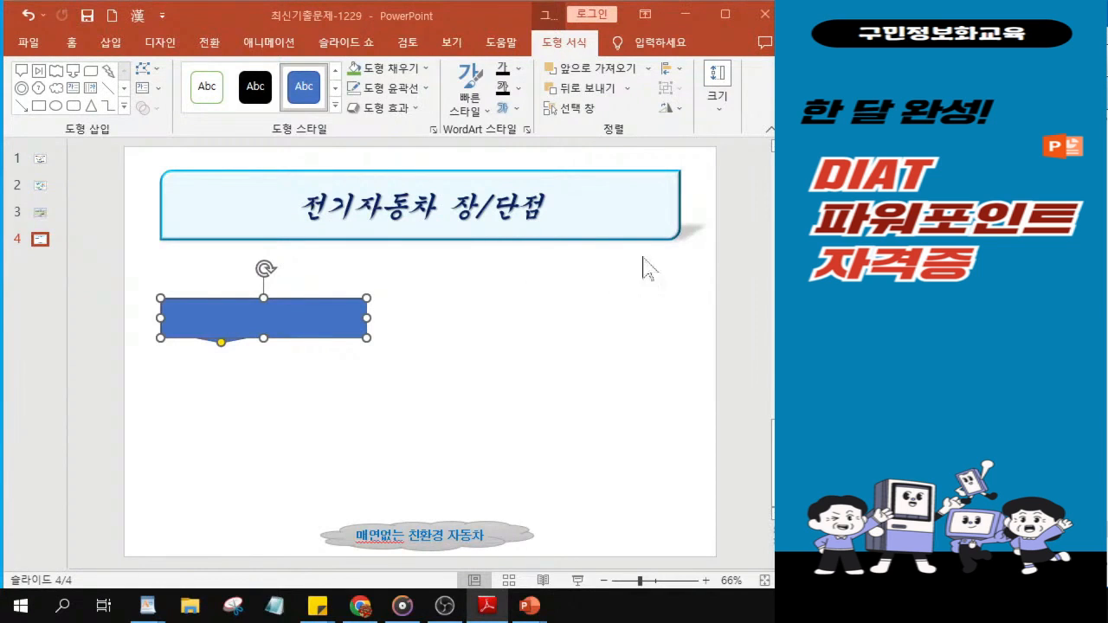
{"action": "left_click", "coordinate": [396, 71]}
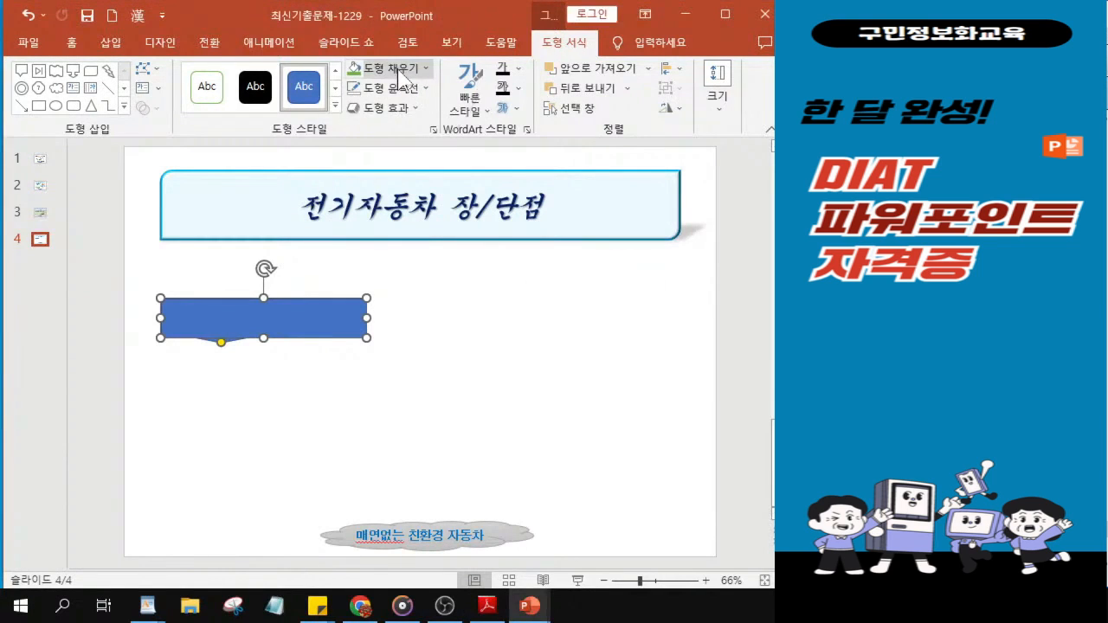
{"action": "left_click", "coordinate": [398, 73]}
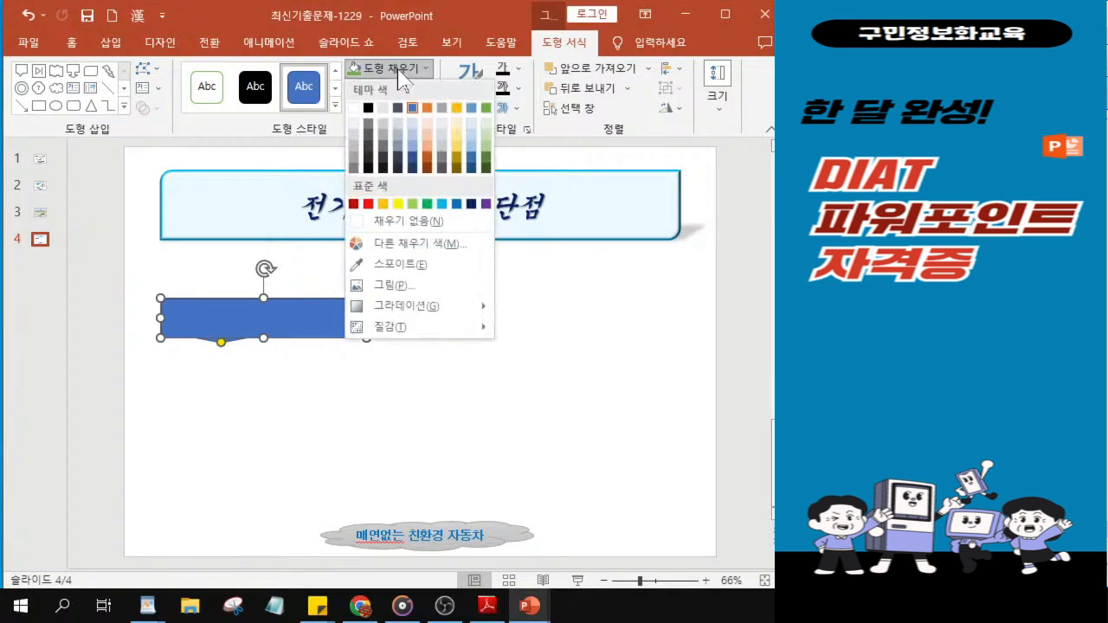
{"action": "left_click", "coordinate": [422, 331]}
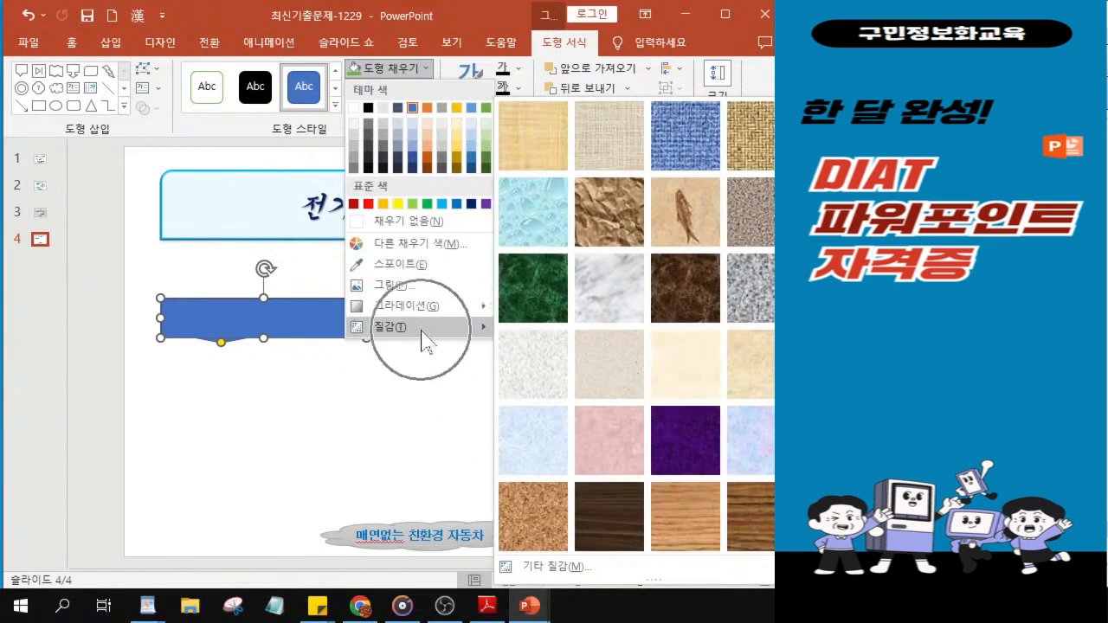
{"action": "left_click", "coordinate": [751, 443]}
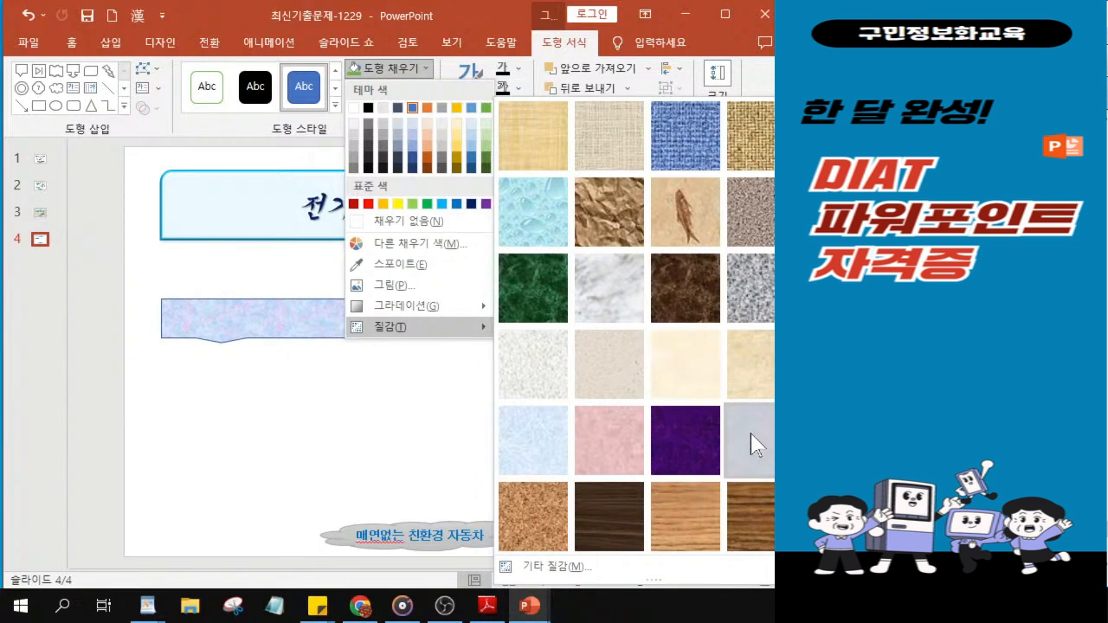
{"action": "left_click", "coordinate": [751, 443]}
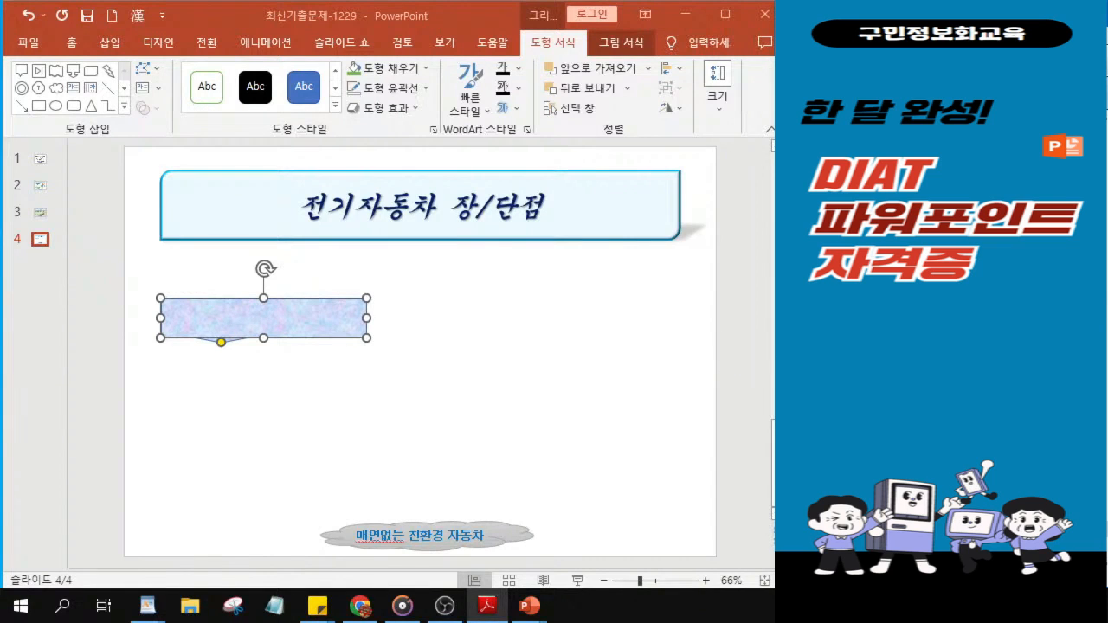
- Remove the callout's outline and apply the soft round bevel effect to it
{"action": "left_click", "coordinate": [388, 98]}
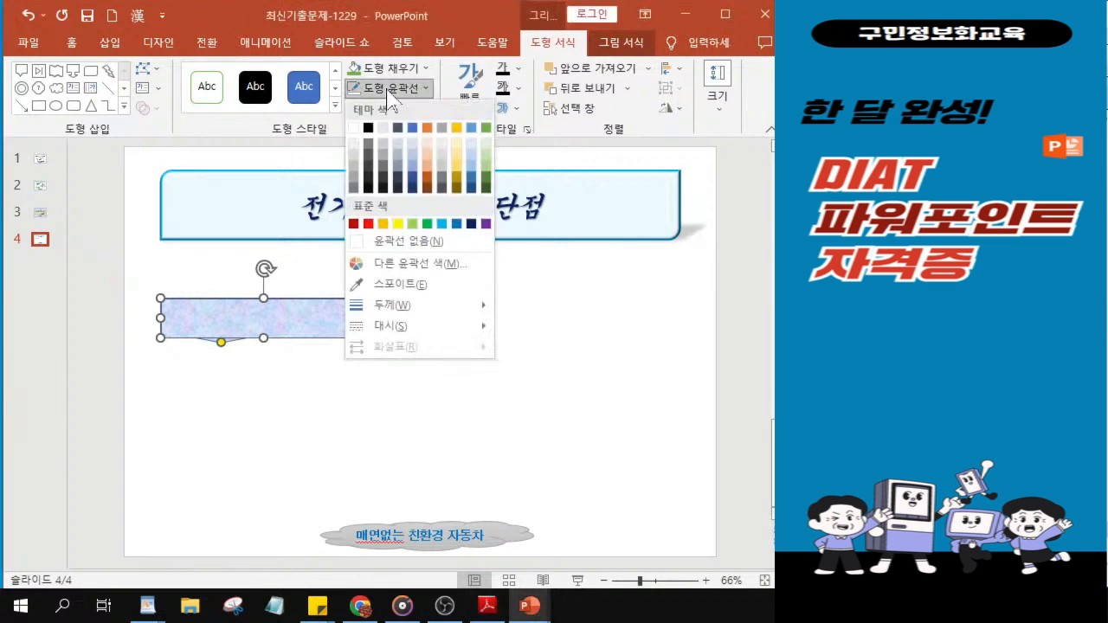
{"action": "left_click", "coordinate": [370, 248]}
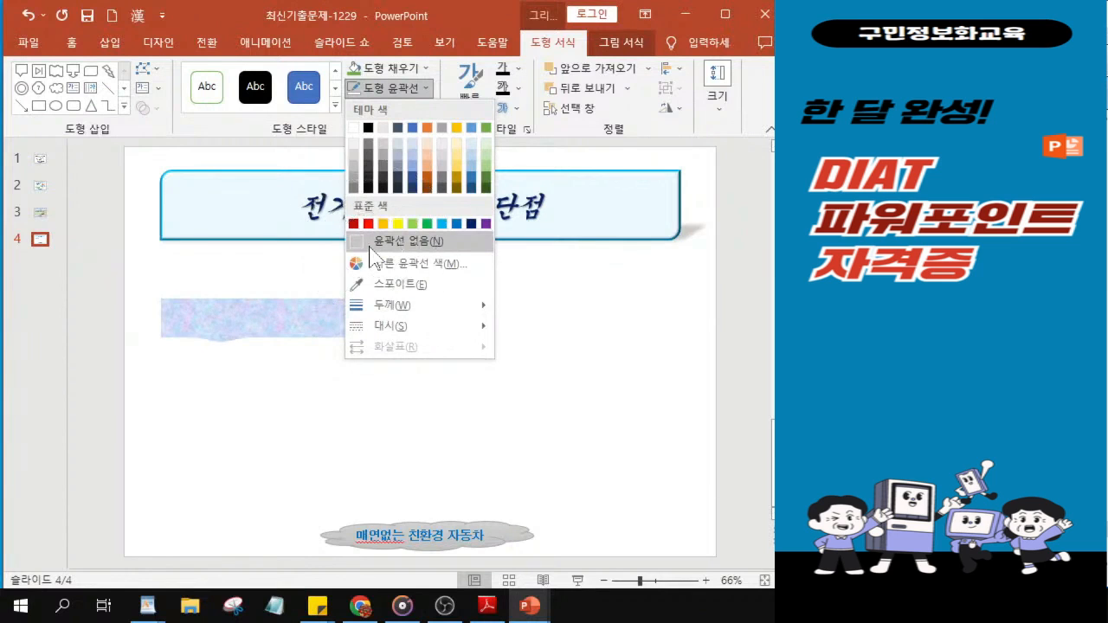
{"action": "left_click", "coordinate": [369, 248]}
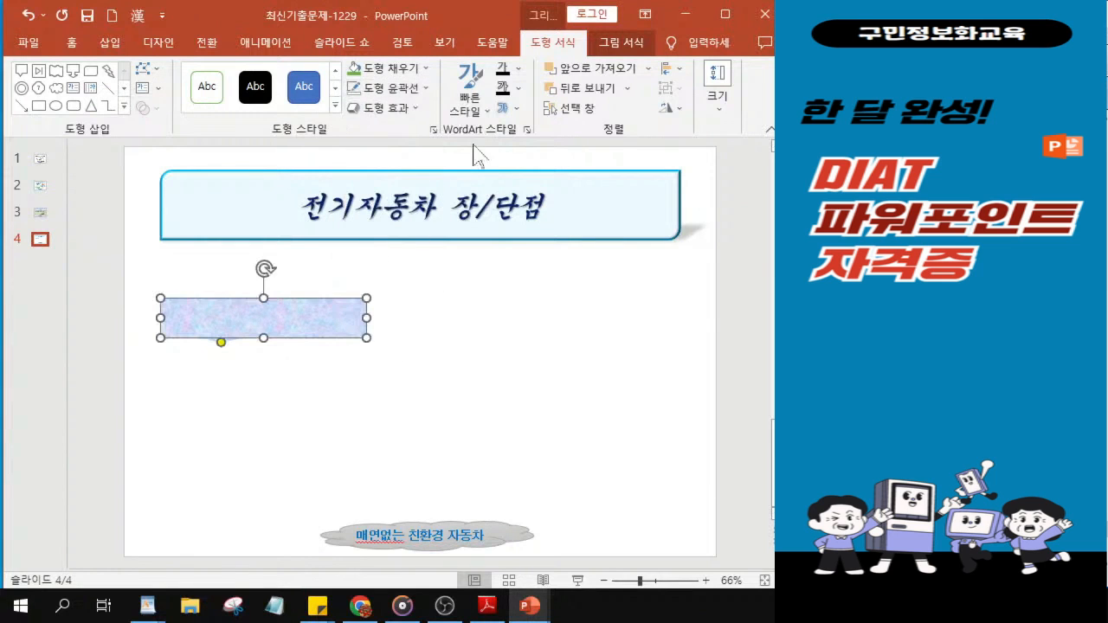
{"action": "left_click", "coordinate": [398, 112]}
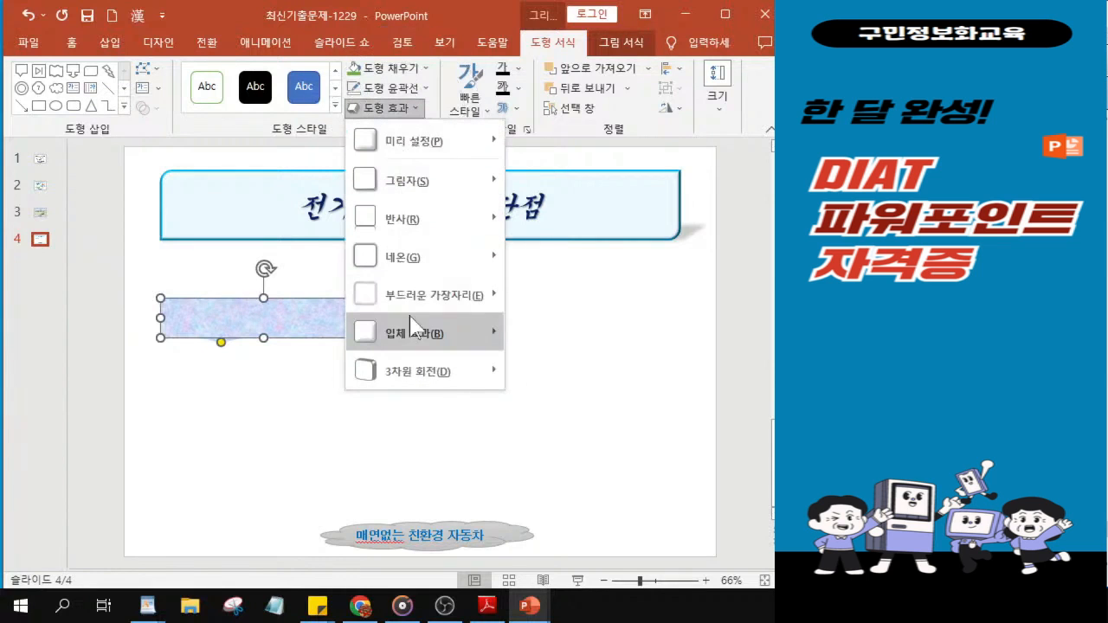
{"action": "mouse_move", "coordinate": [483, 329]}
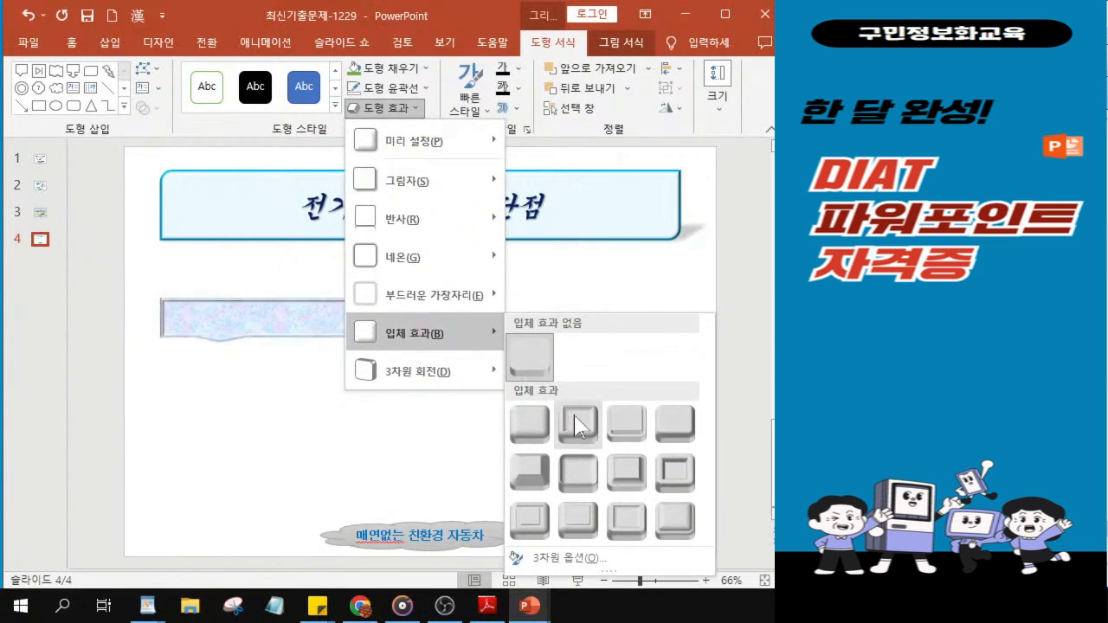
{"action": "left_click", "coordinate": [583, 481]}
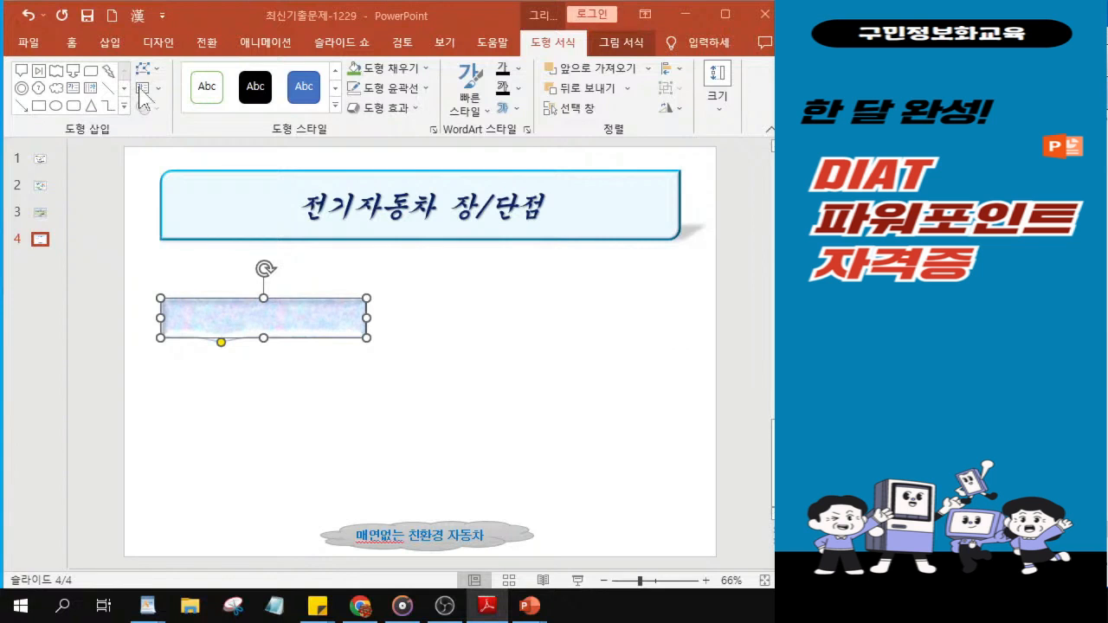
- Set the callout's text font to 굴림 and its size to 20
{"action": "left_click", "coordinate": [70, 49]}
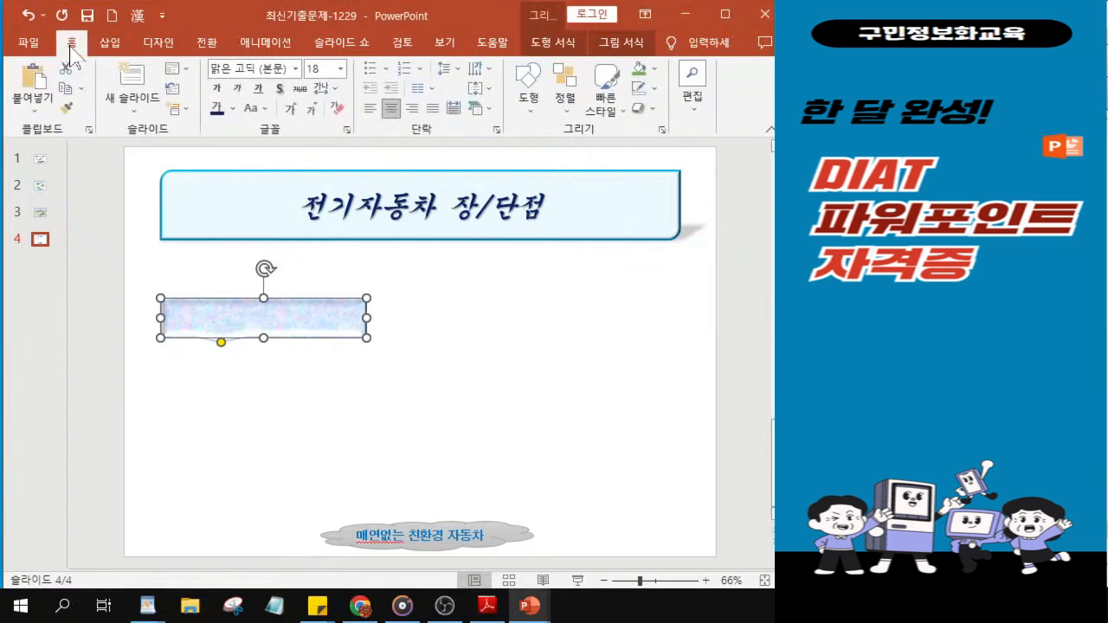
{"action": "left_click", "coordinate": [296, 69]}
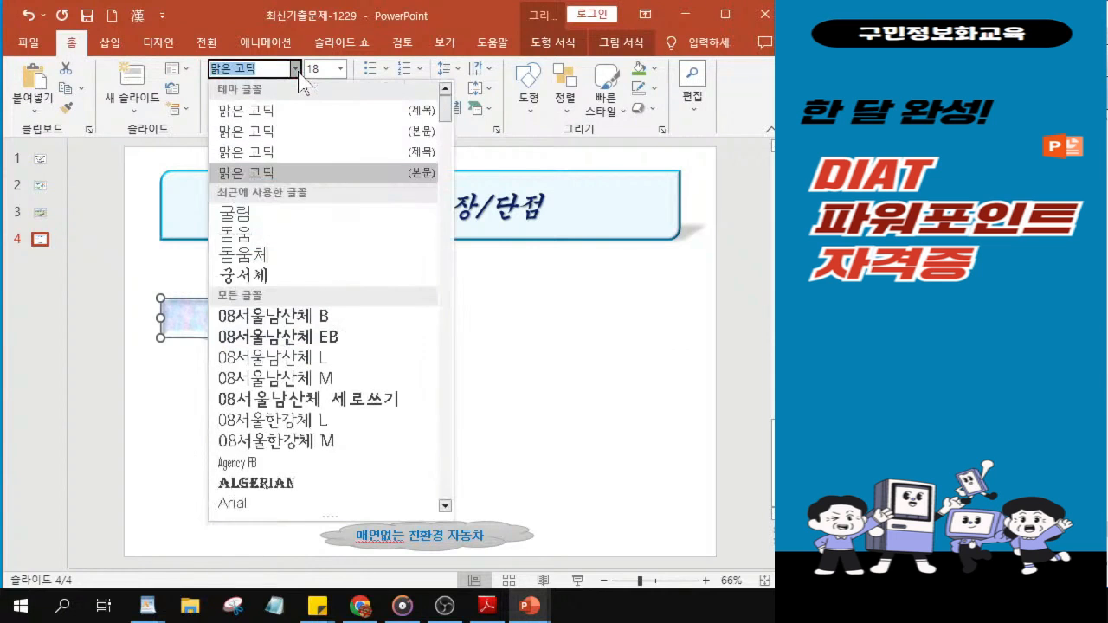
{"action": "key", "text": "ctrl"}
{"action": "key", "text": "ctrl"}
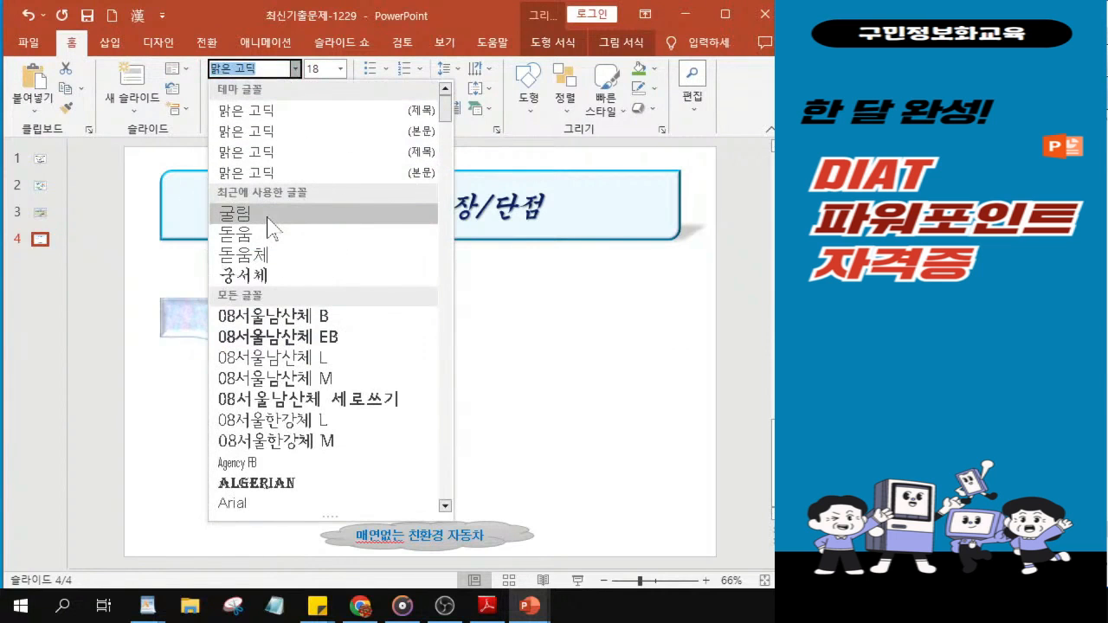
{"action": "key", "text": "ctrl"}
{"action": "key", "text": "ctrl"}
{"action": "key", "text": "ctrl"}
{"action": "key", "text": "ctrl"}
{"action": "key", "text": "ctrl"}
{"action": "left_click", "coordinate": [270, 214]}
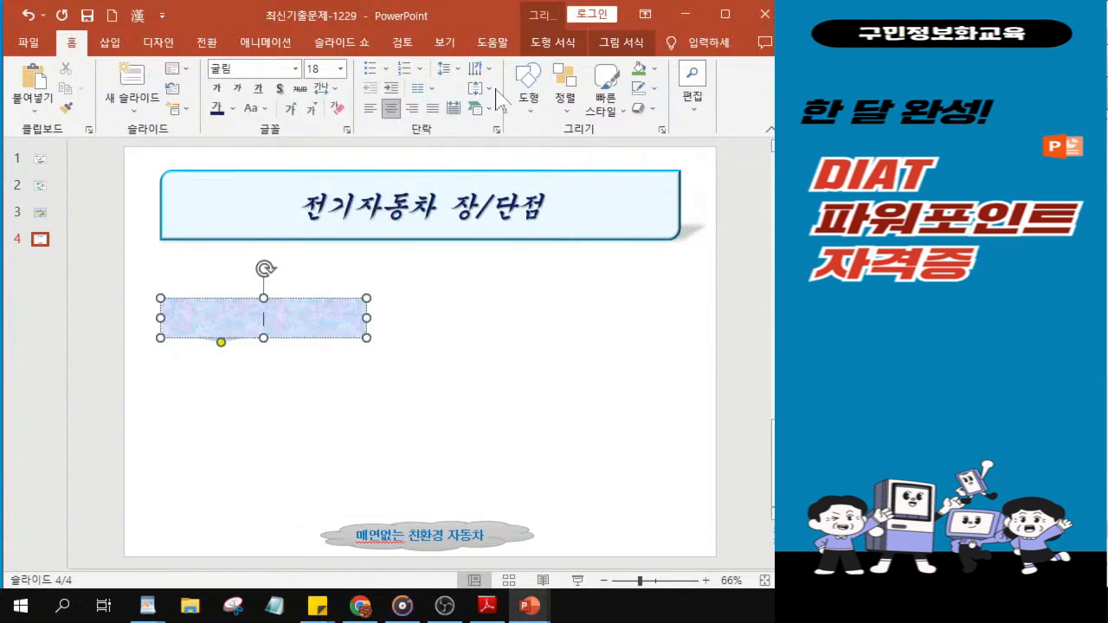
{"action": "left_click", "coordinate": [319, 68]}
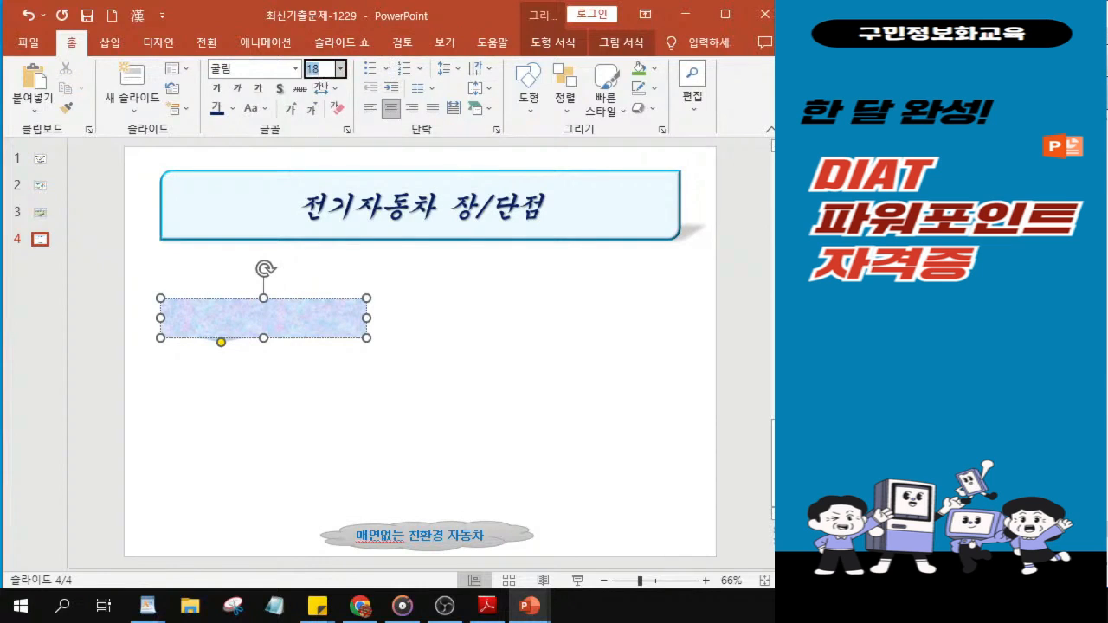
{"action": "key", "text": "Return"}
{"action": "key", "text": "ctrl"}
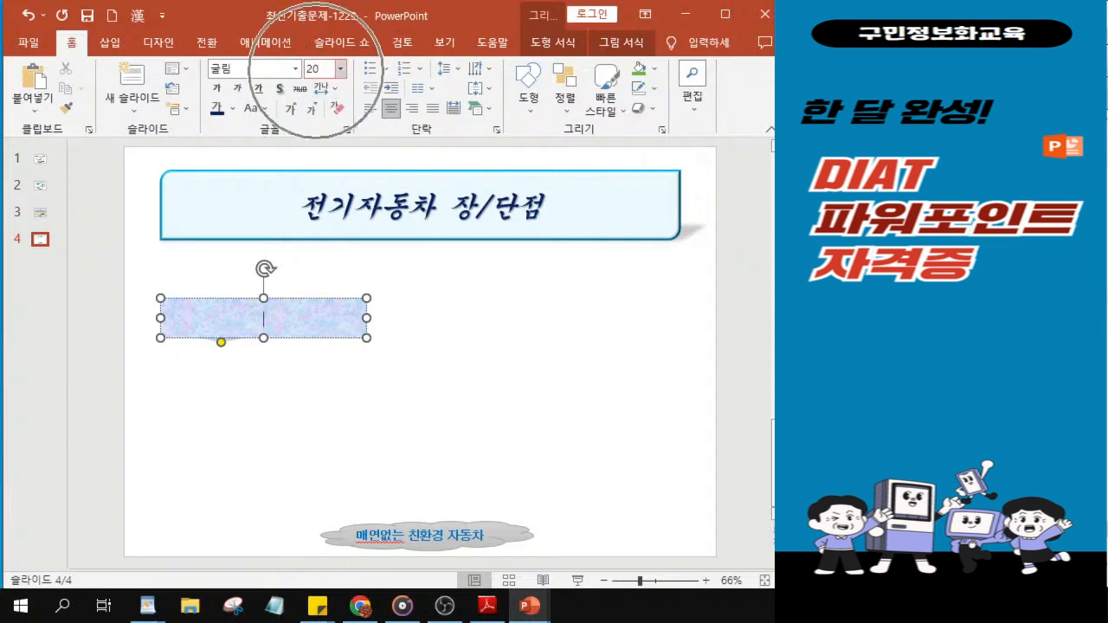
{"action": "key", "text": "ctrl"}
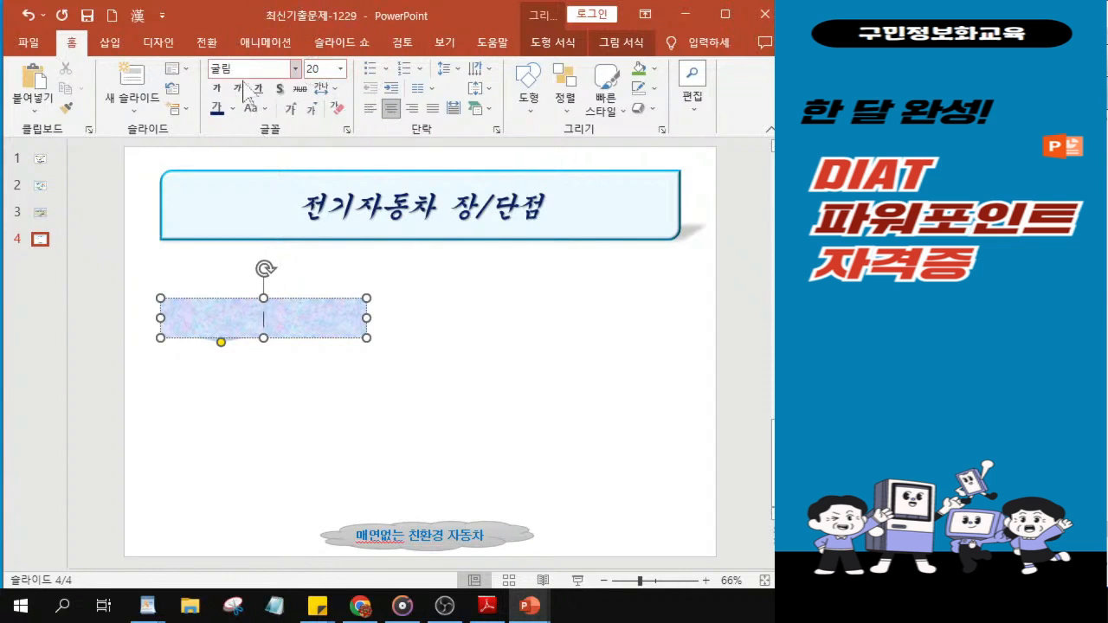
- Make the callout's text bold and colour it with the standard purple
{"action": "left_click", "coordinate": [216, 90]}
{"action": "key", "text": "ctrl"}
{"action": "key", "text": "ctrl"}
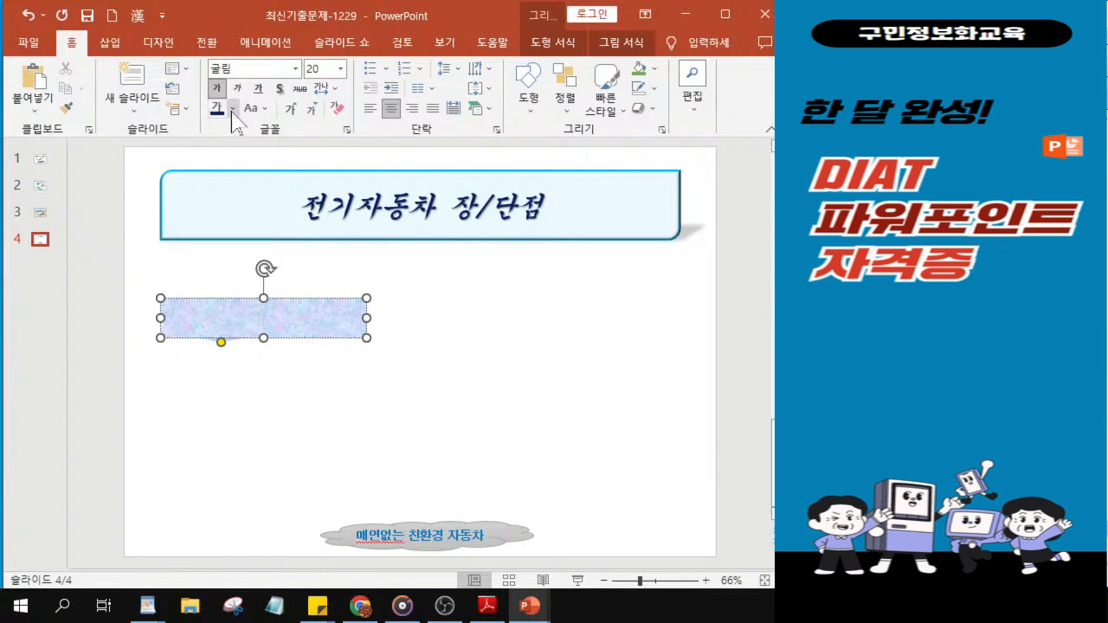
{"action": "left_click", "coordinate": [232, 109]}
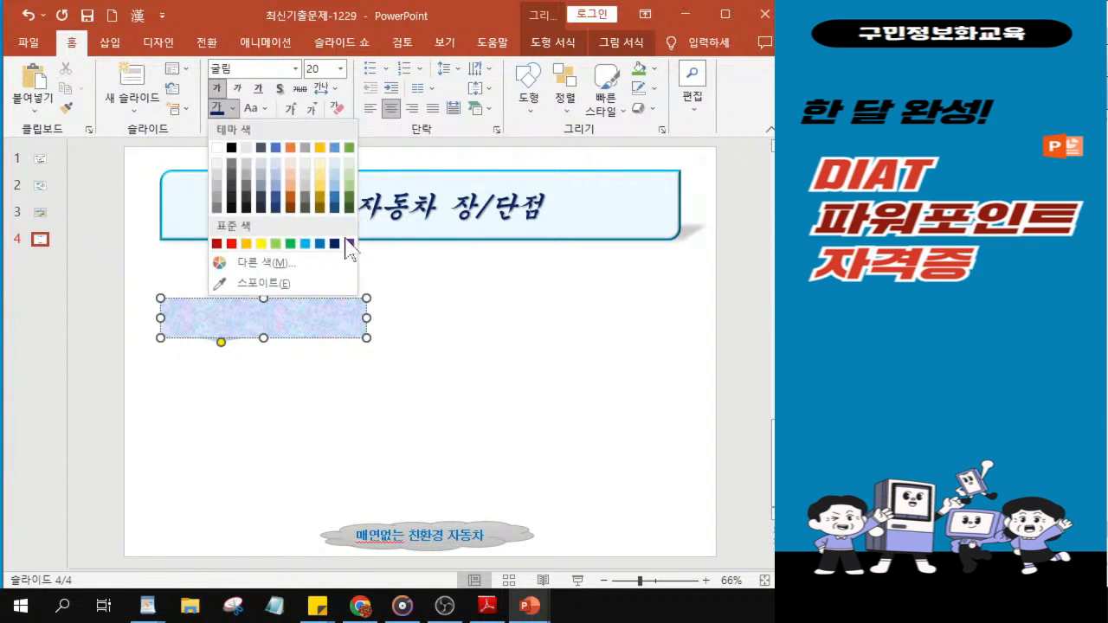
{"action": "key", "text": "ctrl"}
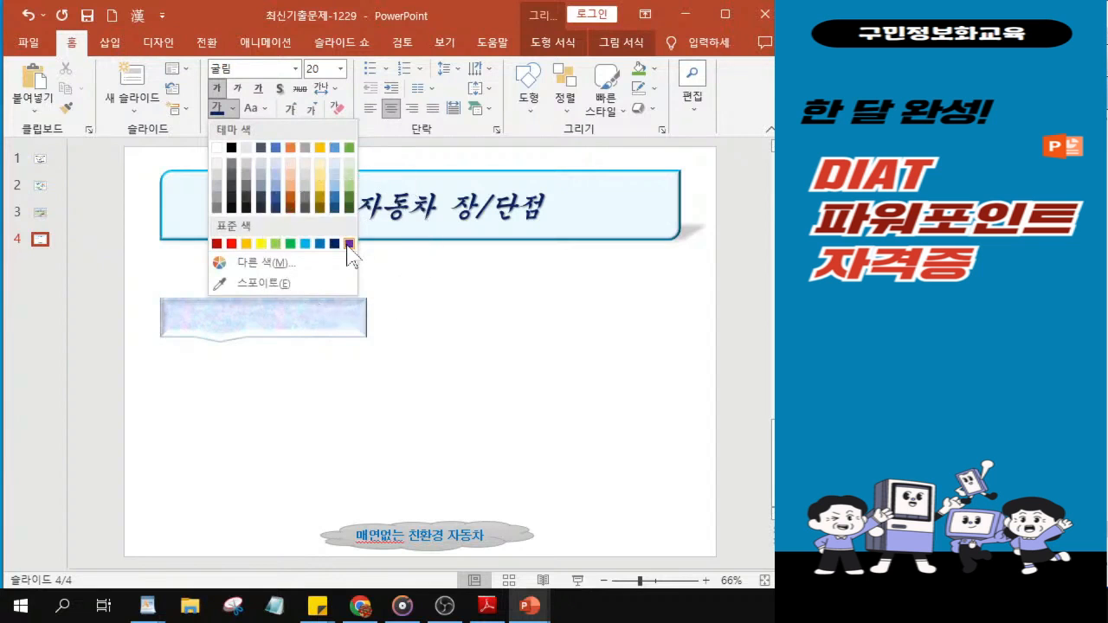
{"action": "key", "text": "ctrl"}
{"action": "key", "text": "ctrl"}
{"action": "left_click", "coordinate": [350, 244]}
- Enter the text 유지비 저렴 in the callout
{"action": "scroll", "coordinate": [245, 329], "scroll_direction": "up", "scroll_amount": 5}
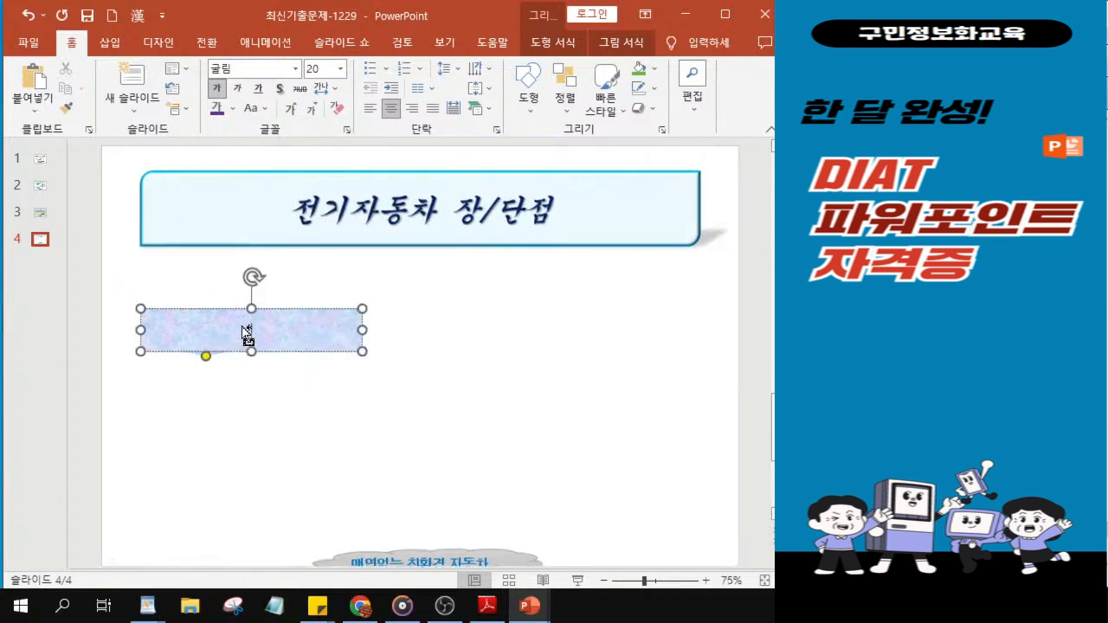
{"action": "type", "text": "윷"}
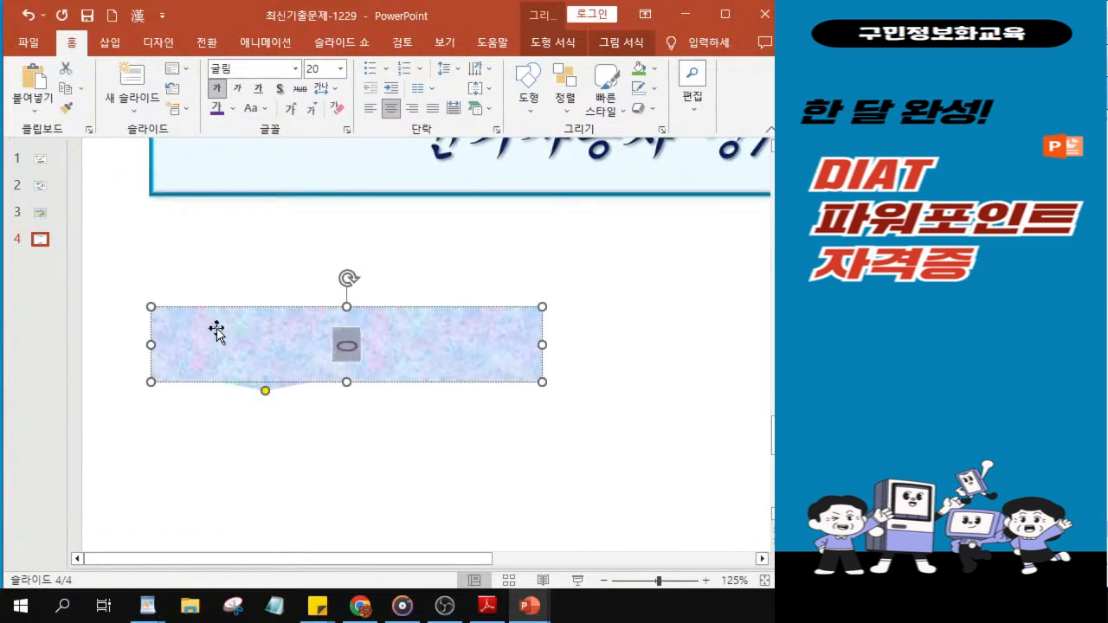
{"action": "type", "text": "지비 저렴"}
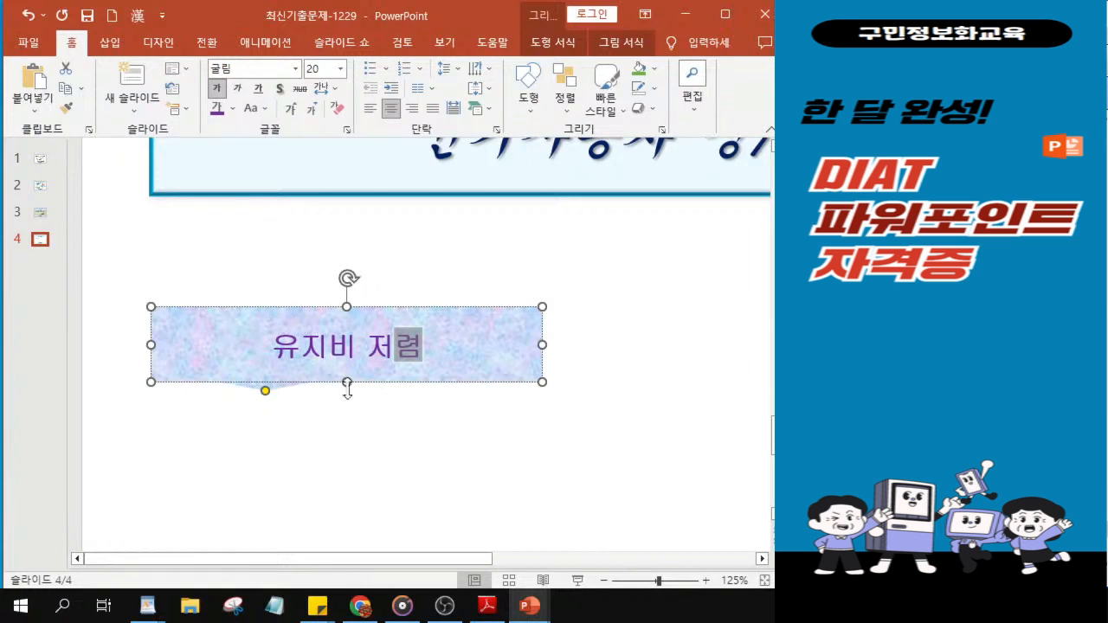
{"action": "scroll", "coordinate": [343, 387], "scroll_direction": "down", "scroll_amount": 5}
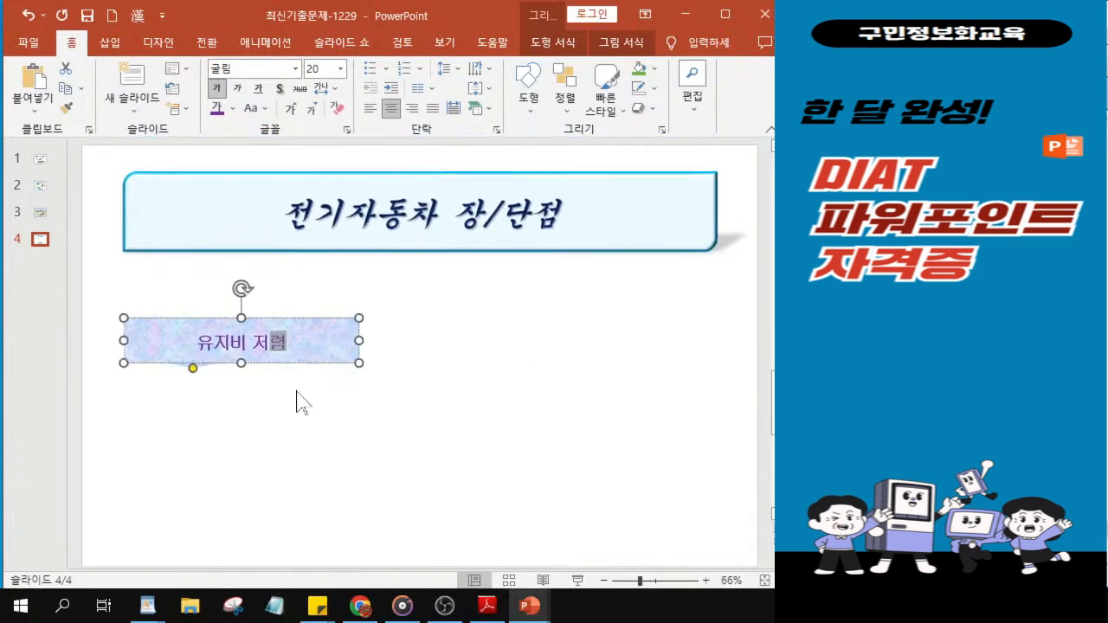
{"action": "key", "text": "ctrl"}
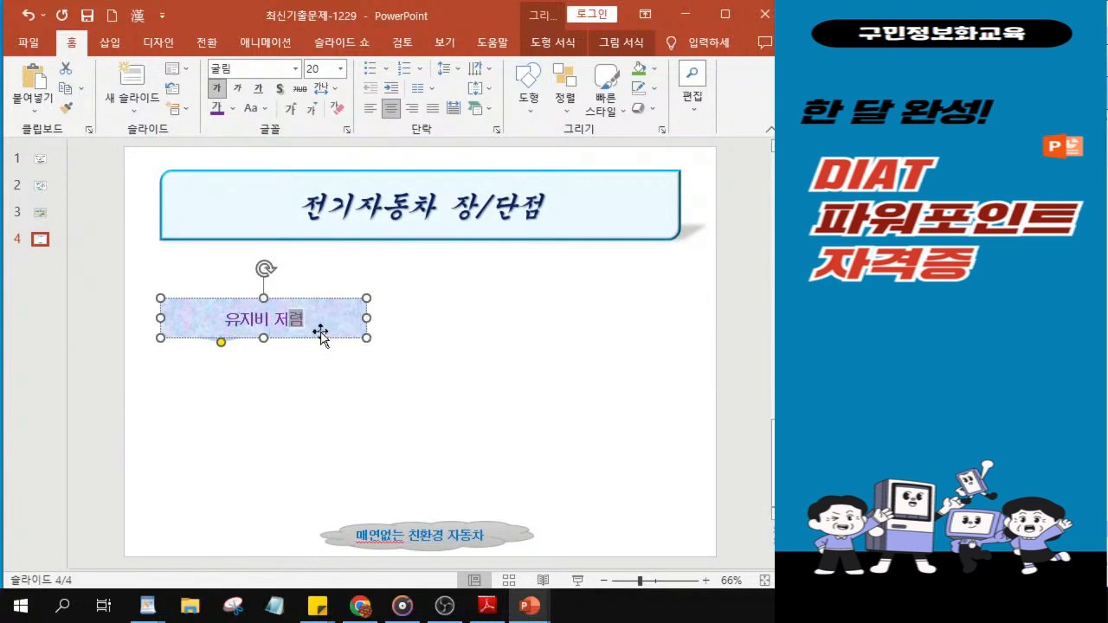
- Reduce the callout's height slightly and place two evenly spaced copies directly below it, aligned with the original
{"action": "left_click", "coordinate": [321, 334]}
{"action": "left_click_drag", "start_coordinate": [262, 338], "coordinate": [261, 335]}
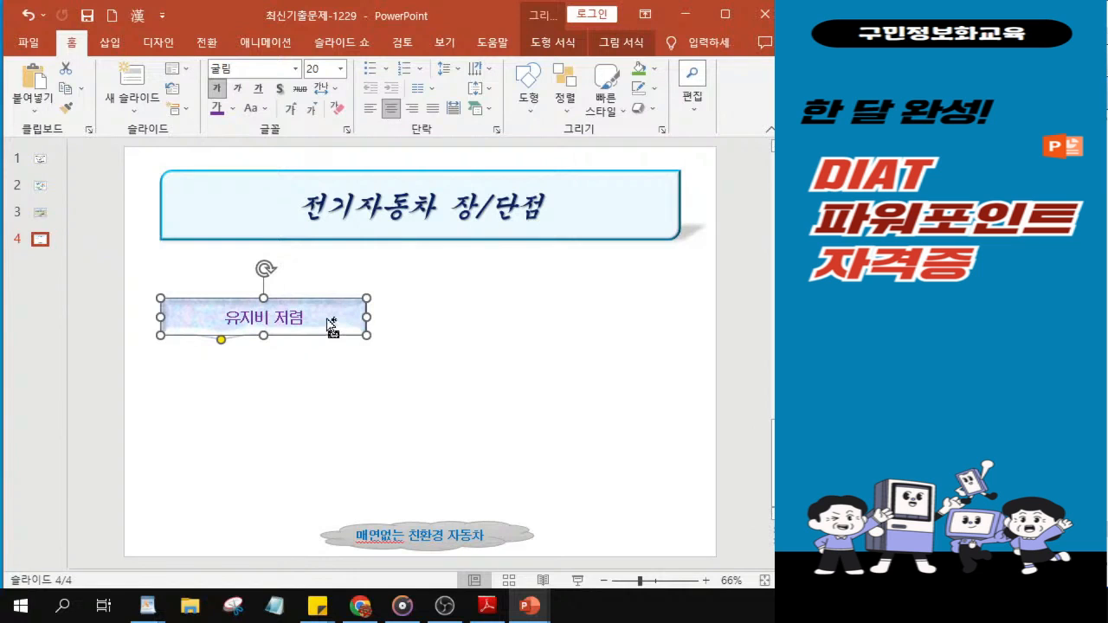
{"action": "left_click_drag", "start_coordinate": [330, 325], "coordinate": [336, 433]}
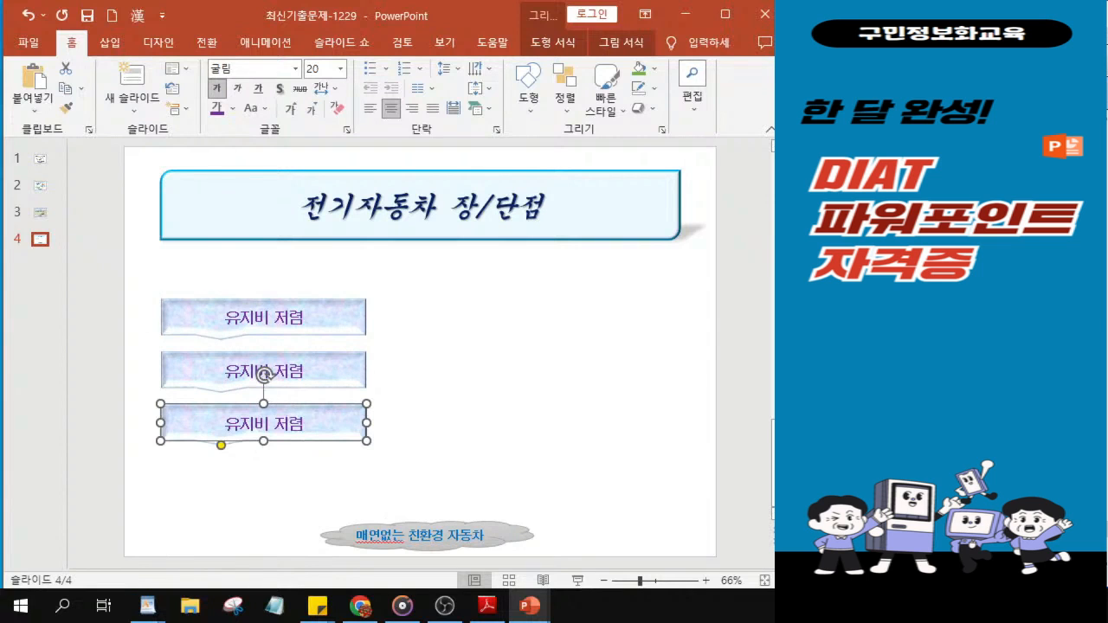
- Replace the text in the middle callout with 차량 소모품의 적은 교체
{"action": "scroll", "coordinate": [192, 381], "scroll_direction": "up", "scroll_amount": 4, "text": "ctrl"}
{"action": "left_click", "coordinate": [231, 273]}
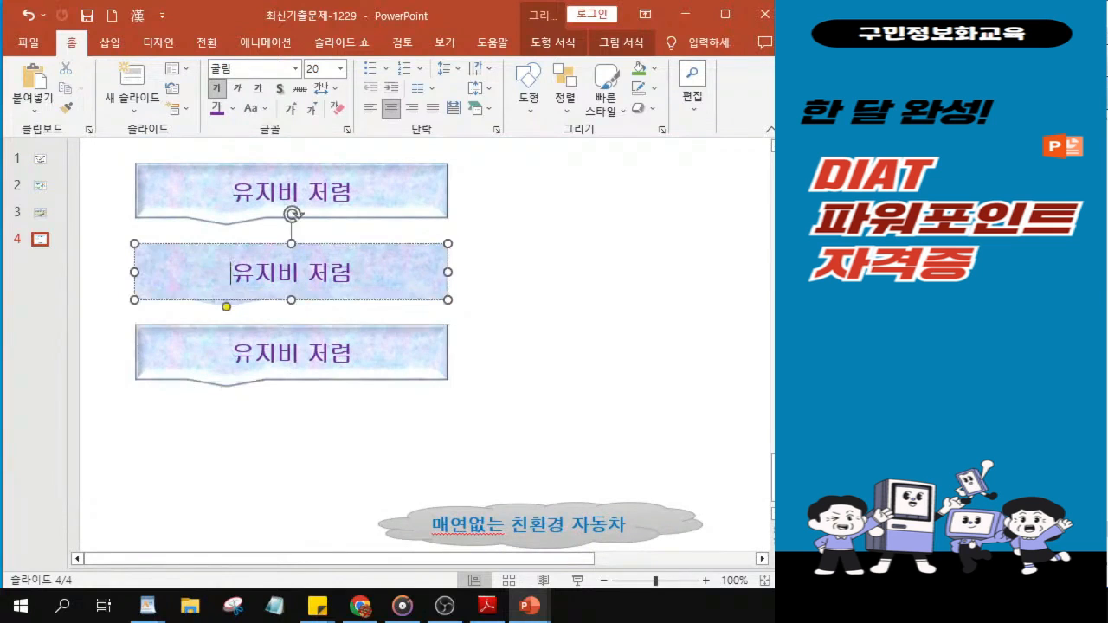
{"action": "scroll", "coordinate": [223, 277], "scroll_direction": "up", "scroll_amount": 2, "text": "ctrl"}
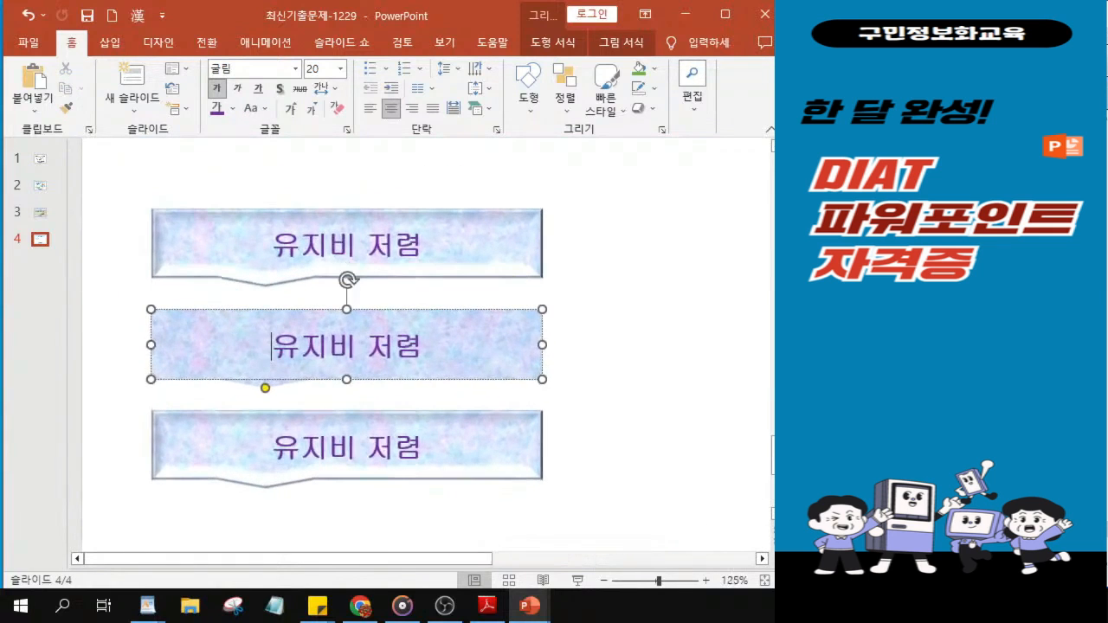
{"action": "left_click", "coordinate": [270, 344]}
{"action": "left_click", "coordinate": [271, 345]}
{"action": "mouse_move", "coordinate": [267, 347]}
{"action": "left_mouse_down"}
{"action": "mouse_move", "coordinate": [324, 344]}
{"action": "mouse_move", "coordinate": [270, 346]}
{"action": "left_mouse_up"}
{"action": "left_click", "coordinate": [270, 346]}
{"action": "key", "text": "Delete"}
{"action": "key", "text": "Delete"}
{"action": "key", "text": "Delete"}
{"action": "key", "text": "Delete"}
{"action": "key", "text": "Delete"}
{"action": "key", "text": "Delete"}
{"action": "type", "text": "차"}
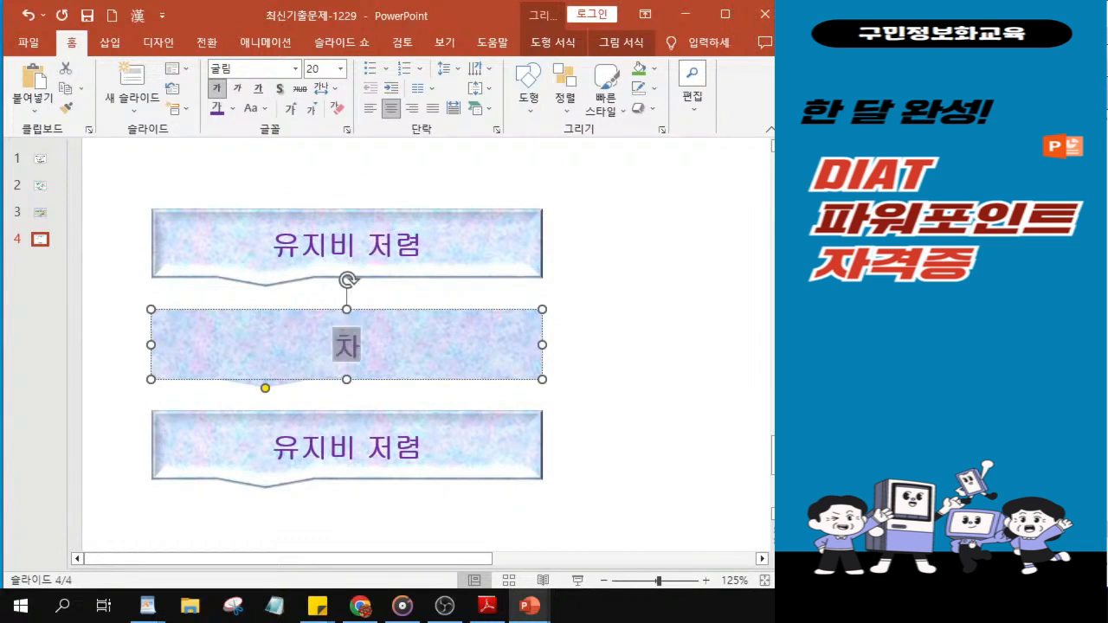
{"action": "type", "text": "랴ㅇ 소"}
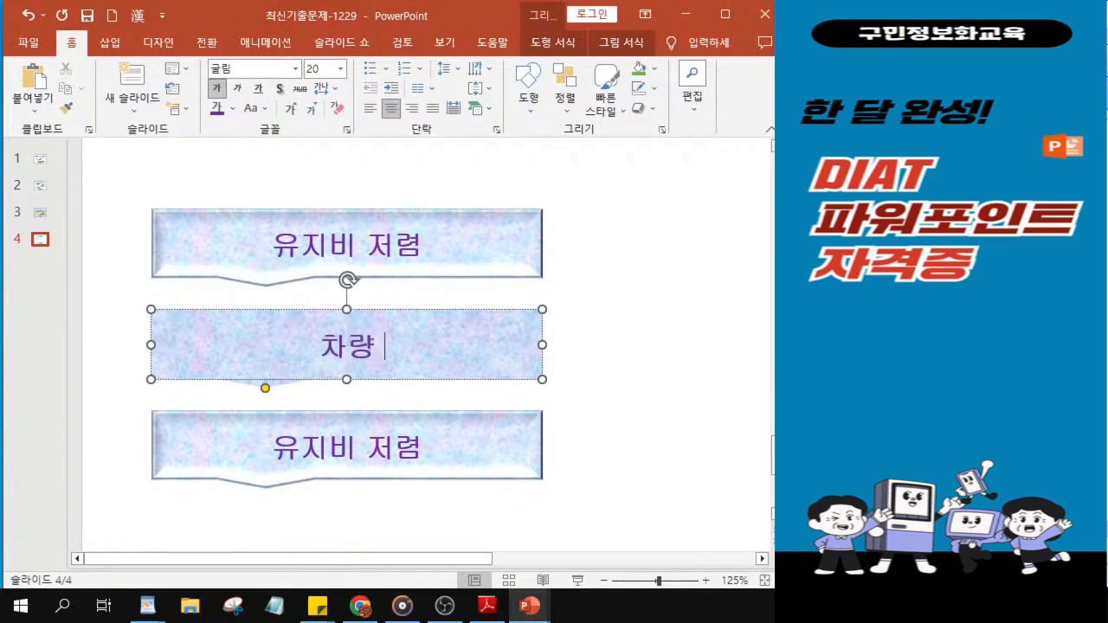
{"action": "type", "text": "모"}
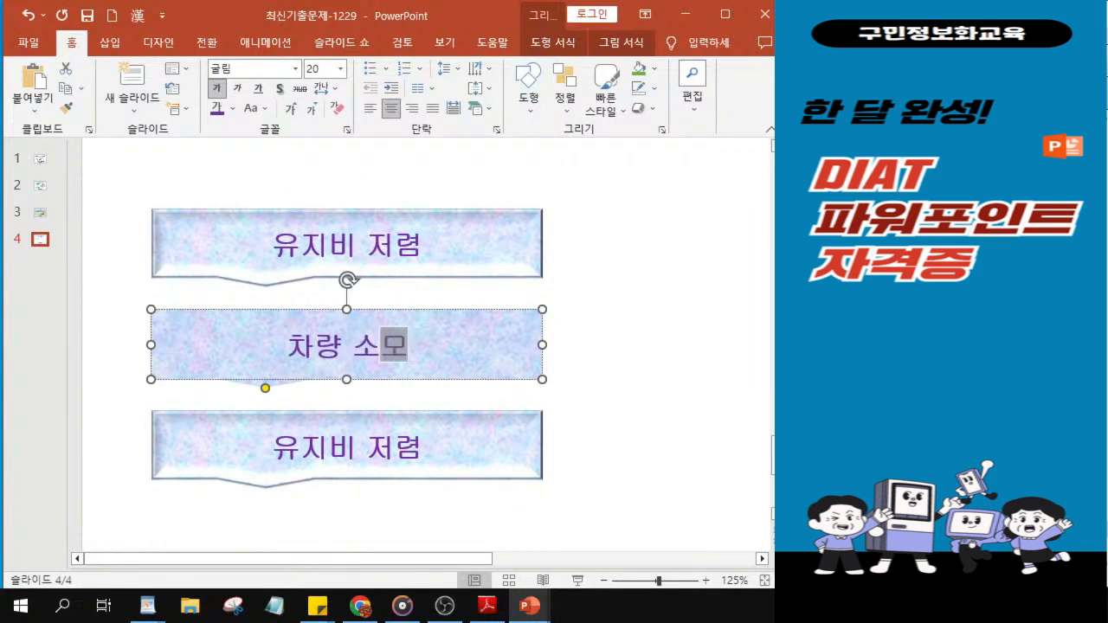
{"action": "type", "text": "품의"}
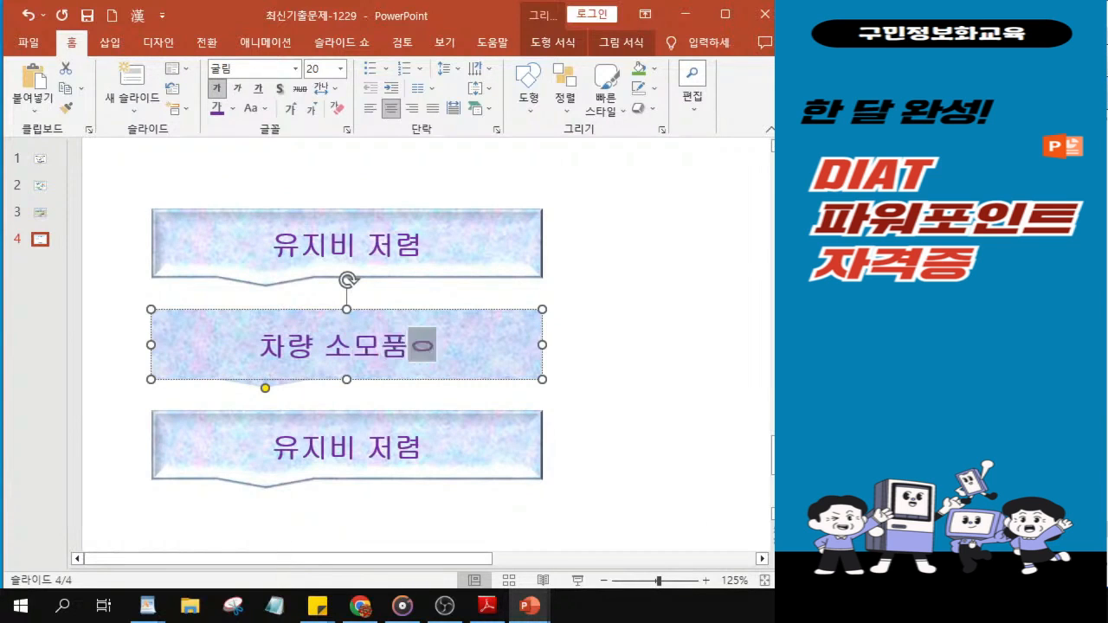
{"action": "type", "text": " 적"}
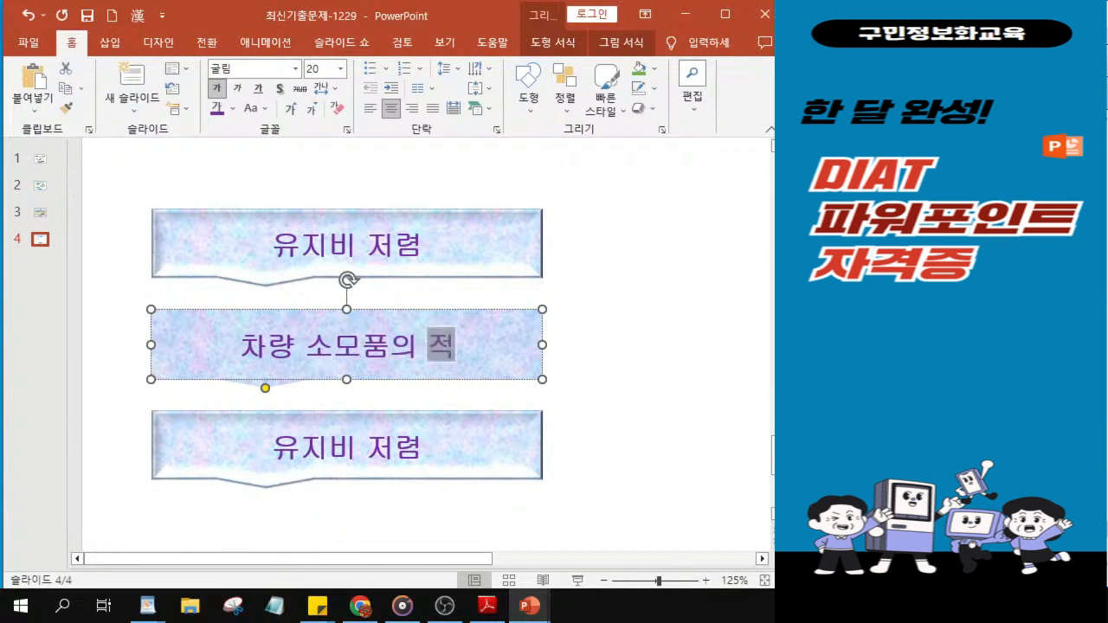
{"action": "type", "text": "은 교재"}
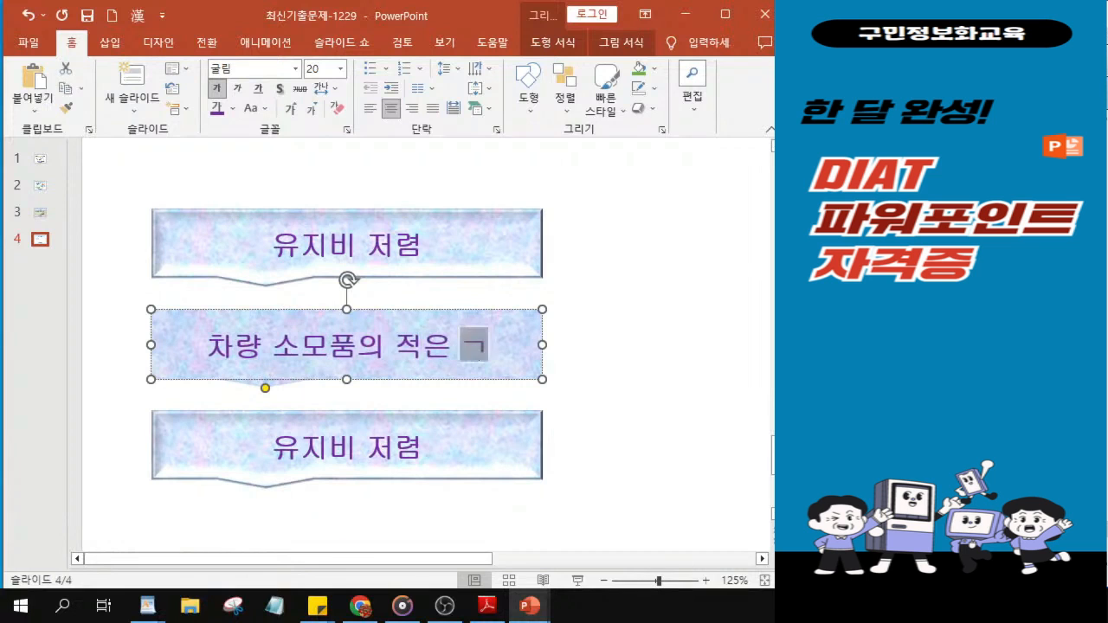
{"action": "key", "text": "BackSpace"}
{"action": "type", "text": "체"}
- Replace the text in the lowest callout with 주행 및 대기 중 소음 감소
{"action": "scroll", "coordinate": [231, 371], "scroll_direction": "up", "scroll_amount": 5}
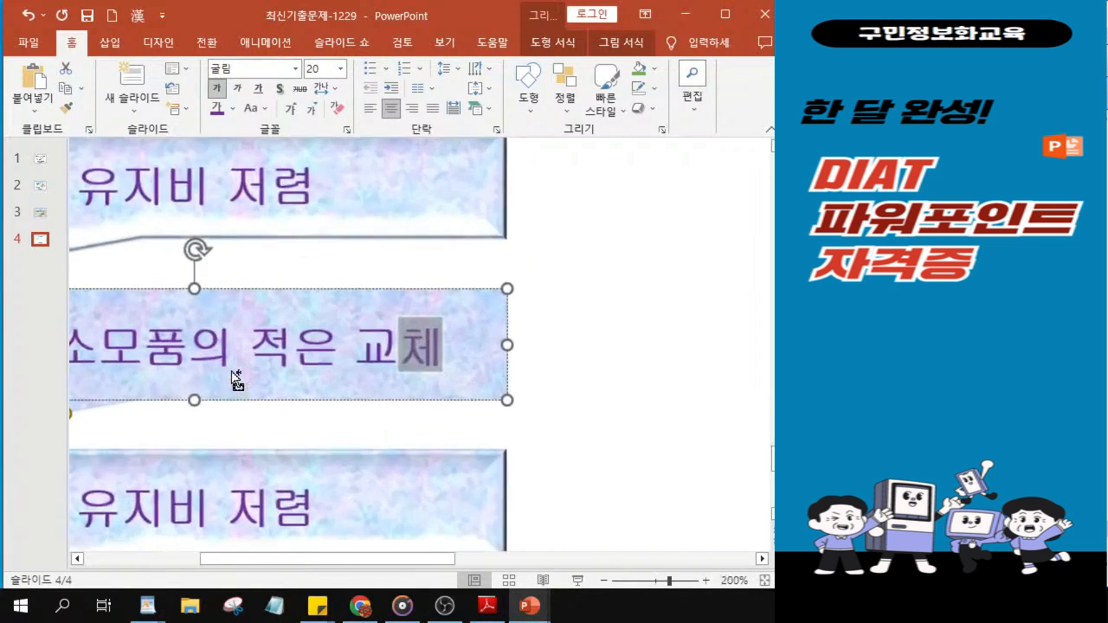
{"action": "left_click_drag", "start_coordinate": [430, 564], "coordinate": [346, 564]}
{"action": "left_click", "coordinate": [319, 511]}
{"action": "scroll", "coordinate": [372, 314], "scroll_direction": "down", "scroll_amount": 1}
{"action": "scroll", "coordinate": [371, 314], "scroll_direction": "up", "scroll_amount": 3}
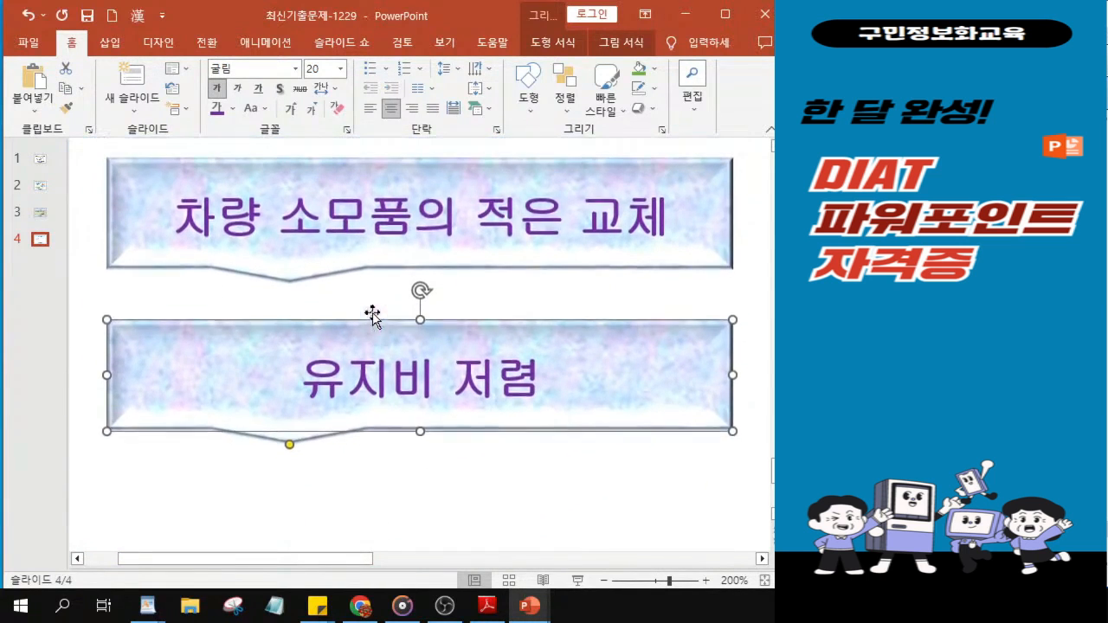
{"action": "left_click", "coordinate": [301, 431]}
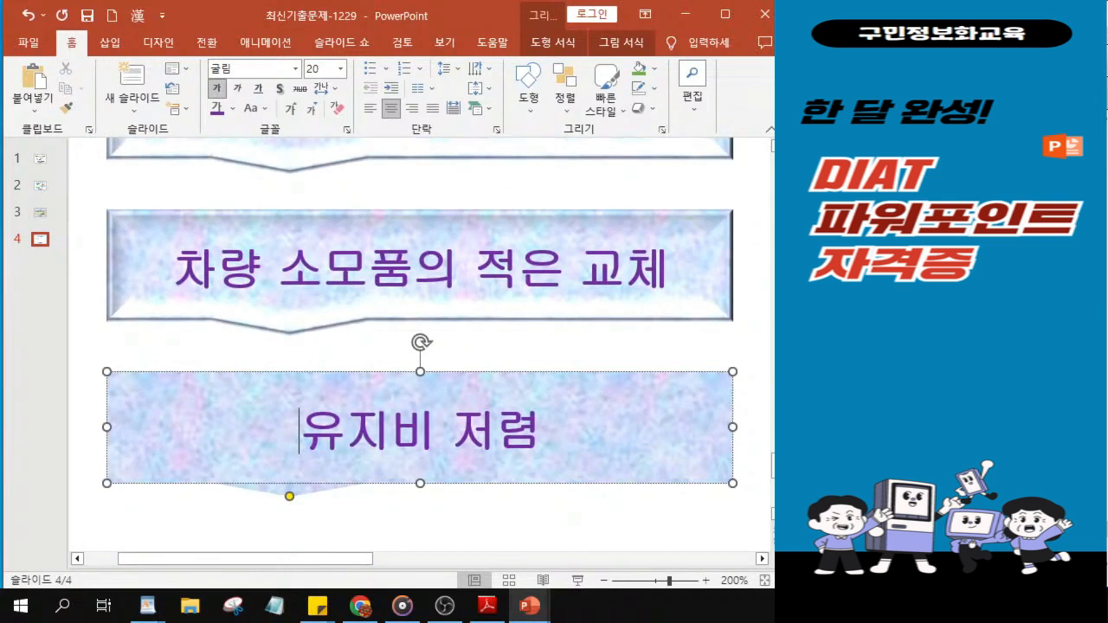
{"action": "key", "text": "Delete"}
{"action": "key", "text": "Delete"}
{"action": "key", "text": "Delete"}
{"action": "key", "text": "Delete"}
{"action": "key", "text": "Delete"}
{"action": "key", "text": "Delete"}
{"action": "type", "text": "주행"}
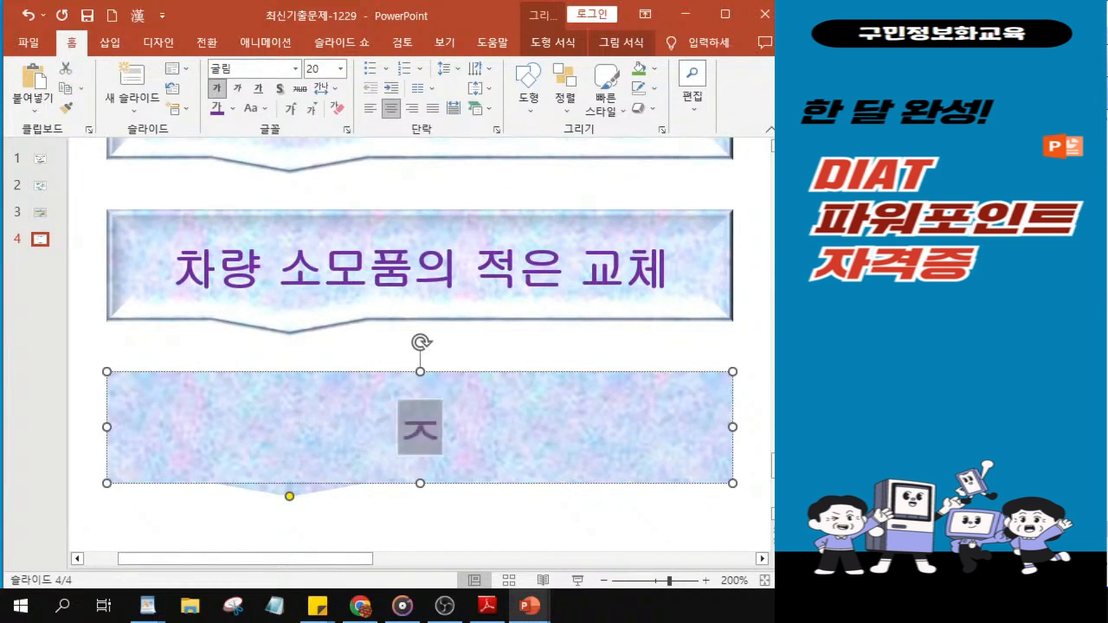
{"action": "type", "text": " 및 "}
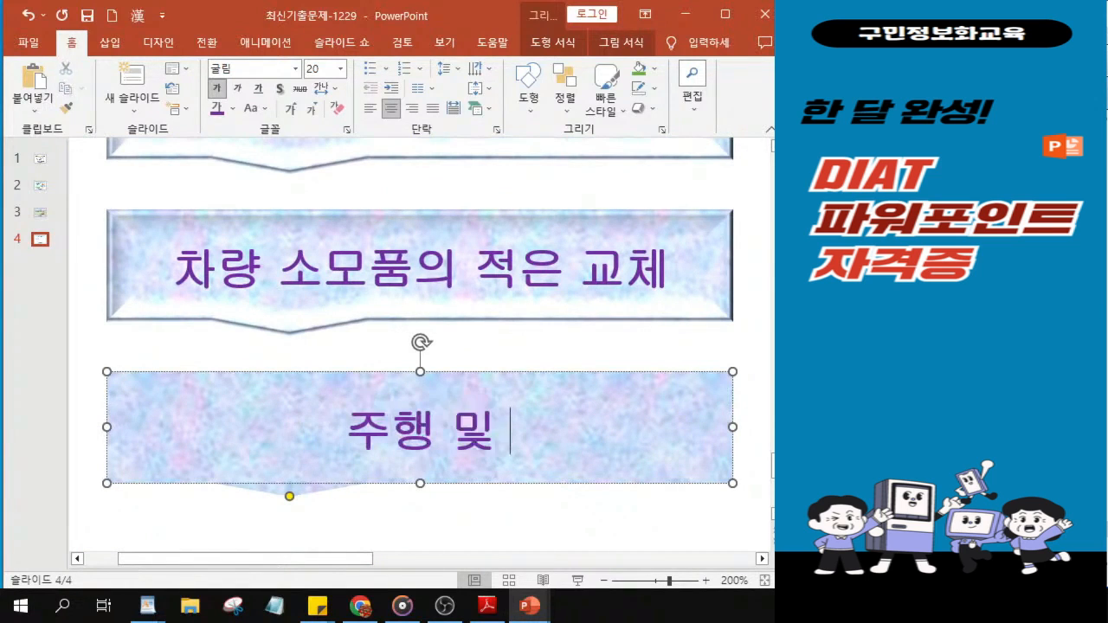
{"action": "type", "text": "대"}
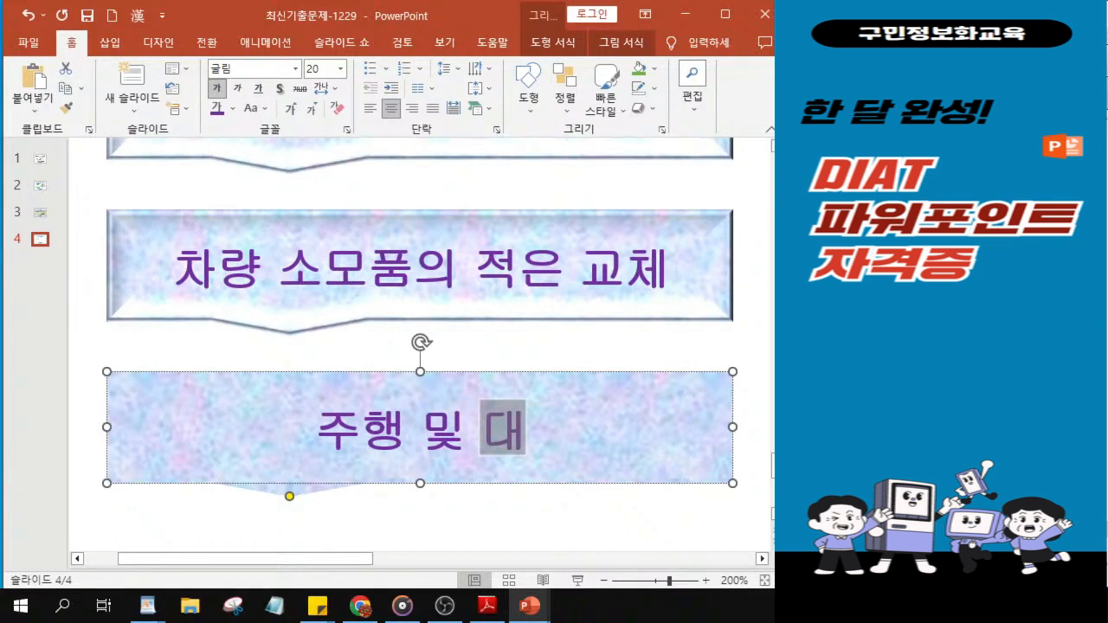
{"action": "type", "text": "기중"}
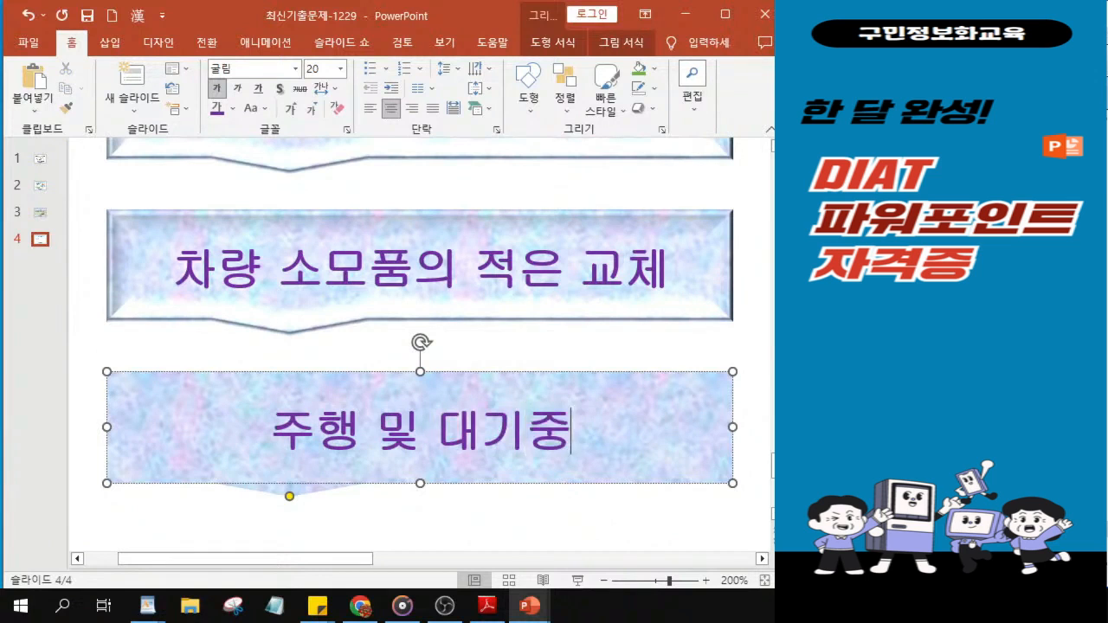
{"action": "key", "text": "Right"}
{"action": "key", "text": "Right"}
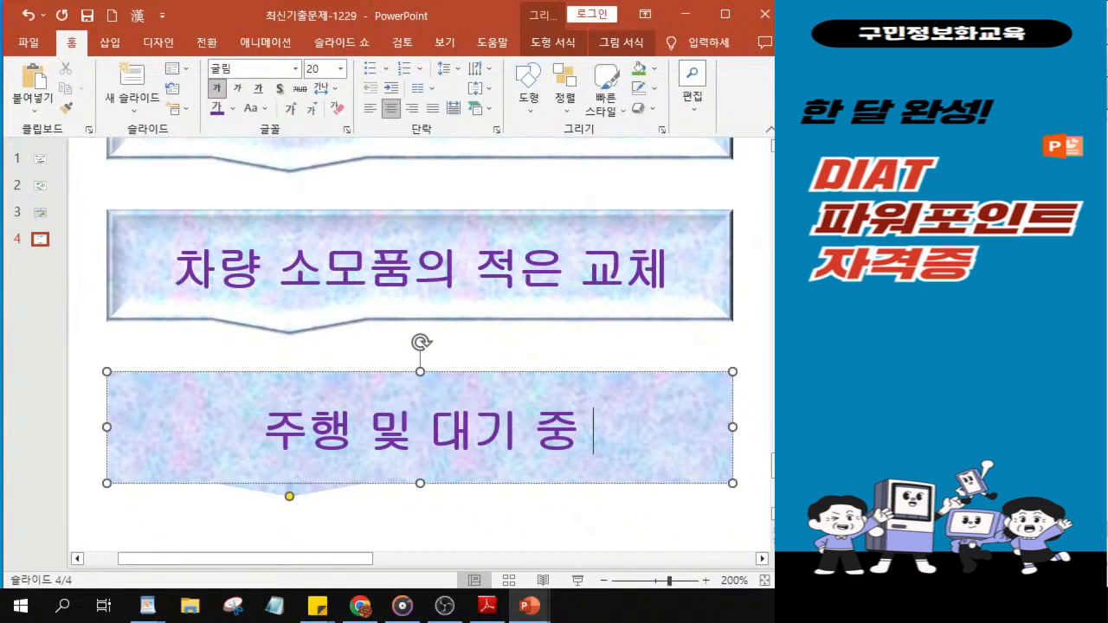
{"action": "type", "text": "소음 감ㅅ"}
{"action": "type", "text": "ㅗ"}
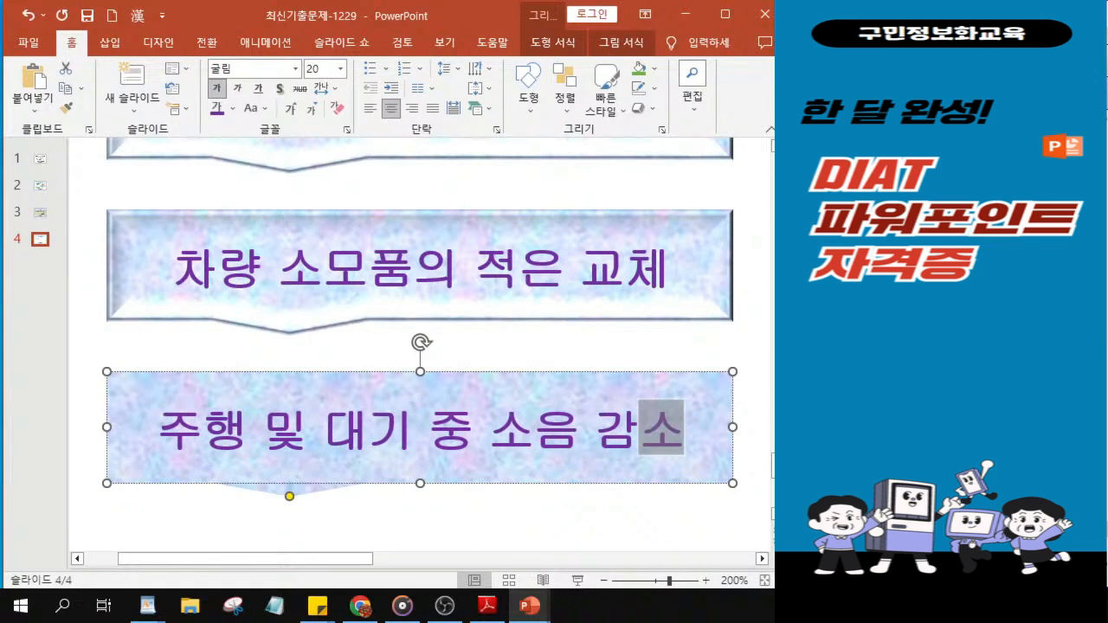
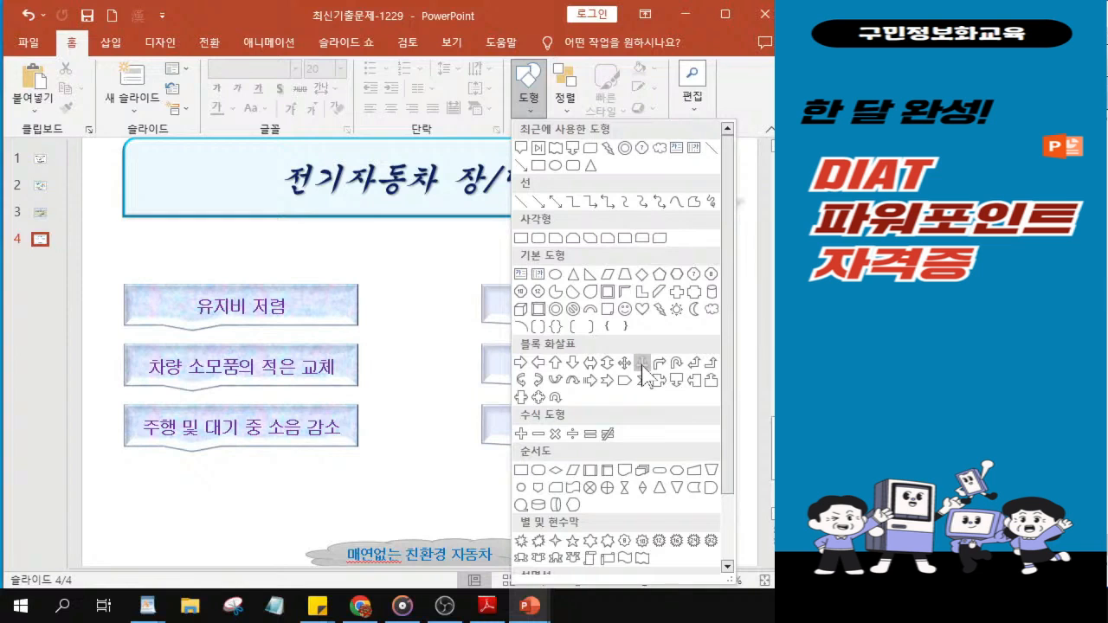
- Draw a left-right-up block arrow in the gap between the two callout stacks, level with the middle callouts
{"action": "left_click", "coordinate": [641, 363]}
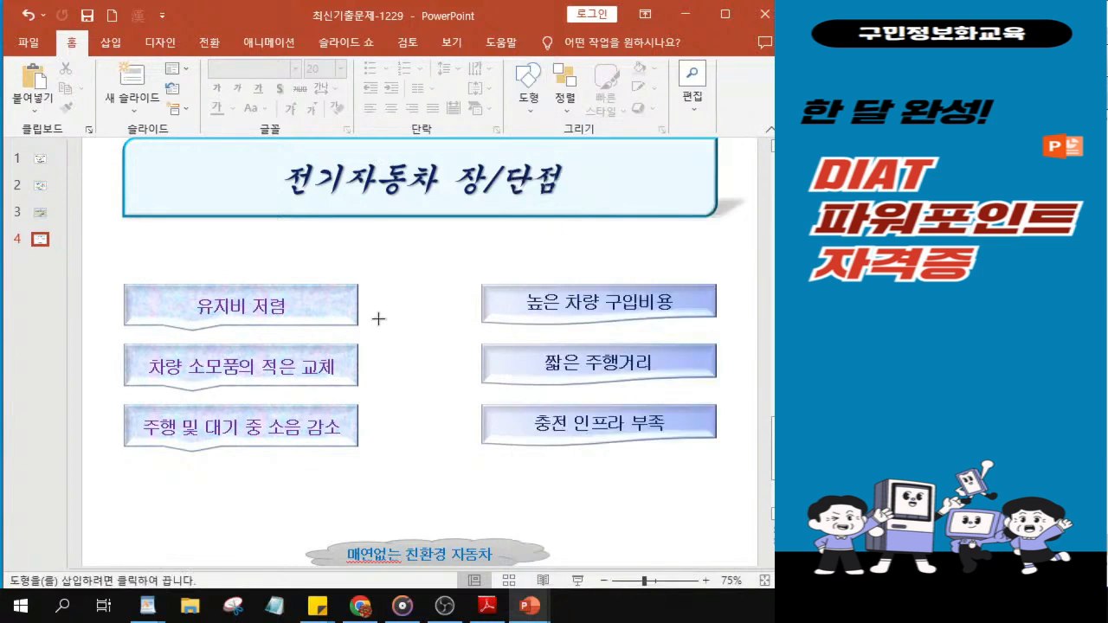
{"action": "mouse_move", "coordinate": [376, 323]}
{"action": "left_mouse_down"}
{"action": "mouse_move", "coordinate": [378, 349]}
{"action": "mouse_move", "coordinate": [481, 387]}
{"action": "mouse_move", "coordinate": [416, 378]}
{"action": "mouse_move", "coordinate": [475, 357]}
{"action": "left_mouse_up"}
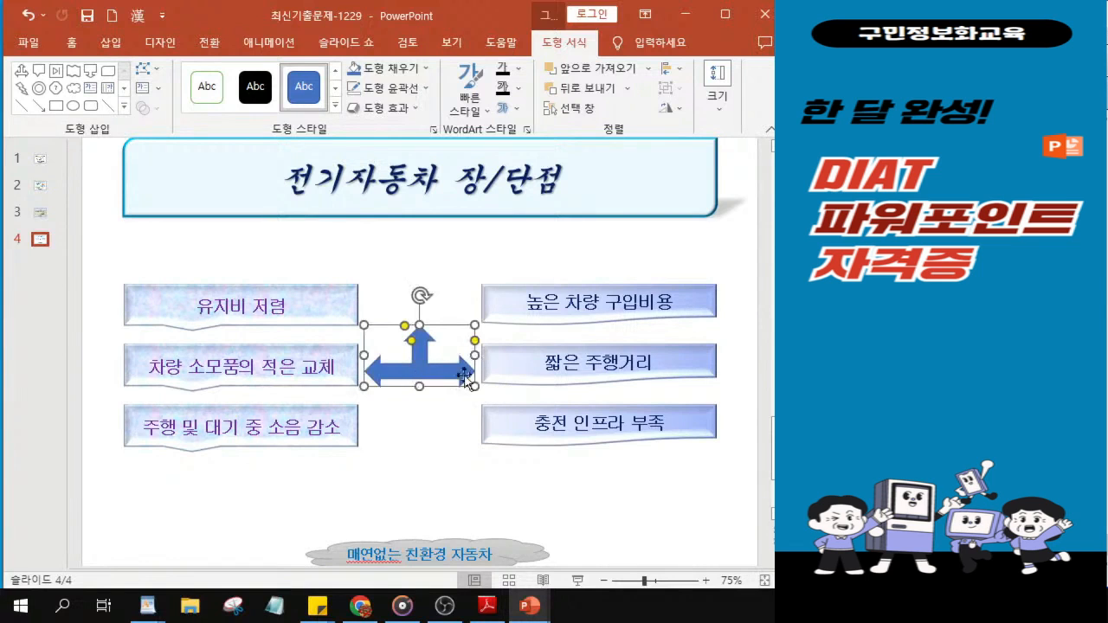
{"action": "left_click_drag", "start_coordinate": [425, 374], "coordinate": [425, 374]}
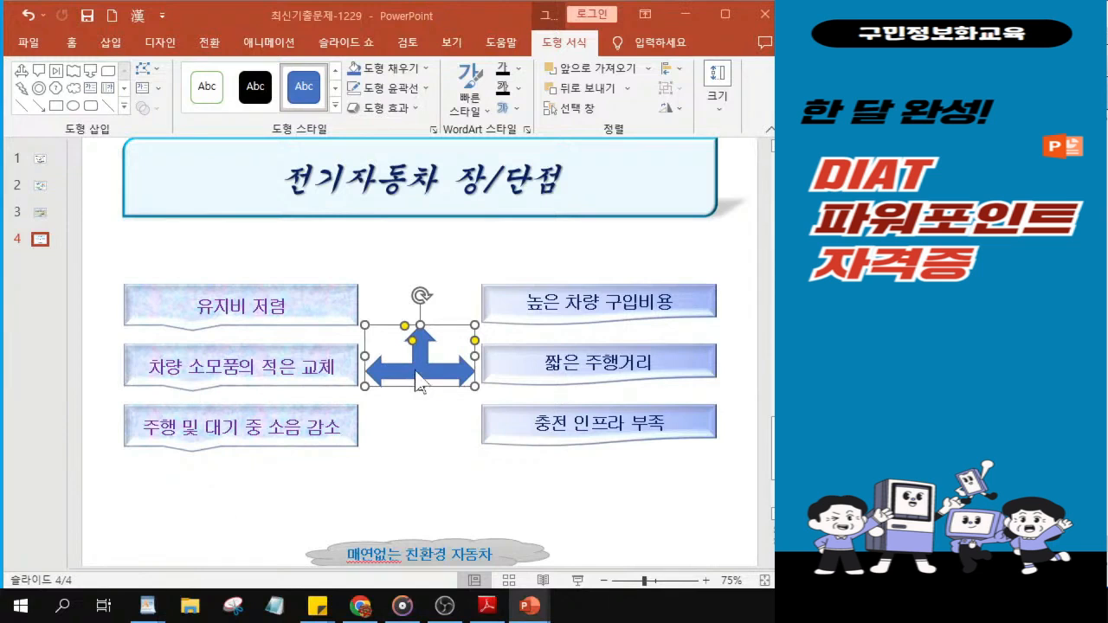
{"action": "key", "text": "ctrl"}
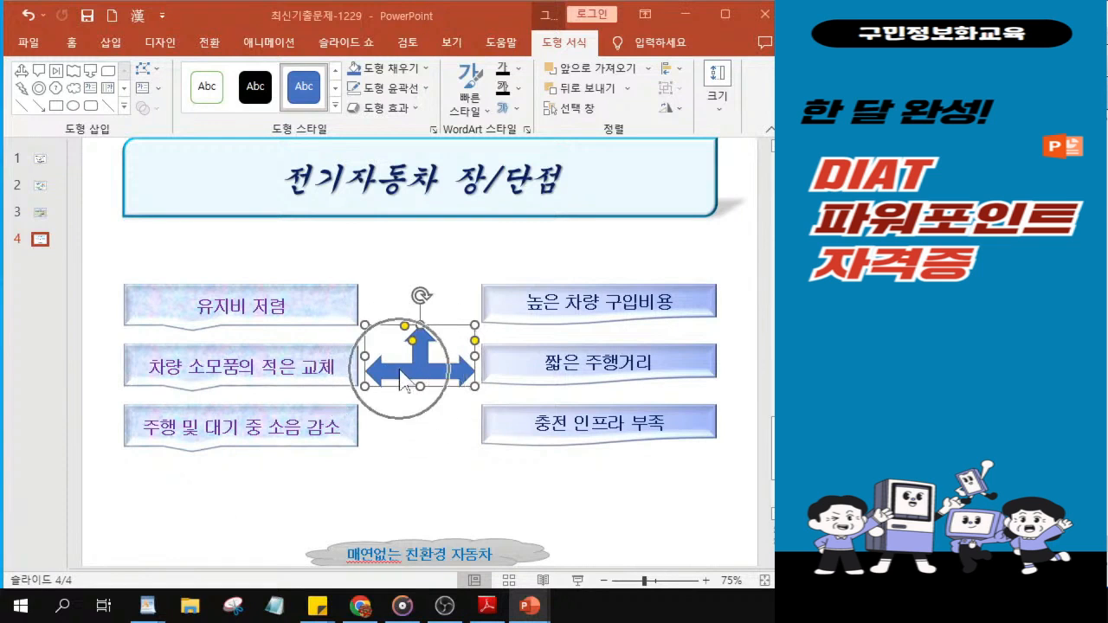
- Fill the three-way arrow with the standard green and apply the light Linear Up gradient variation
{"action": "left_click", "coordinate": [390, 69]}
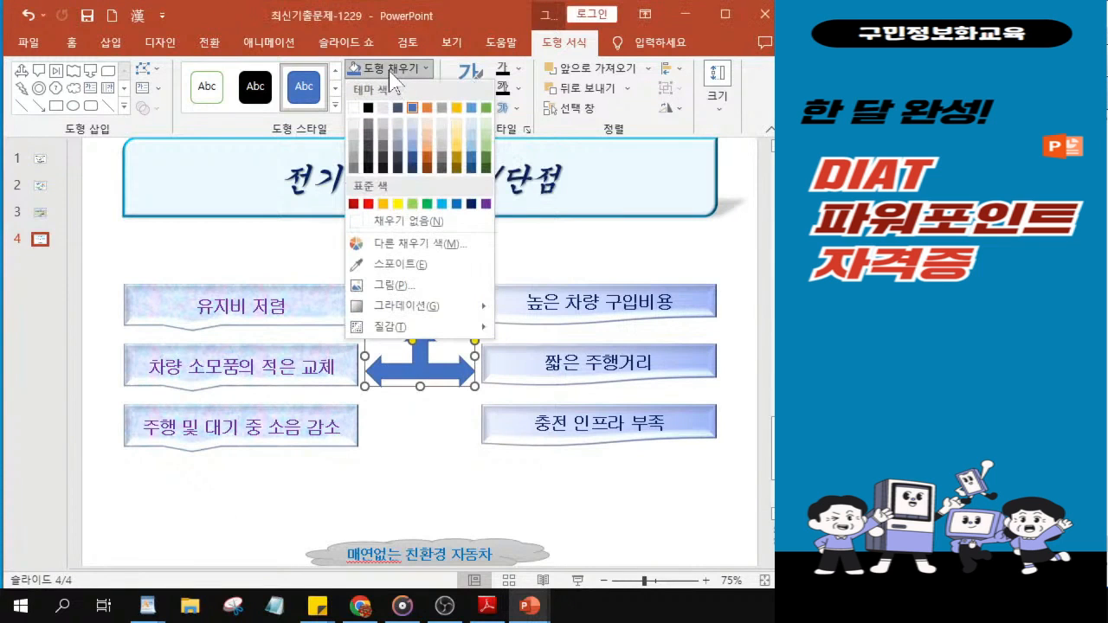
{"action": "left_click", "coordinate": [427, 205]}
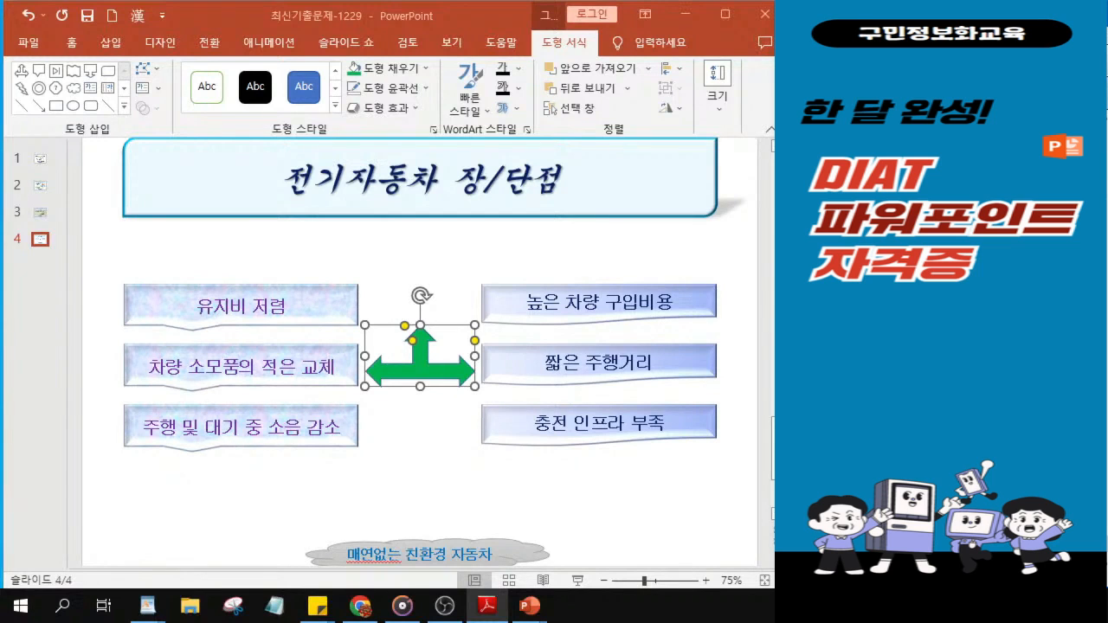
{"action": "left_click", "coordinate": [386, 73]}
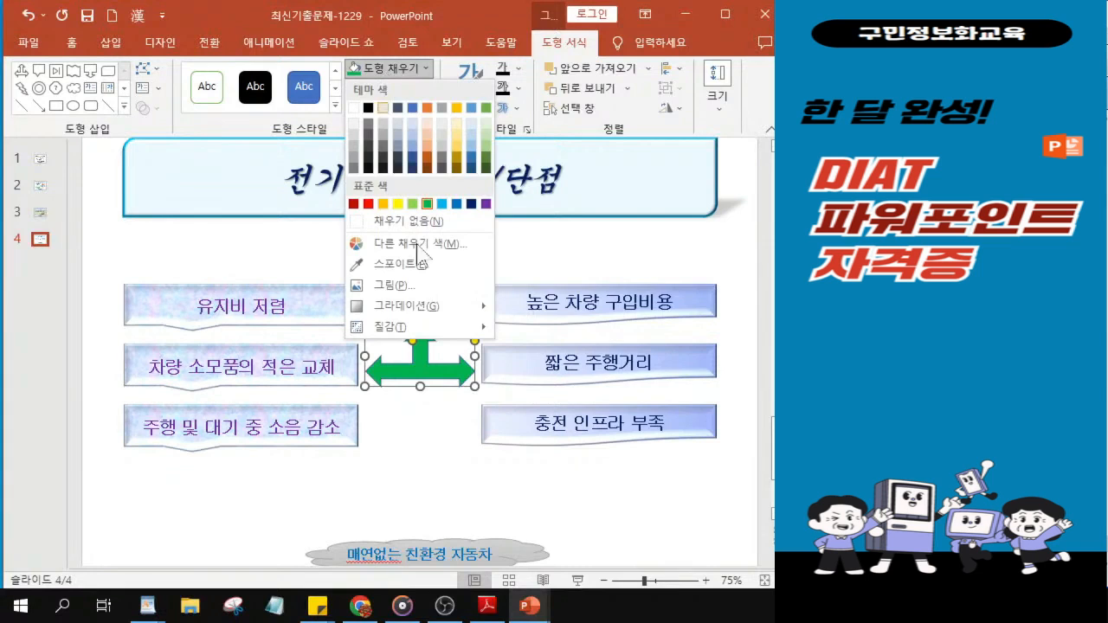
{"action": "mouse_move", "coordinate": [435, 311]}
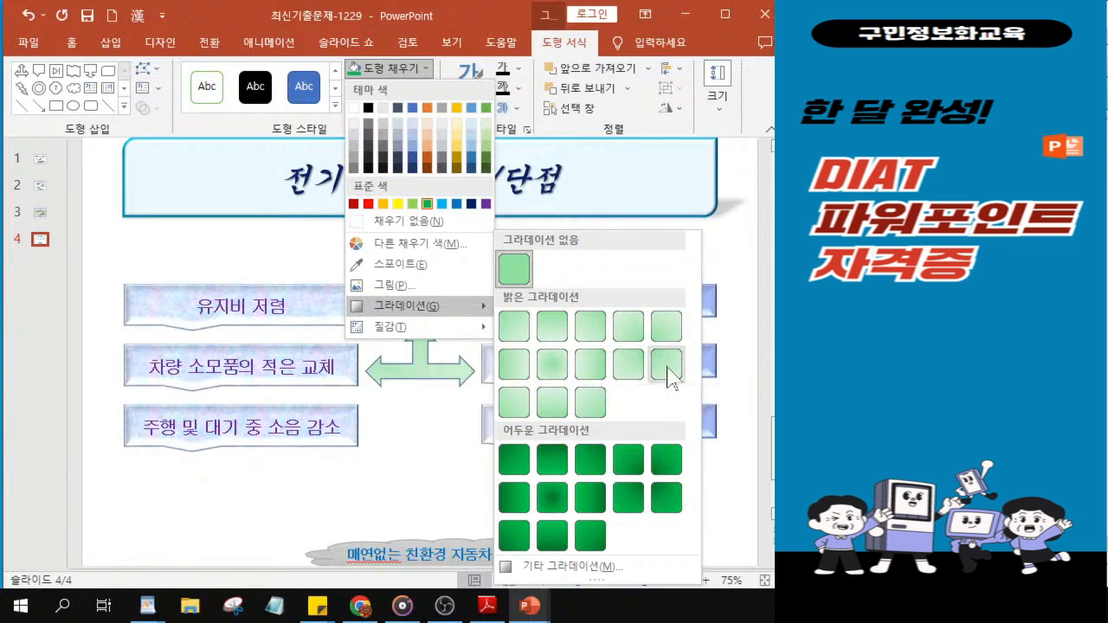
{"action": "left_click", "coordinate": [550, 403]}
- Remove the three-way arrow's outline and apply the first reflection variation, a tight reflection touching the shape
{"action": "left_click", "coordinate": [386, 90]}
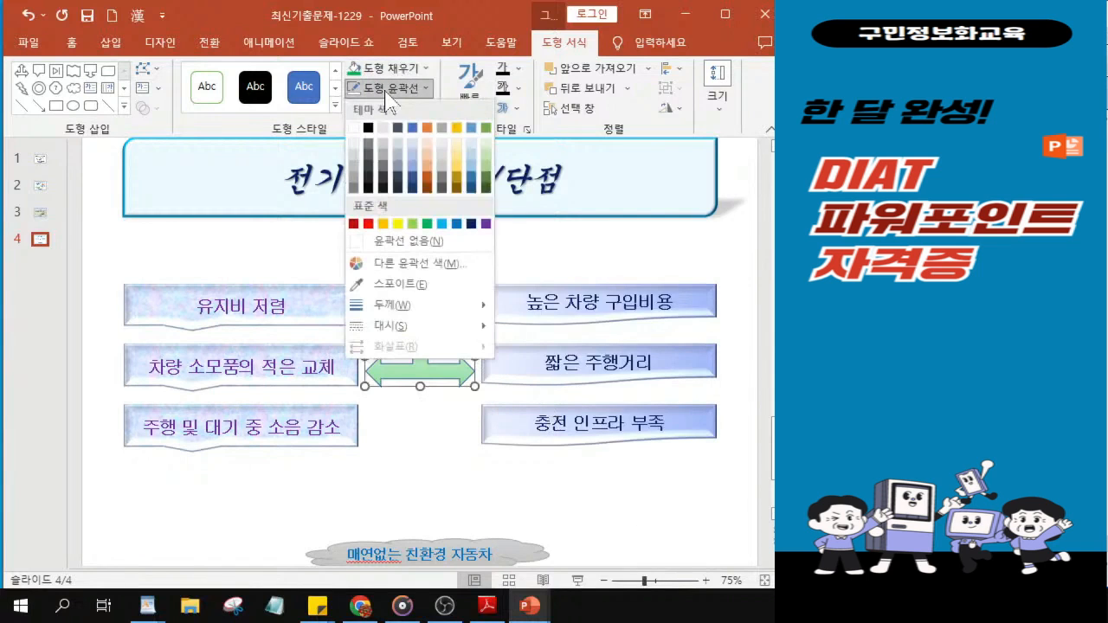
{"action": "left_click", "coordinate": [395, 246]}
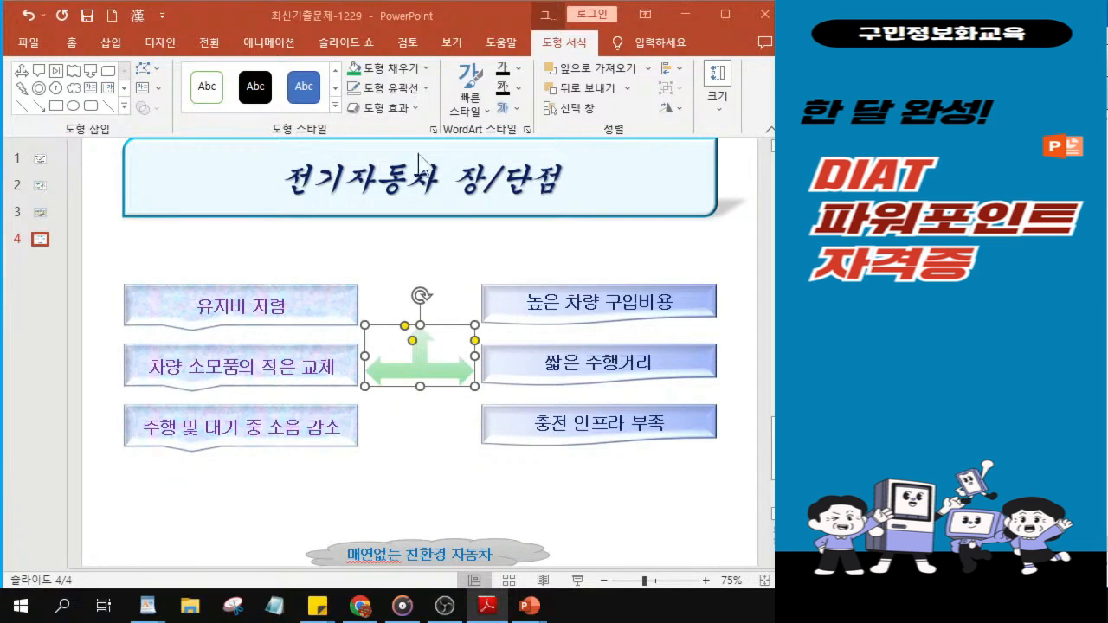
{"action": "left_click", "coordinate": [382, 108]}
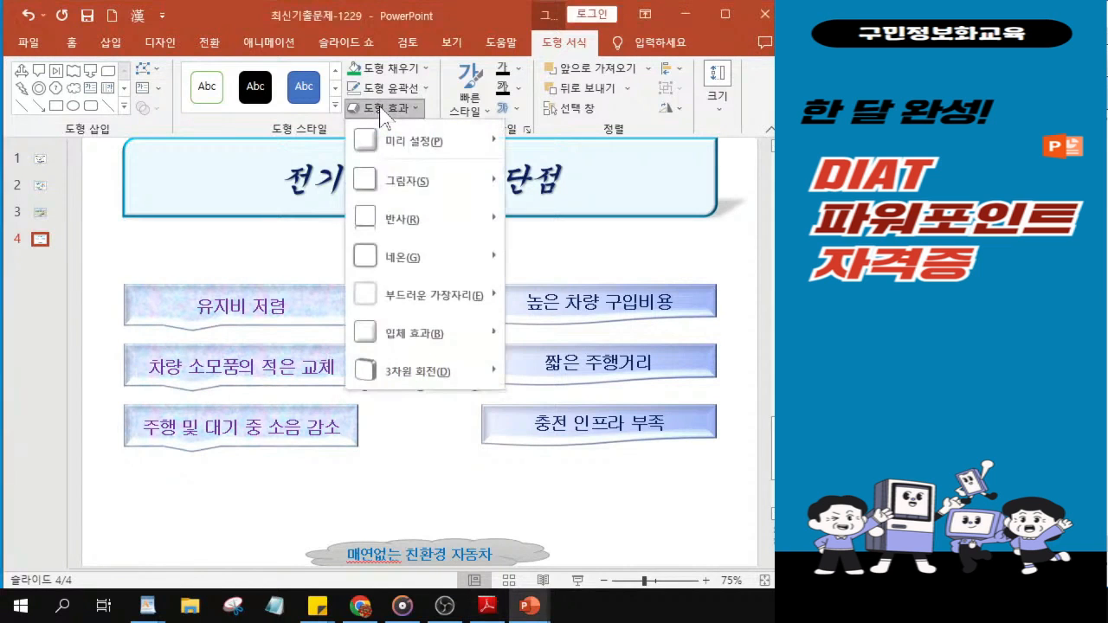
{"action": "mouse_move", "coordinate": [407, 239]}
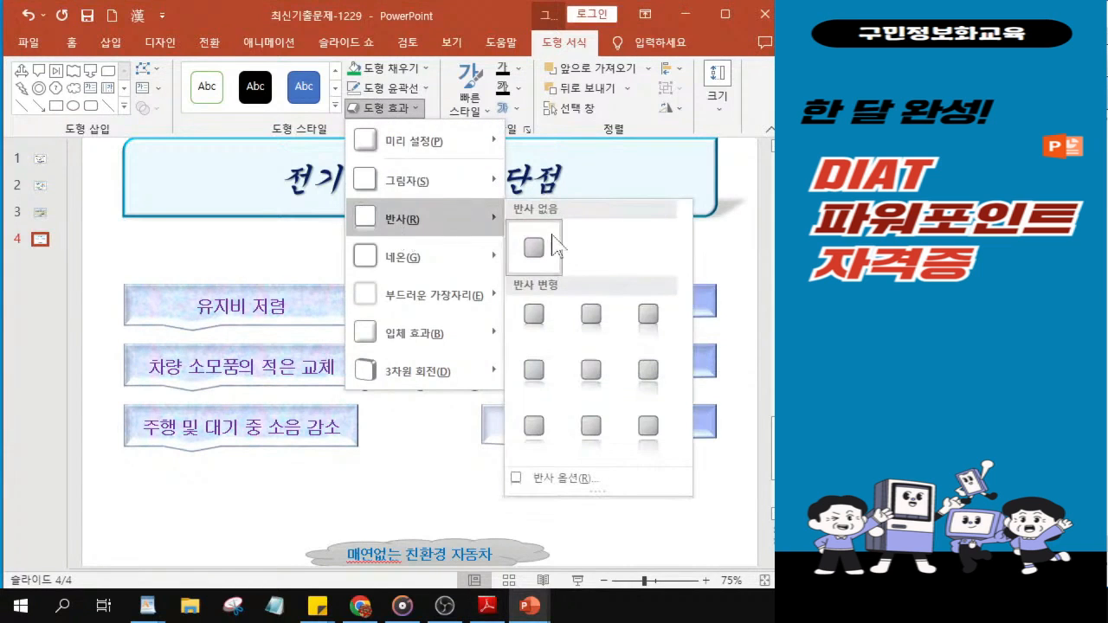
{"action": "left_click", "coordinate": [536, 319]}
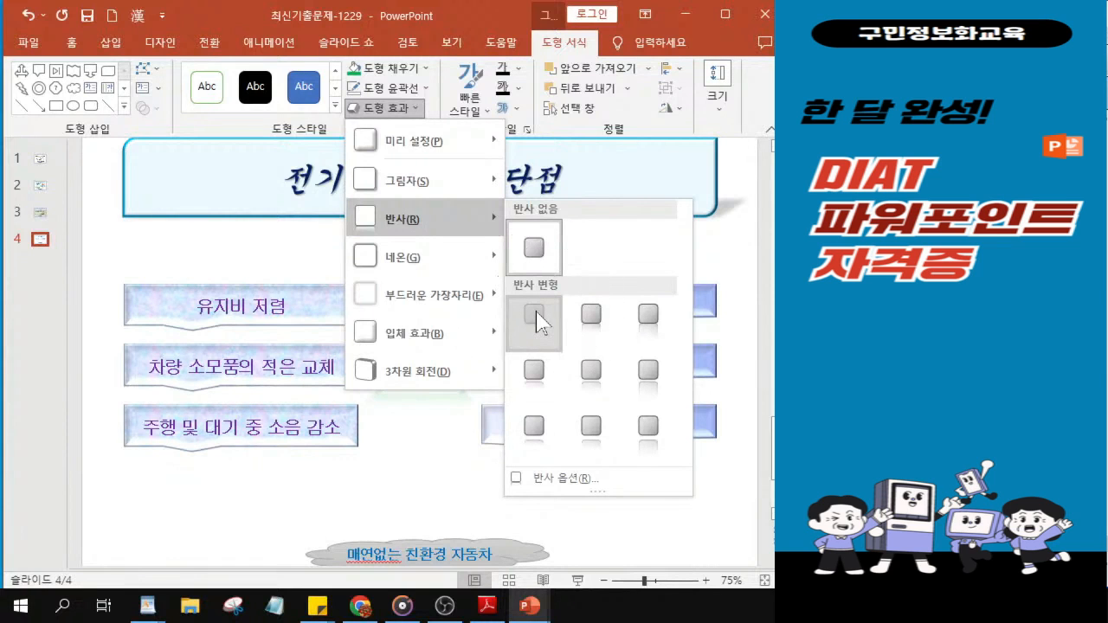
{"action": "left_click", "coordinate": [537, 320]}
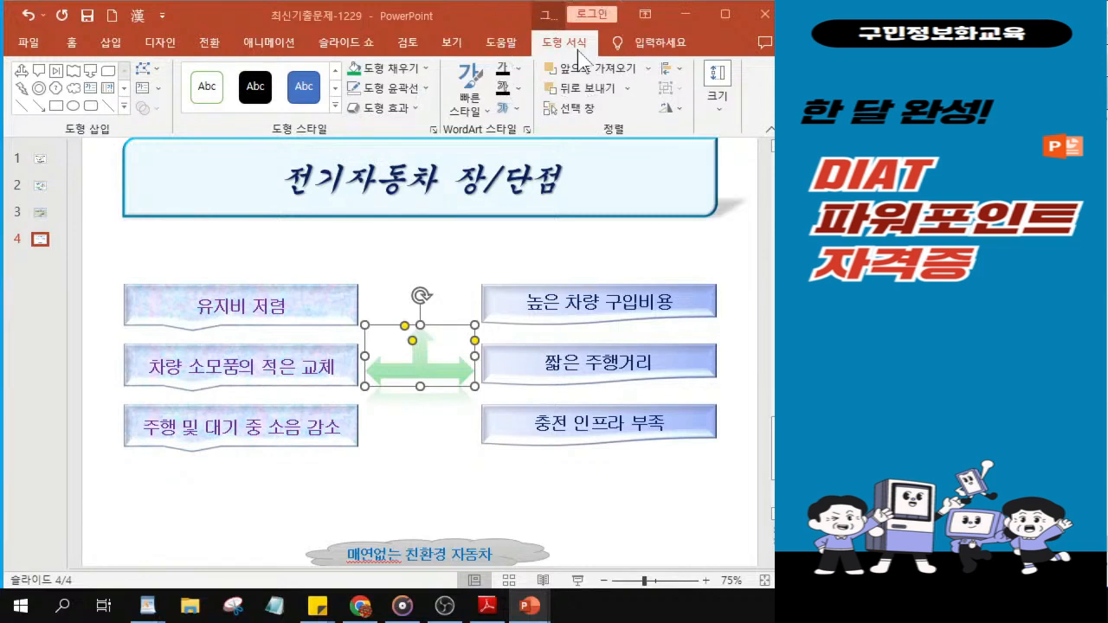
- Draw a plaque shape as wide as the three-way arrow below it, just above the grey cloud-shaped footer
{"action": "left_click", "coordinate": [124, 109]}
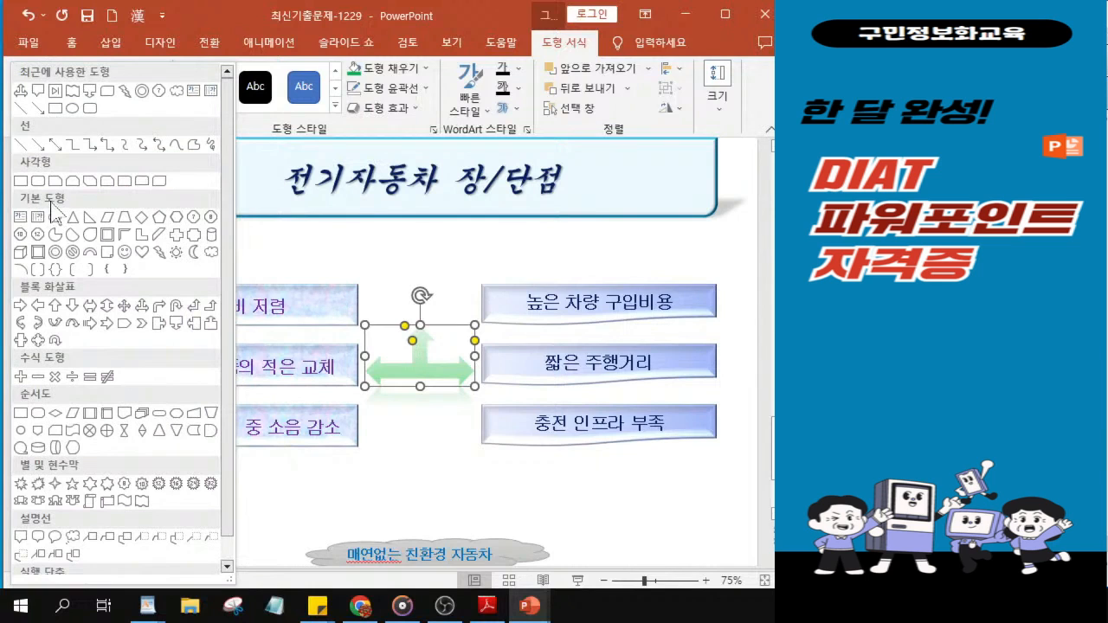
{"action": "left_click", "coordinate": [193, 236]}
{"action": "left_click", "coordinate": [193, 237]}
{"action": "left_click", "coordinate": [194, 236]}
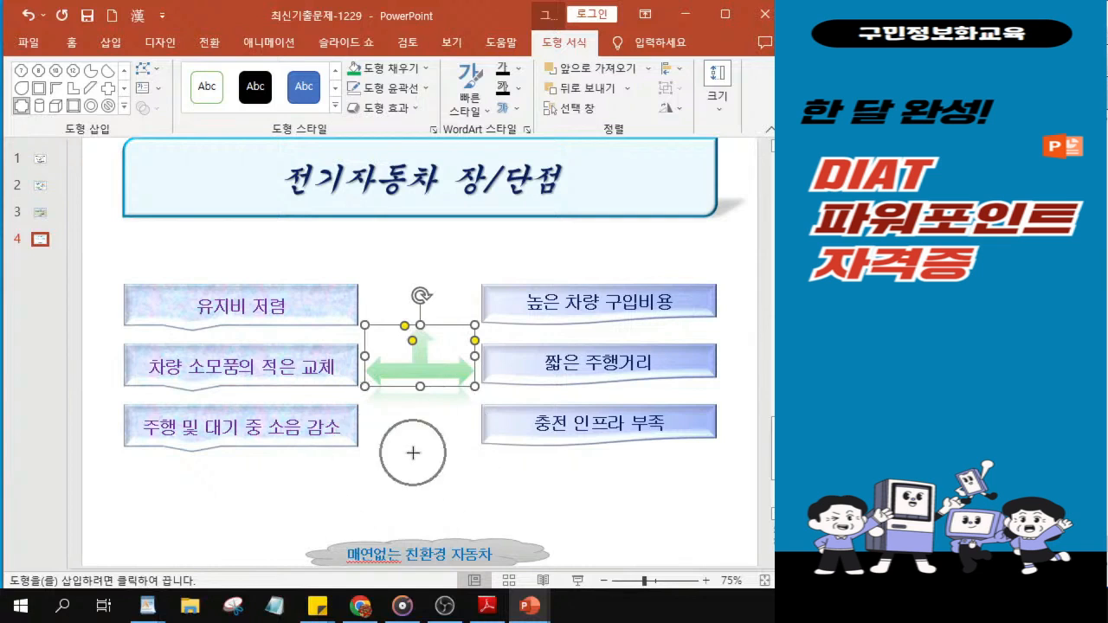
{"action": "mouse_move", "coordinate": [365, 426]}
{"action": "left_mouse_down"}
{"action": "mouse_move", "coordinate": [469, 511]}
{"action": "mouse_move", "coordinate": [475, 532]}
{"action": "left_mouse_up"}
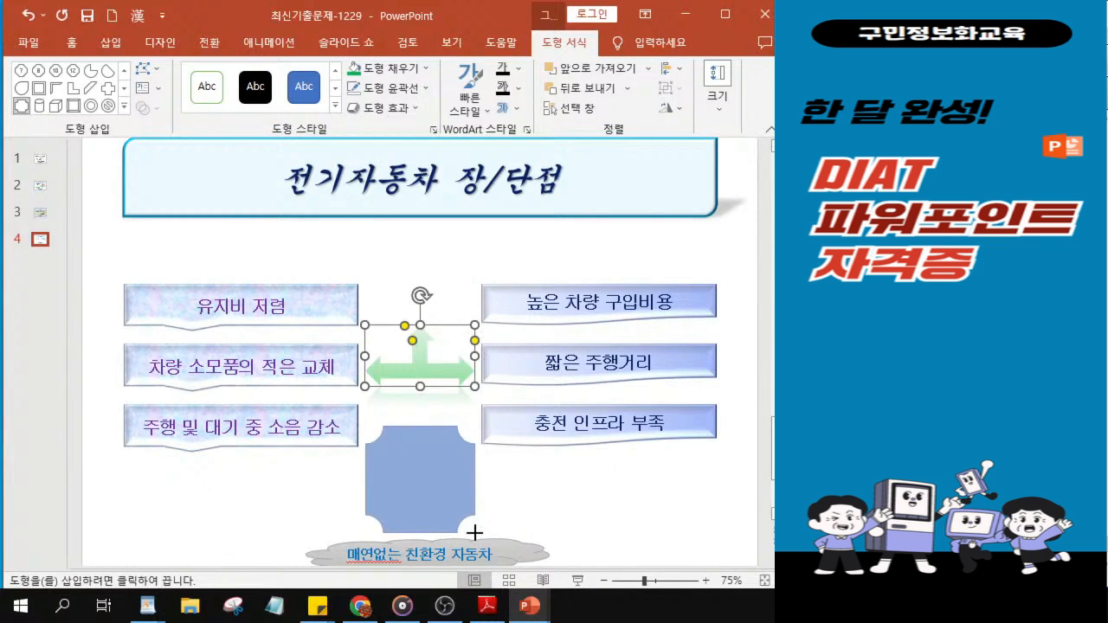
- Finish the plaque shape above the grey cloud footer and fill it with the picture file 그림3
{"action": "left_click_drag", "start_coordinate": [474, 533], "coordinate": [474, 531]}
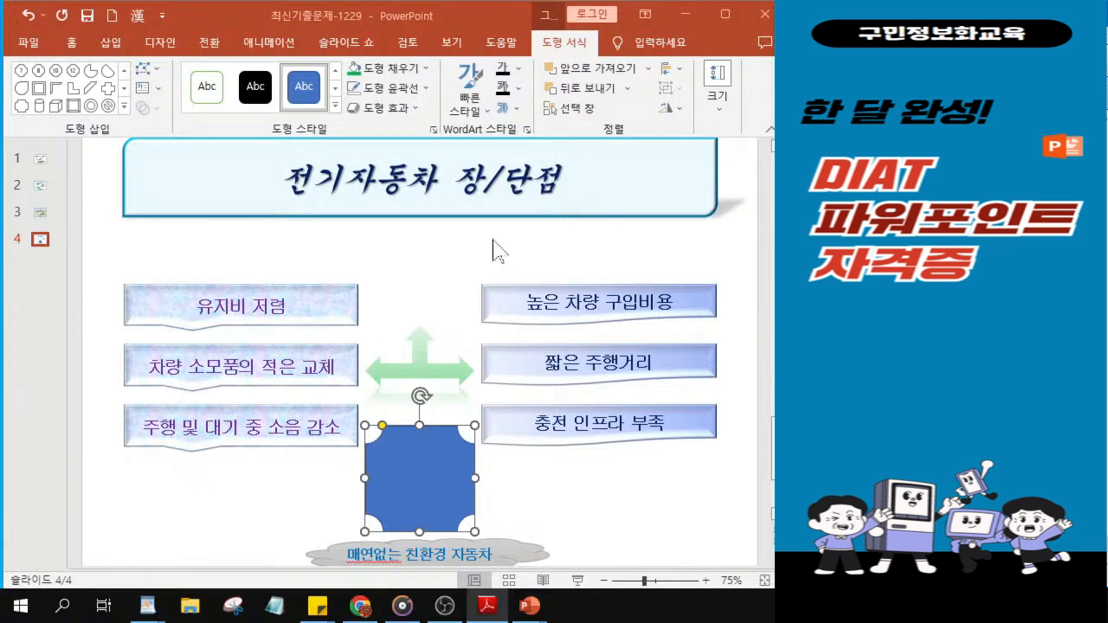
{"action": "left_click", "coordinate": [416, 73]}
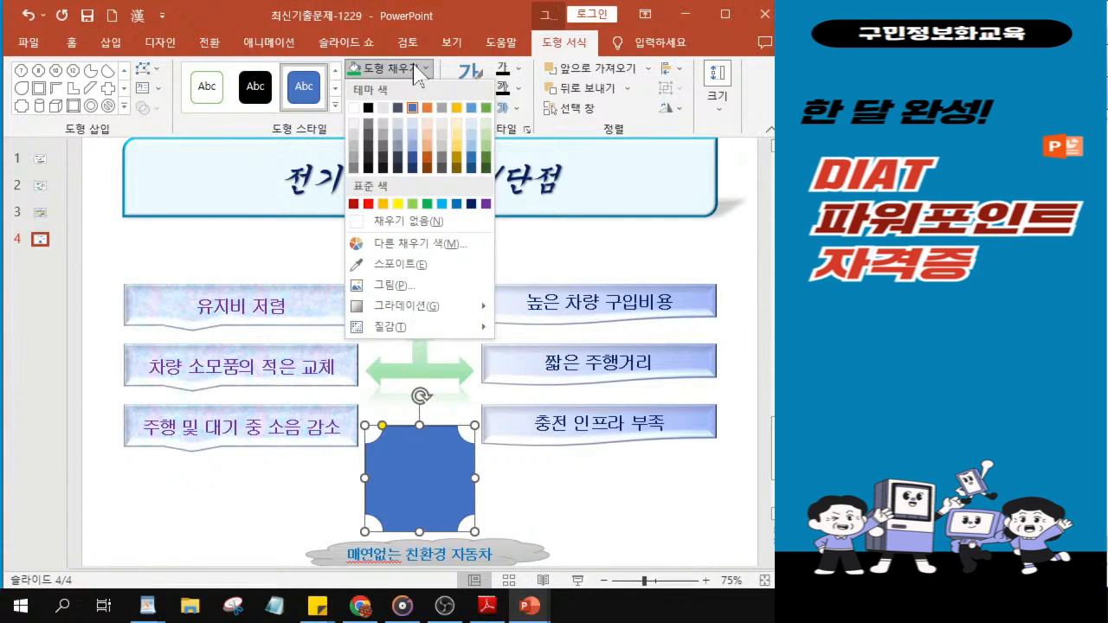
{"action": "left_click", "coordinate": [386, 289]}
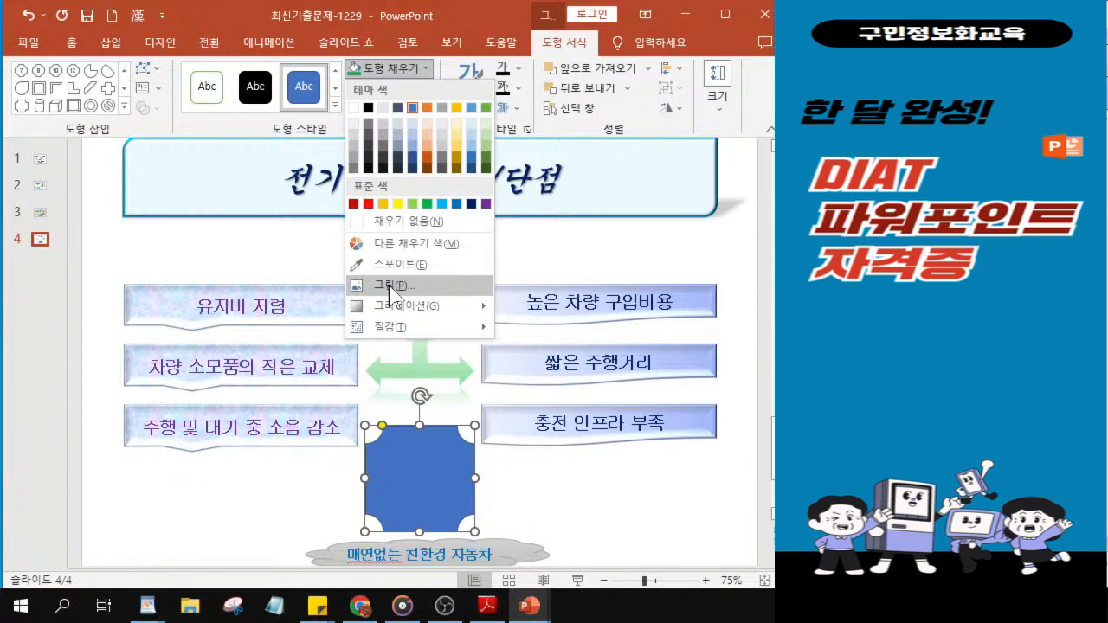
{"action": "left_click", "coordinate": [388, 288]}
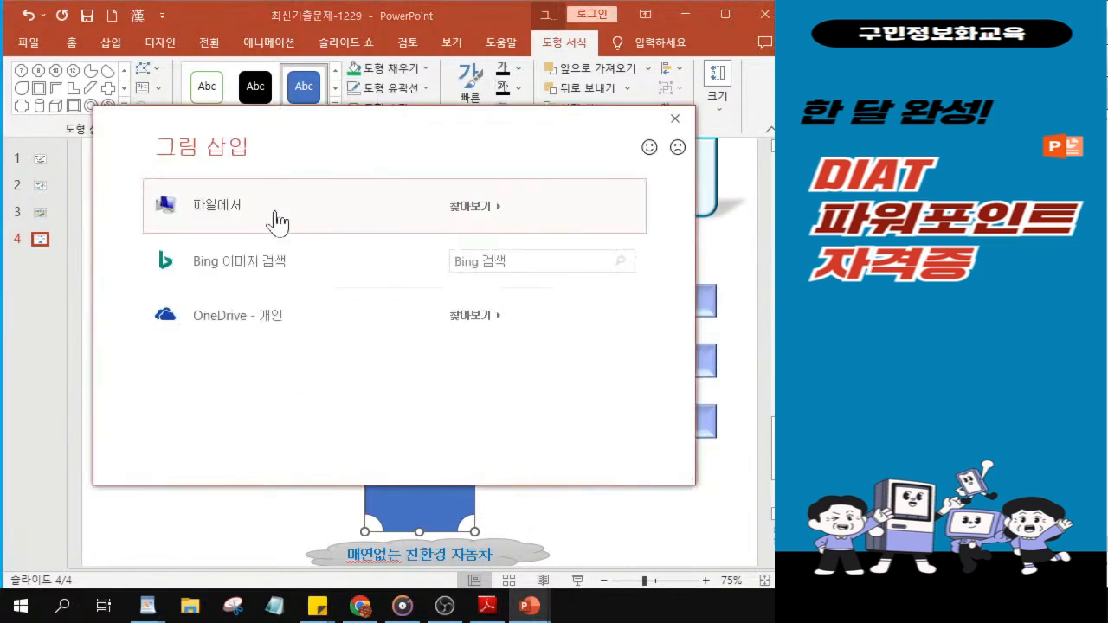
{"action": "key", "text": "ctrl"}
{"action": "key", "text": "ctrl"}
{"action": "key", "text": "ctrl"}
{"action": "key", "text": "ctrl"}
{"action": "key", "text": "ctrl"}
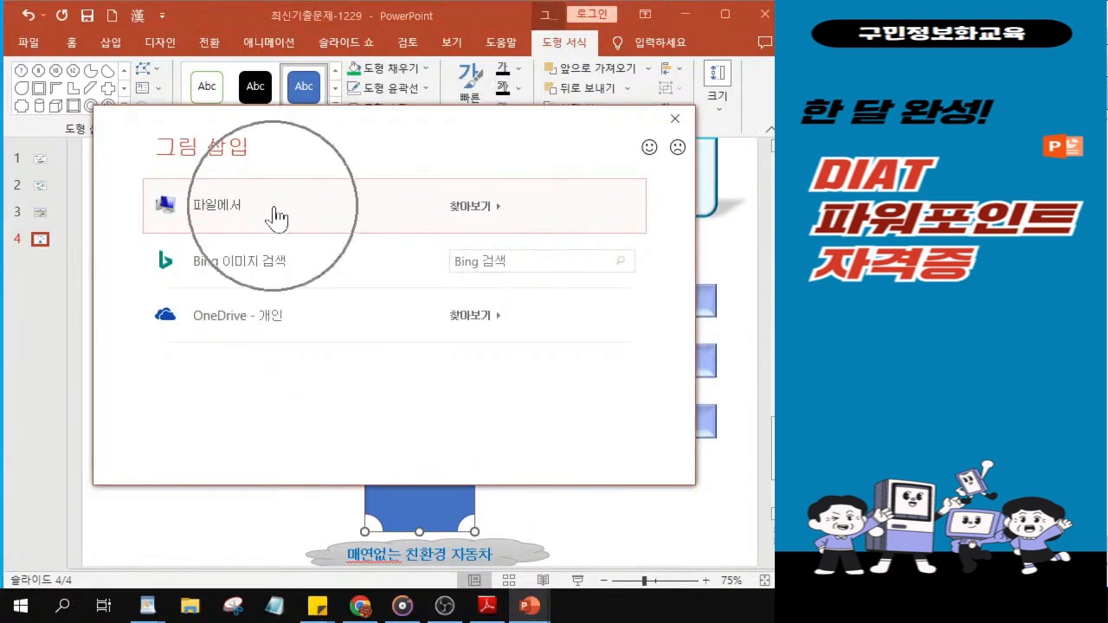
{"action": "key", "text": "ctrl"}
{"action": "key", "text": "ctrl"}
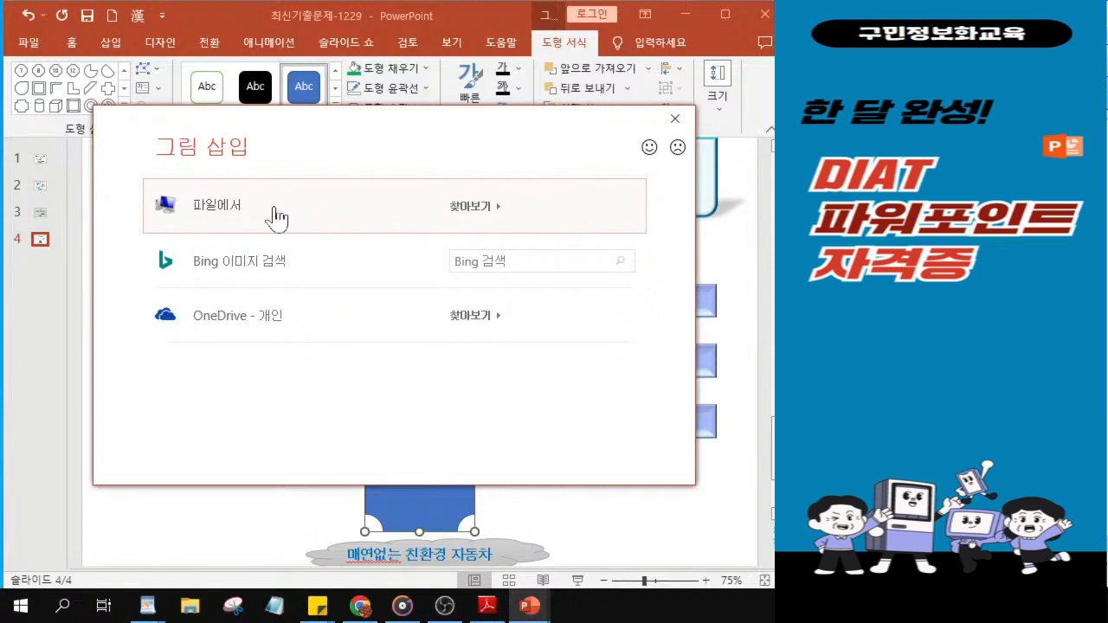
{"action": "left_click", "coordinate": [276, 219]}
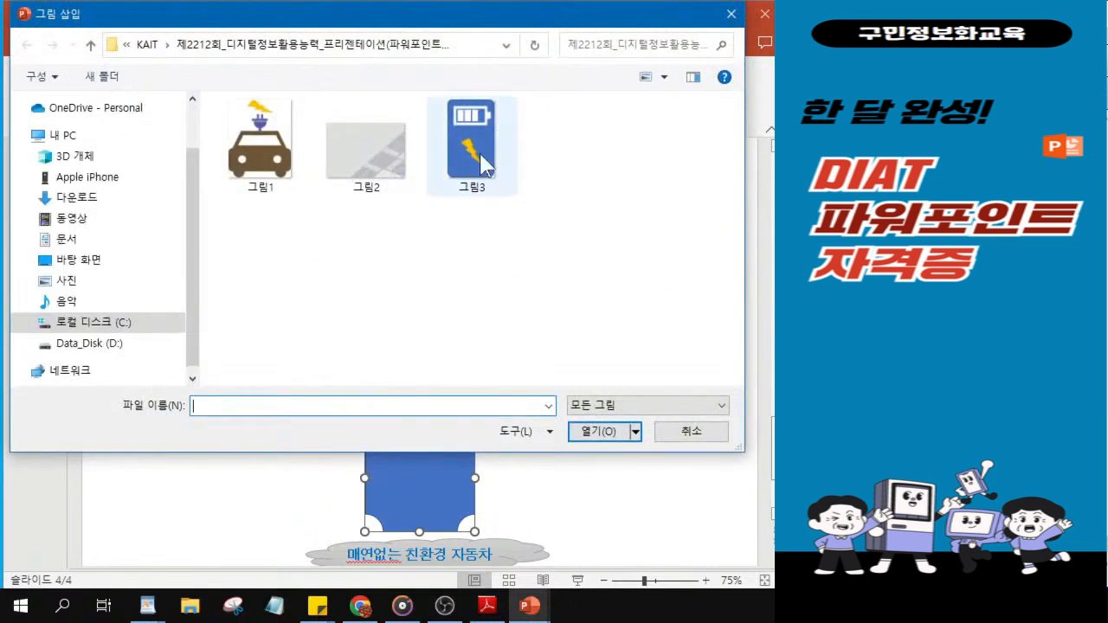
{"action": "key", "text": "ctrl"}
{"action": "left_click", "coordinate": [482, 165]}
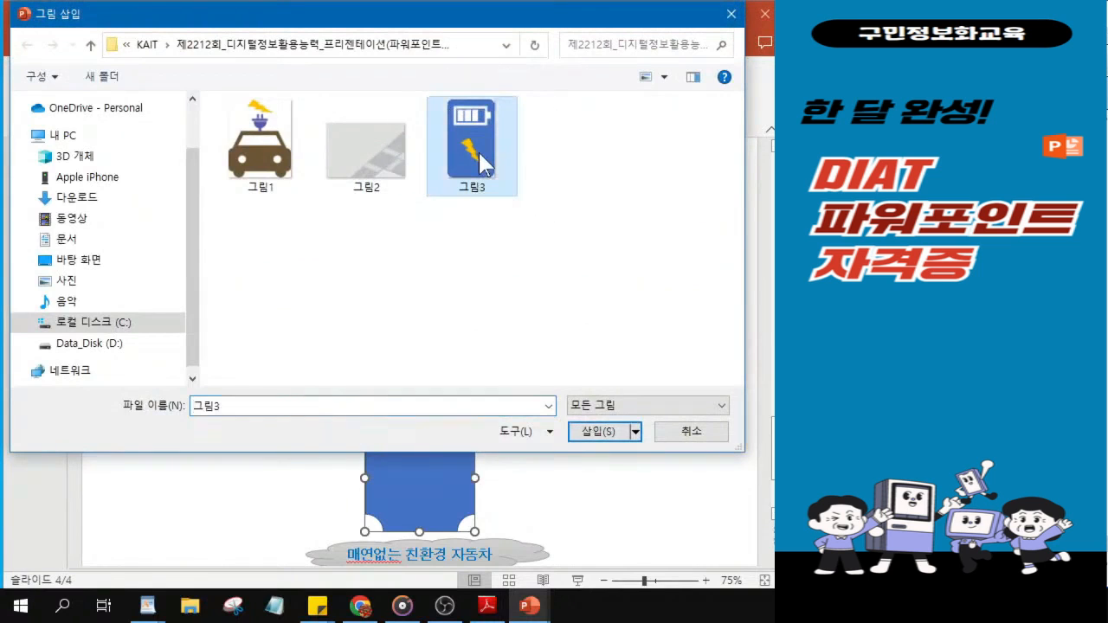
{"action": "key", "text": "ctrl"}
{"action": "left_click", "coordinate": [594, 437]}
{"action": "key", "text": "ctrl"}
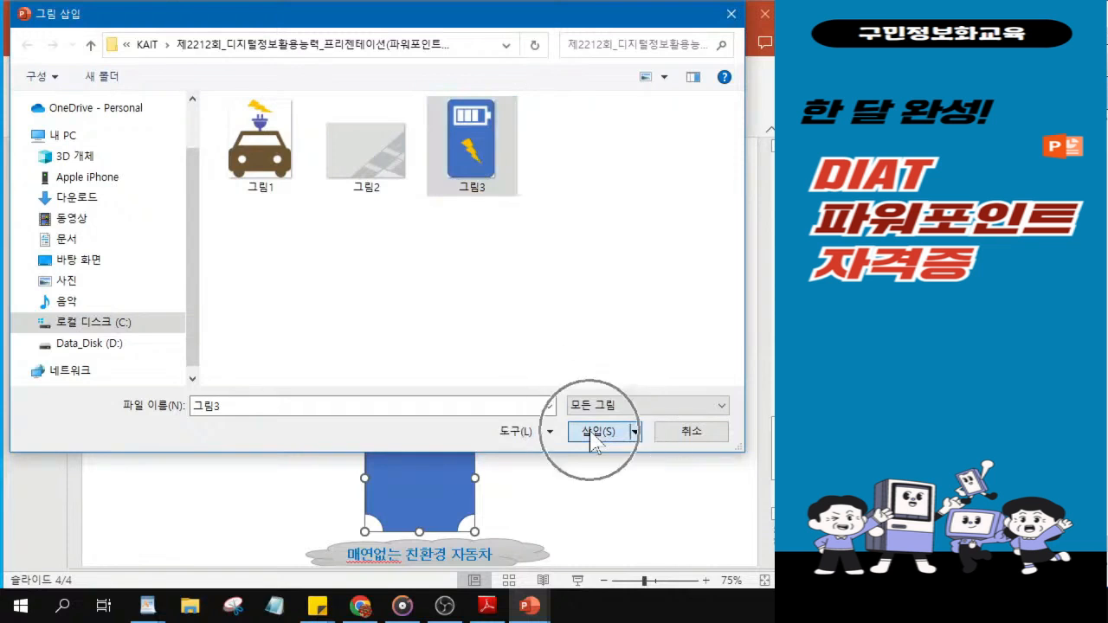
{"action": "left_click", "coordinate": [594, 432]}
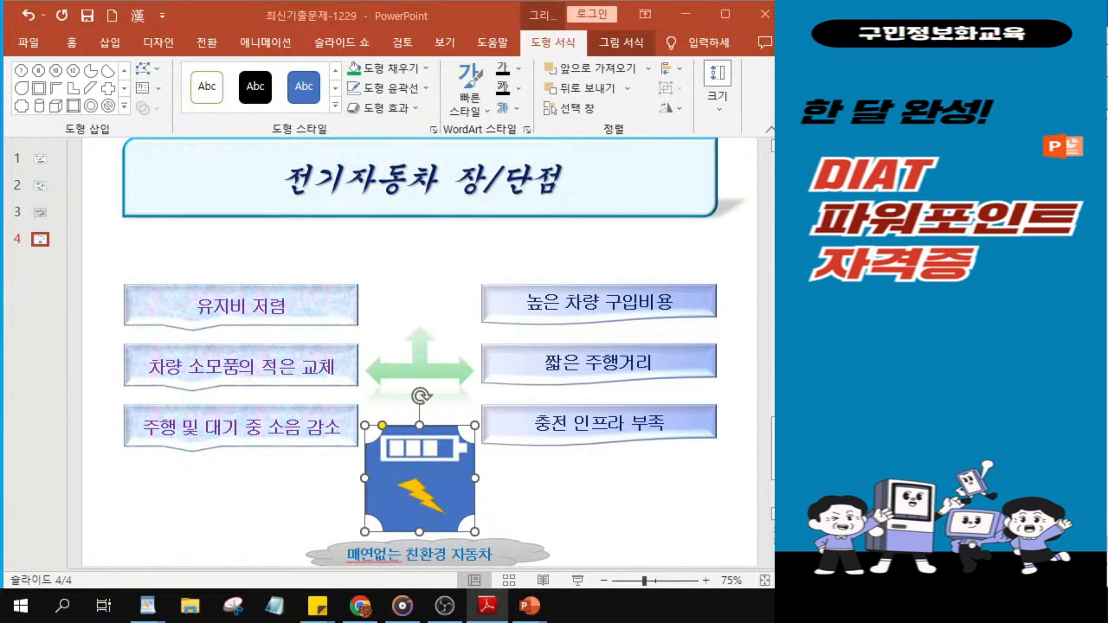
- Give the picture-filled plaque a standard yellow outline with a width of 2 pt
{"action": "left_click", "coordinate": [397, 90]}
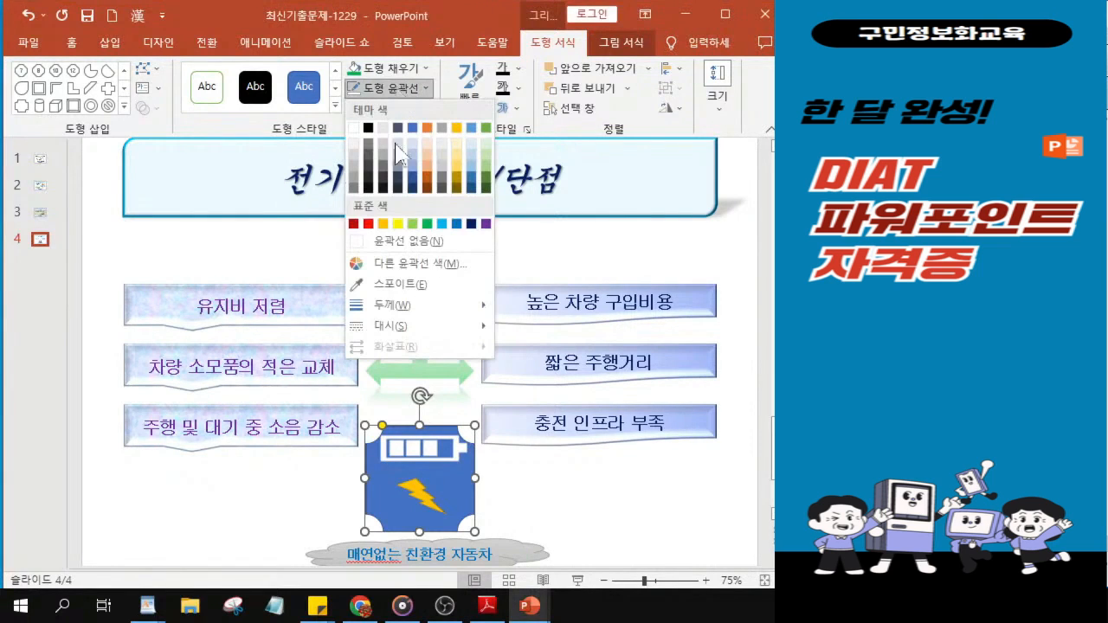
{"action": "left_click", "coordinate": [397, 224]}
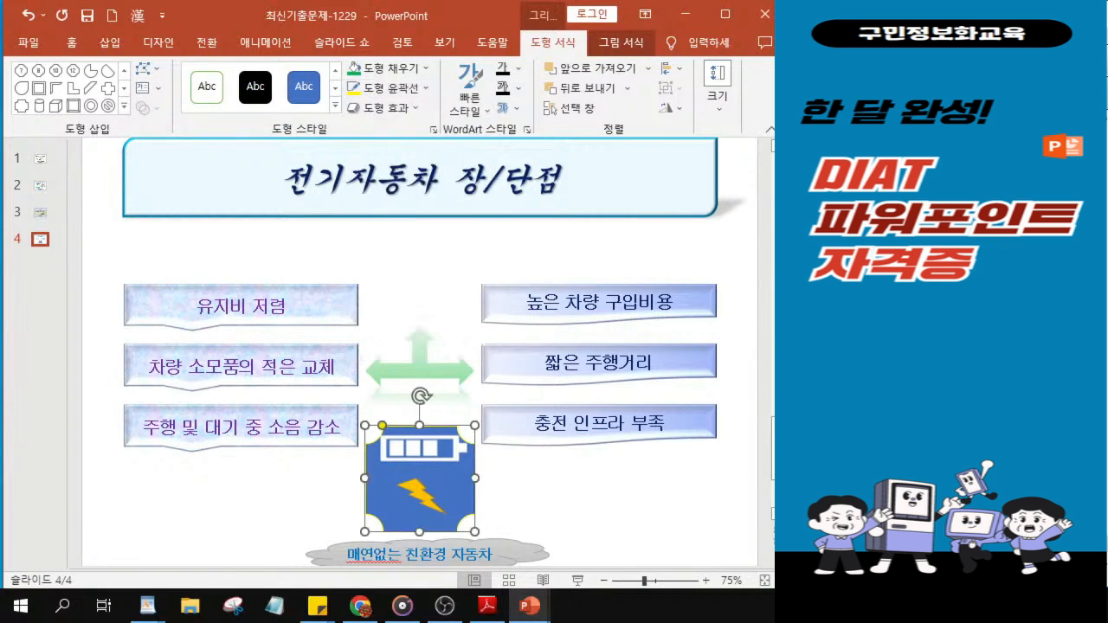
{"action": "left_click", "coordinate": [393, 92]}
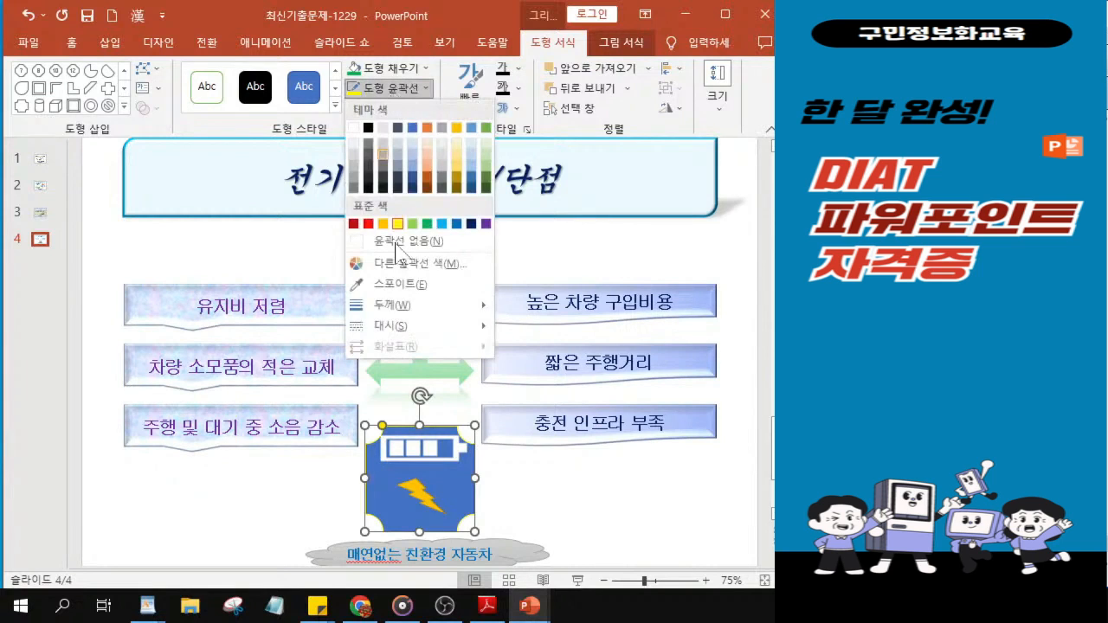
{"action": "mouse_move", "coordinate": [429, 313]}
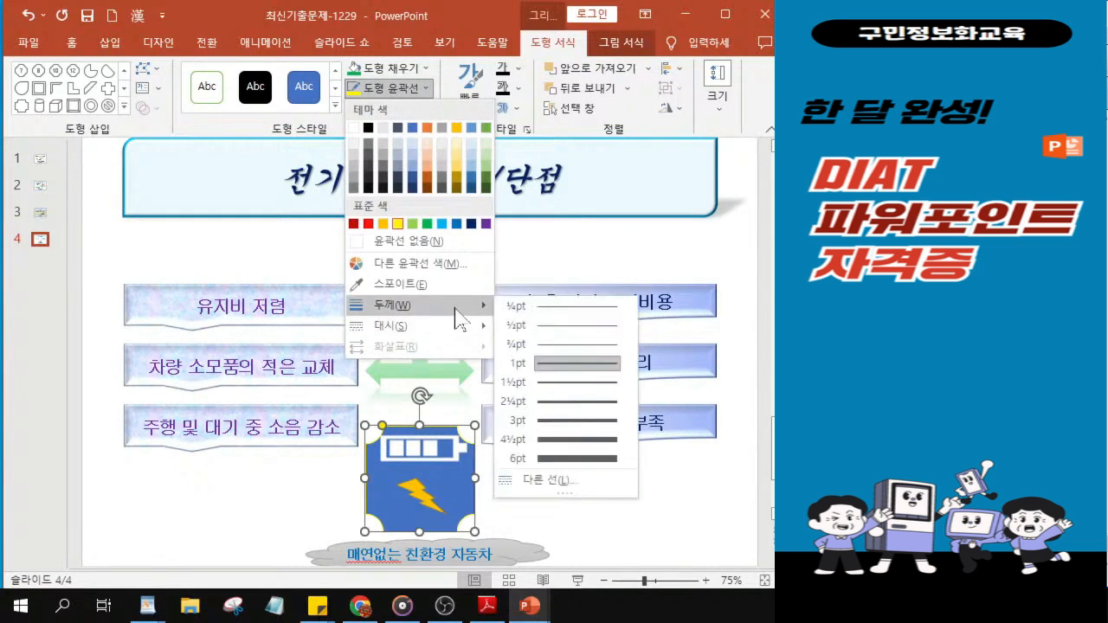
{"action": "left_click", "coordinate": [556, 485]}
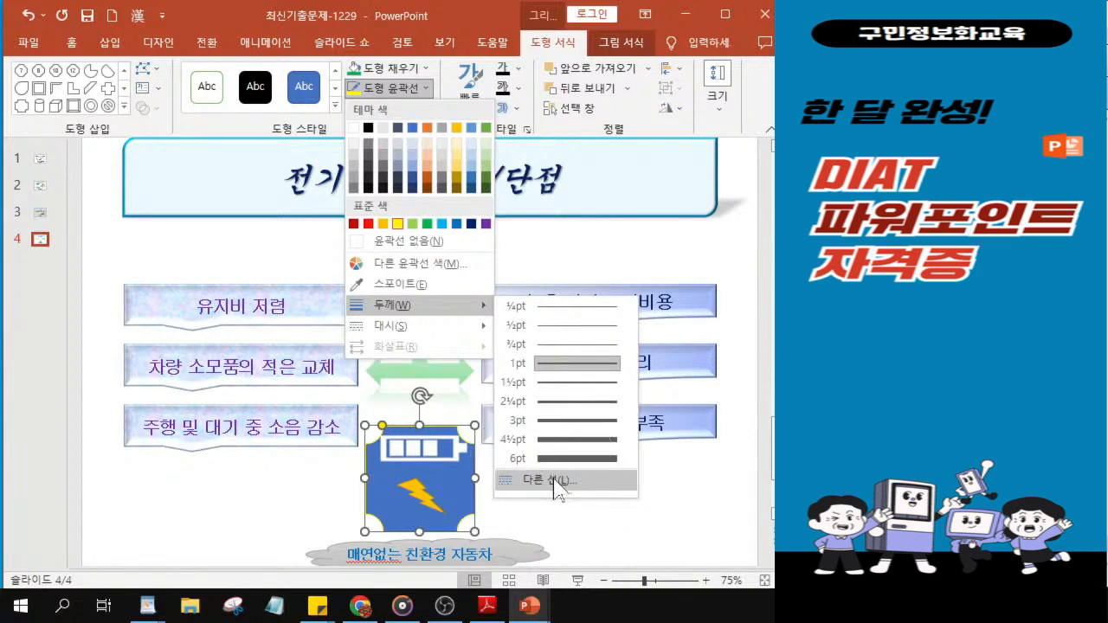
{"action": "left_click", "coordinate": [556, 484]}
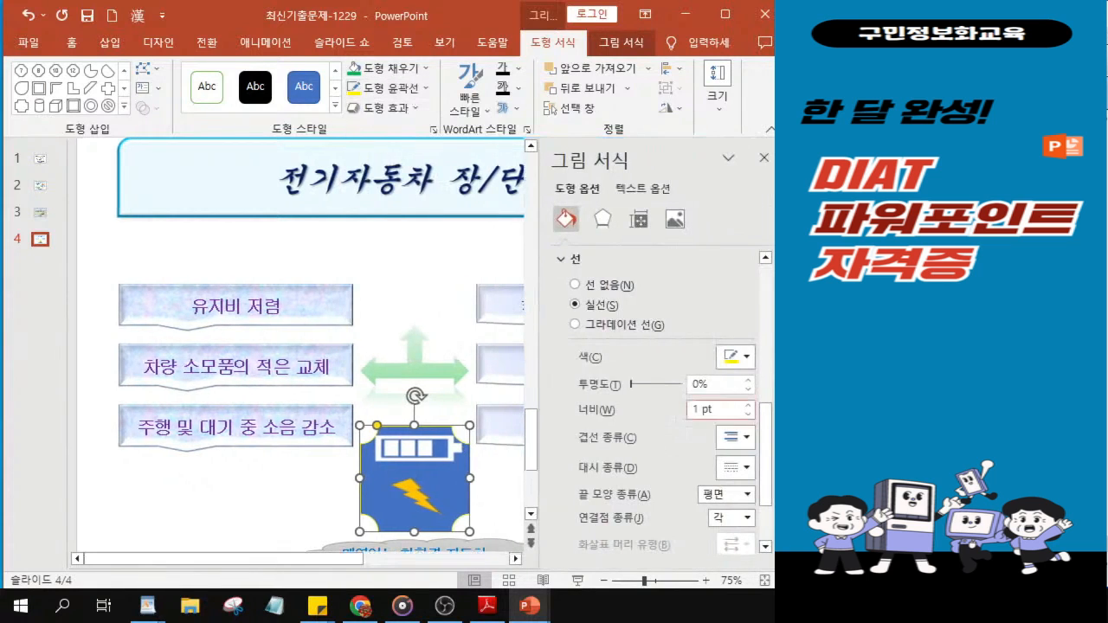
{"action": "key", "text": "BackSpace"}
{"action": "type", "text": "2"}
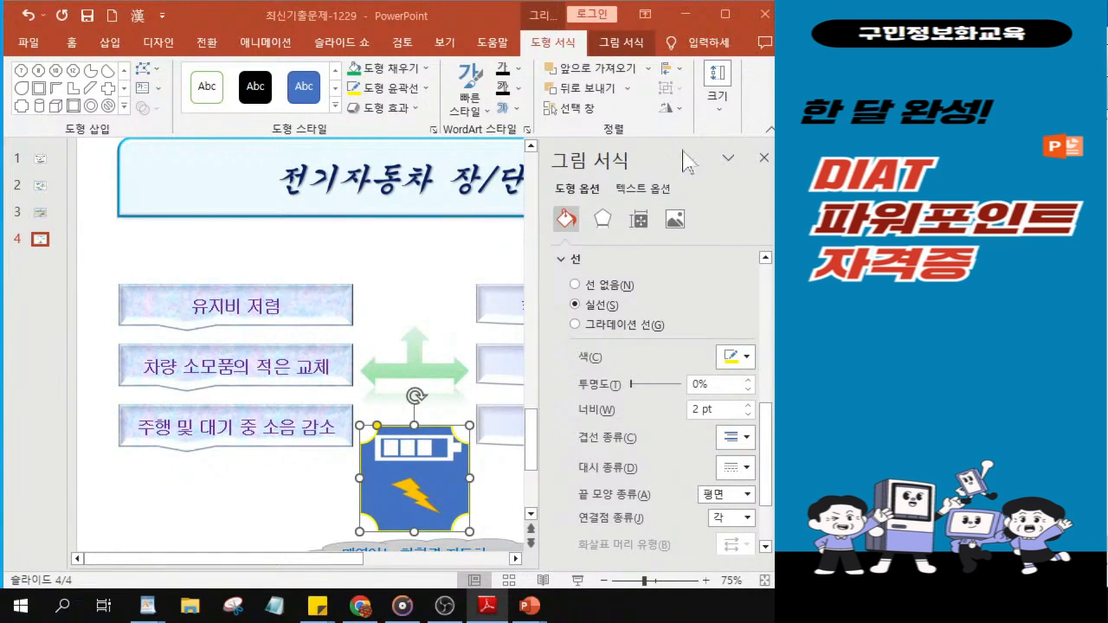
- Apply the outer Offset: Bottom shadow preset to the plaque and close the picture formatting options
{"action": "left_click", "coordinate": [602, 223]}
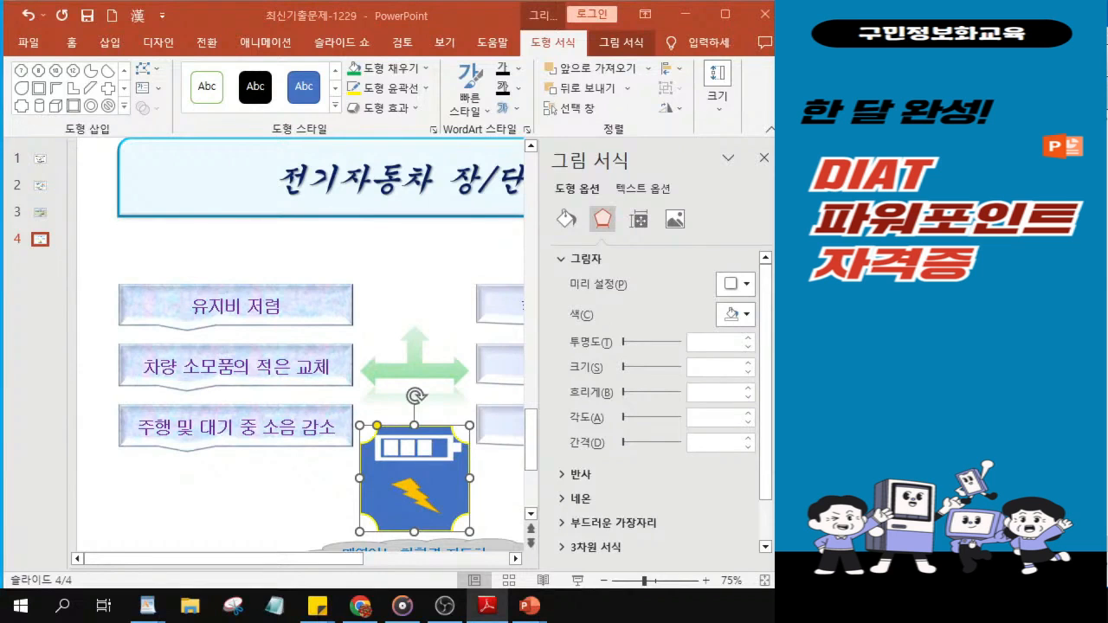
{"action": "left_click", "coordinate": [732, 286]}
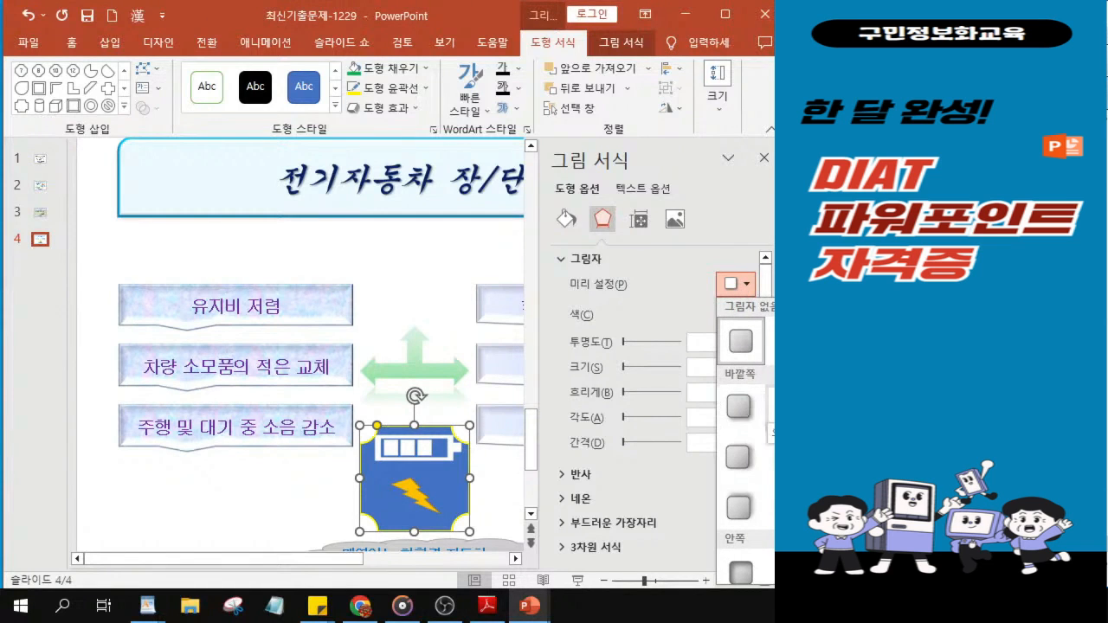
{"action": "left_click", "coordinate": [767, 408]}
{"action": "key", "text": "ctrl"}
{"action": "key", "text": "ctrl"}
{"action": "key", "text": "ctrl"}
{"action": "left_click", "coordinate": [779, 407]}
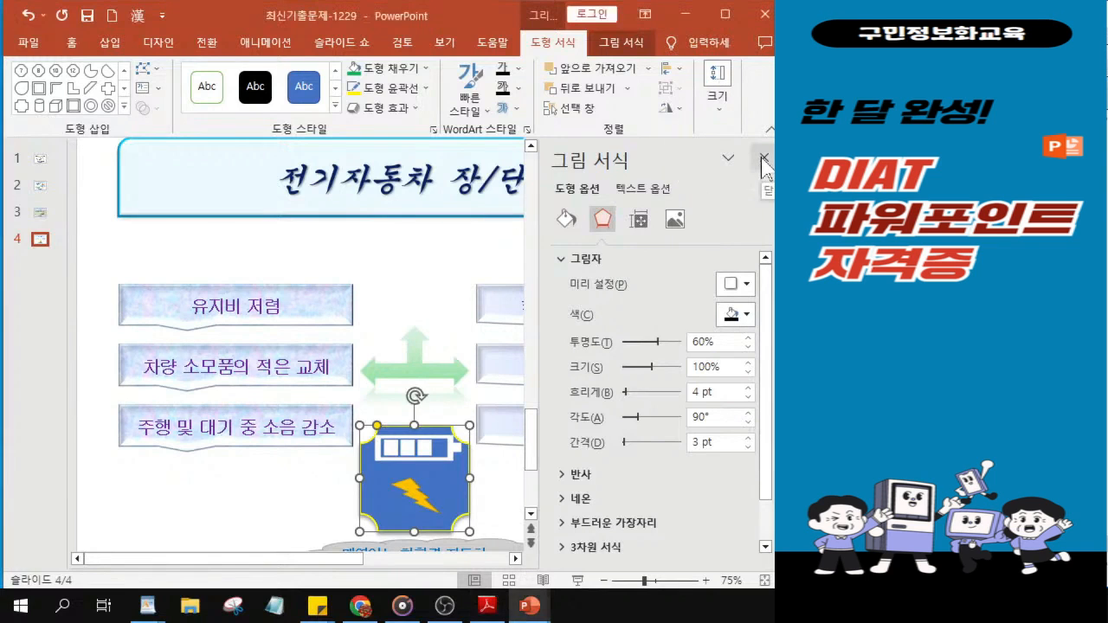
{"action": "left_click", "coordinate": [762, 158]}
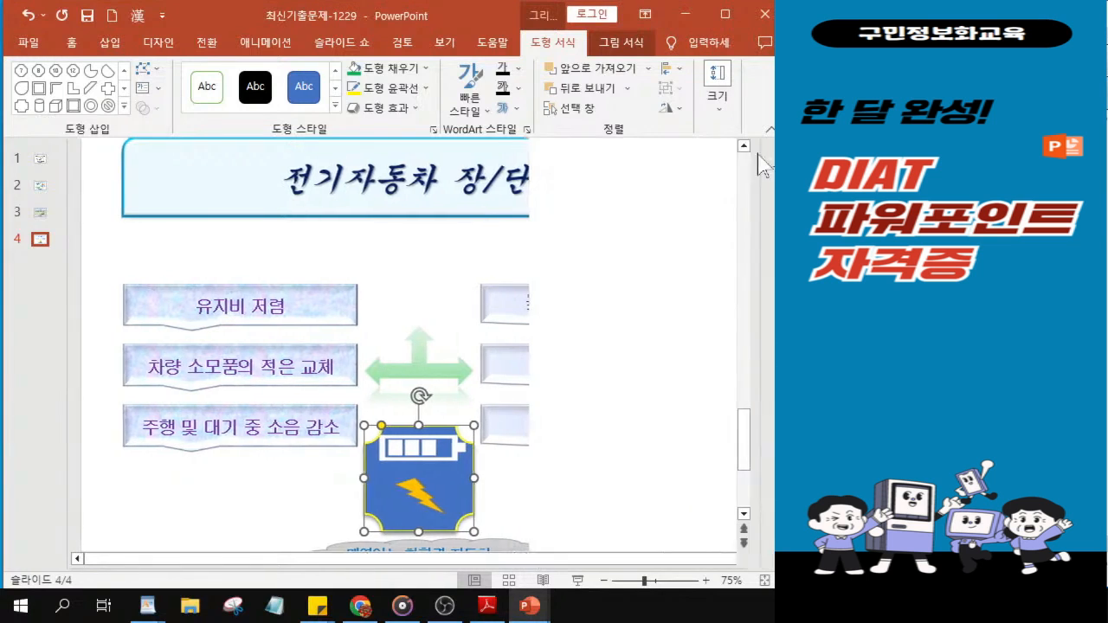
- Insert WordArt in the orange style of the first row with the text 미래는 전기자동차의 시대
{"action": "left_click", "coordinate": [109, 43]}
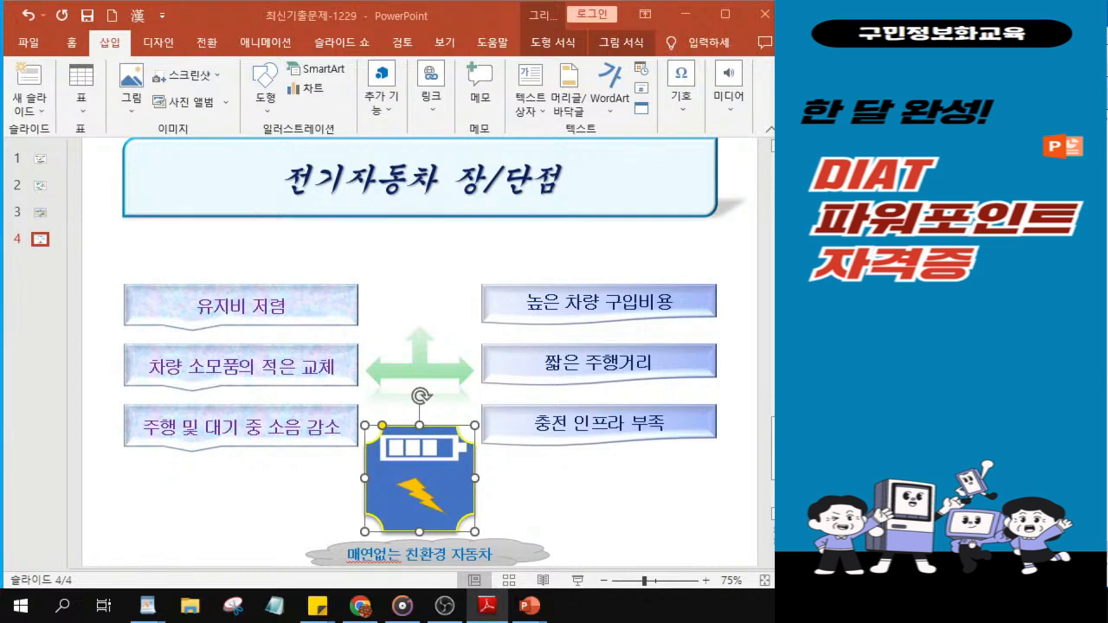
{"action": "left_click", "coordinate": [607, 111]}
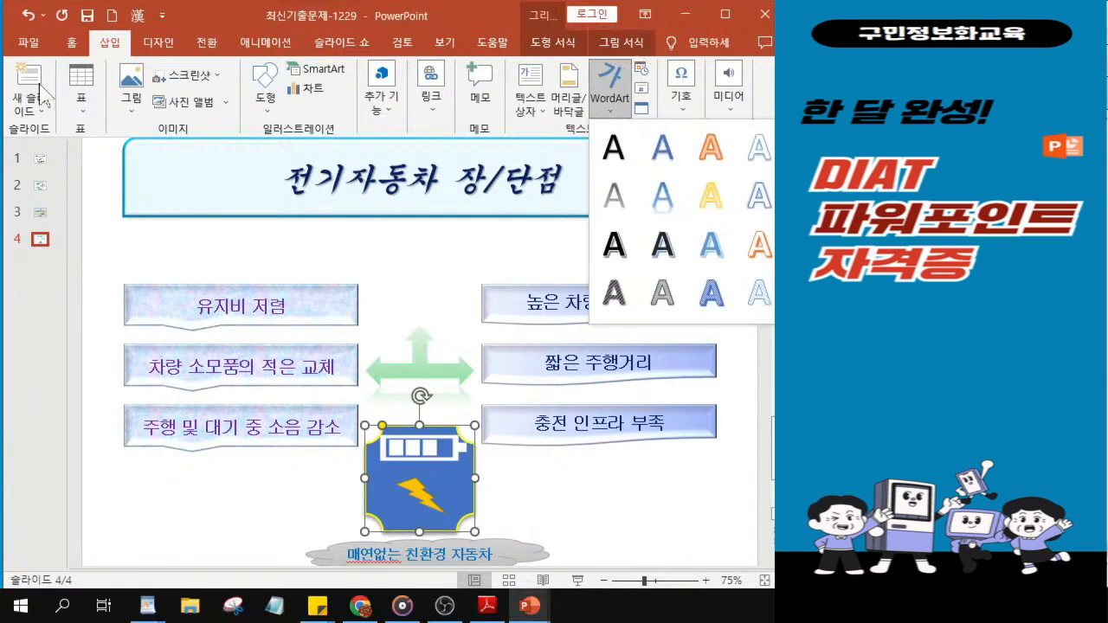
{"action": "left_click", "coordinate": [614, 114]}
{"action": "left_click", "coordinate": [615, 115]}
{"action": "left_click", "coordinate": [718, 156]}
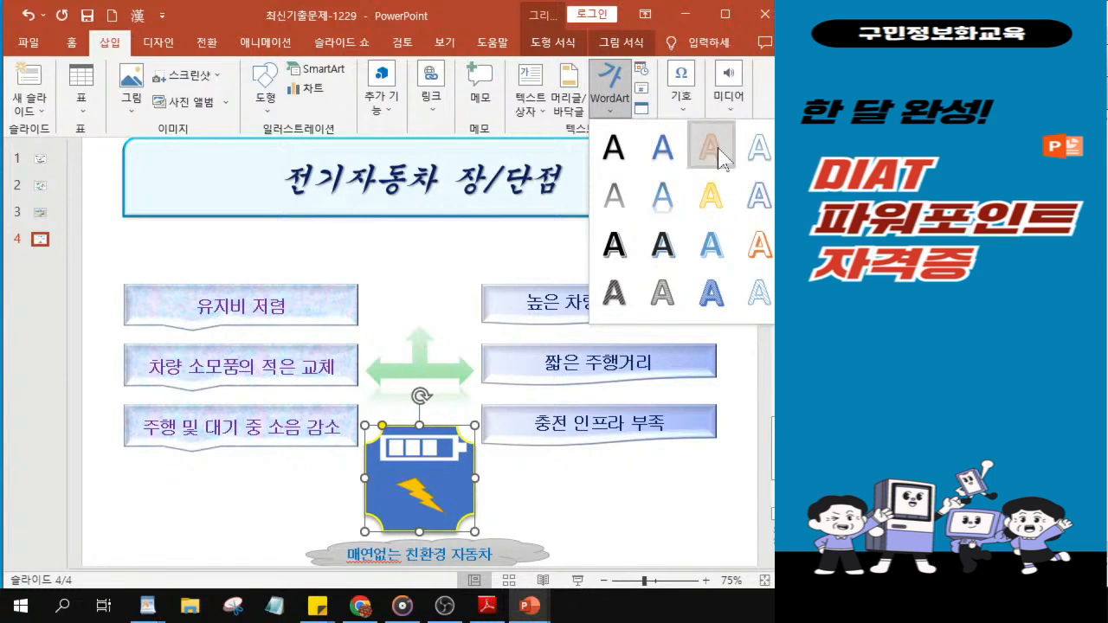
{"action": "left_click", "coordinate": [718, 156]}
{"action": "left_click", "coordinate": [718, 156]}
{"action": "left_click", "coordinate": [719, 155]}
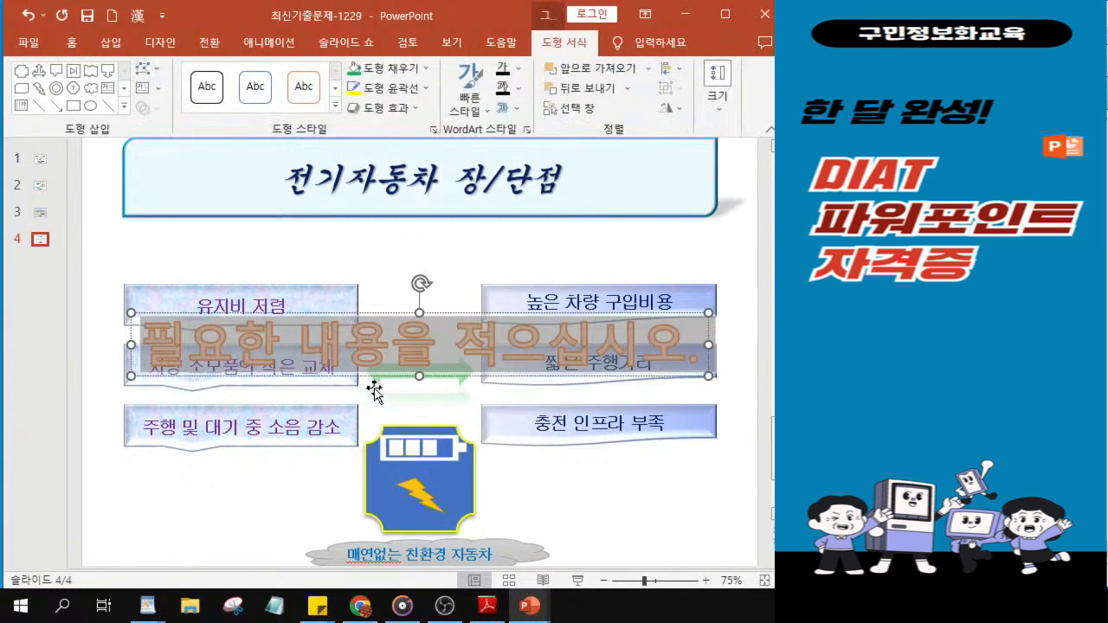
{"action": "type", "text": "미래"}
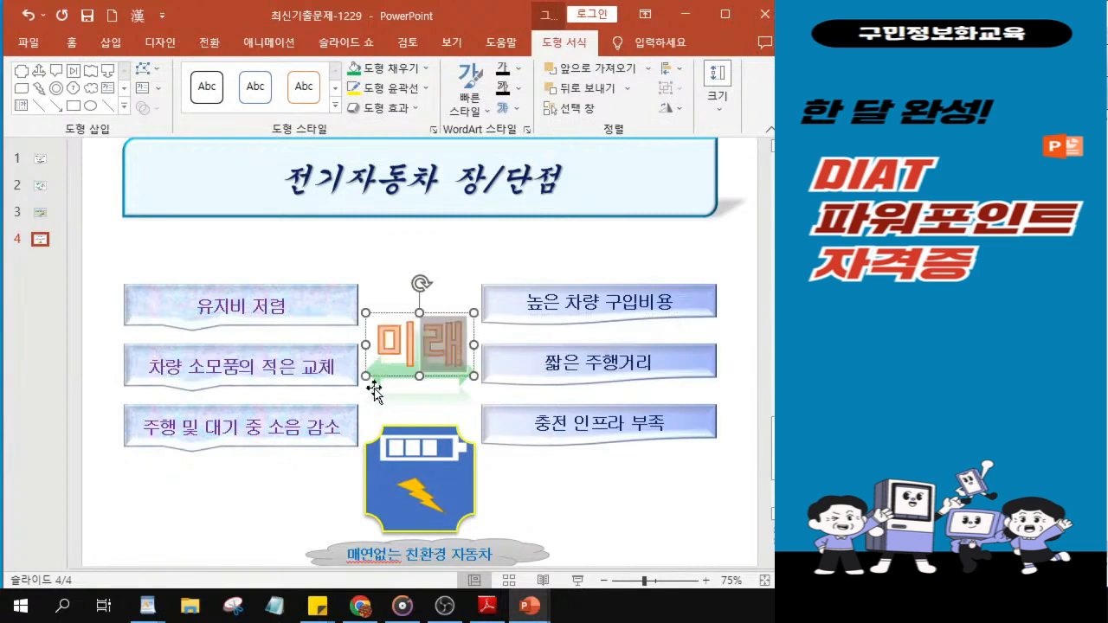
{"action": "type", "text": "는 전기"}
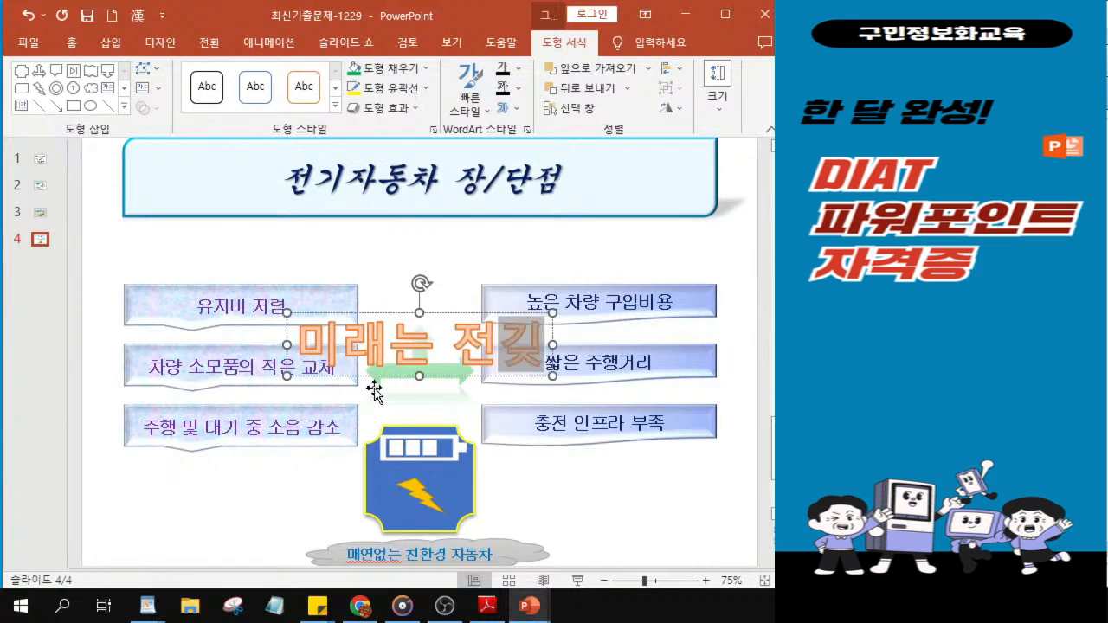
{"action": "type", "text": "자동창"}
{"action": "type", "text": "의 시대"}
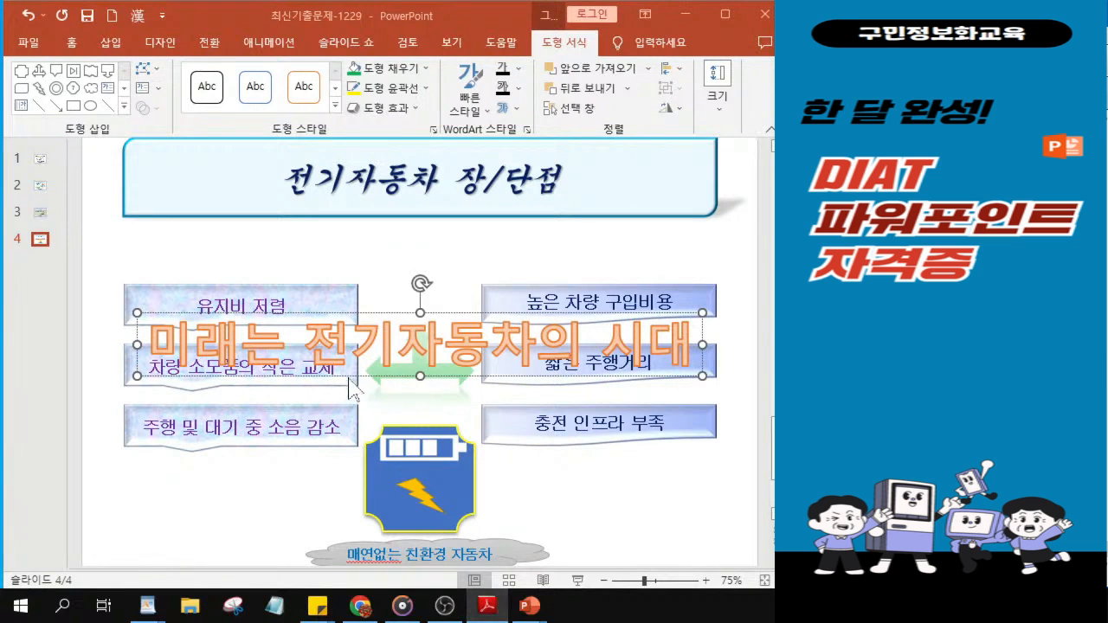
- Move the WordArt up into the gap between the title box and the callouts, centred horizontally on the slide
{"action": "left_click_drag", "start_coordinate": [372, 376], "coordinate": [380, 284]}
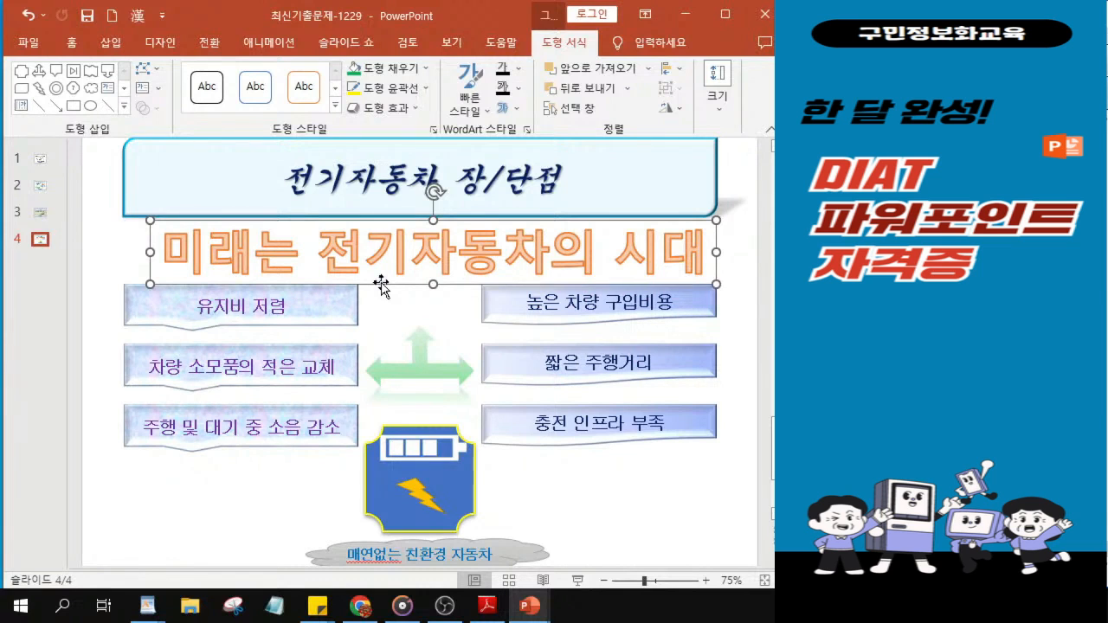
{"action": "left_click_drag", "start_coordinate": [382, 284], "coordinate": [383, 287]}
{"action": "left_click", "coordinate": [384, 277]}
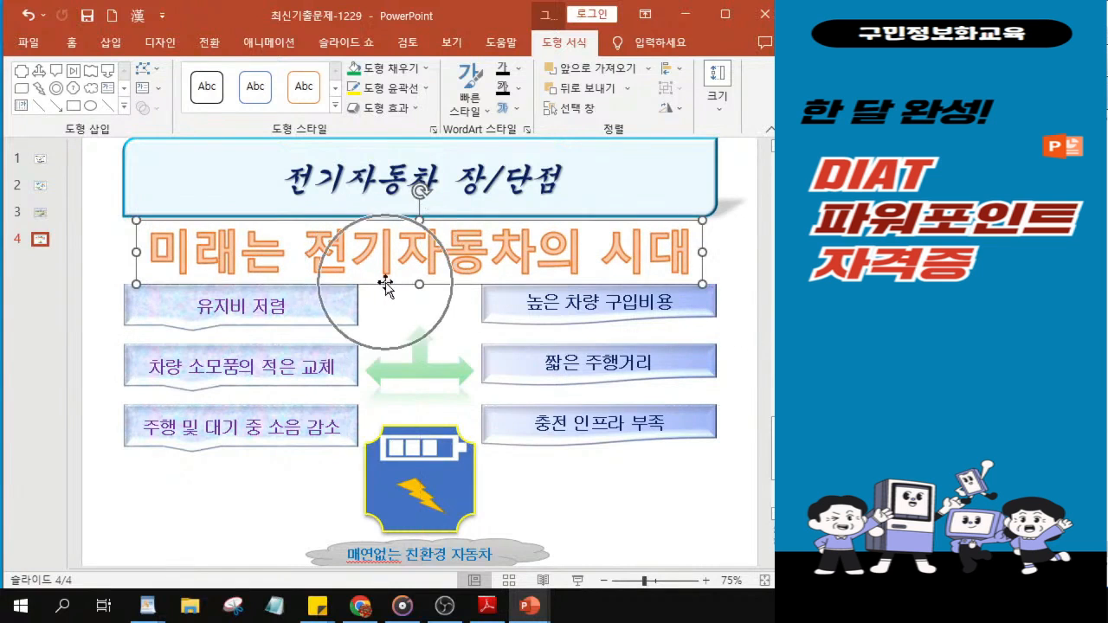
{"action": "left_click", "coordinate": [386, 282]}
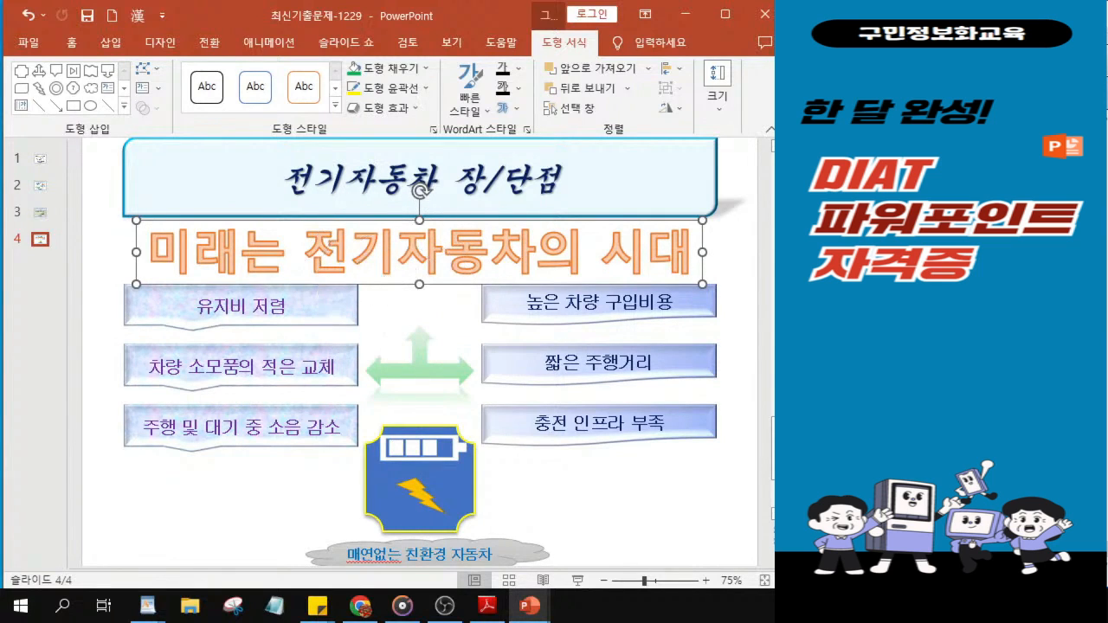
{"action": "left_click", "coordinate": [354, 286]}
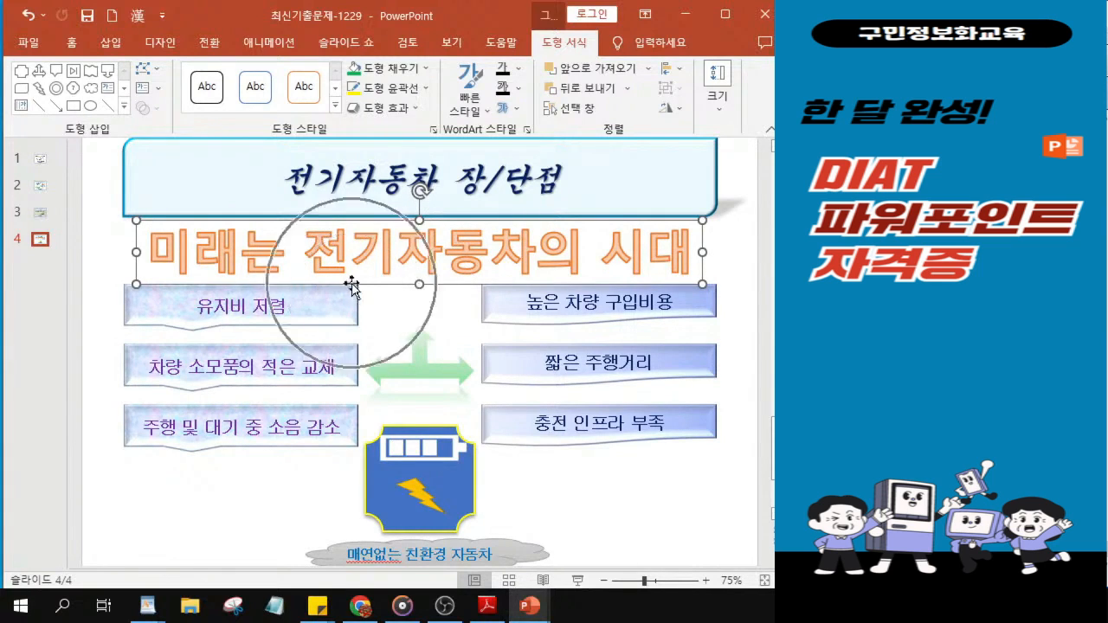
{"action": "left_click", "coordinate": [395, 288]}
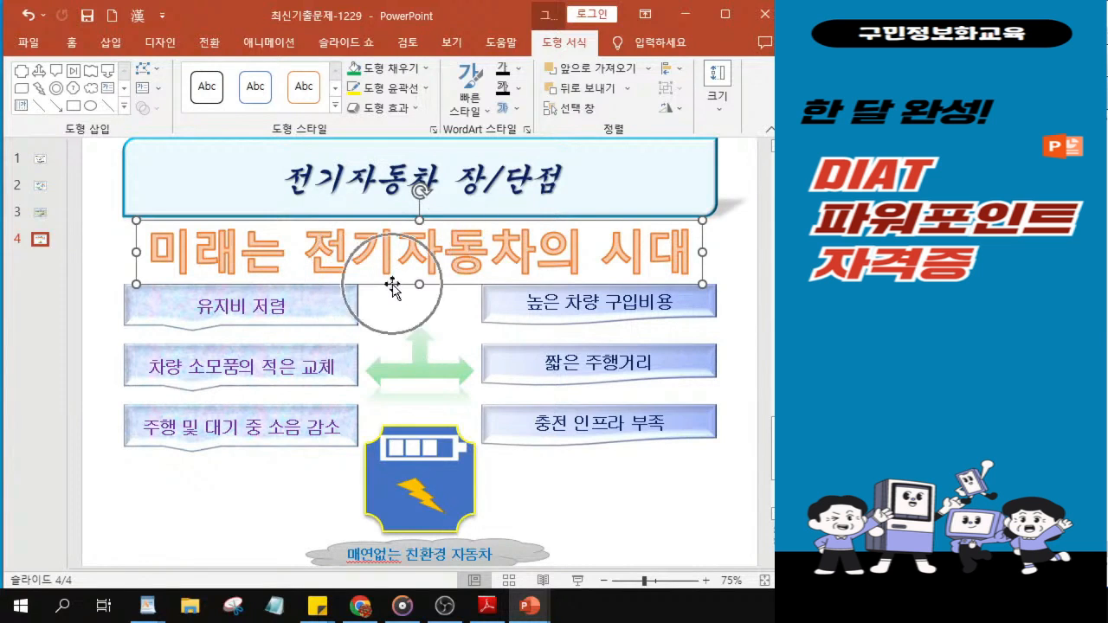
- Set the WordArt to 궁서체 at size 30 and shift it slightly down, midway between the title box and the callouts
{"action": "left_click", "coordinate": [74, 44]}
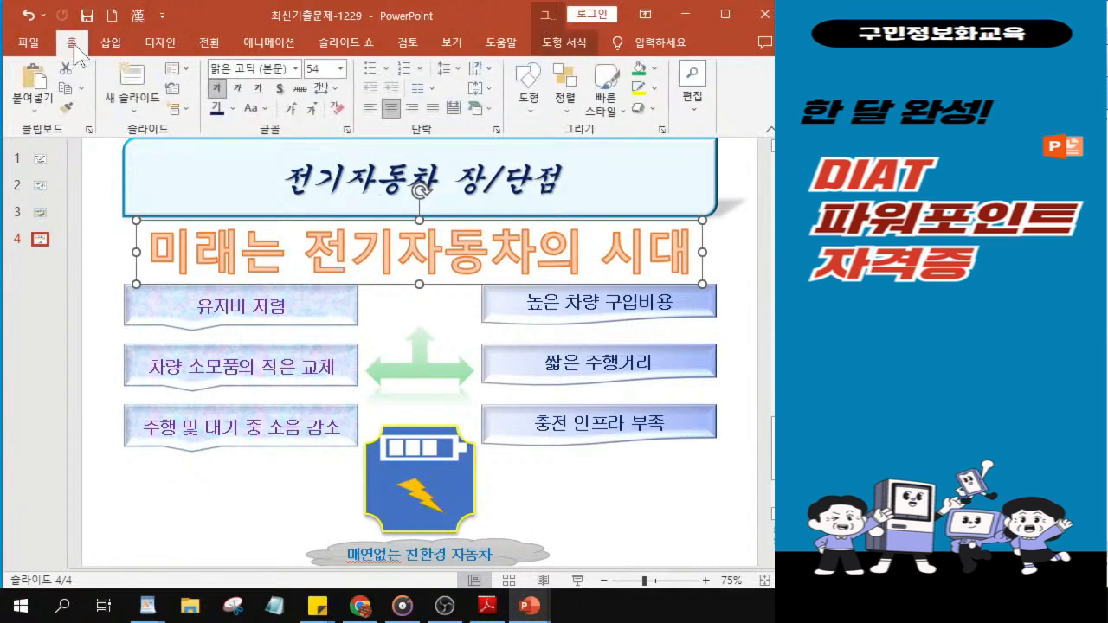
{"action": "left_click", "coordinate": [296, 68]}
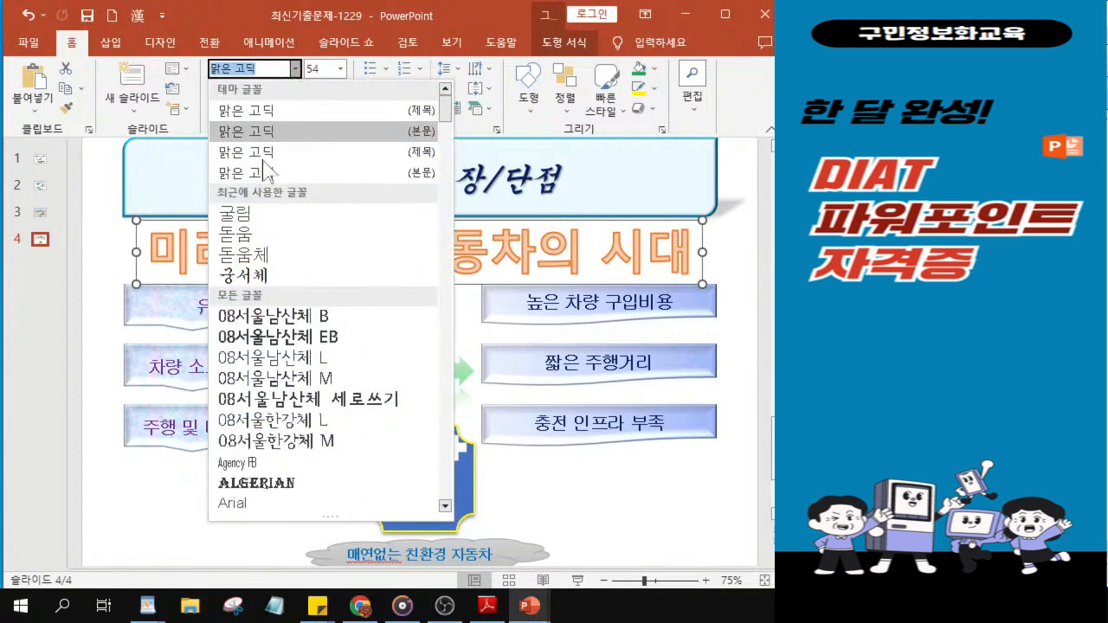
{"action": "left_click", "coordinate": [261, 279]}
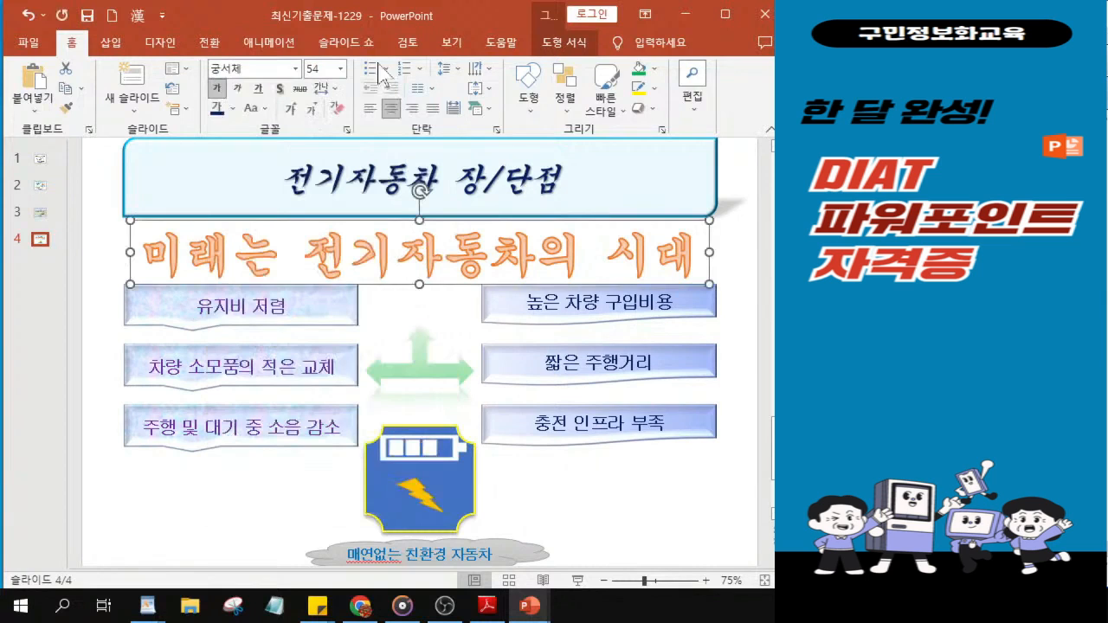
{"action": "left_click", "coordinate": [322, 68]}
{"action": "type", "text": "30"}
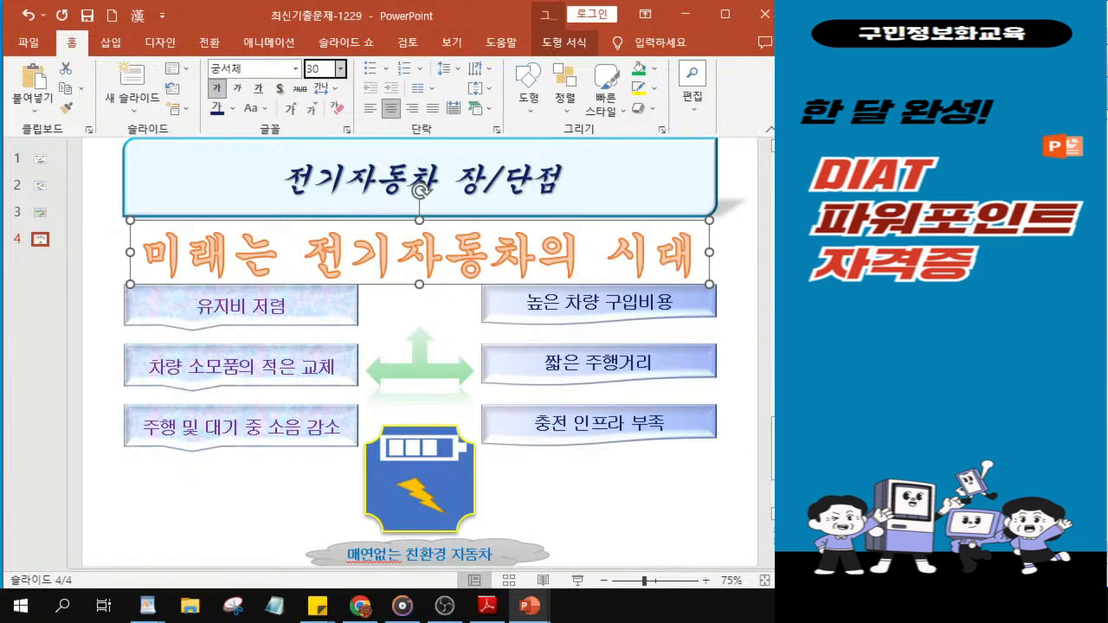
{"action": "key", "text": "Return"}
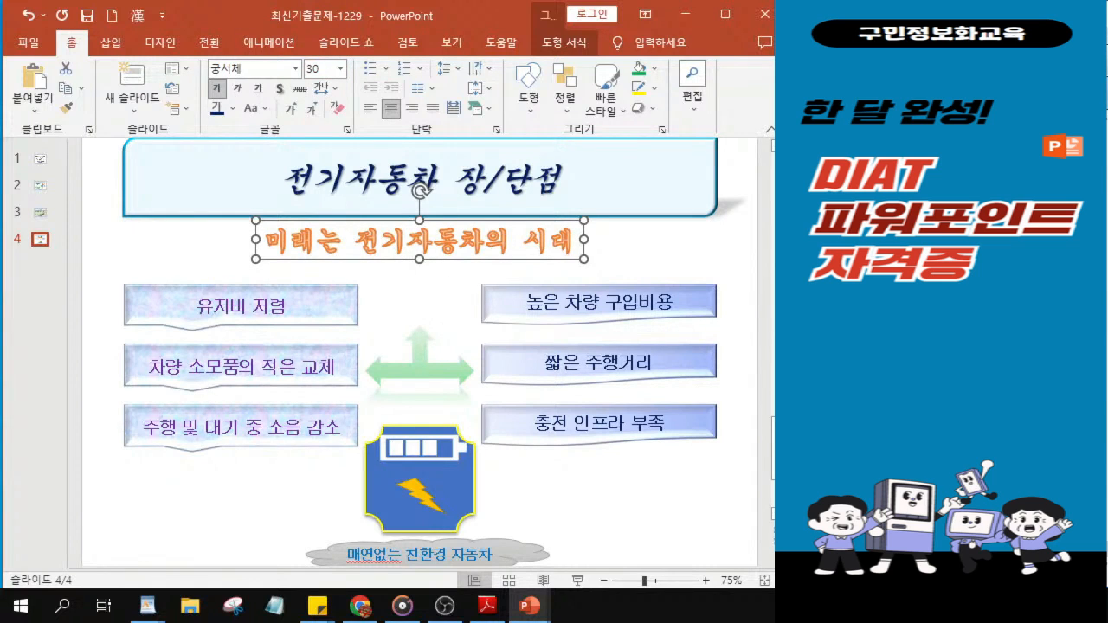
{"action": "left_click_drag", "start_coordinate": [397, 260], "coordinate": [396, 270]}
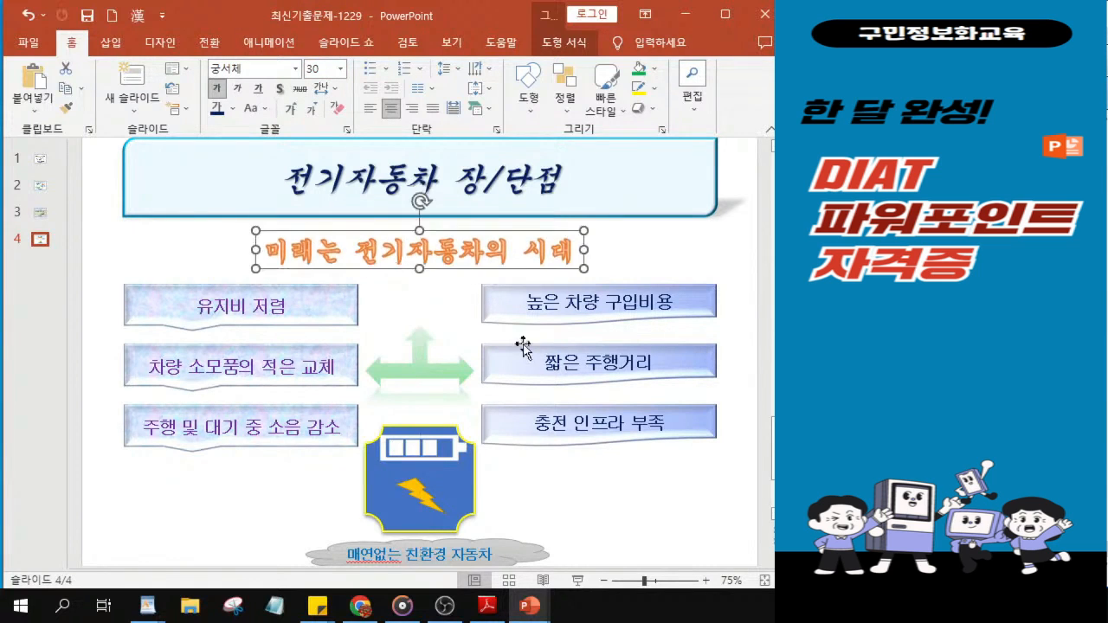
{"action": "key", "text": "ctrl+z"}
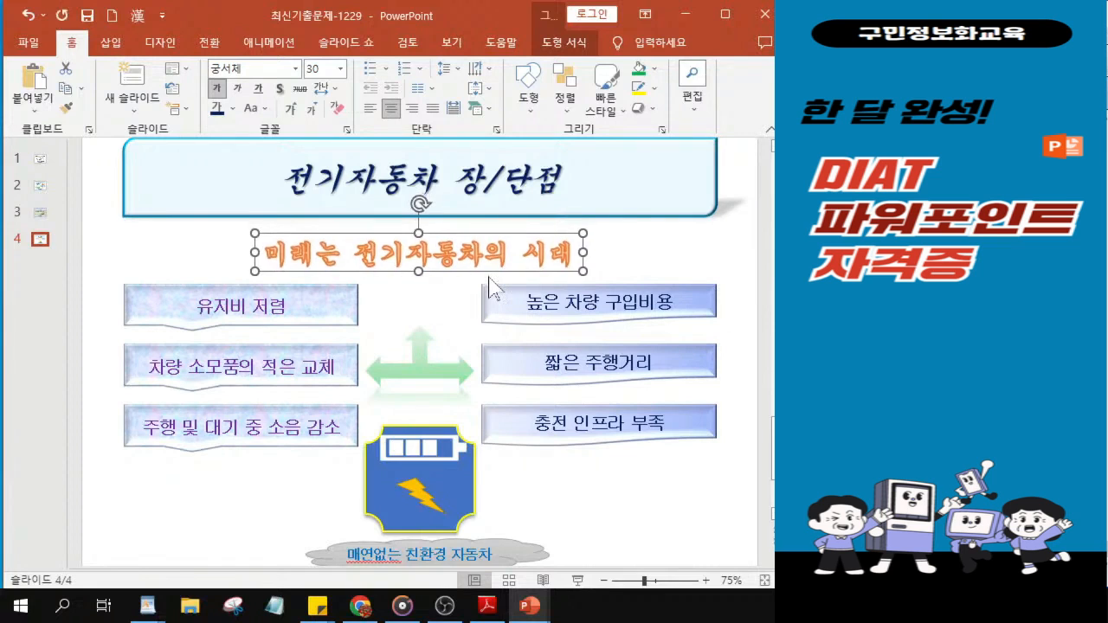